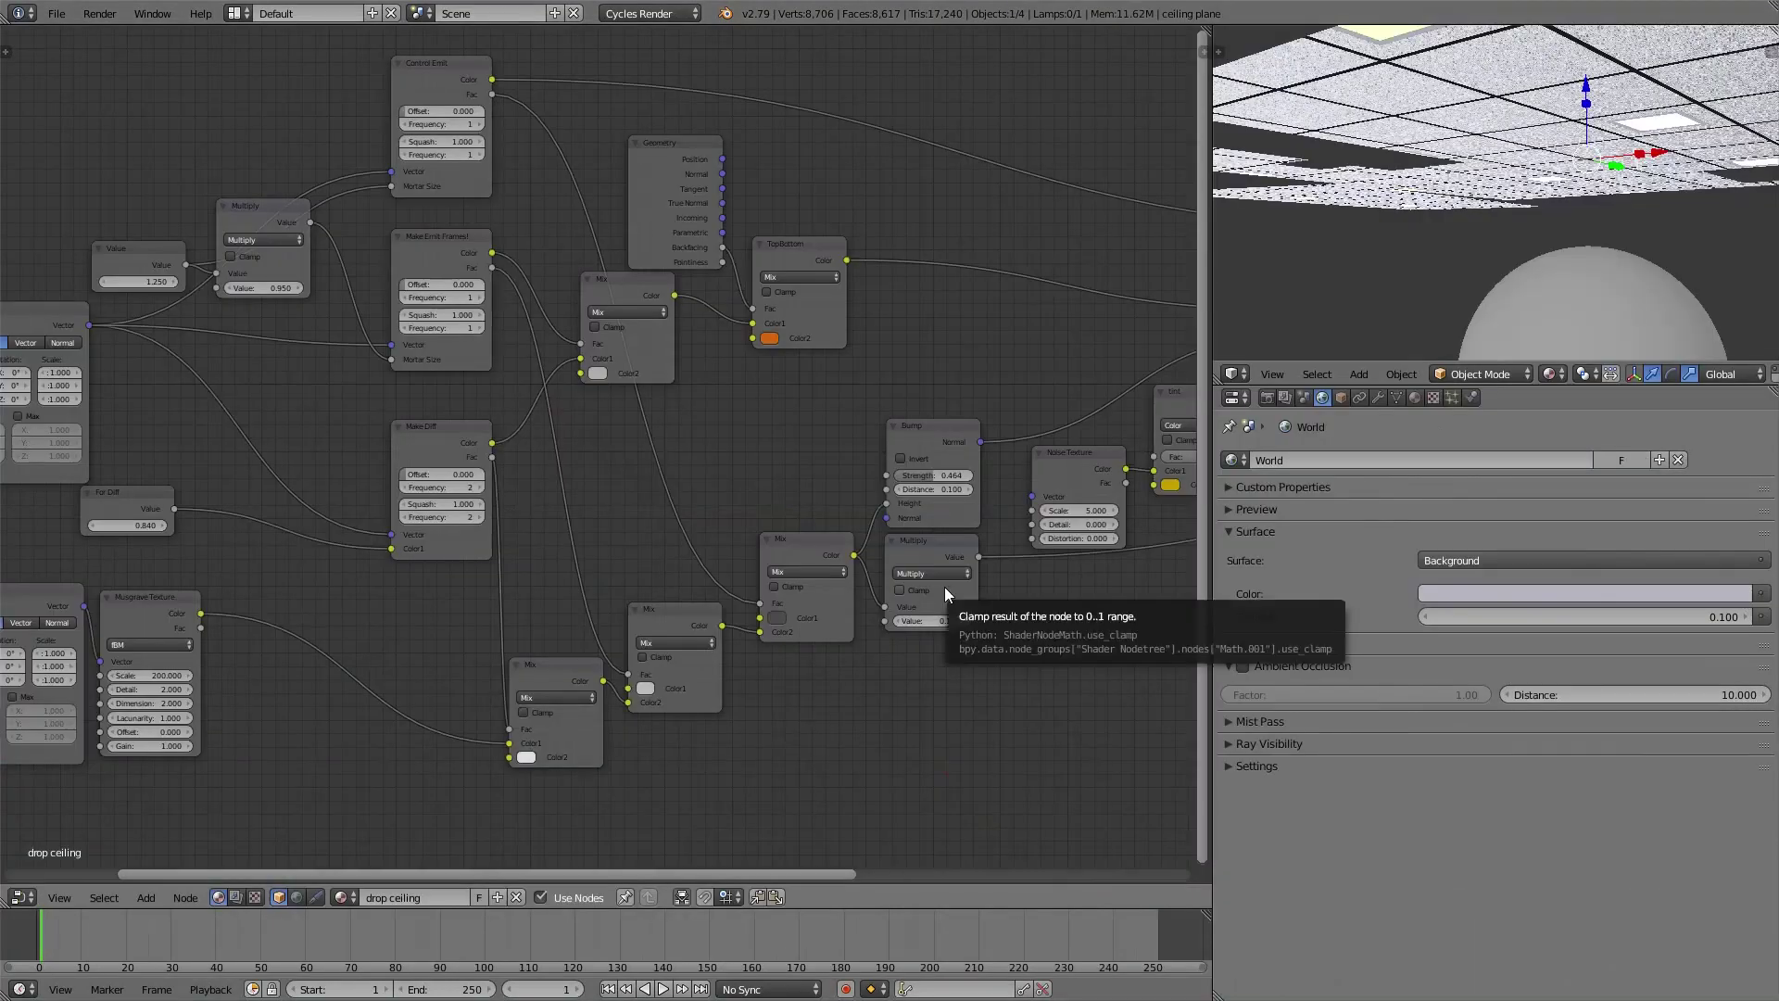
Switch the ceiling viewport to live Cycles rendered shading
{"action": "scroll", "coordinate": [938, 458], "scroll_direction": "down", "scroll_amount": 3}
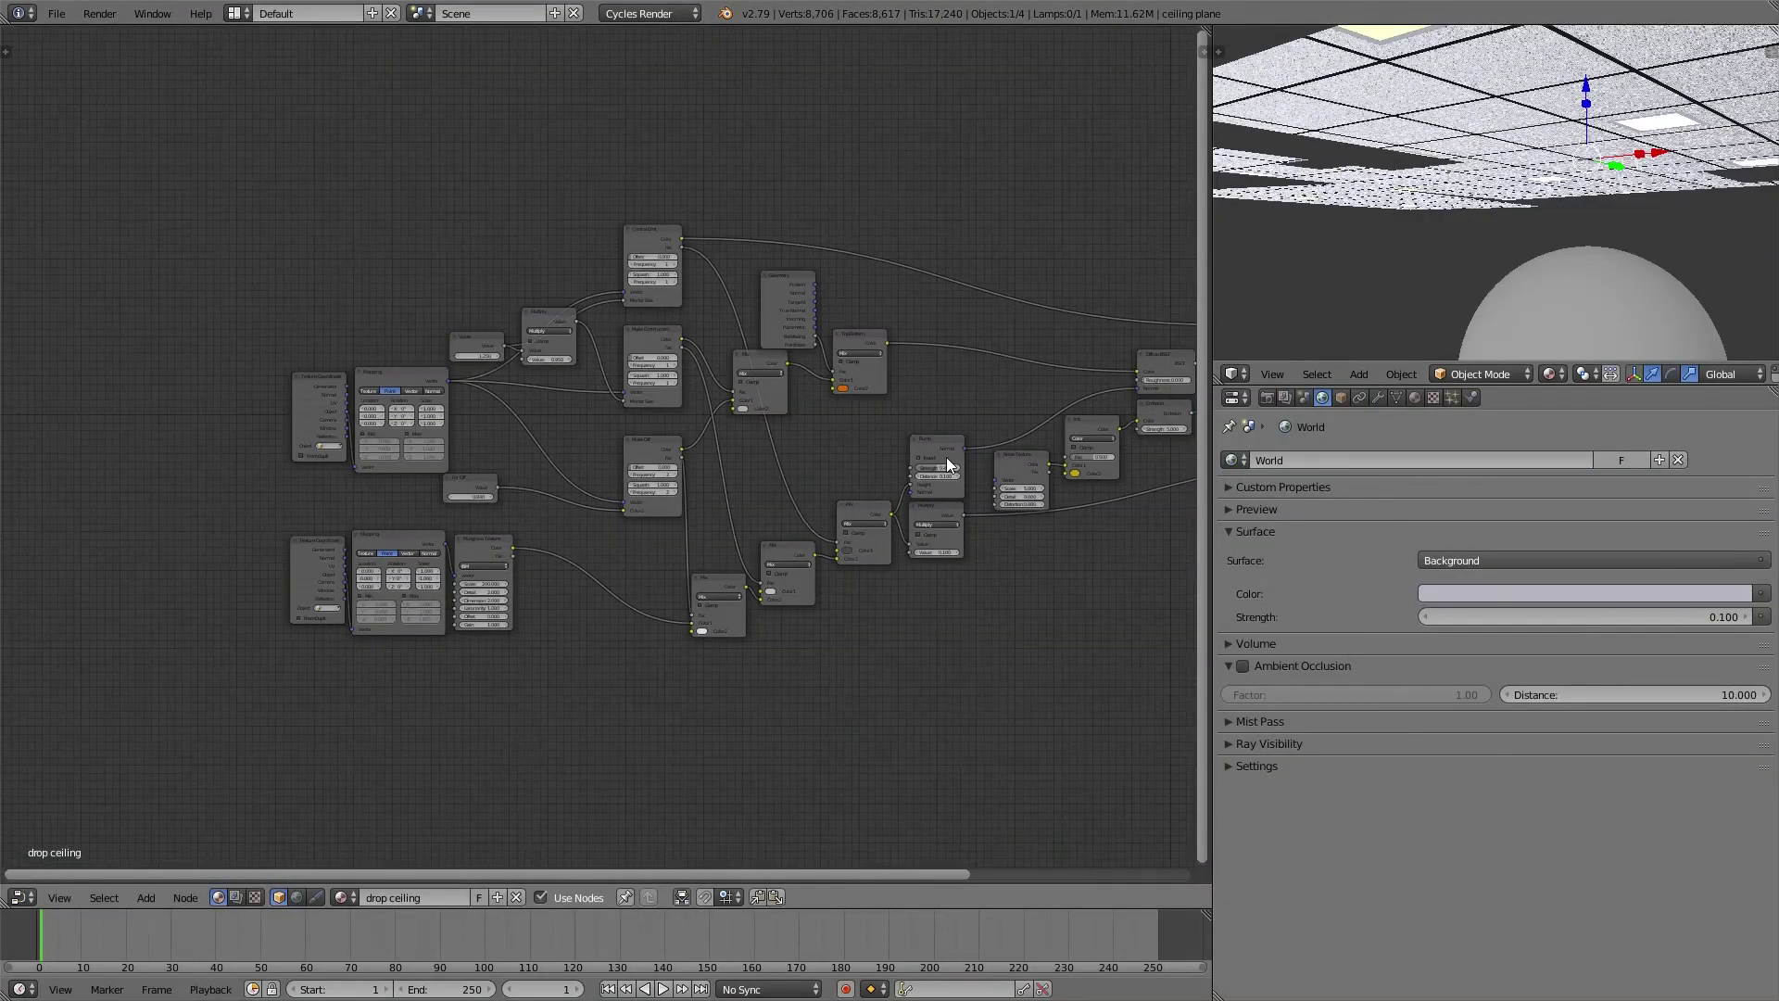
{"action": "middle_click_drag", "start_coordinate": [947, 458], "coordinate": [691, 456]}
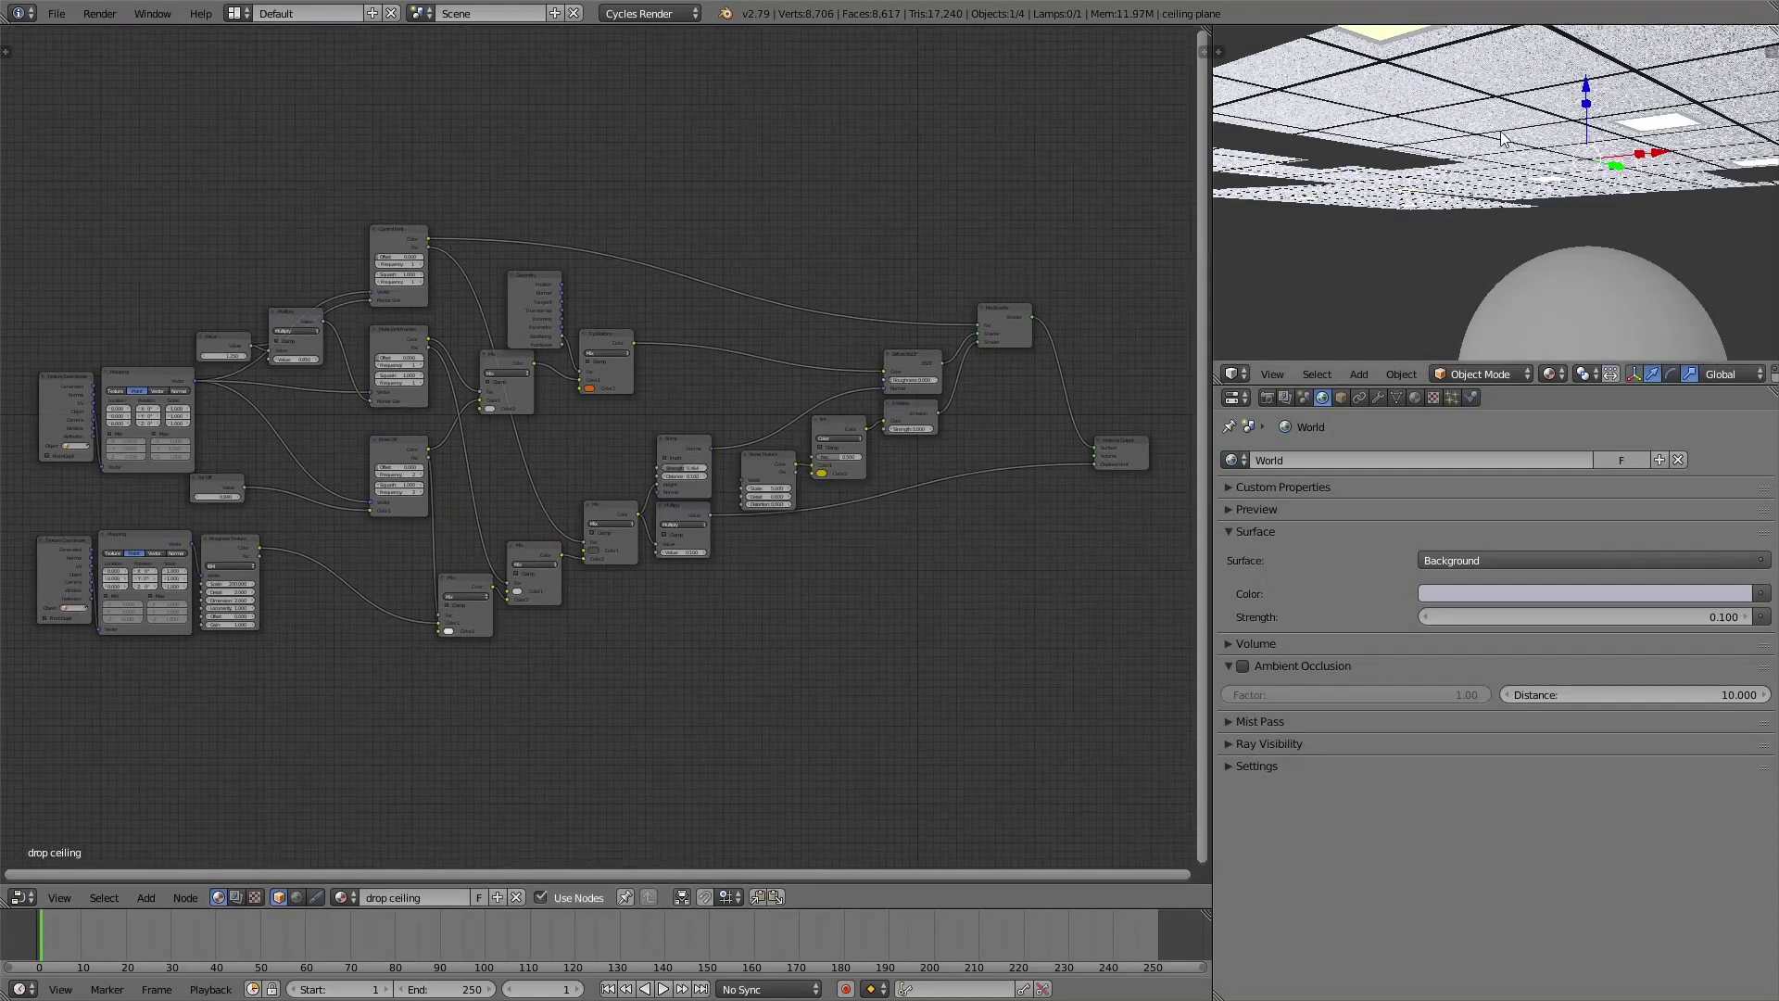
{"action": "middle_click_drag", "start_coordinate": [1498, 139], "coordinate": [1382, 139]}
{"action": "key", "text": "shift+z"}
Pan across the Bump, Noise, Diffuse, Emission, Mix Shader and Material Output nodes
{"action": "scroll", "coordinate": [1501, 170], "scroll_direction": "up", "scroll_amount": 3}
{"action": "scroll", "coordinate": [13, 509], "scroll_direction": "up", "scroll_amount": 5}
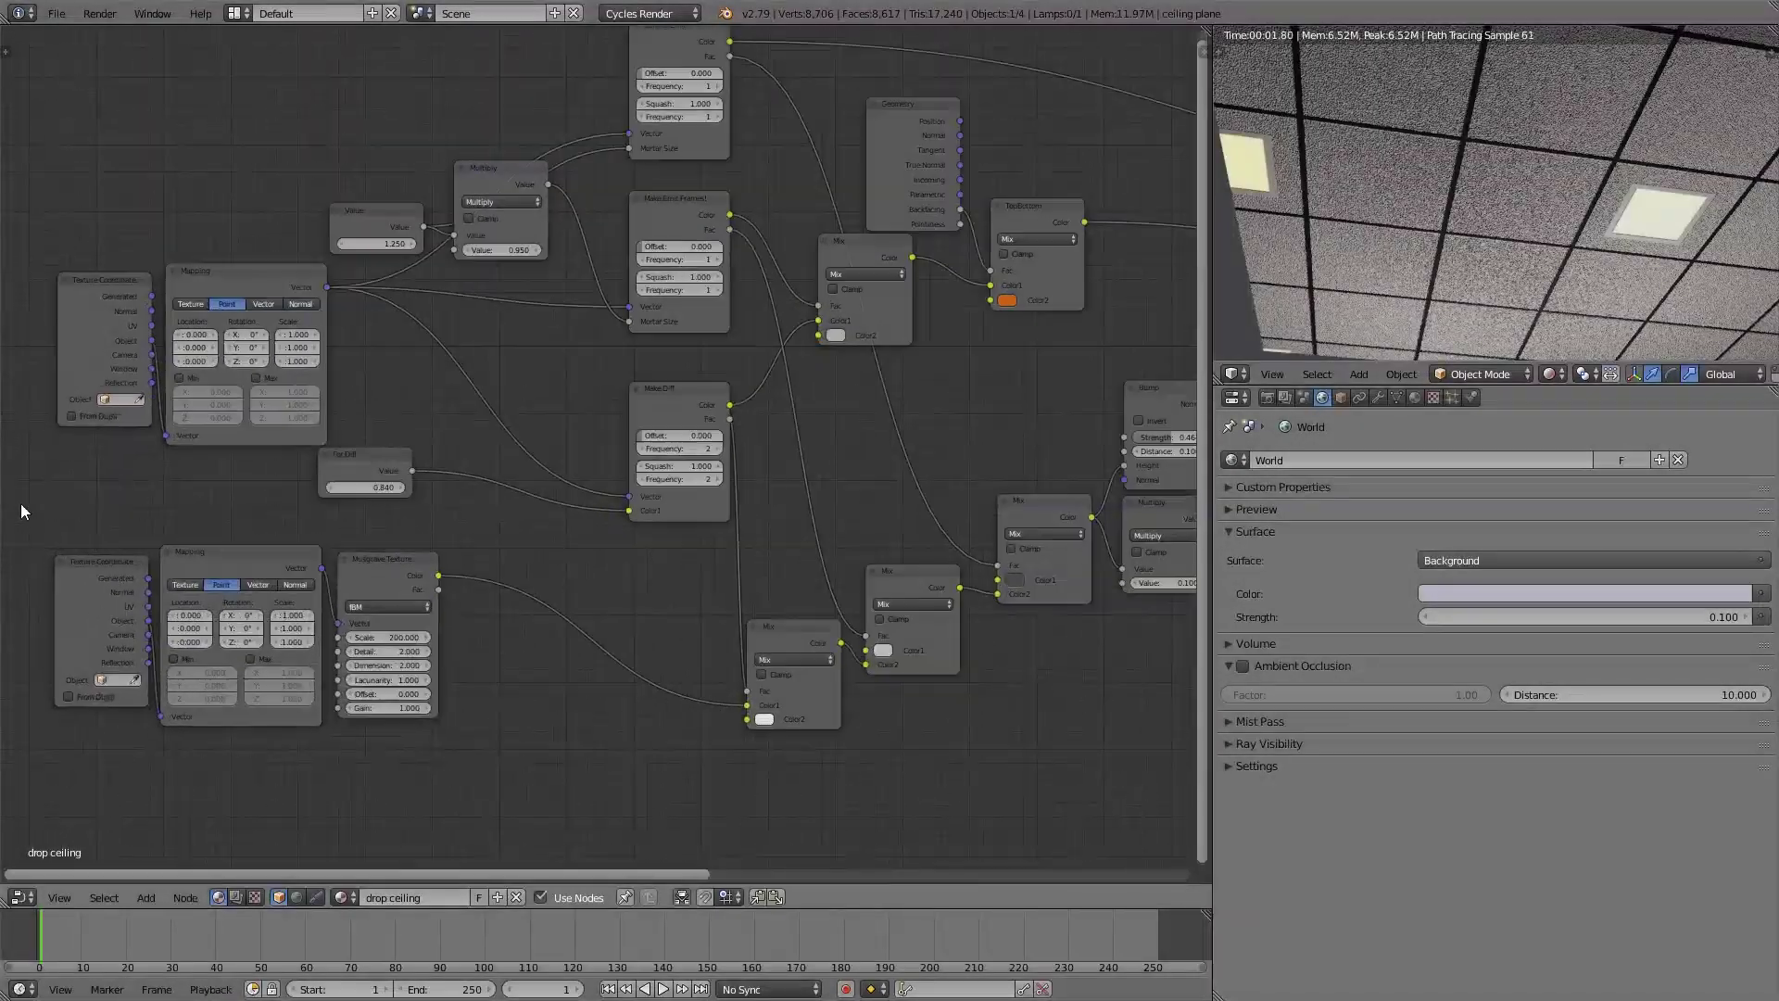
{"action": "scroll", "coordinate": [21, 503], "scroll_direction": "down", "scroll_amount": 3}
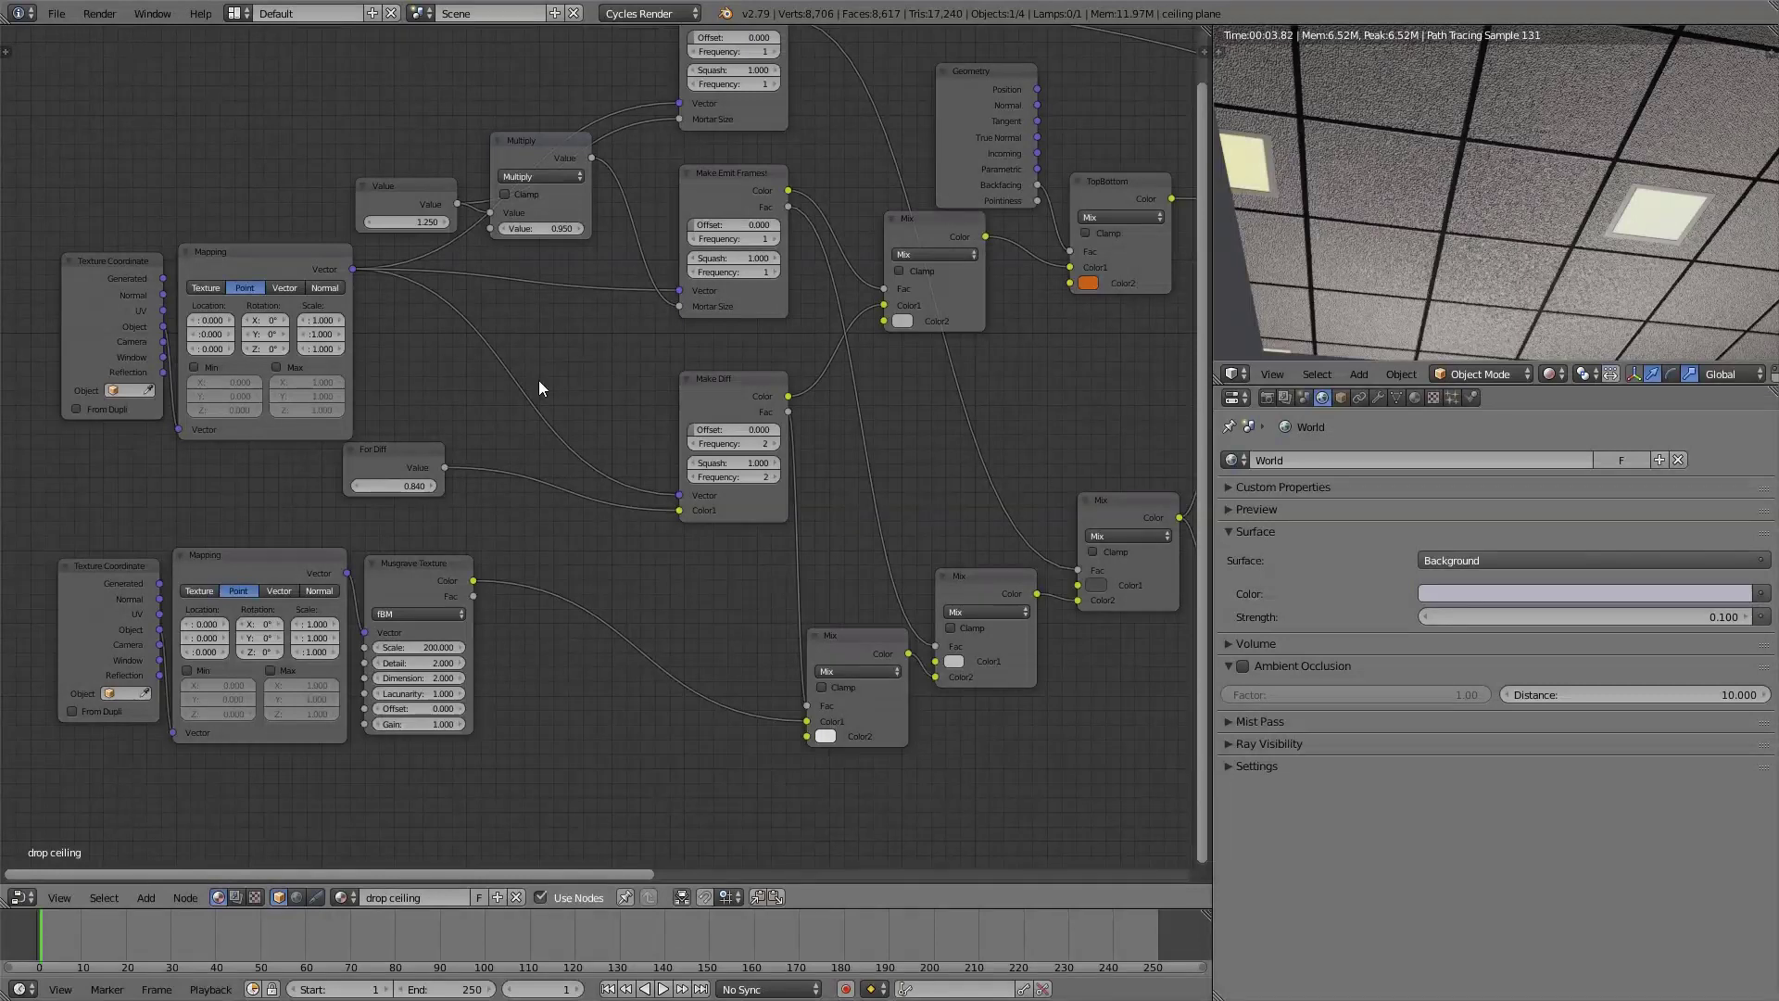
{"action": "middle_click_drag", "start_coordinate": [608, 374], "coordinate": [392, 432]}
{"action": "scroll", "coordinate": [640, 409], "scroll_direction": "down", "scroll_amount": 2}
{"action": "middle_click_drag", "start_coordinate": [834, 401], "coordinate": [563, 414]}
{"action": "middle_click_drag", "start_coordinate": [741, 401], "coordinate": [508, 380]}
{"action": "middle_click_drag", "start_coordinate": [904, 374], "coordinate": [671, 328]}
{"action": "scroll", "coordinate": [485, 477], "scroll_direction": "up", "scroll_amount": 3}
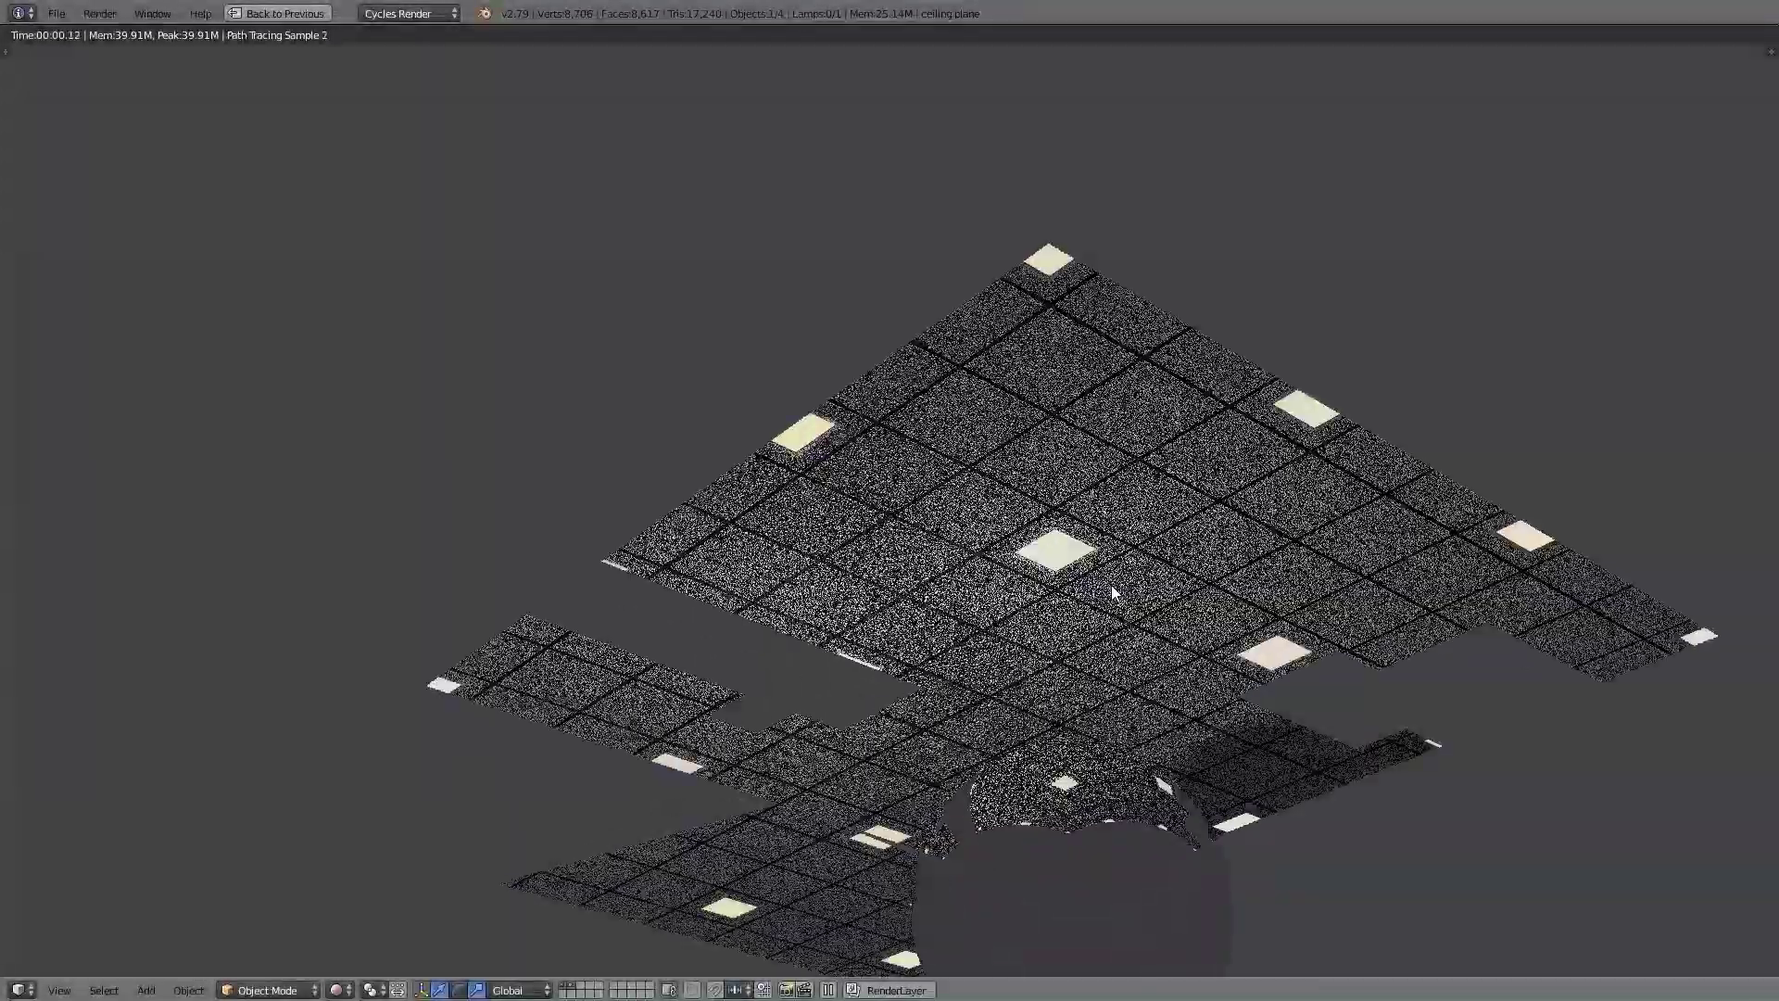
Orbit the render, then view the ceiling in orthographic from top and from underneath
{"action": "scroll", "coordinate": [1110, 586], "scroll_direction": "up", "scroll_amount": 6}
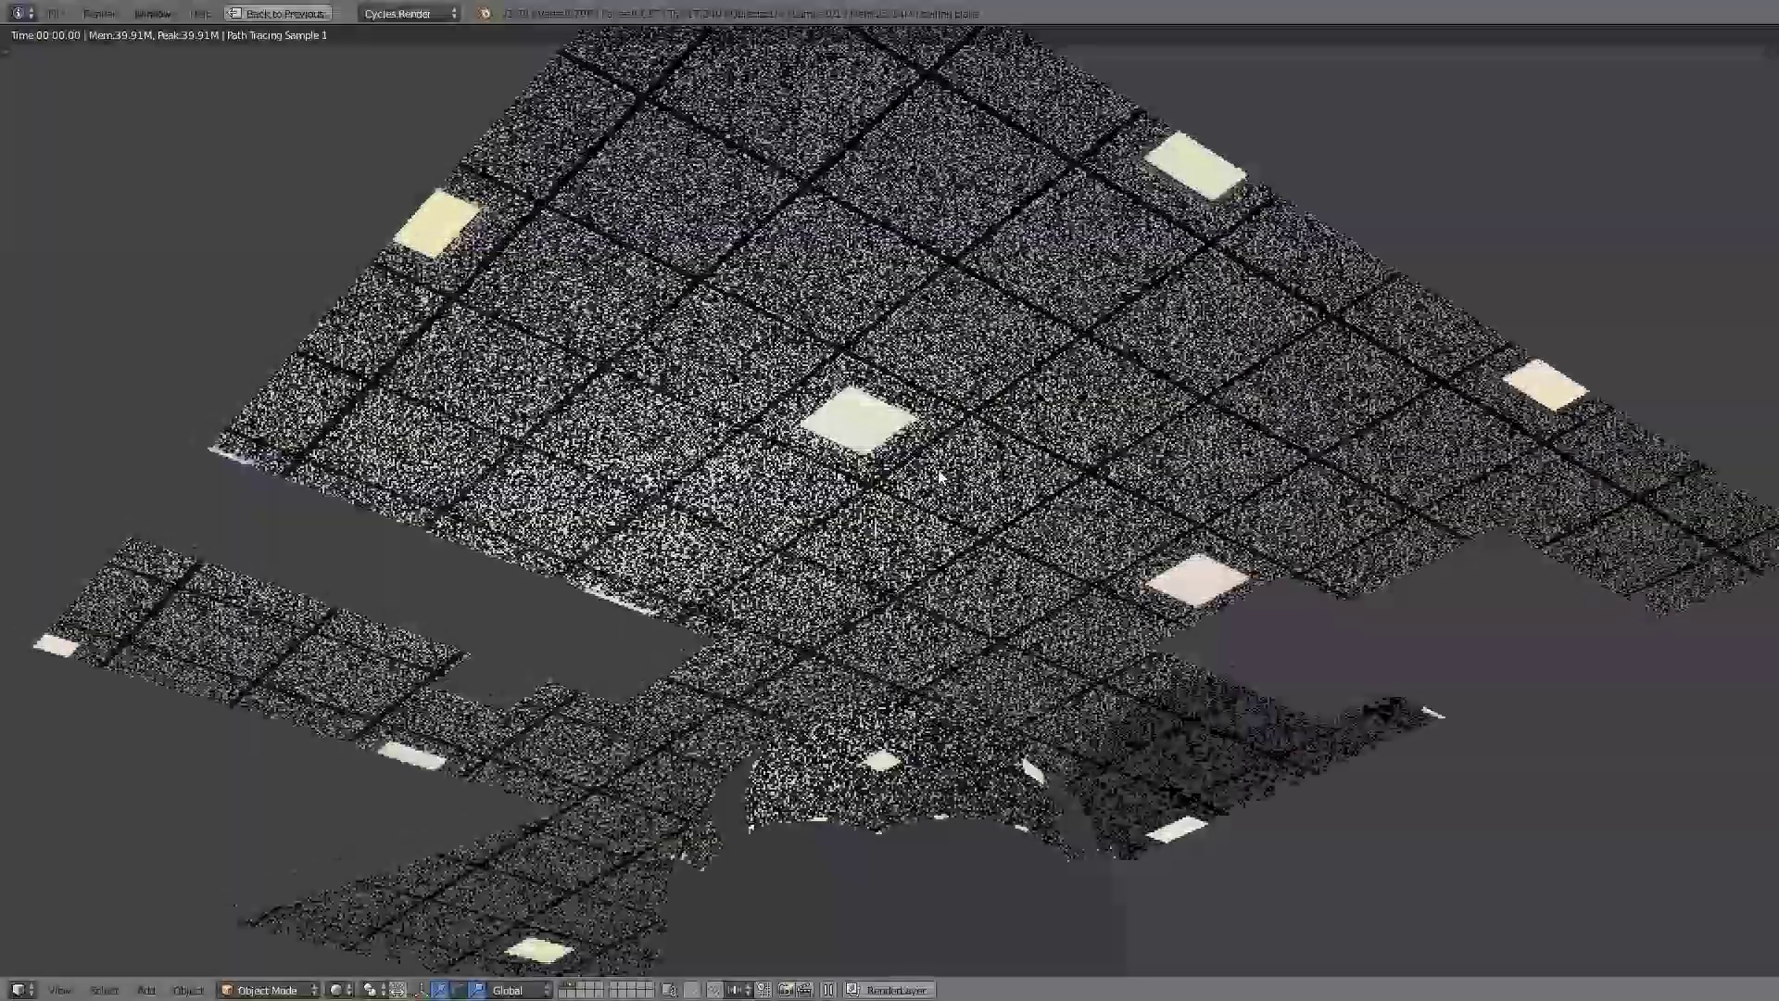
{"action": "middle_click_drag", "start_coordinate": [939, 477], "coordinate": [874, 389]}
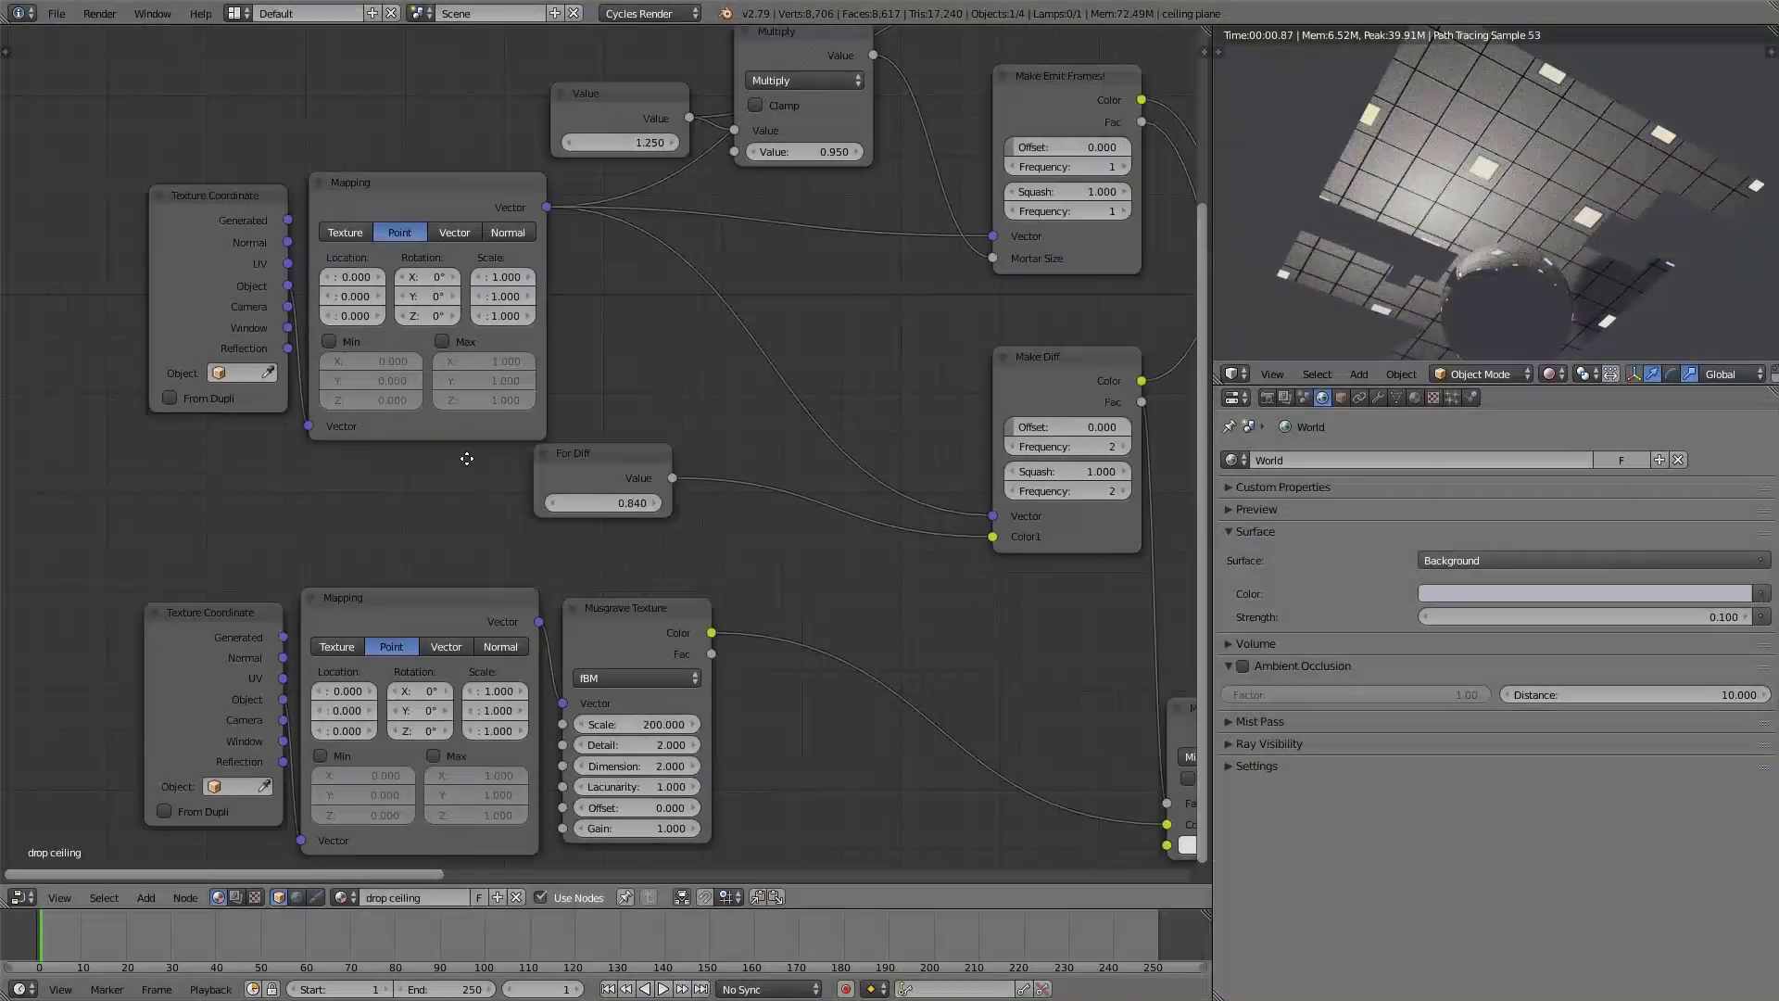
{"action": "scroll", "coordinate": [443, 460], "scroll_direction": "down", "scroll_amount": 3}
{"action": "key", "text": "KP_7"}
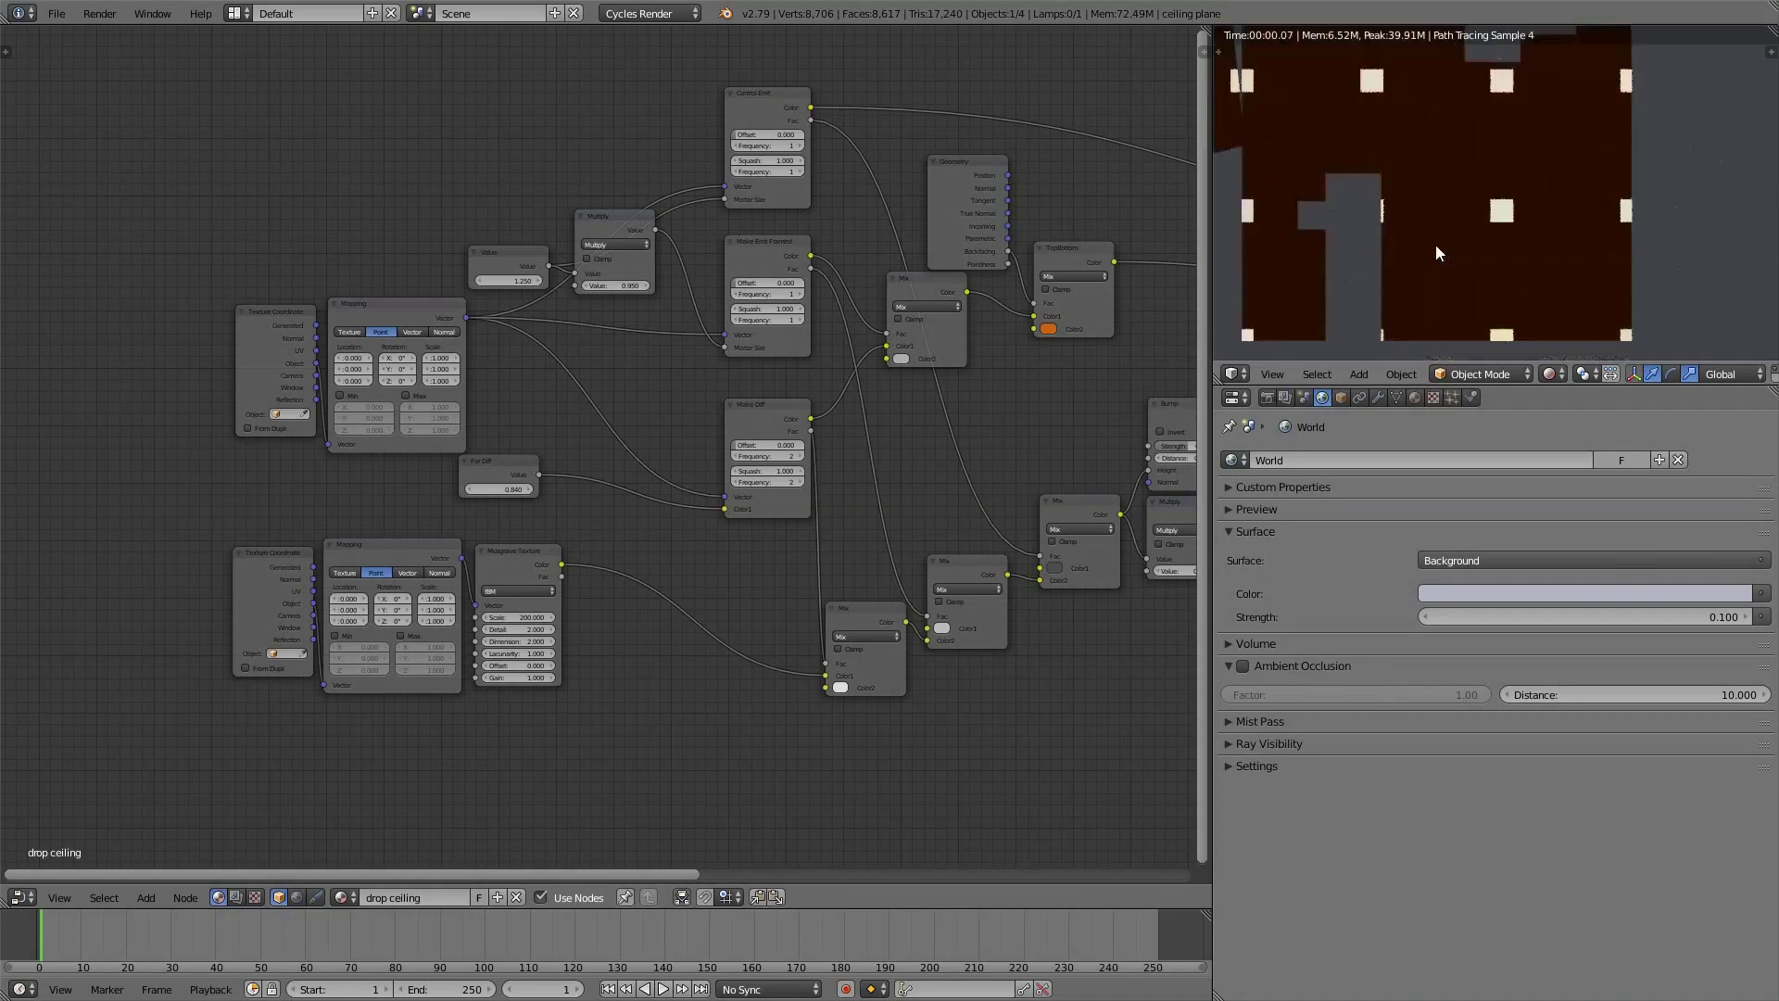
{"action": "scroll", "coordinate": [1437, 244], "scroll_direction": "down", "scroll_amount": 4}
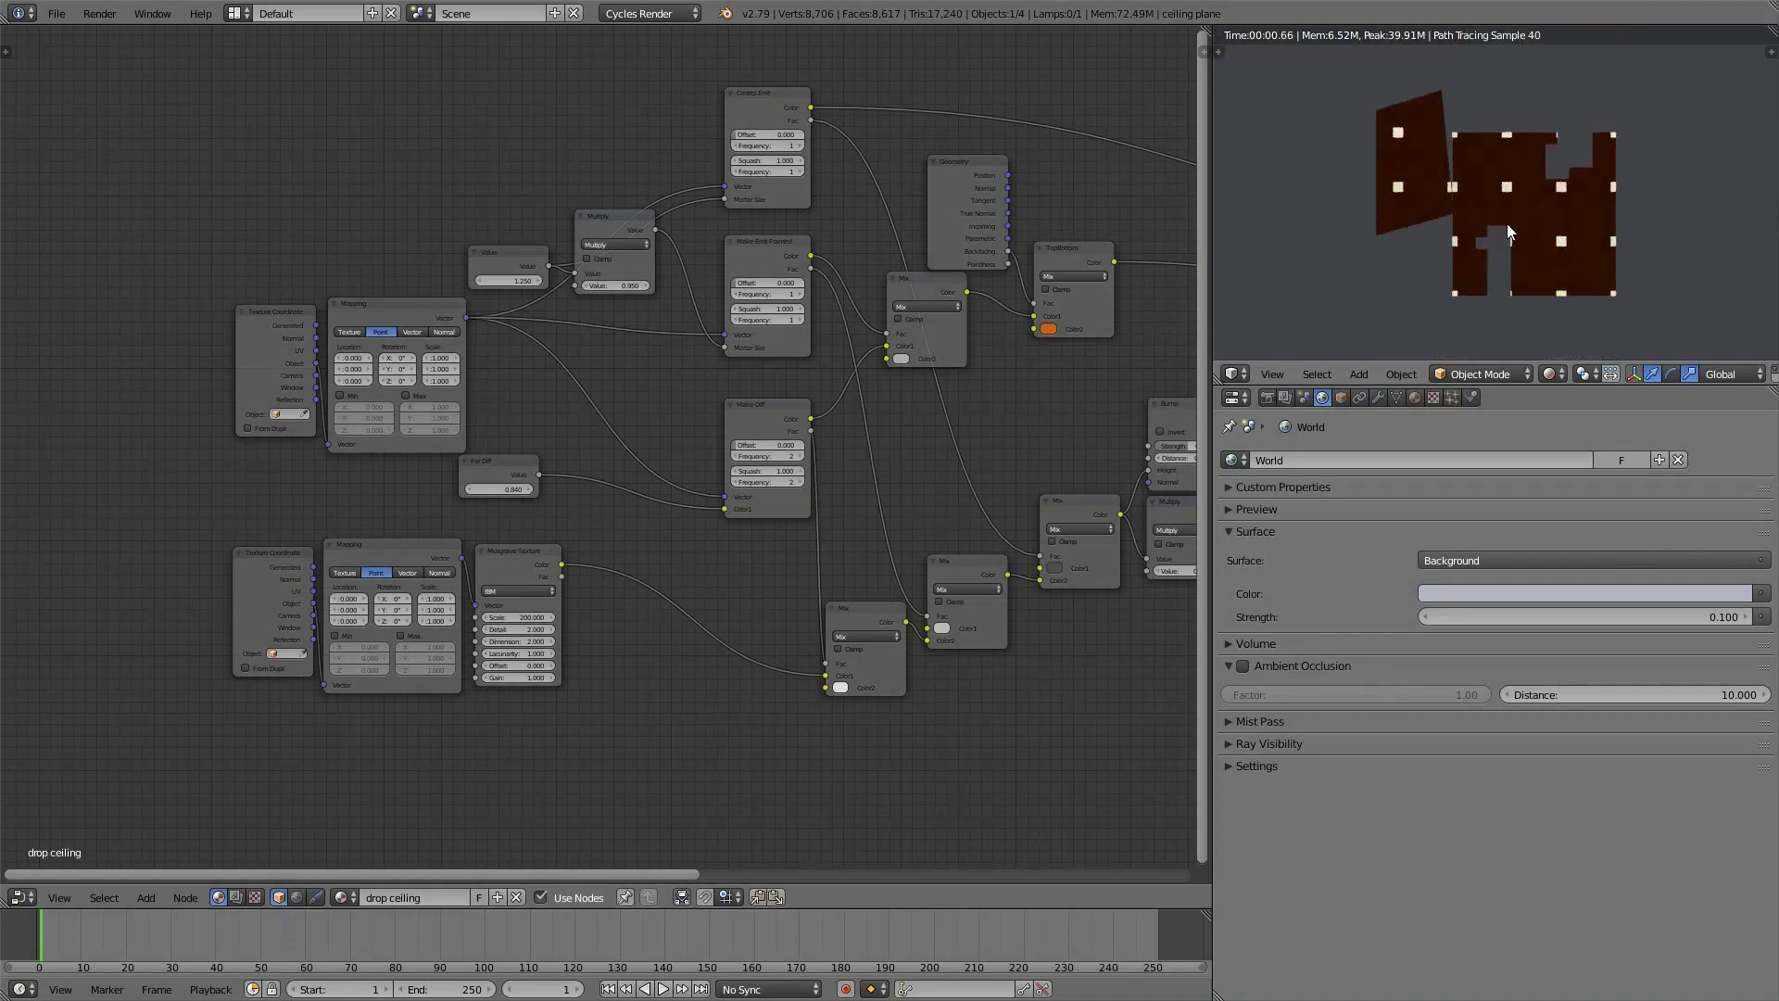
{"action": "key", "text": "ctrl+KP_7"}
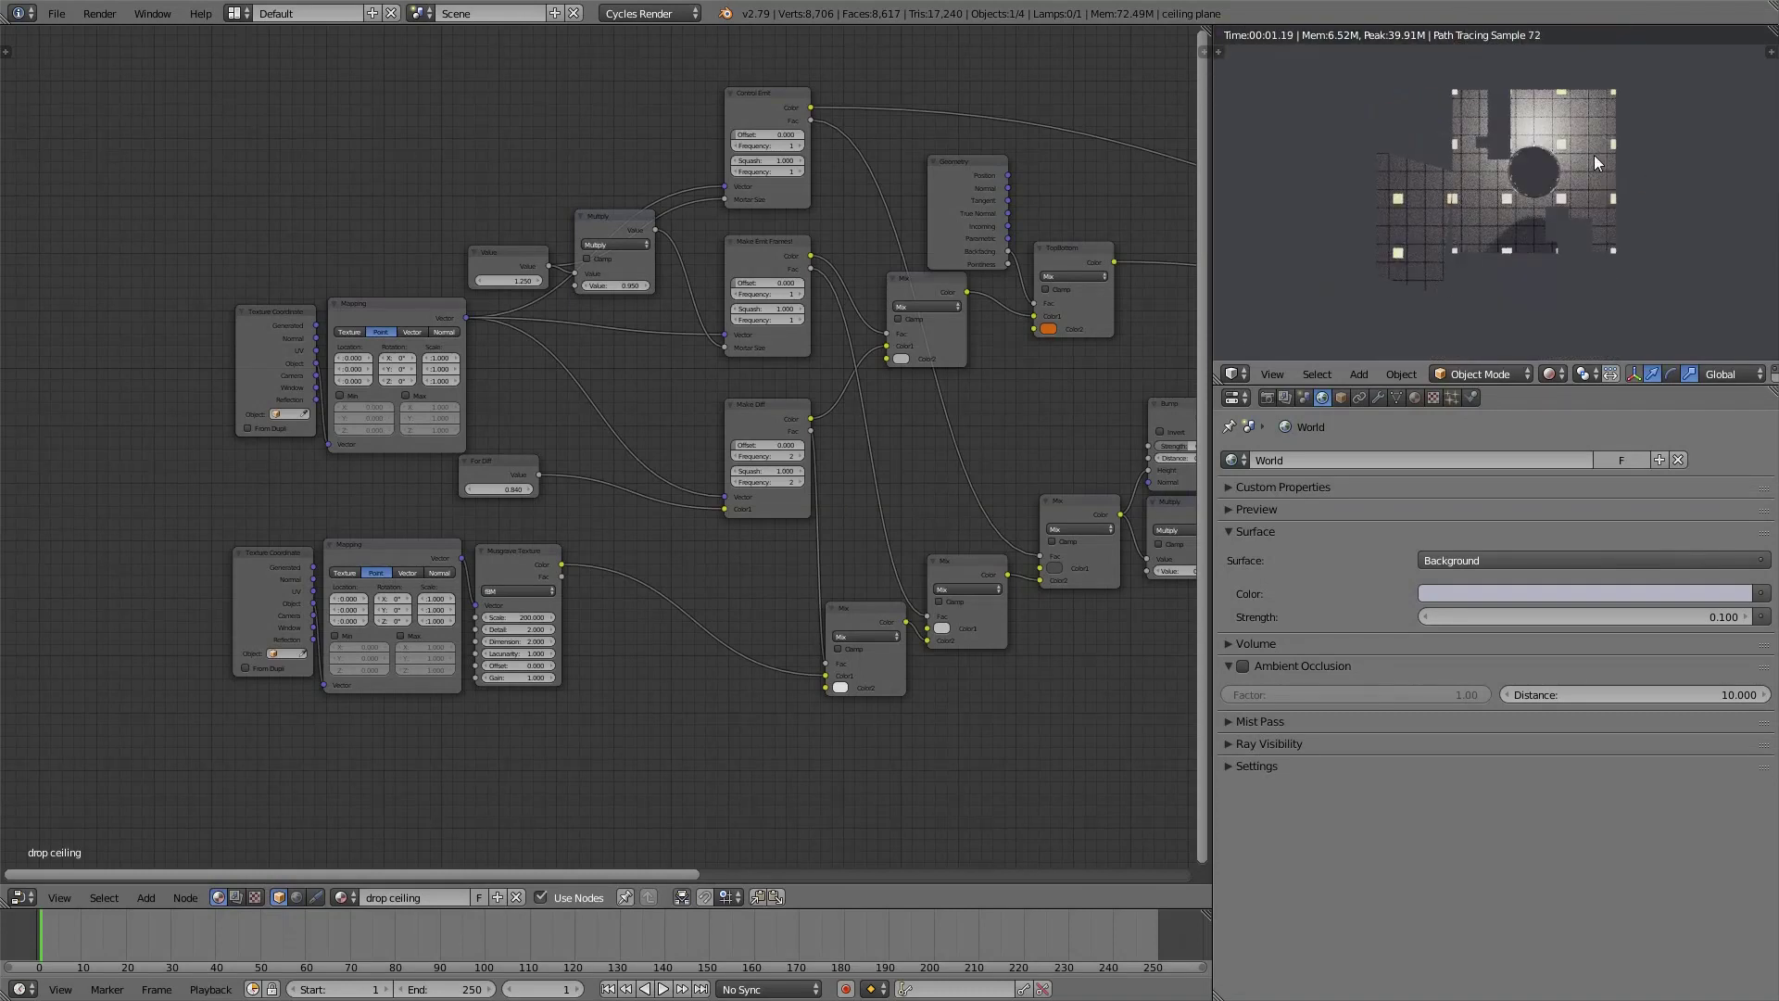
{"action": "scroll", "coordinate": [1543, 169], "scroll_direction": "up", "scroll_amount": 6}
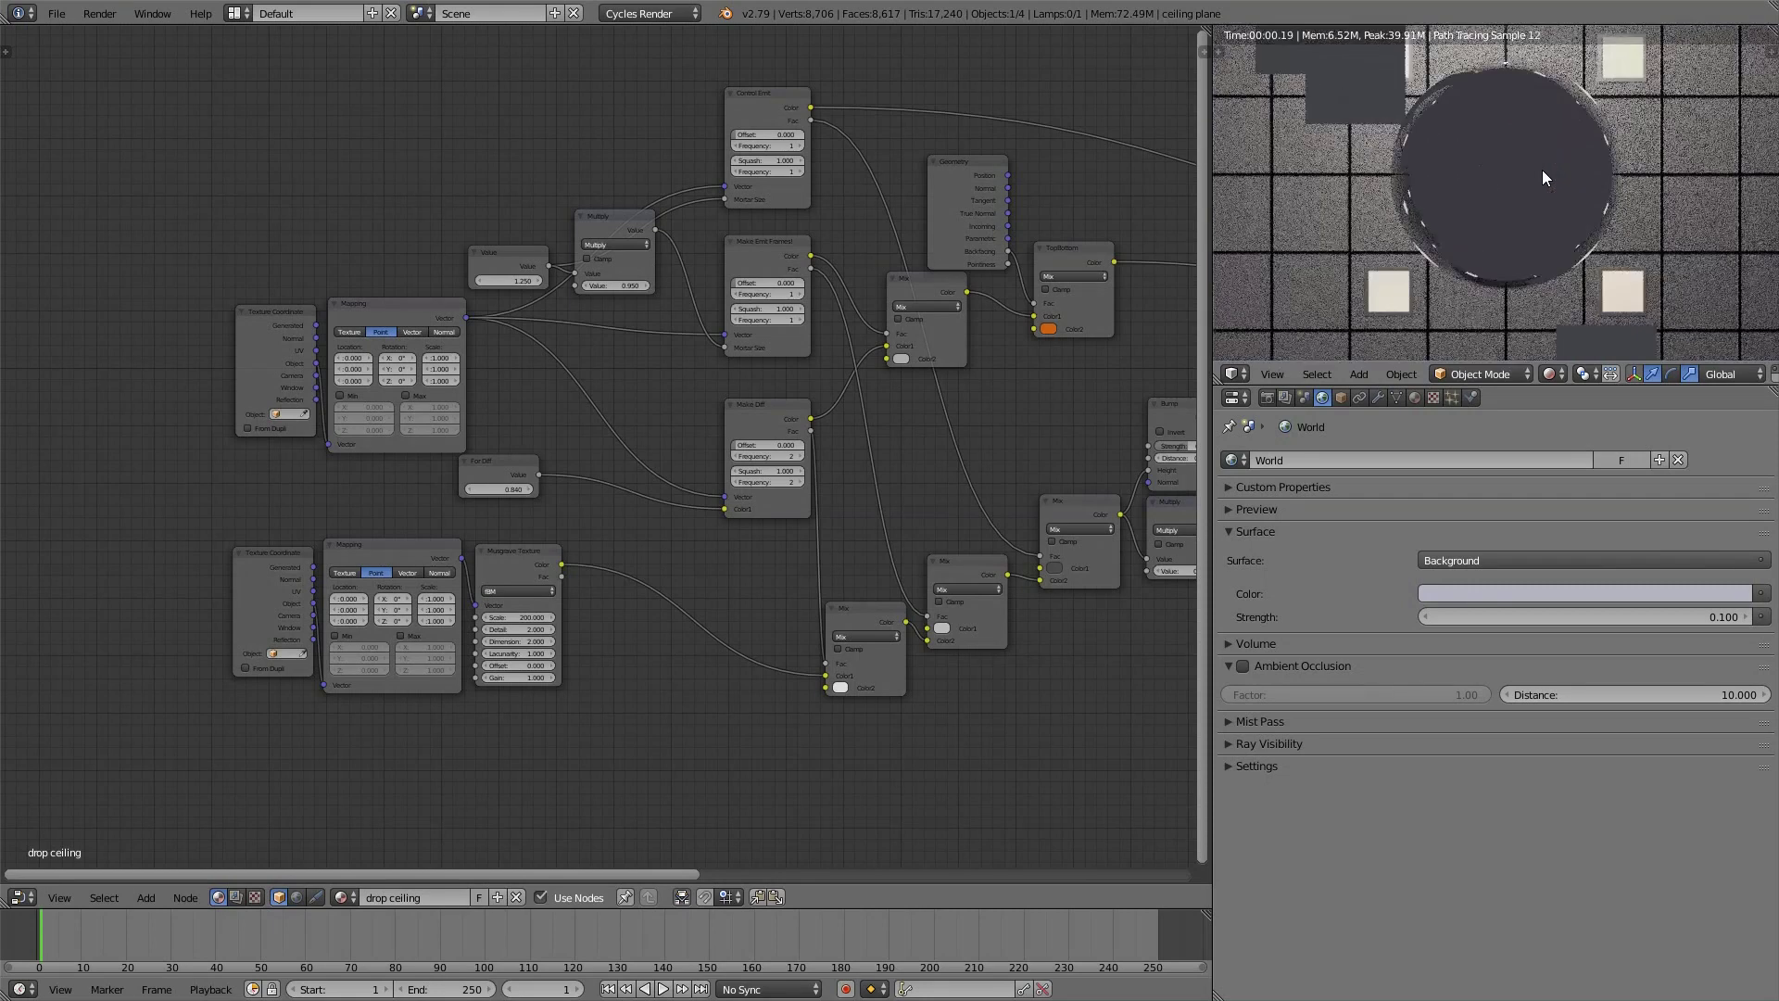
{"action": "scroll", "coordinate": [1542, 169], "scroll_direction": "down", "scroll_amount": 6}
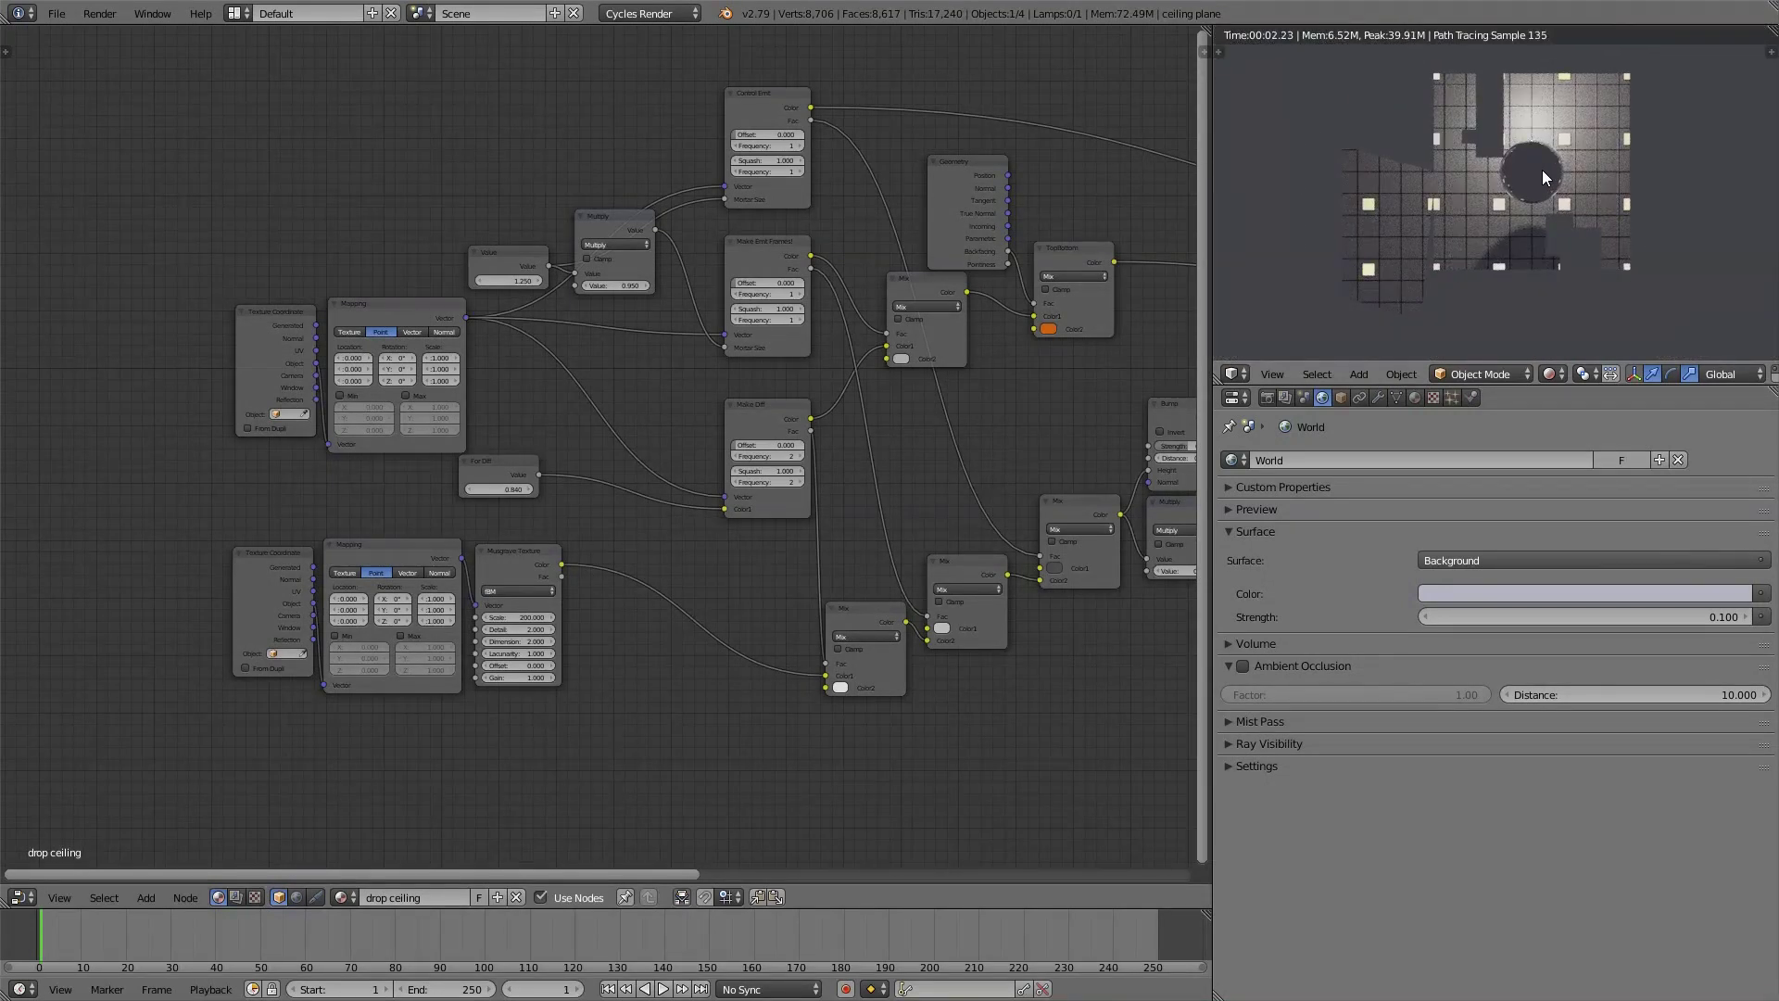
Pan the node editor across the shader, output, texture and mapping nodes
{"action": "middle_click_drag", "start_coordinate": [966, 446], "coordinate": [385, 463]}
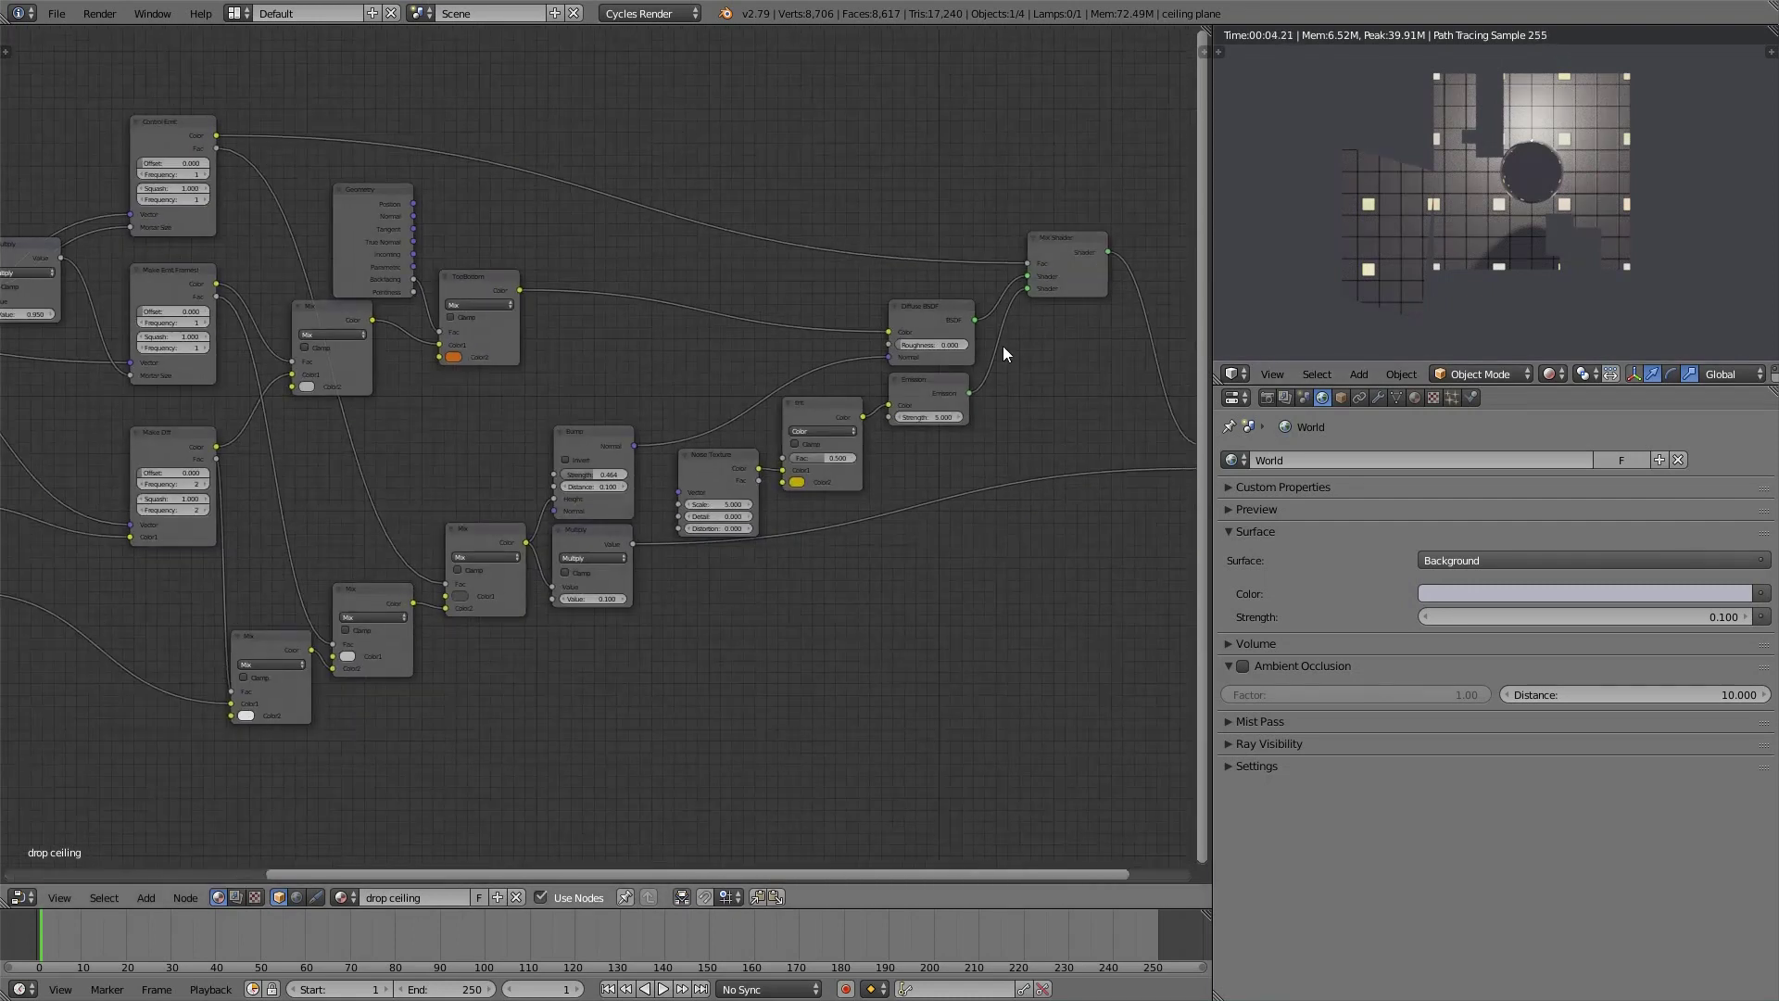
{"action": "scroll", "coordinate": [1003, 341], "scroll_direction": "down", "scroll_amount": 3}
{"action": "middle_click_drag", "start_coordinate": [317, 333], "coordinate": [739, 384]}
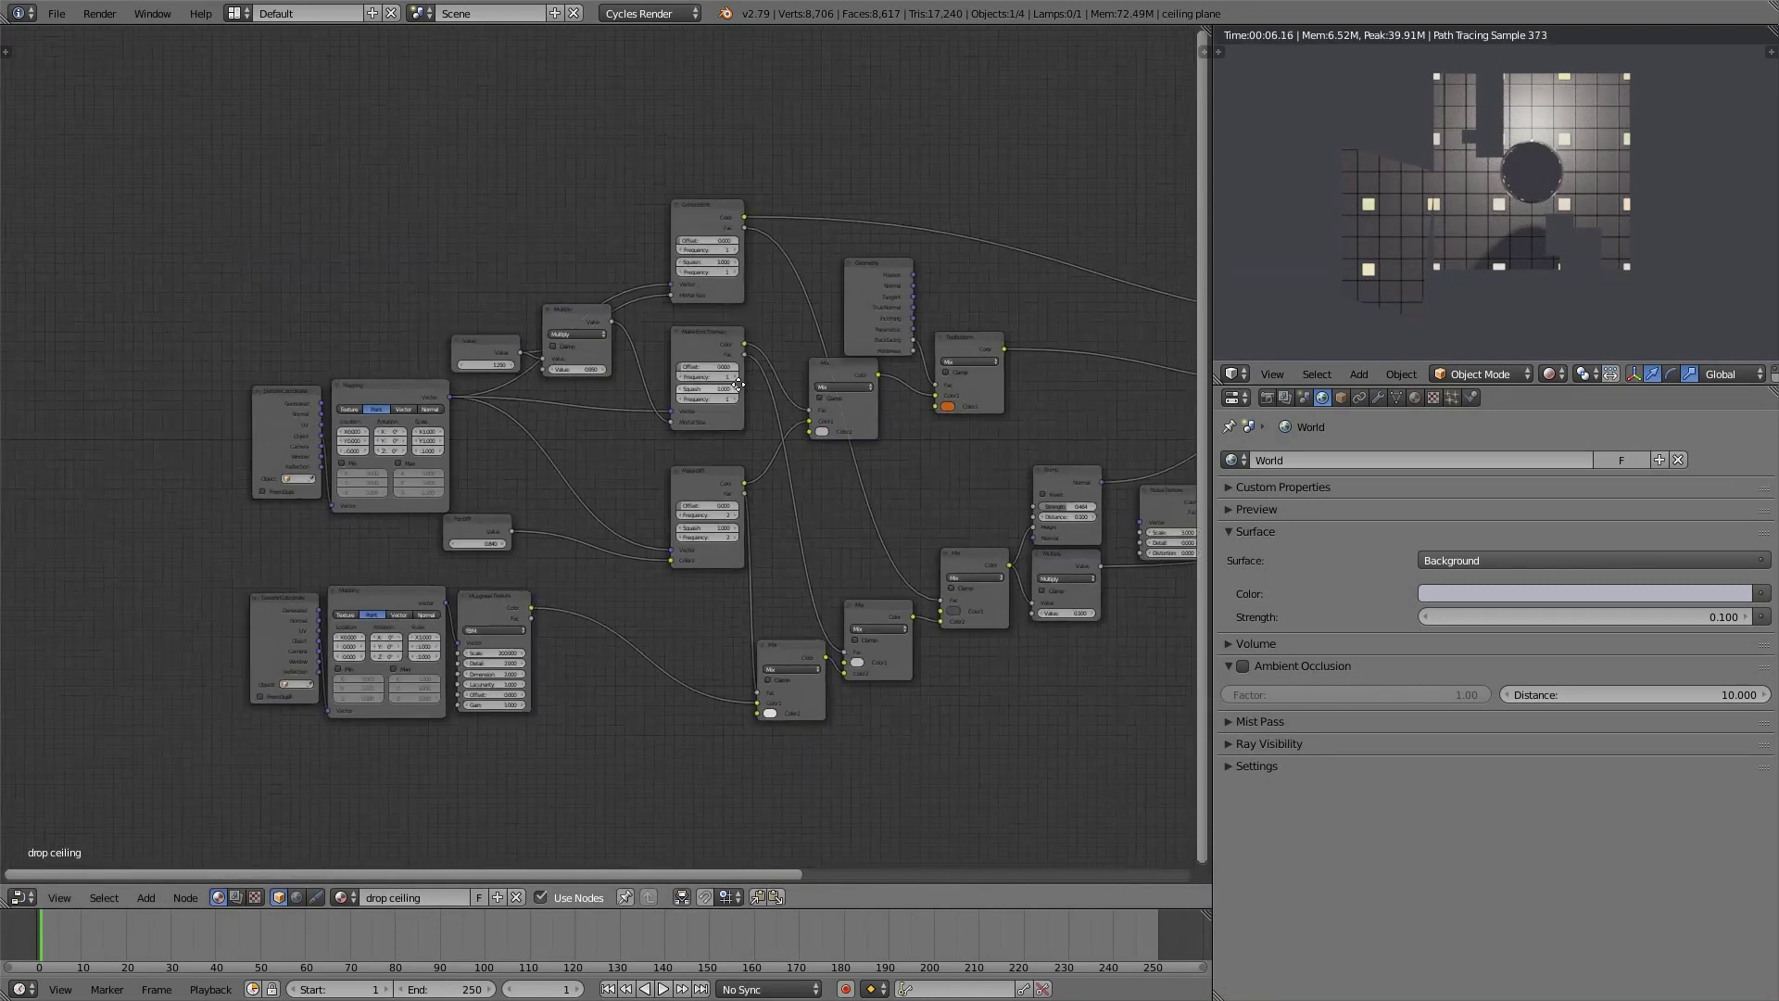
{"action": "scroll", "coordinate": [711, 492], "scroll_direction": "up", "scroll_amount": 5}
Reveal the Make Diff node's hidden inputs, showing Scale 1.500 and Mortar Size 0.020
{"action": "left_click", "coordinate": [706, 442]}
{"action": "key", "text": "ctrl+h"}
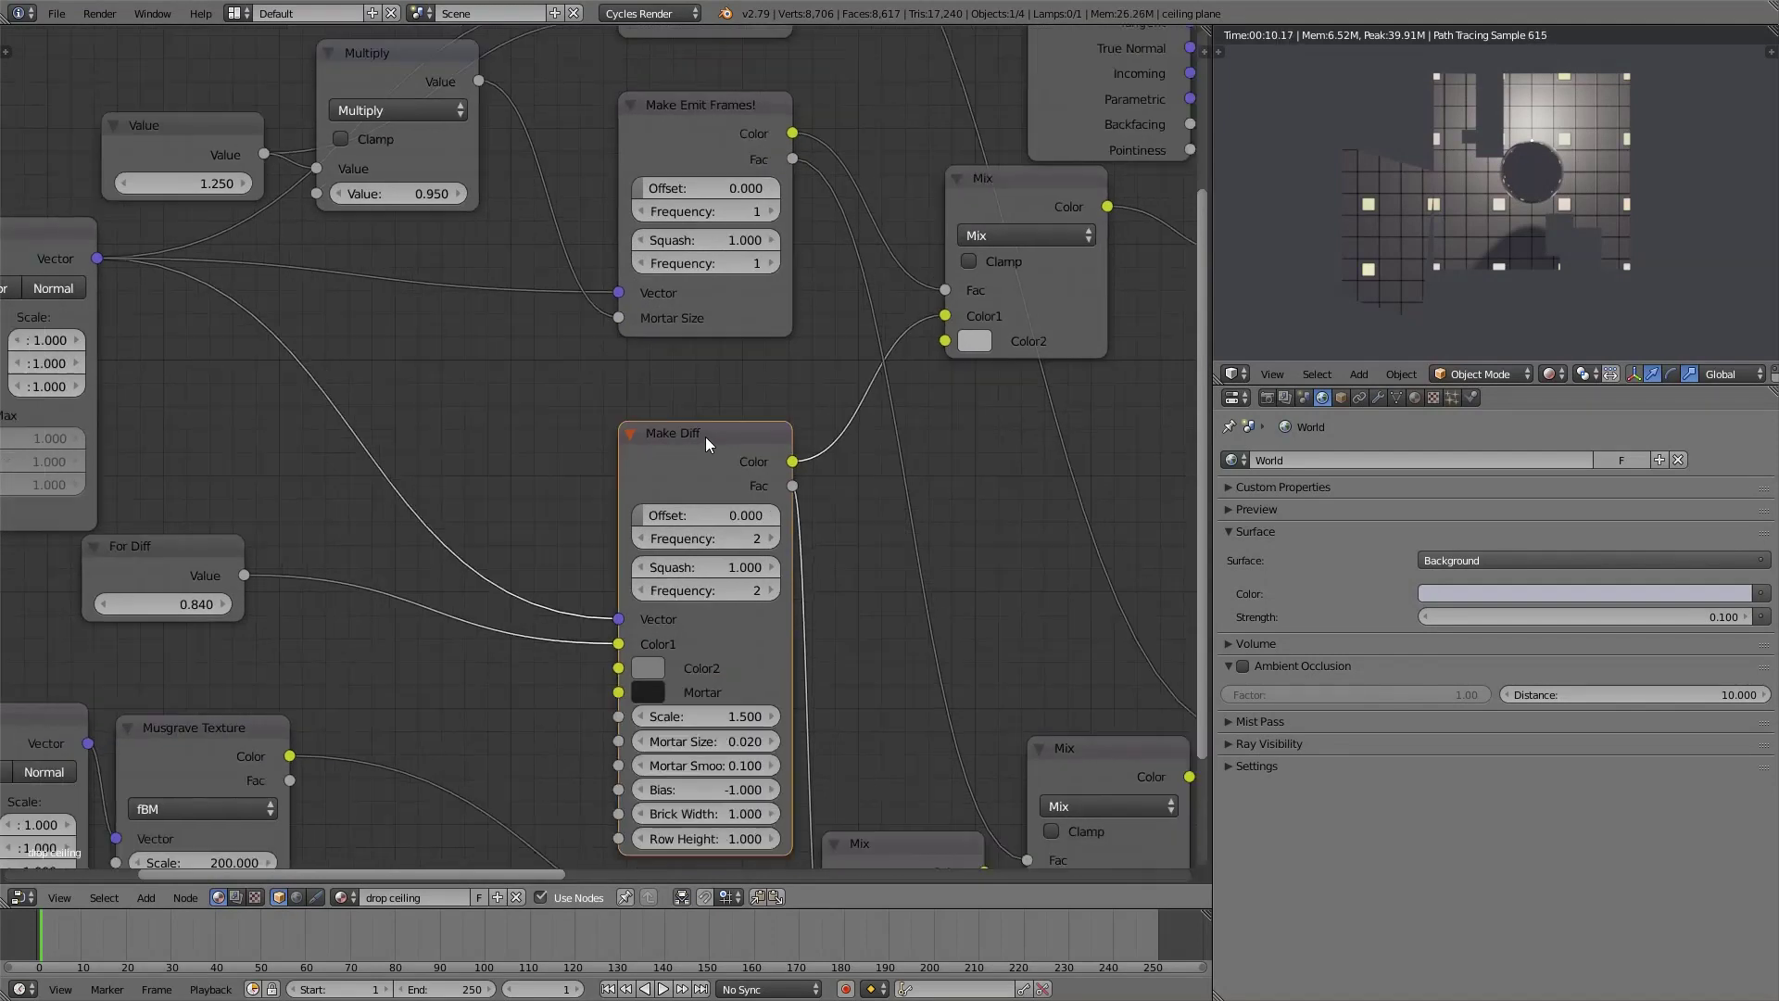
{"action": "scroll", "coordinate": [704, 436], "scroll_direction": "down", "scroll_amount": 2}
{"action": "scroll", "coordinate": [712, 458], "scroll_direction": "down", "scroll_amount": 3, "text": "shift"}
{"action": "scroll", "coordinate": [711, 458], "scroll_direction": "up", "scroll_amount": 3}
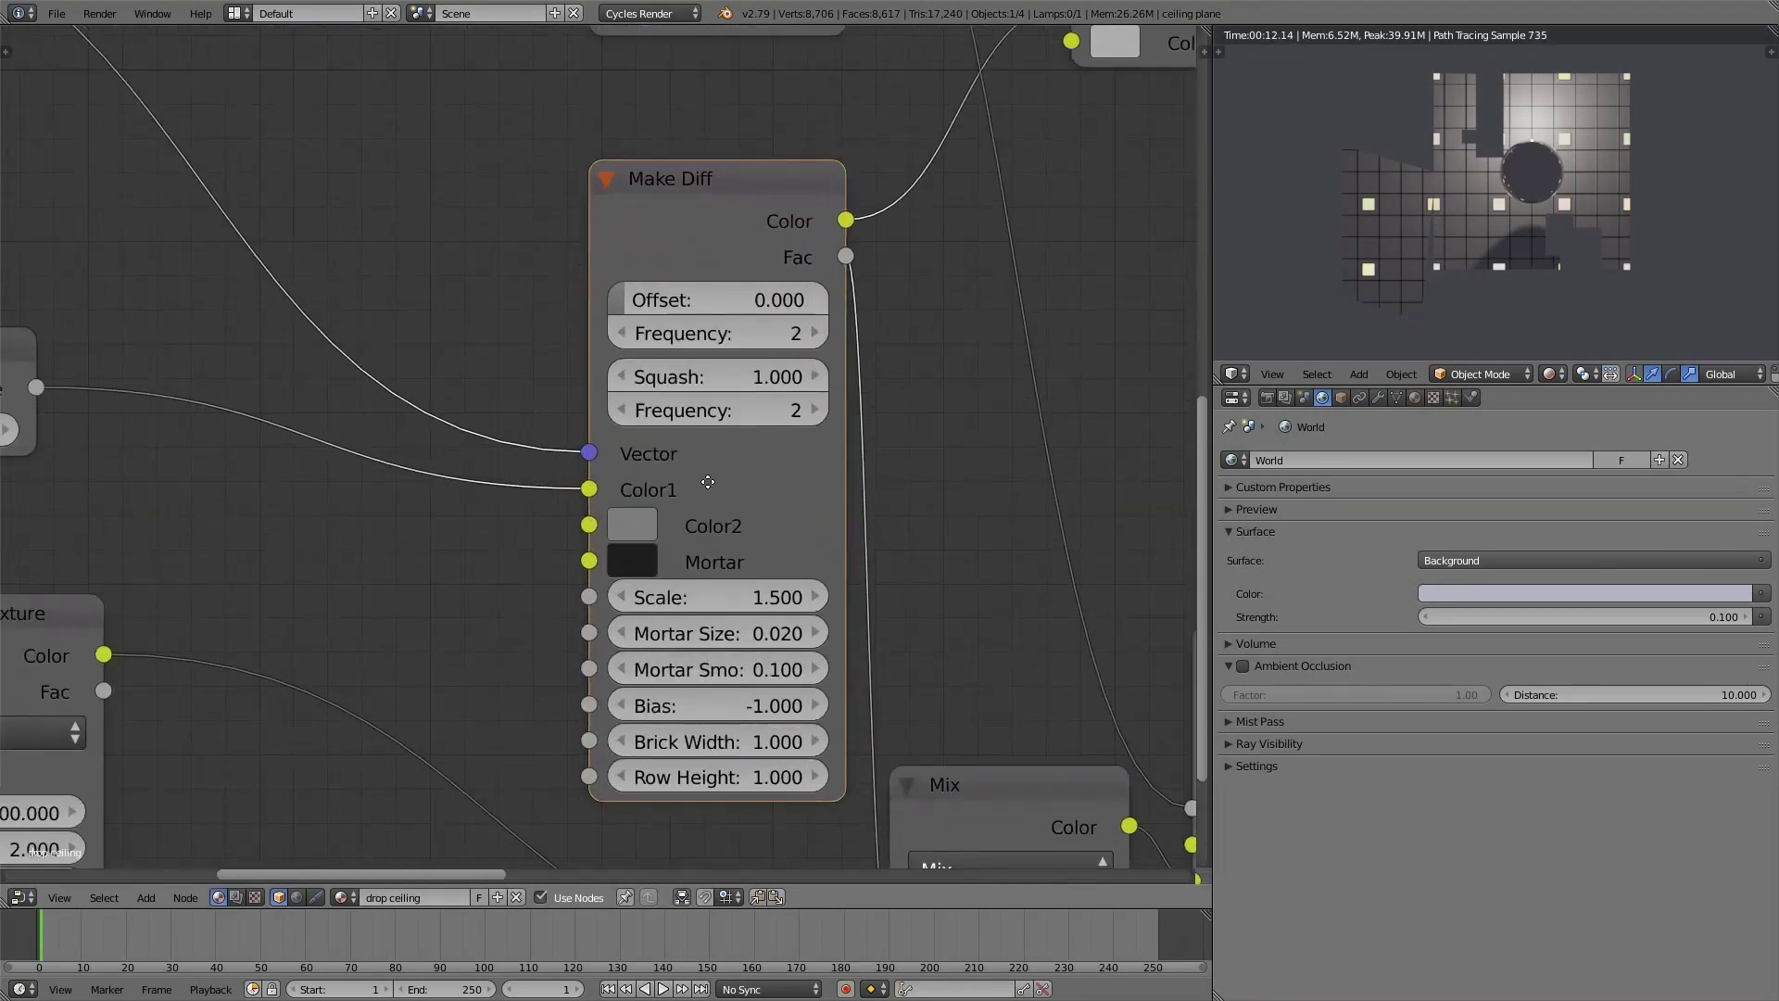
{"action": "scroll", "coordinate": [708, 459], "scroll_direction": "down", "scroll_amount": 1, "text": "shift"}
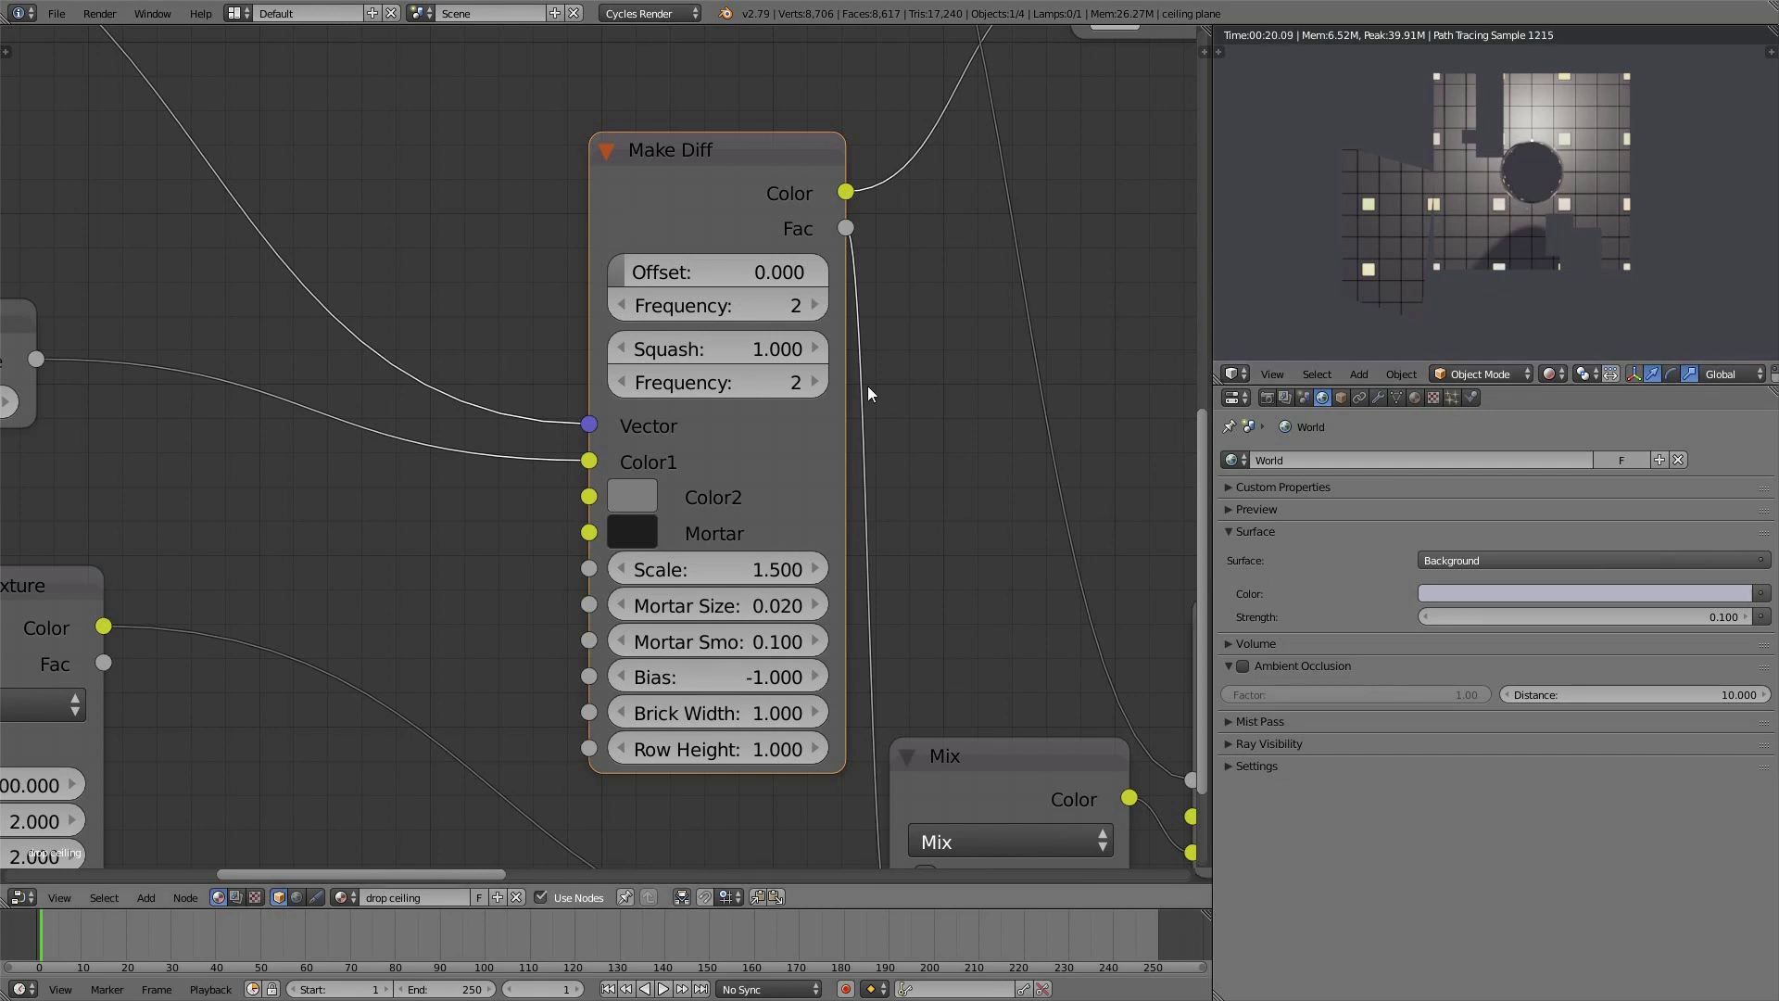
{"action": "key", "text": "alt+Tab"}
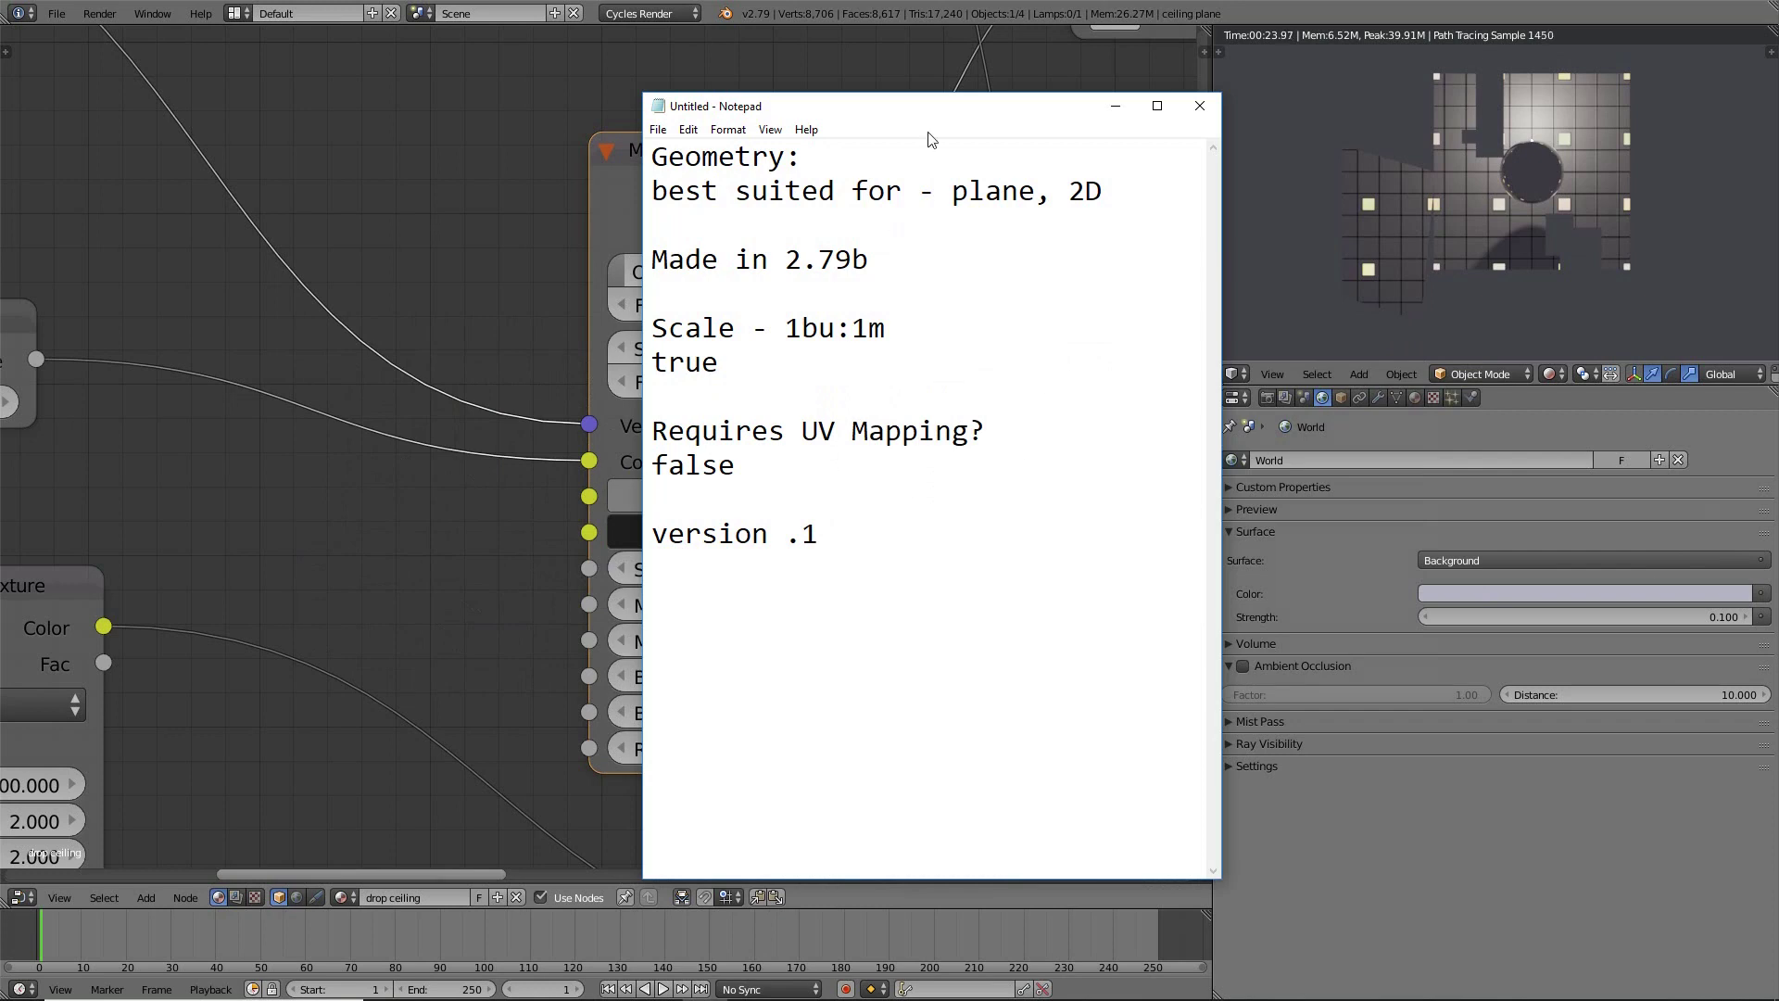
{"action": "left_click_drag", "start_coordinate": [958, 201], "coordinate": [1056, 121]}
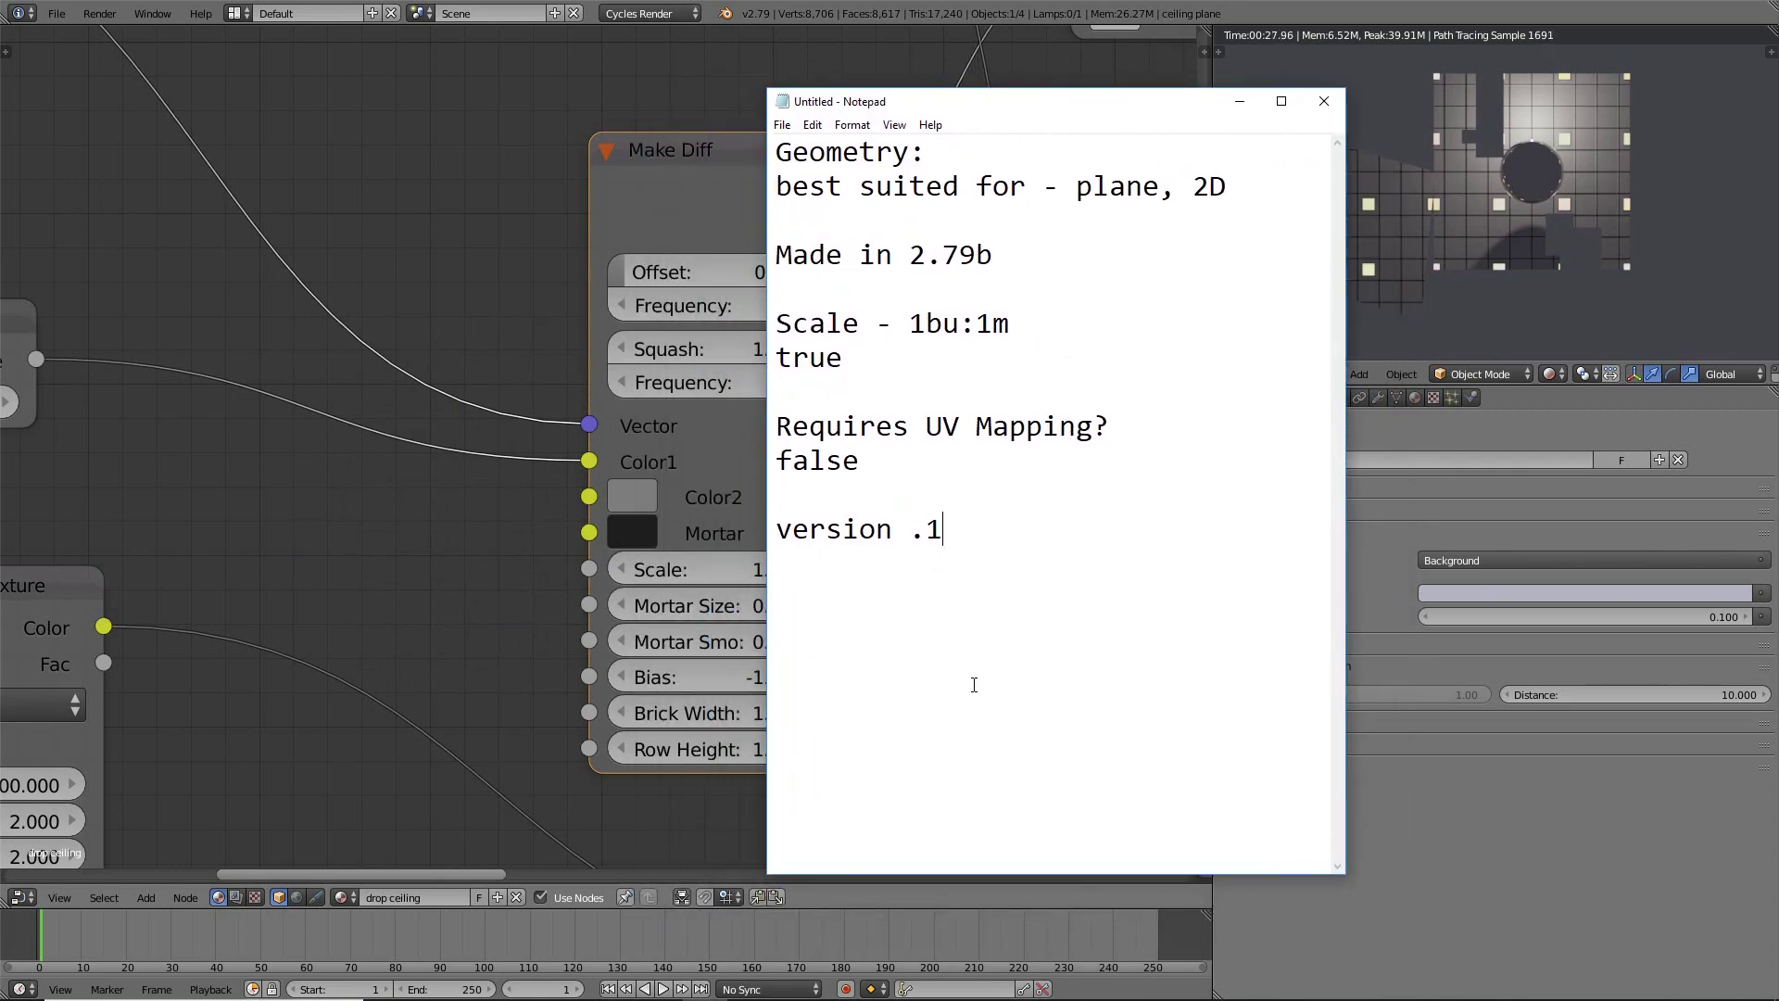
{"action": "key", "text": "shift+Left"}
{"action": "key", "text": "shift+Left"}
{"action": "mouse_move", "coordinate": [959, 108]}
{"action": "left_mouse_down"}
{"action": "mouse_move", "coordinate": [891, 106]}
{"action": "mouse_move", "coordinate": [935, 120]}
{"action": "left_mouse_up"}
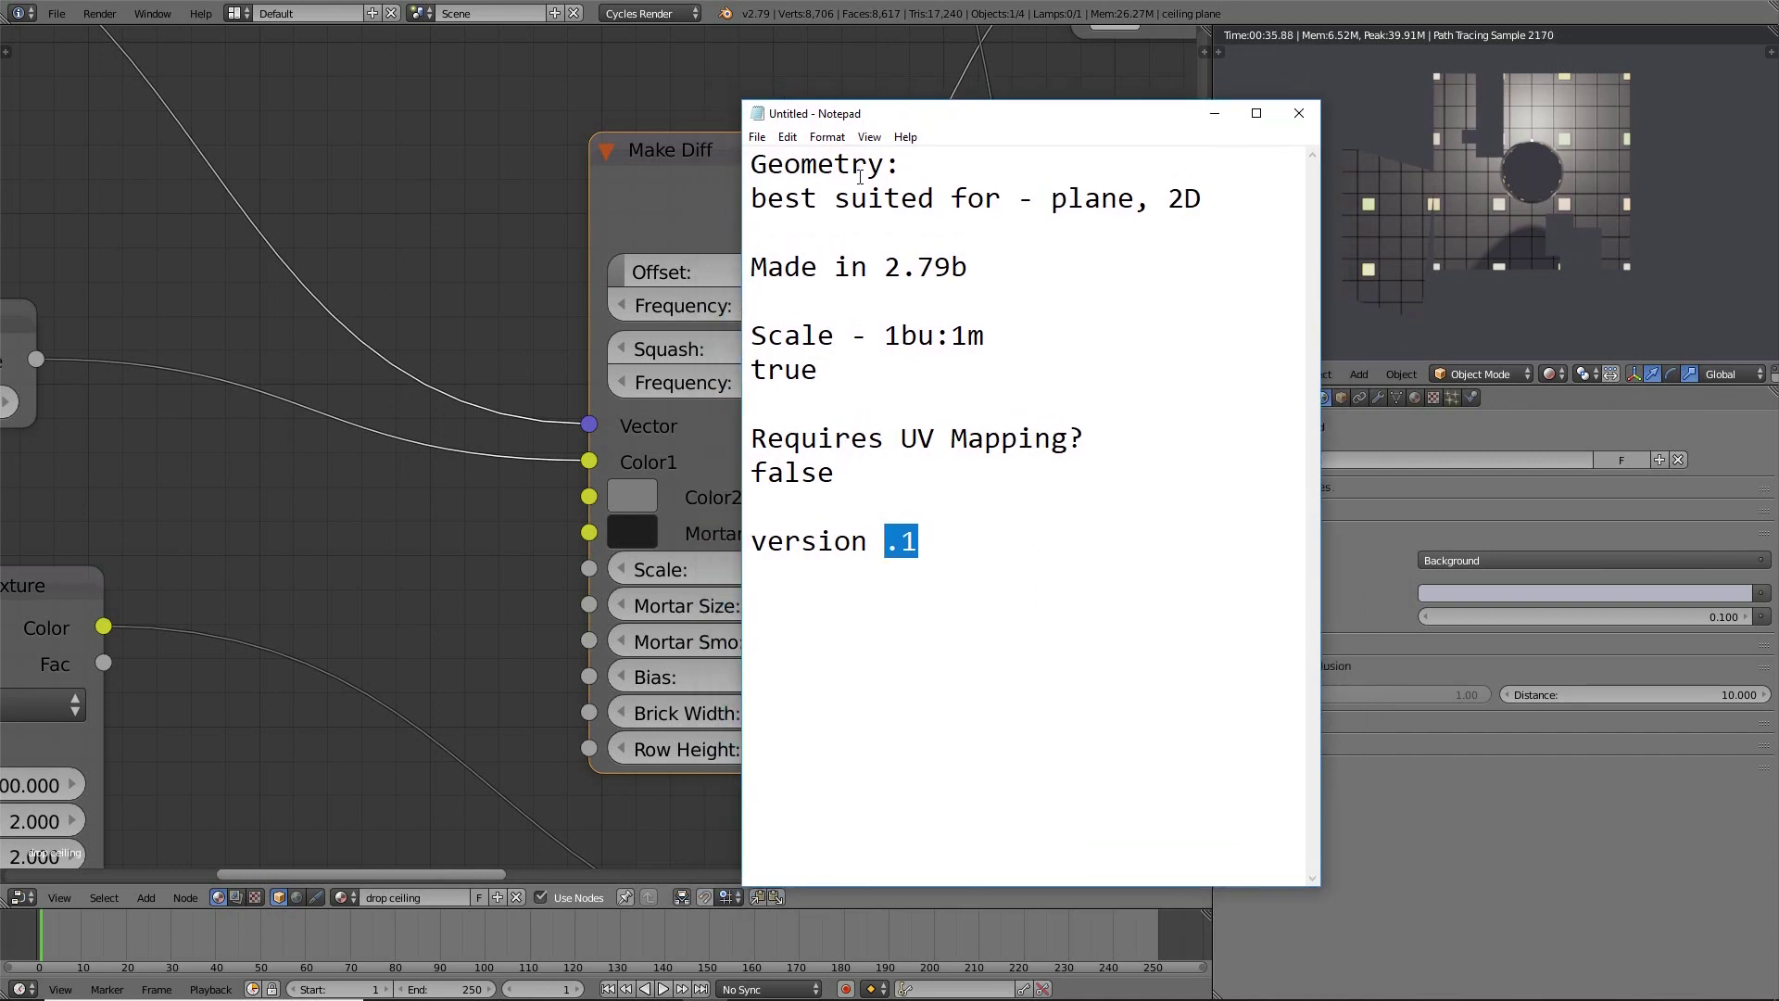
{"action": "left_click_drag", "start_coordinate": [753, 167], "coordinate": [1198, 205]}
{"action": "left_click_drag", "start_coordinate": [1052, 198], "coordinate": [1210, 196]}
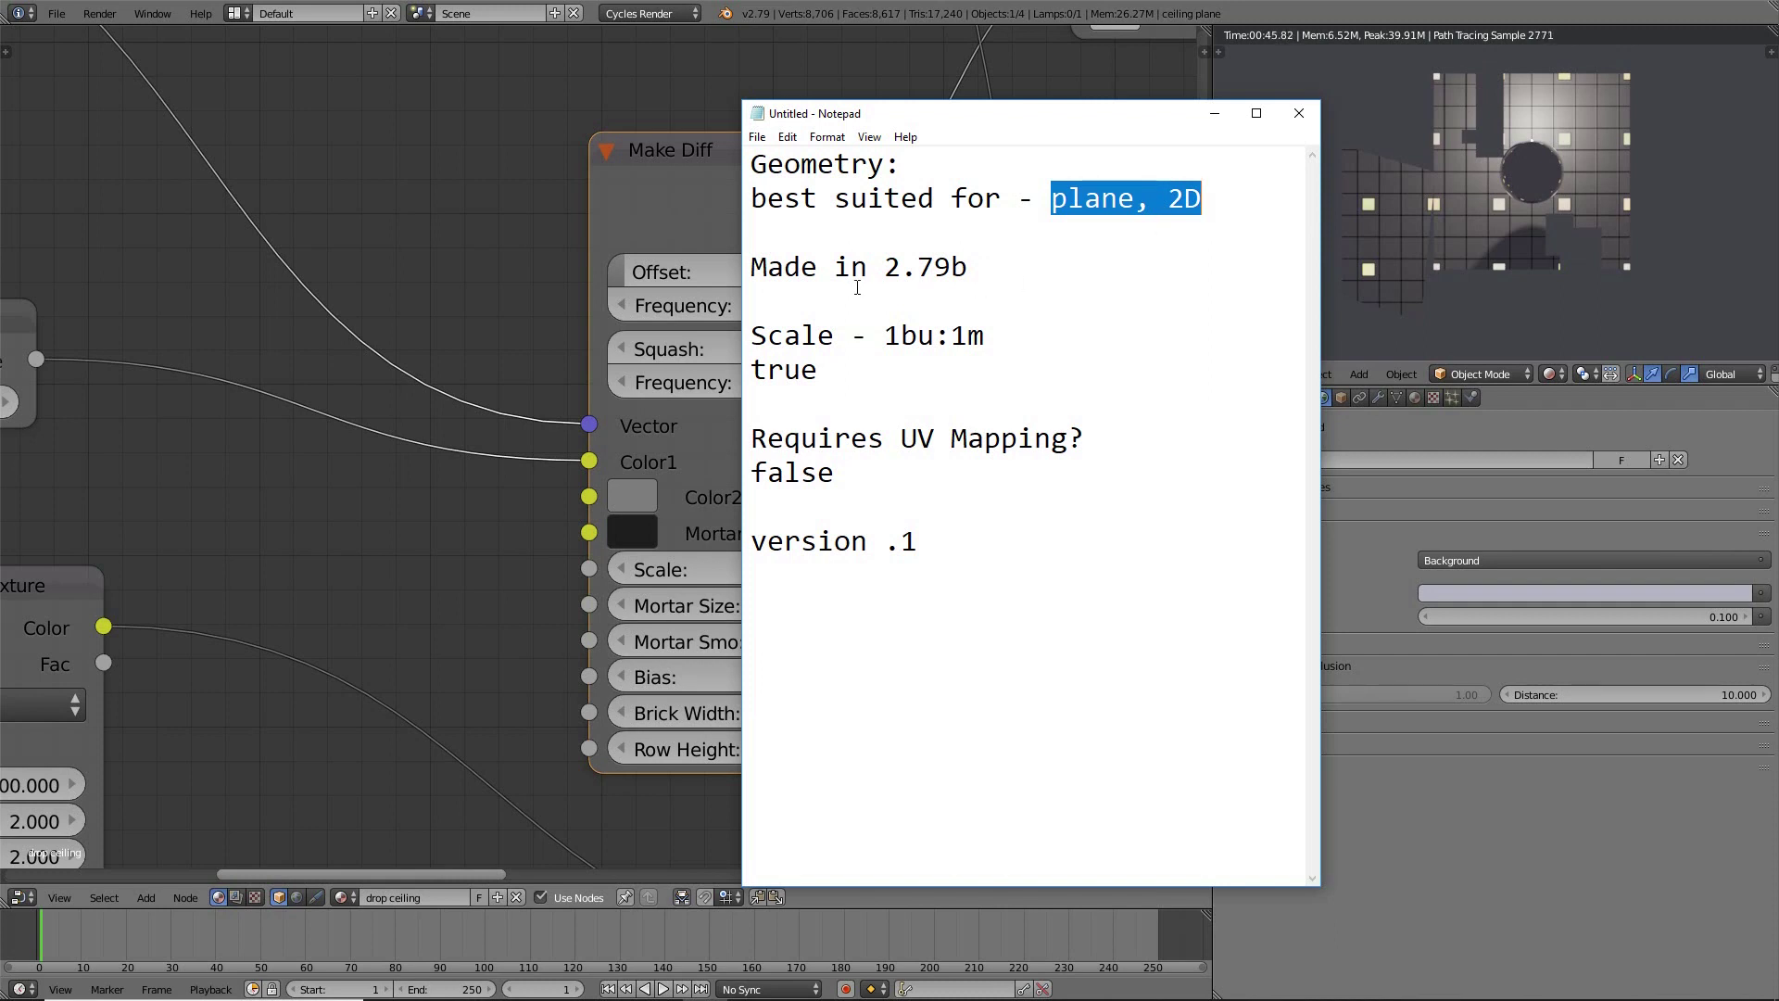
{"action": "left_click_drag", "start_coordinate": [882, 267], "coordinate": [1031, 262]}
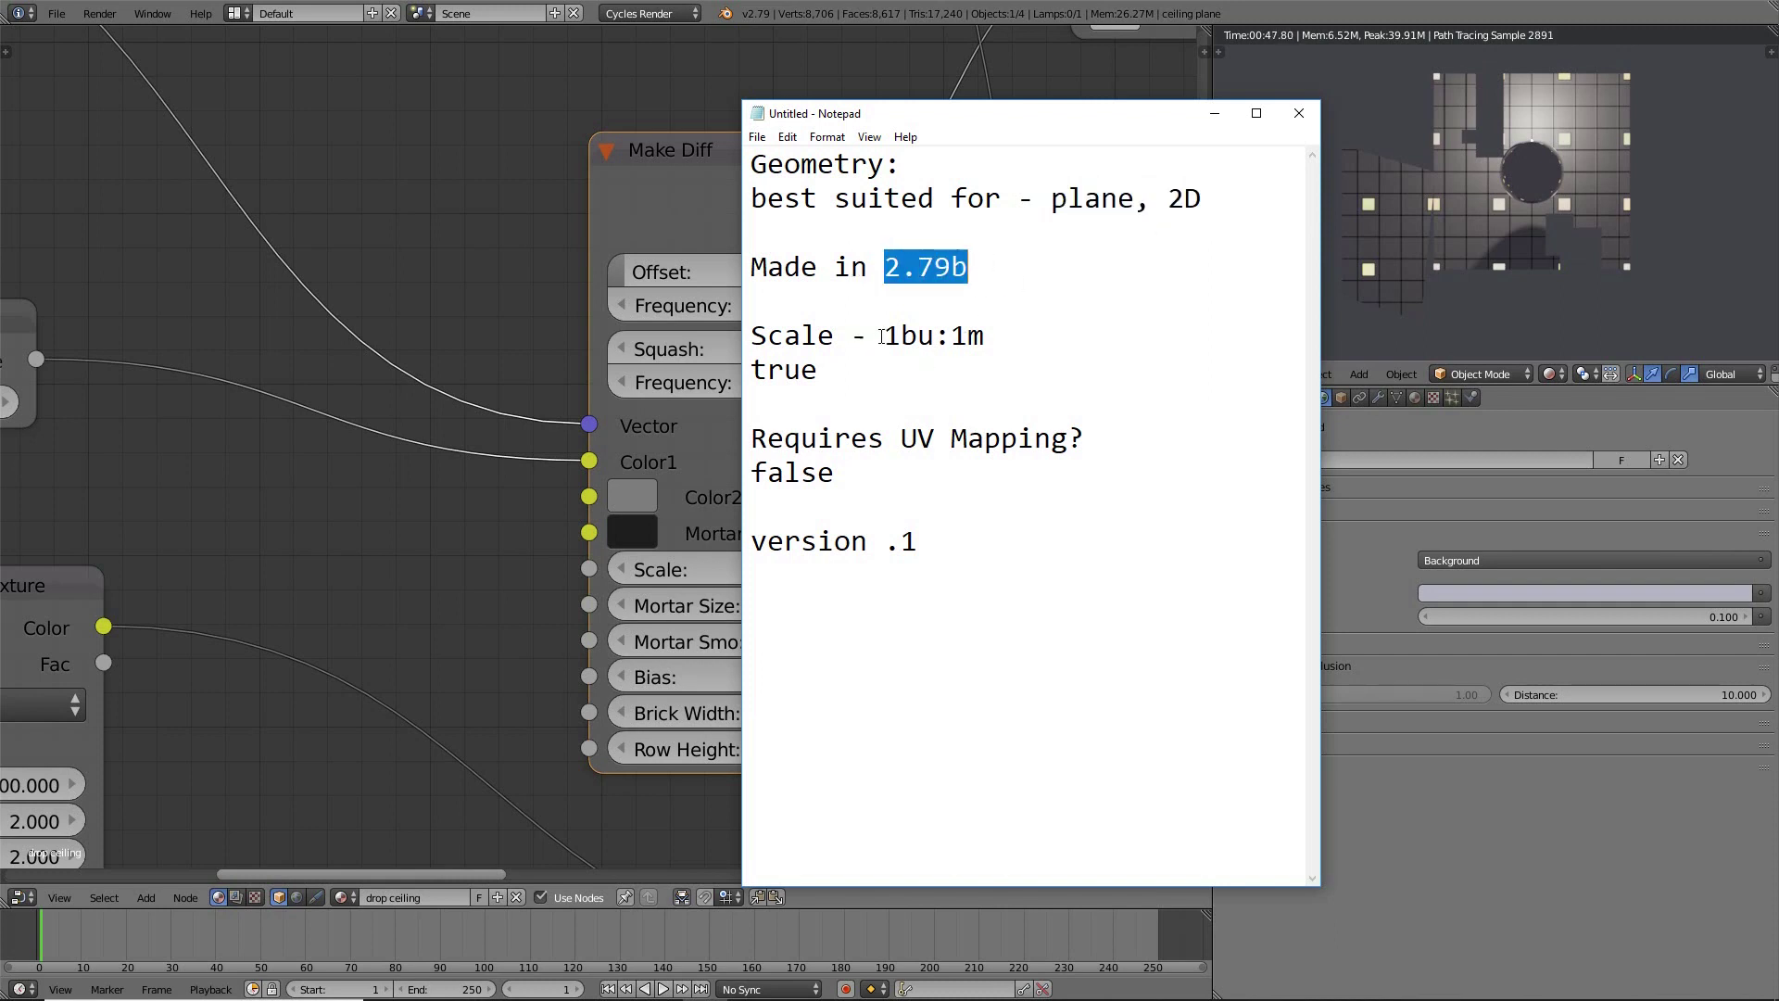
{"action": "left_click_drag", "start_coordinate": [881, 335], "coordinate": [1043, 327]}
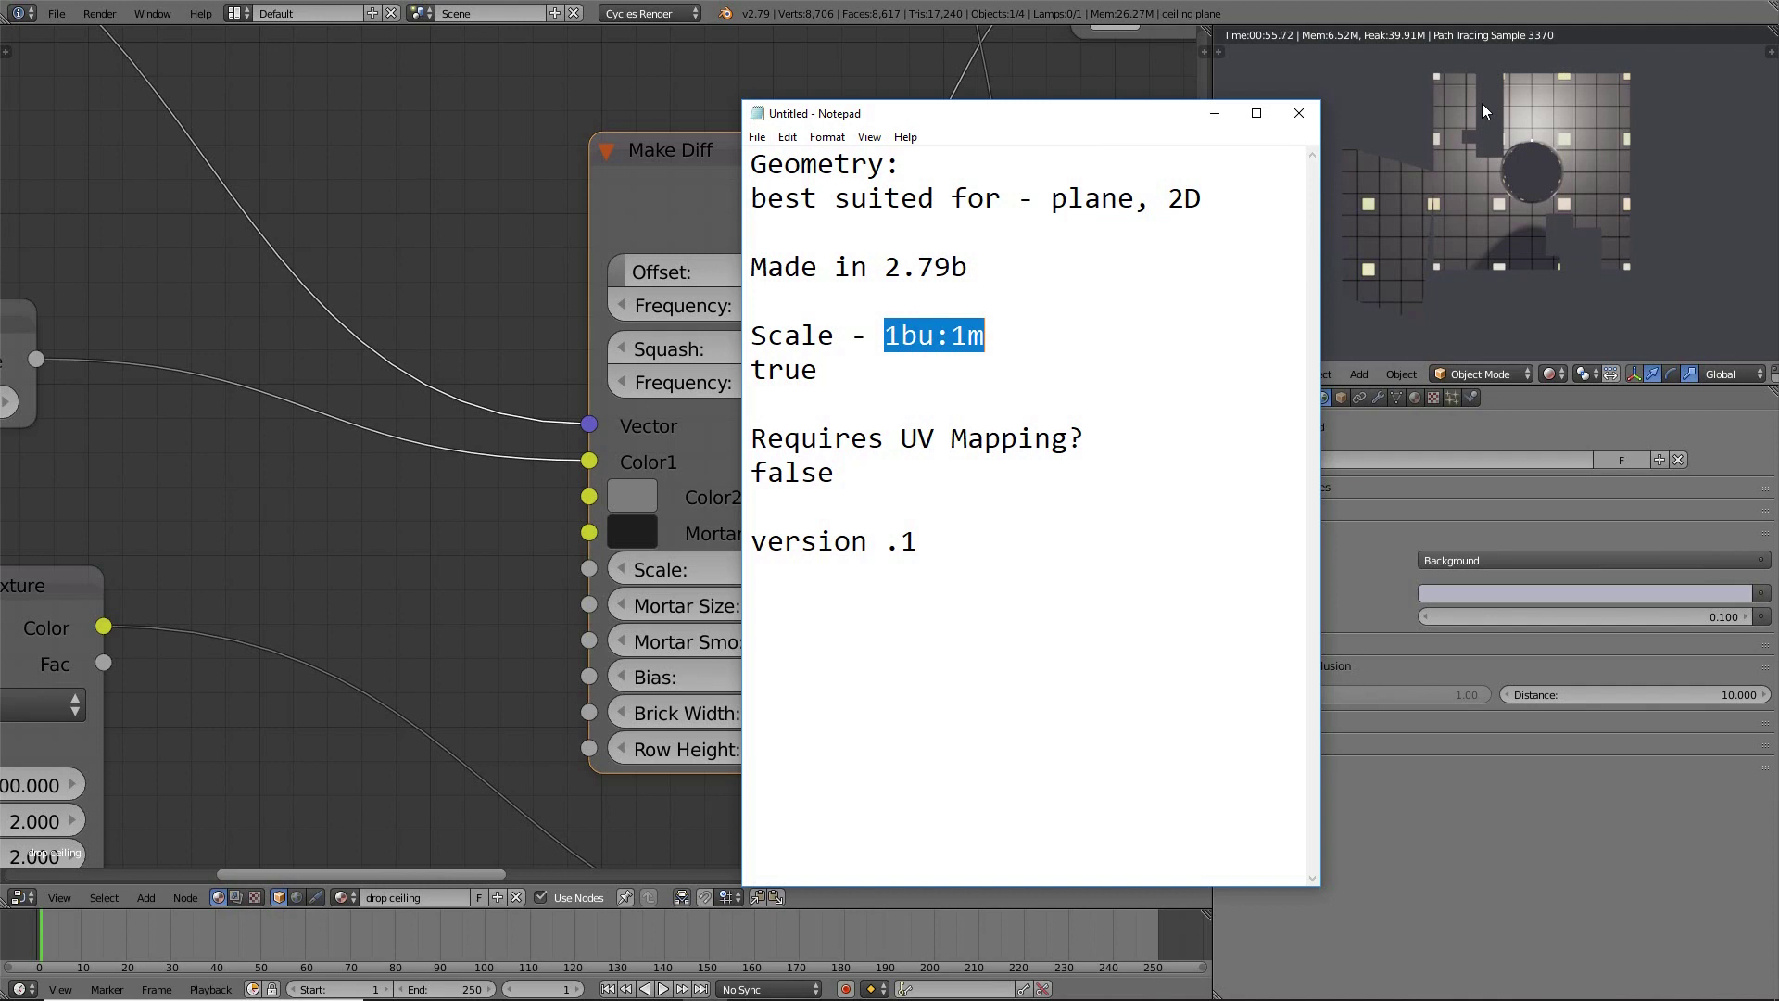
{"action": "left_click_drag", "start_coordinate": [751, 435], "coordinate": [848, 480]}
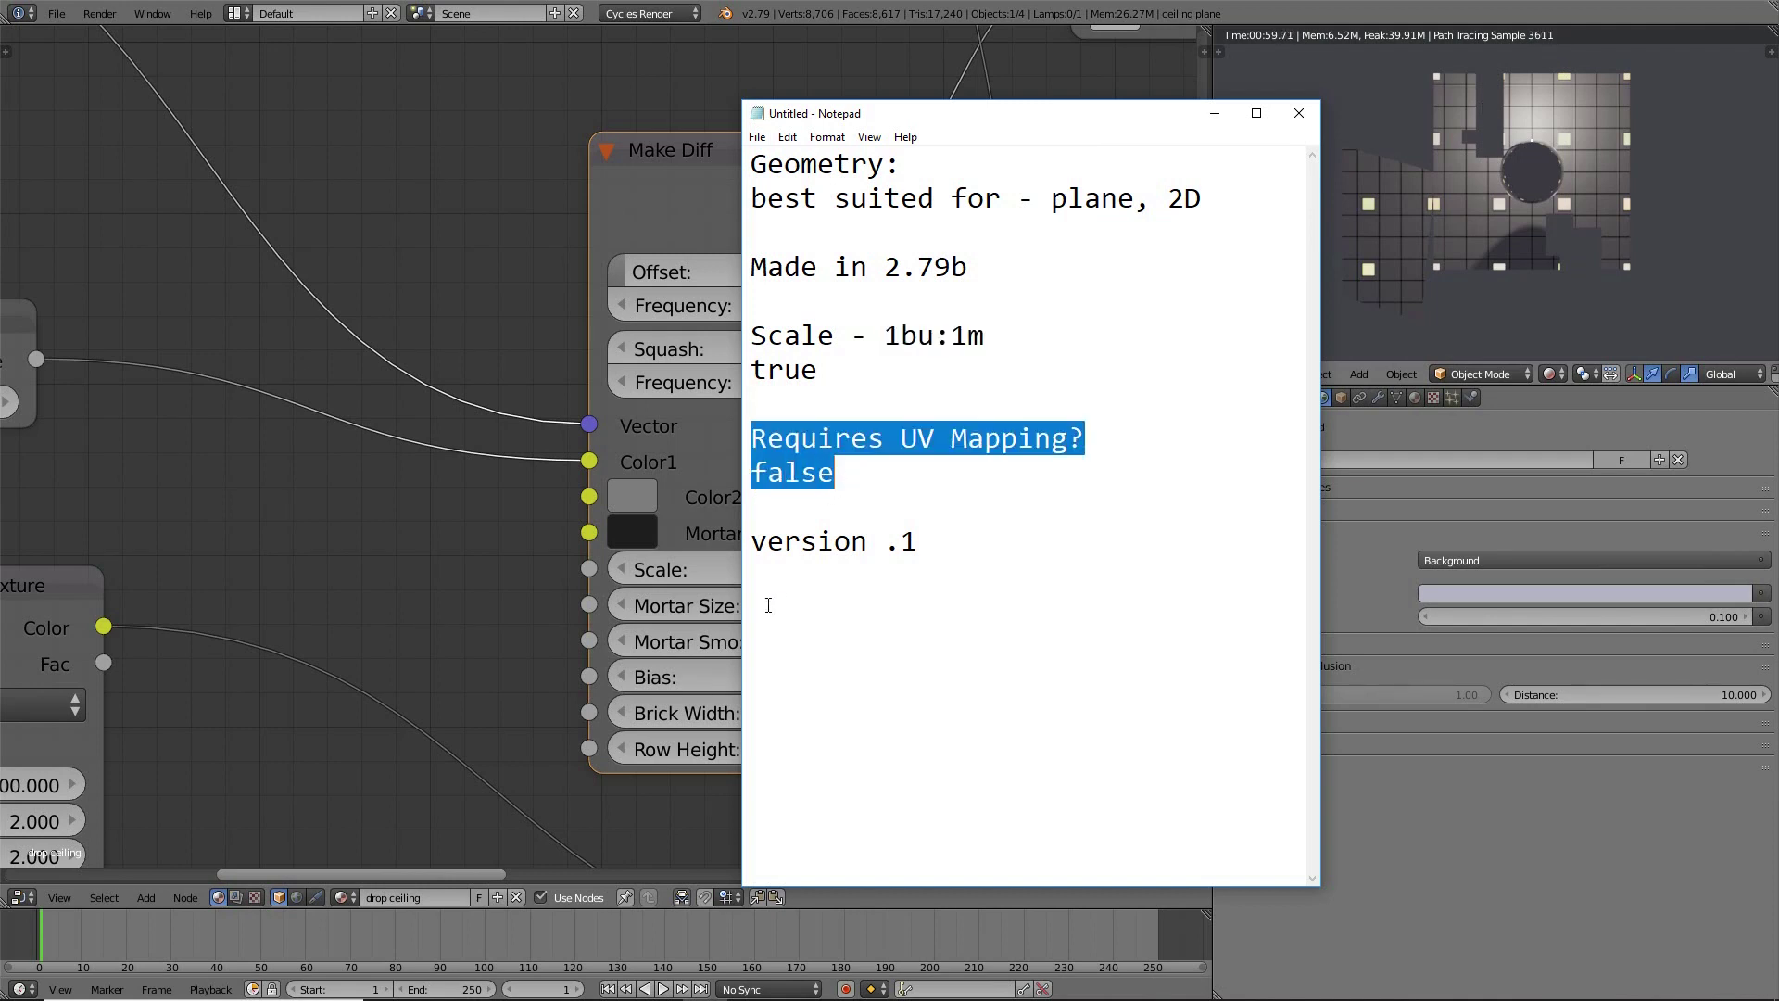
{"action": "left_click", "coordinate": [920, 573]}
Bring Blender forward, zoom the node editor, and launch a new Blender session
{"action": "left_click", "coordinate": [1371, 435]}
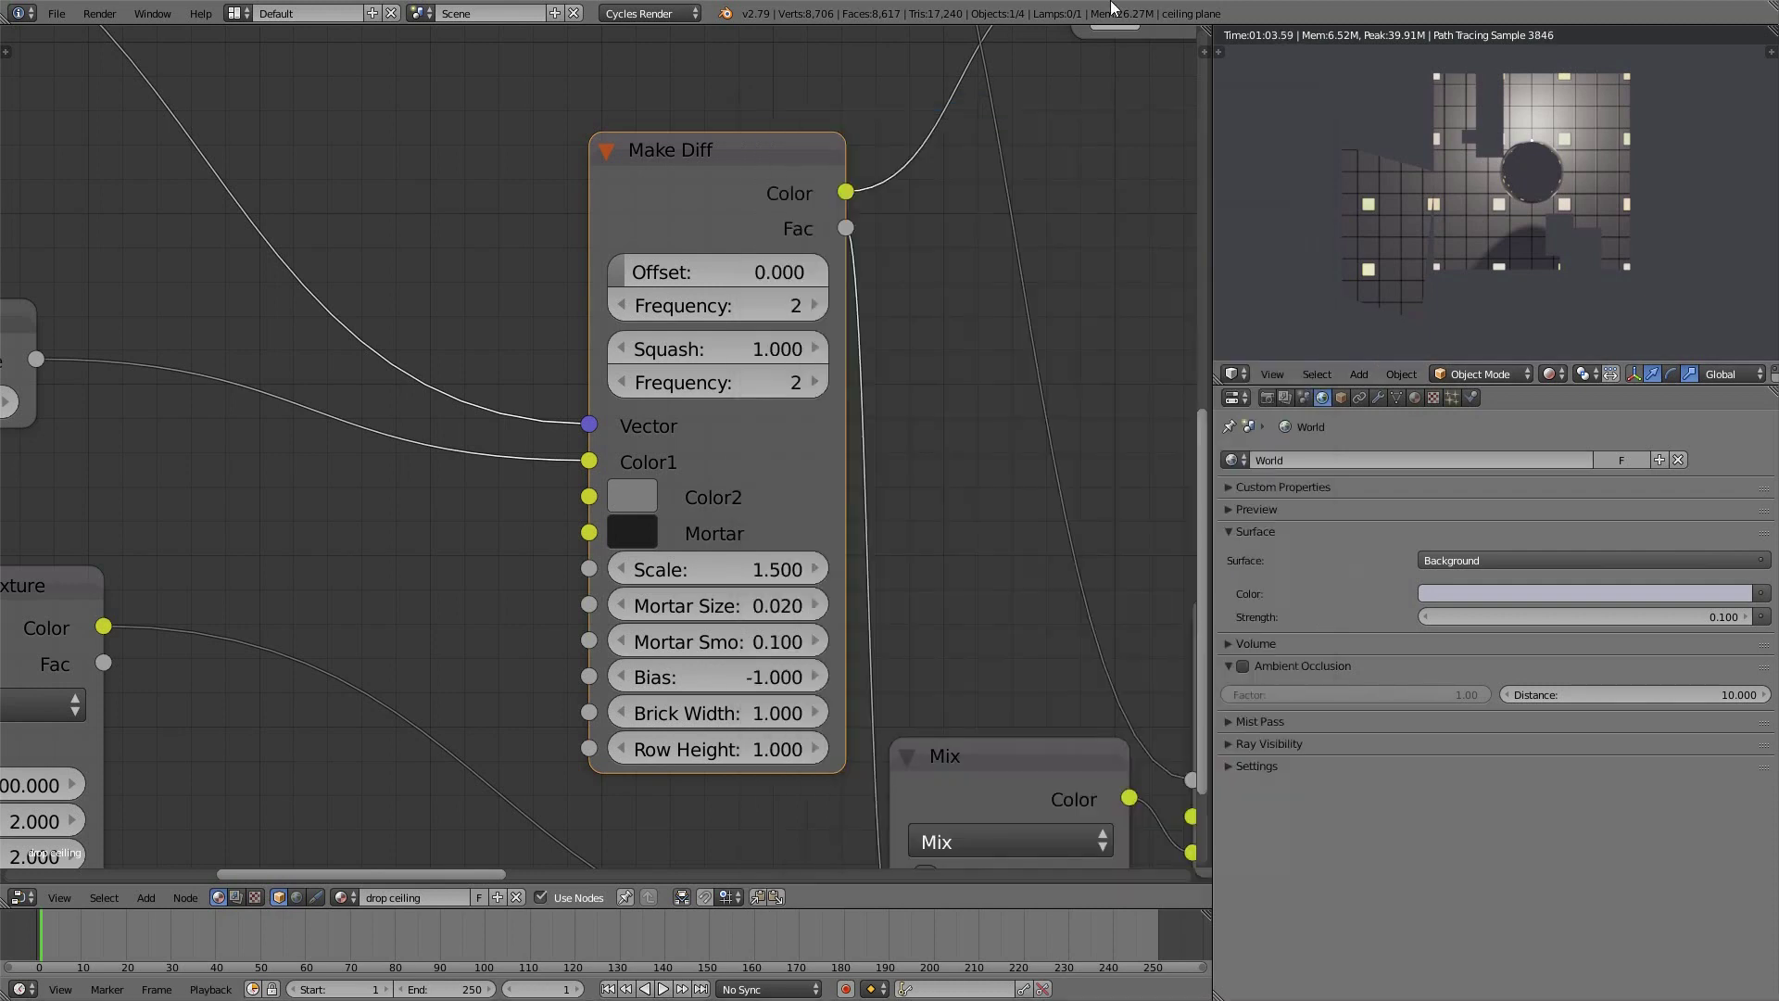
{"action": "scroll", "coordinate": [910, 287], "scroll_direction": "down", "scroll_amount": 5}
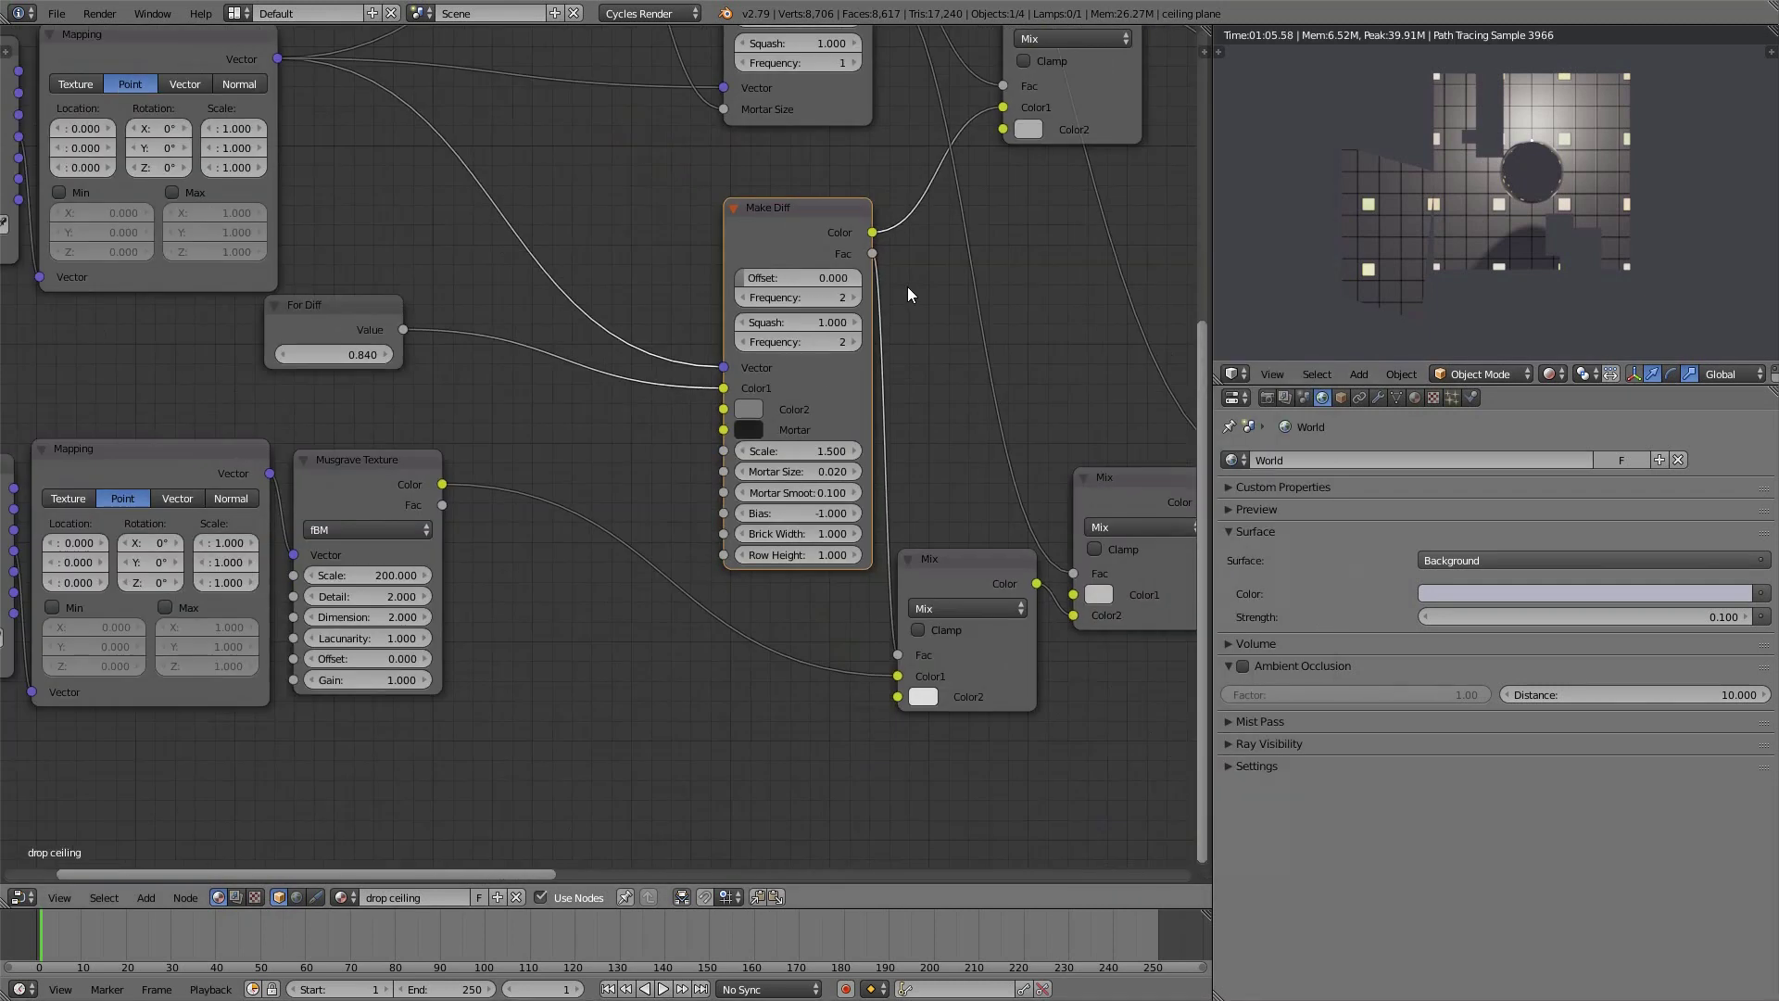
{"action": "scroll", "coordinate": [139, 700], "scroll_direction": "down", "scroll_amount": 4}
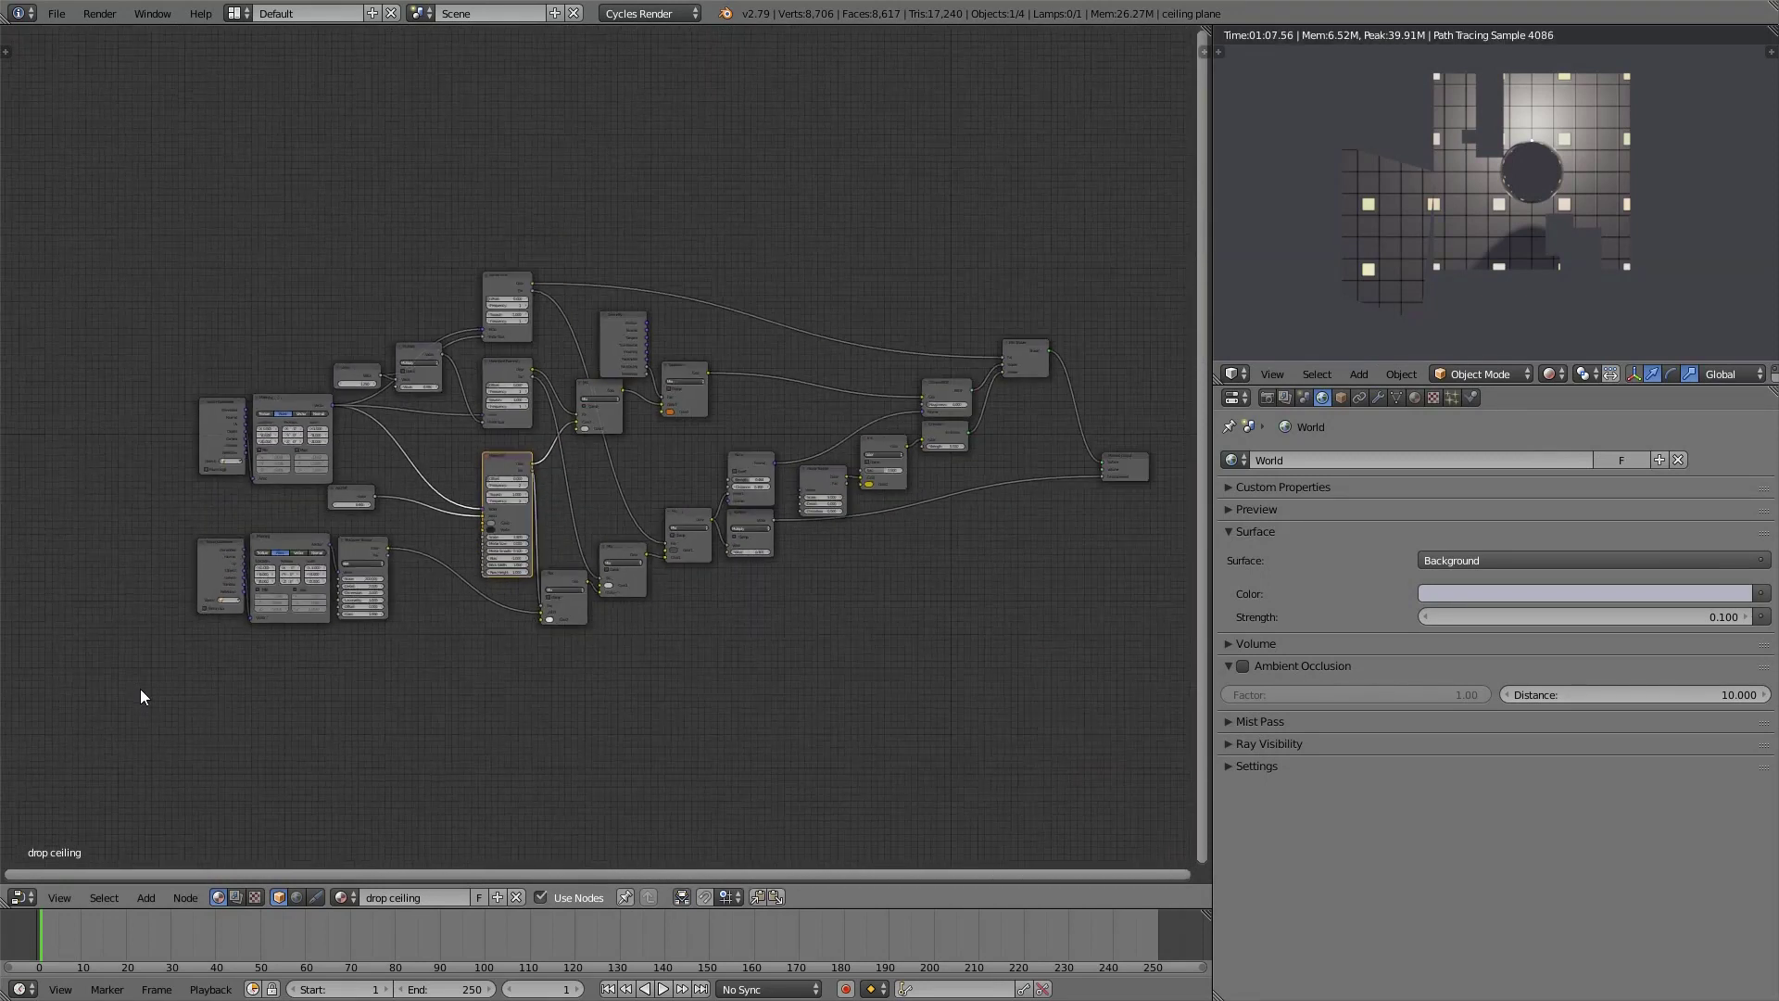
{"action": "scroll", "coordinate": [1102, 425], "scroll_direction": "up", "scroll_amount": 2}
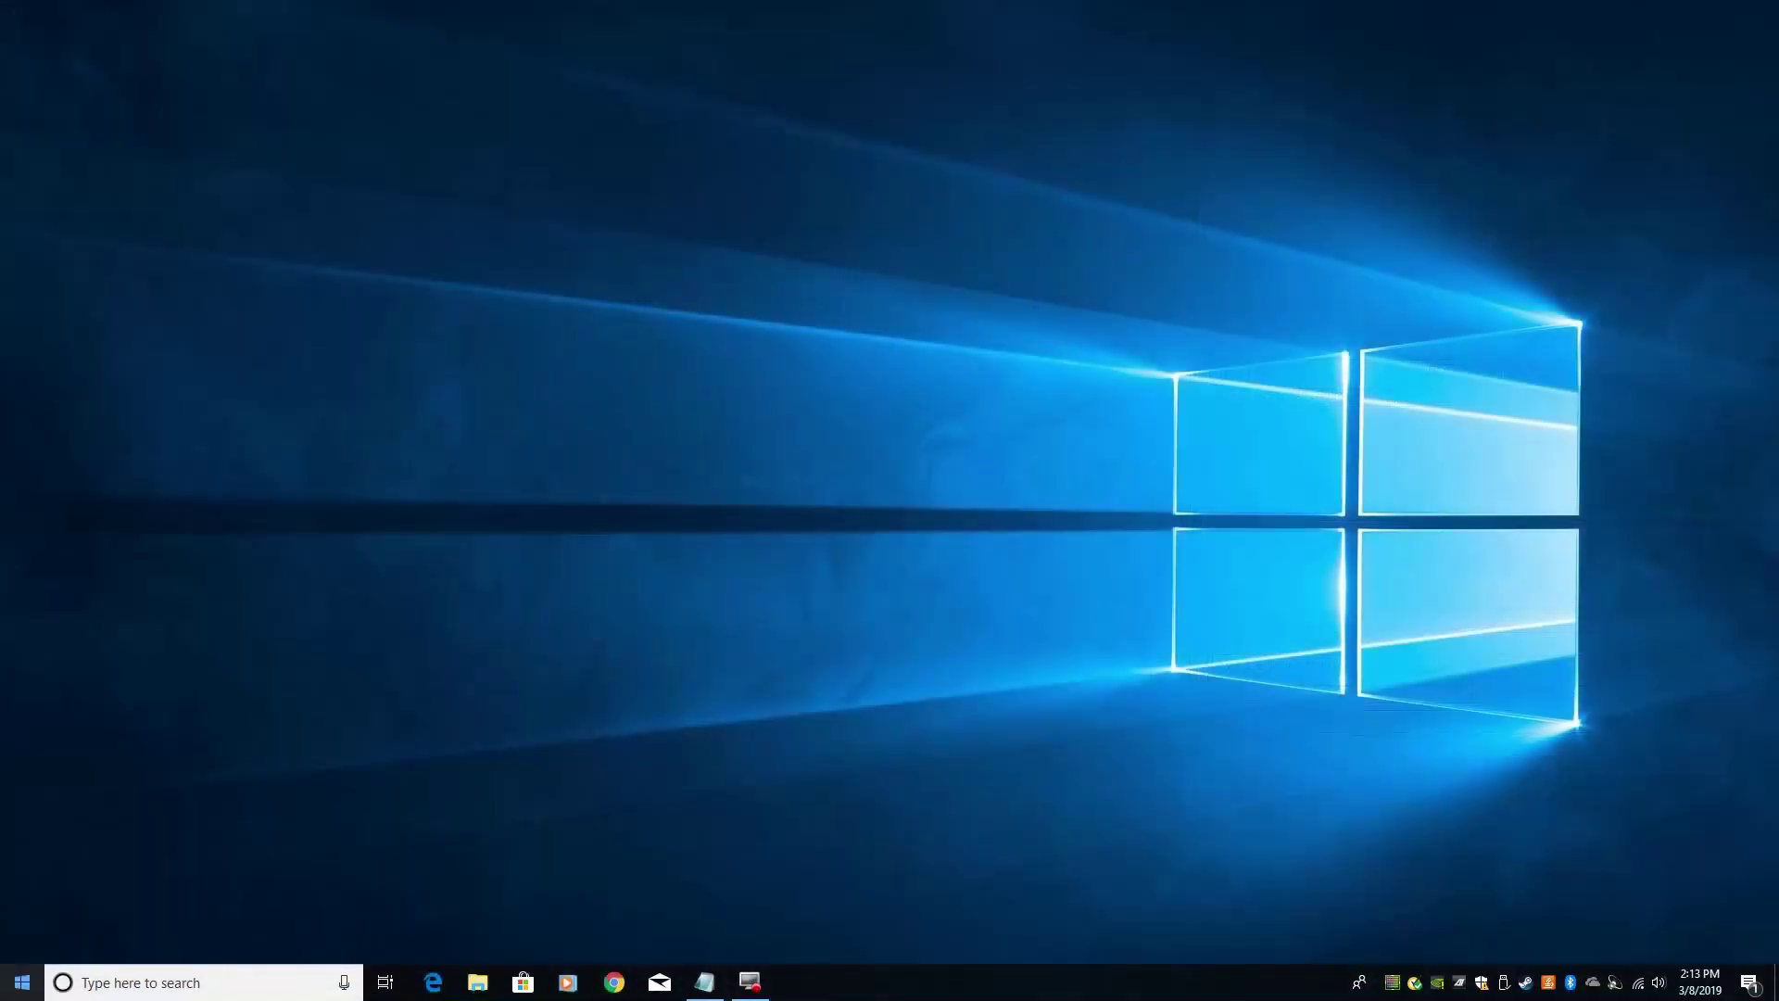
{"action": "left_click", "coordinate": [22, 982]}
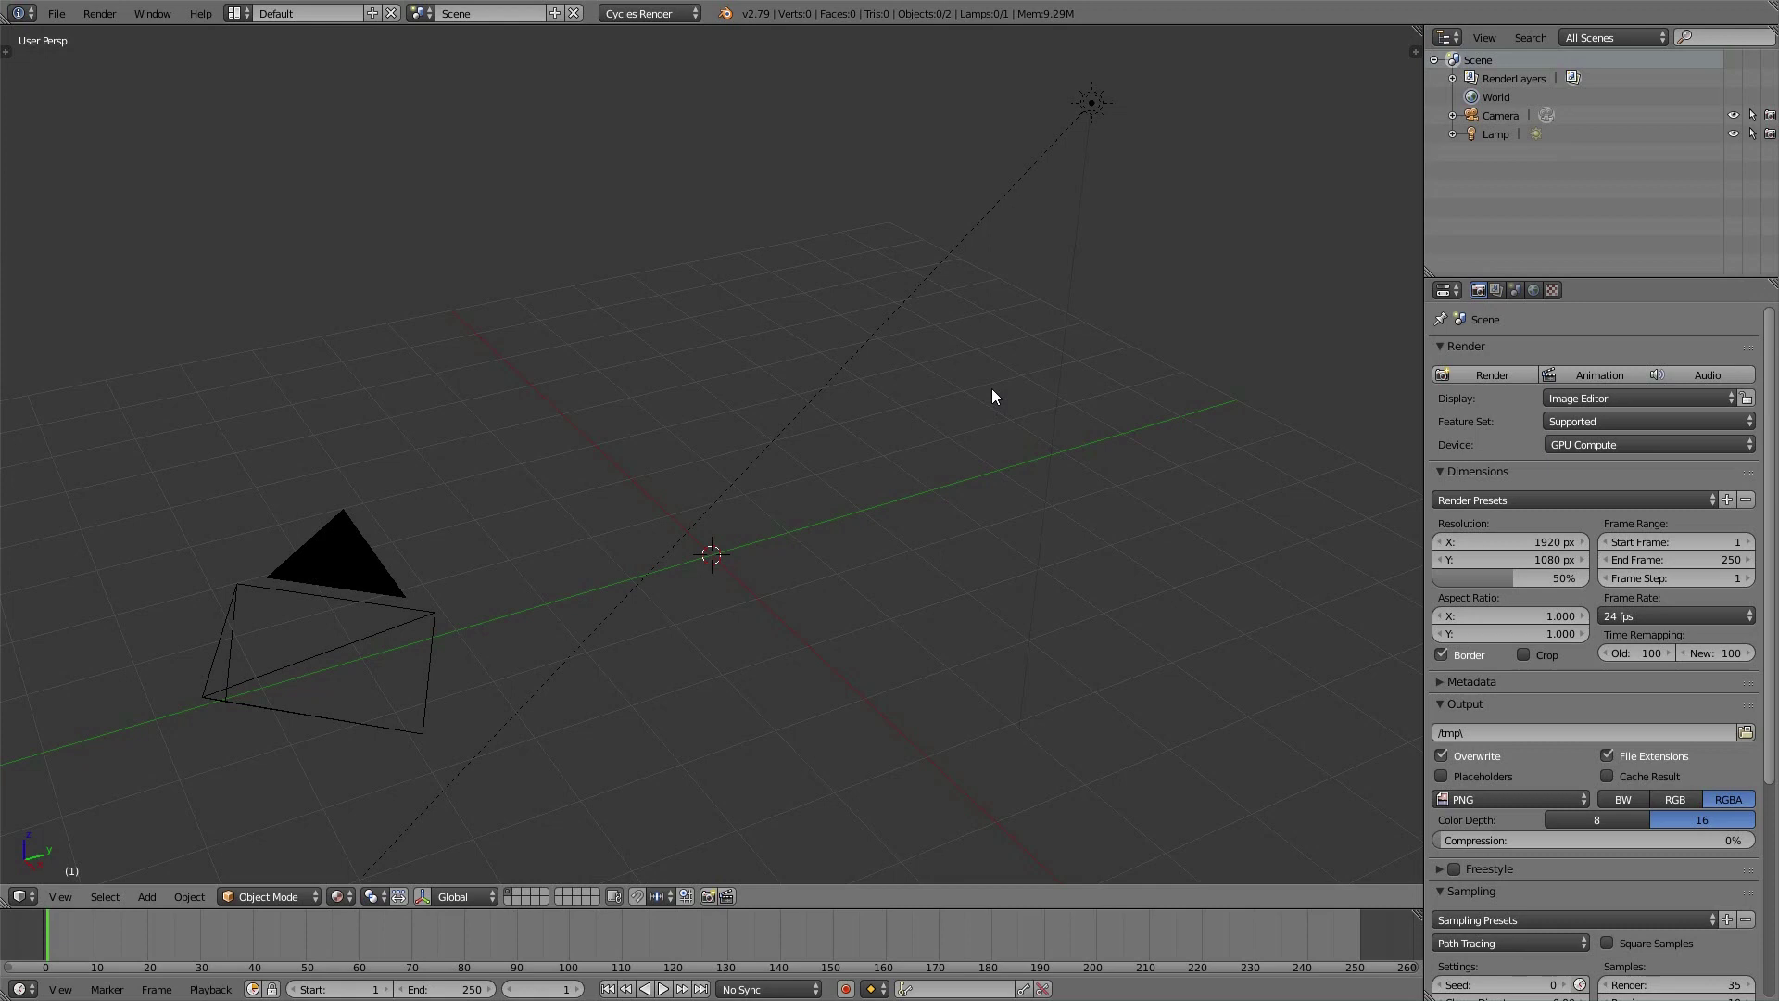
Switch to an empty layer, make the main area a Node Editor, and replace the outliner with a 3D view
{"action": "left_click", "coordinate": [517, 895]}
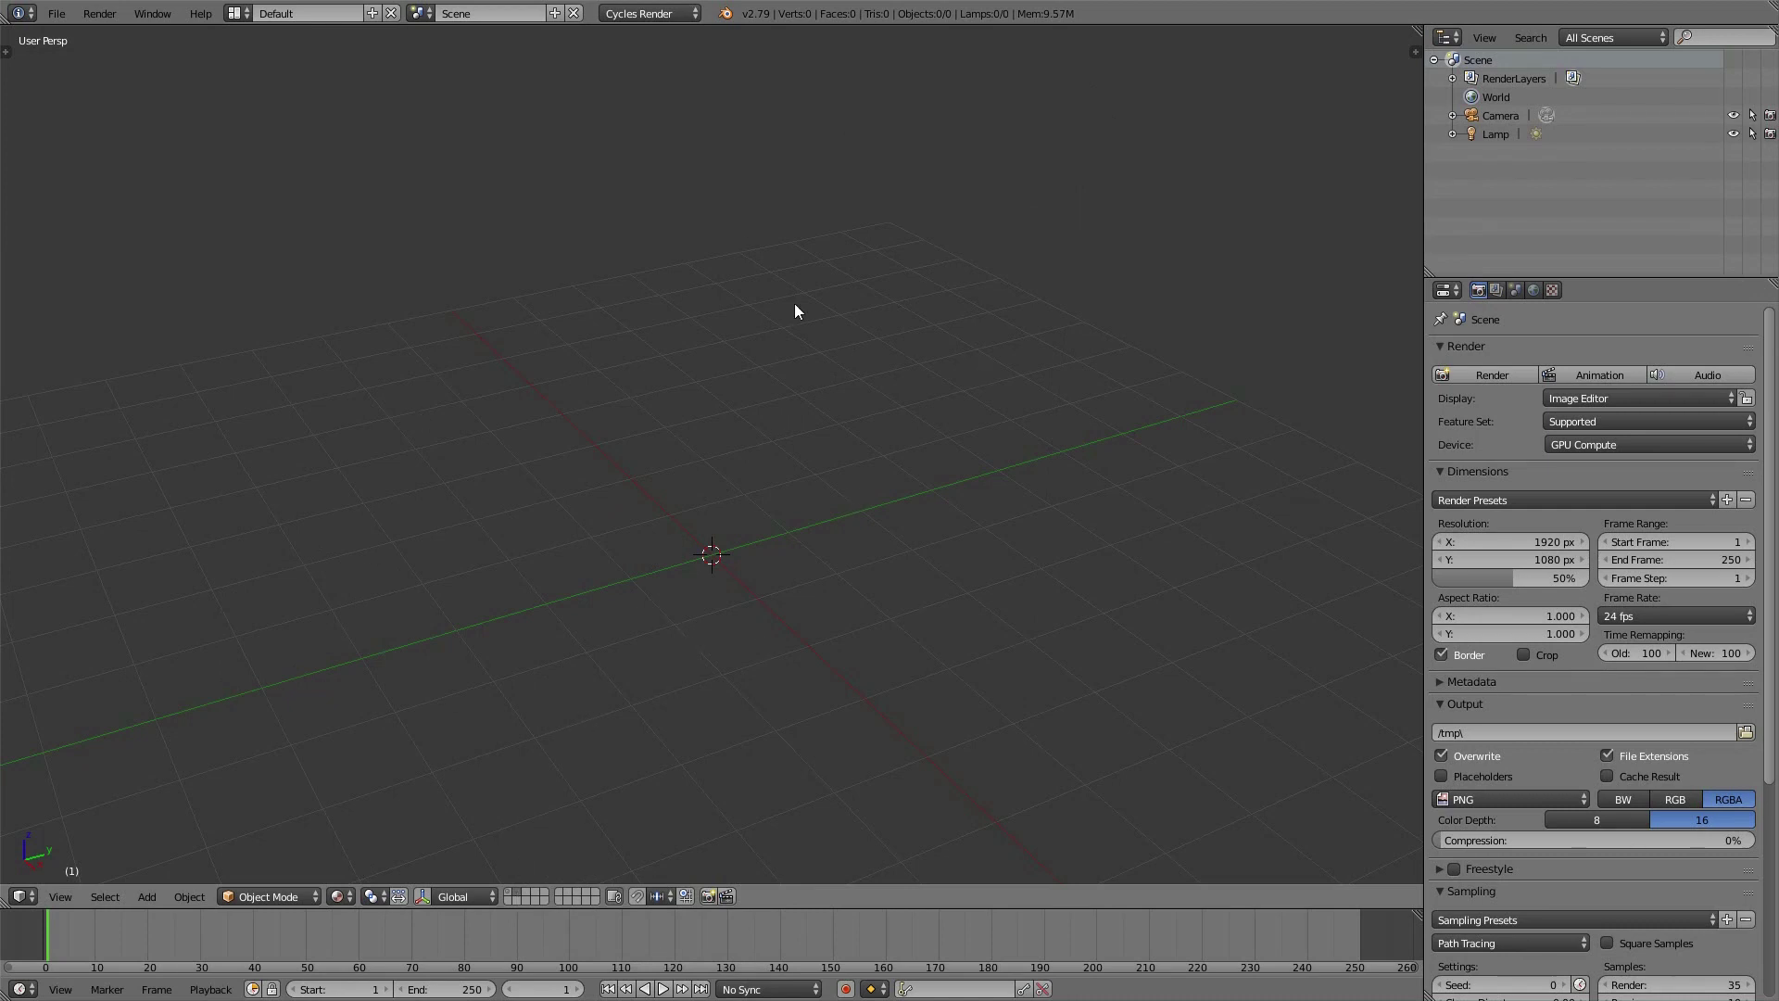
{"action": "key", "text": "shift+F3"}
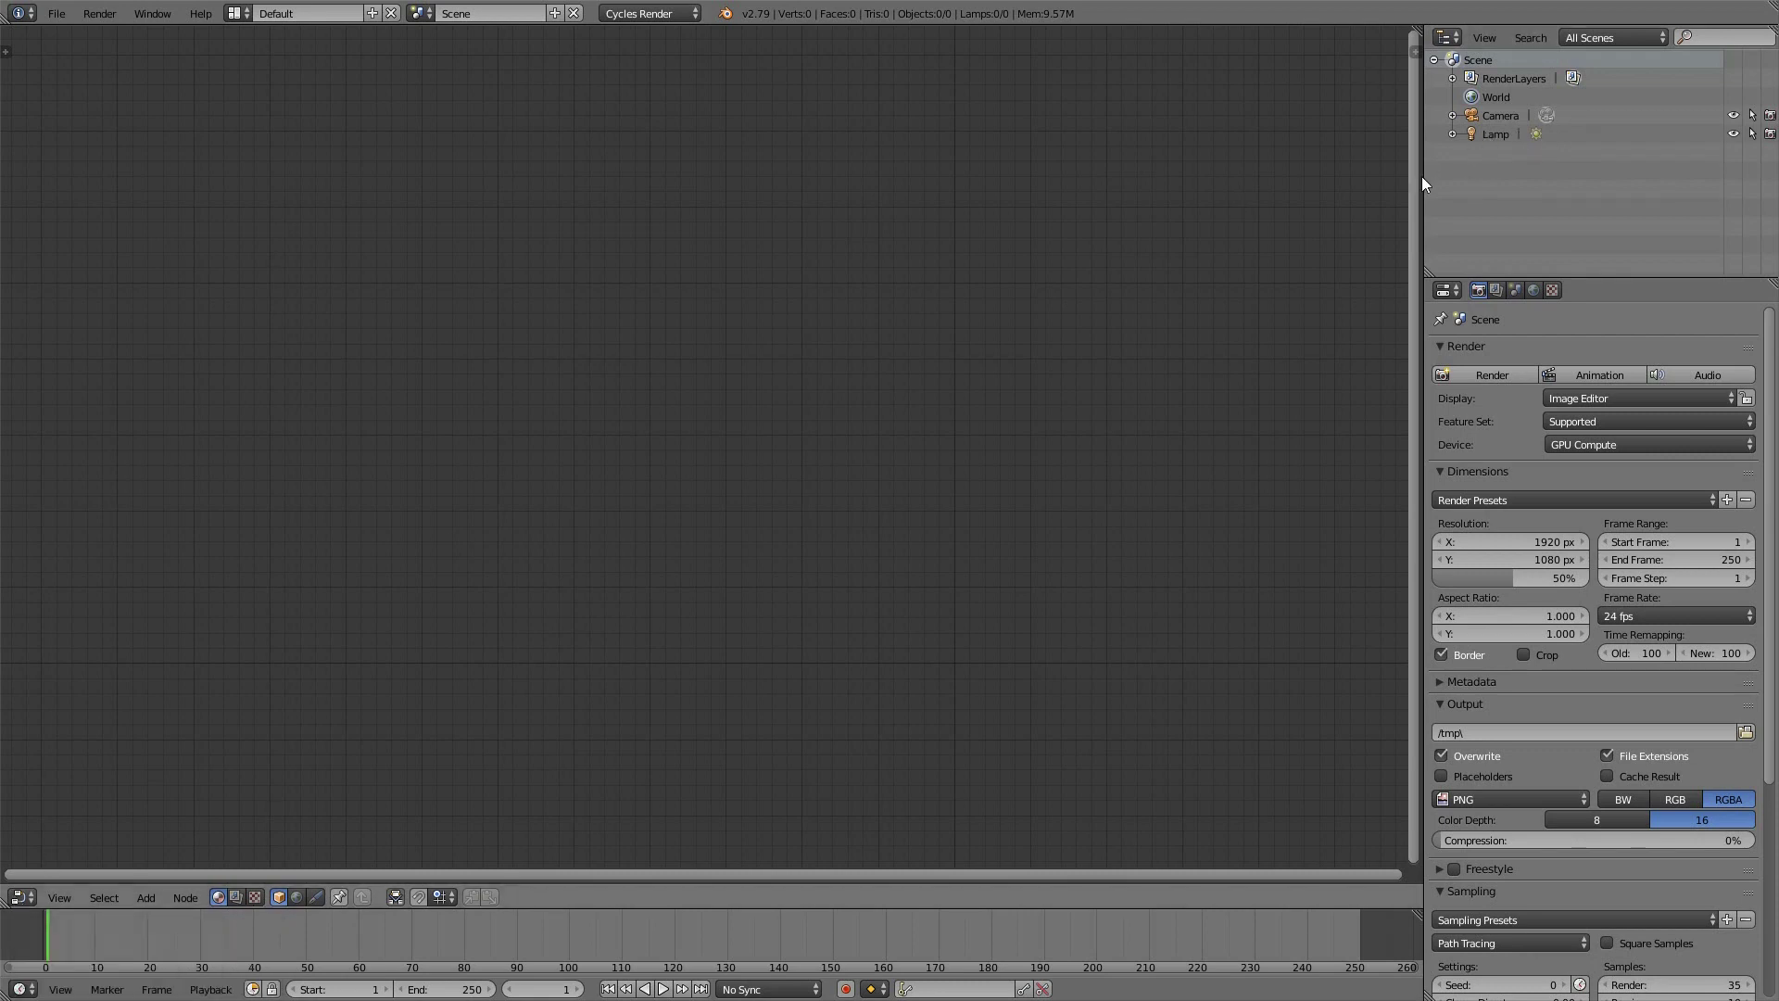
{"action": "left_click_drag", "start_coordinate": [1426, 176], "coordinate": [1222, 196]}
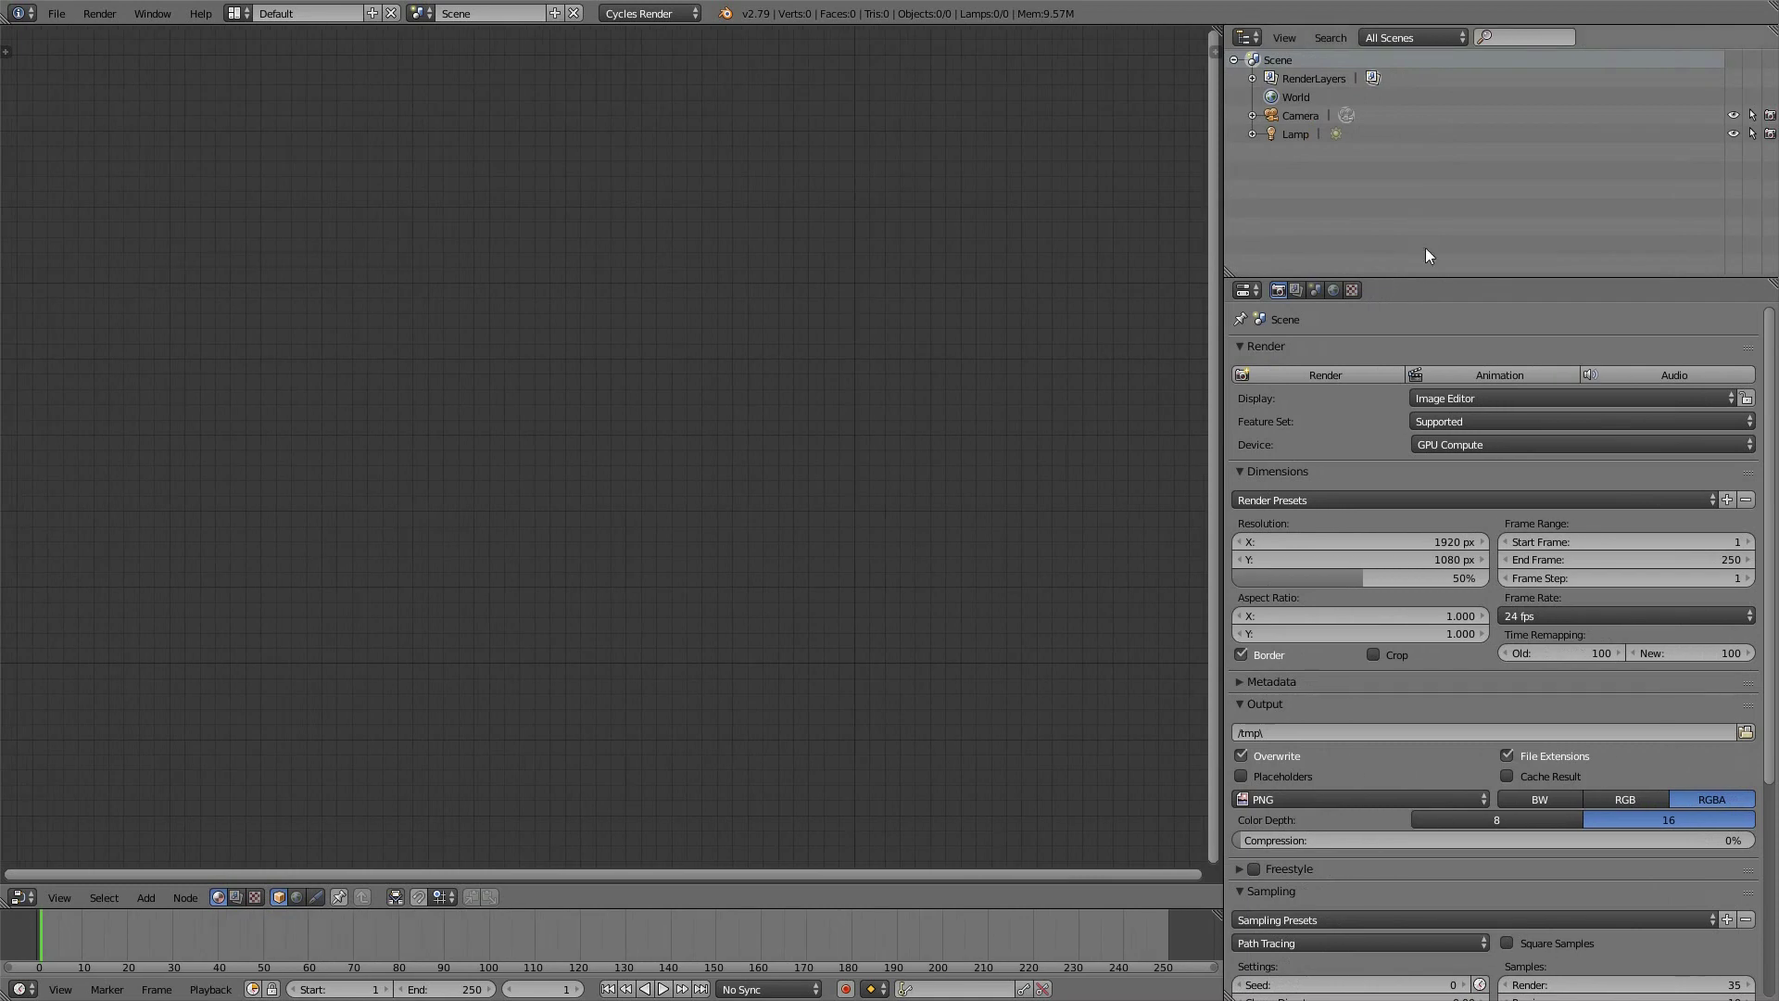
{"action": "left_click_drag", "start_coordinate": [1426, 276], "coordinate": [1436, 410]}
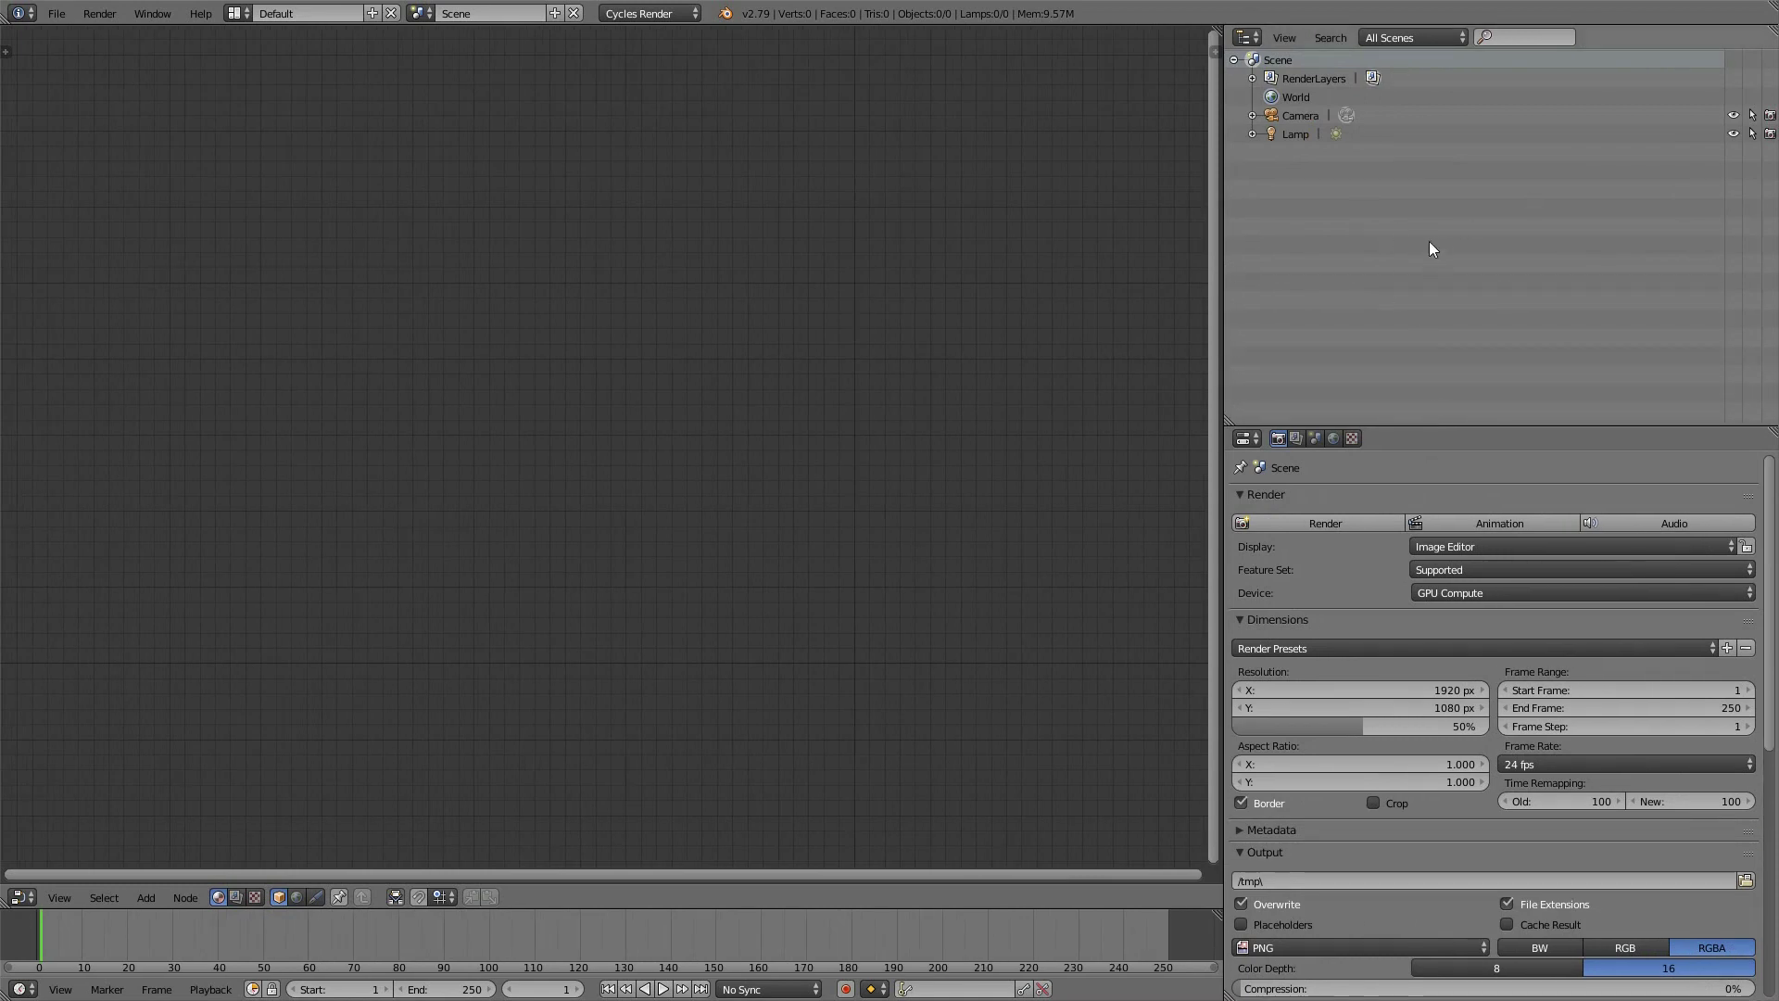
{"action": "key", "text": "shift+F5"}
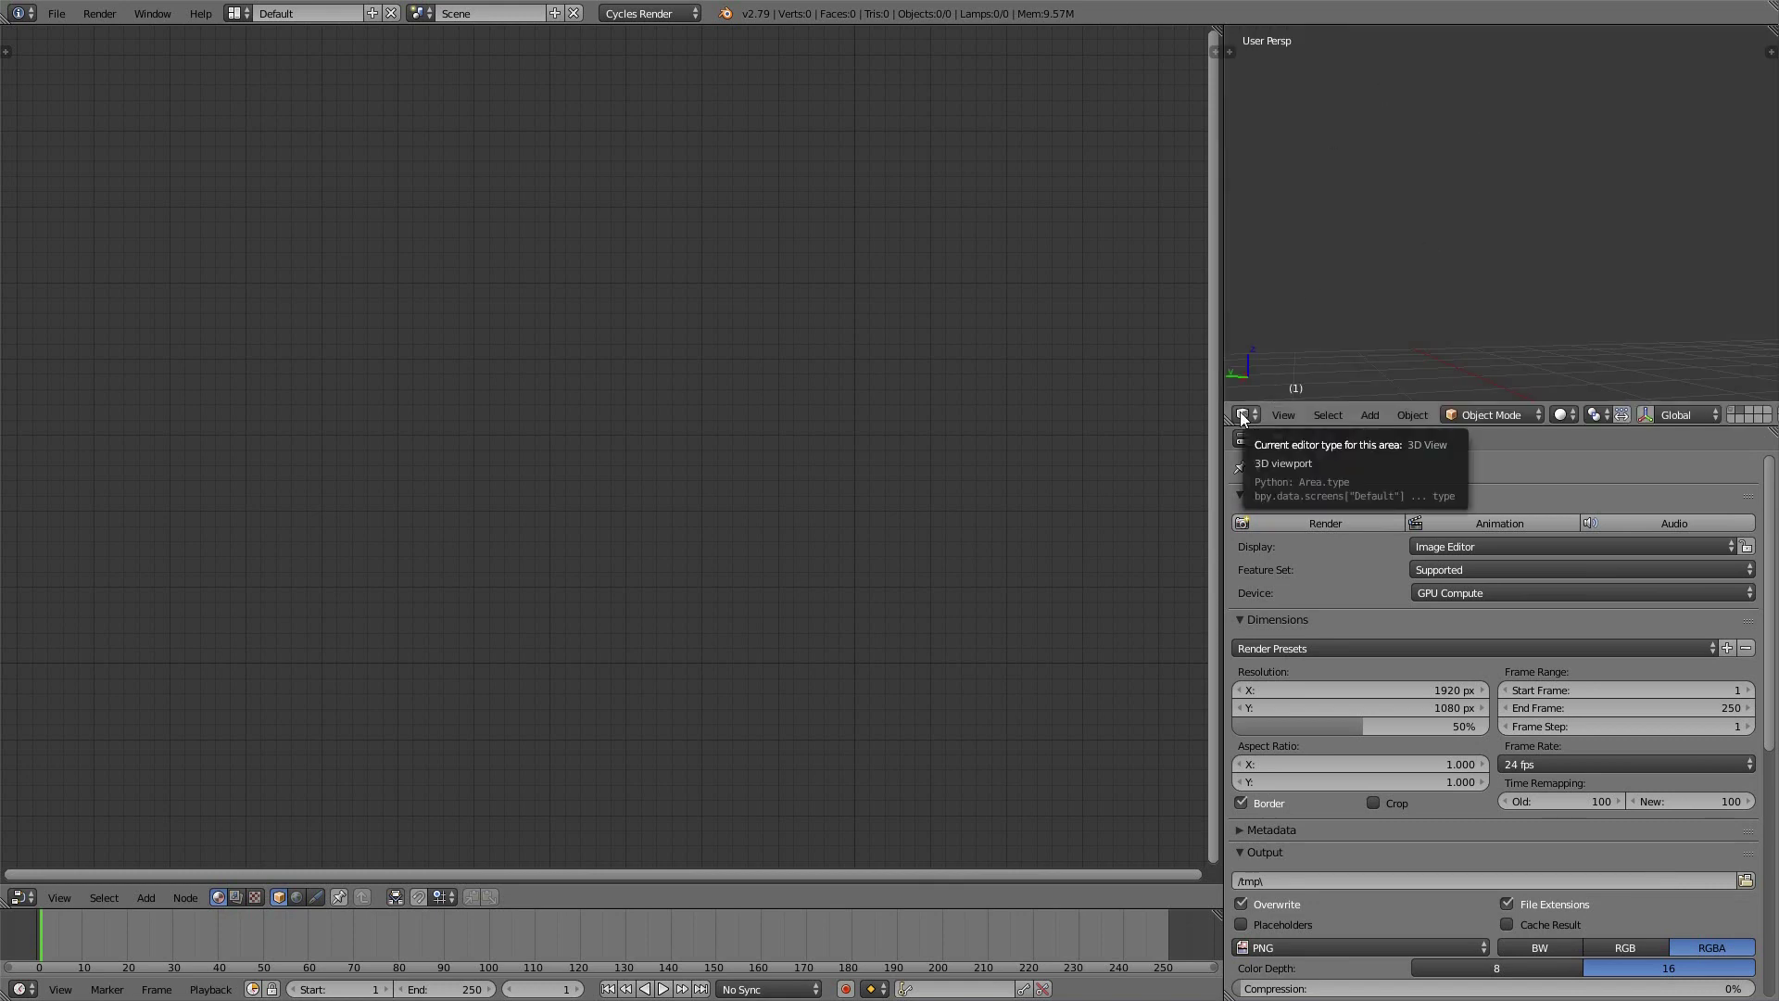
Add a mesh plane and frame the view on it from above
{"action": "key", "text": "shift+a"}
{"action": "mouse_move", "coordinate": [1412, 270]}
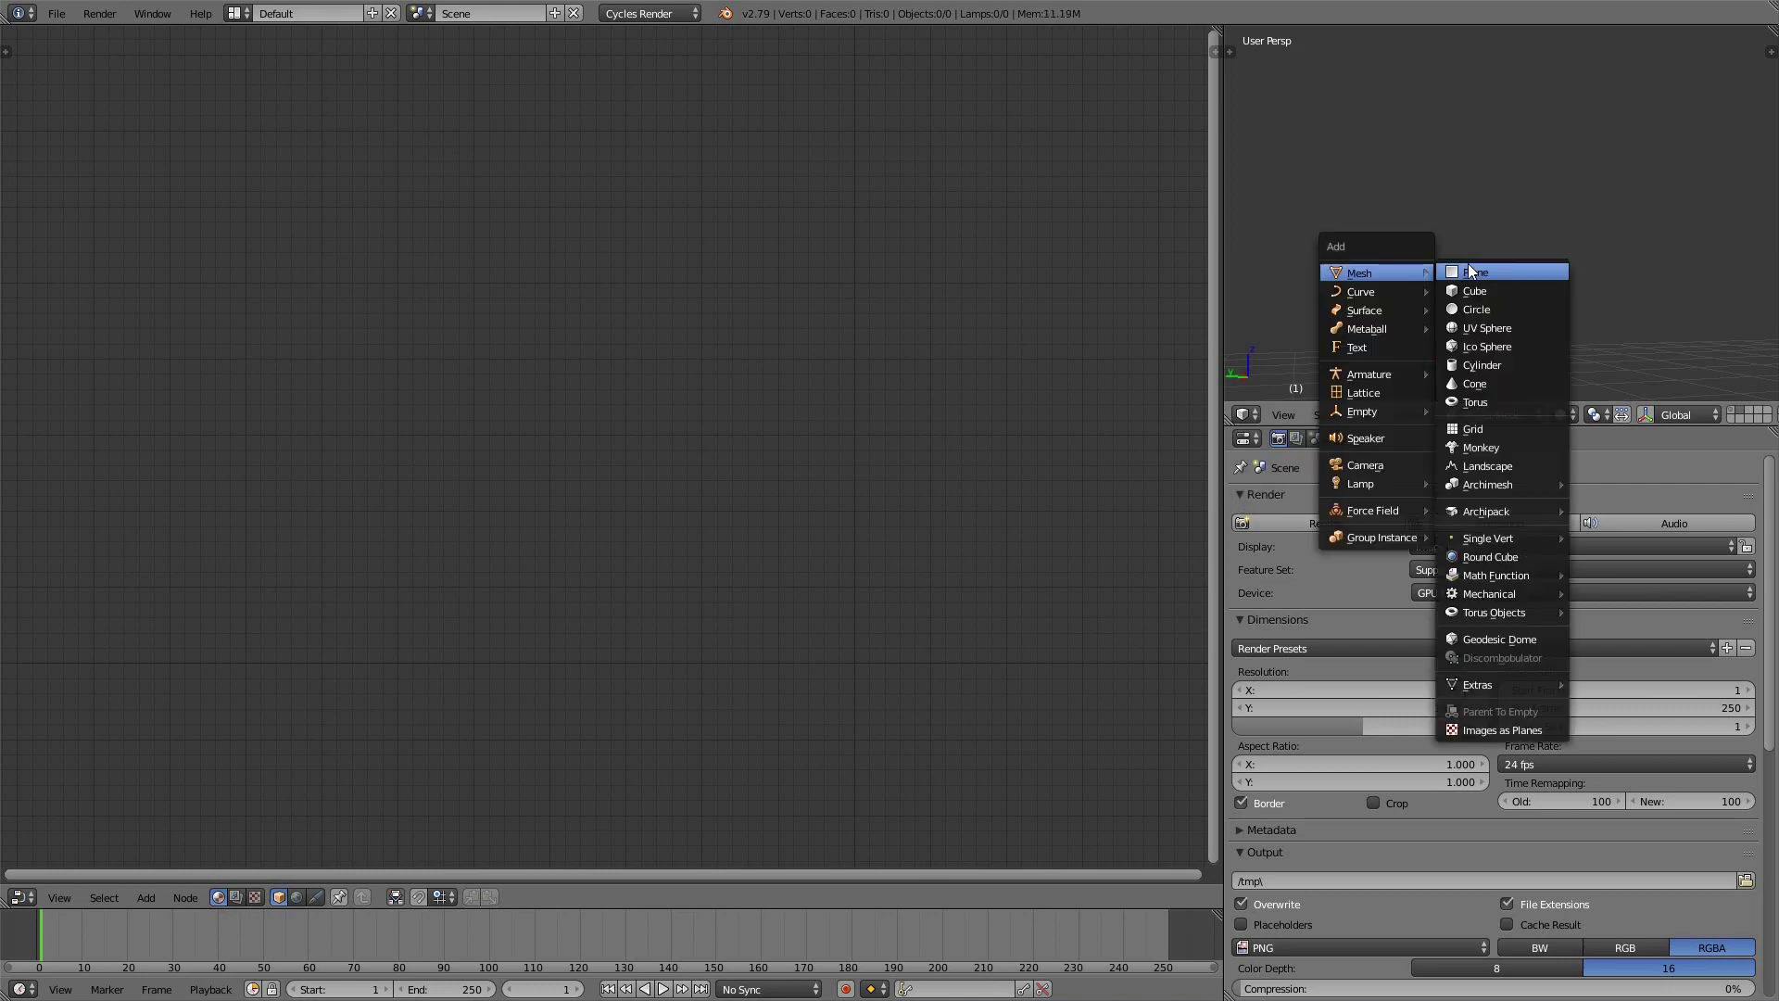
{"action": "left_click", "coordinate": [1473, 271]}
{"action": "key", "text": "KP_Decimal"}
{"action": "middle_click_drag", "start_coordinate": [1489, 220], "coordinate": [1505, 128]}
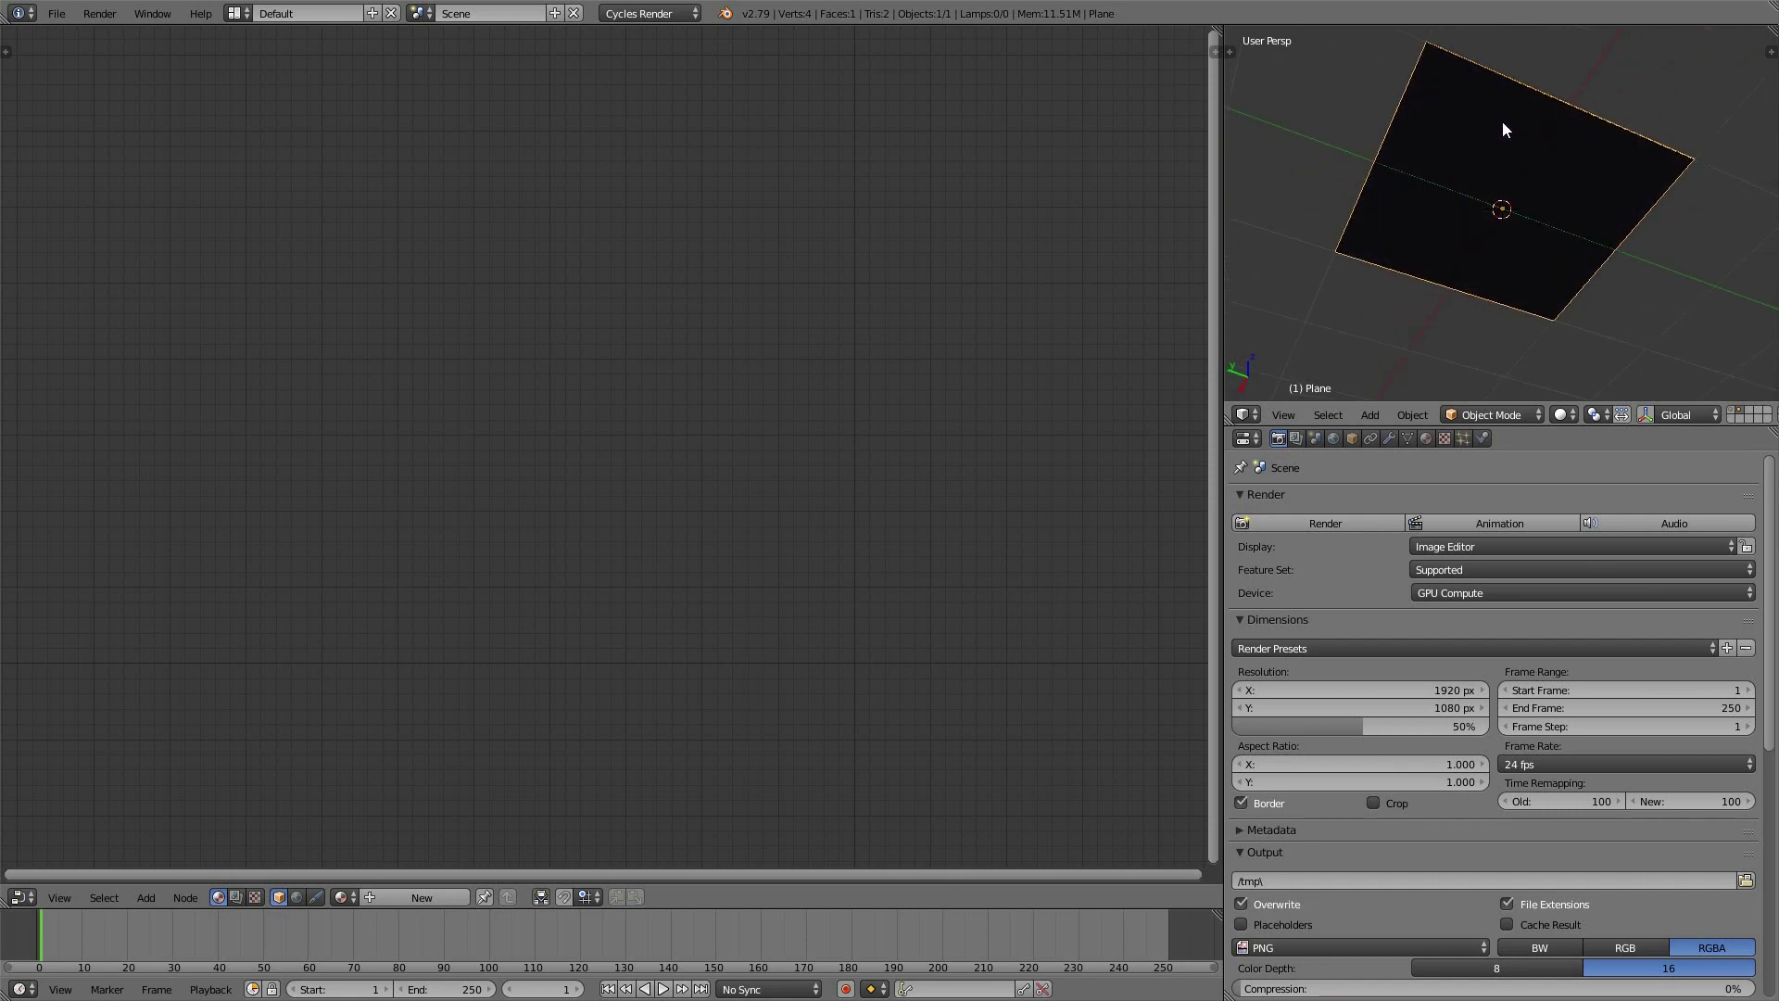
{"action": "left_click_drag", "start_coordinate": [1223, 185], "coordinate": [1271, 186]}
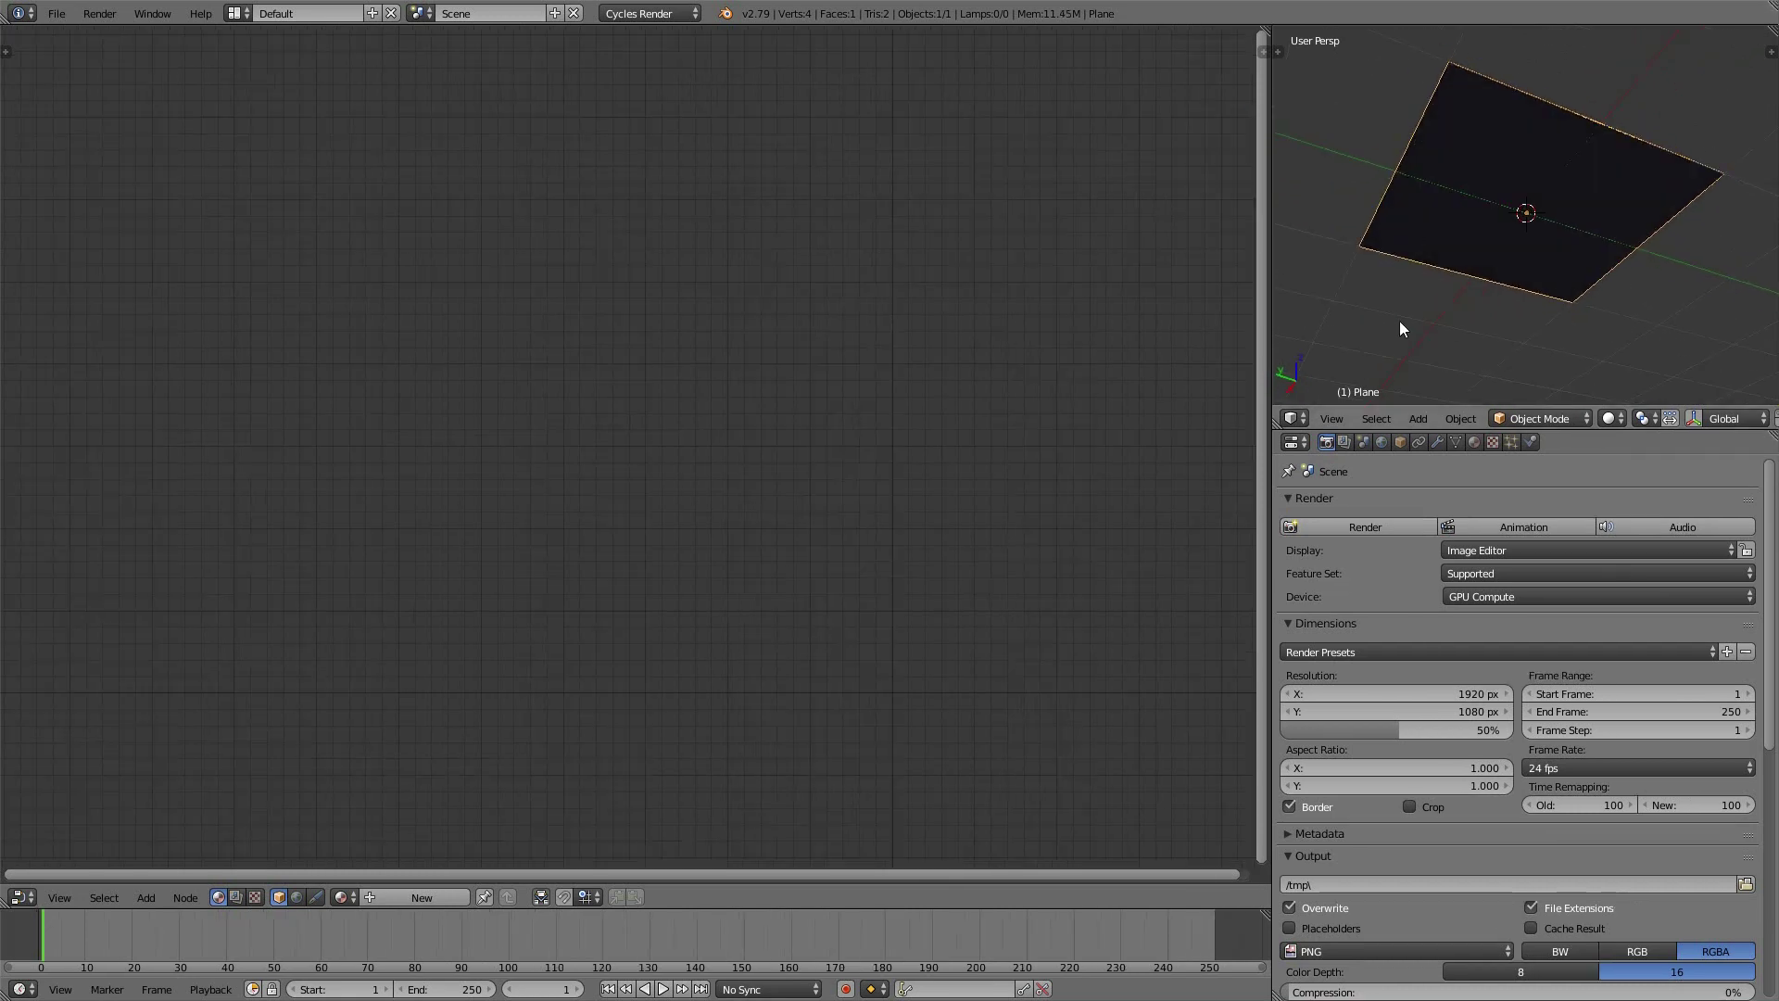
Give the plane a new material named 'acousitc drop ceiling'
{"action": "left_click", "coordinate": [1474, 439]}
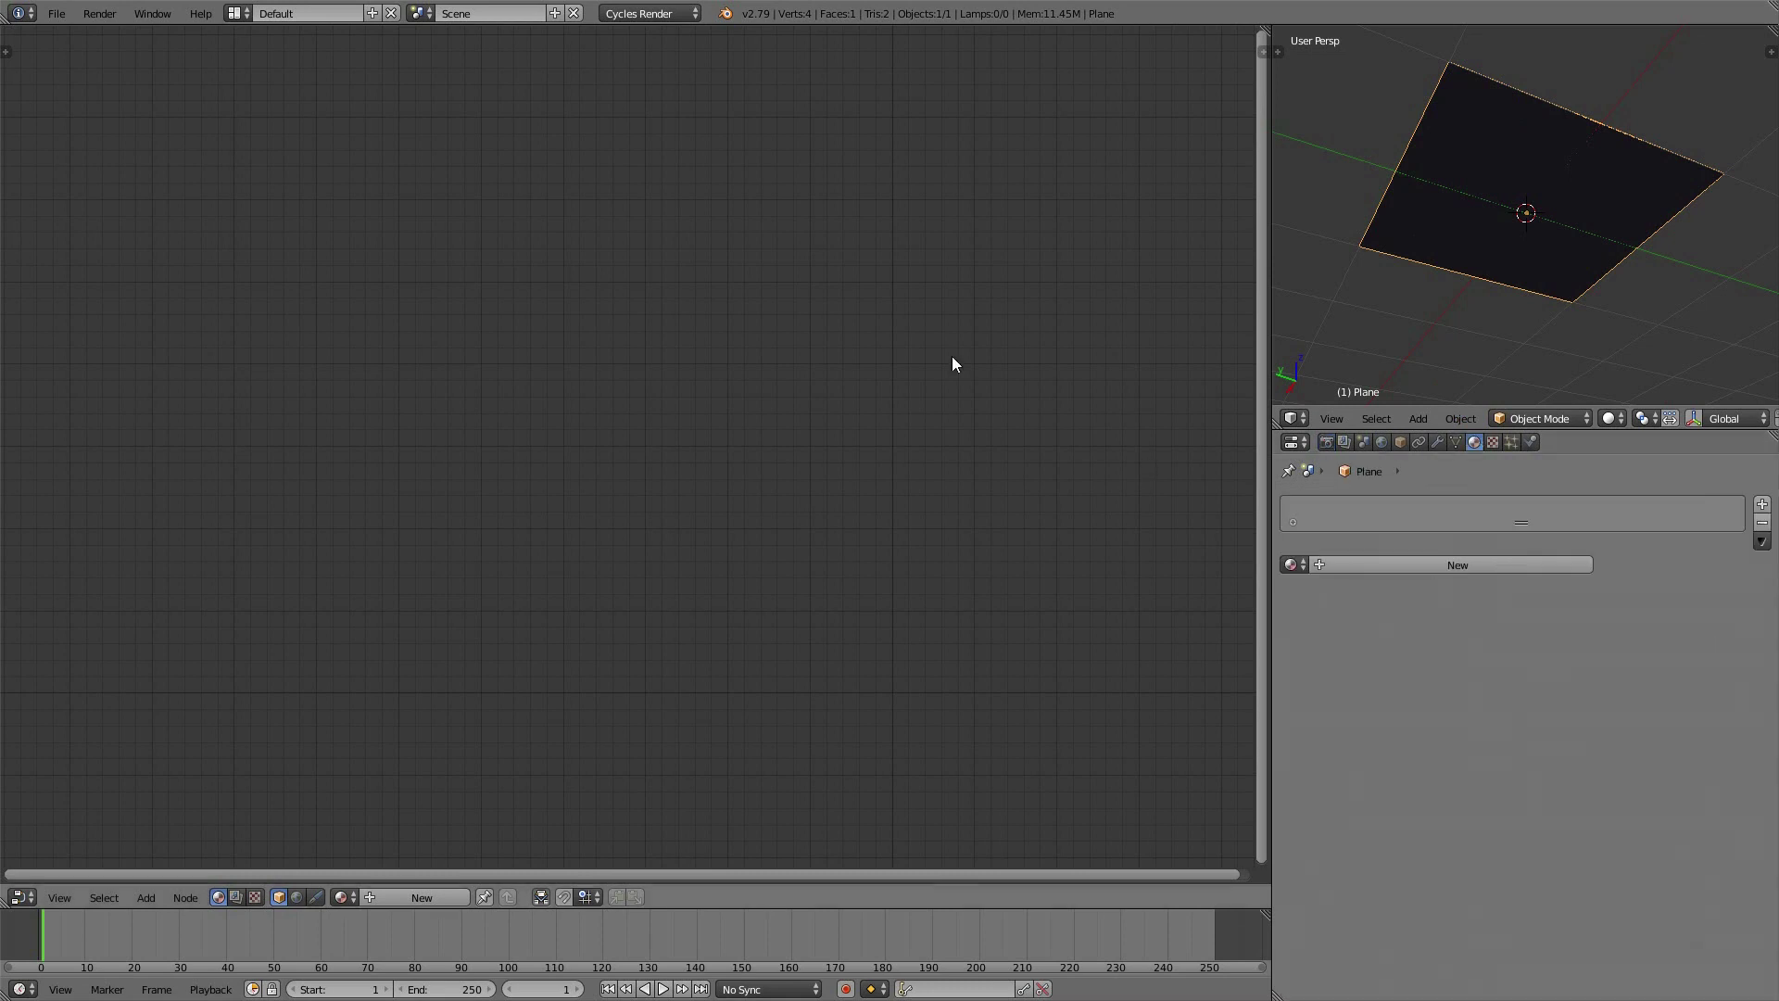
{"action": "key", "text": "alt+Tab"}
{"action": "key", "text": "alt+Tab"}
{"action": "left_click", "coordinate": [1428, 561]}
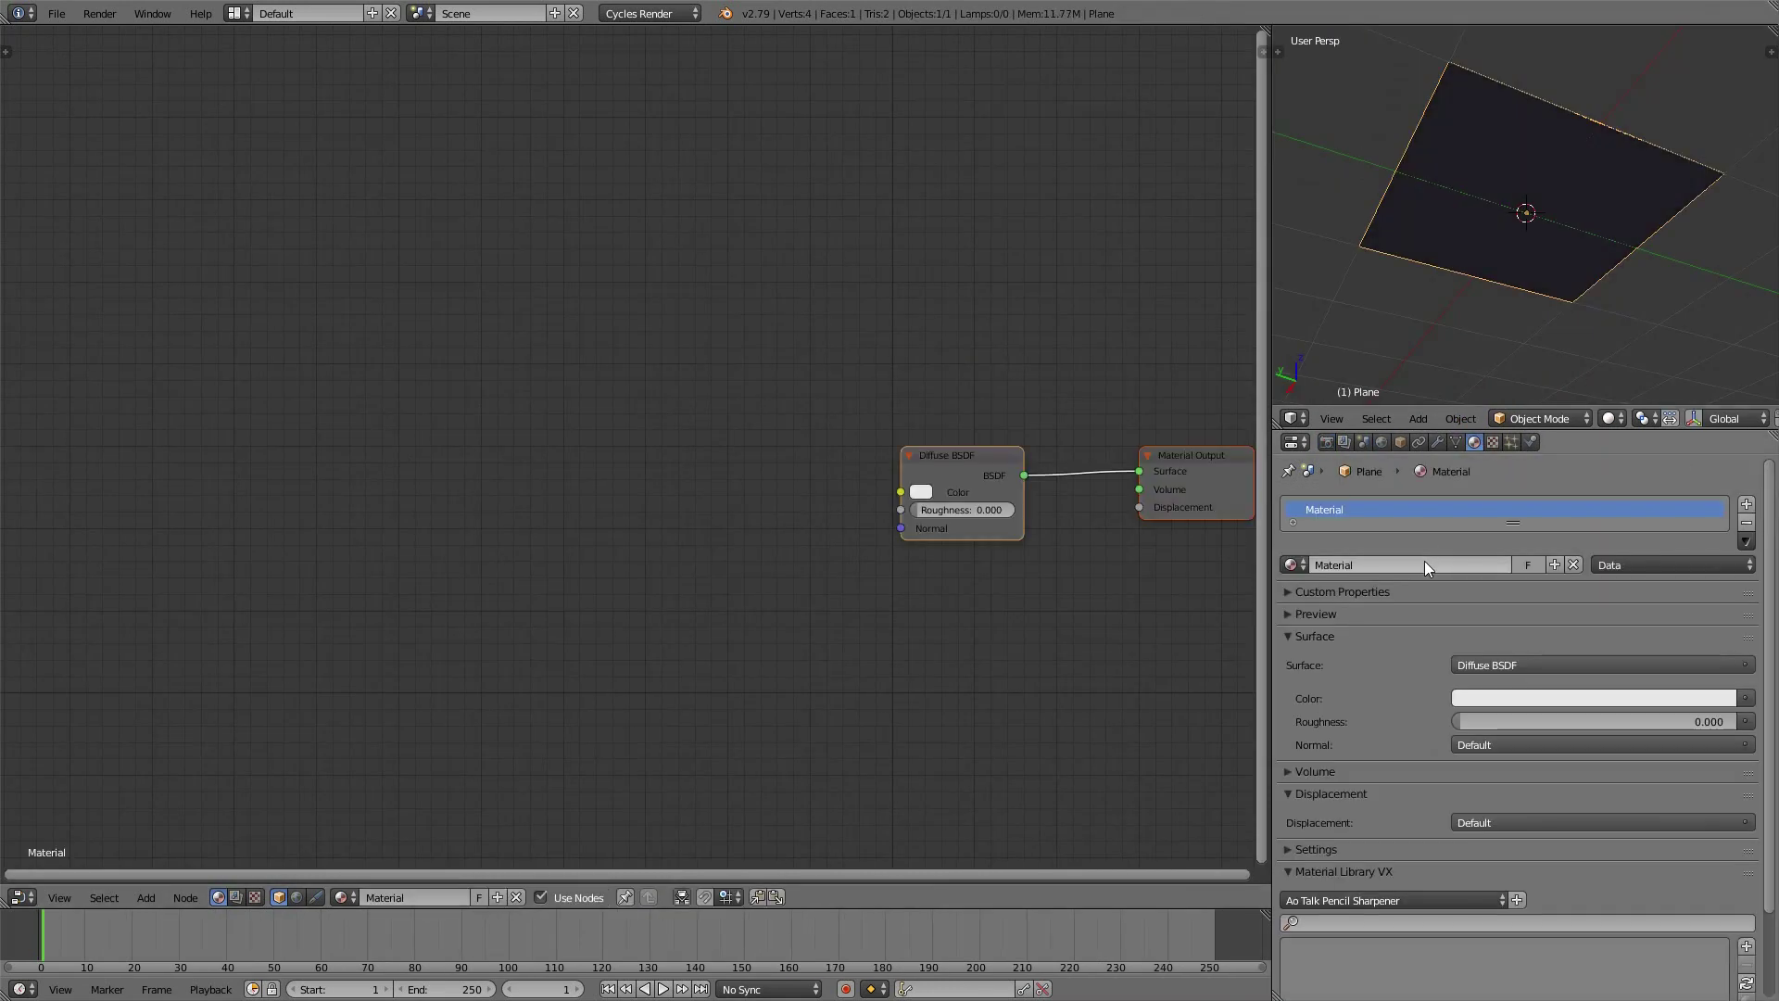
{"action": "double_click", "coordinate": [1424, 560]}
{"action": "type", "text": "acousitc drop ceiling"}
{"action": "key", "text": "Return"}
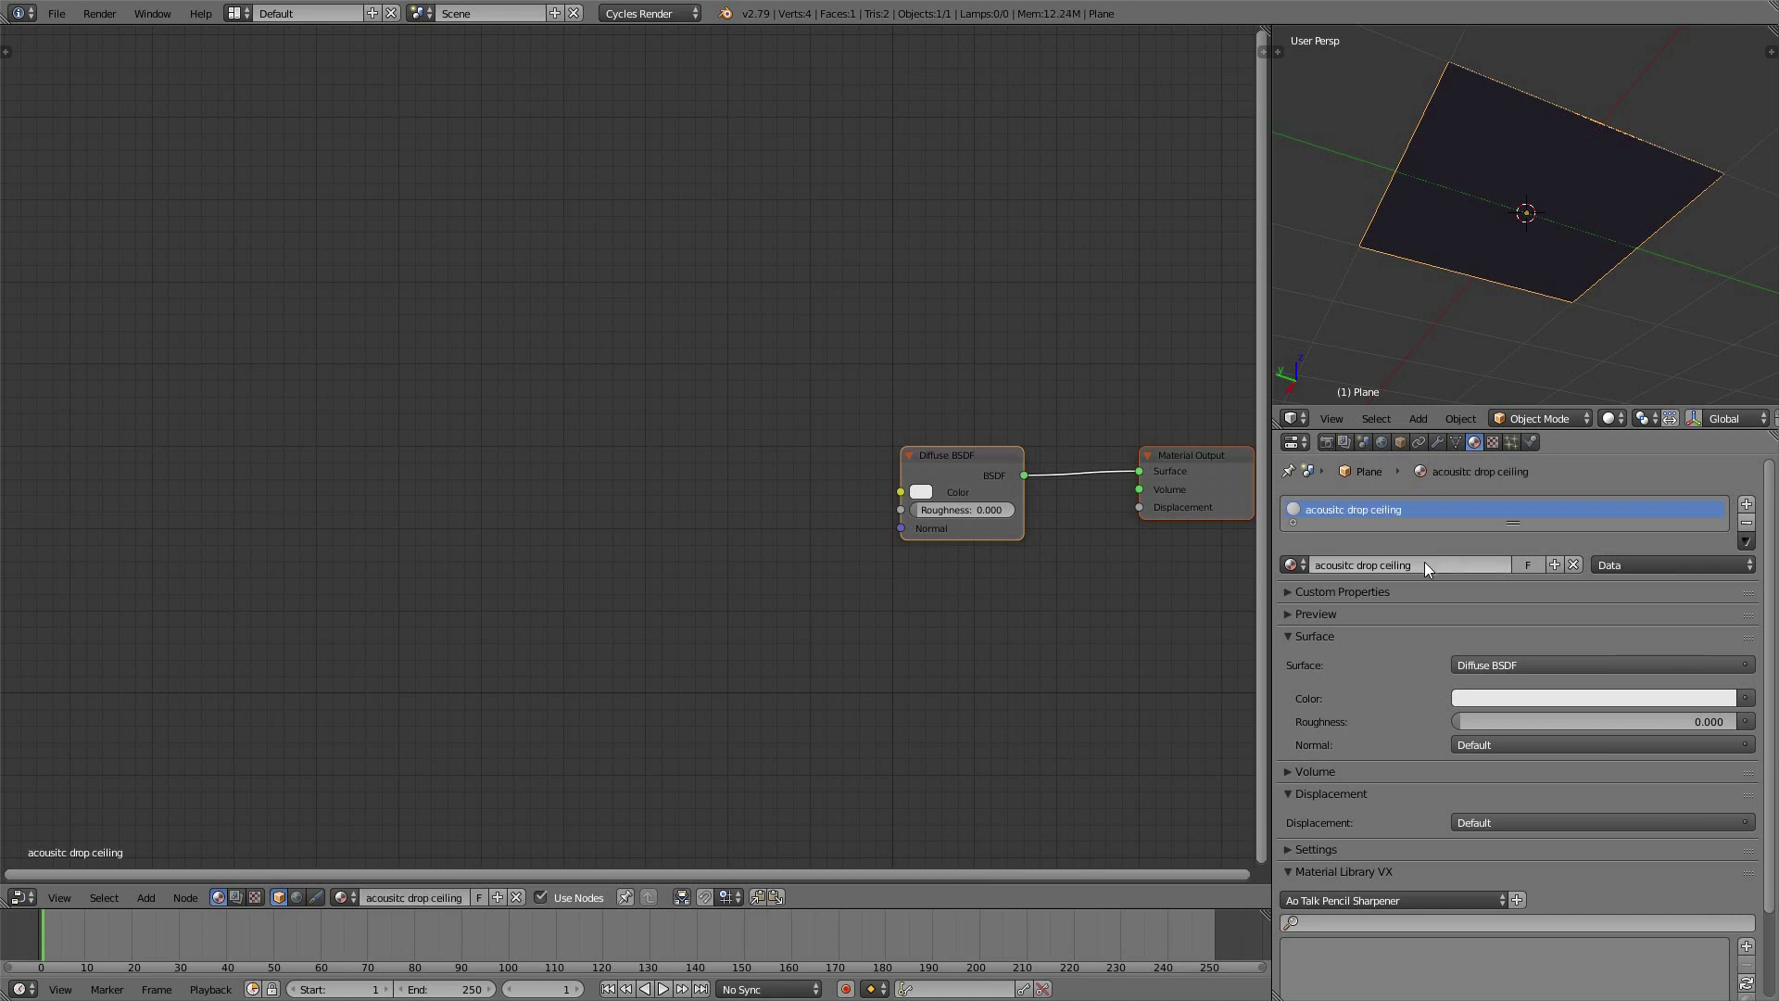
Rename the plane object to 'ceiling' in the sidebar
{"action": "key", "text": "n"}
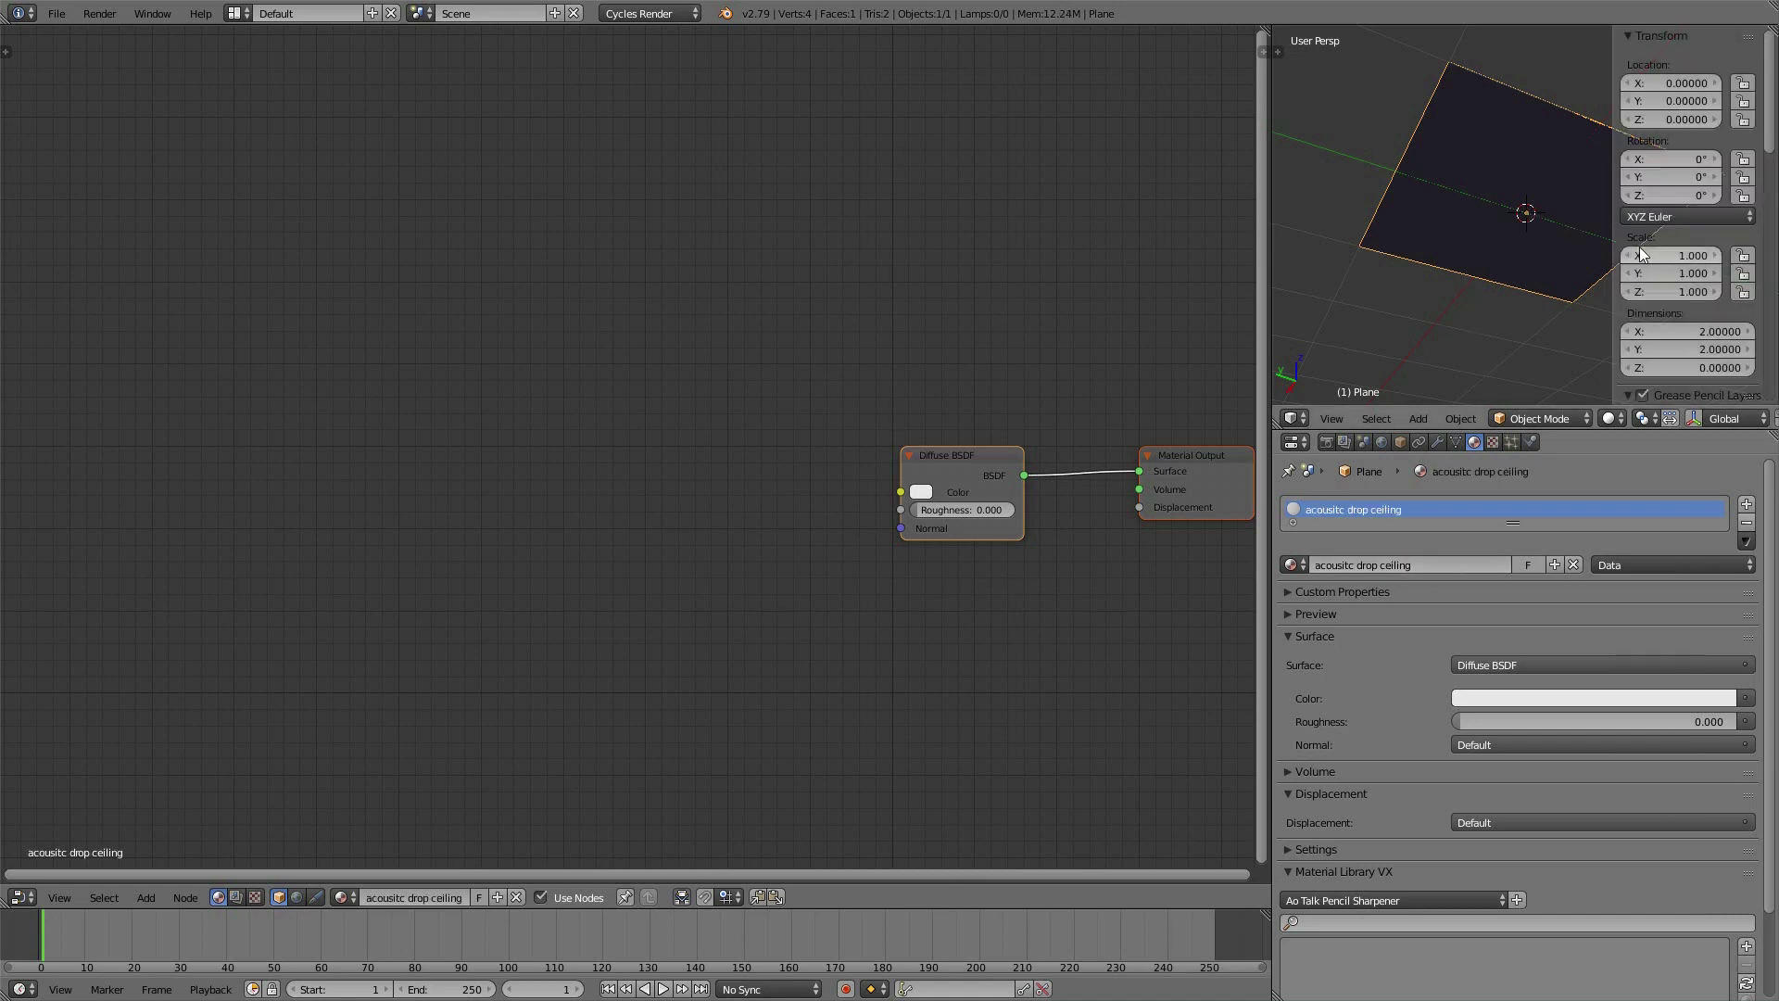
{"action": "scroll", "coordinate": [1679, 245], "scroll_direction": "down", "scroll_amount": 8}
{"action": "scroll", "coordinate": [1681, 247], "scroll_direction": "down", "scroll_amount": 5}
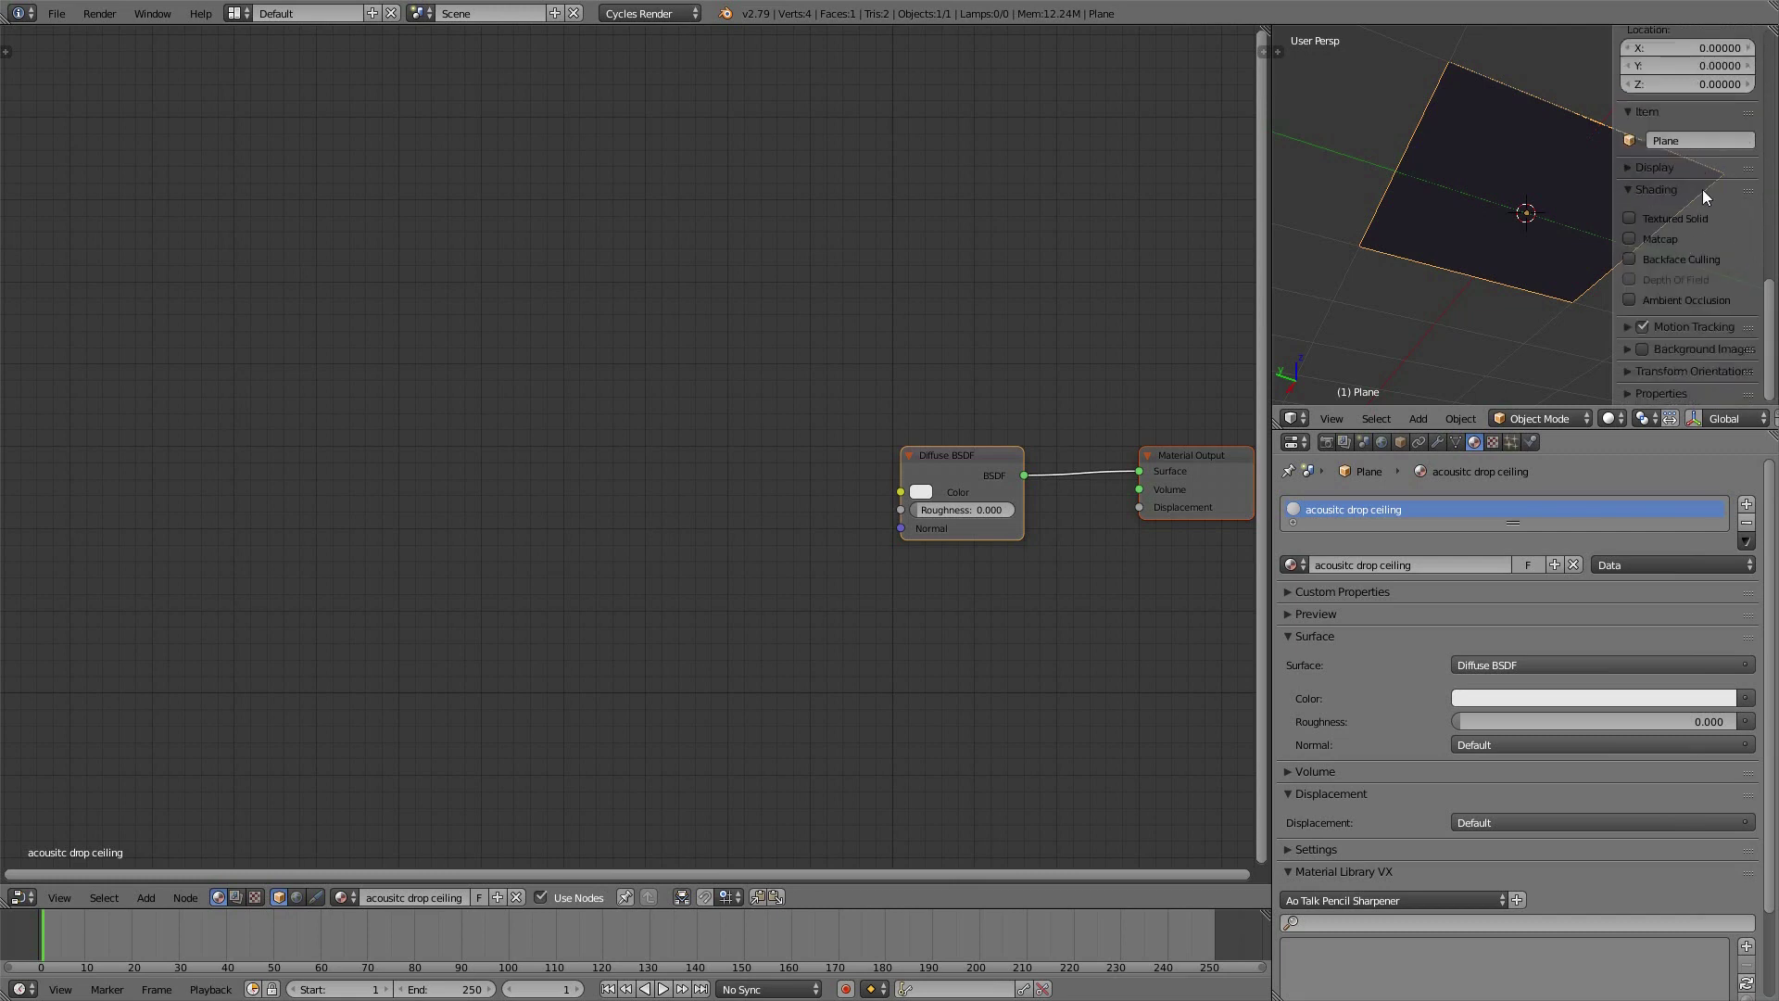
{"action": "left_click", "coordinate": [1711, 139]}
{"action": "type", "text": "ceiling"}
{"action": "key", "text": "Return"}
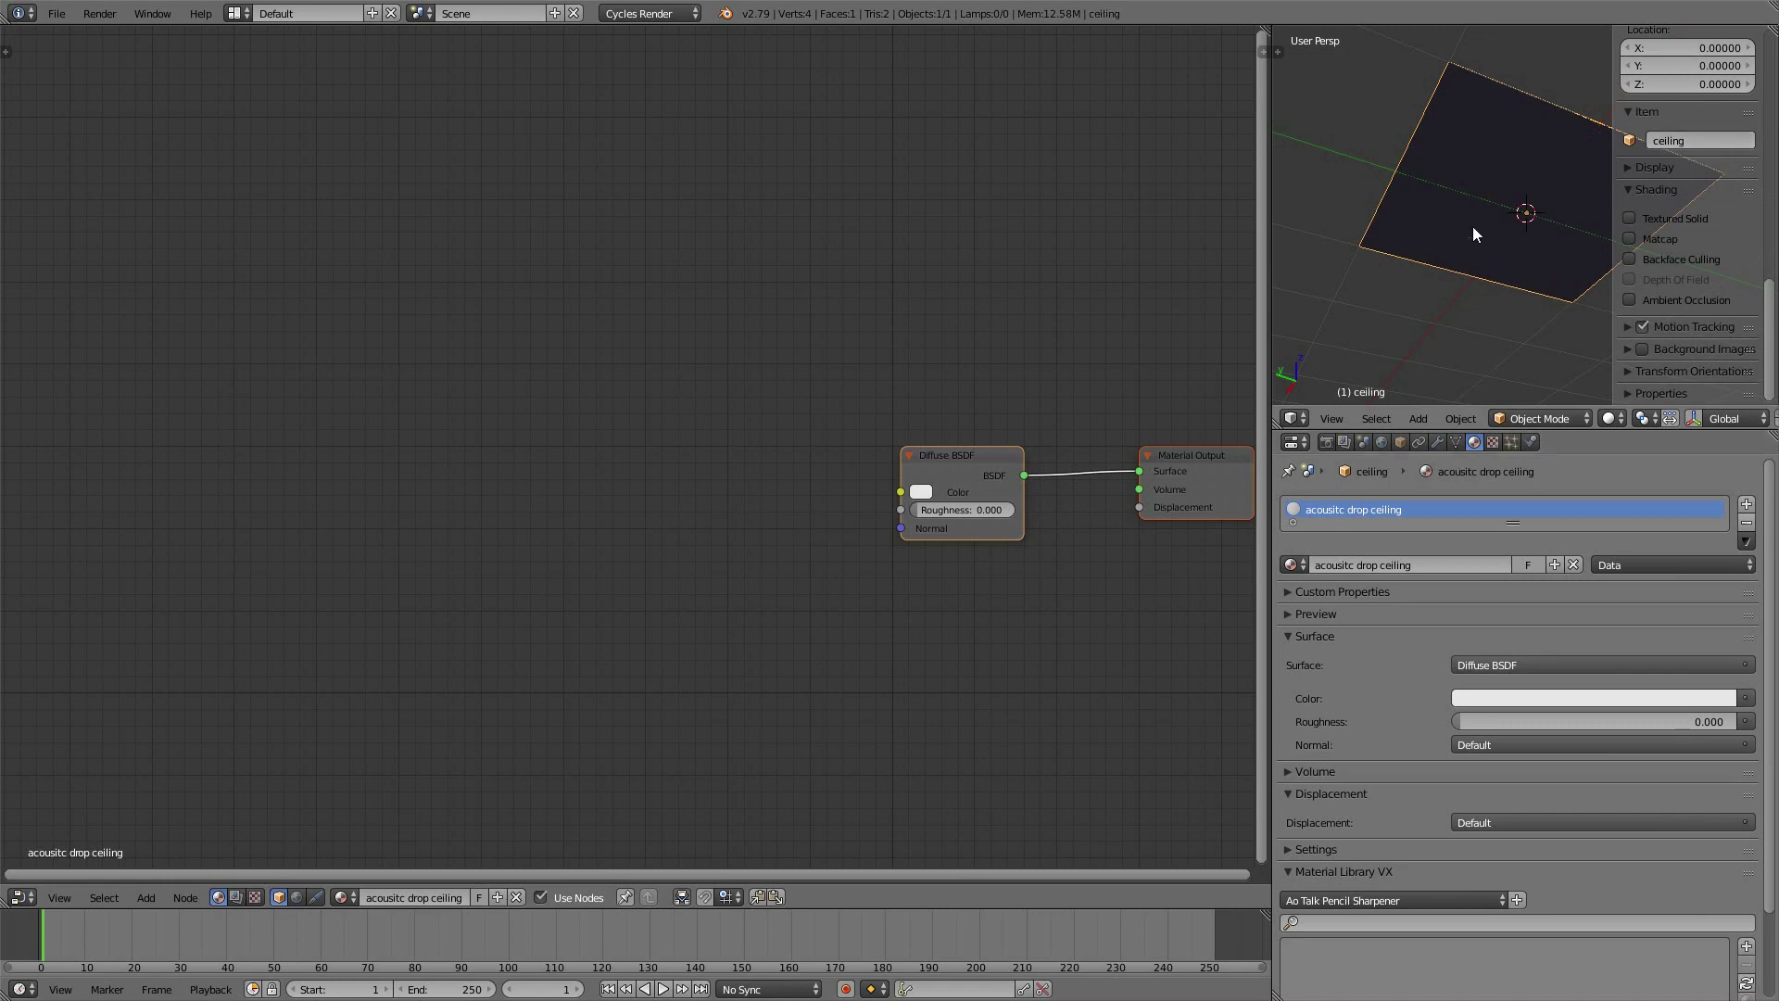
{"action": "key", "text": "n"}
Rearrange the Diffuse BSDF and Material Output nodes in the node editor
{"action": "middle_click_drag", "start_coordinate": [1088, 488], "coordinate": [916, 450]}
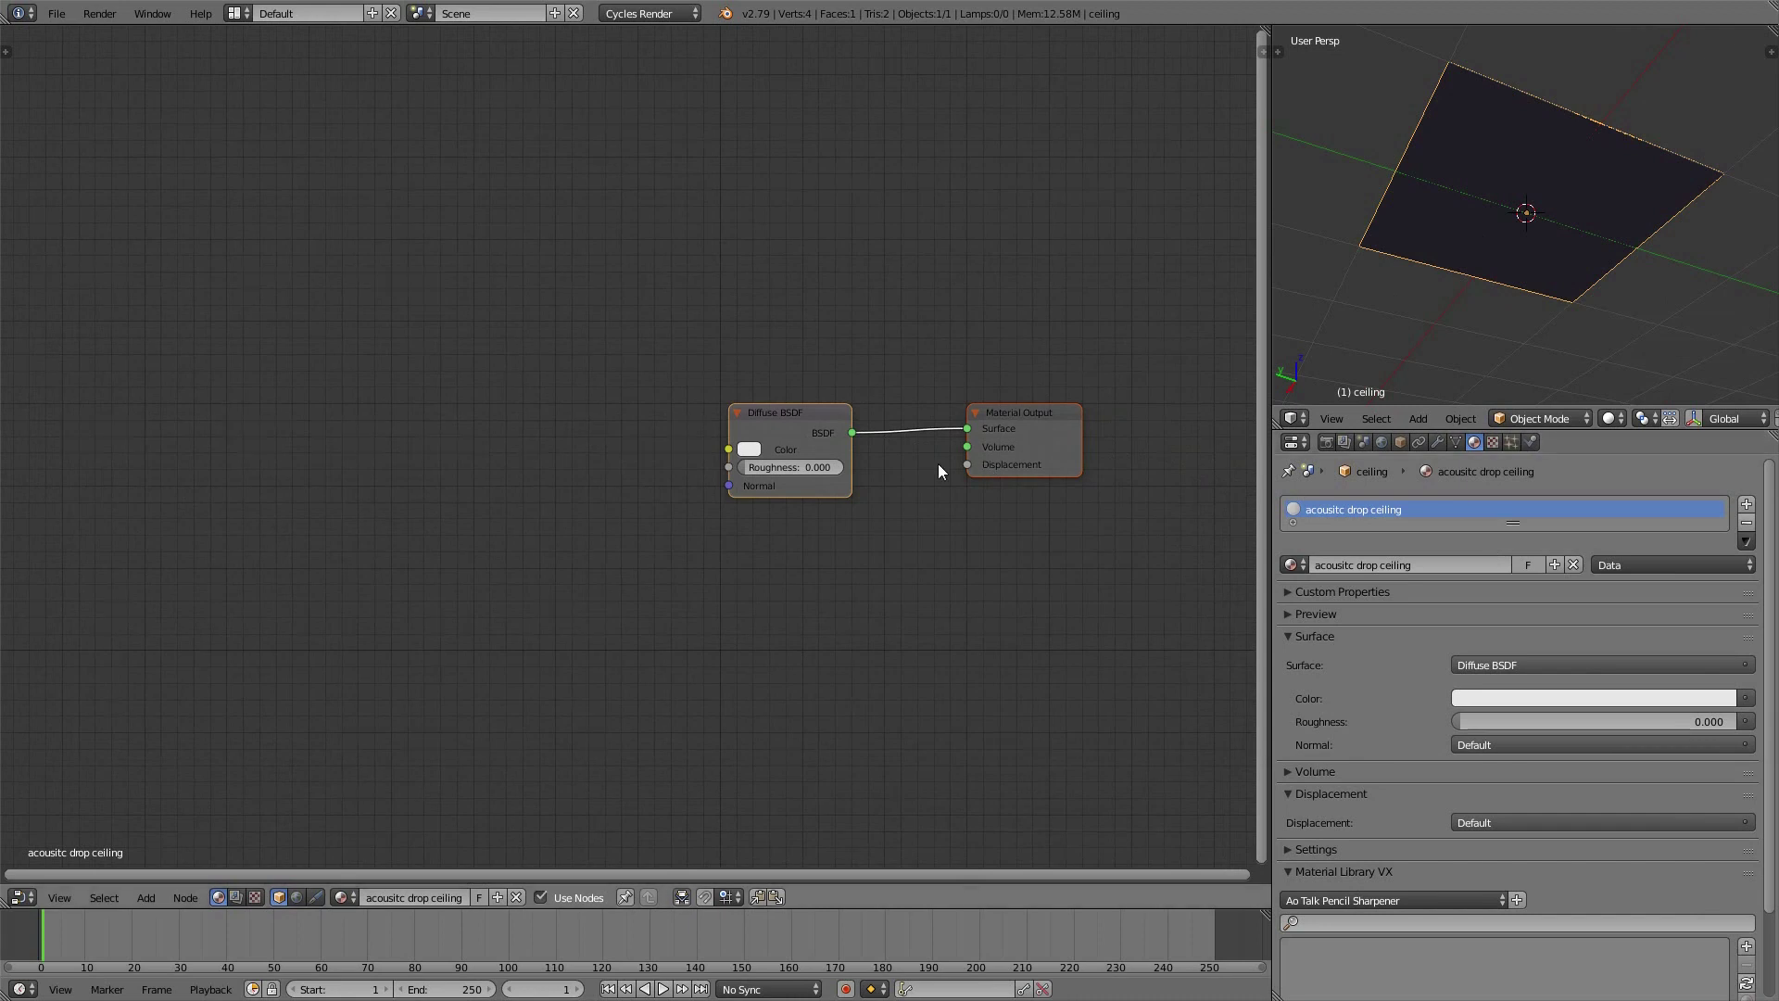
{"action": "left_click_drag", "start_coordinate": [808, 412], "coordinate": [771, 401]}
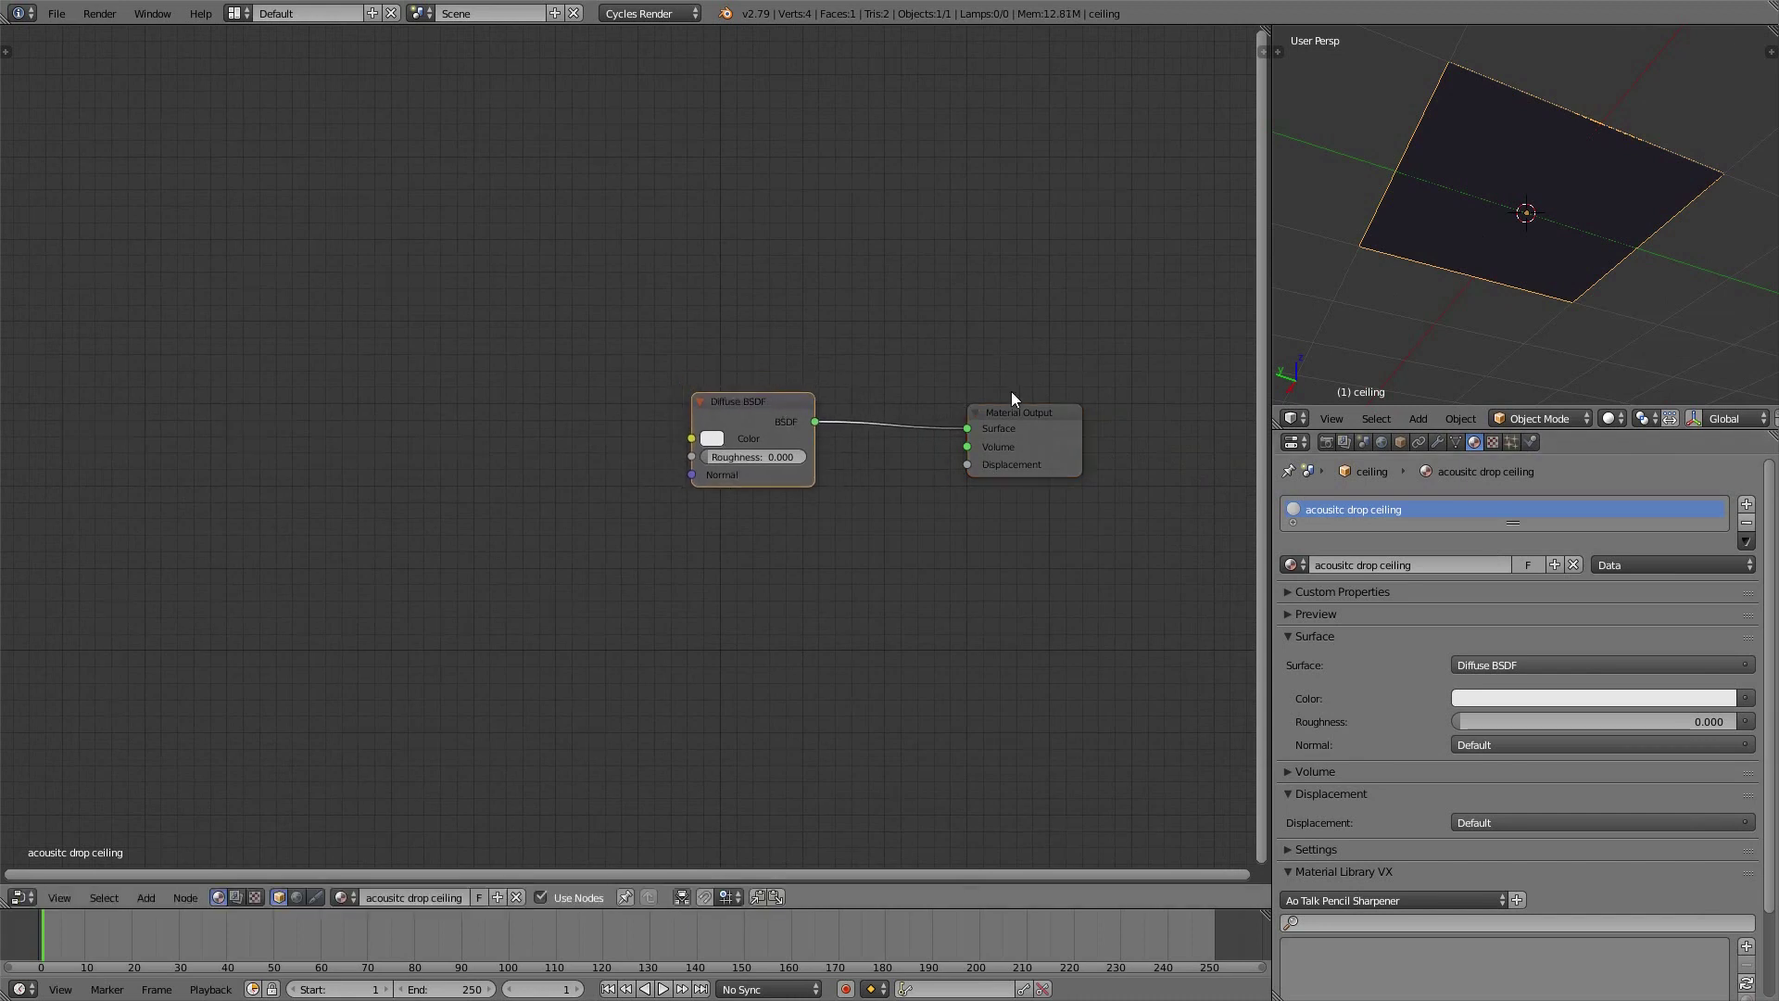
{"action": "left_click_drag", "start_coordinate": [1049, 419], "coordinate": [1072, 418]}
{"action": "right_click", "coordinate": [1071, 417]}
{"action": "middle_click_drag", "start_coordinate": [788, 418], "coordinate": [853, 405]}
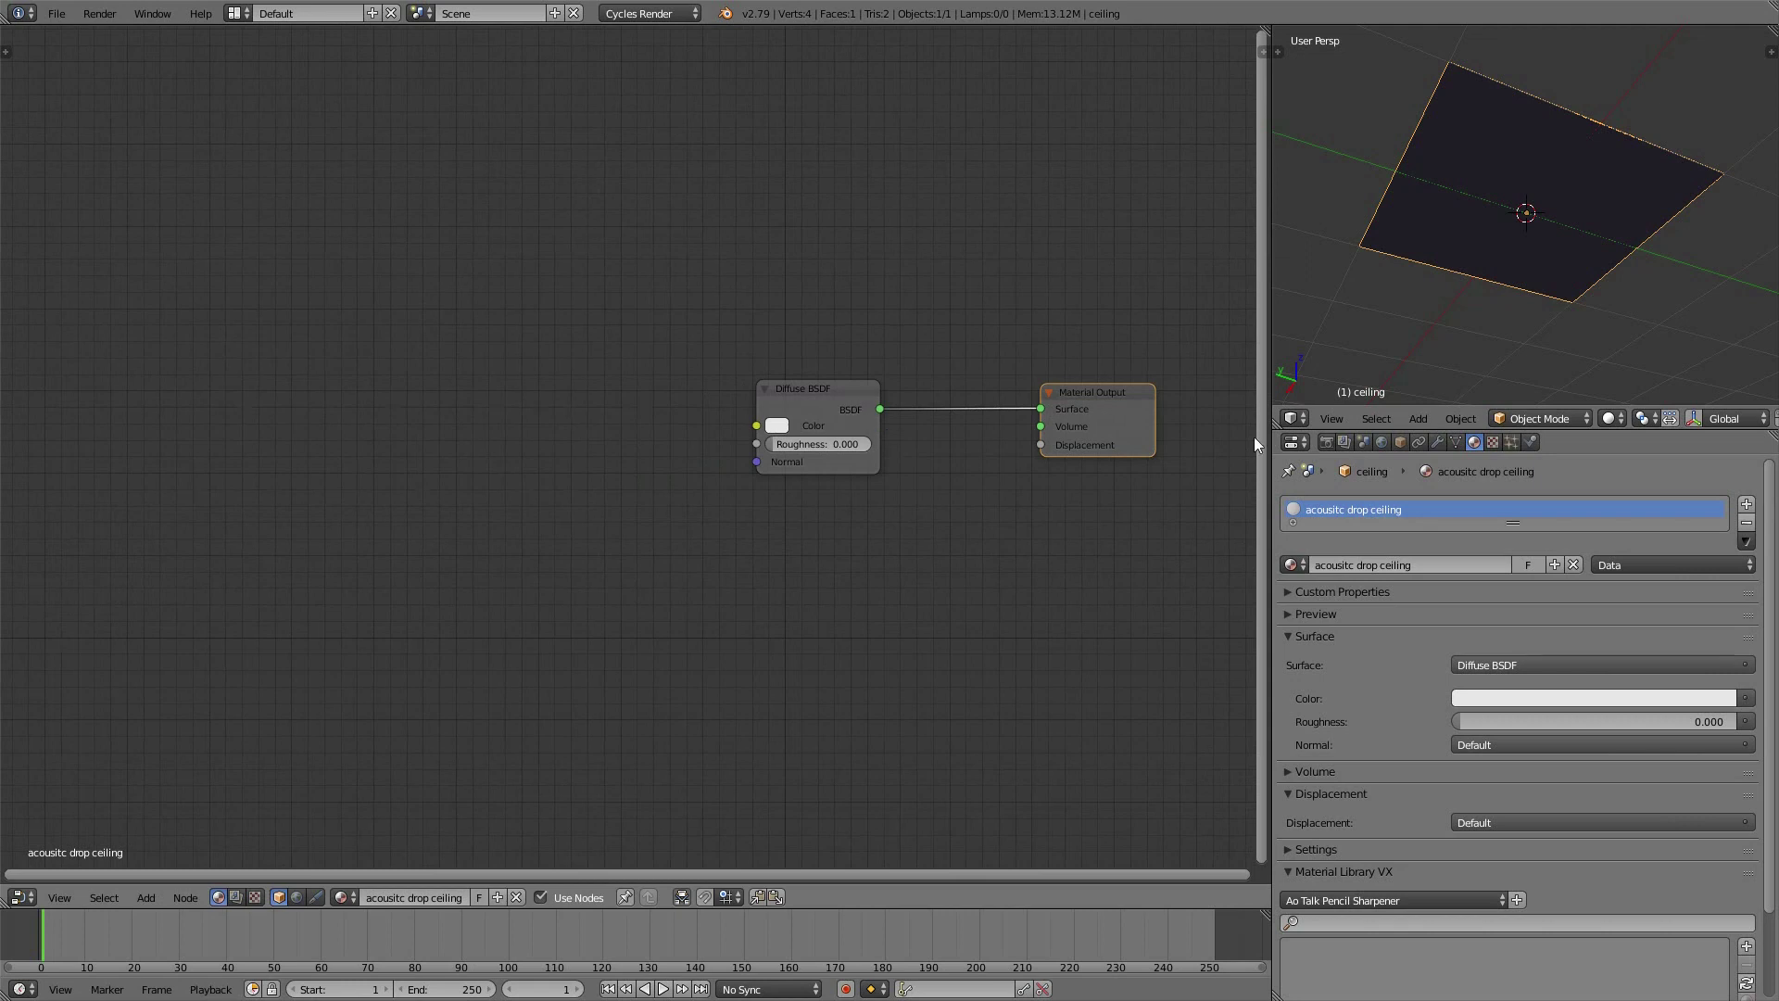
Maximize the 3D view and show the tool shelf and properties sidebar
{"action": "key", "text": "shift+space"}
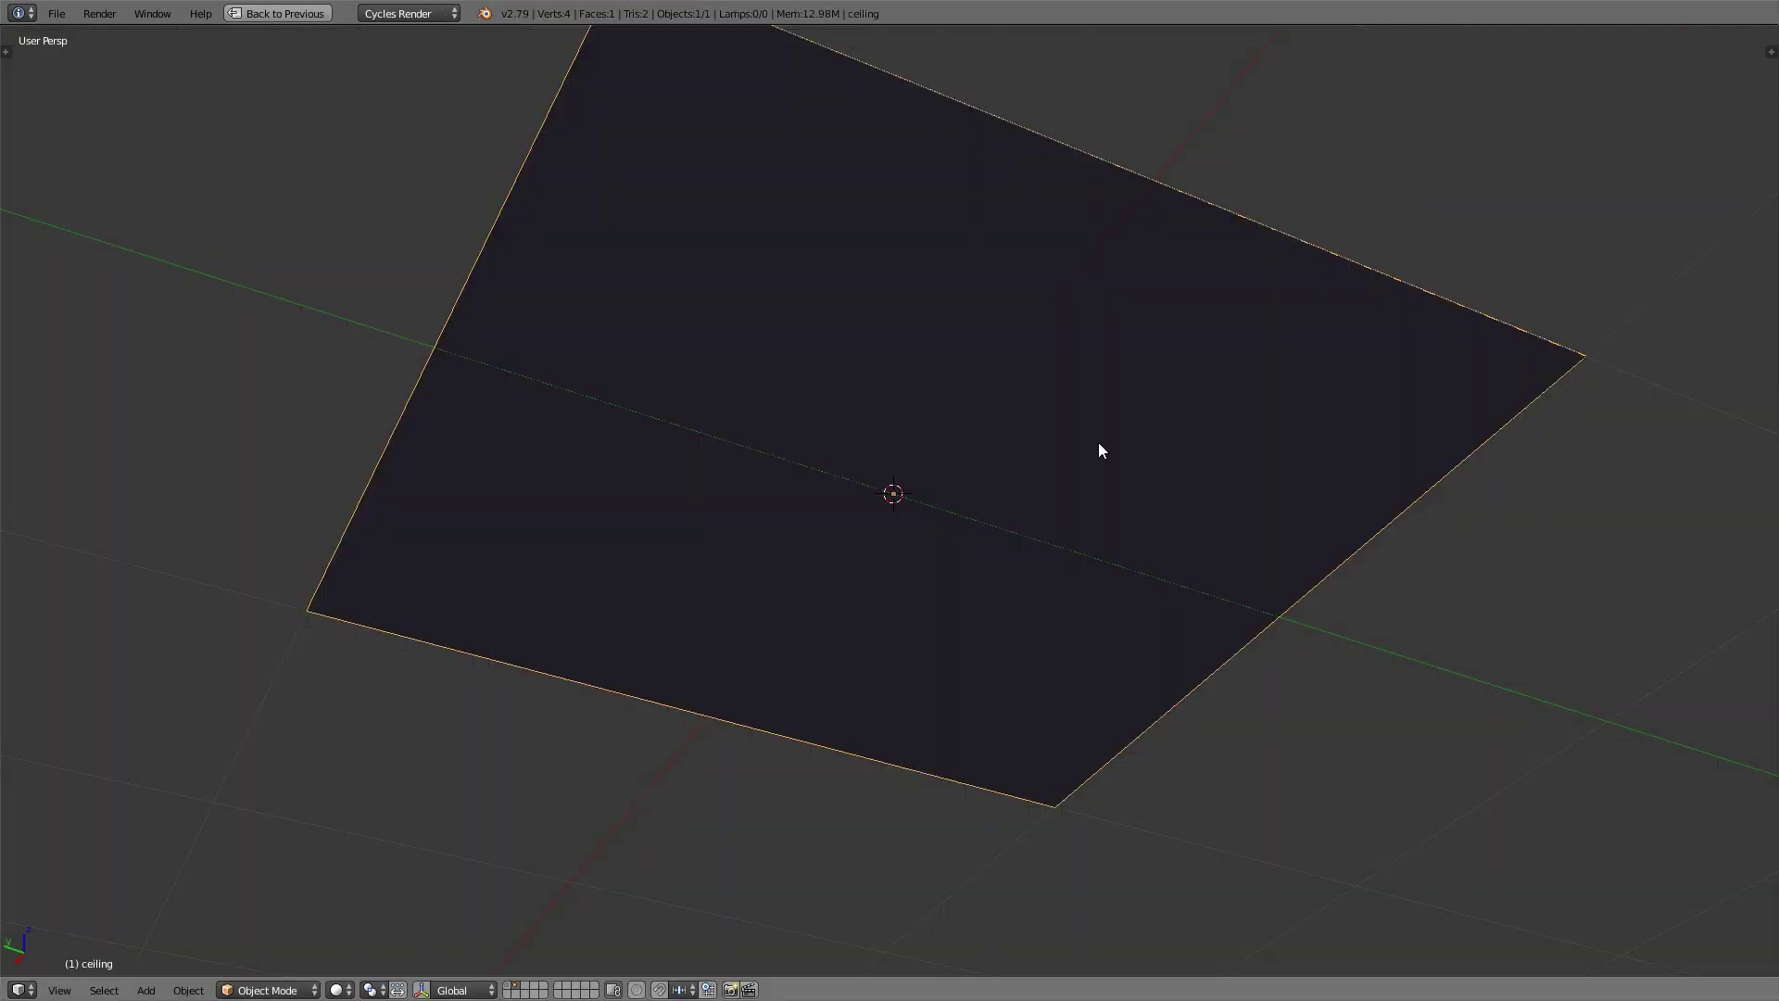
{"action": "scroll", "coordinate": [1100, 448], "scroll_direction": "down", "scroll_amount": 4}
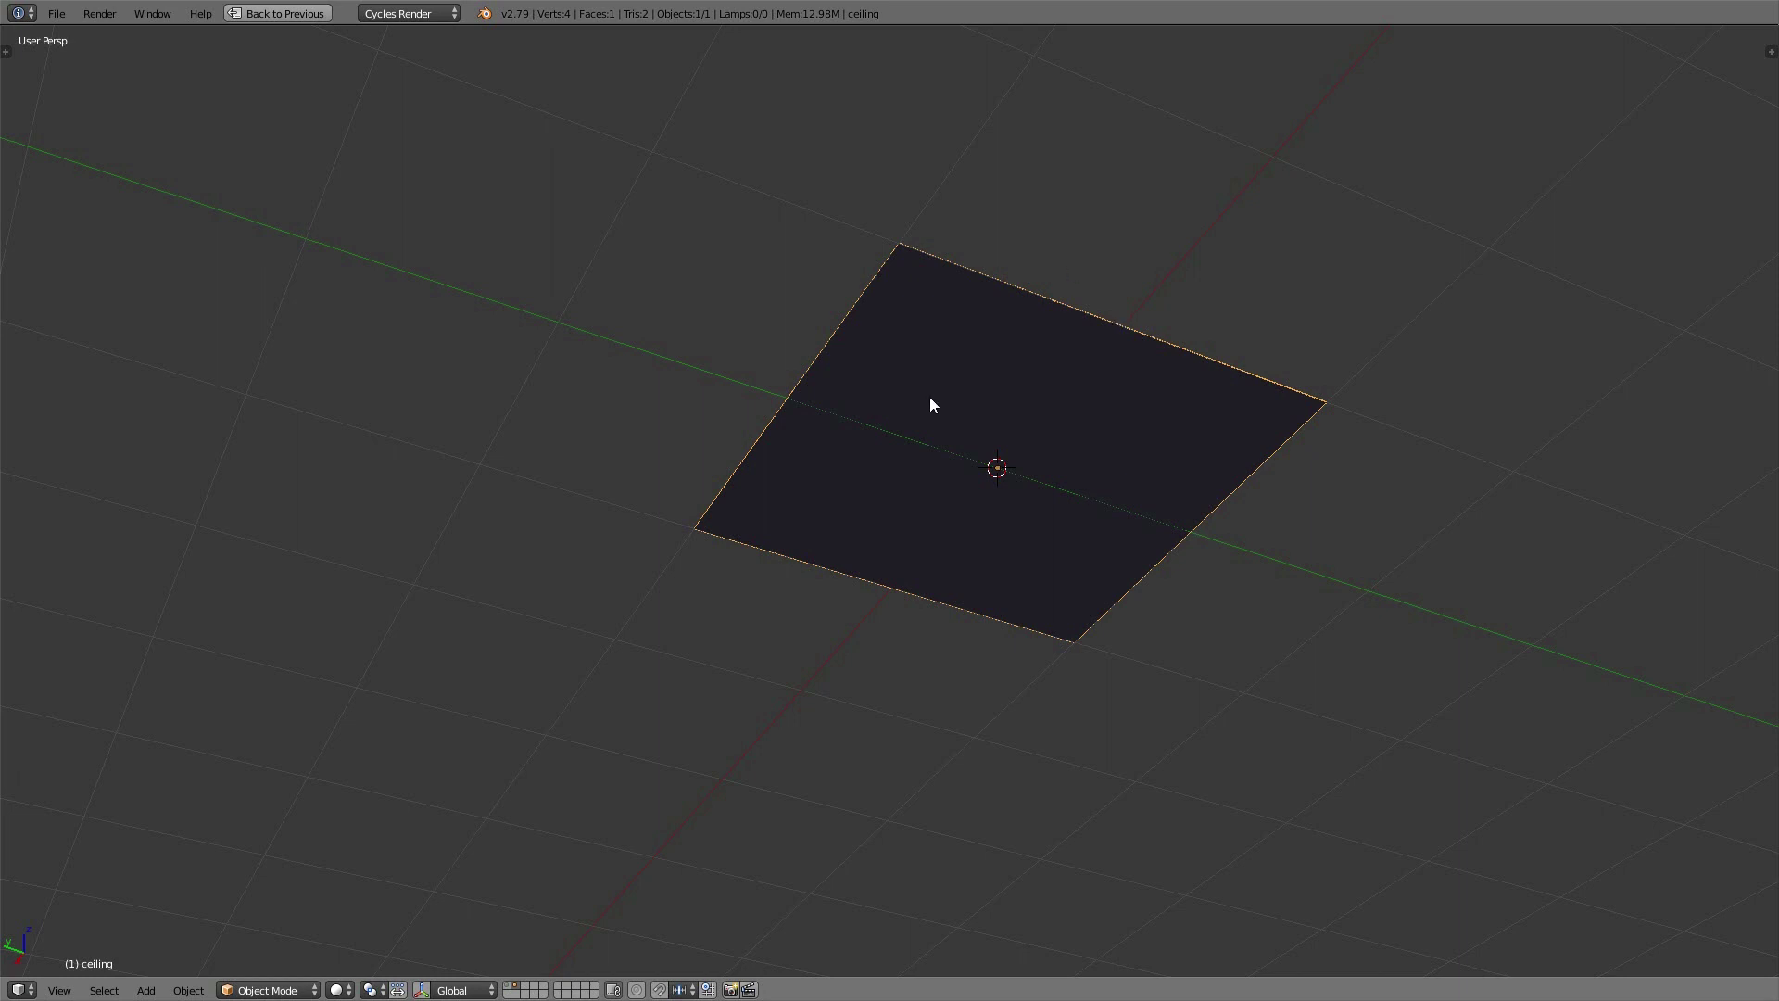
{"action": "key", "text": "shift+space"}
{"action": "key", "text": "shift+space"}
{"action": "key", "text": "shift+space"}
{"action": "key", "text": "shift+space"}
{"action": "key", "text": "t"}
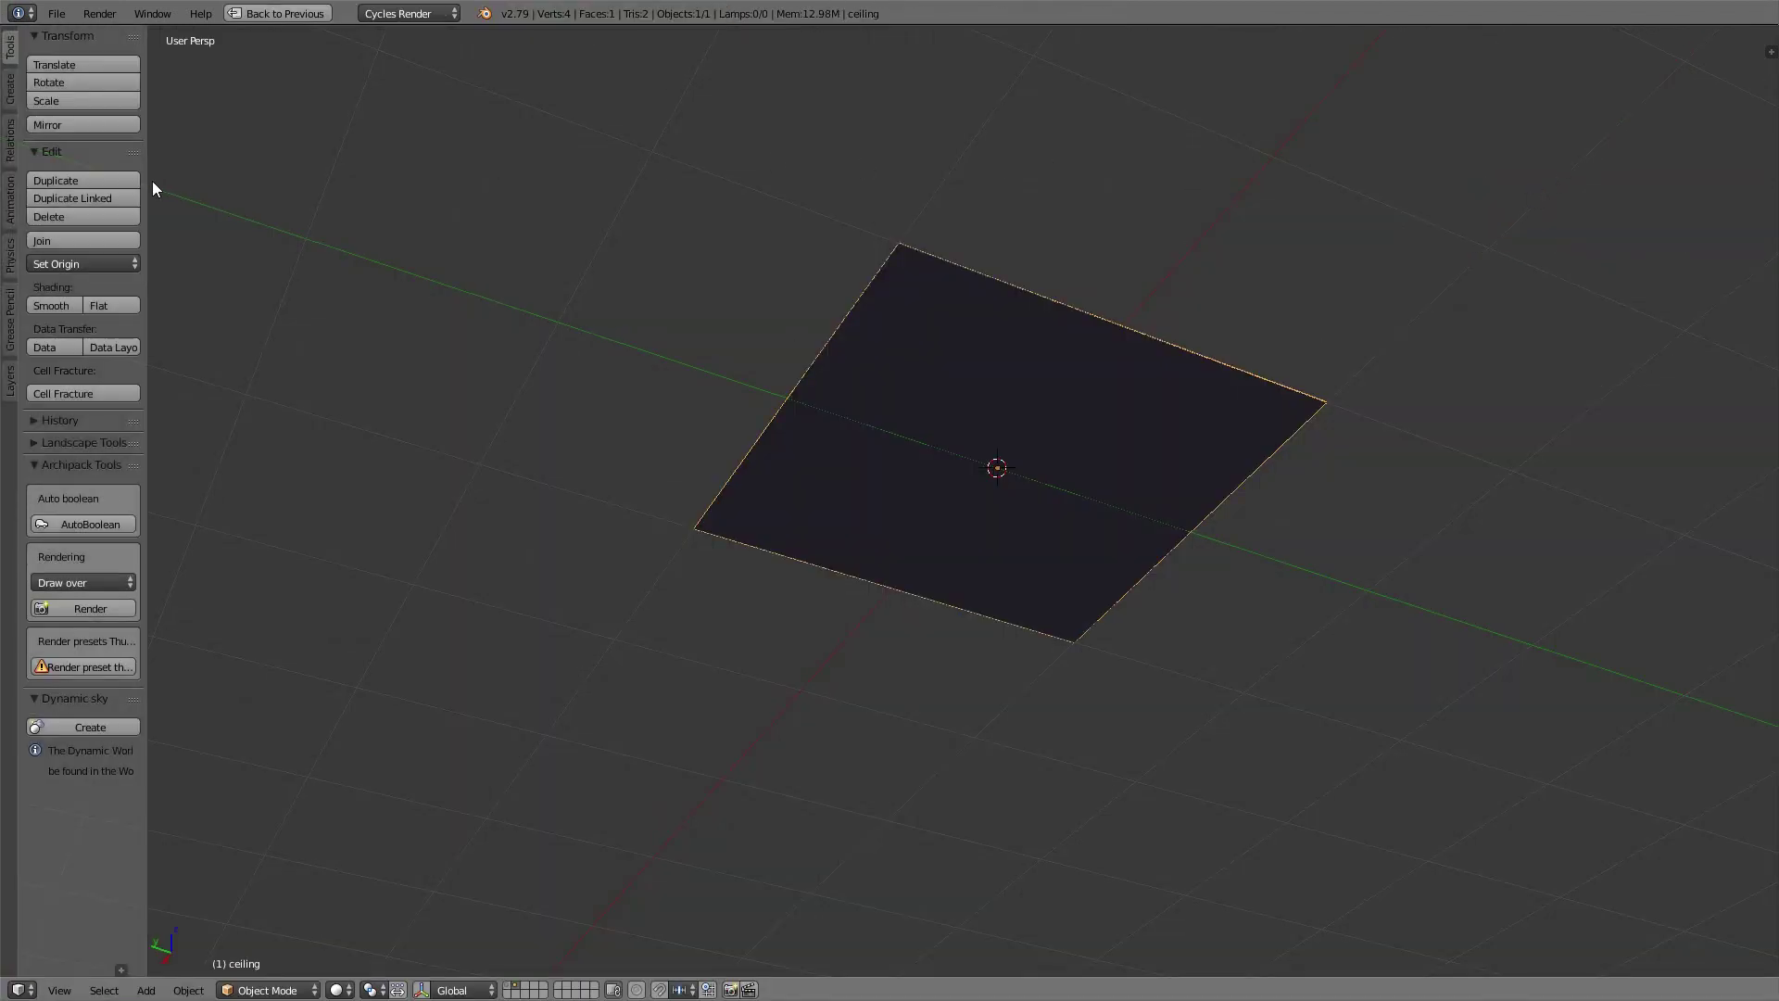
{"action": "key", "text": "n"}
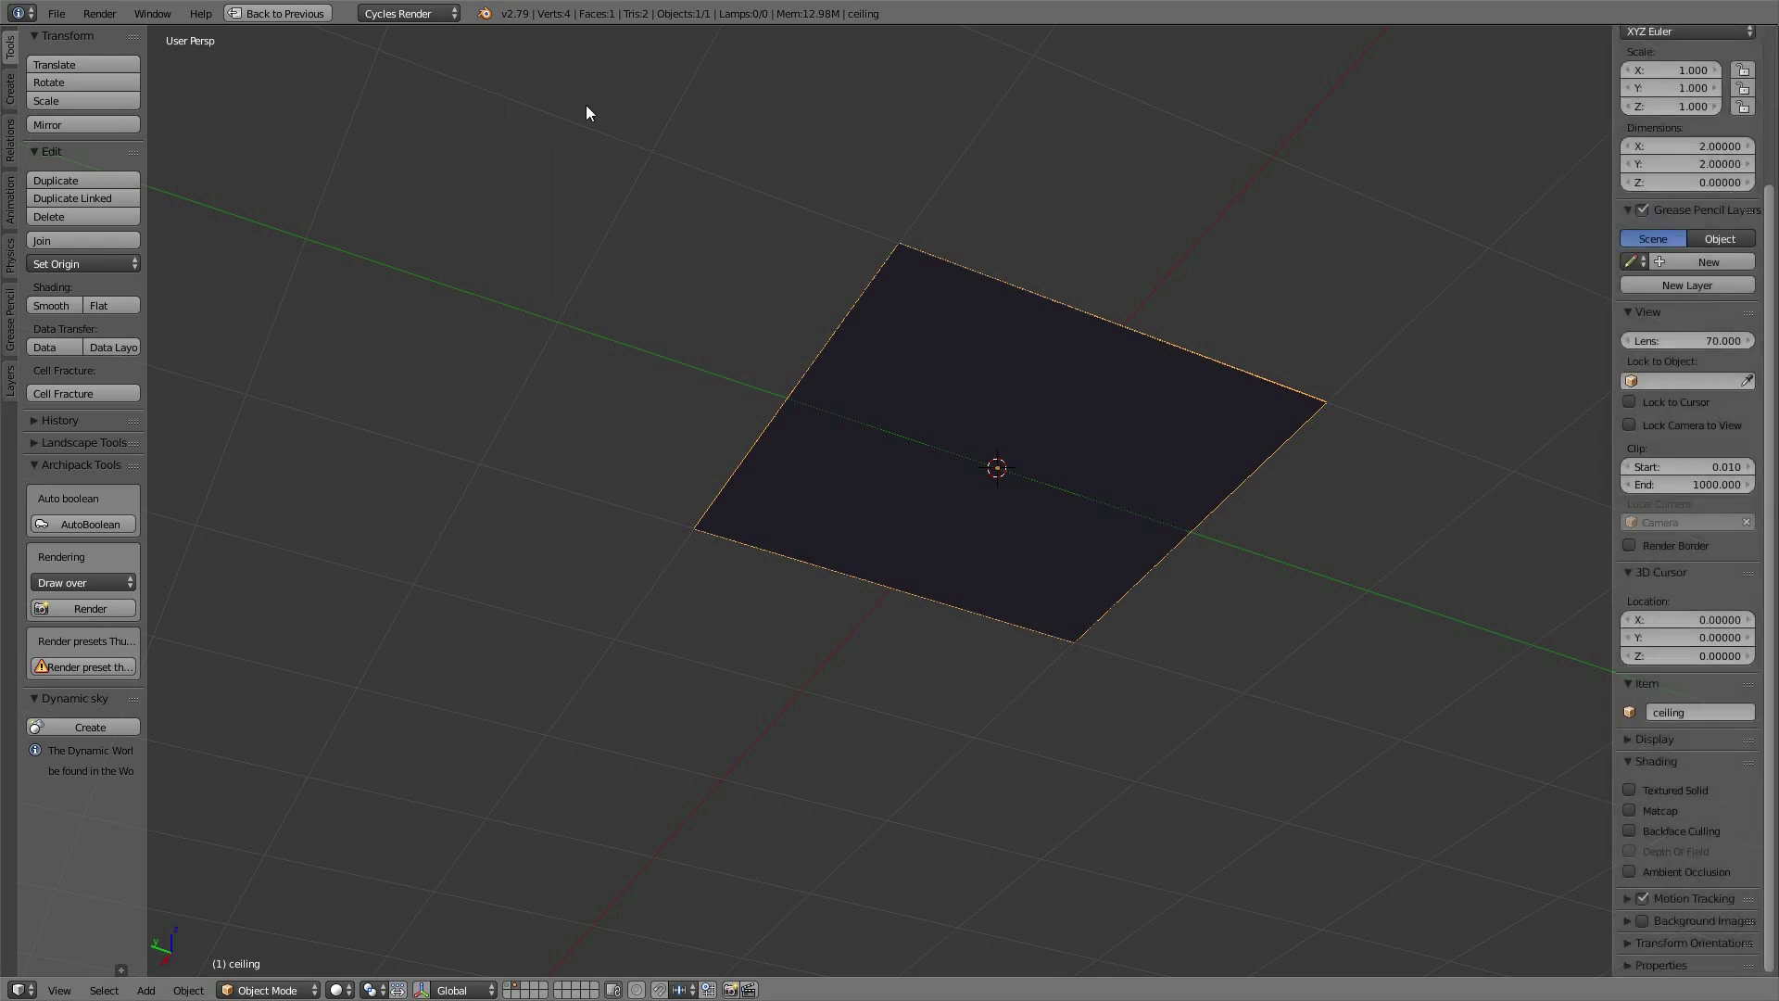
{"action": "scroll", "coordinate": [1659, 785], "scroll_direction": "up", "scroll_amount": 5}
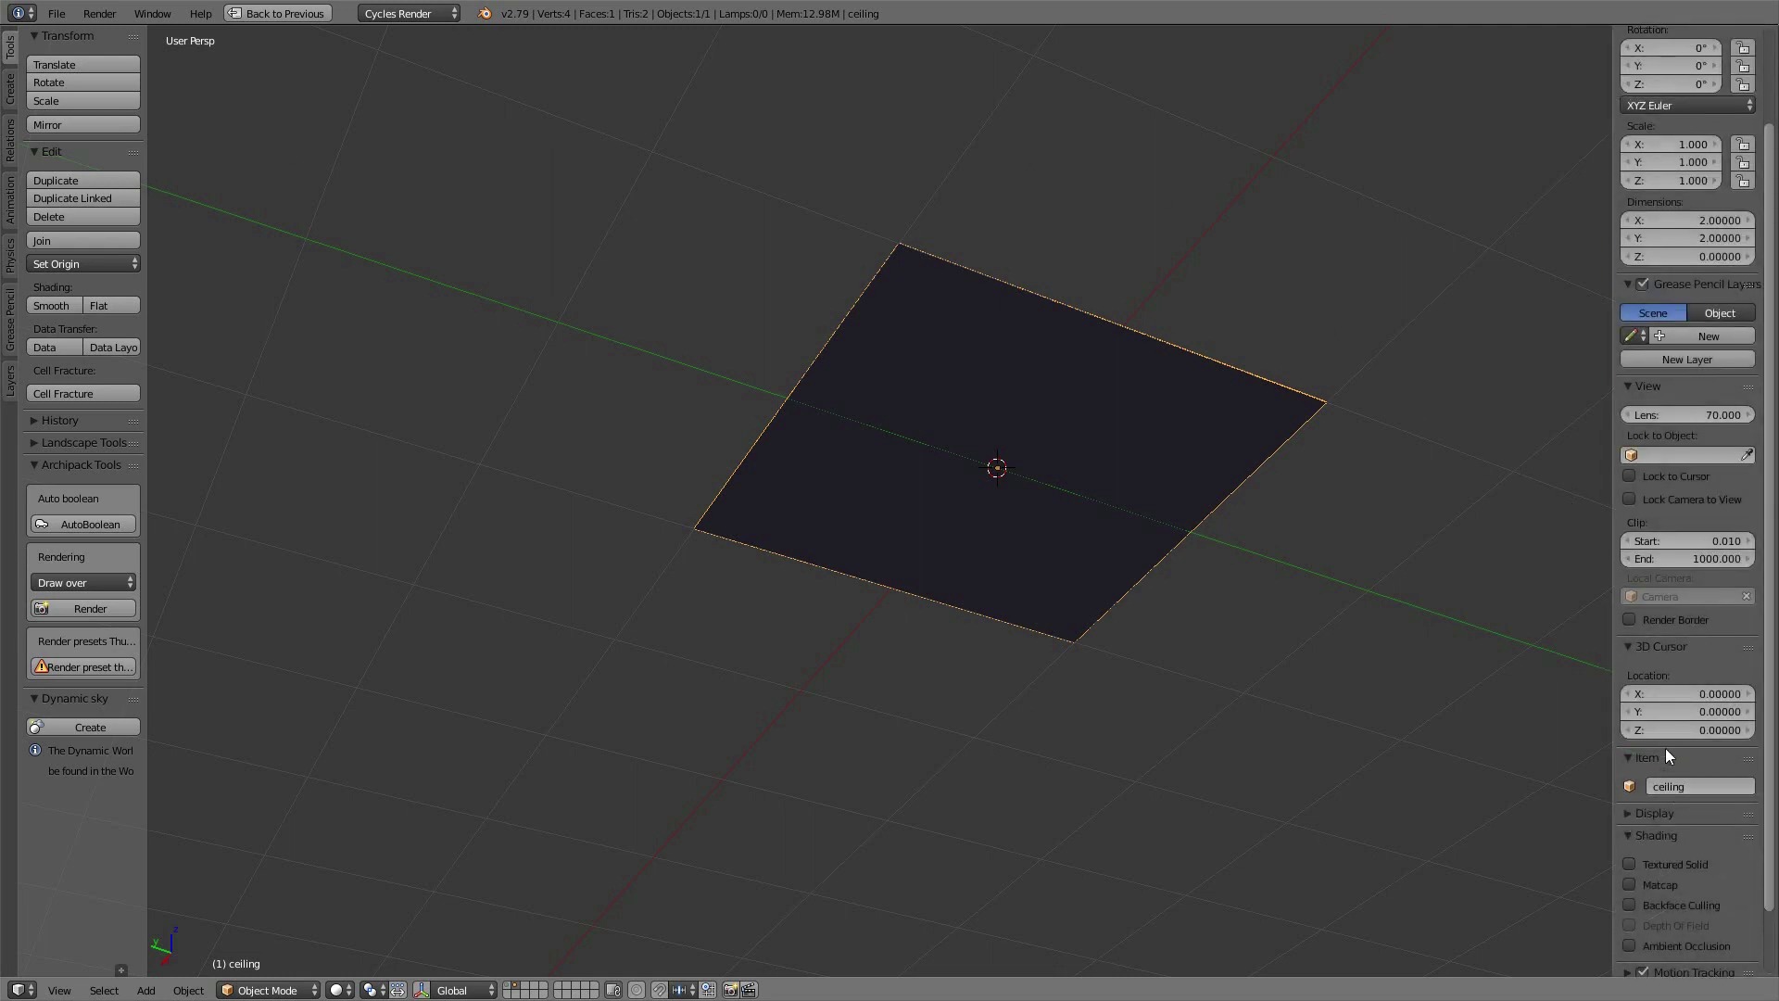
In Edit Mode, display face normals and flip the ceiling plane's normal direction
{"action": "key", "text": "Tab"}
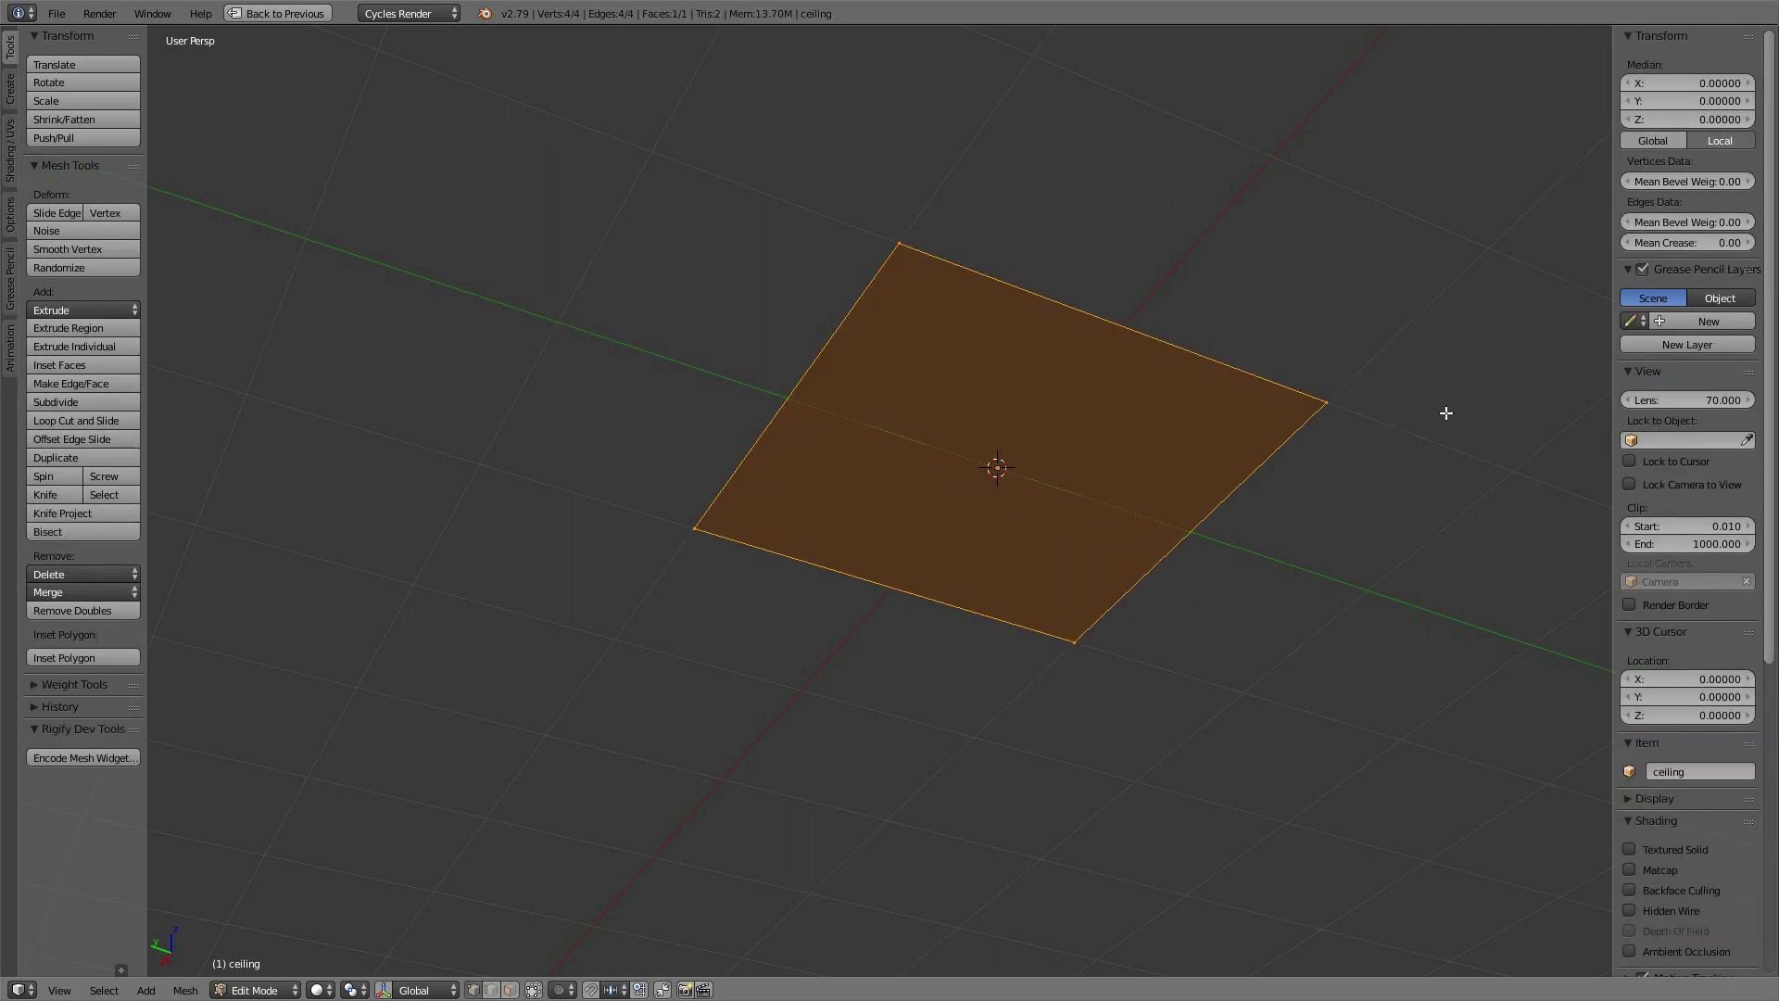
{"action": "scroll", "coordinate": [1675, 741], "scroll_direction": "down", "scroll_amount": 5}
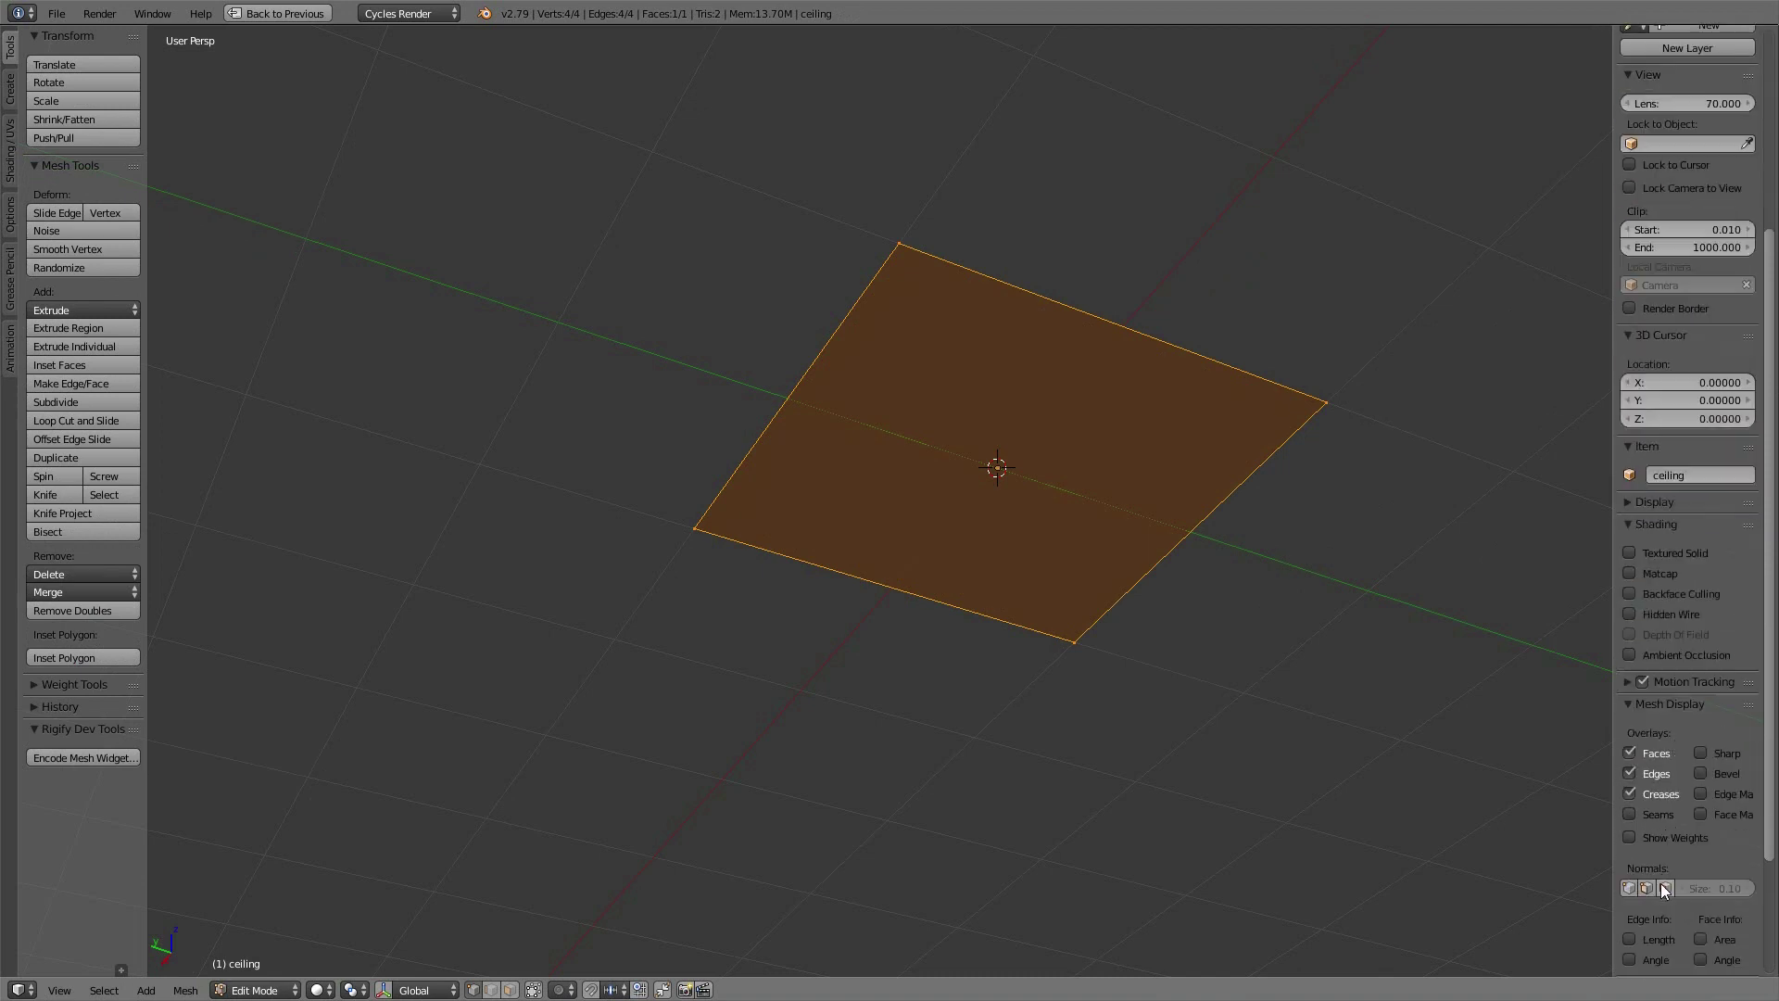
{"action": "left_click", "coordinate": [1664, 887]}
{"action": "left_click", "coordinate": [9, 143]}
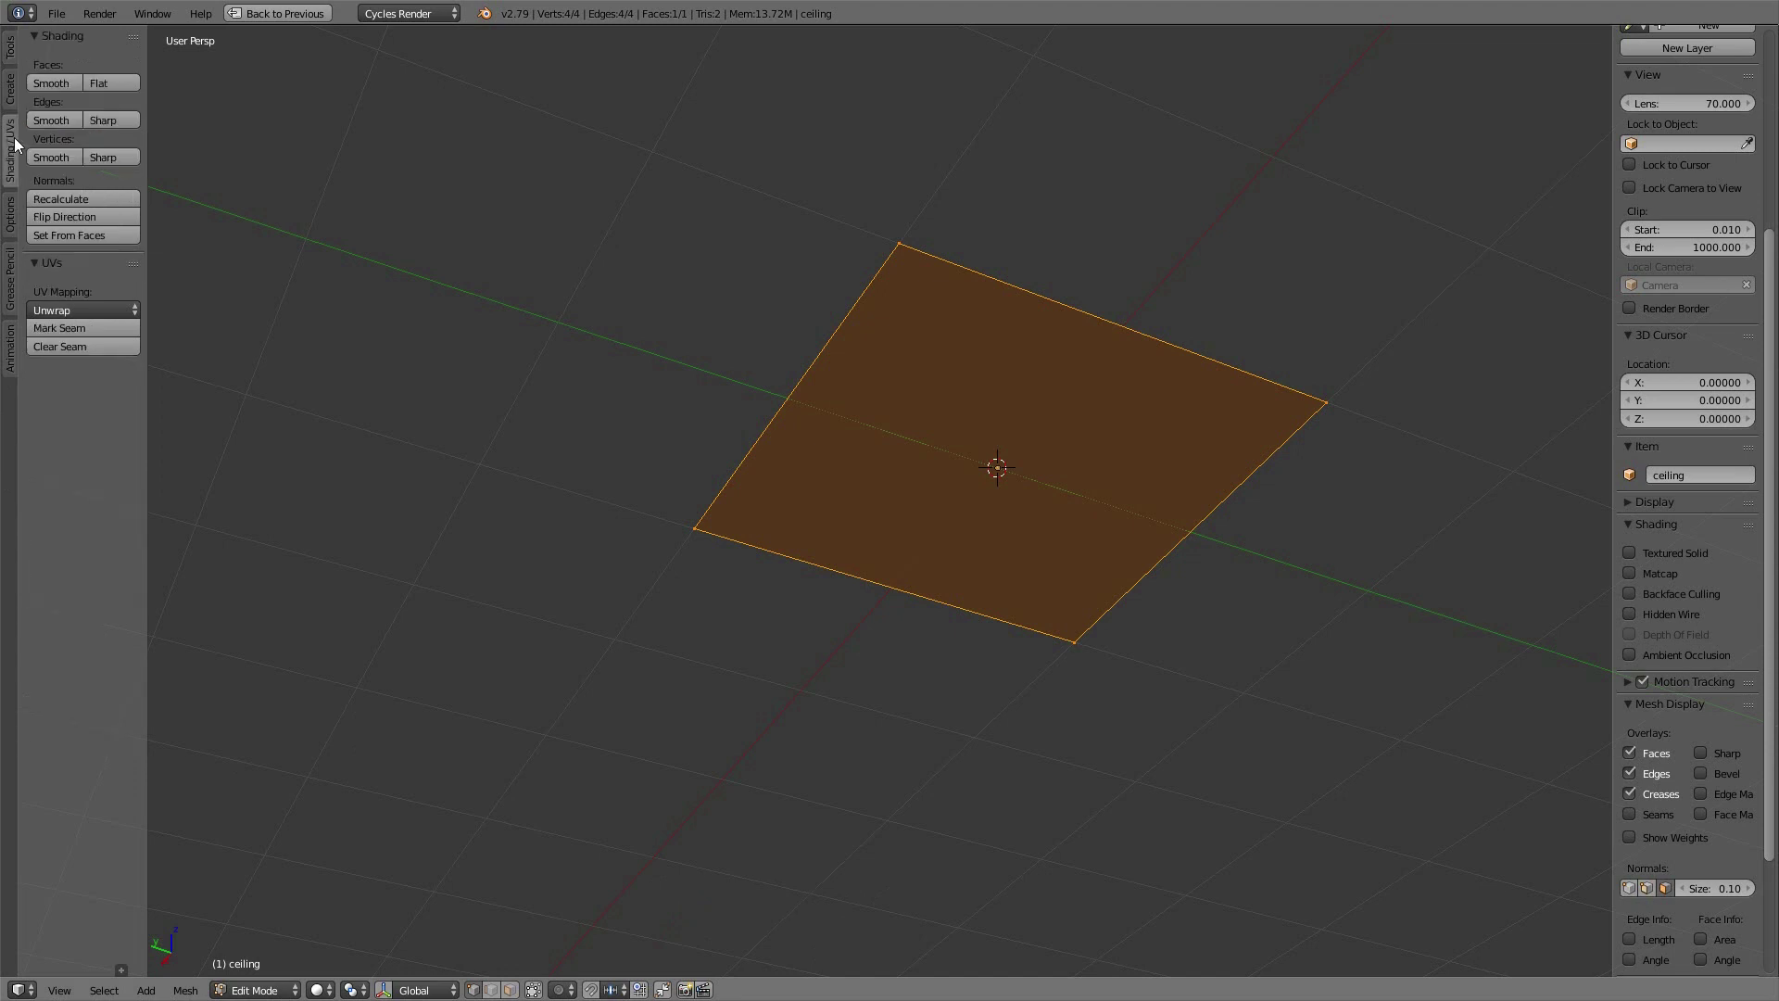
{"action": "left_click", "coordinate": [53, 212]}
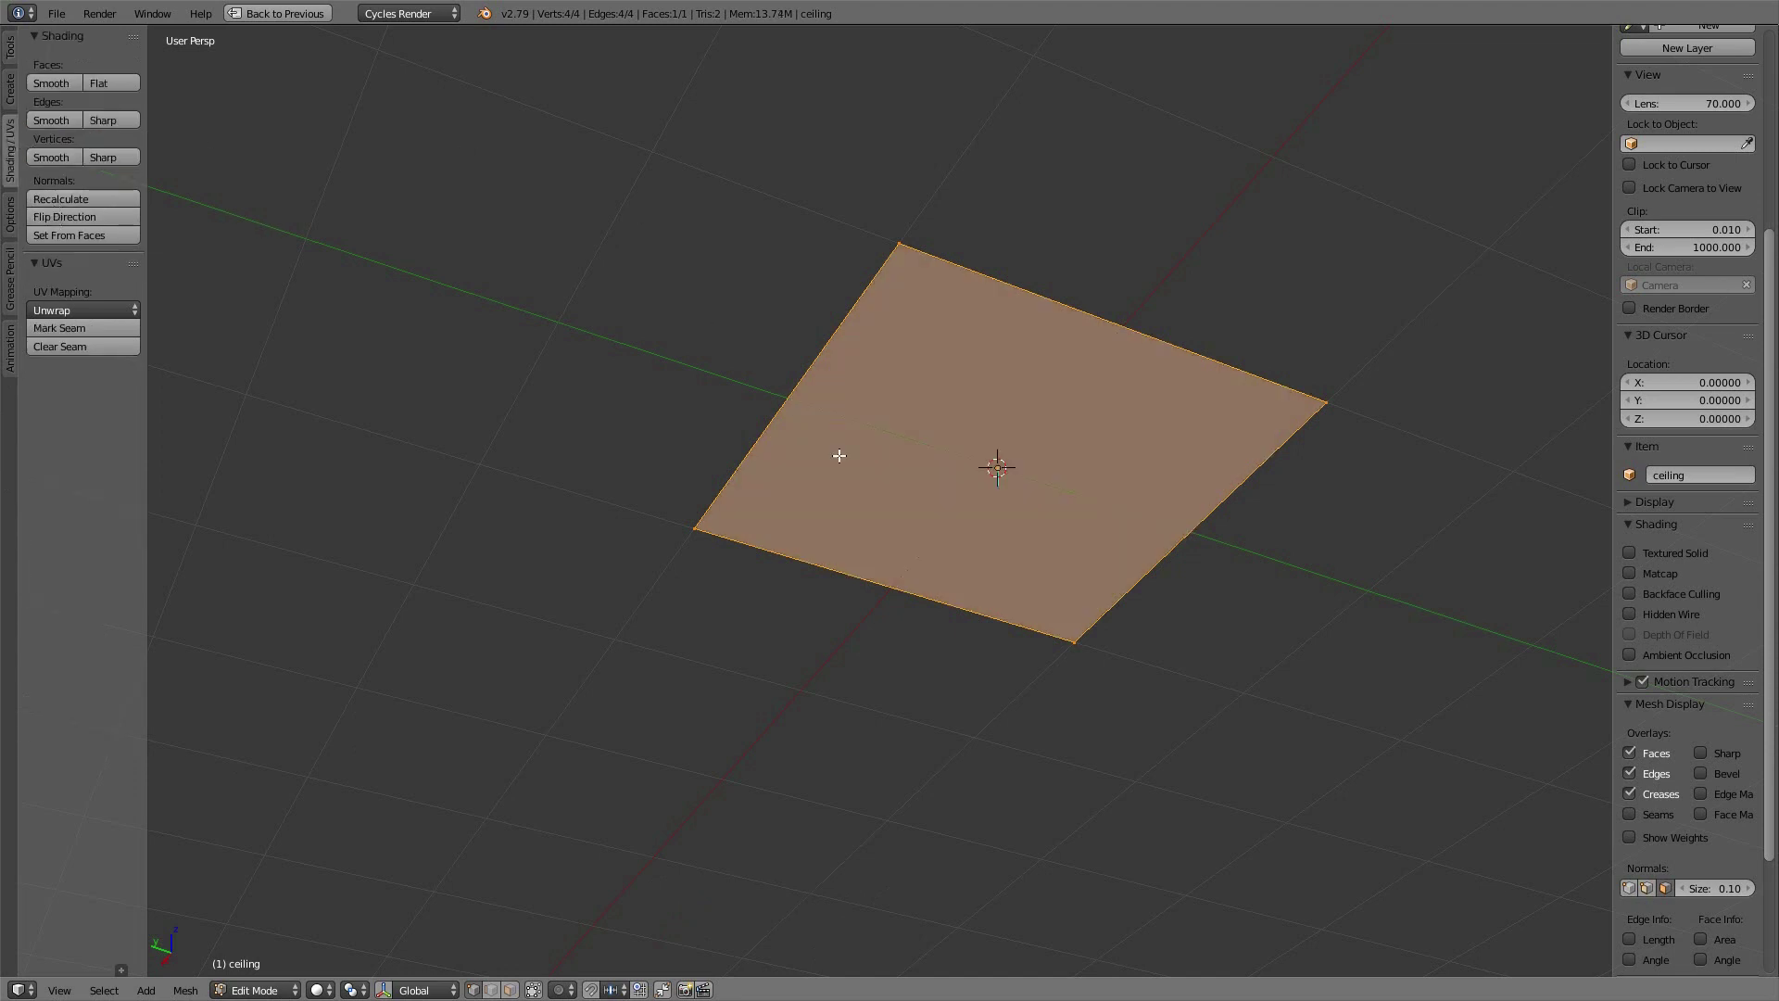
{"action": "mouse_move", "coordinate": [993, 484]}
{"action": "middle_mouse_down"}
{"action": "mouse_move", "coordinate": [853, 487]}
{"action": "mouse_move", "coordinate": [977, 476]}
{"action": "mouse_move", "coordinate": [989, 501]}
{"action": "middle_mouse_up"}
{"action": "scroll", "coordinate": [982, 493], "scroll_direction": "down", "scroll_amount": 5}
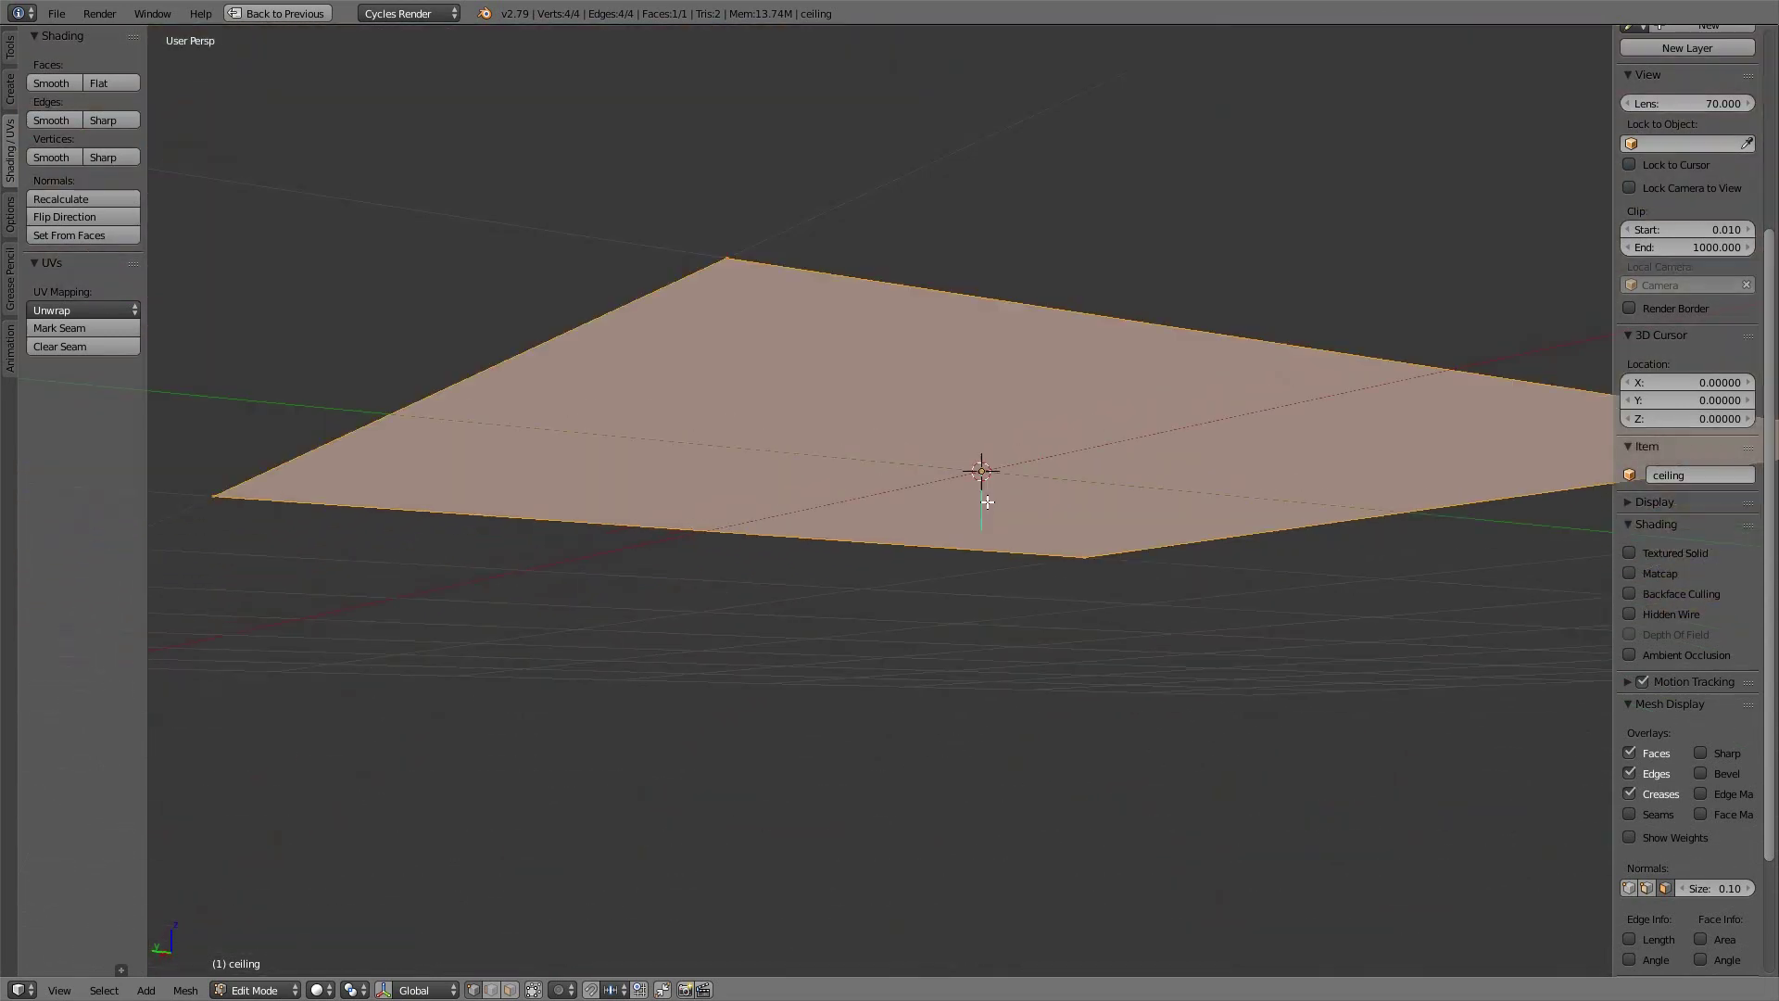
{"action": "scroll", "coordinate": [982, 502], "scroll_direction": "up", "scroll_amount": 4}
{"action": "scroll", "coordinate": [984, 501], "scroll_direction": "down", "scroll_amount": 2}
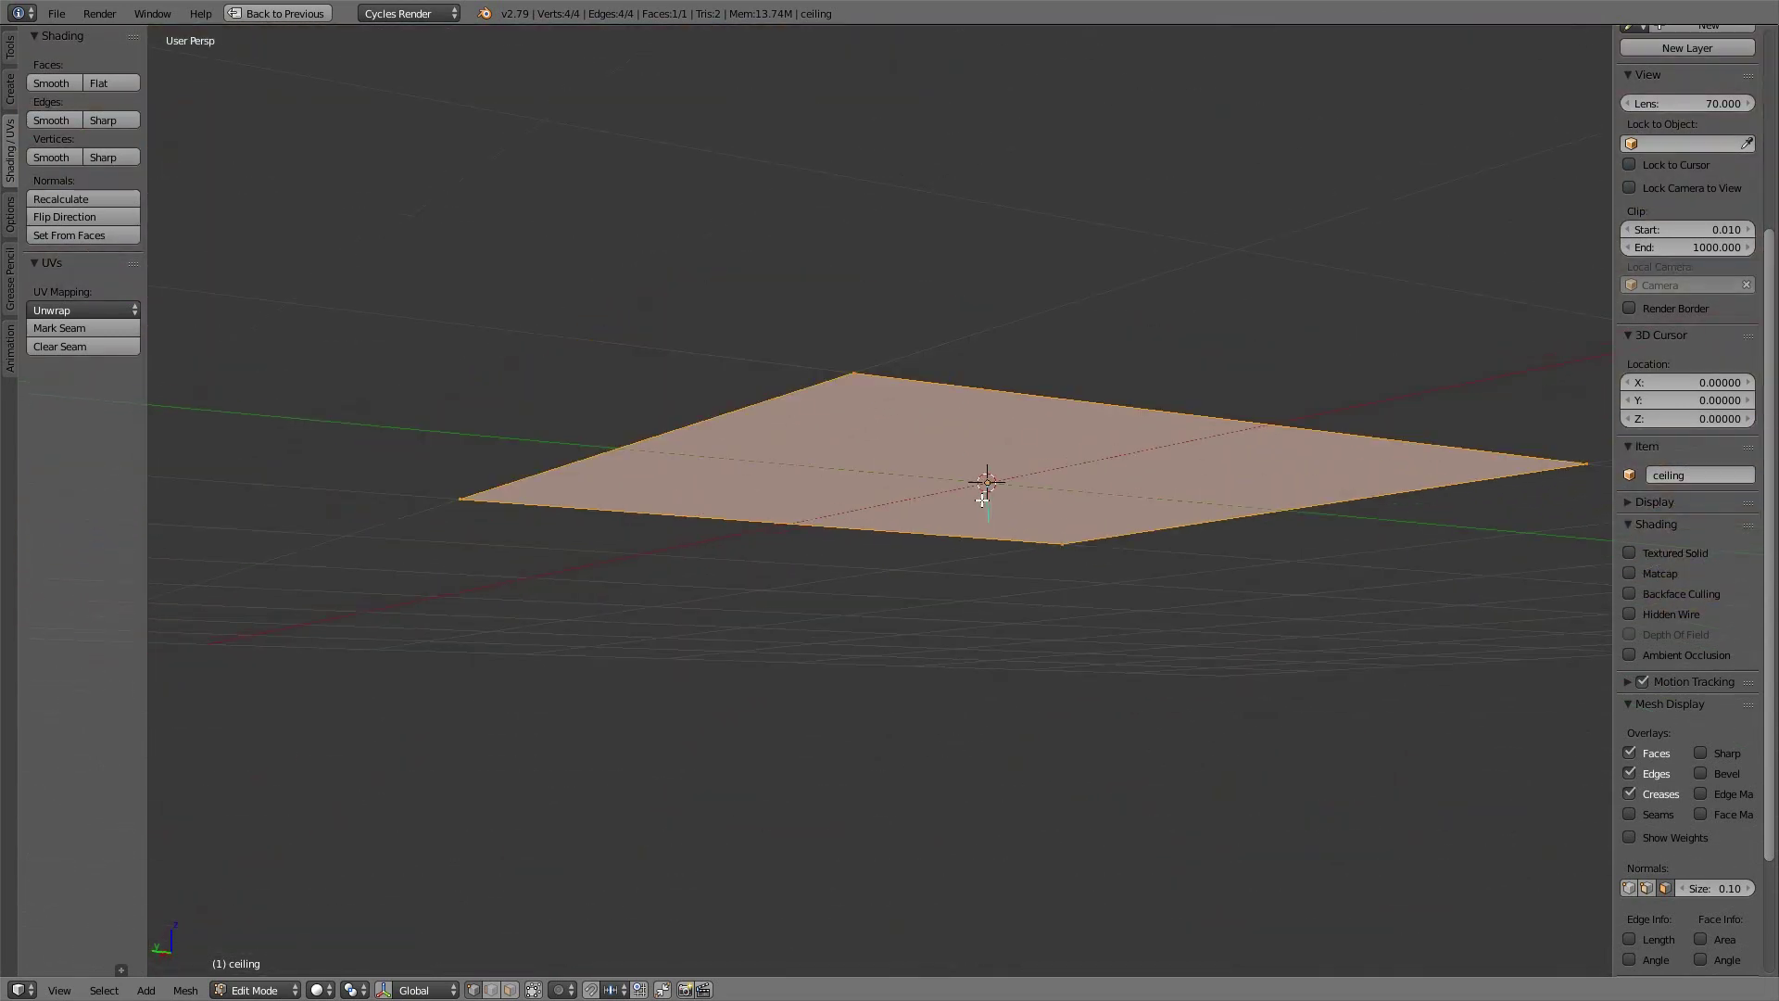
Return to Object Mode, hide the side panels, and restore the normal layout
{"action": "key", "text": "Tab"}
{"action": "key", "text": "t"}
{"action": "key", "text": "n"}
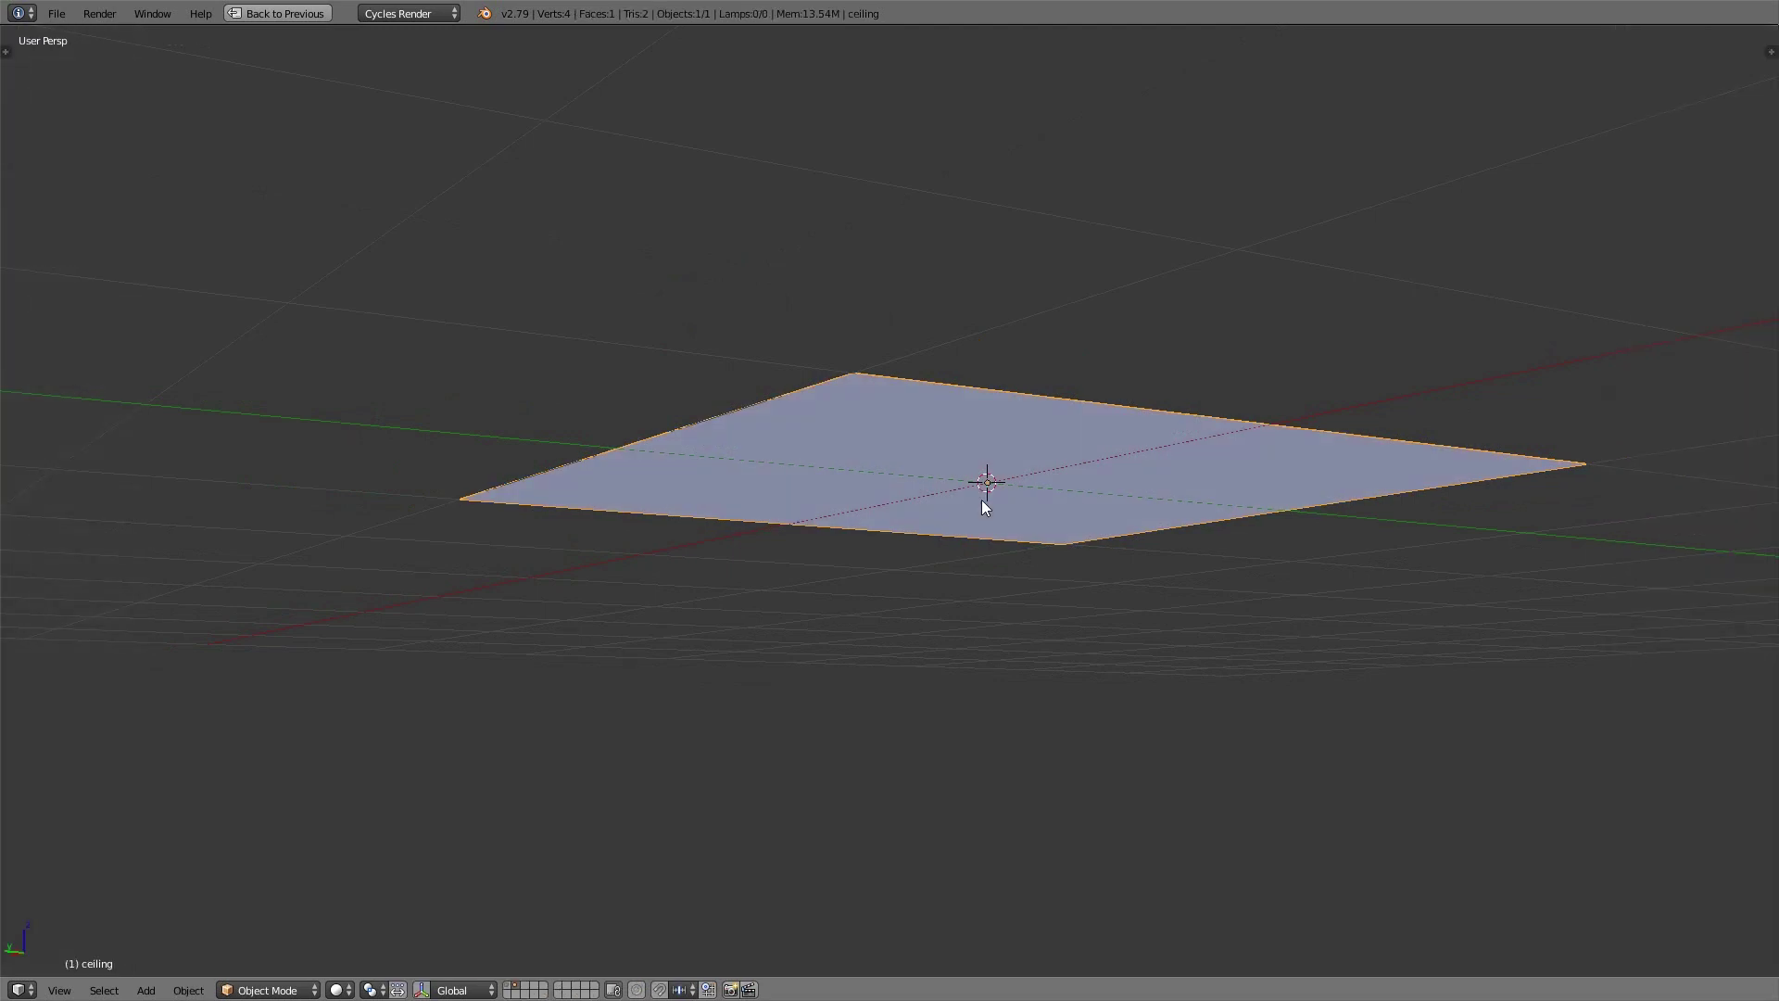
{"action": "key", "text": "shift+space"}
{"action": "mouse_move", "coordinate": [1550, 205]}
{"action": "middle_mouse_down"}
{"action": "mouse_move", "coordinate": [1548, 176]}
{"action": "mouse_move", "coordinate": [1537, 199]}
{"action": "middle_mouse_up"}
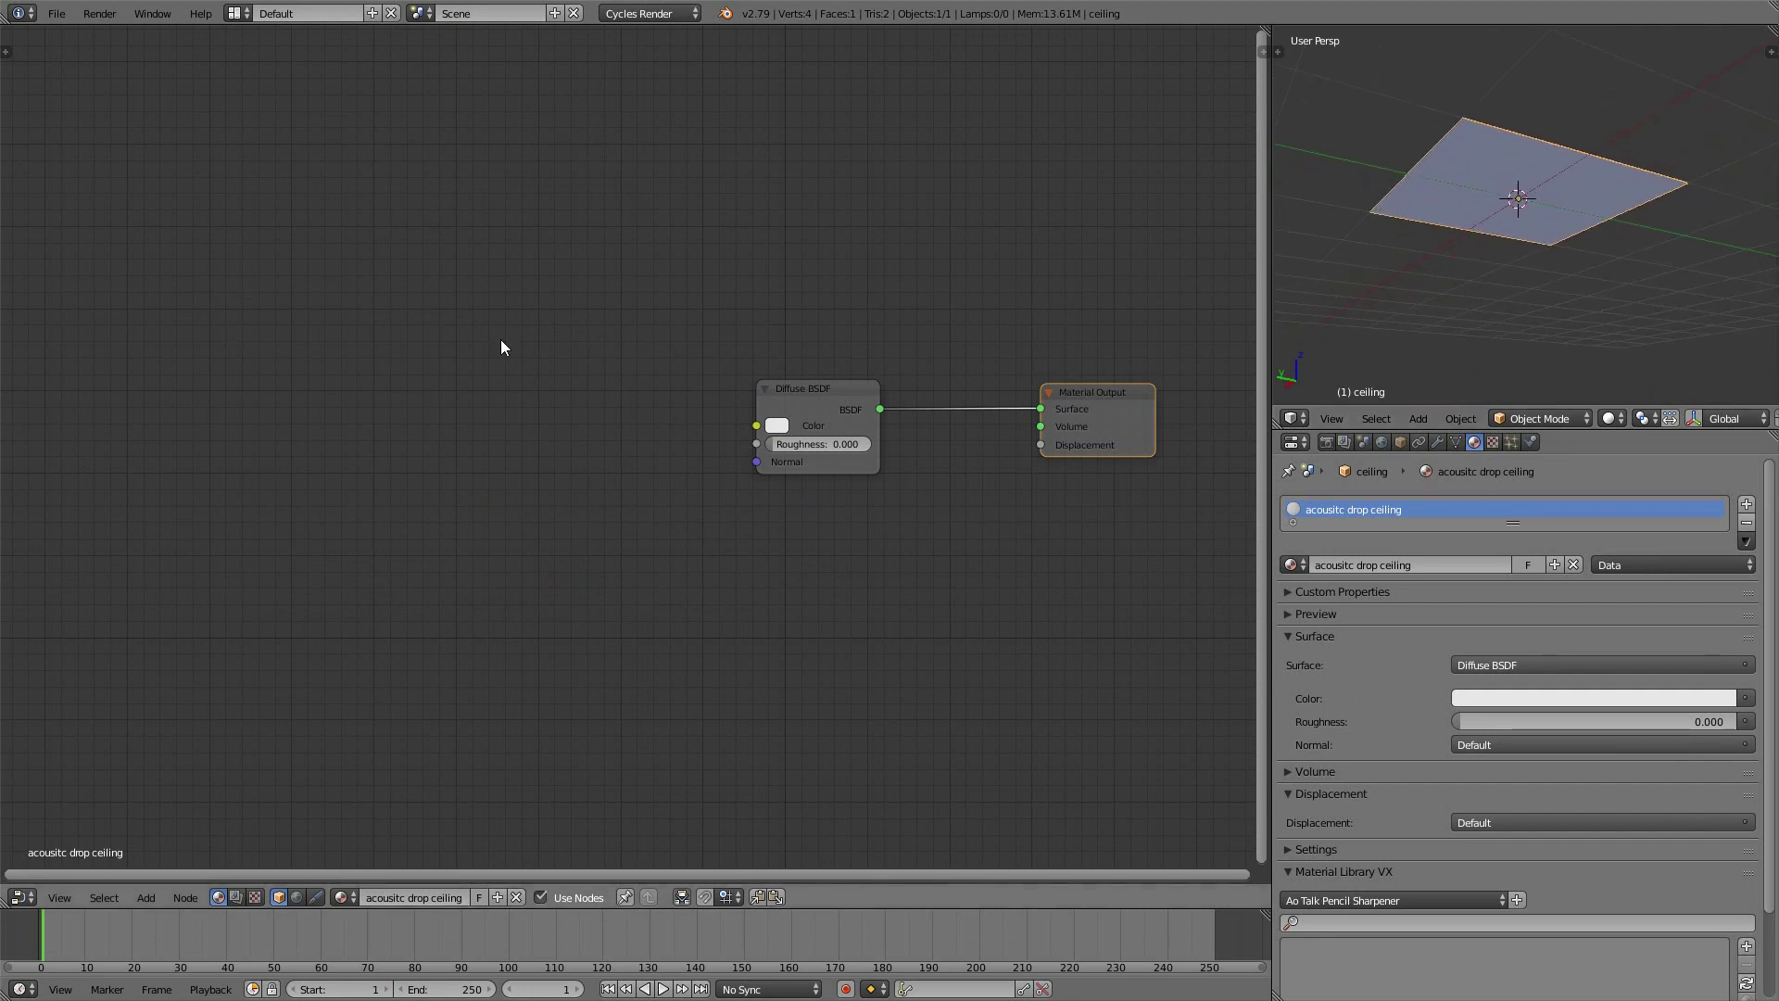
{"action": "middle_click_drag", "start_coordinate": [500, 347], "coordinate": [552, 342]}
{"action": "left_click", "coordinate": [55, 13]}
{"action": "mouse_move", "coordinate": [91, 282]}
{"action": "left_click", "coordinate": [99, 221]}
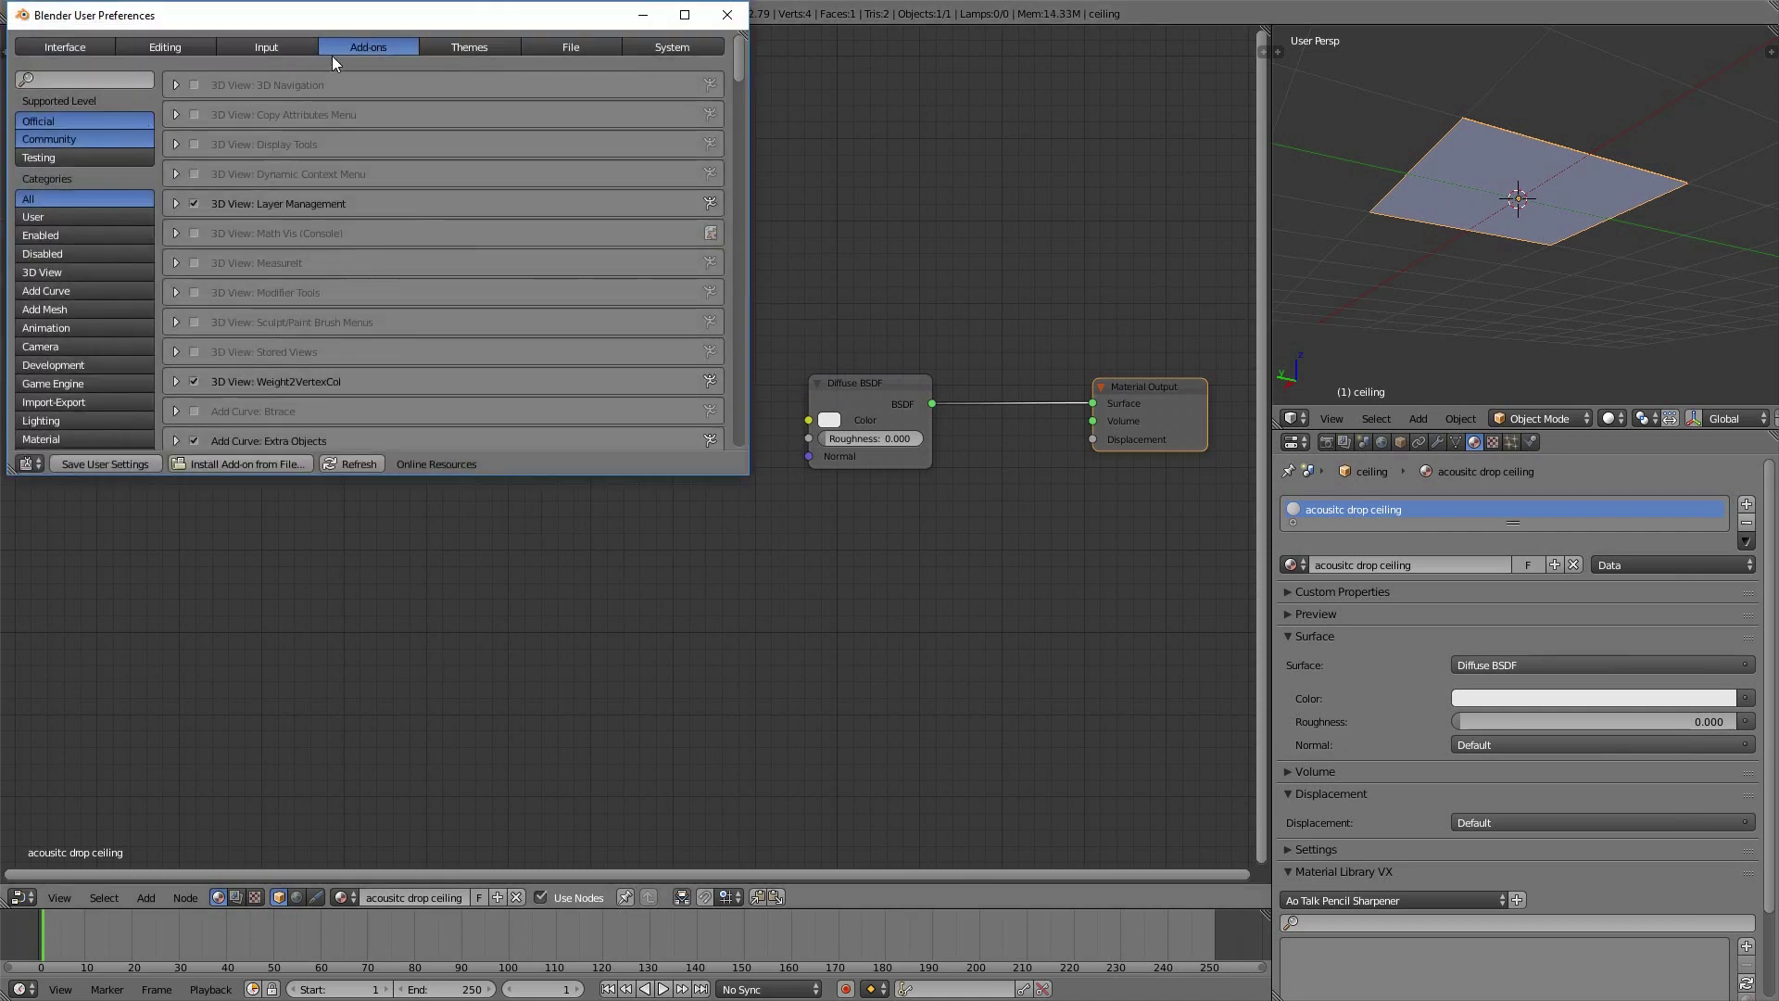
{"action": "left_click", "coordinate": [89, 80]}
{"action": "type", "text": "node"}
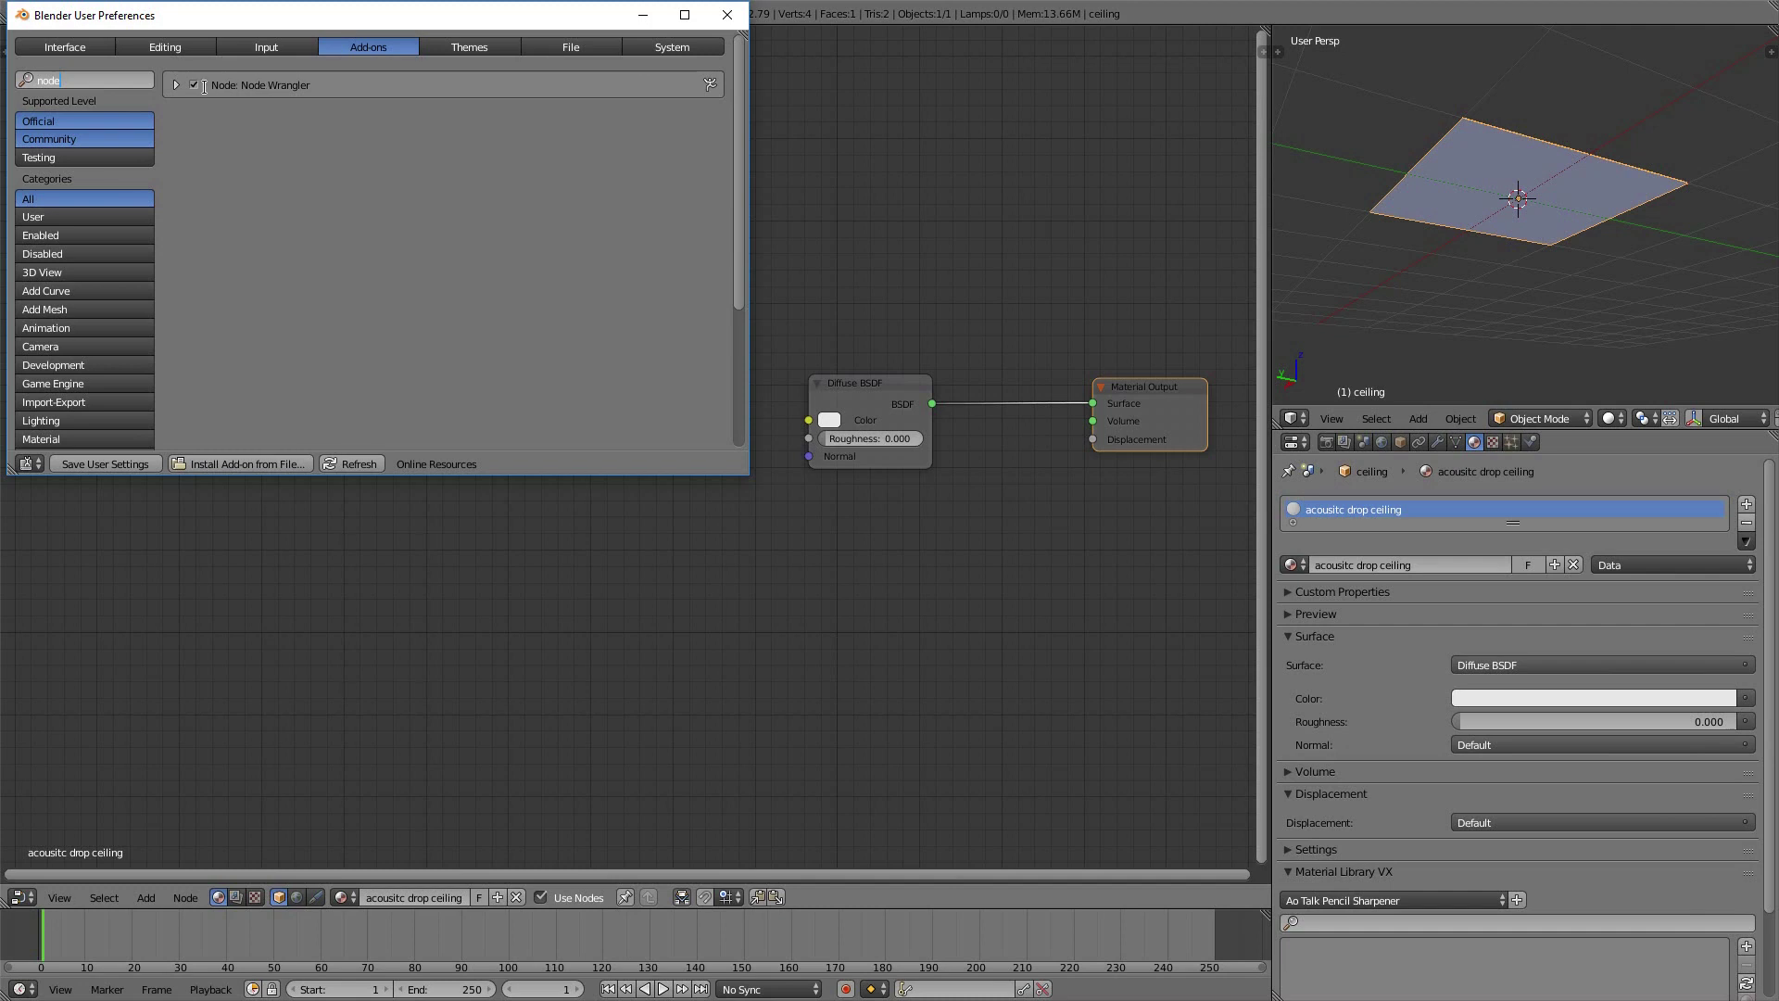
{"action": "left_click", "coordinate": [723, 13]}
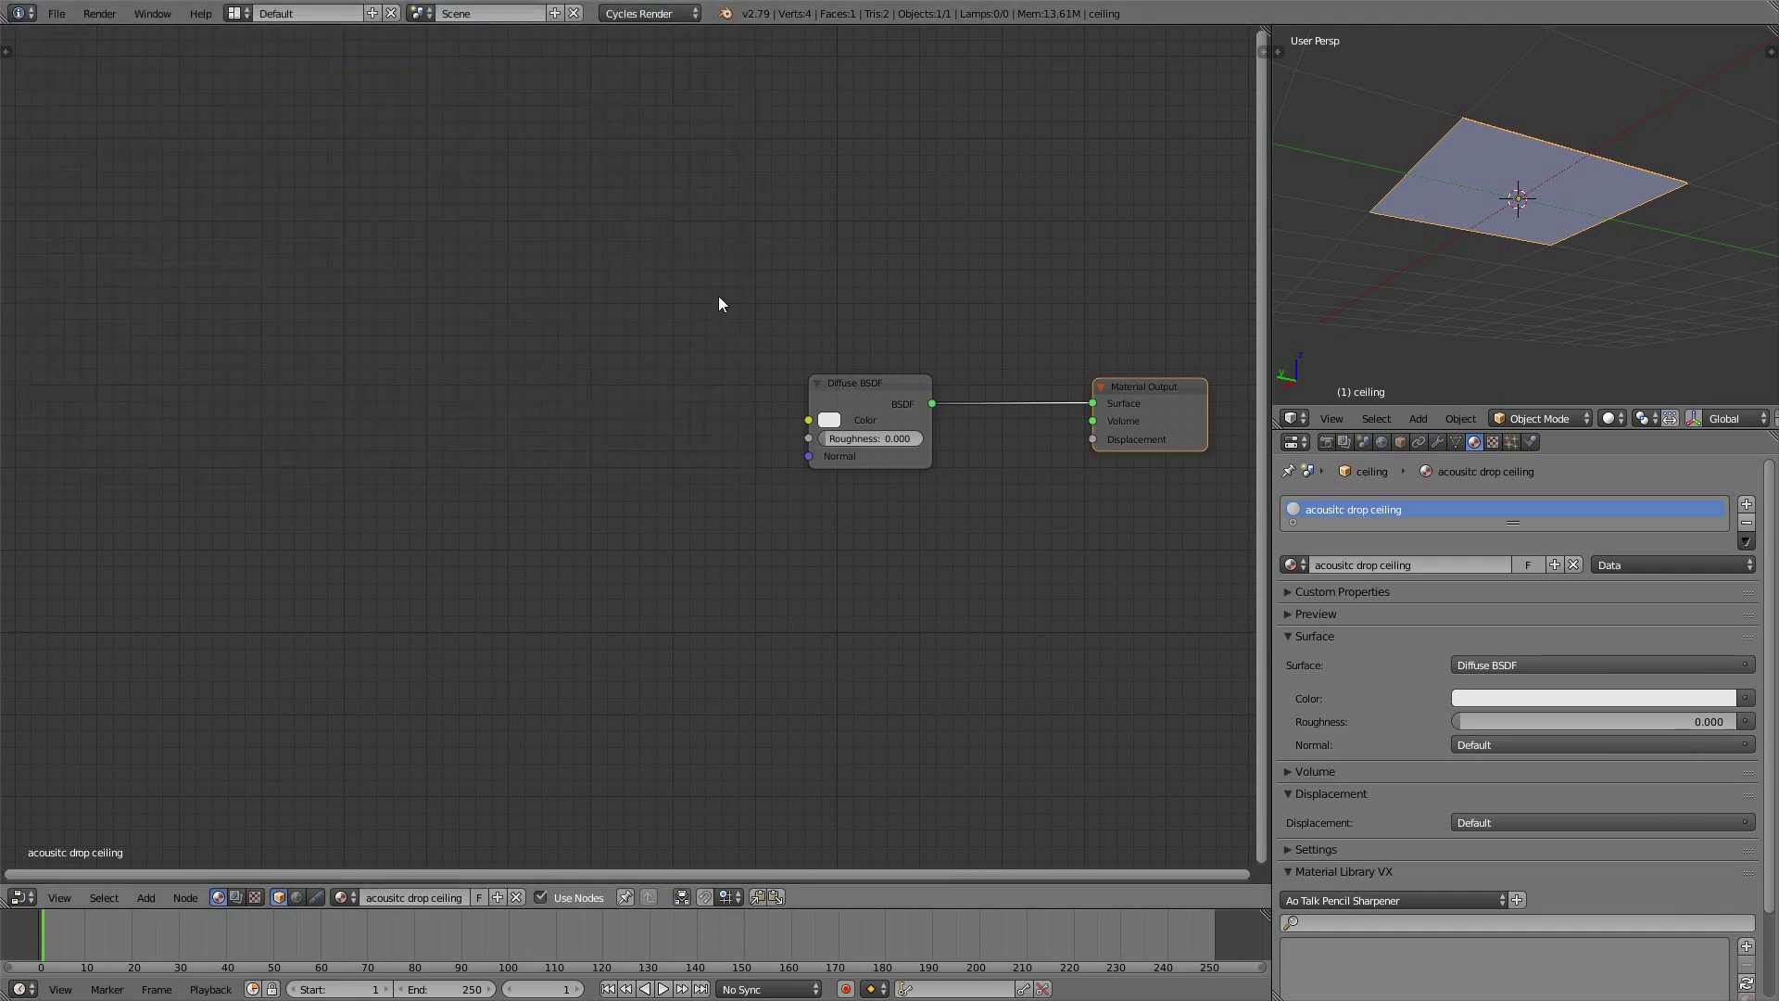
Add a Brick Texture node and link its Color into the Diffuse BSDF Color
{"action": "left_click", "coordinate": [855, 382]}
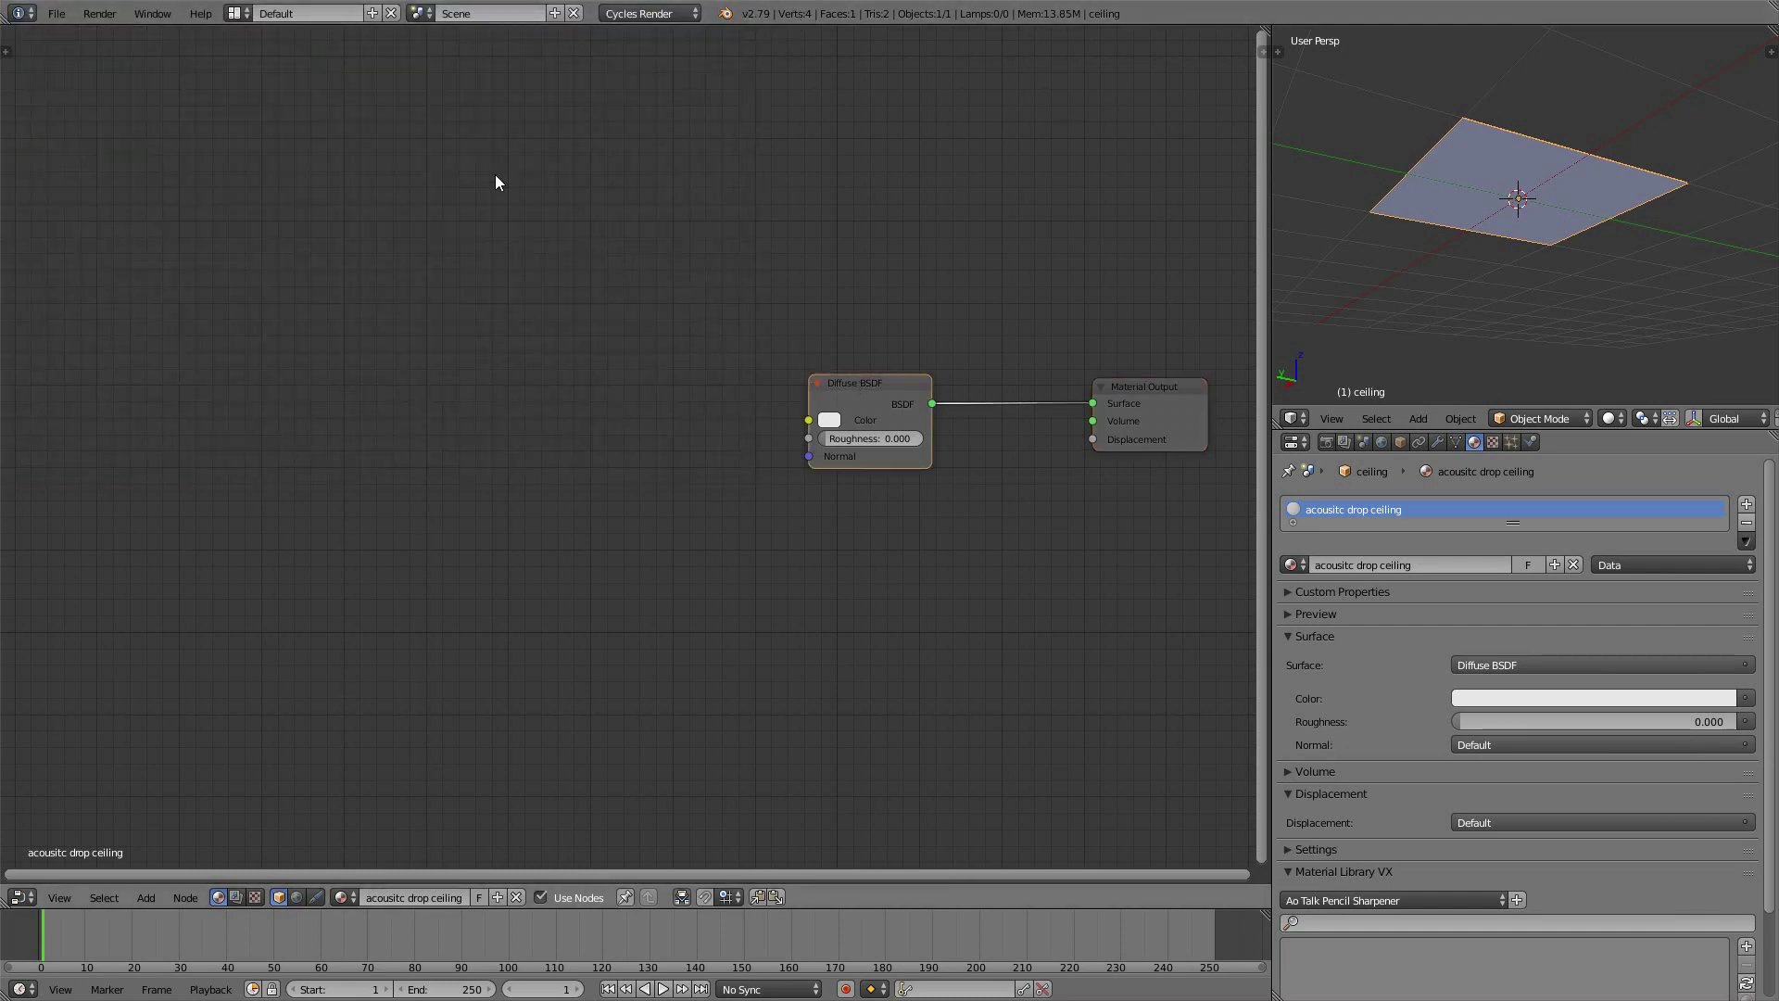
{"action": "key", "text": "shift+a"}
{"action": "mouse_move", "coordinate": [479, 256]}
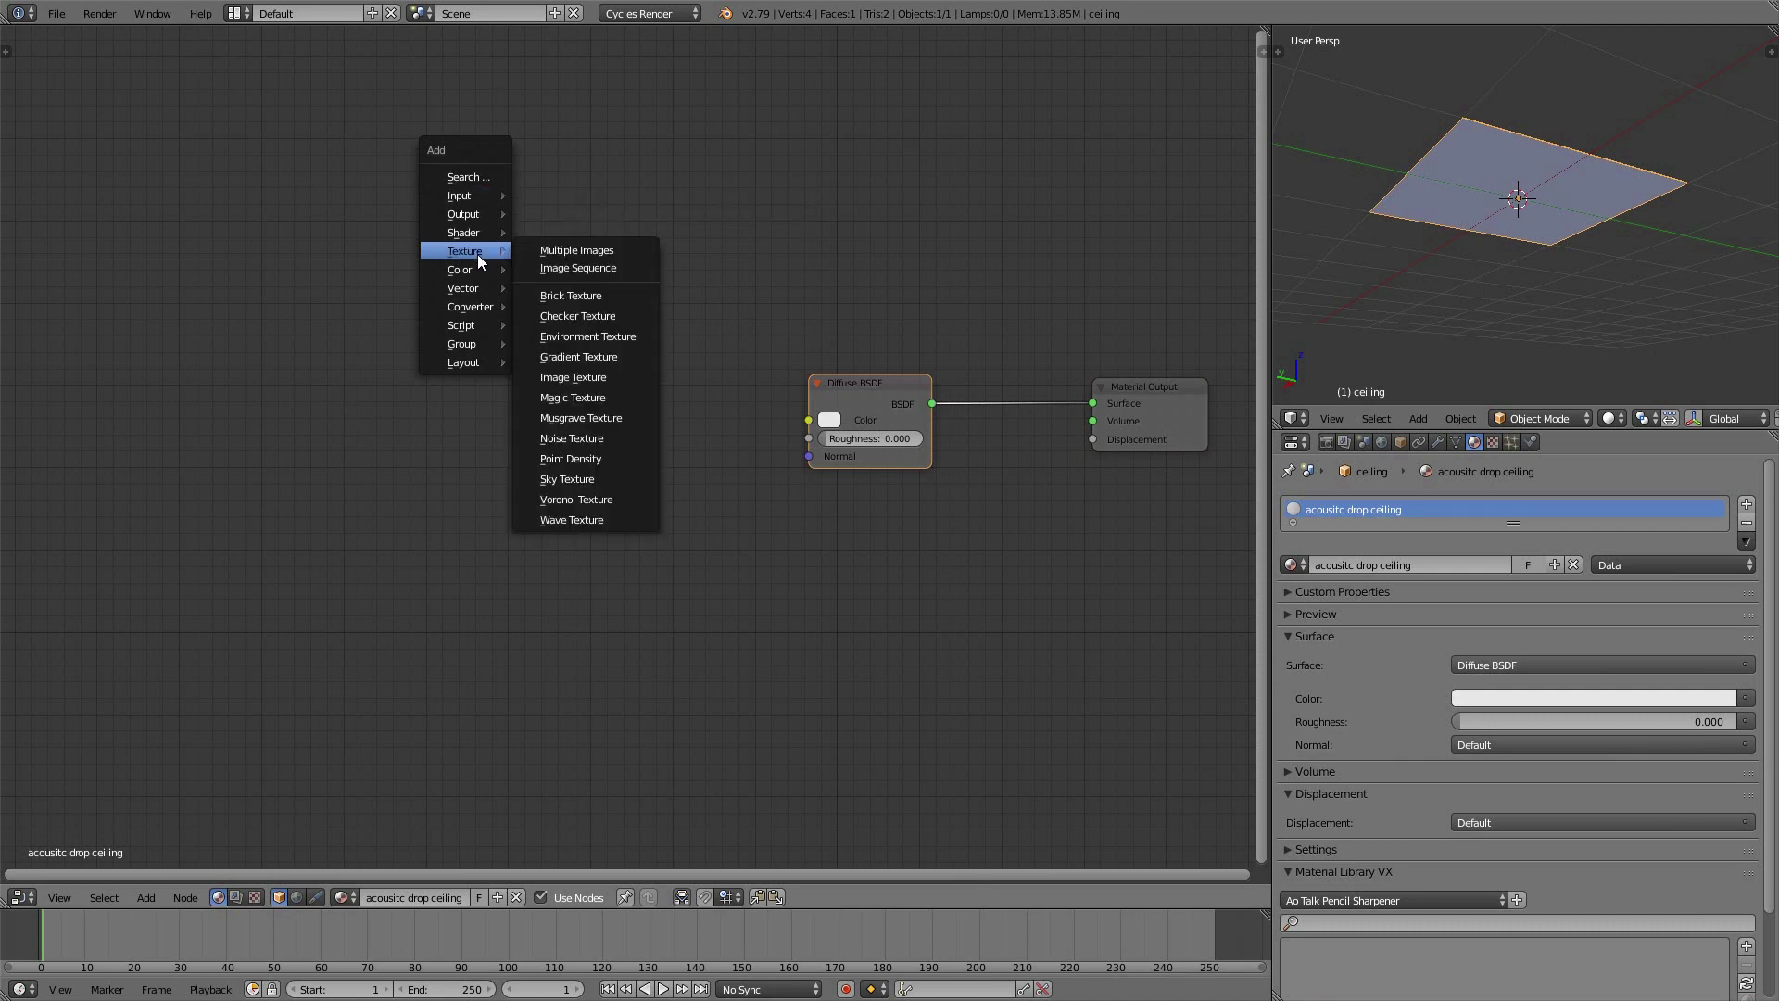
{"action": "left_click", "coordinate": [565, 293]}
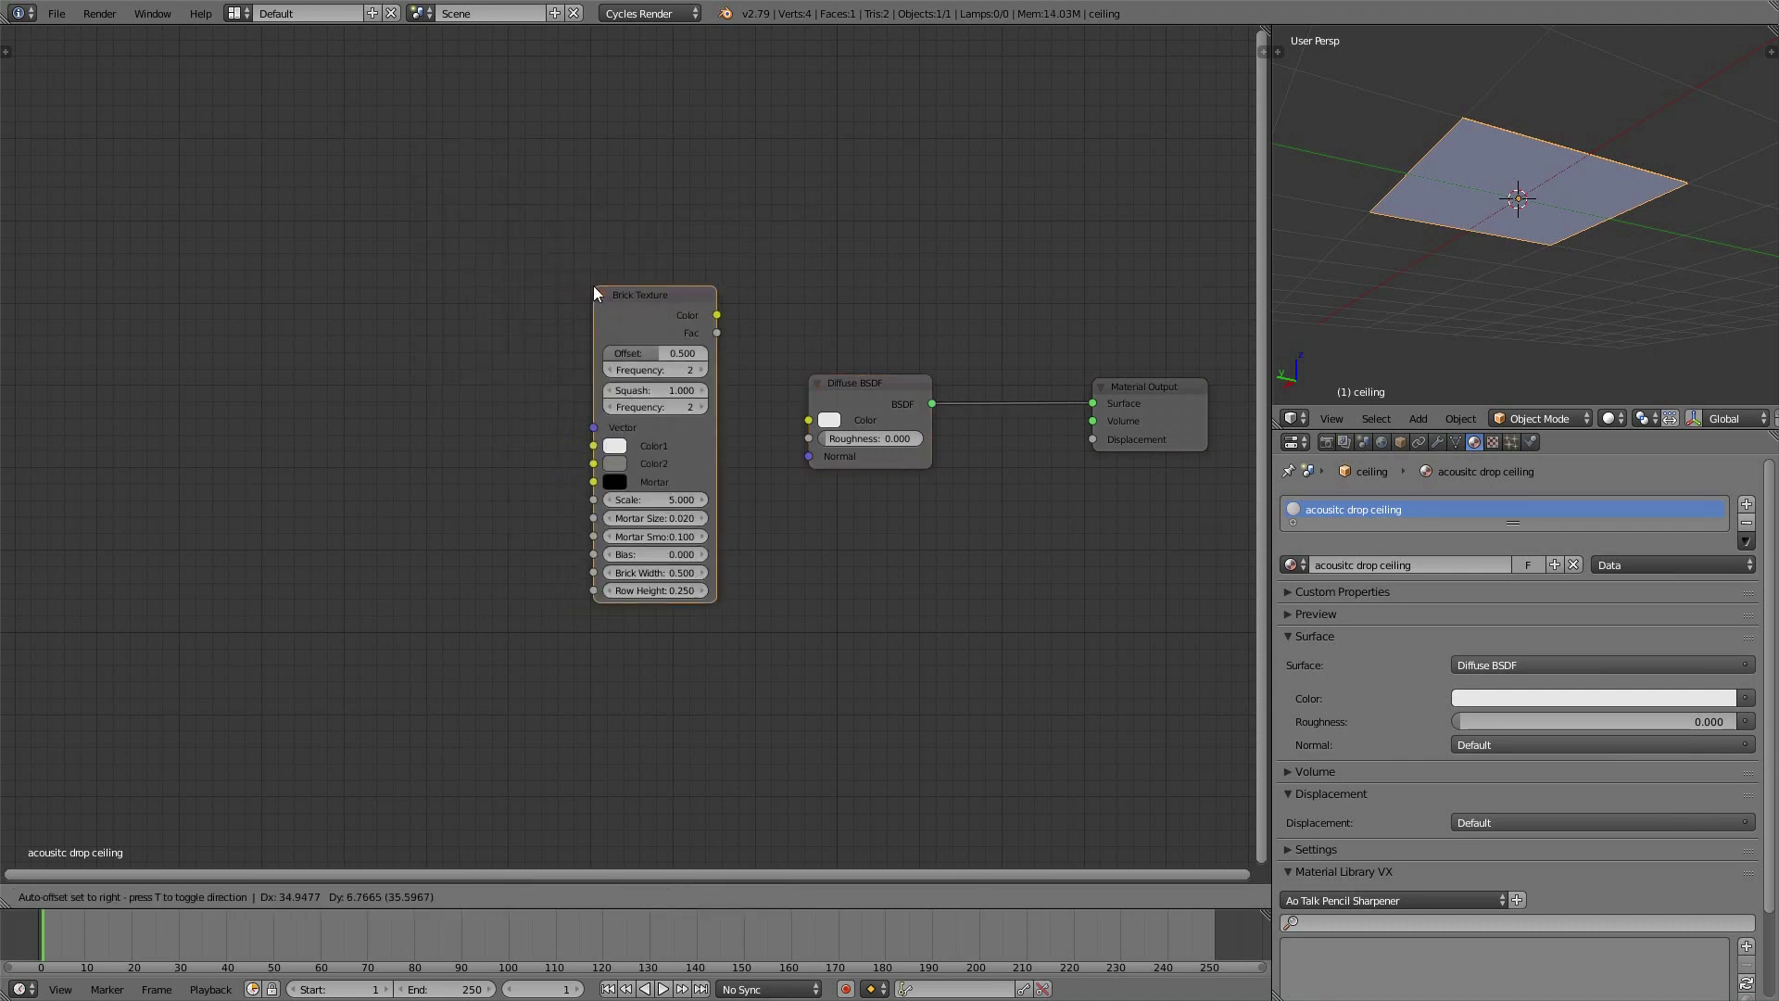
{"action": "left_click", "coordinate": [525, 288]}
{"action": "left_click_drag", "start_coordinate": [649, 312], "coordinate": [806, 421]}
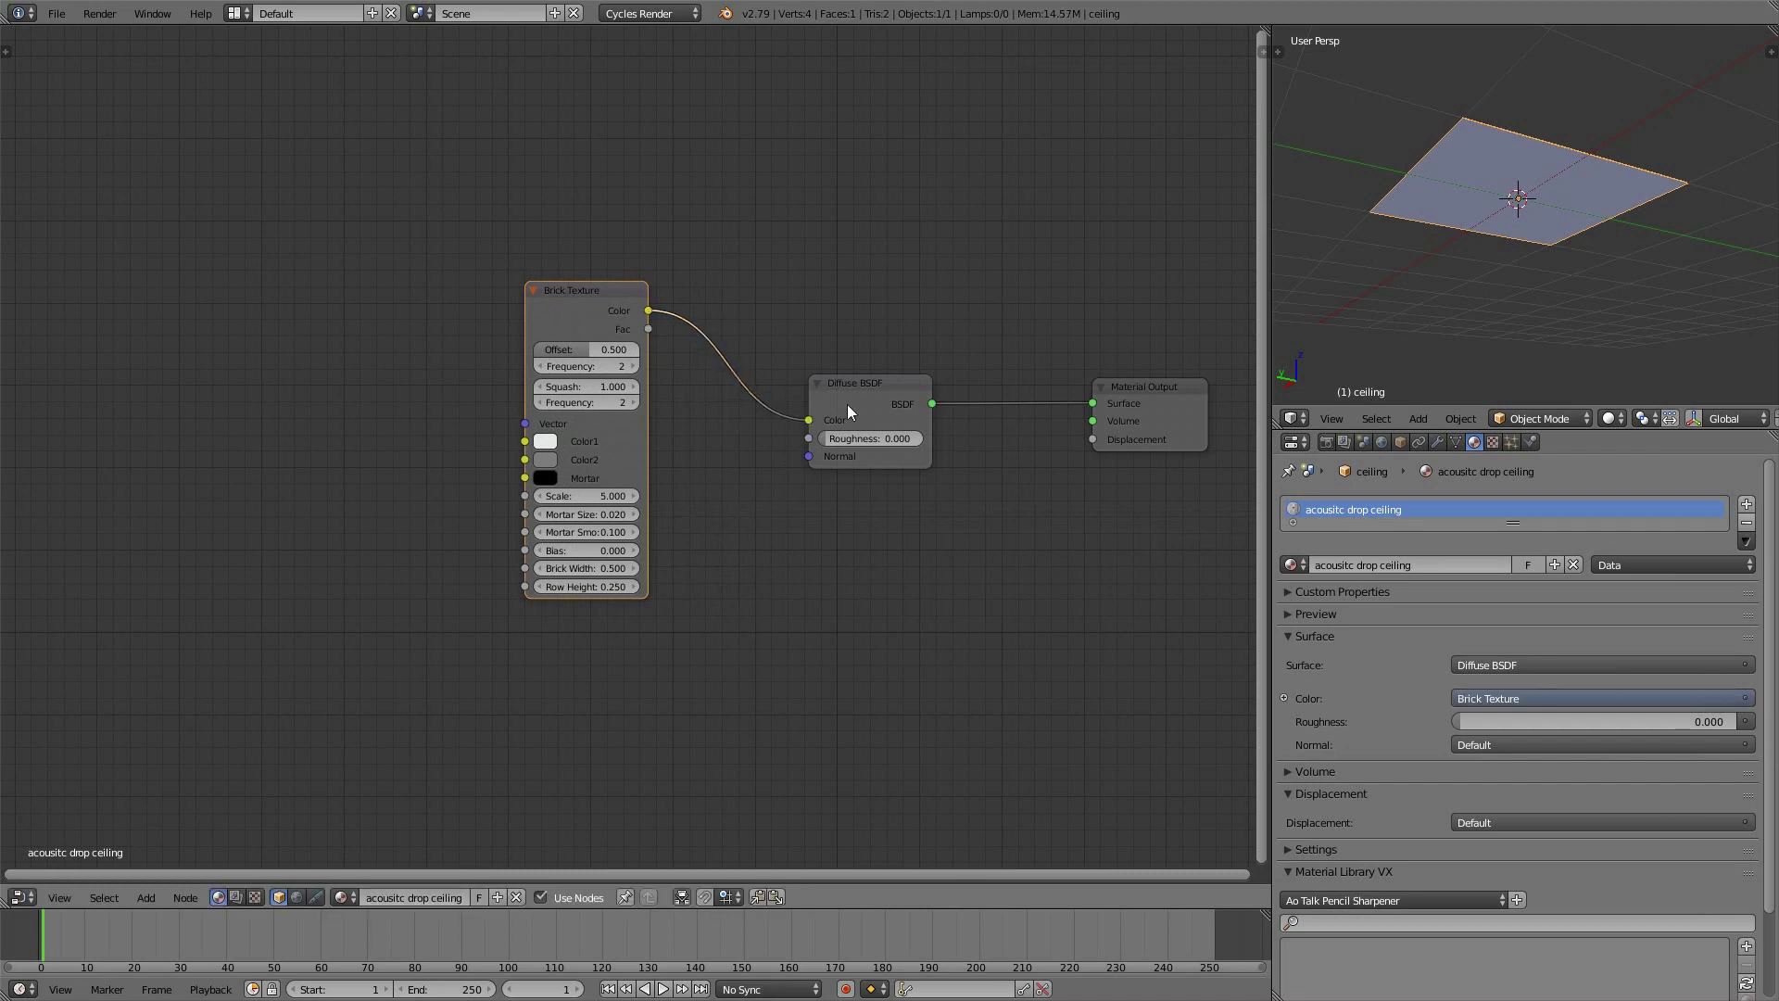
Set viewport shading to Material to see the bricks on the plane
{"action": "left_click", "coordinate": [1610, 420]}
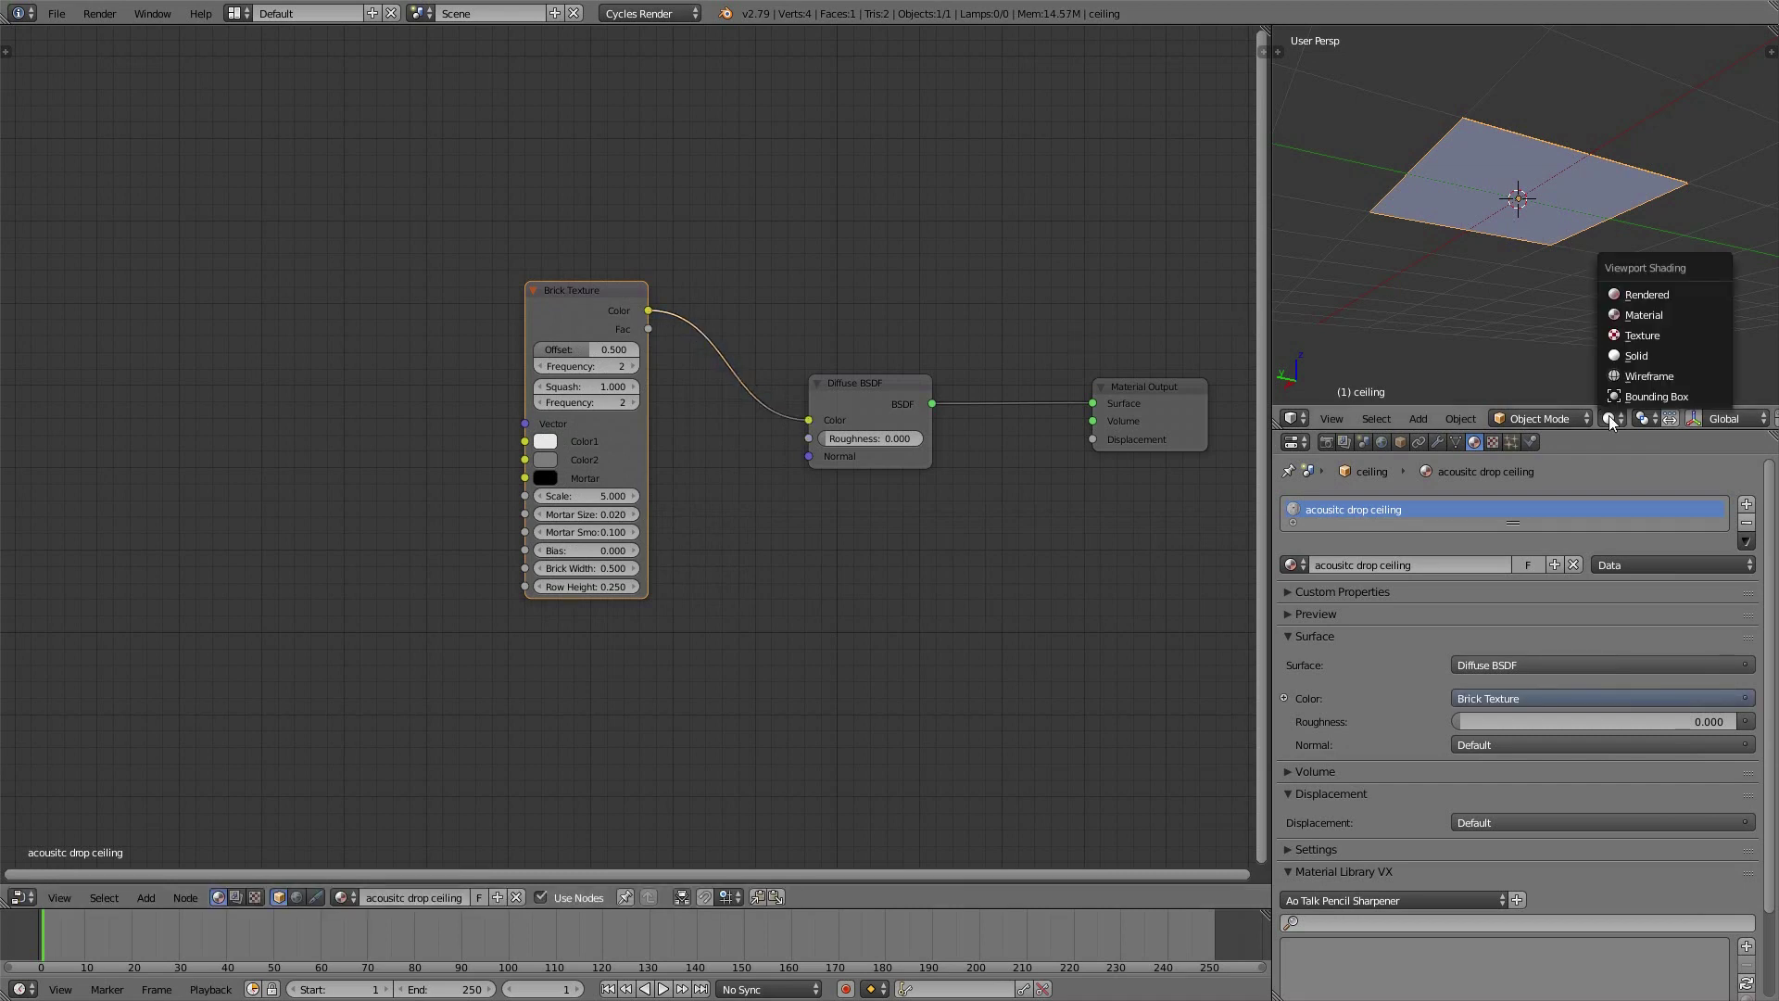
{"action": "left_click", "coordinate": [1634, 322]}
{"action": "mouse_move", "coordinate": [1616, 297]}
{"action": "middle_mouse_down"}
{"action": "mouse_move", "coordinate": [1601, 309]}
{"action": "mouse_move", "coordinate": [1639, 365]}
{"action": "mouse_move", "coordinate": [1661, 47]}
{"action": "mouse_move", "coordinate": [1642, 72]}
{"action": "middle_mouse_up"}
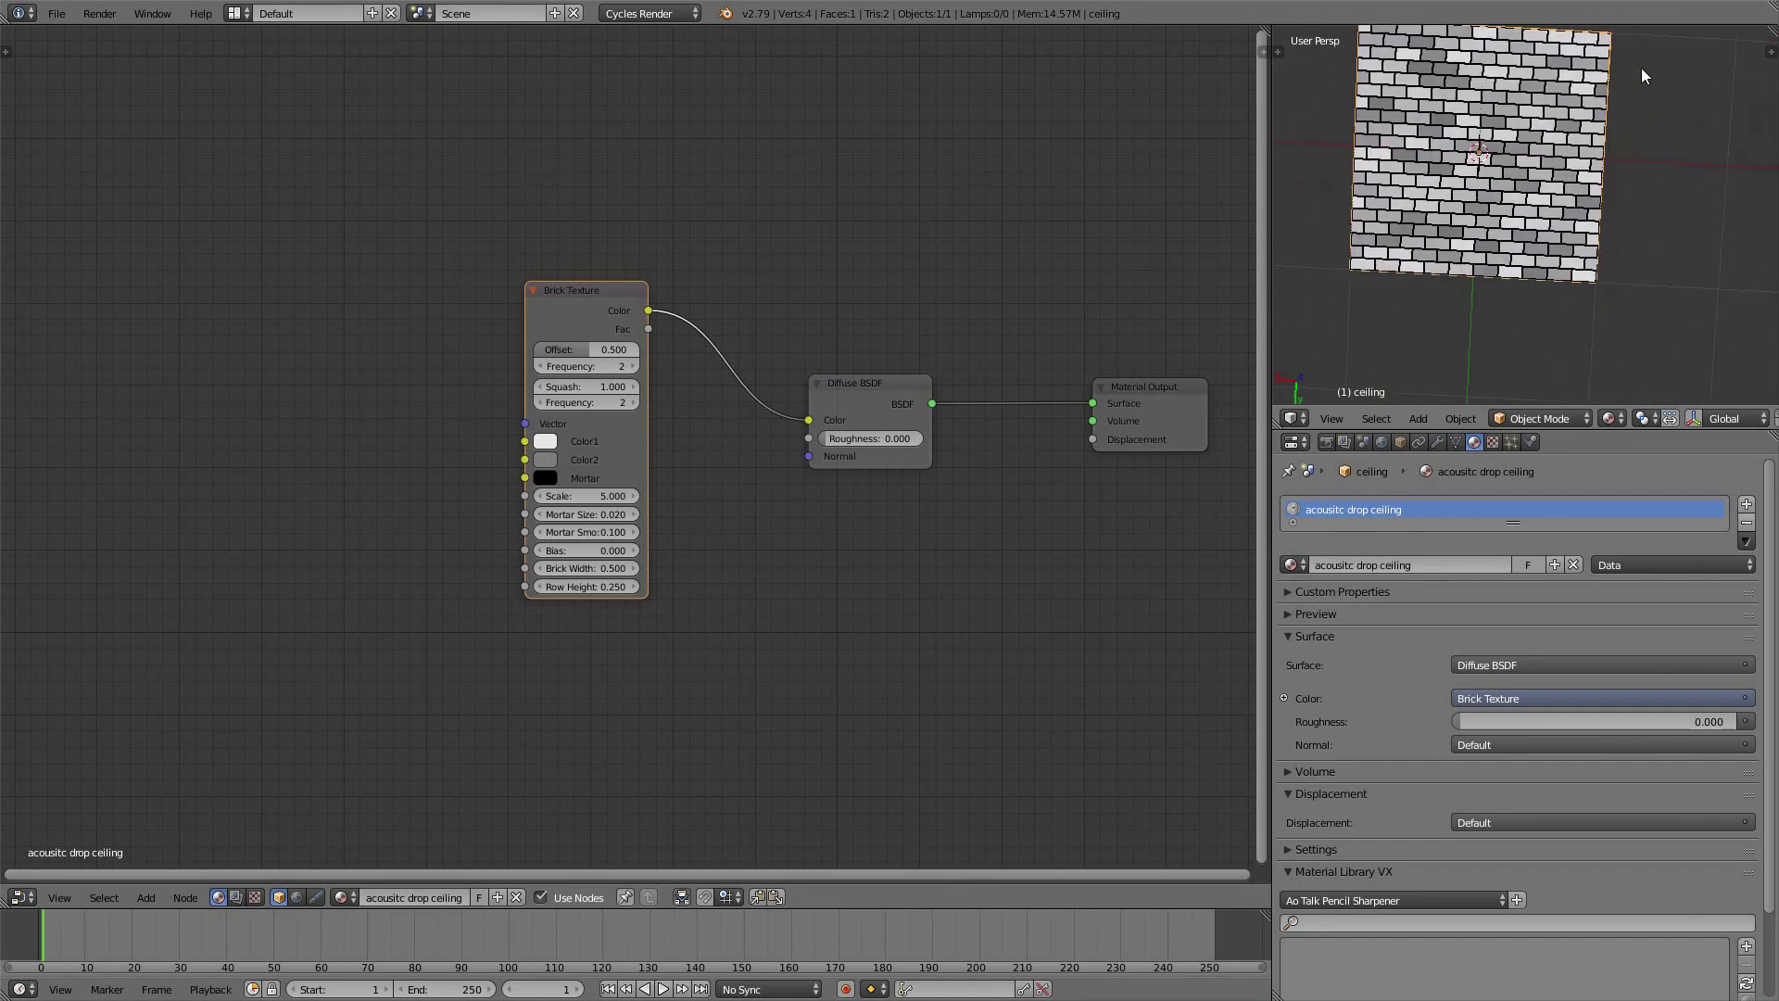
{"action": "key", "text": "KP_7"}
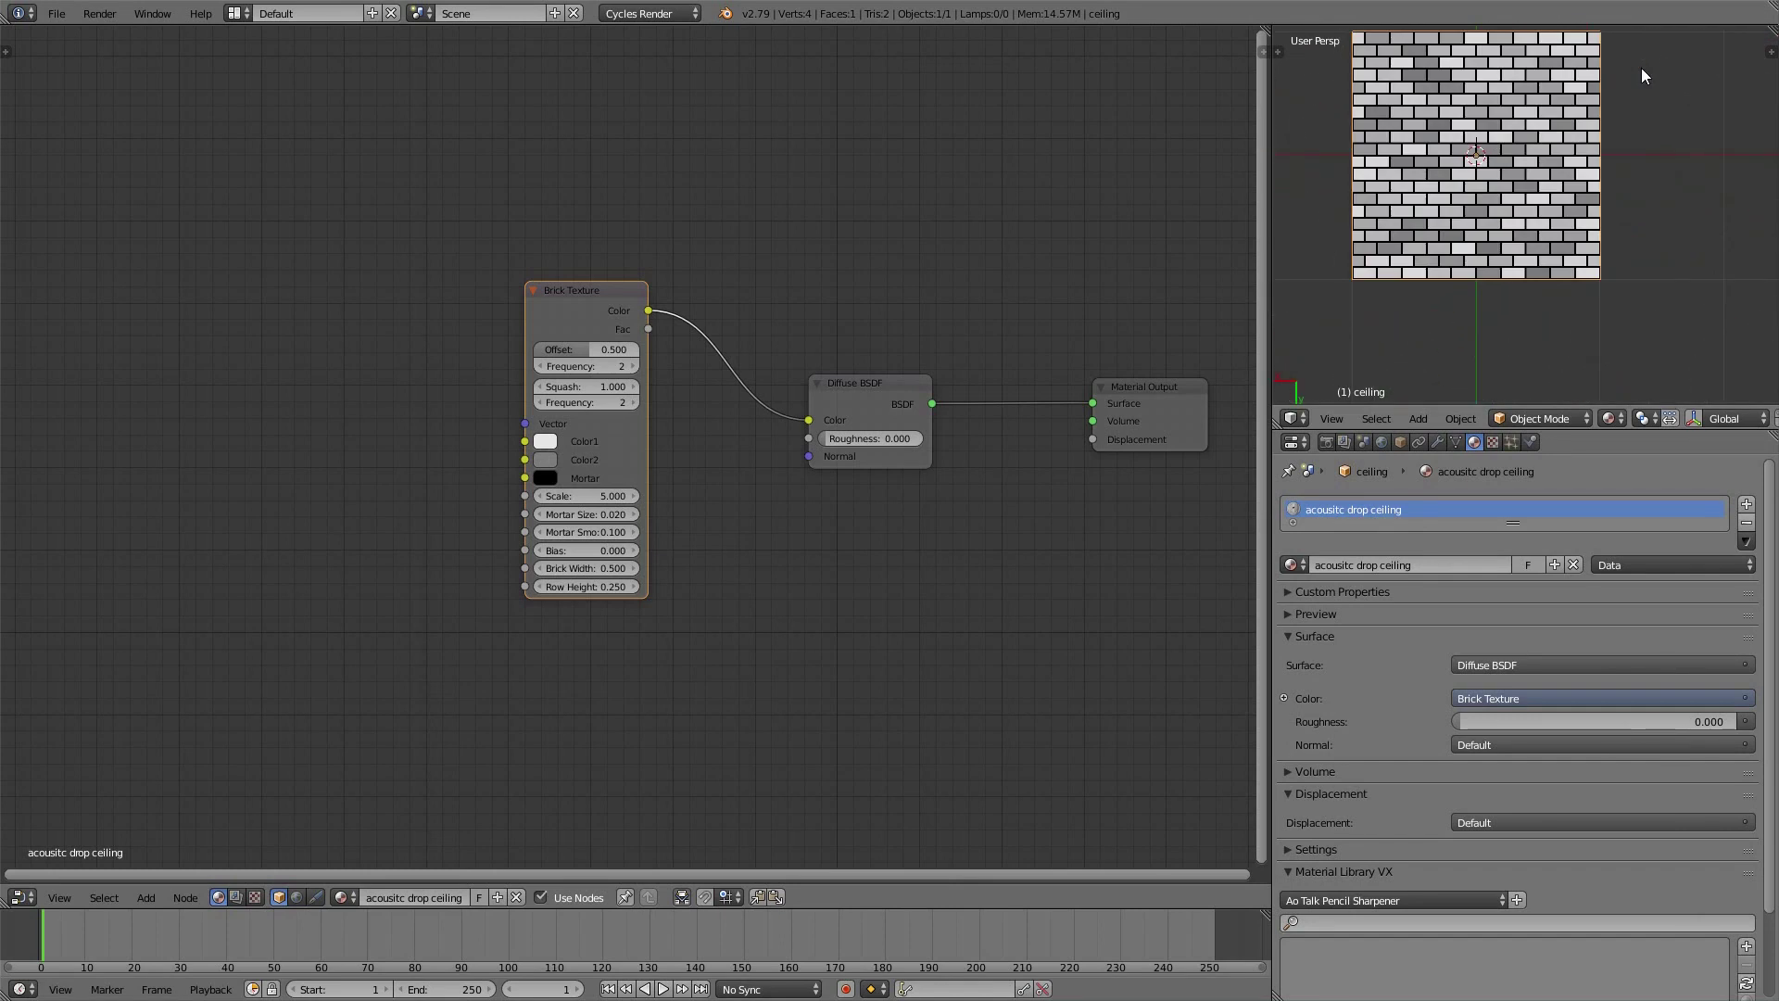
{"action": "middle_click_drag", "start_coordinate": [1488, 144], "coordinate": [1522, 186], "text": "shift"}
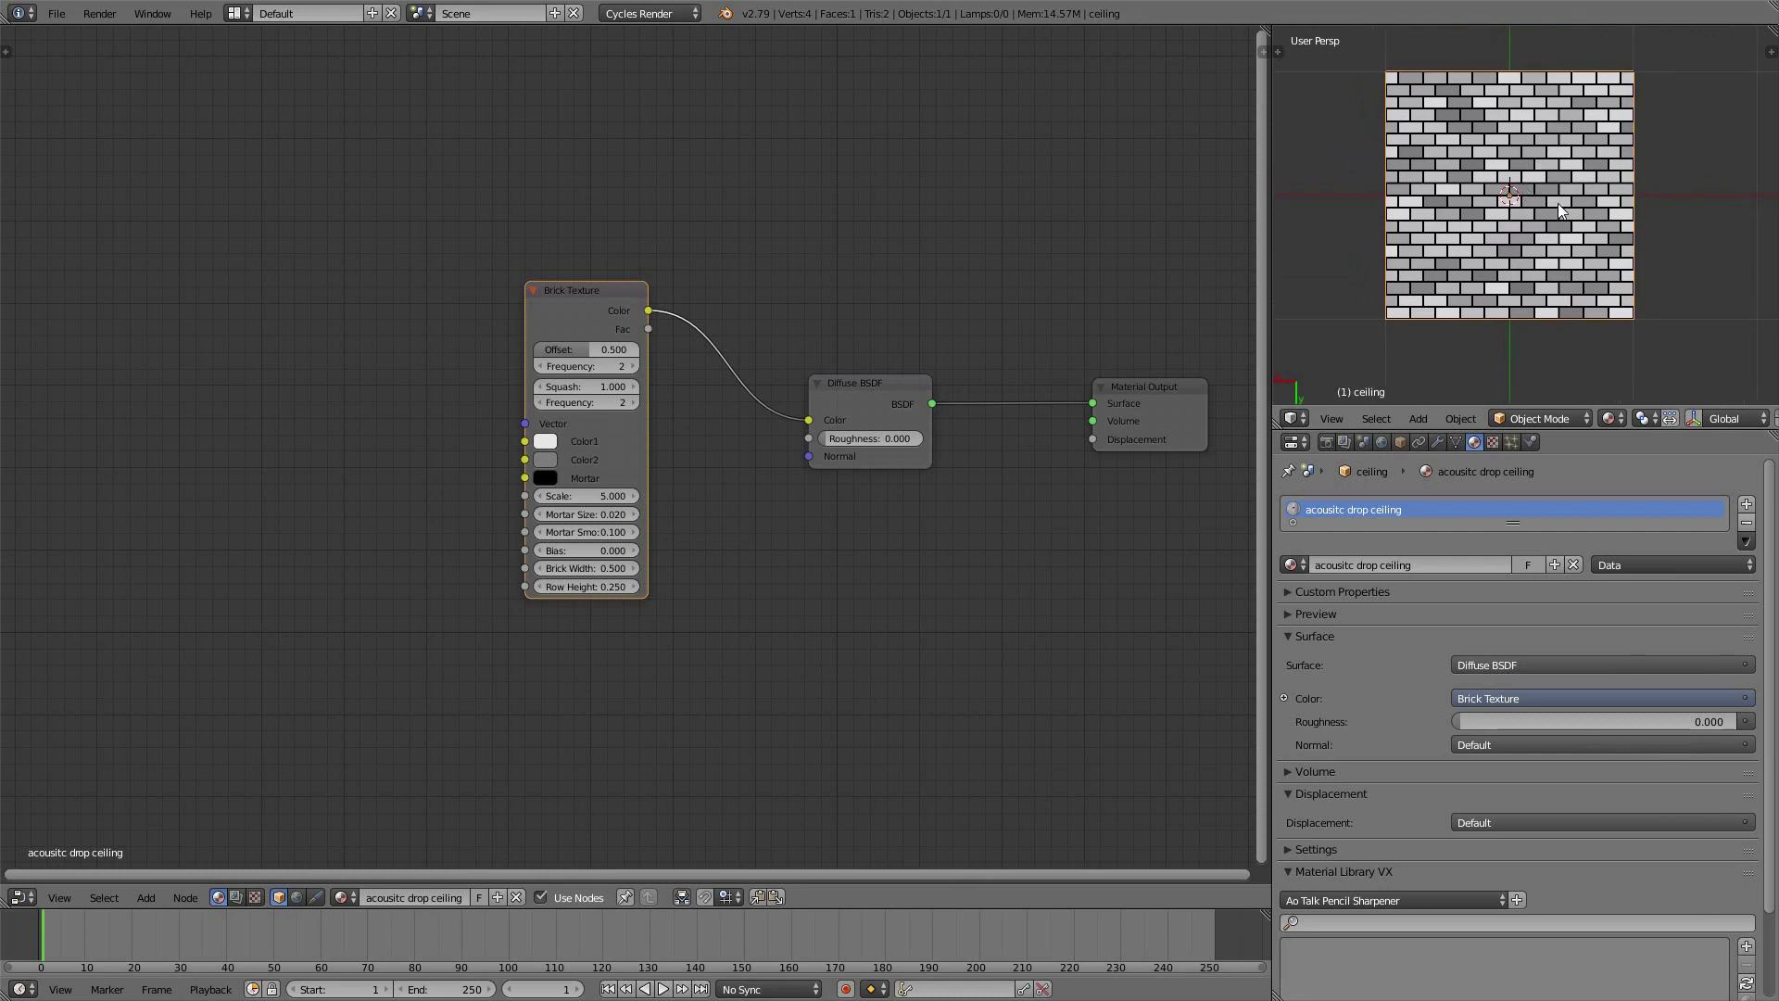
{"action": "middle_click_drag", "start_coordinate": [1556, 206], "coordinate": [1498, 40]}
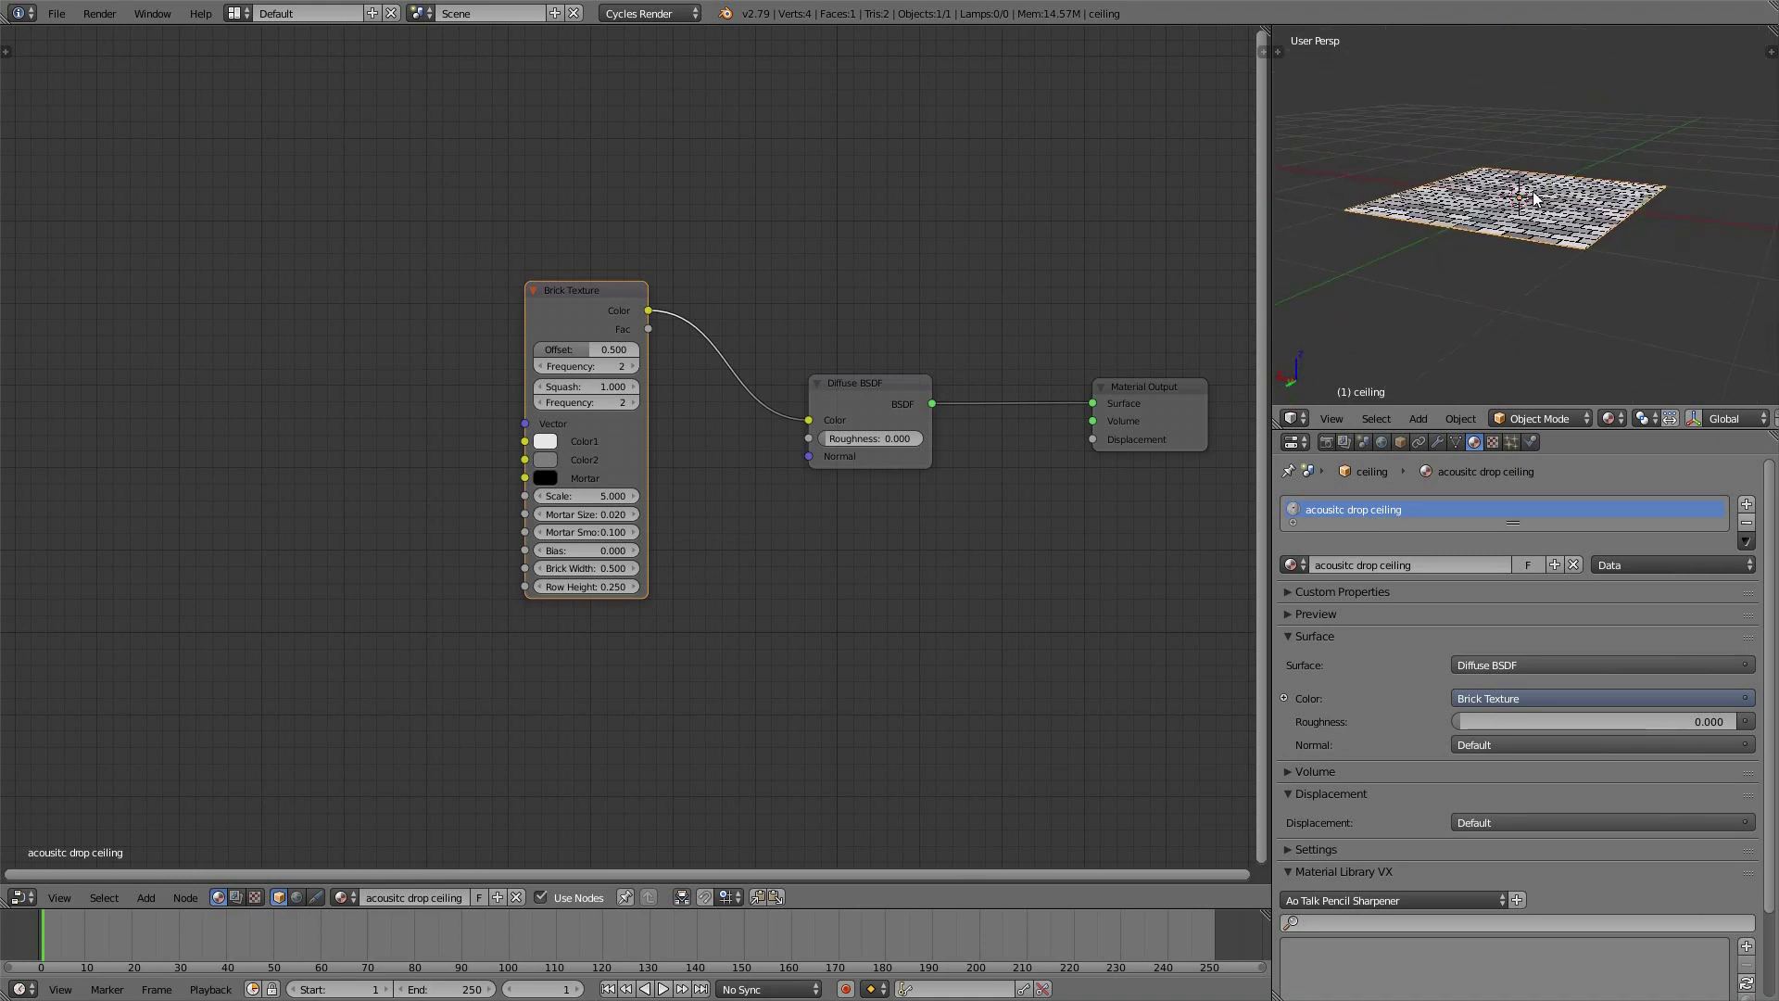
Add a test cube and assign it the acousitc drop ceiling material
{"action": "key", "text": "shift+a"}
{"action": "mouse_move", "coordinate": [1533, 192]}
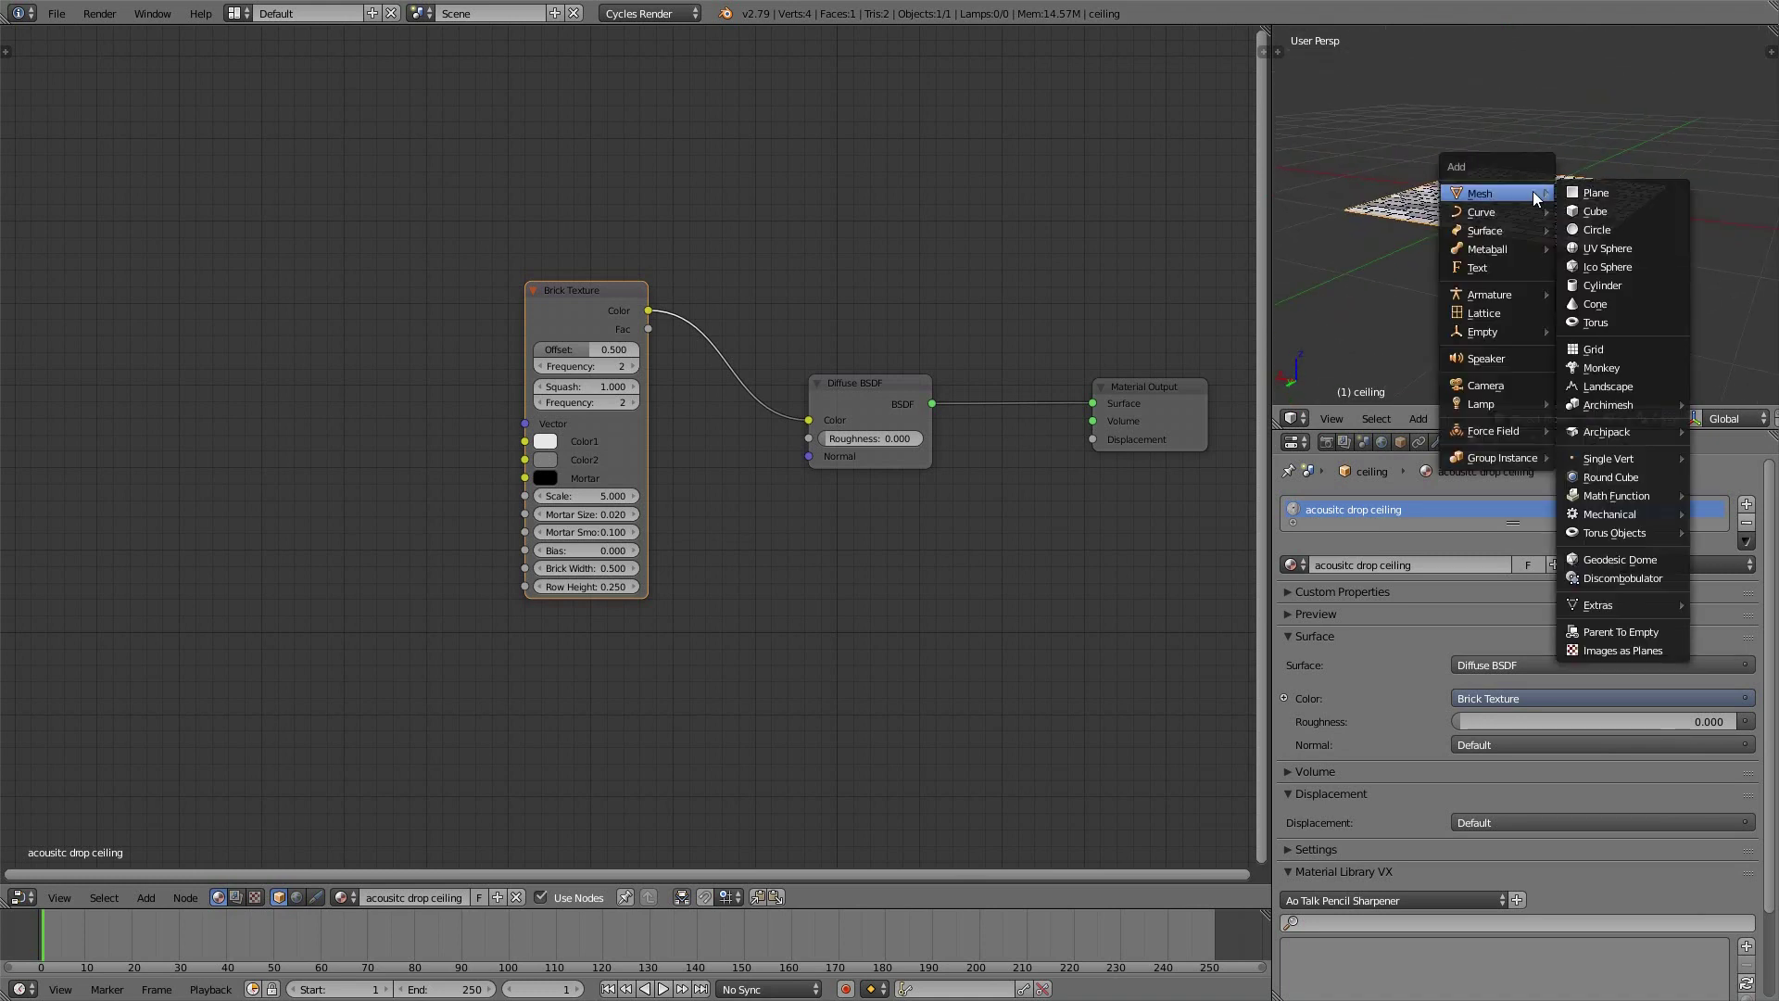
{"action": "left_click", "coordinate": [1579, 210]}
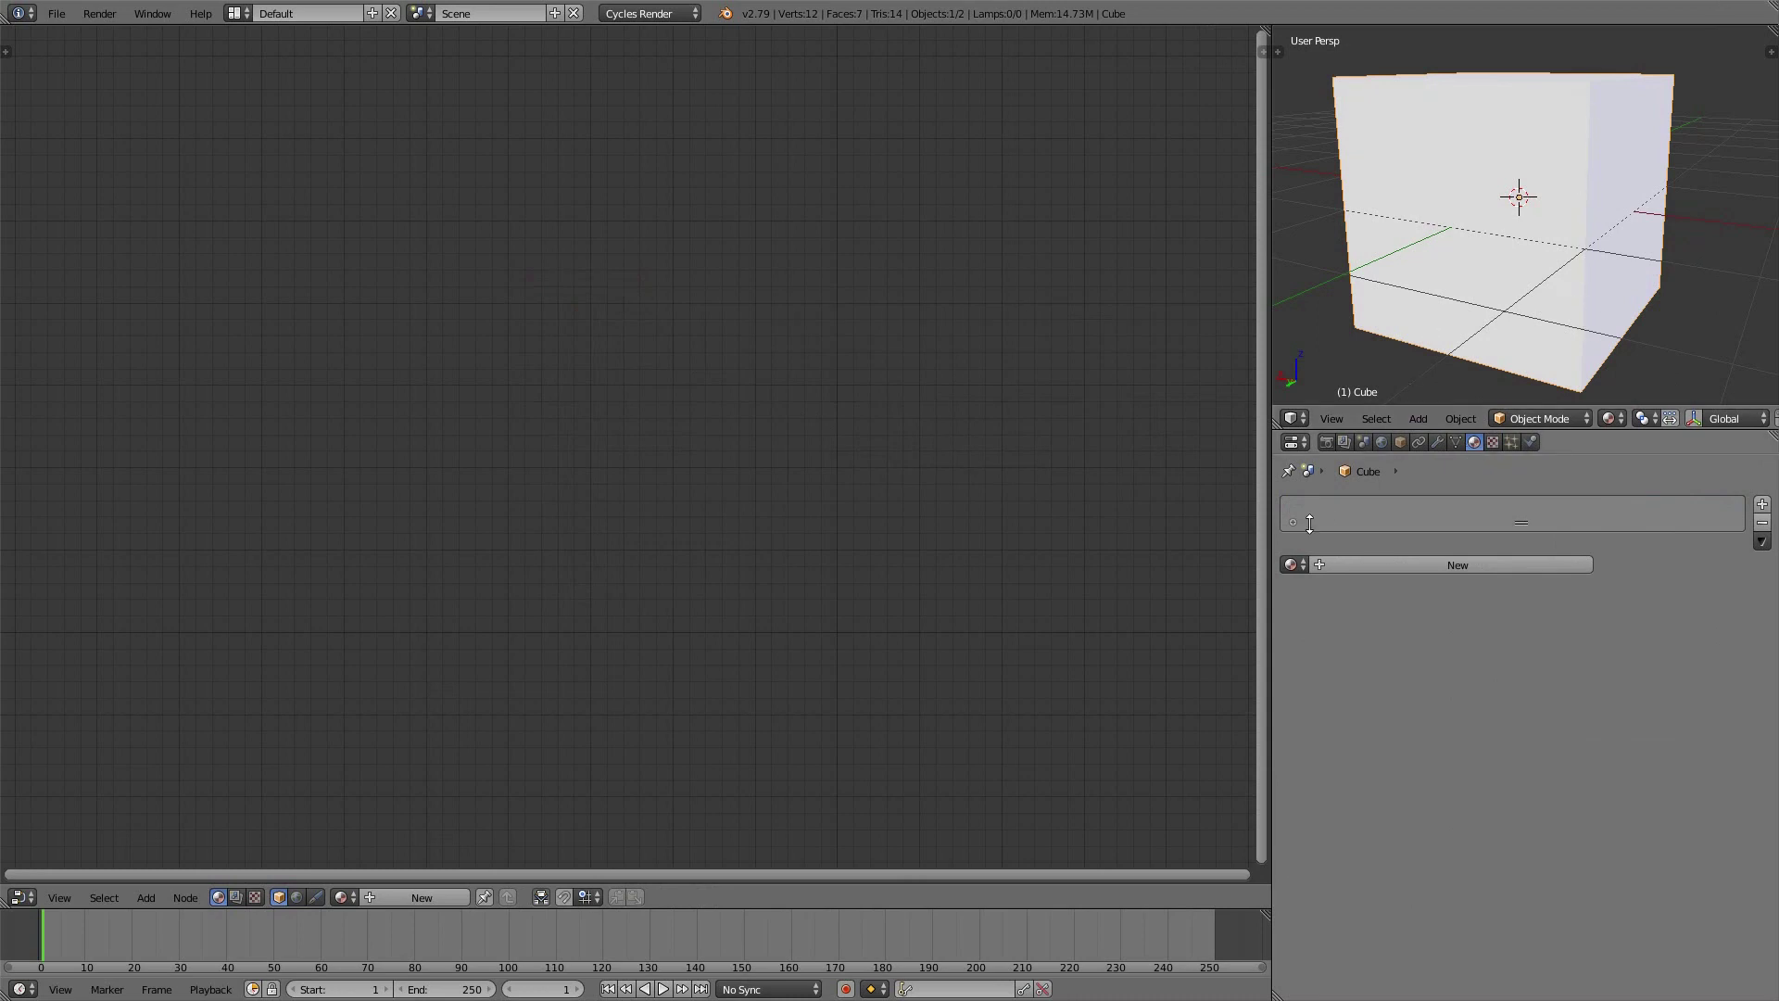
{"action": "left_click", "coordinate": [1293, 564]}
{"action": "left_click", "coordinate": [1308, 594]}
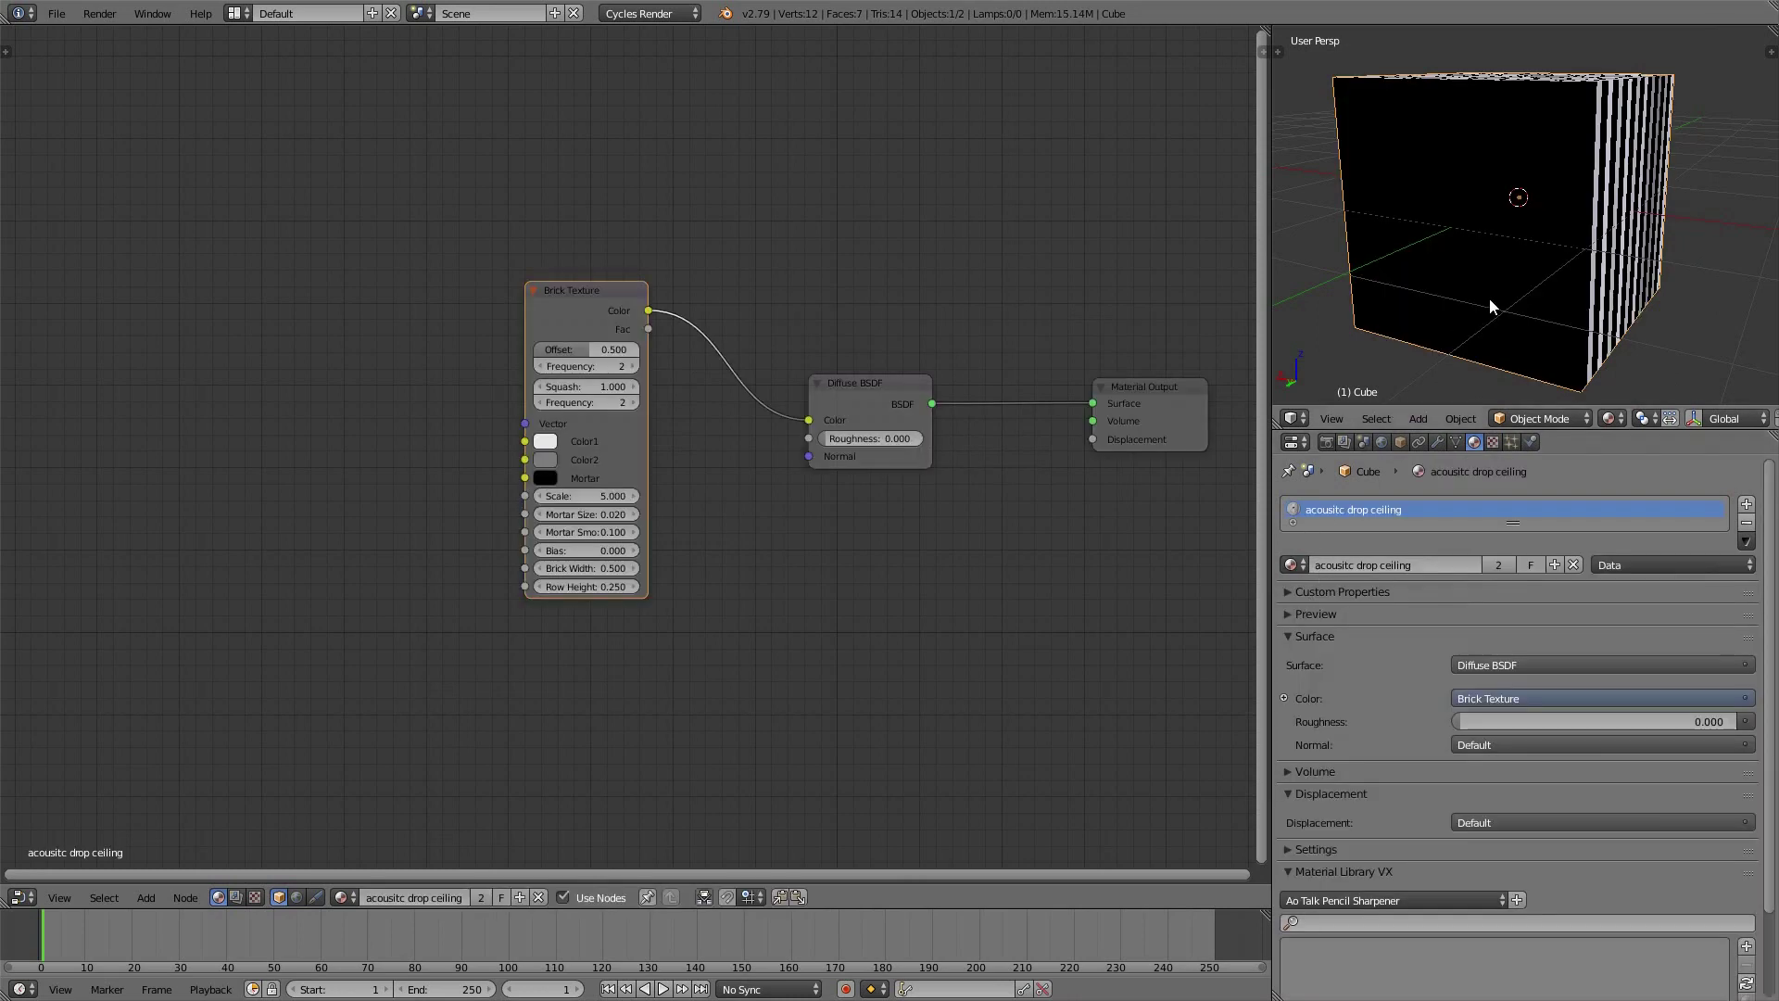
{"action": "middle_click_drag", "start_coordinate": [1622, 169], "coordinate": [1323, 139]}
{"action": "scroll", "coordinate": [1443, 146], "scroll_direction": "down", "scroll_amount": 4}
{"action": "scroll", "coordinate": [1443, 150], "scroll_direction": "up", "scroll_amount": 4}
{"action": "middle_click_drag", "start_coordinate": [1443, 150], "coordinate": [1496, 254]}
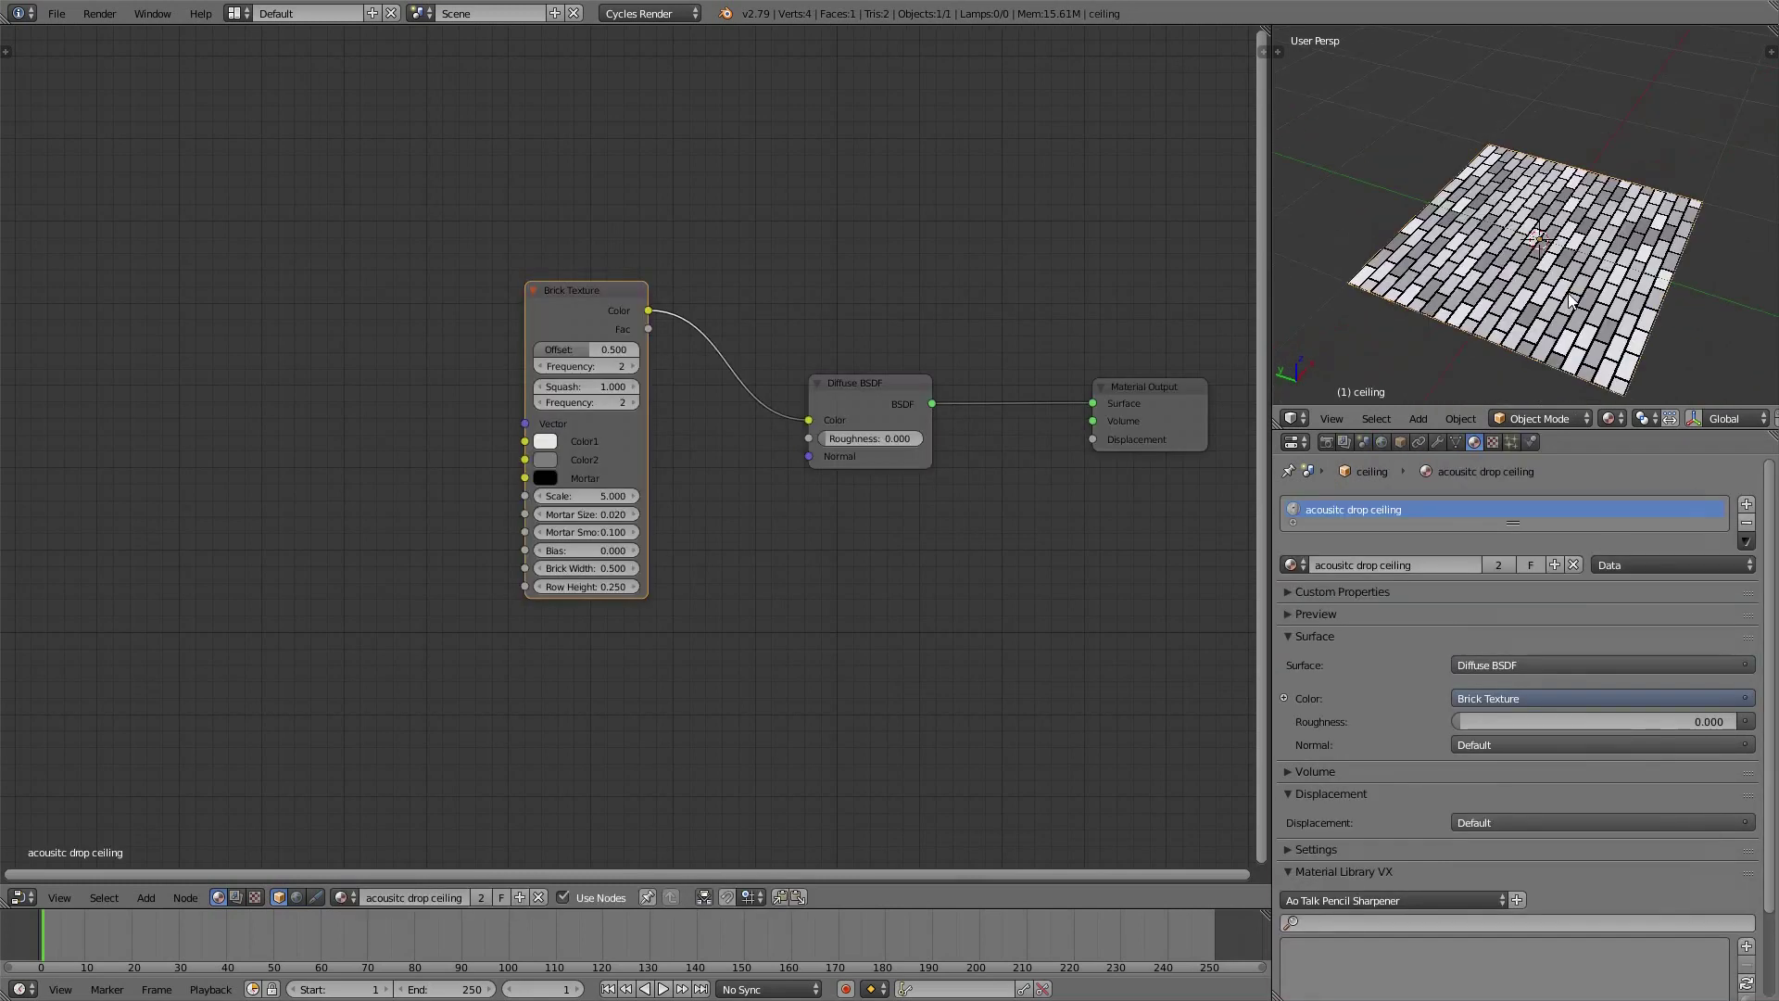
{"action": "key", "text": "KP_7"}
{"action": "key", "text": "ctrl+KP_7"}
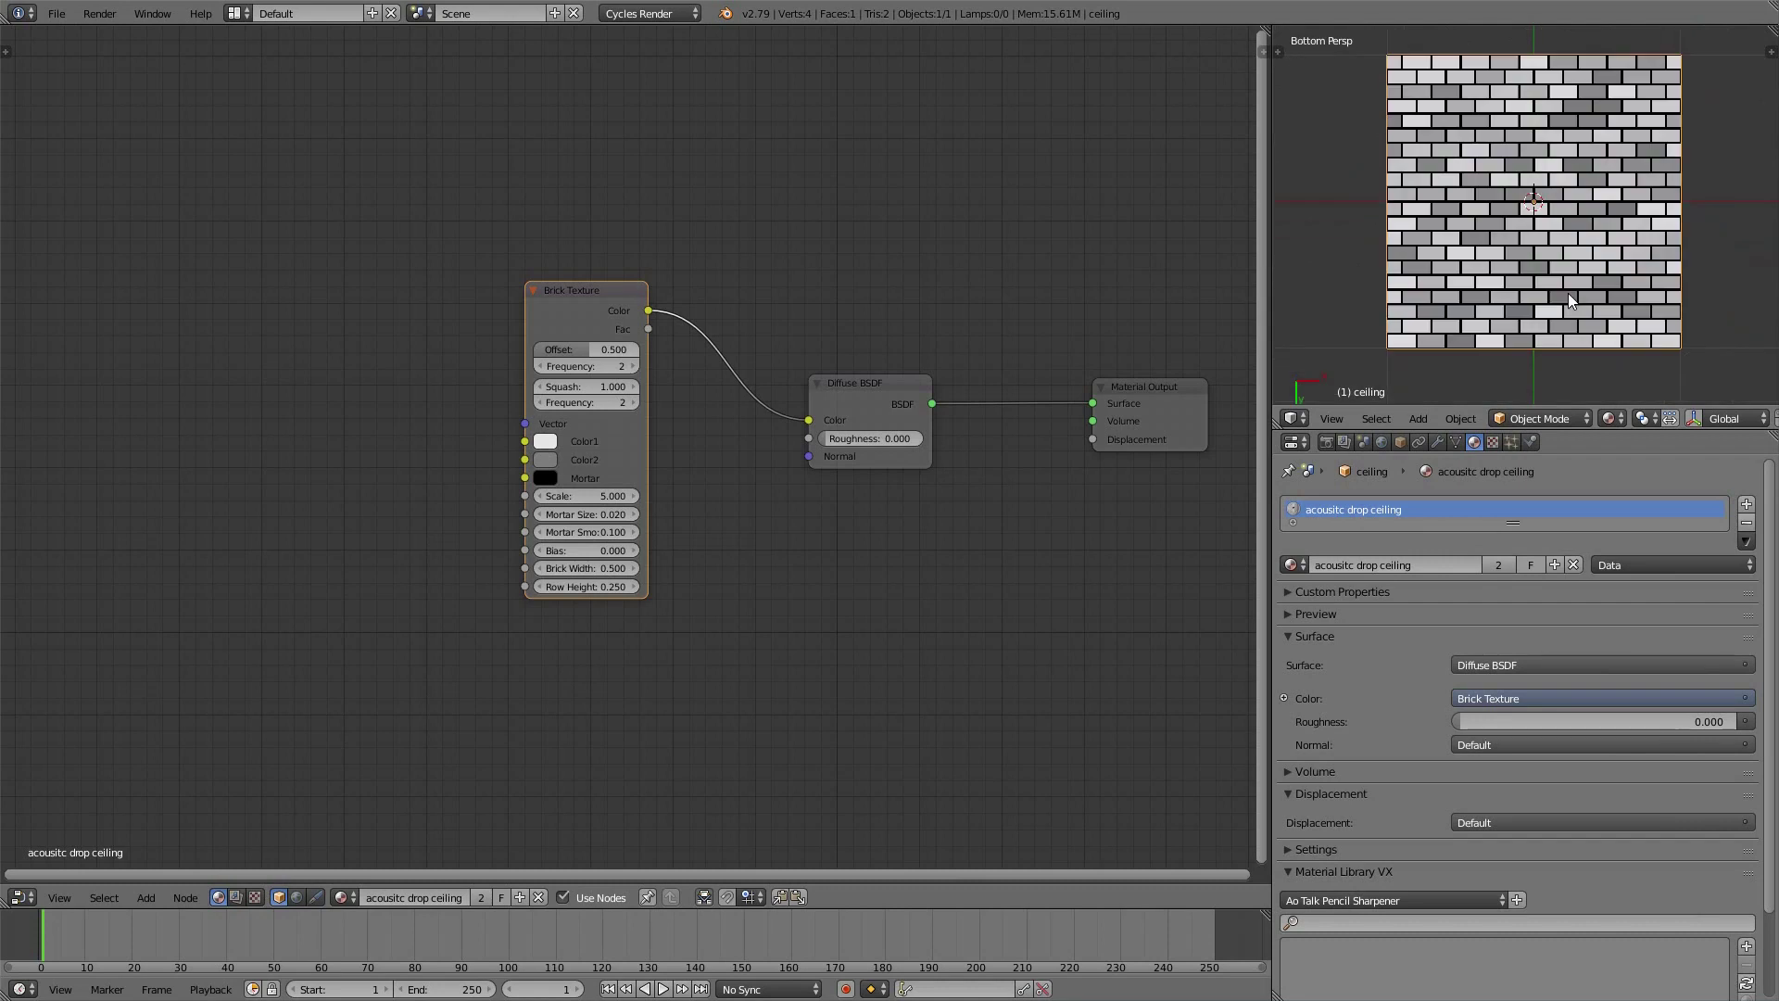
{"action": "key", "text": "alt+Tab"}
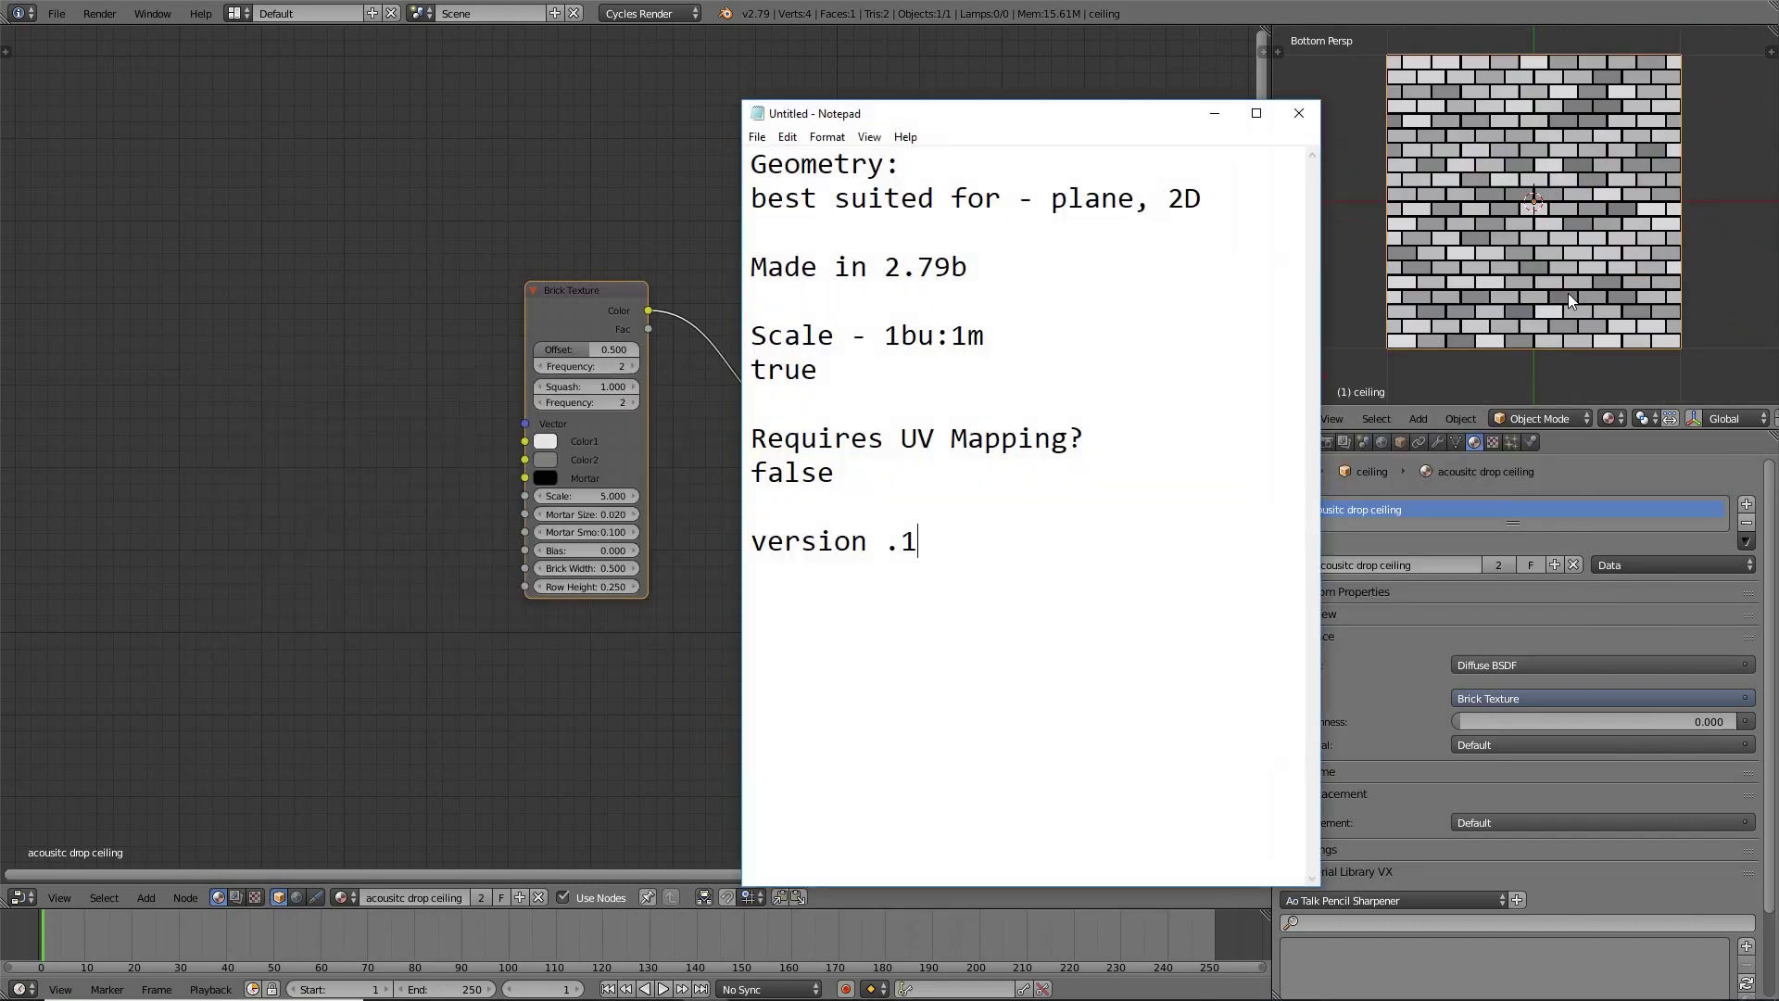
{"action": "left_click_drag", "start_coordinate": [1045, 111], "coordinate": [1085, 68]}
{"action": "left_click_drag", "start_coordinate": [1243, 154], "coordinate": [763, 119]}
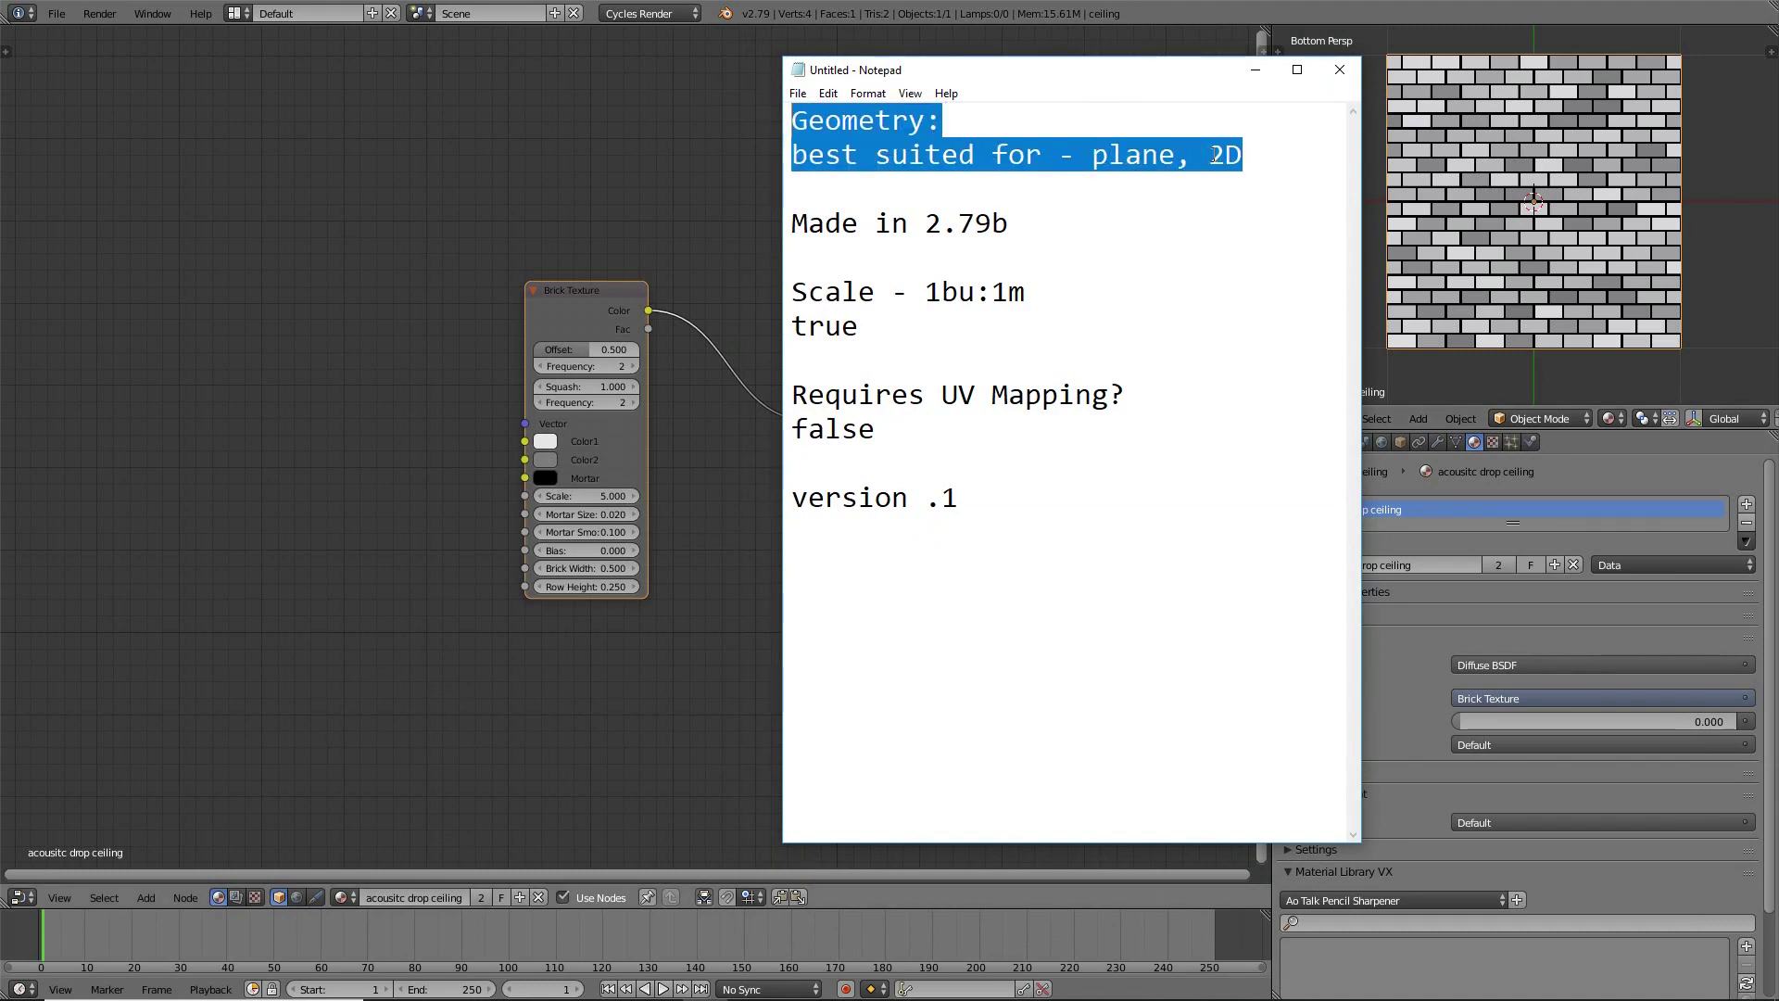
{"action": "left_click", "coordinate": [1016, 8]}
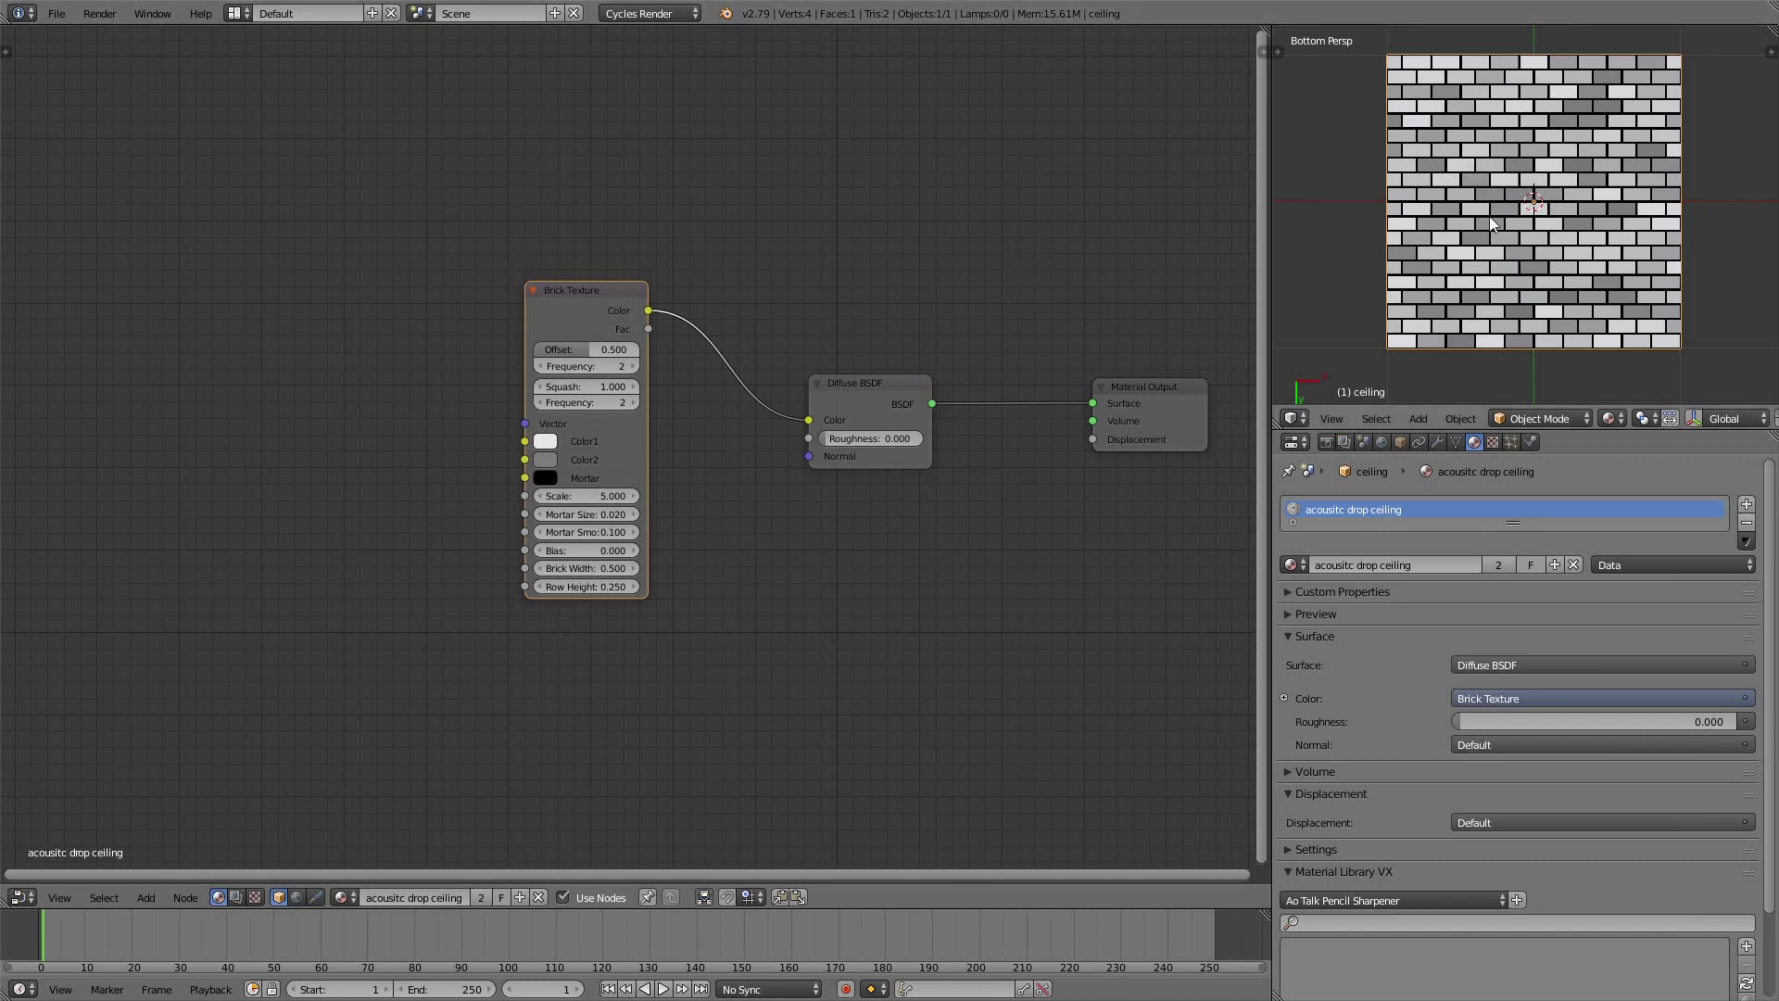
Set the Brick Texture's Brick Width to 1, keeping Scale at 5.000, and view the tiles from below
{"action": "middle_click_drag", "start_coordinate": [1488, 215], "coordinate": [1532, 119]}
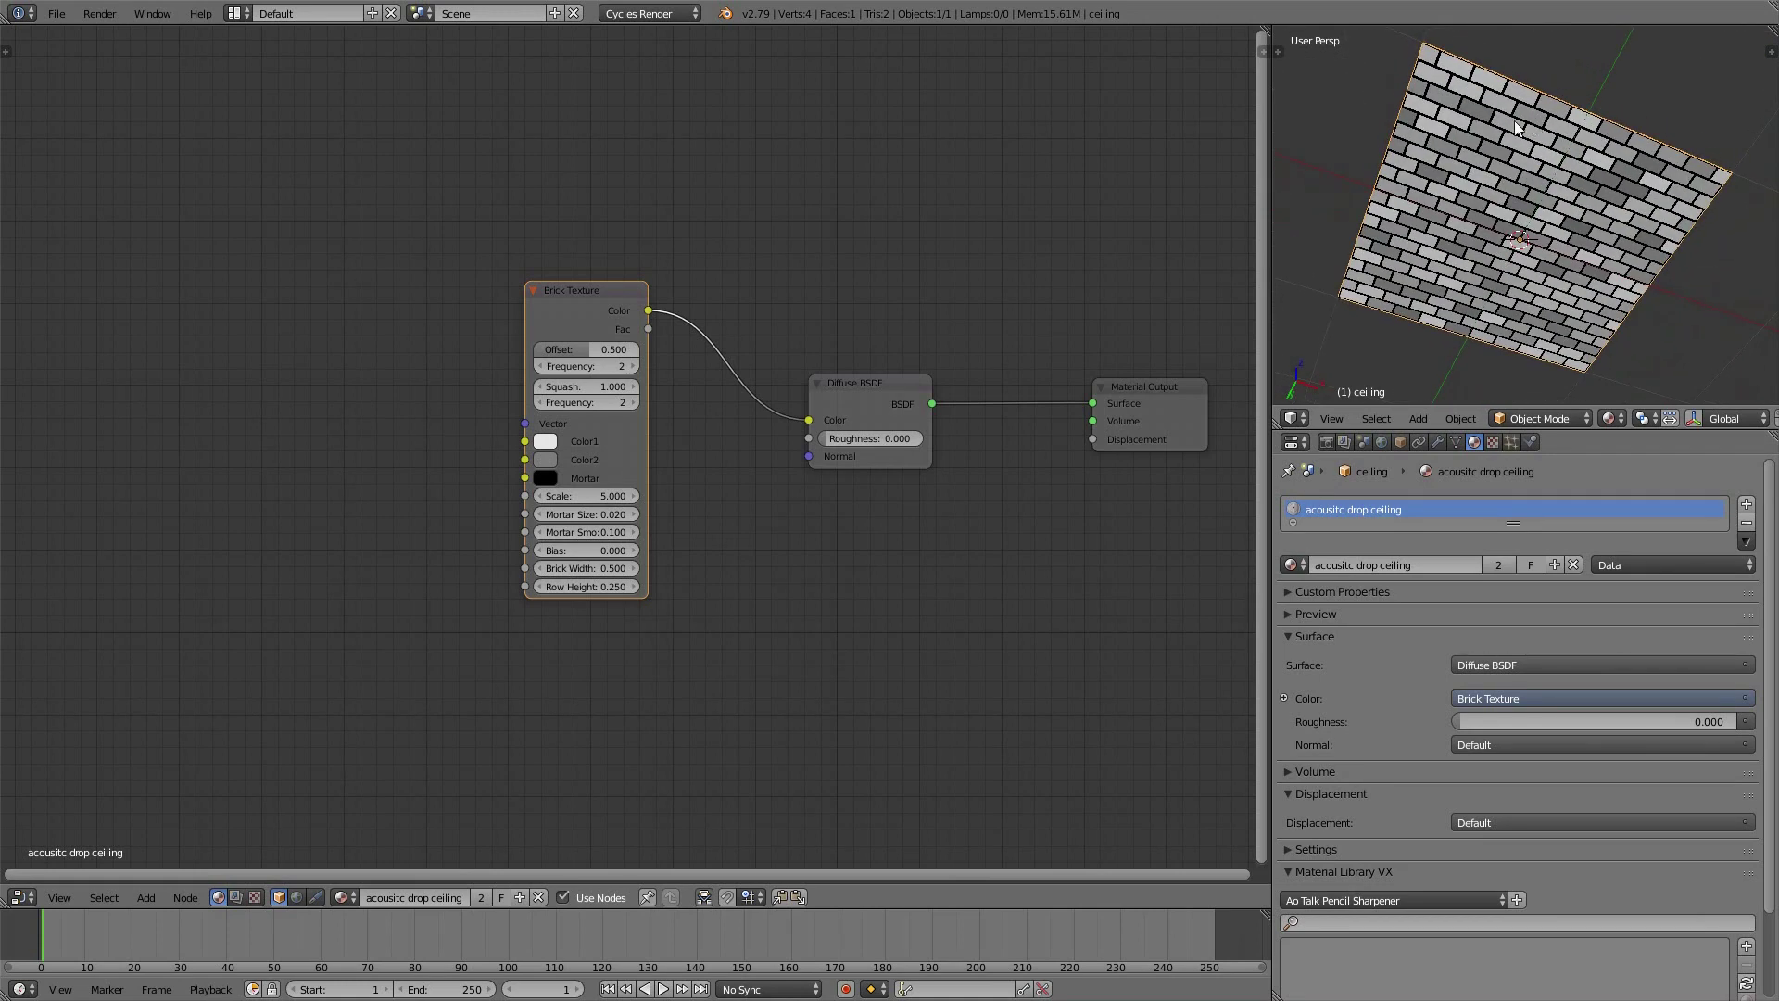
{"action": "scroll", "coordinate": [562, 531], "scroll_direction": "up", "scroll_amount": 4}
{"action": "scroll", "coordinate": [575, 419], "scroll_direction": "down", "scroll_amount": 1}
{"action": "left_click", "coordinate": [611, 460]}
{"action": "key", "text": "Escape"}
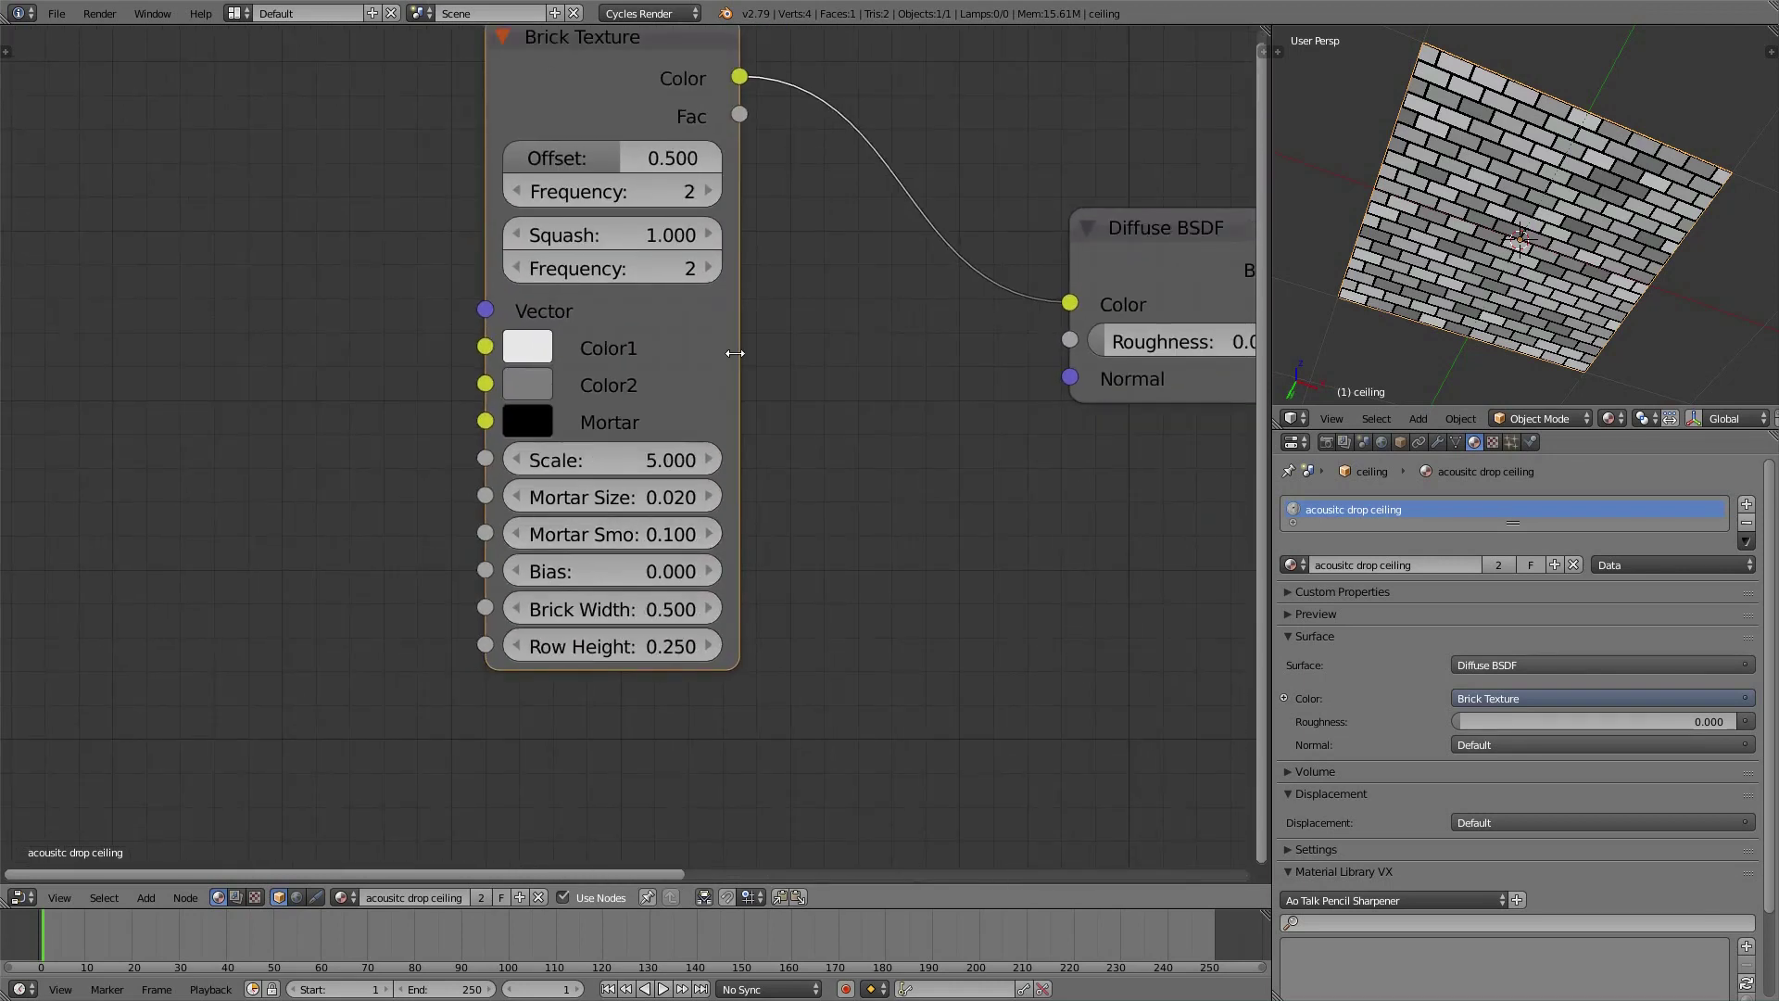
{"action": "scroll", "coordinate": [582, 608], "scroll_direction": "up", "scroll_amount": 1}
{"action": "left_click", "coordinate": [582, 608]}
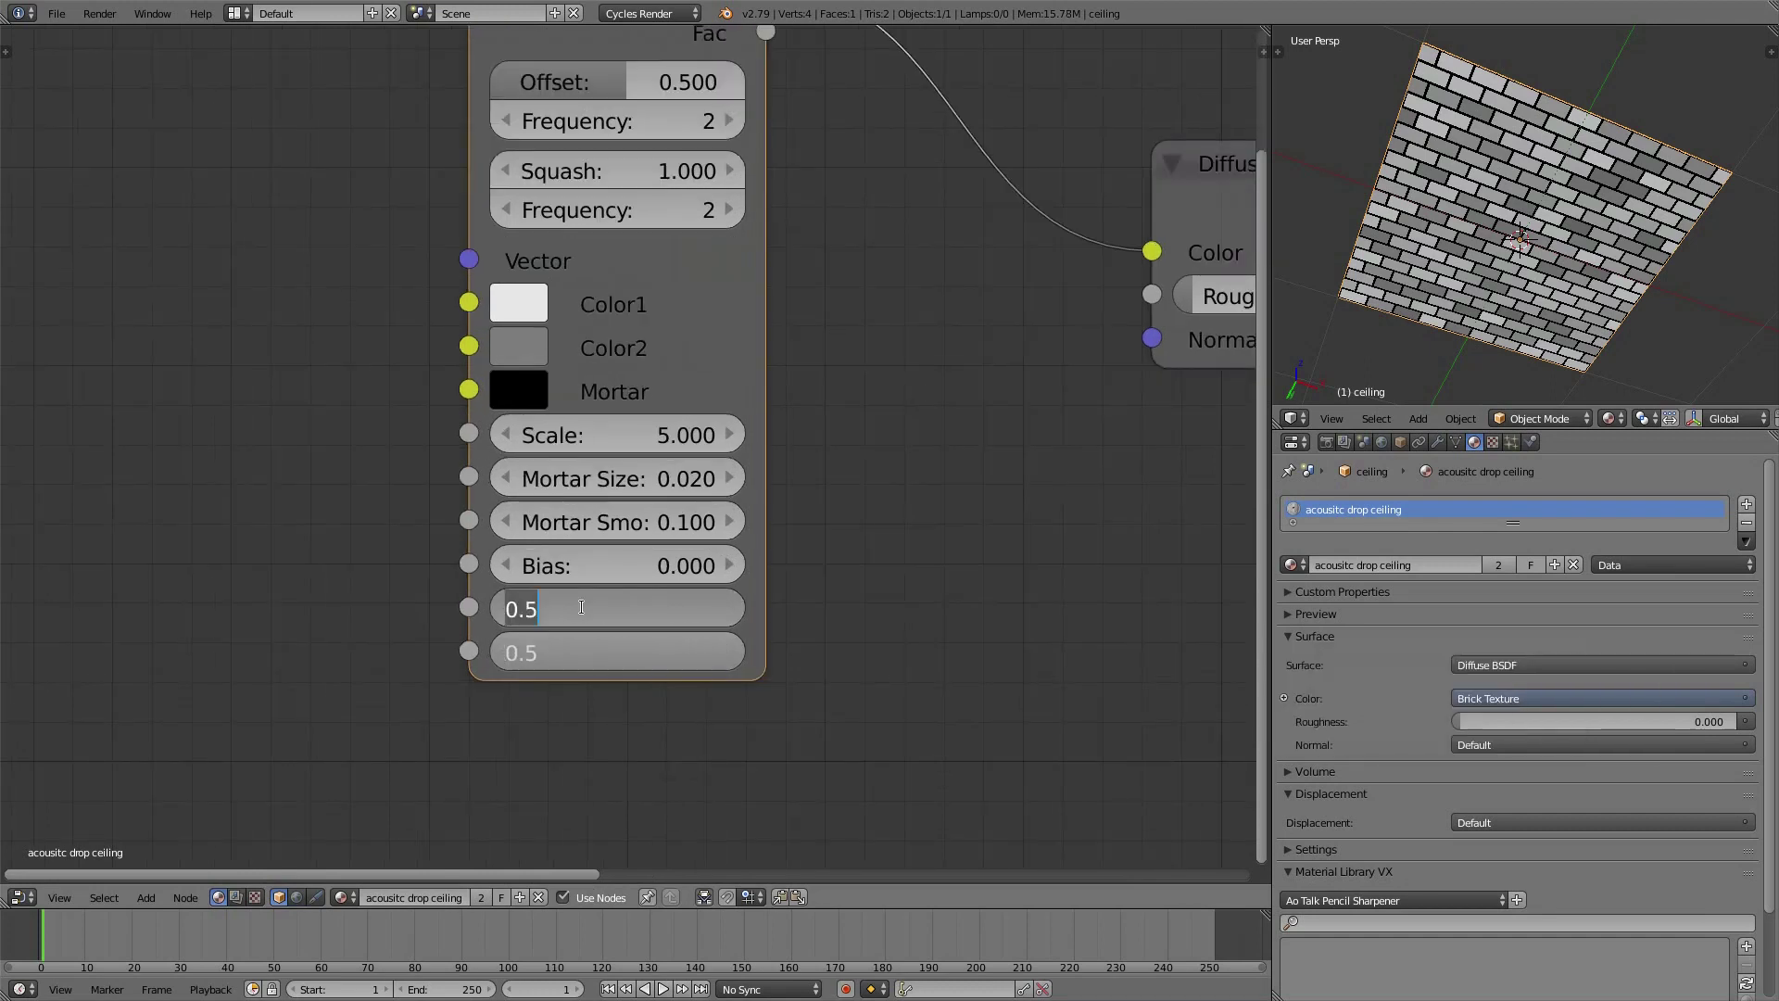
{"action": "type", "text": "1"}
{"action": "key", "text": "Return"}
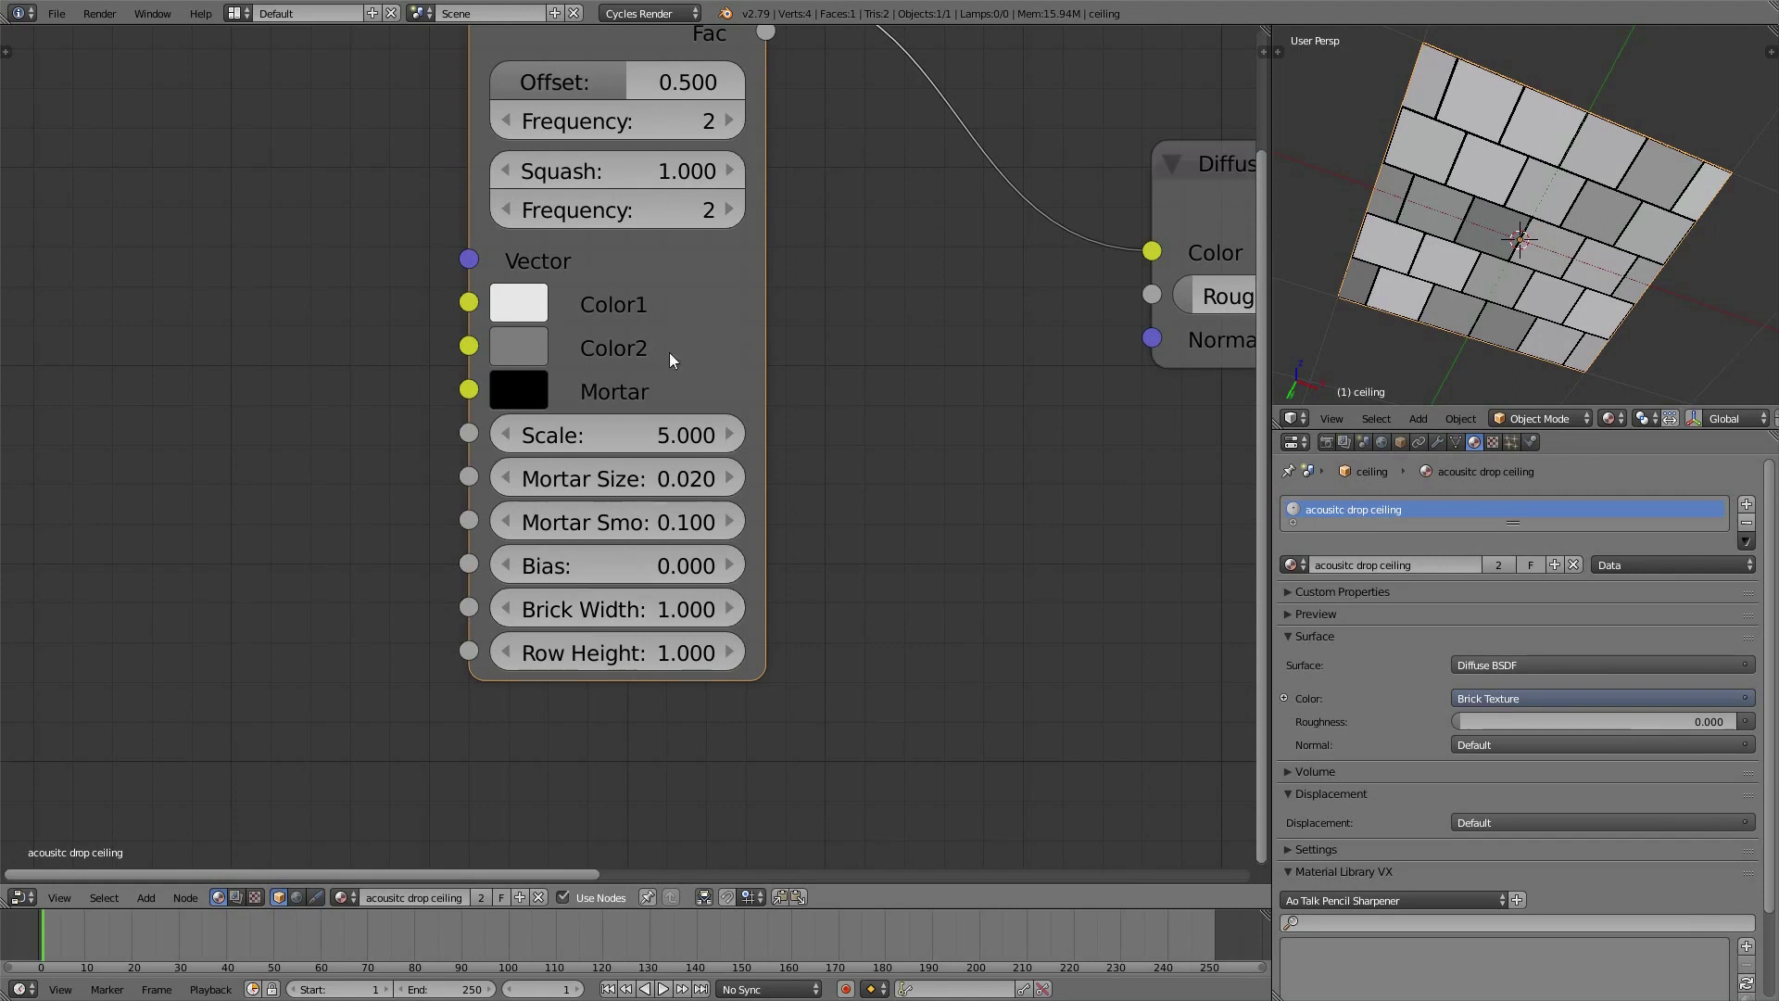
{"action": "key", "text": "ctrl+KP_7"}
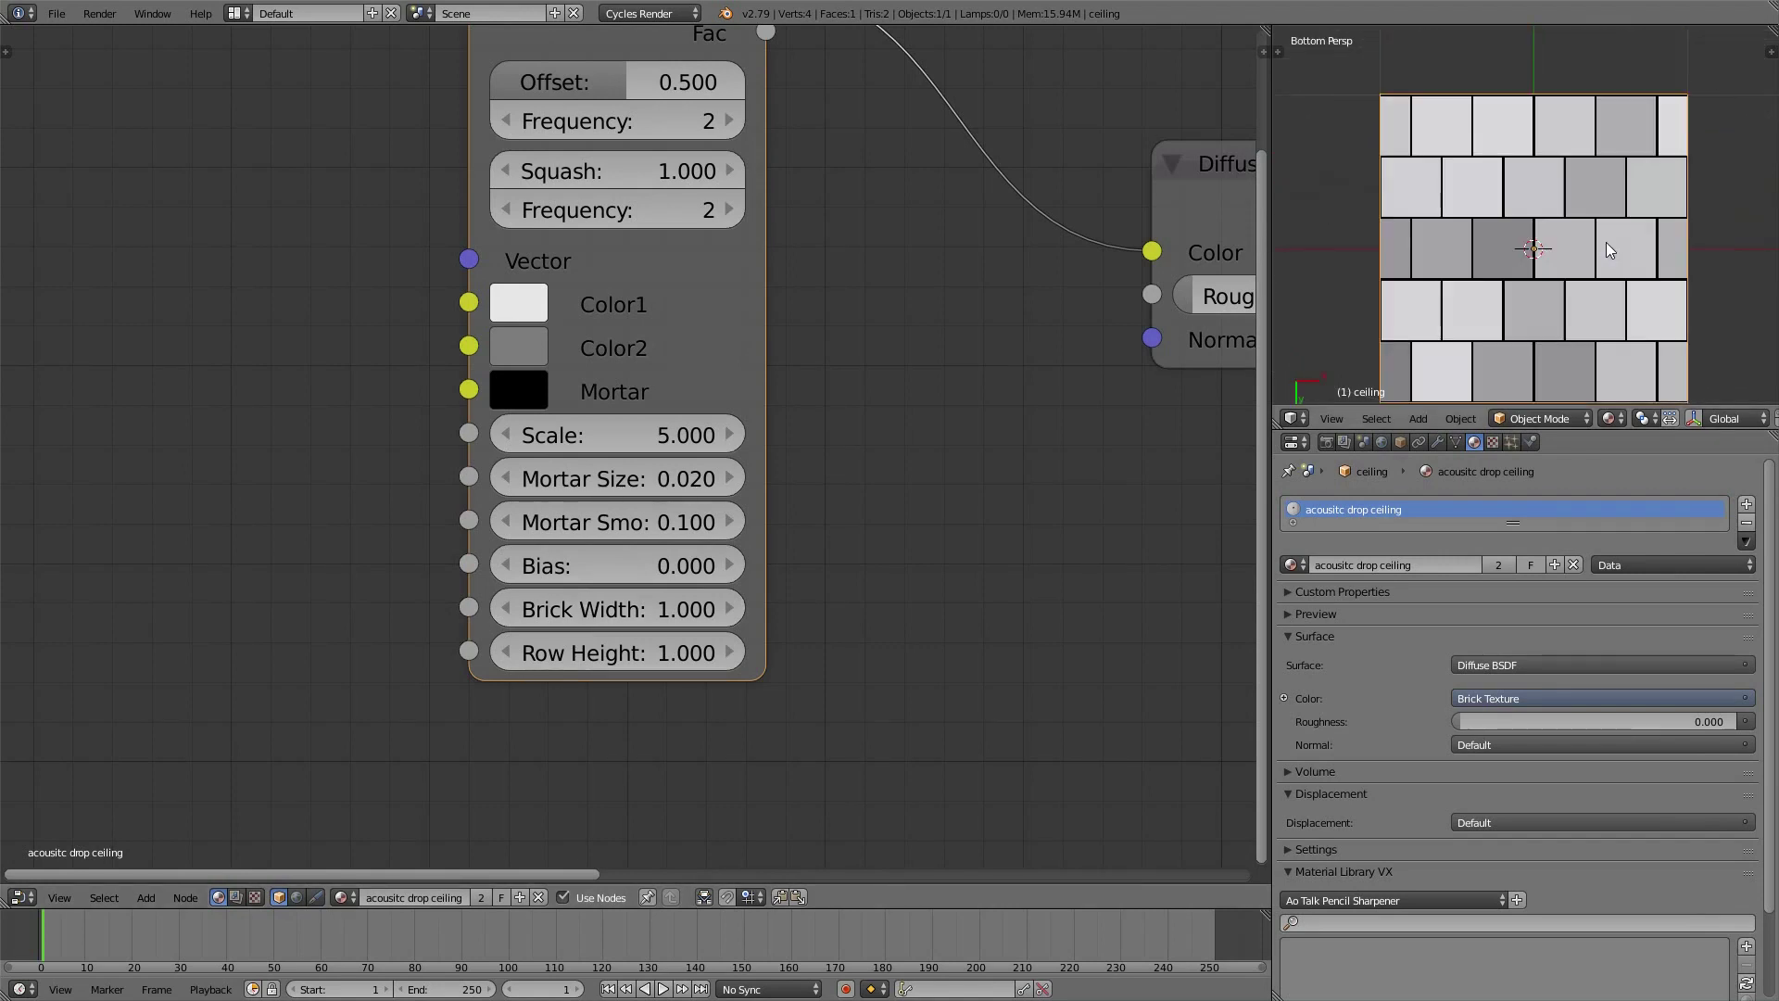
{"action": "key", "text": "KP_Decimal"}
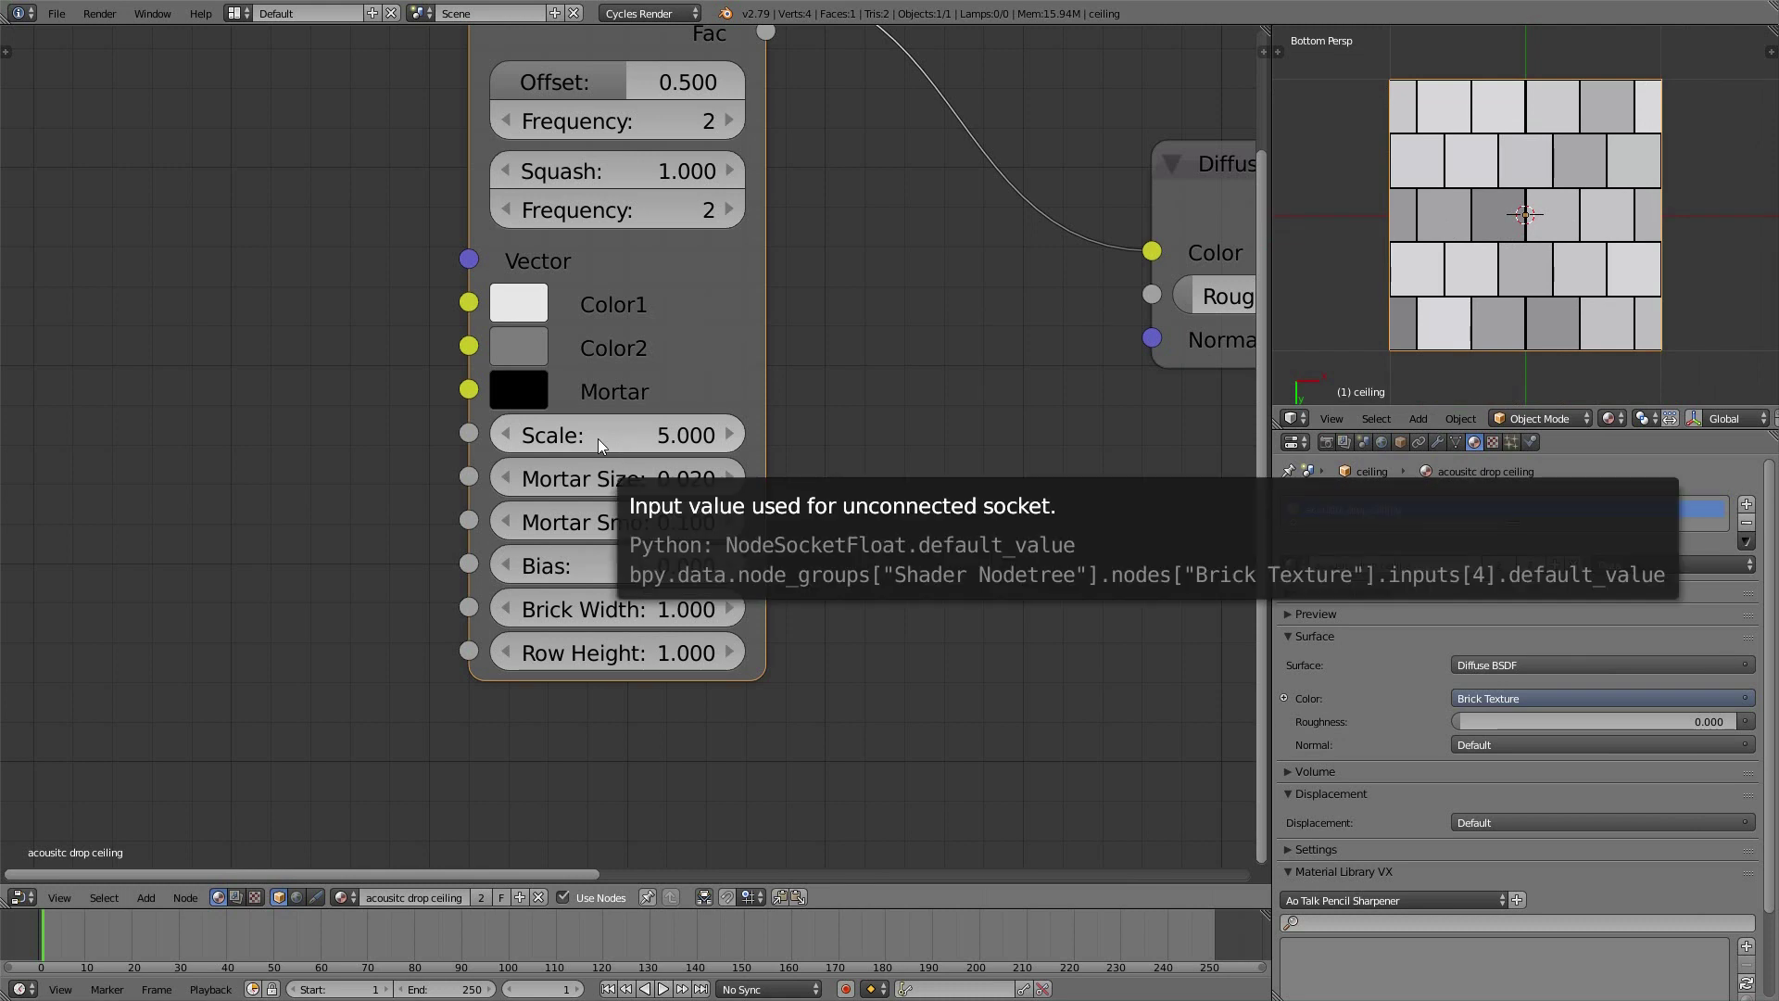
{"action": "scroll", "coordinate": [597, 437], "scroll_direction": "down", "scroll_amount": 3}
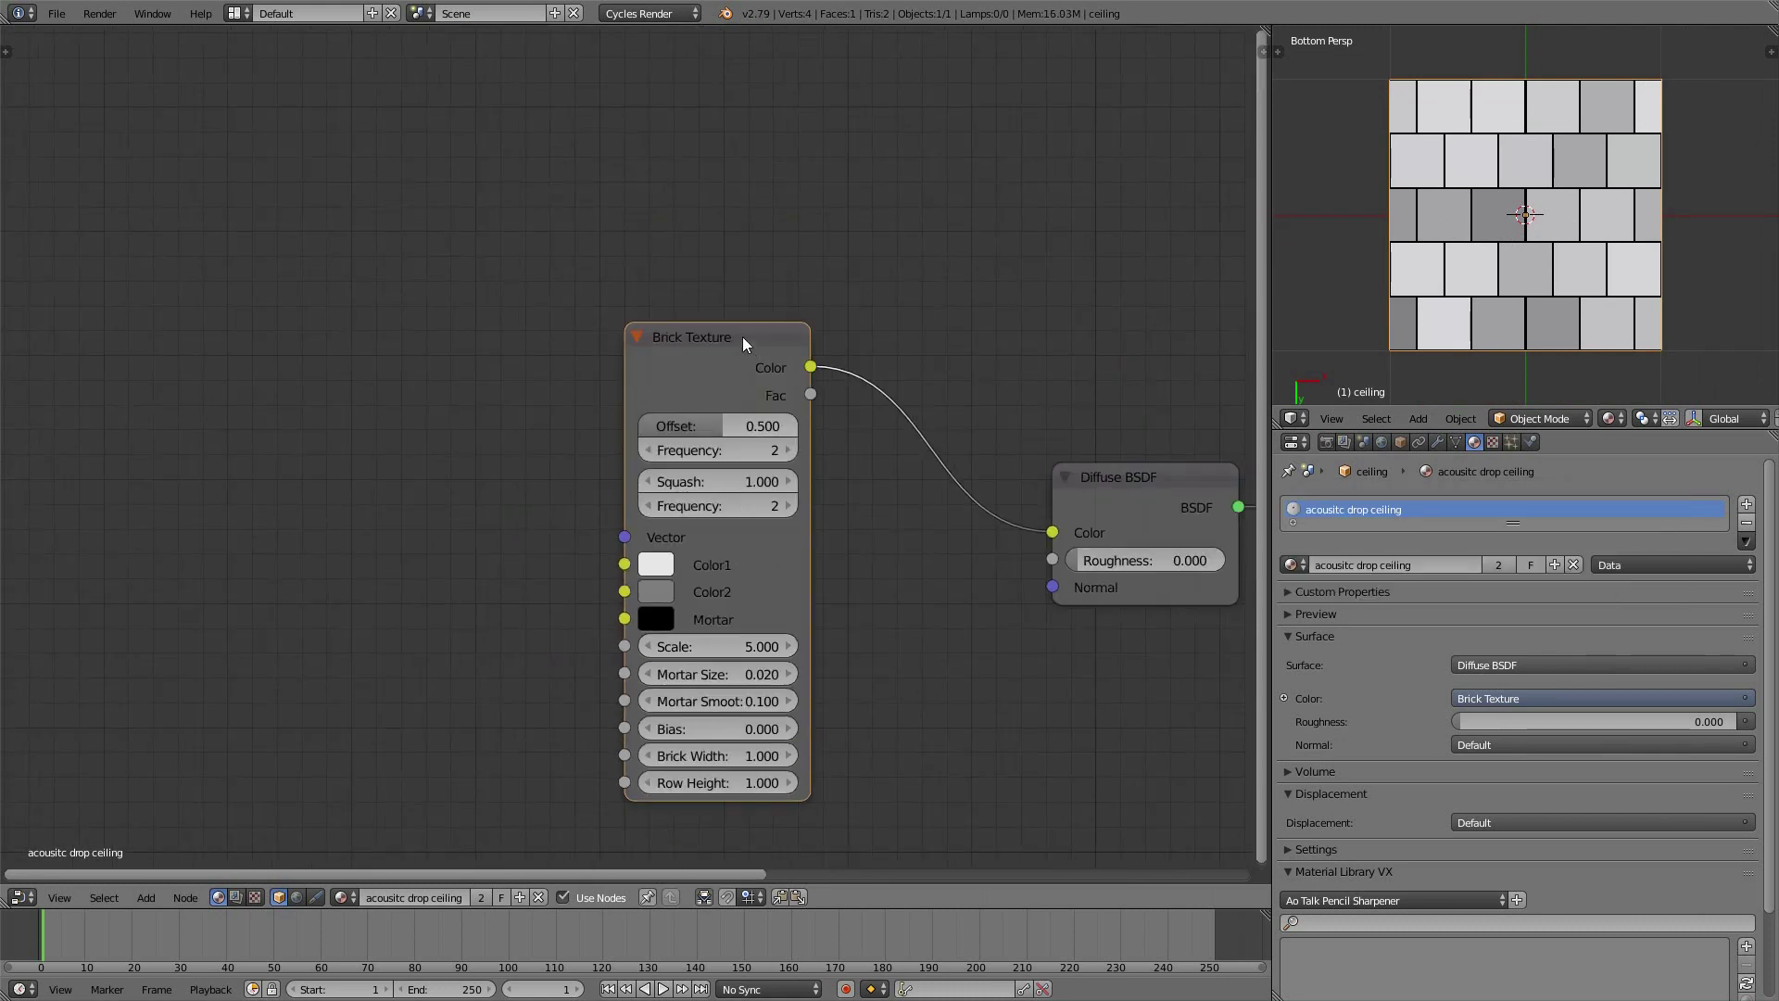
Add Texture Coordinate and Mapping nodes with Ctrl+T, driving Mapping from the Object output
{"action": "key", "text": "ctrl+t"}
{"action": "middle_click_drag", "start_coordinate": [233, 402], "coordinate": [534, 258]}
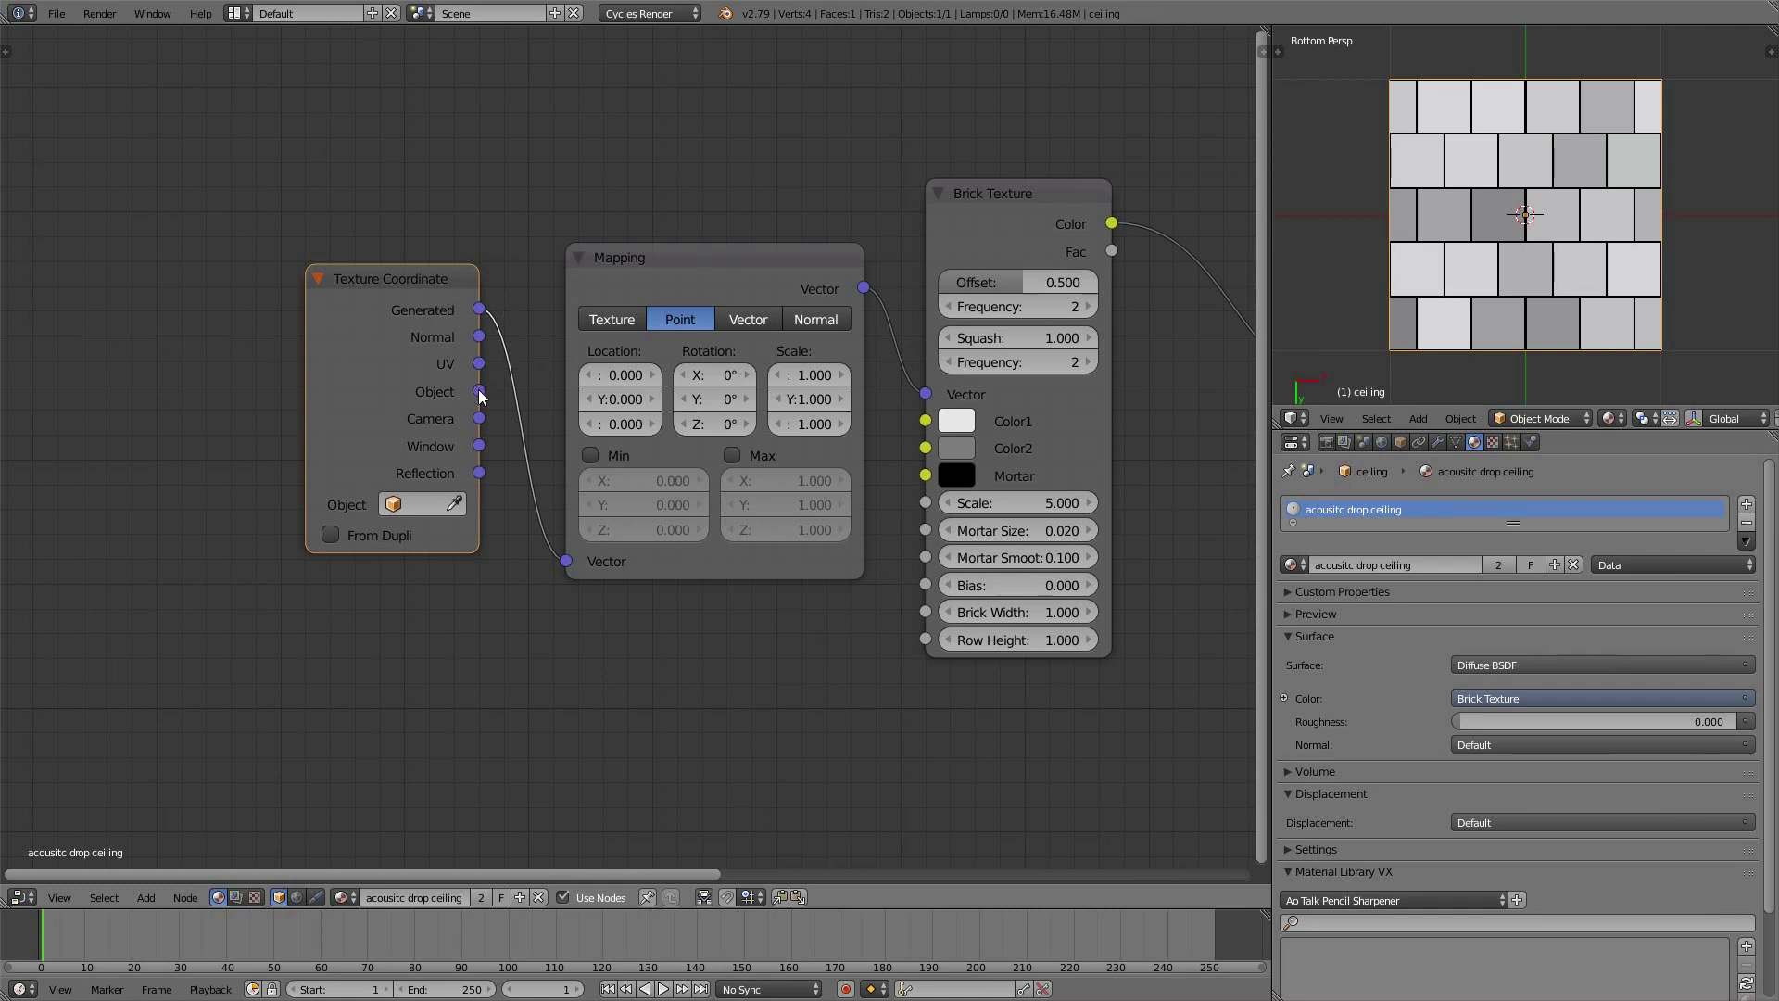
{"action": "left_click_drag", "start_coordinate": [479, 391], "coordinate": [574, 565]}
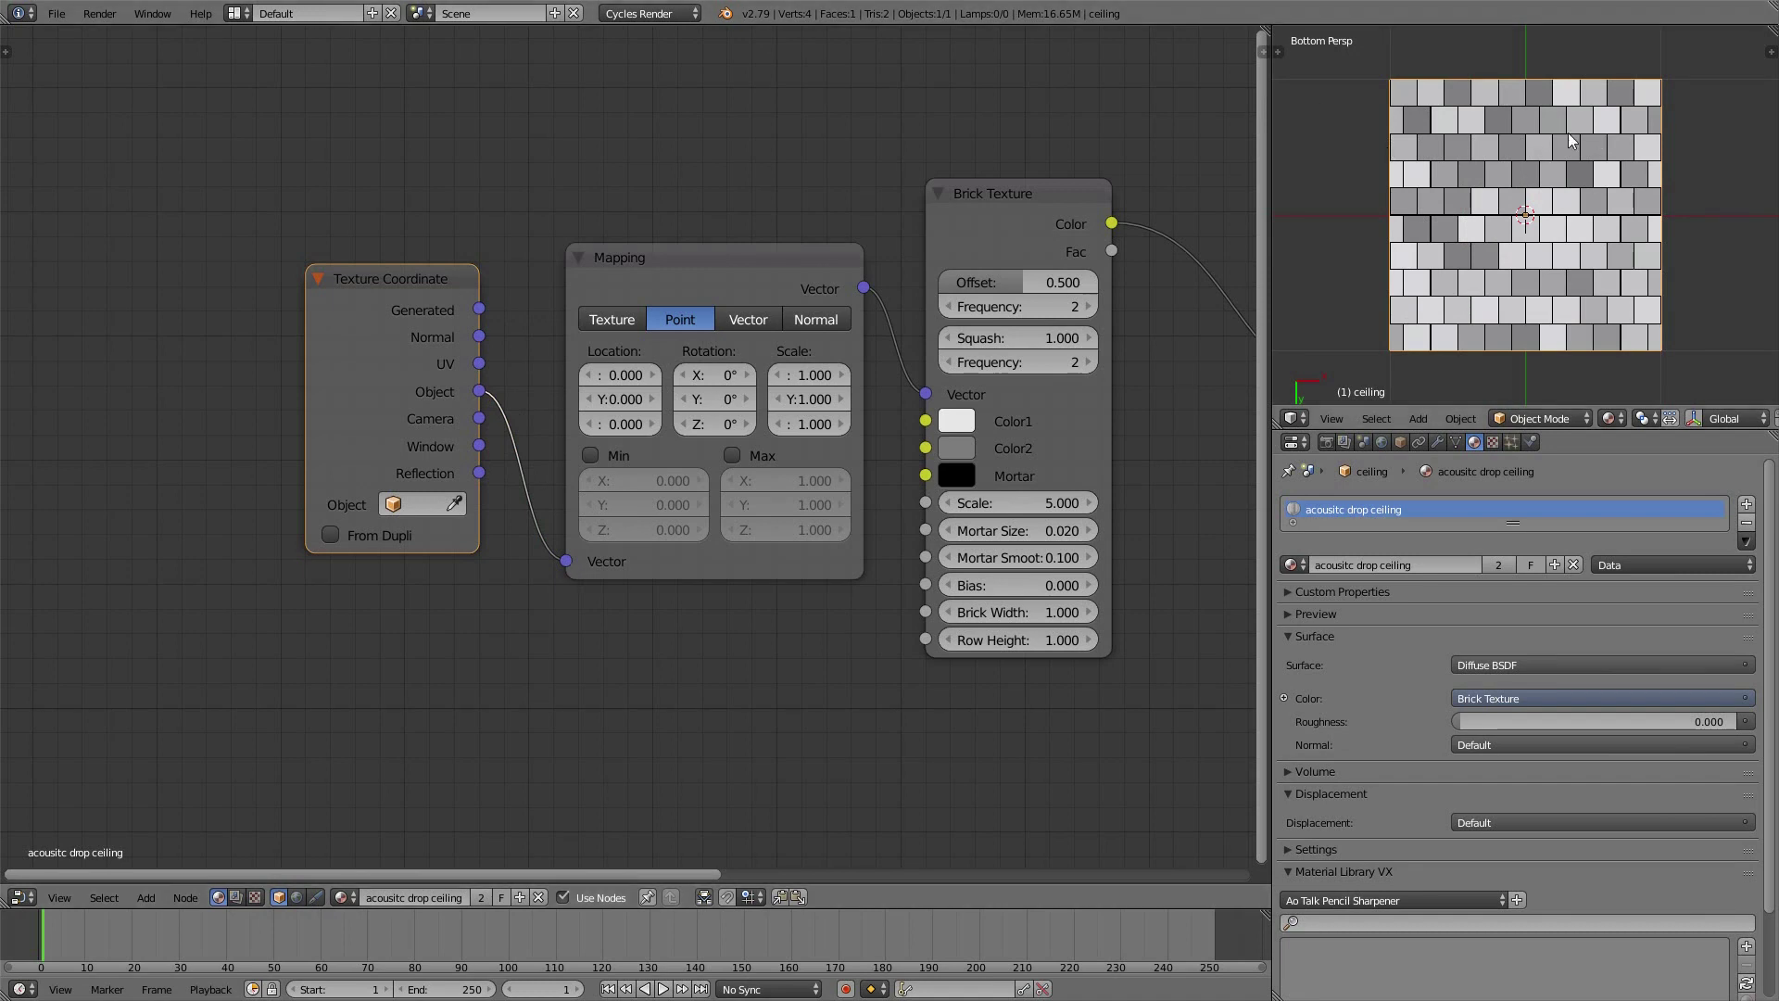
Set the brick texture's first Frequency to 1 and Offset to 0.000 for straight square tiles
{"action": "middle_click_drag", "start_coordinate": [1560, 139], "coordinate": [1469, 139], "text": "shift"}
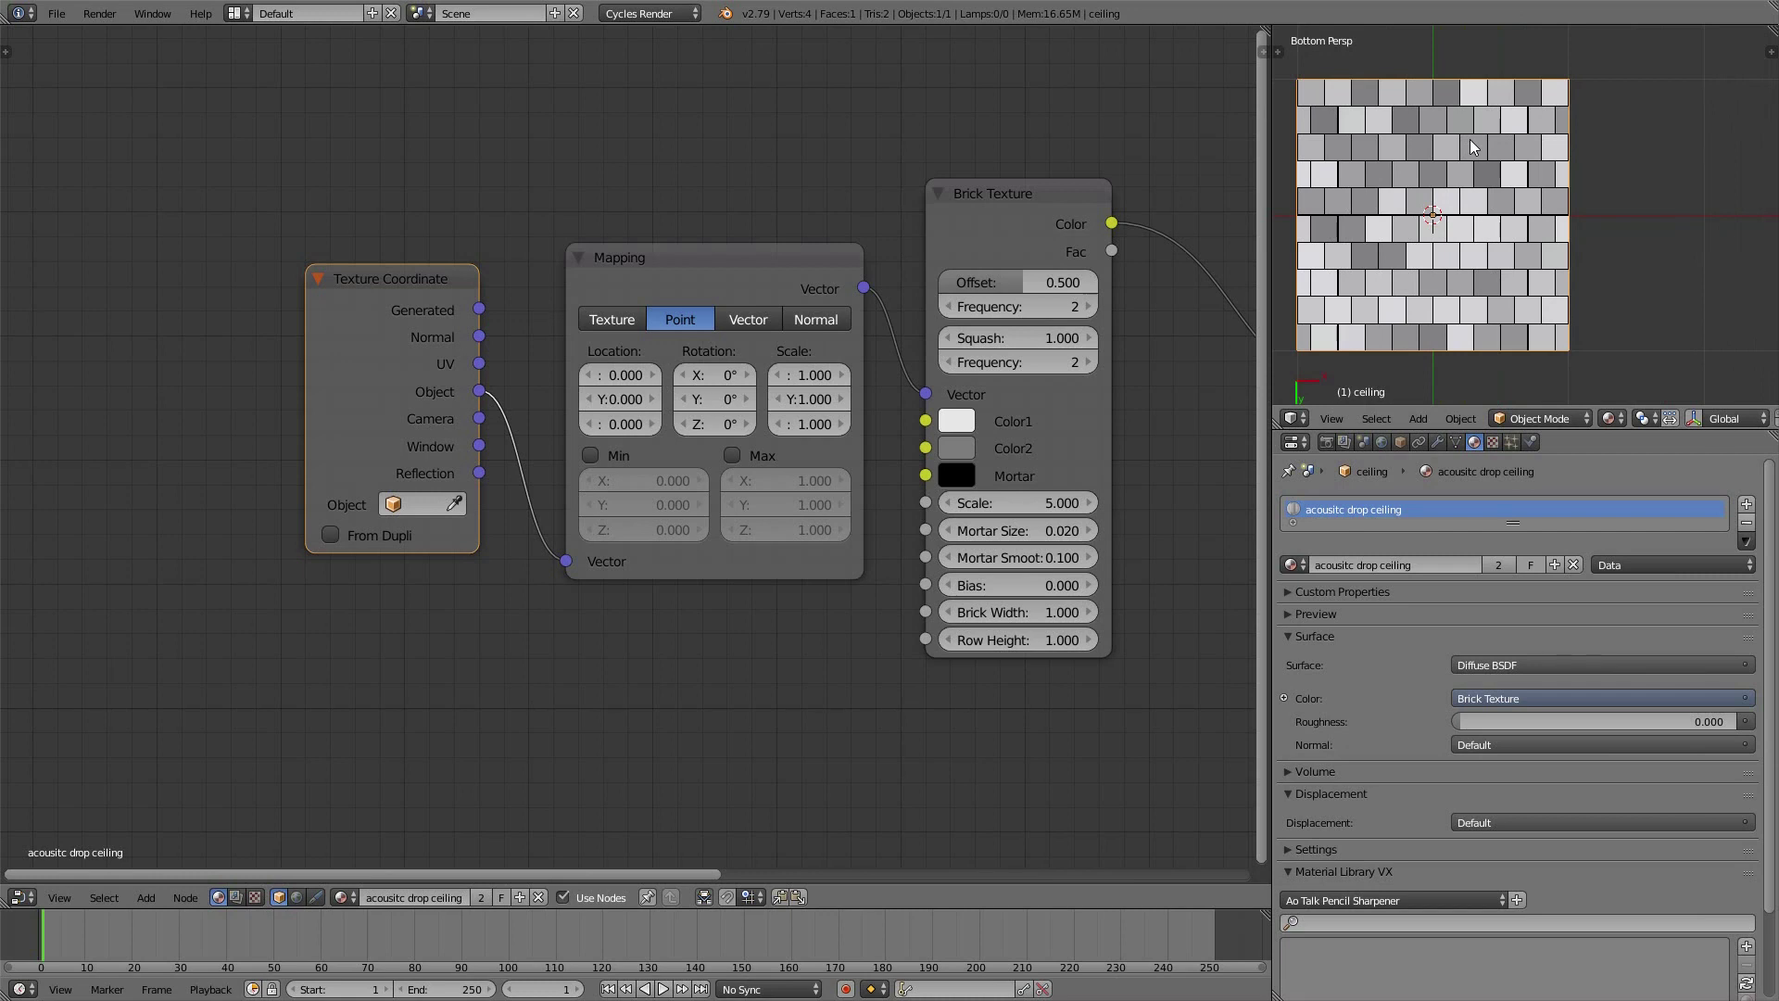
{"action": "left_click", "coordinate": [1015, 308]}
{"action": "type", "text": "1"}
{"action": "key", "text": "Return"}
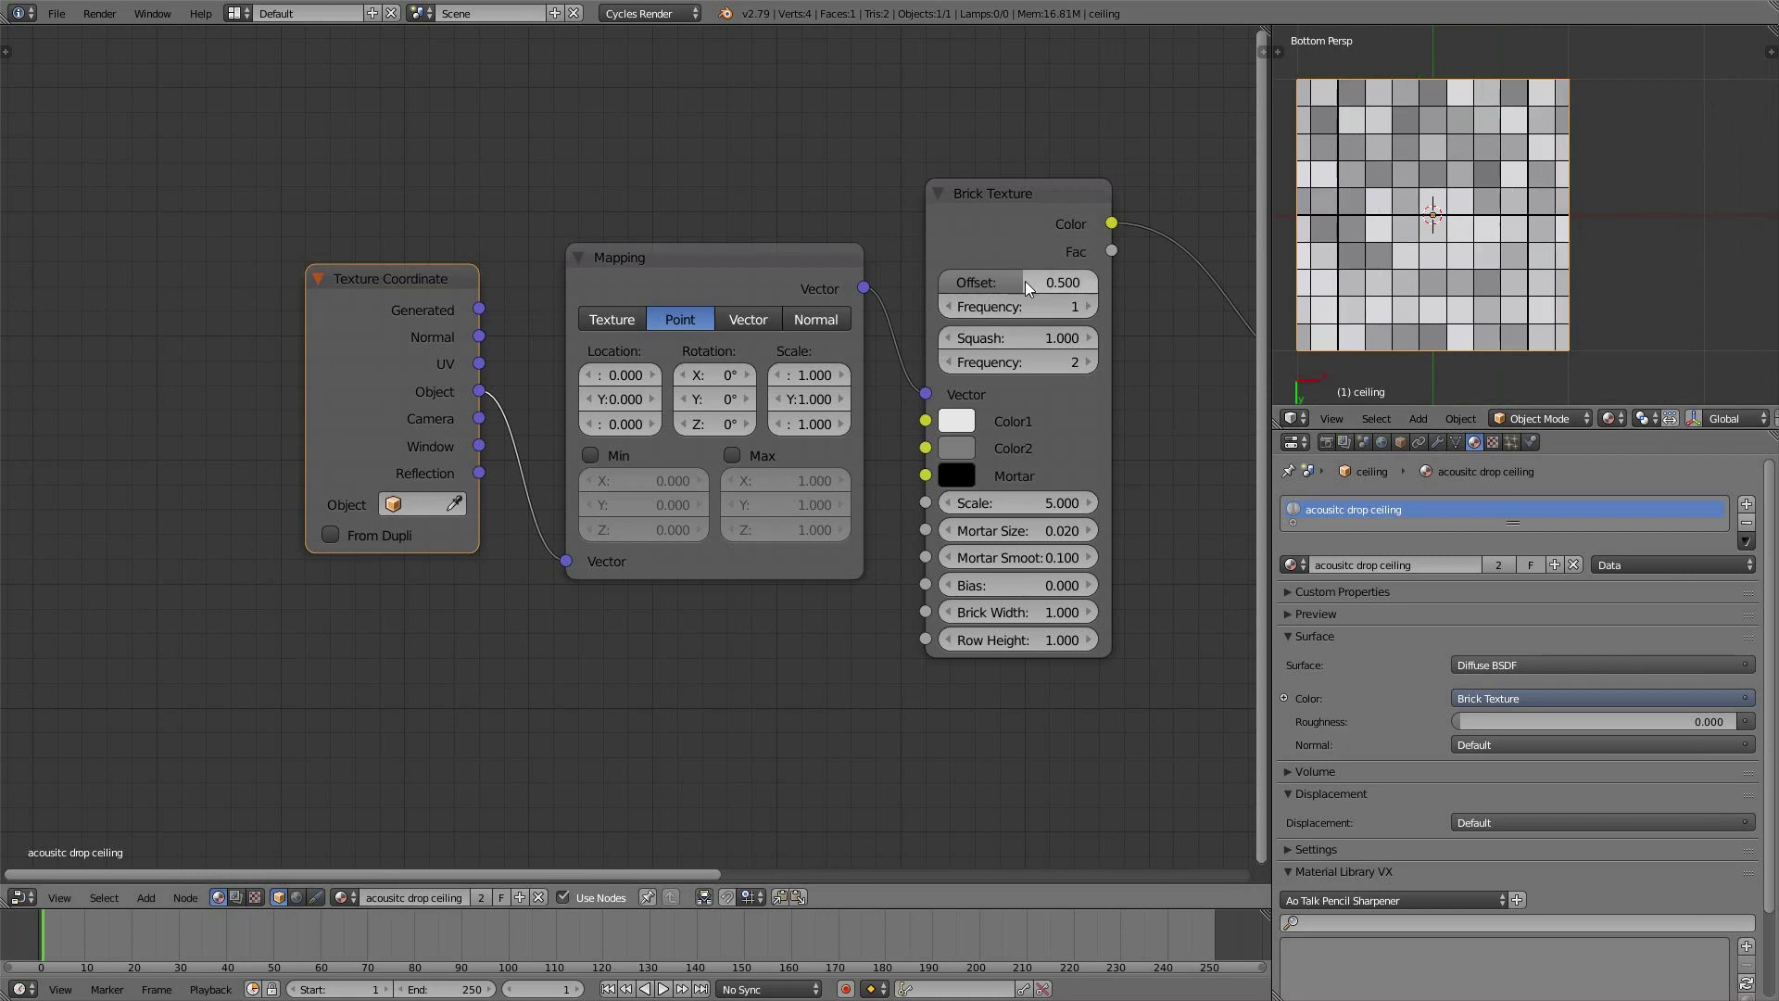
{"action": "left_click_drag", "start_coordinate": [1024, 281], "coordinate": [949, 281]}
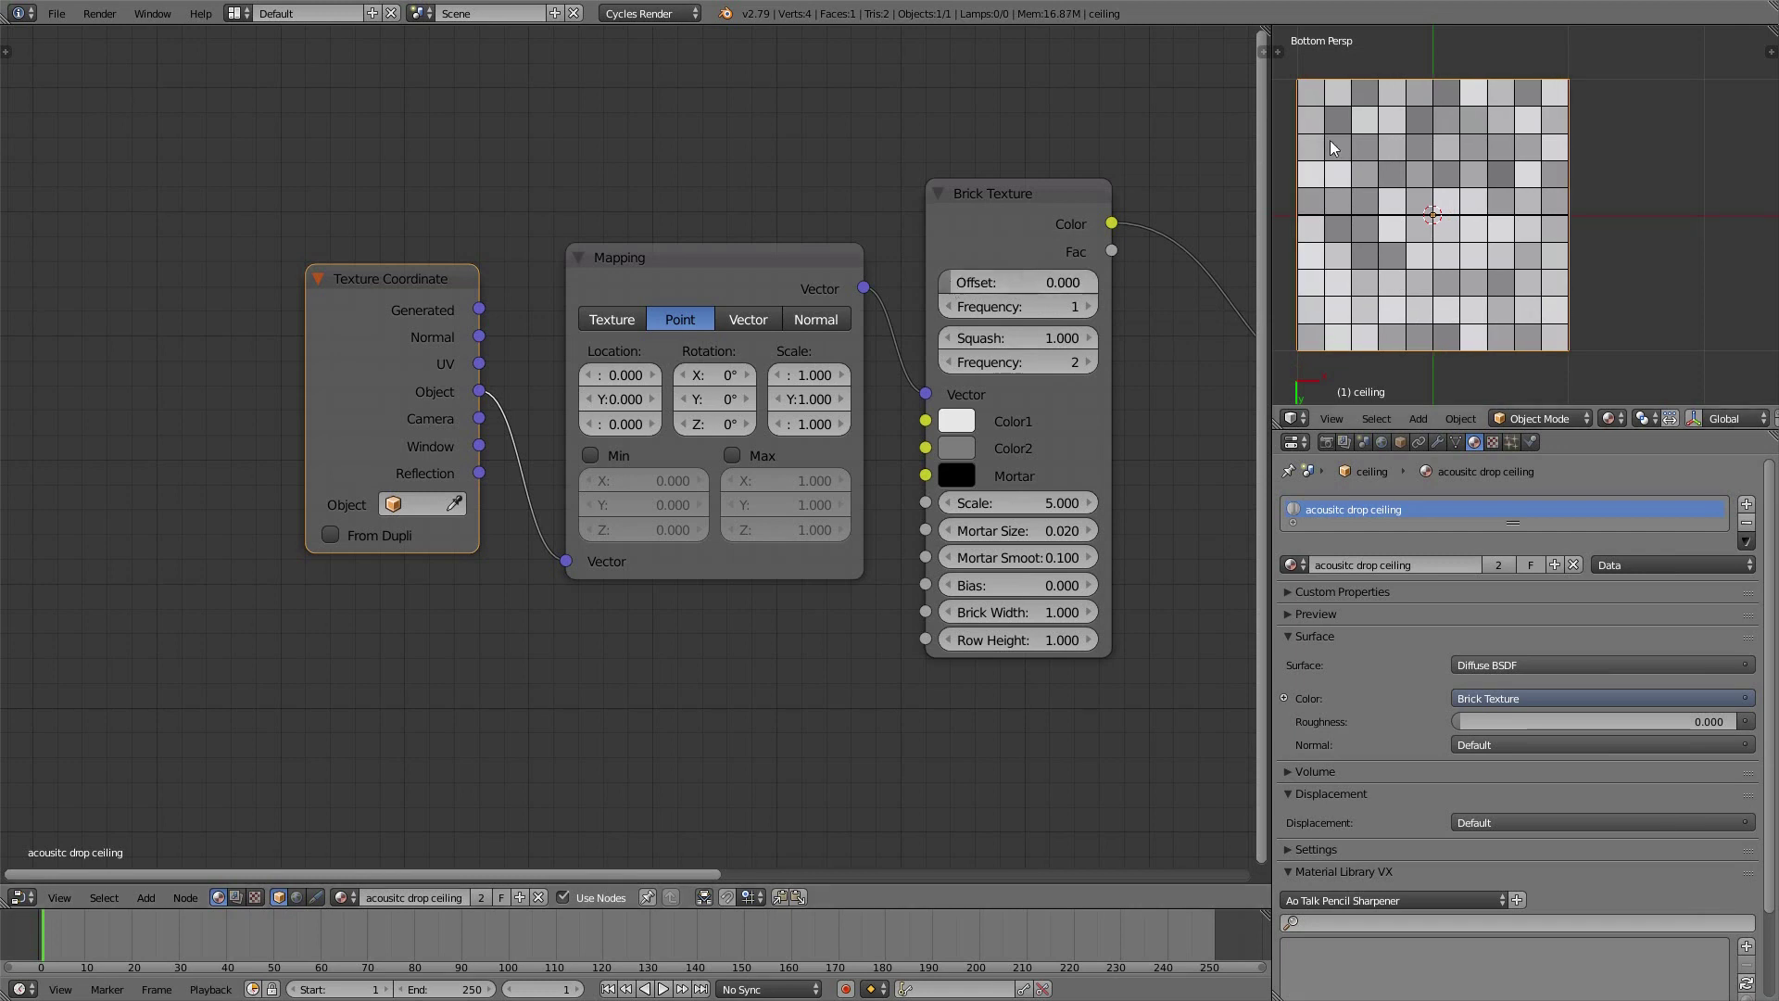
{"action": "middle_click_drag", "start_coordinate": [1474, 98], "coordinate": [1435, 128], "text": "shift"}
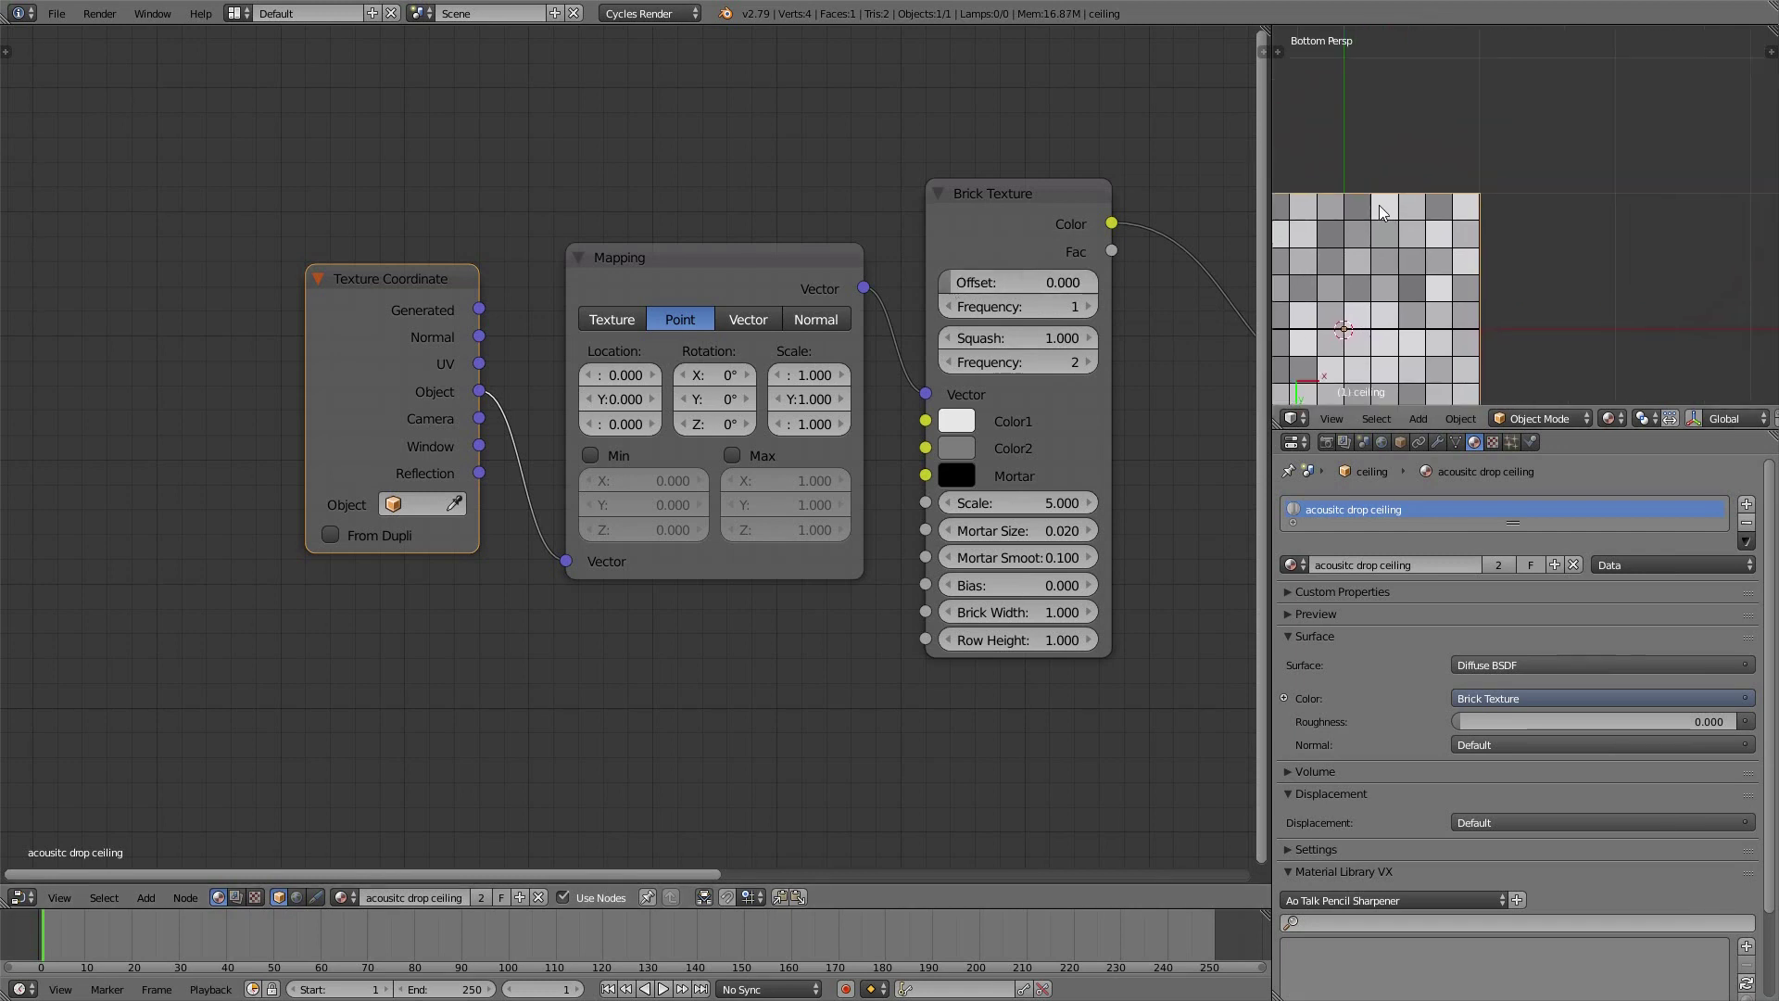
{"action": "middle_click_drag", "start_coordinate": [1371, 215], "coordinate": [1310, 281], "text": "shift"}
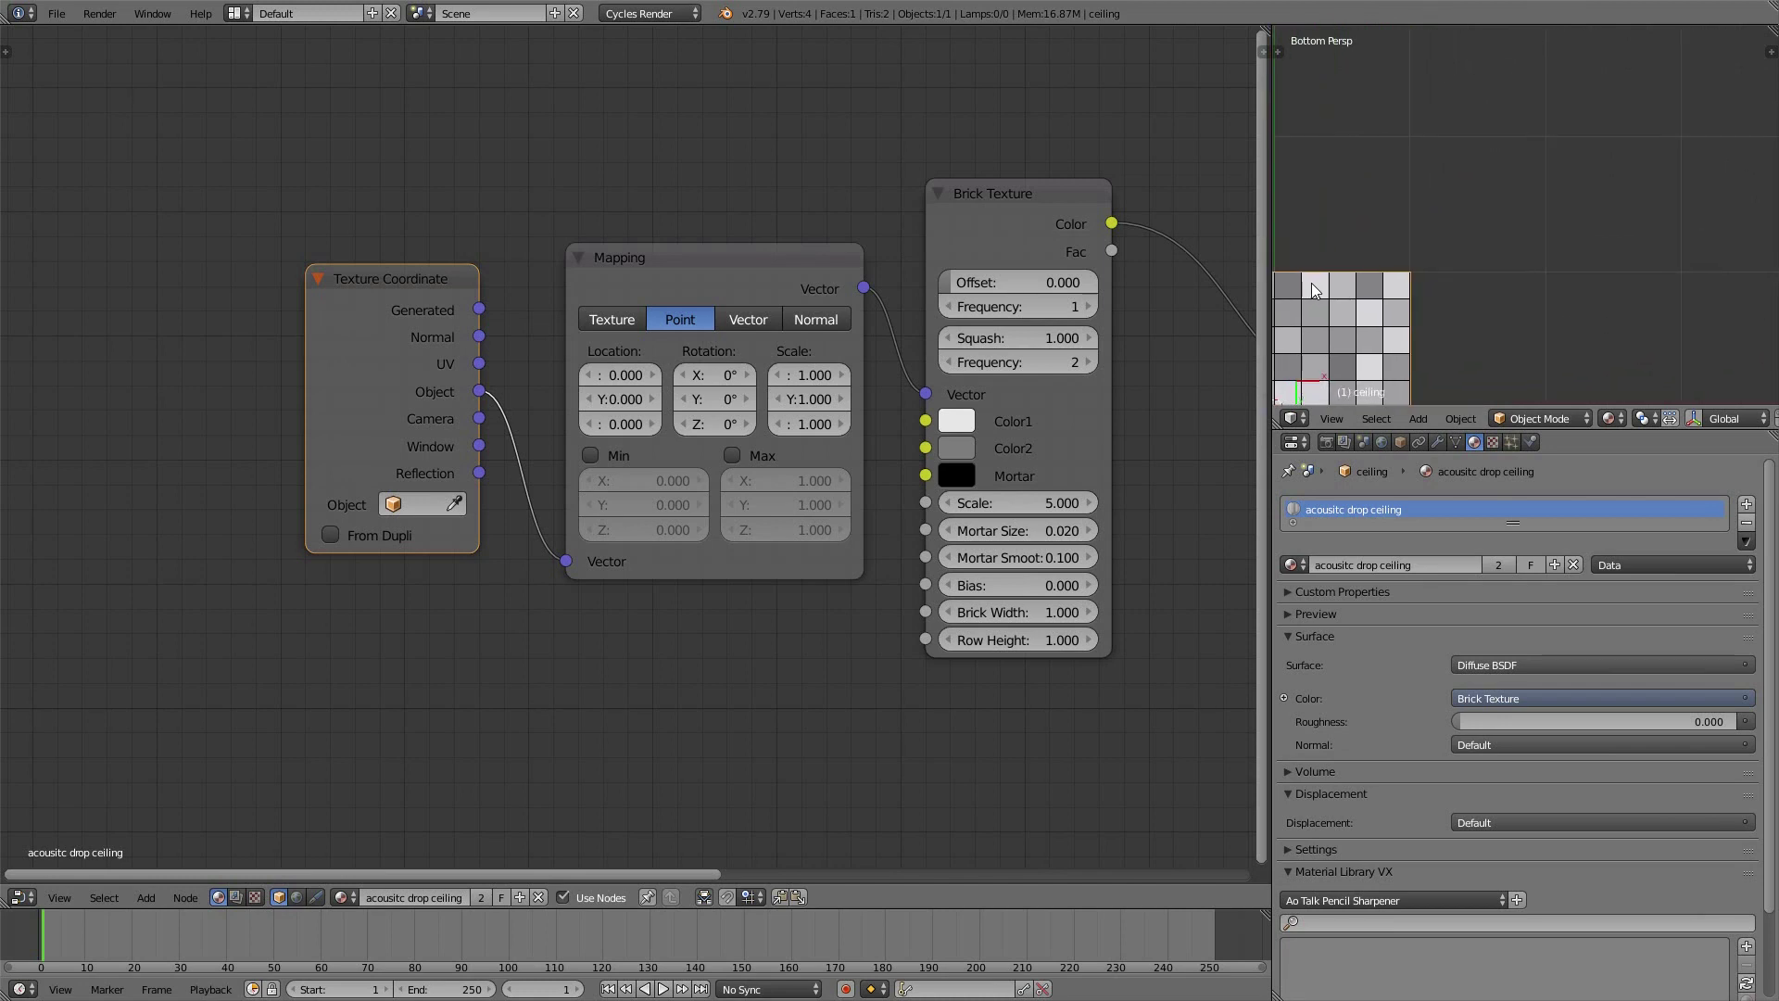
{"action": "scroll", "coordinate": [1282, 404], "scroll_direction": "up", "scroll_amount": 5}
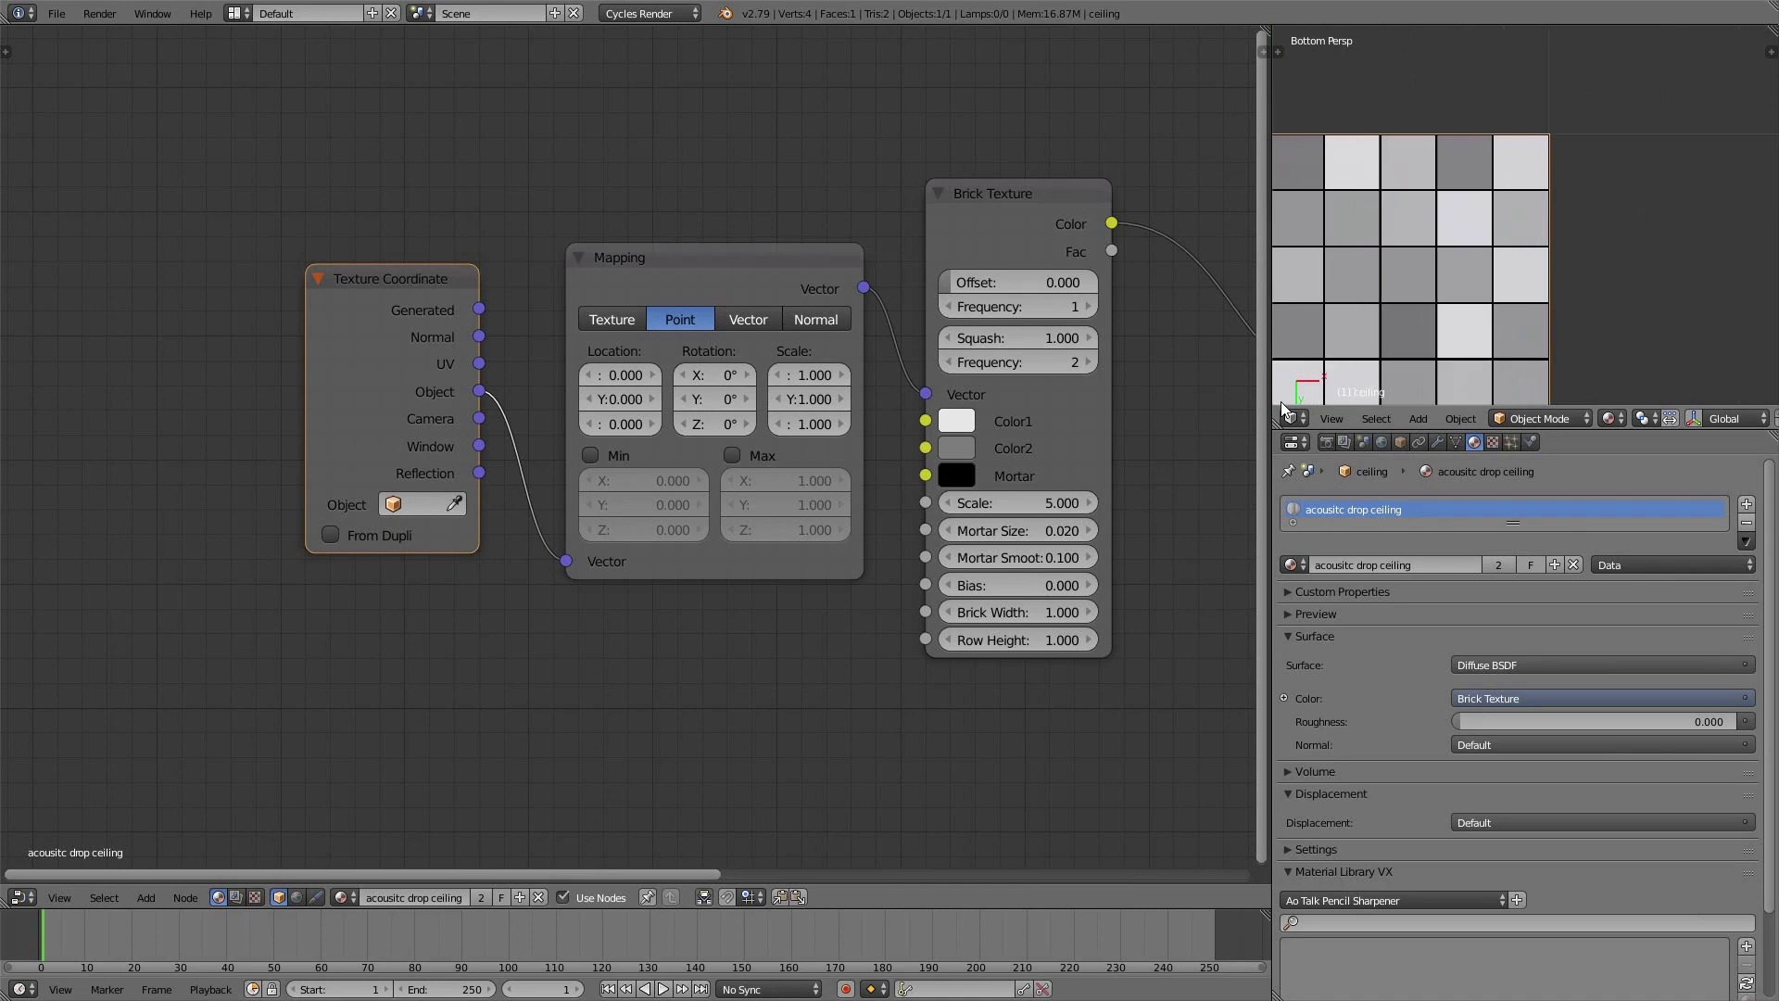
{"action": "scroll", "coordinate": [1281, 402], "scroll_direction": "up", "scroll_amount": 1}
{"action": "middle_click_drag", "start_coordinate": [1281, 403], "coordinate": [1280, 395], "text": "shift"}
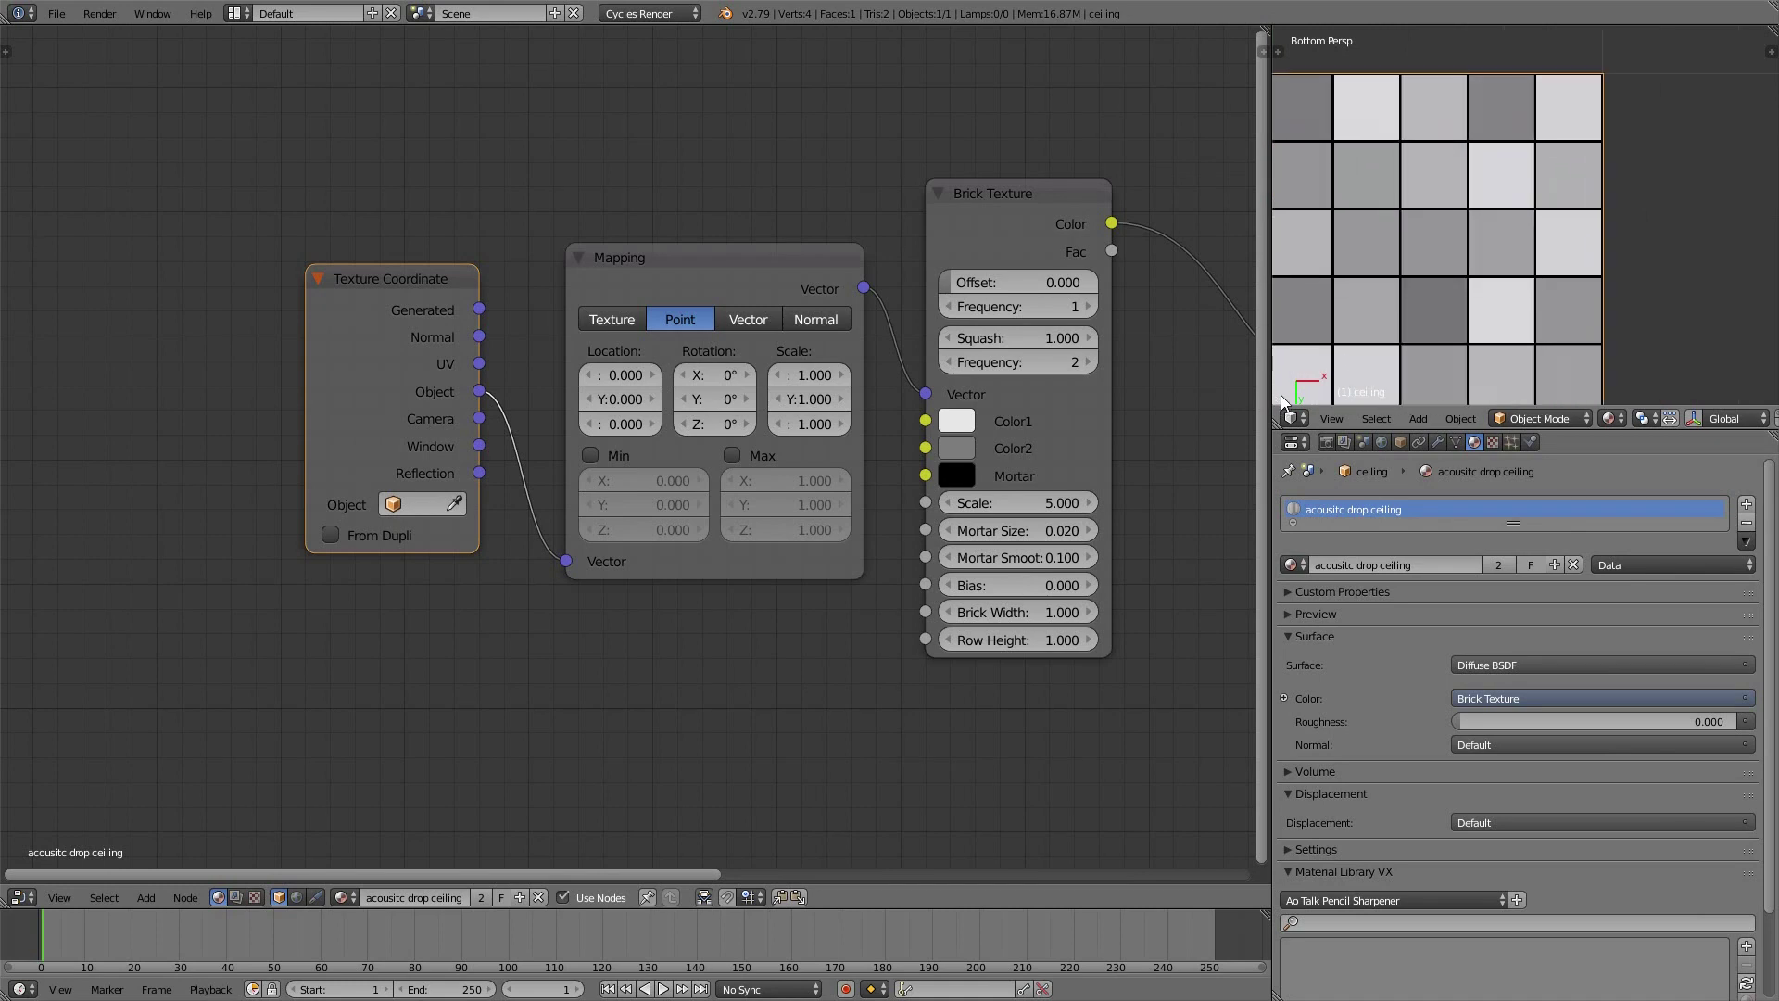
{"action": "left_click", "coordinate": [1031, 199]}
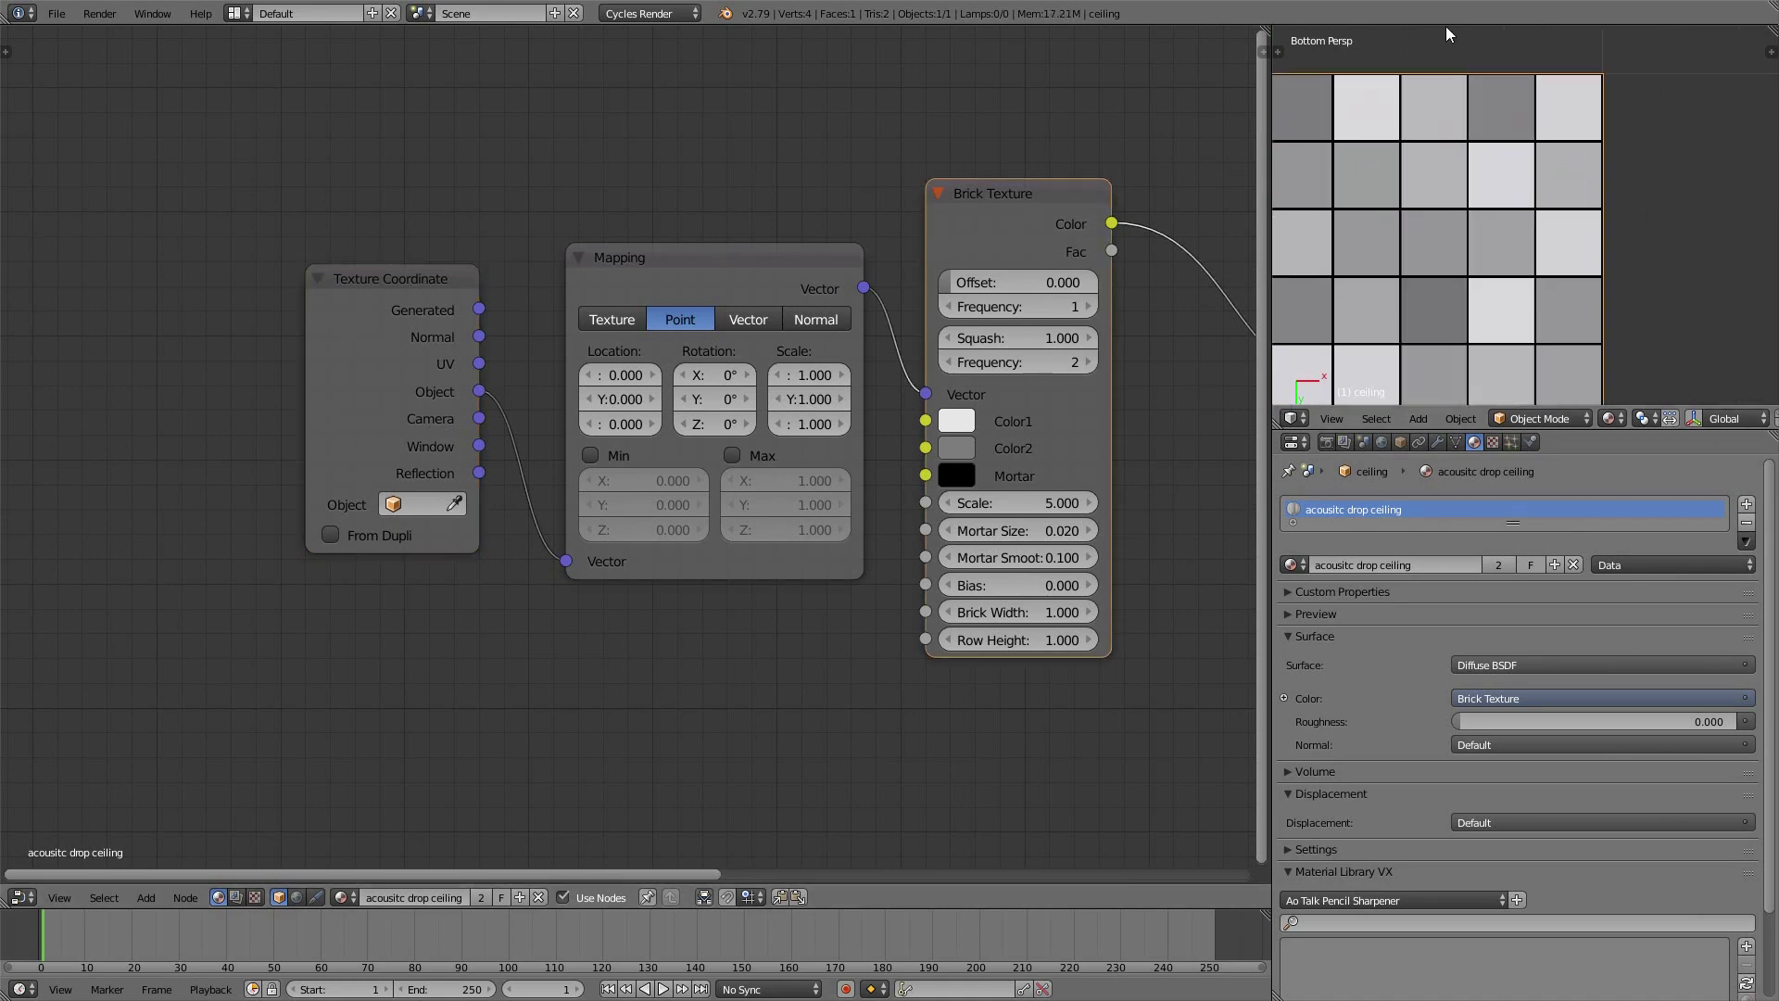
In the maximized 3D view's sidebar, set the ceiling plane's X and Y dimensions to 2
{"action": "scroll", "coordinate": [1648, 46], "scroll_direction": "down", "scroll_amount": 4}
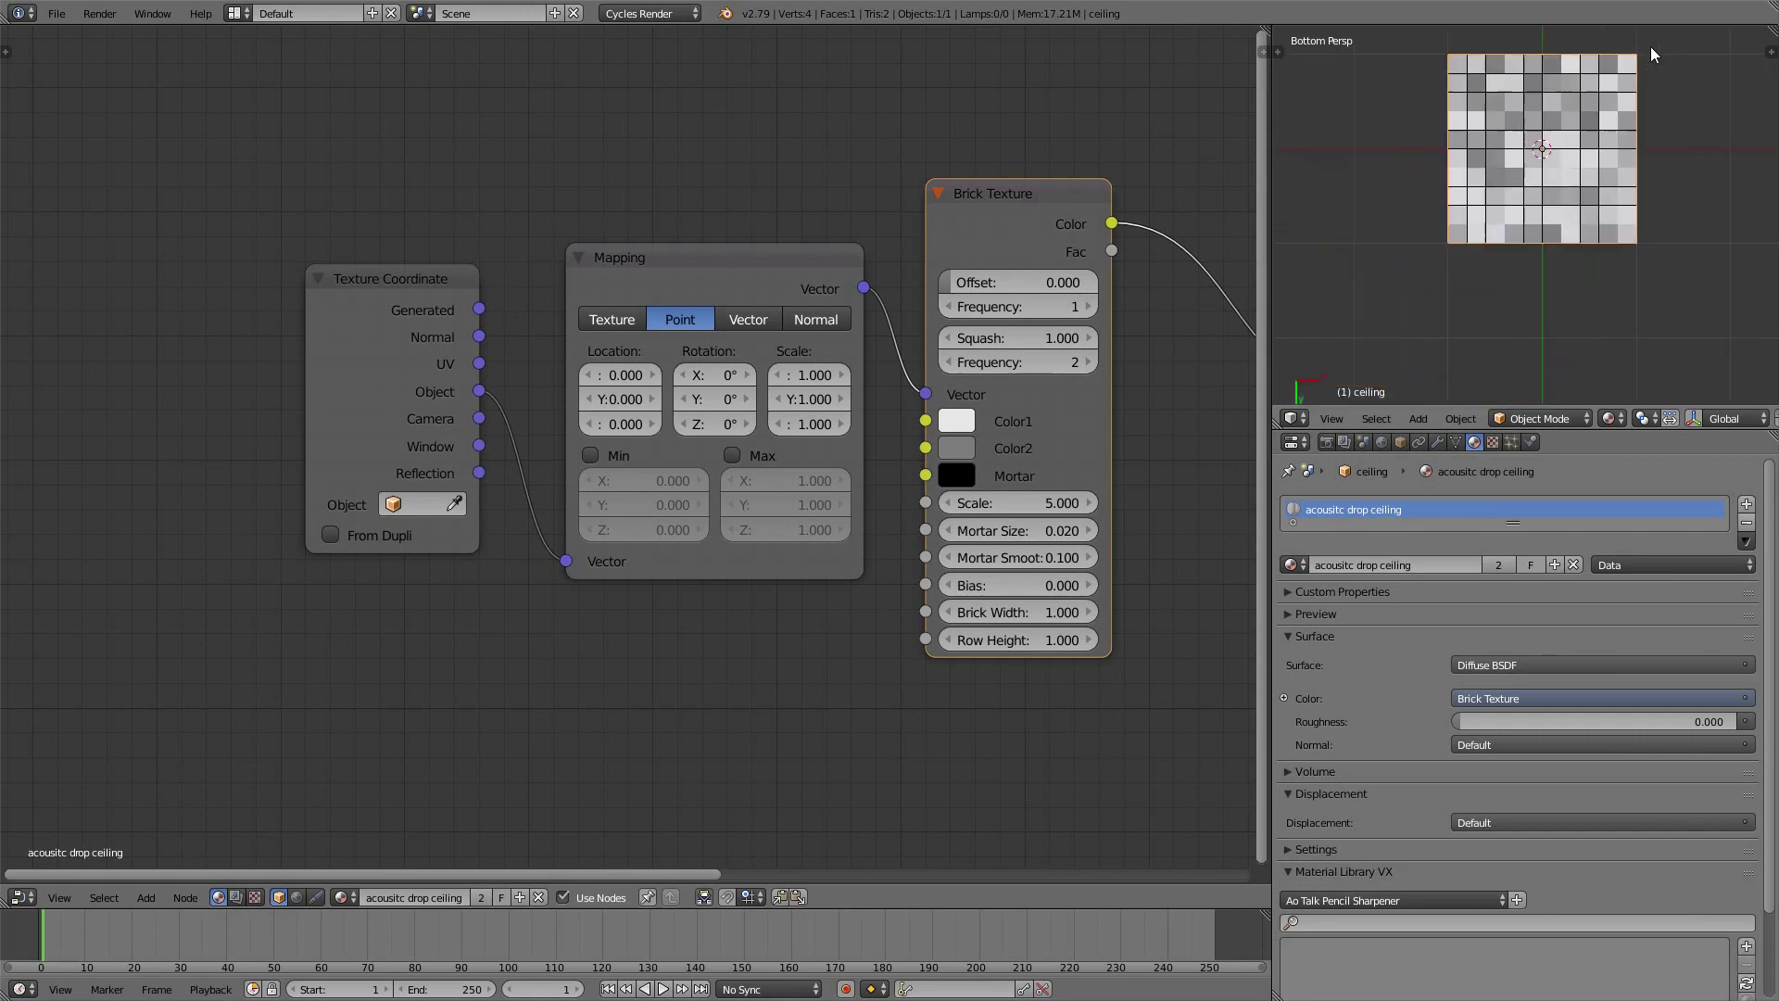
{"action": "key", "text": "ctrl+Up"}
{"action": "key", "text": "n"}
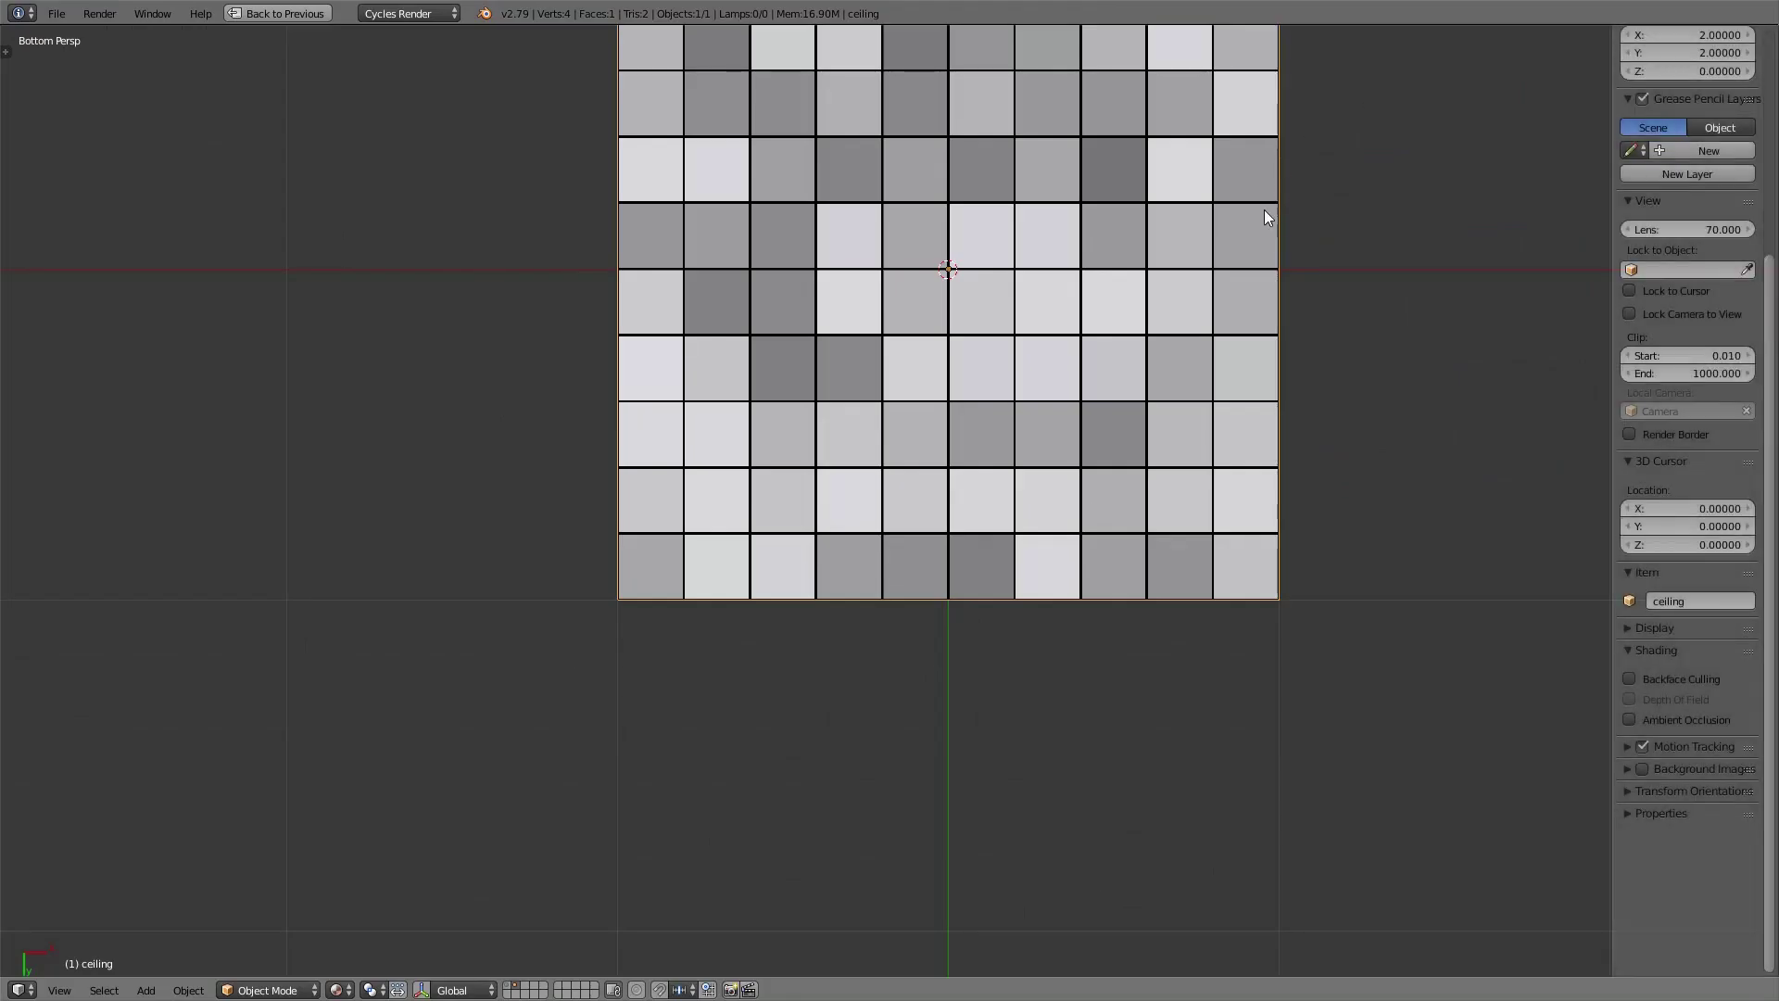
{"action": "middle_click_drag", "start_coordinate": [1077, 313], "coordinate": [1023, 525], "text": "shift"}
{"action": "scroll", "coordinate": [1712, 383], "scroll_direction": "up", "scroll_amount": 8}
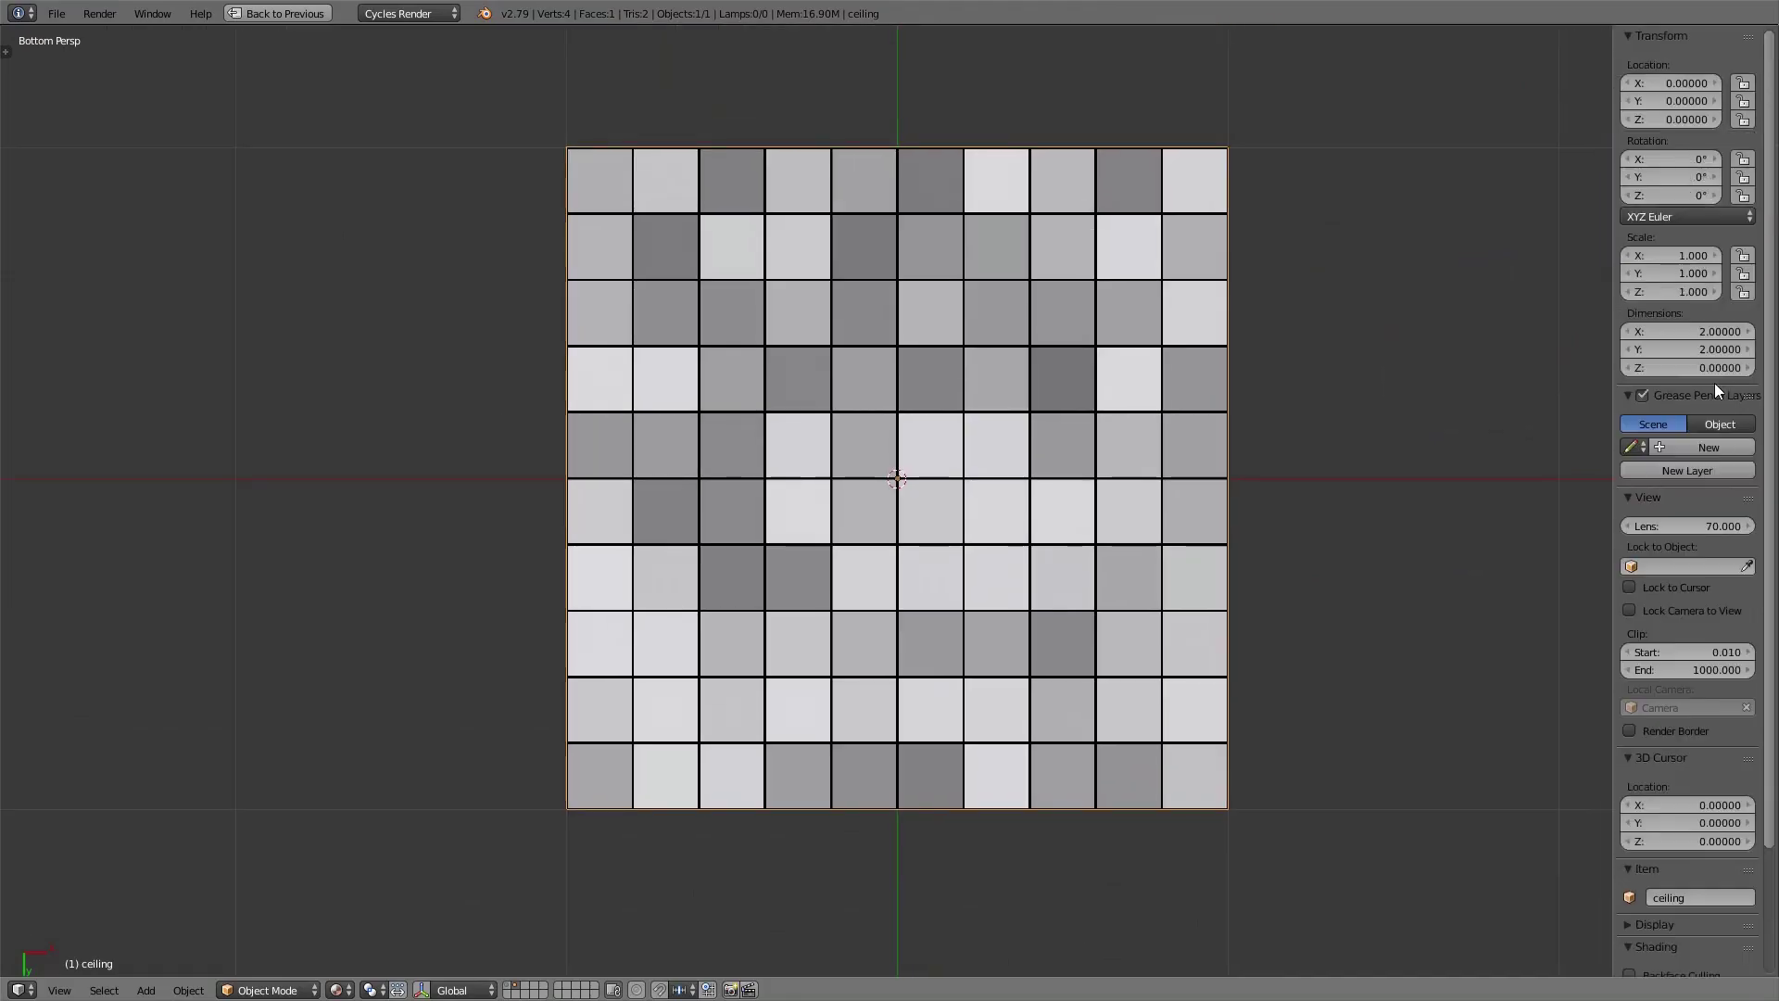
{"action": "left_click_drag", "start_coordinate": [1664, 331], "coordinate": [1664, 331]}
{"action": "key", "text": "Return"}
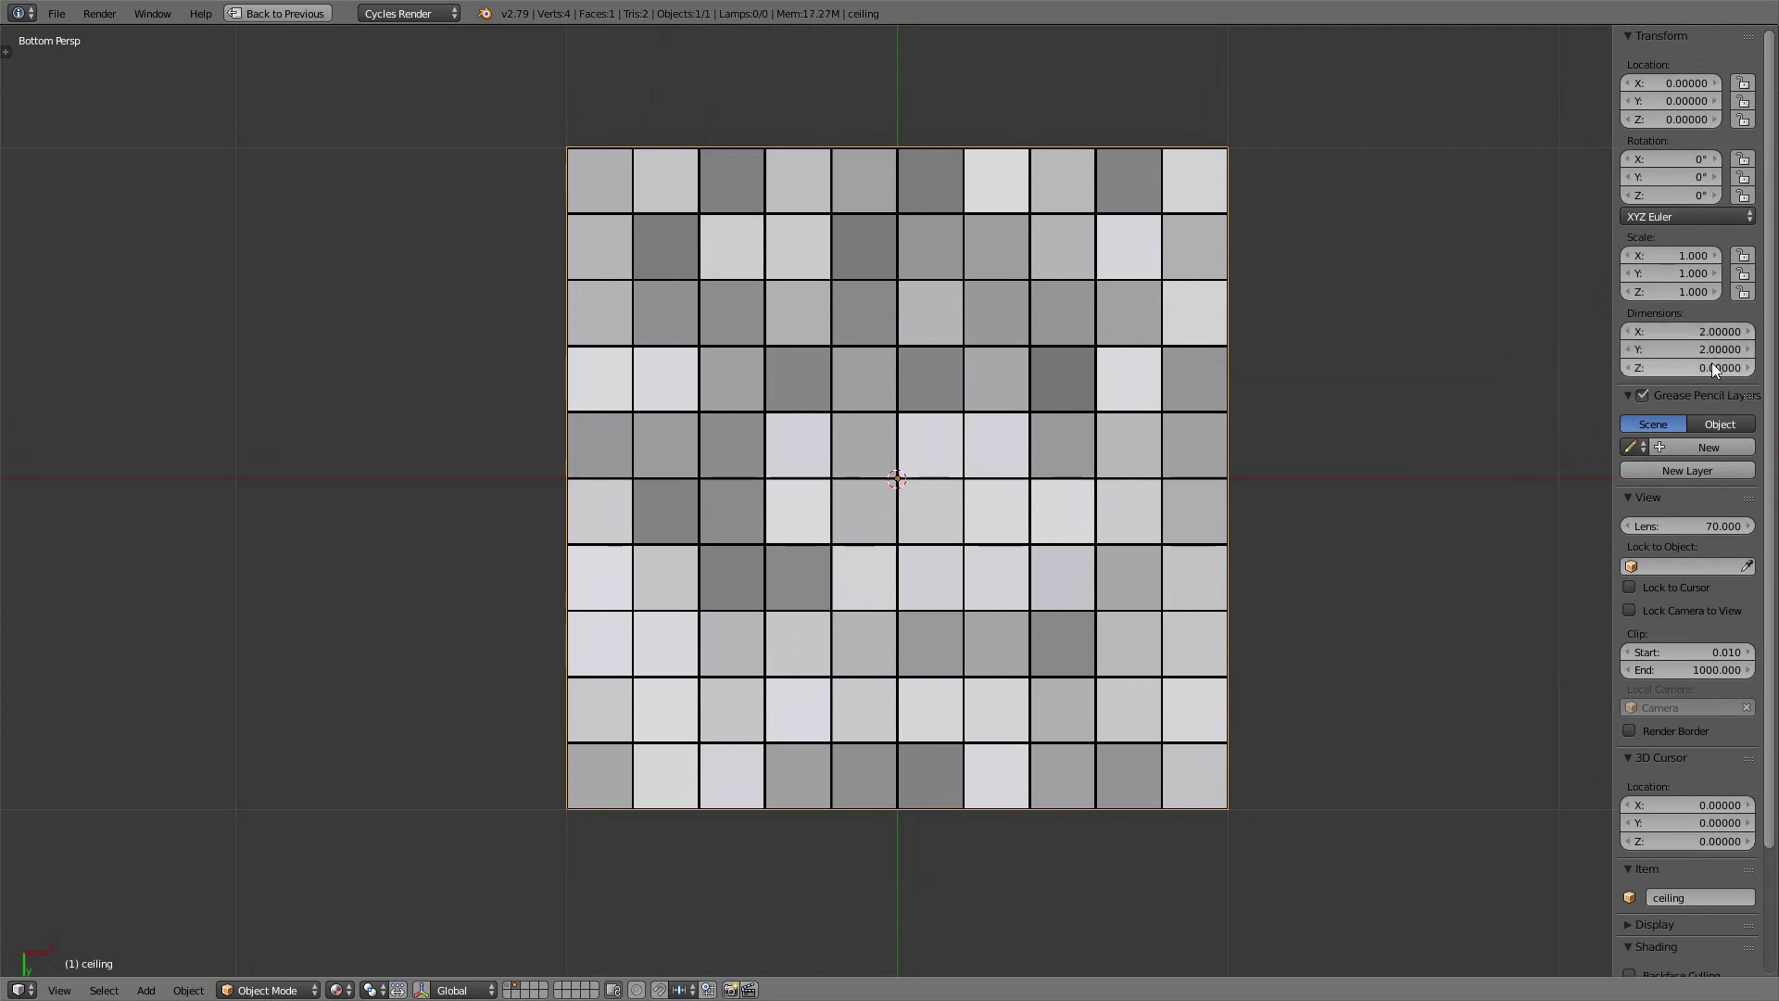
Restore the split layout, hide the sidebar, and leave the Brick Texture Scale at 5.000
{"action": "key", "text": "shift+space"}
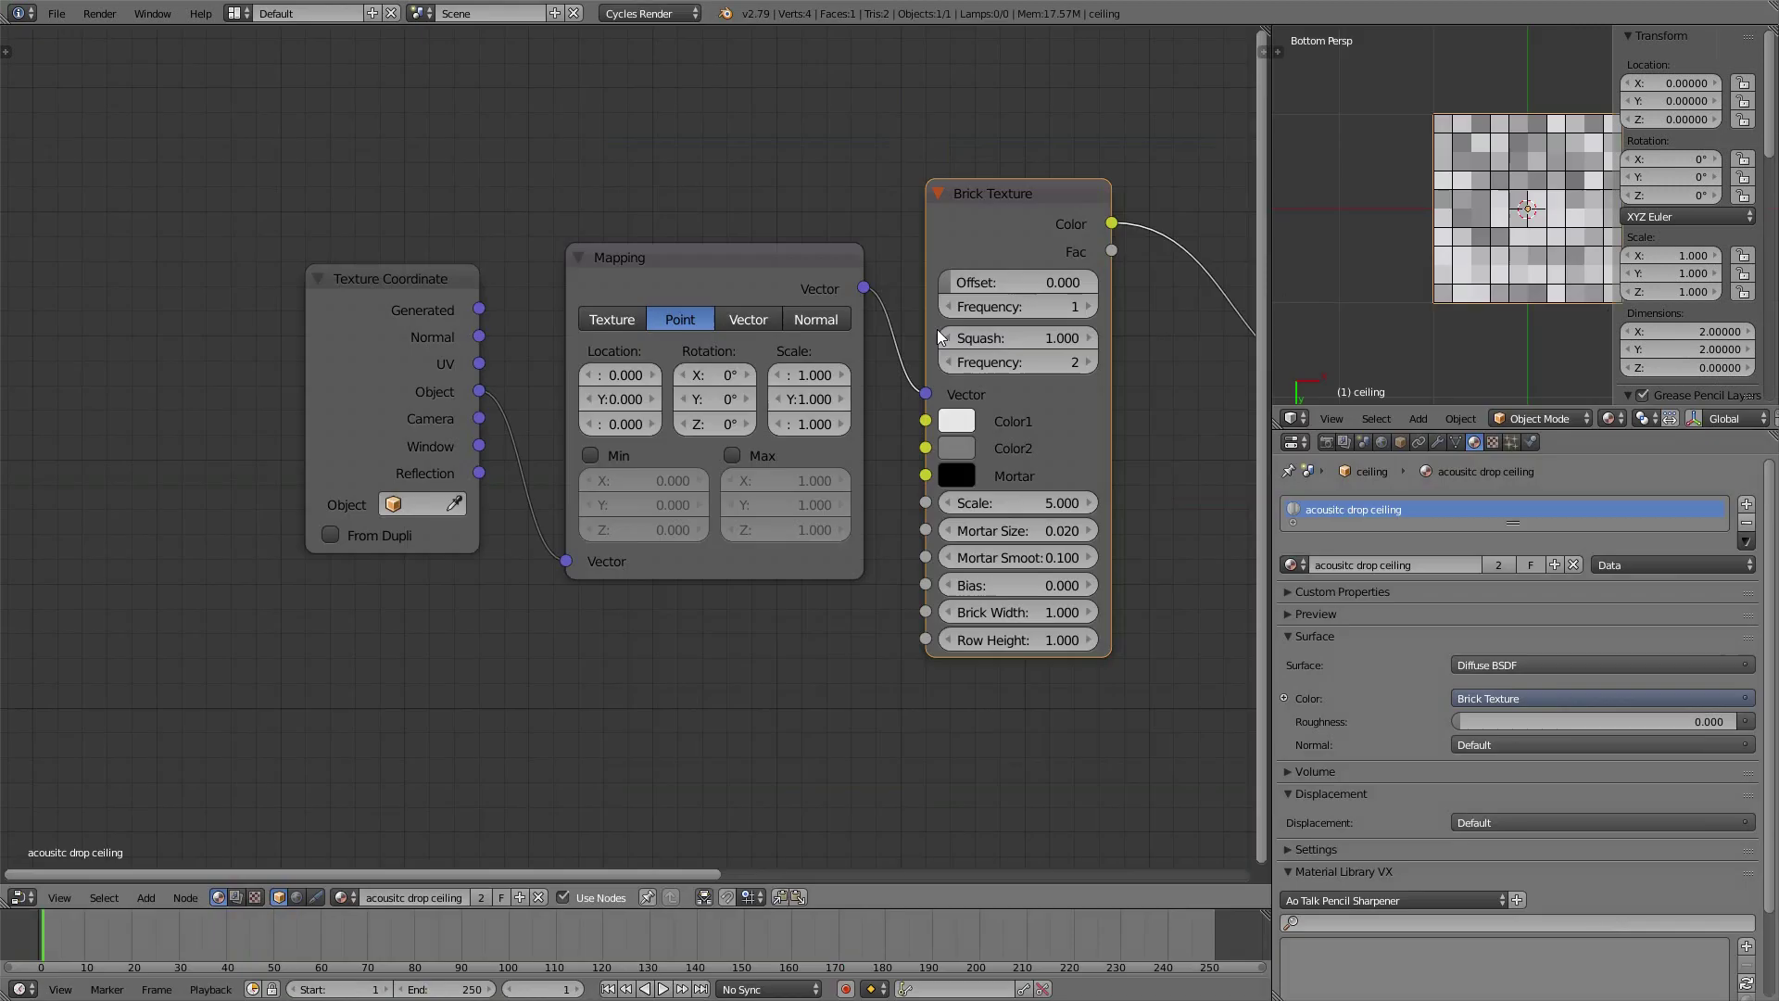
{"action": "key", "text": "n"}
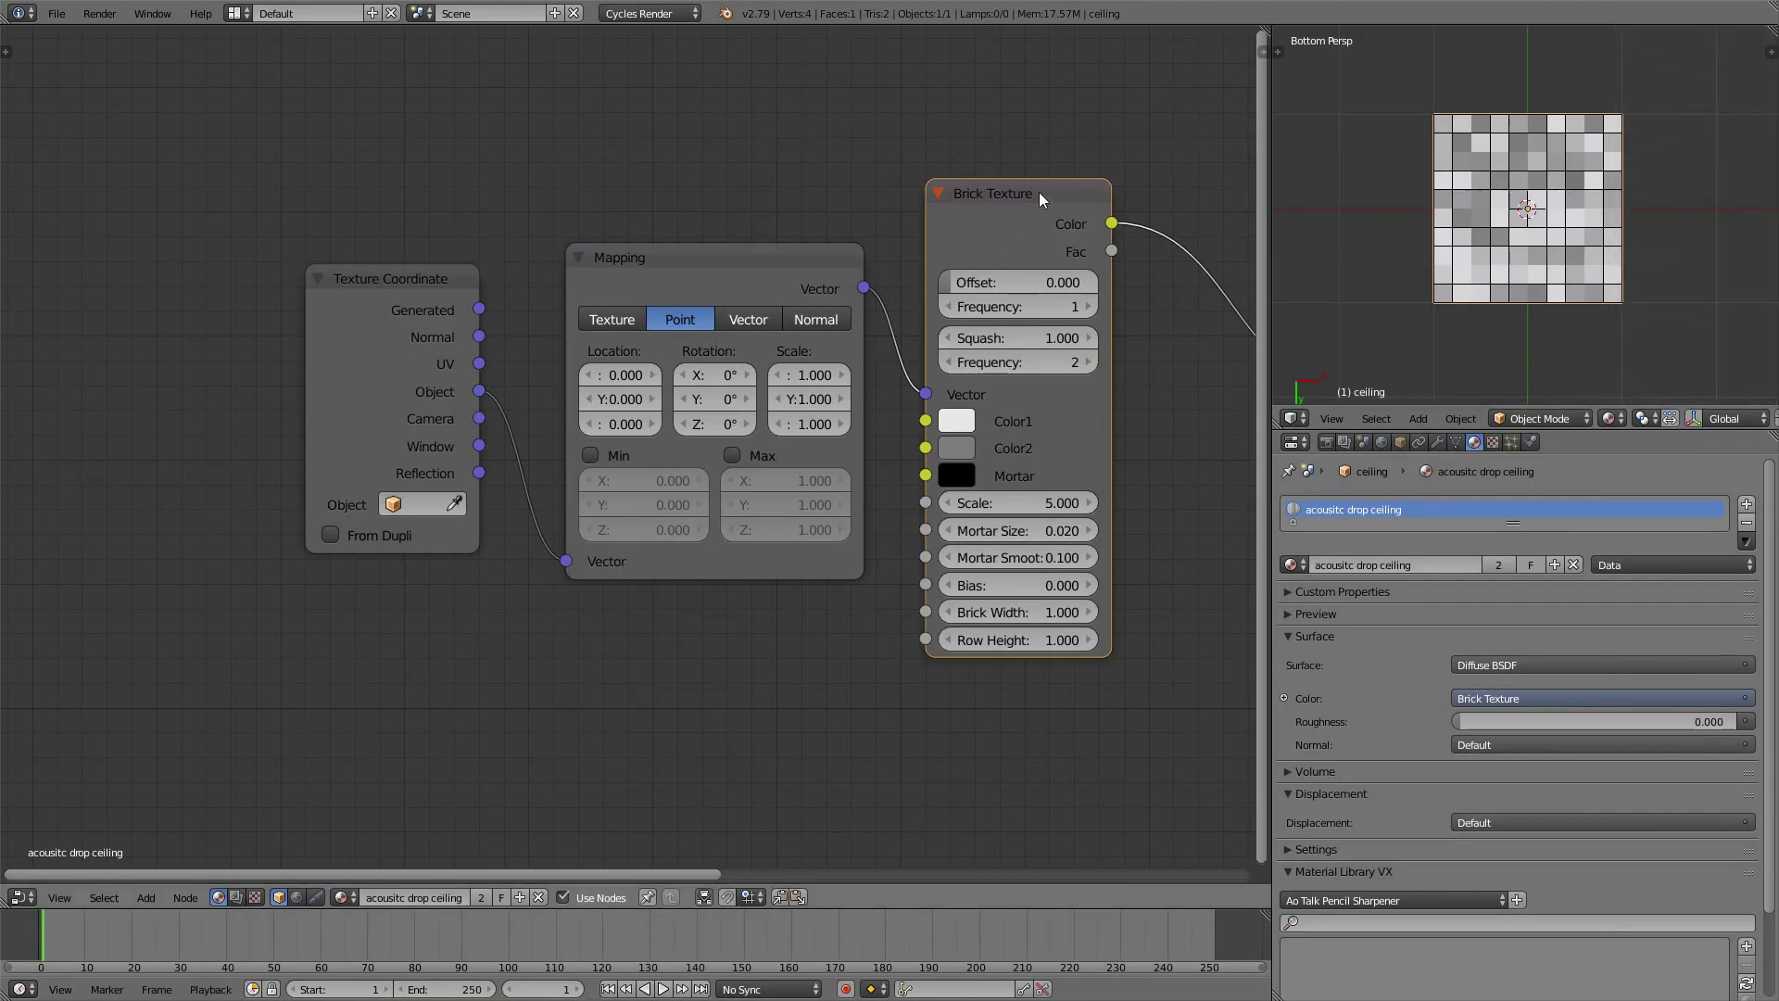
{"action": "middle_click_drag", "start_coordinate": [1040, 199], "coordinate": [888, 45]}
{"action": "scroll", "coordinate": [847, 317], "scroll_direction": "up", "scroll_amount": 3}
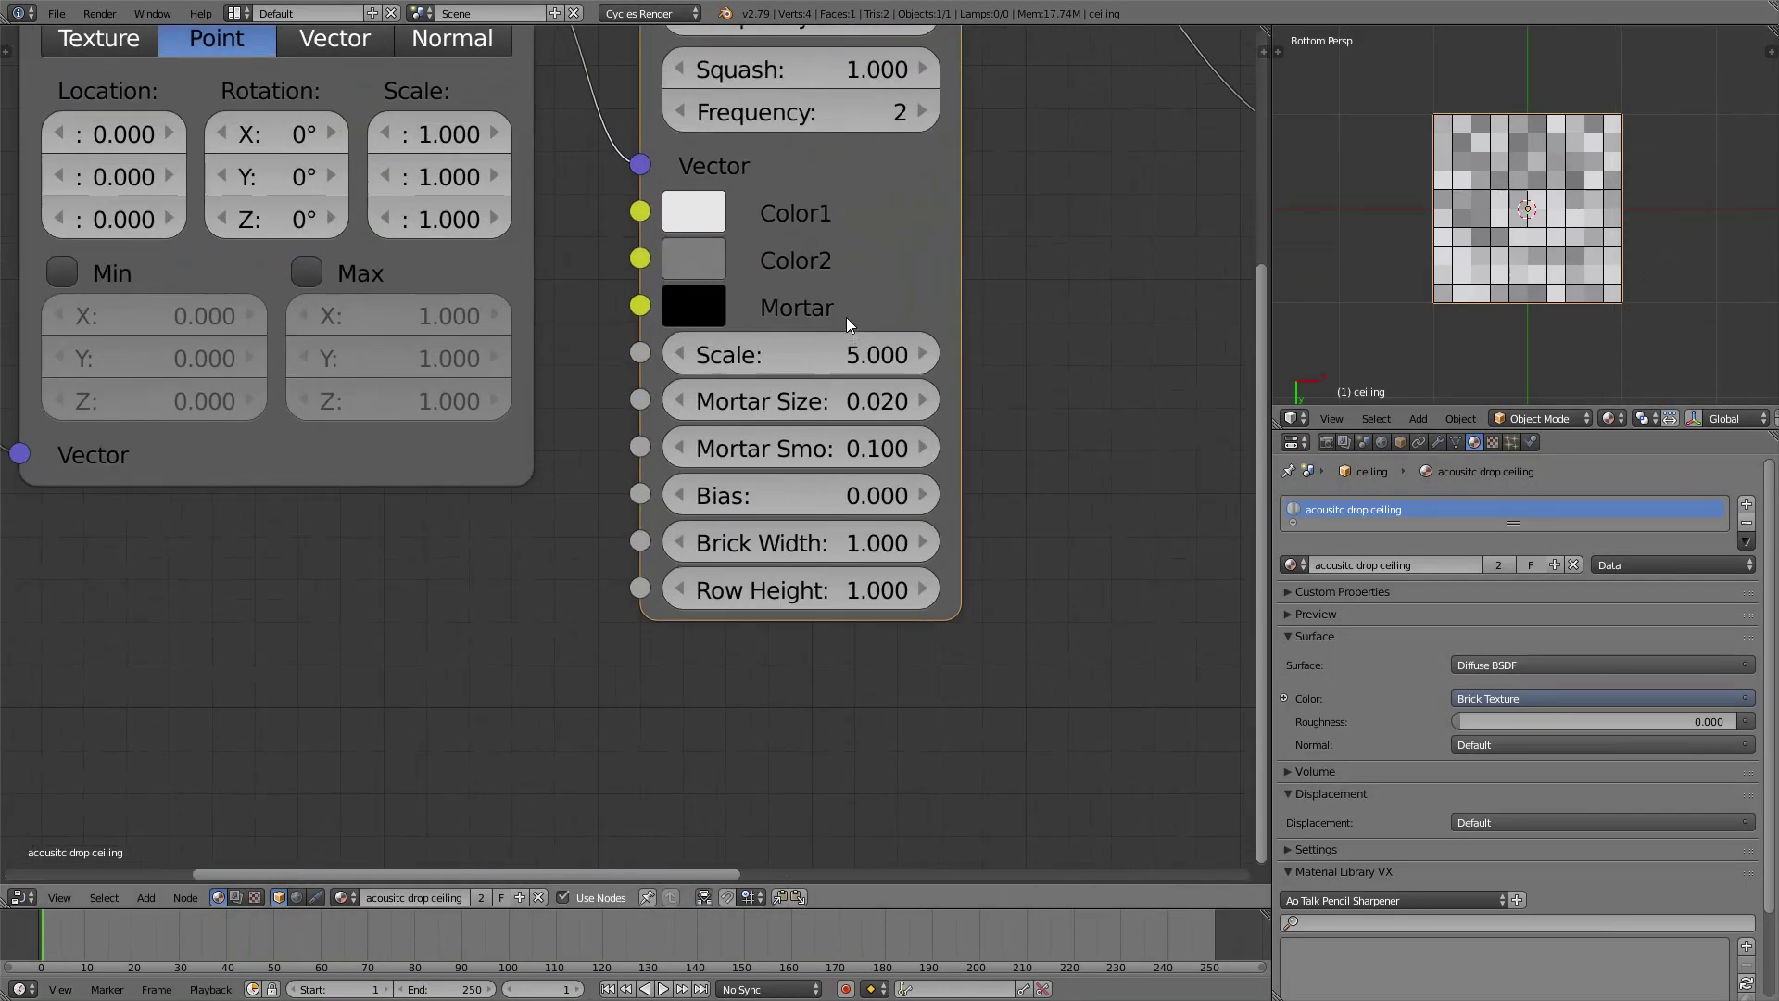
{"action": "left_click", "coordinate": [796, 345]}
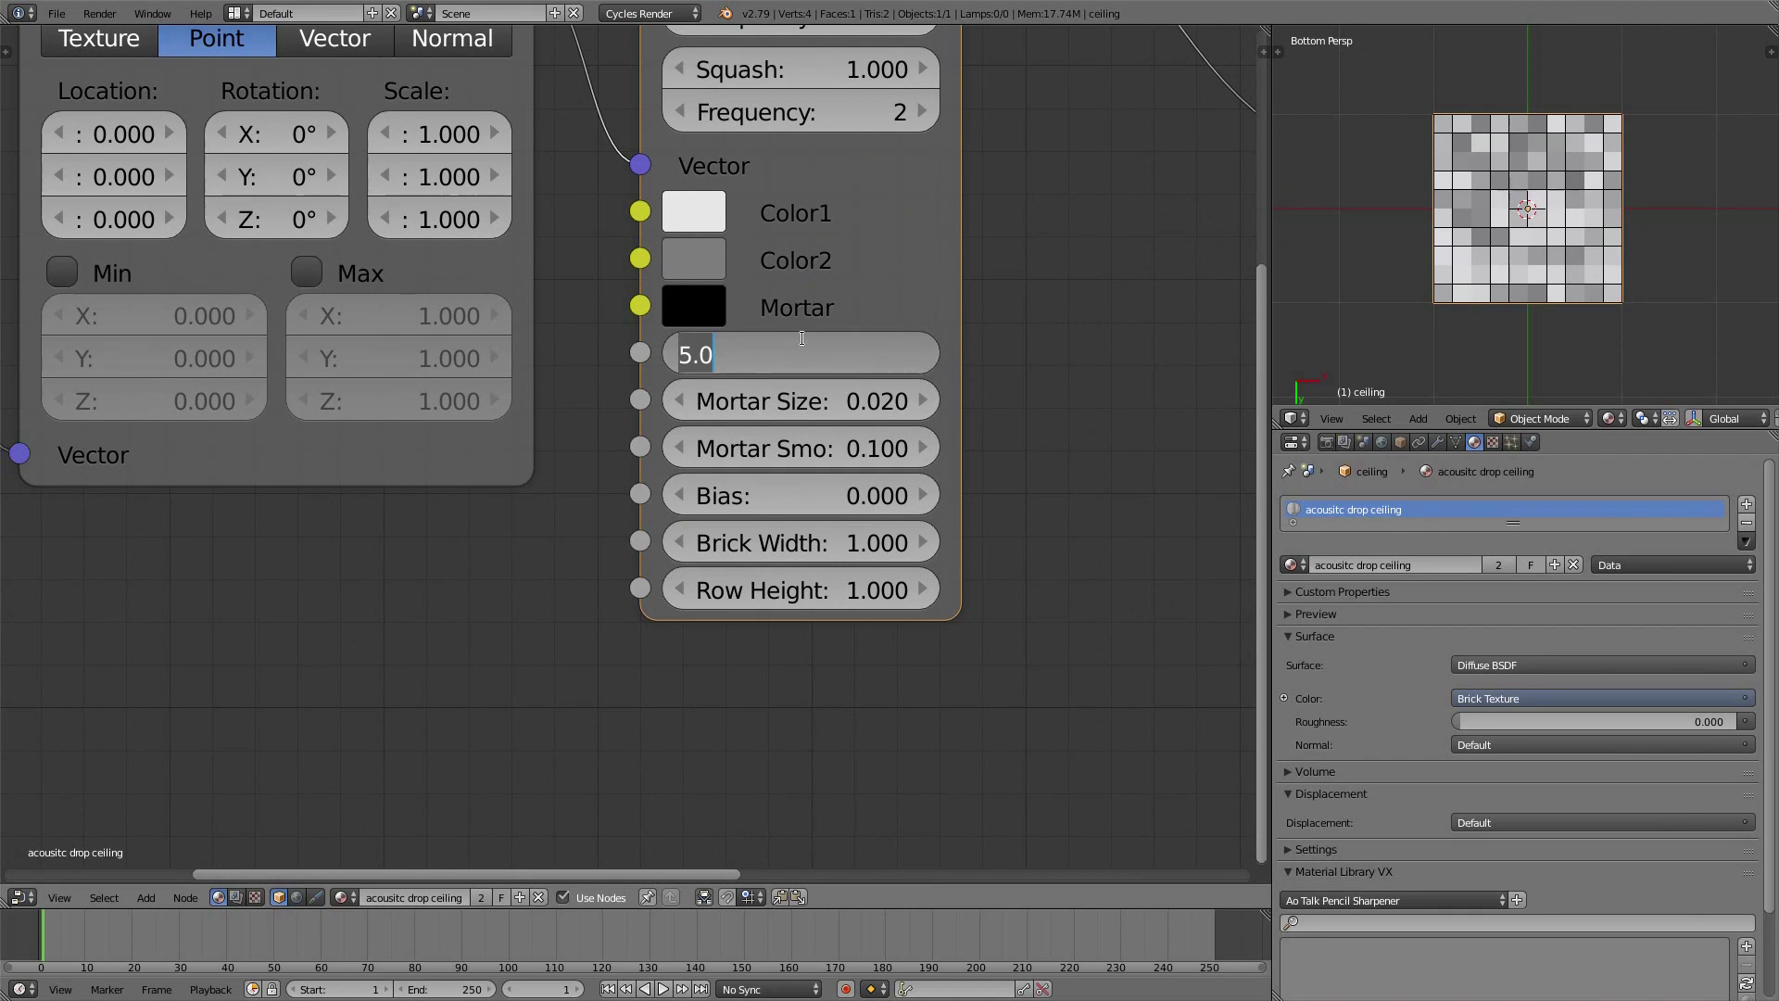
{"action": "key", "text": "Return"}
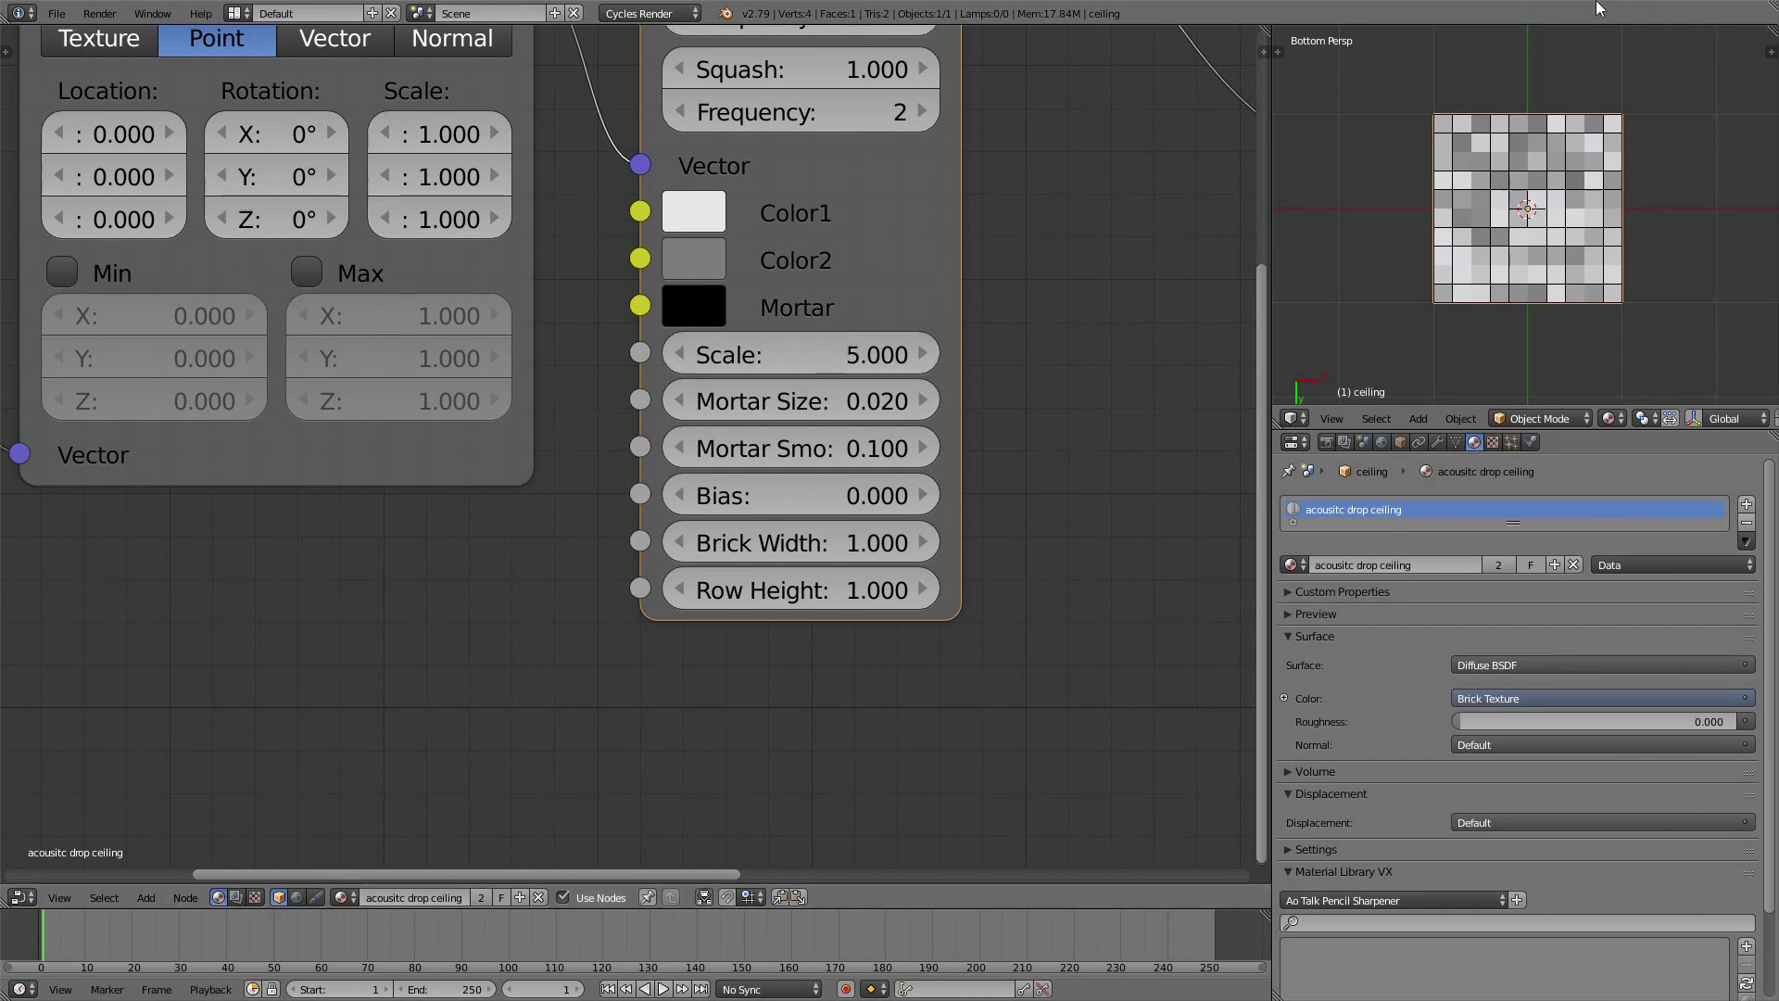
Check the 1bu:1m scale note in Notepad, then view the Scene tab's Unit Presets
{"action": "key", "text": "alt+Tab"}
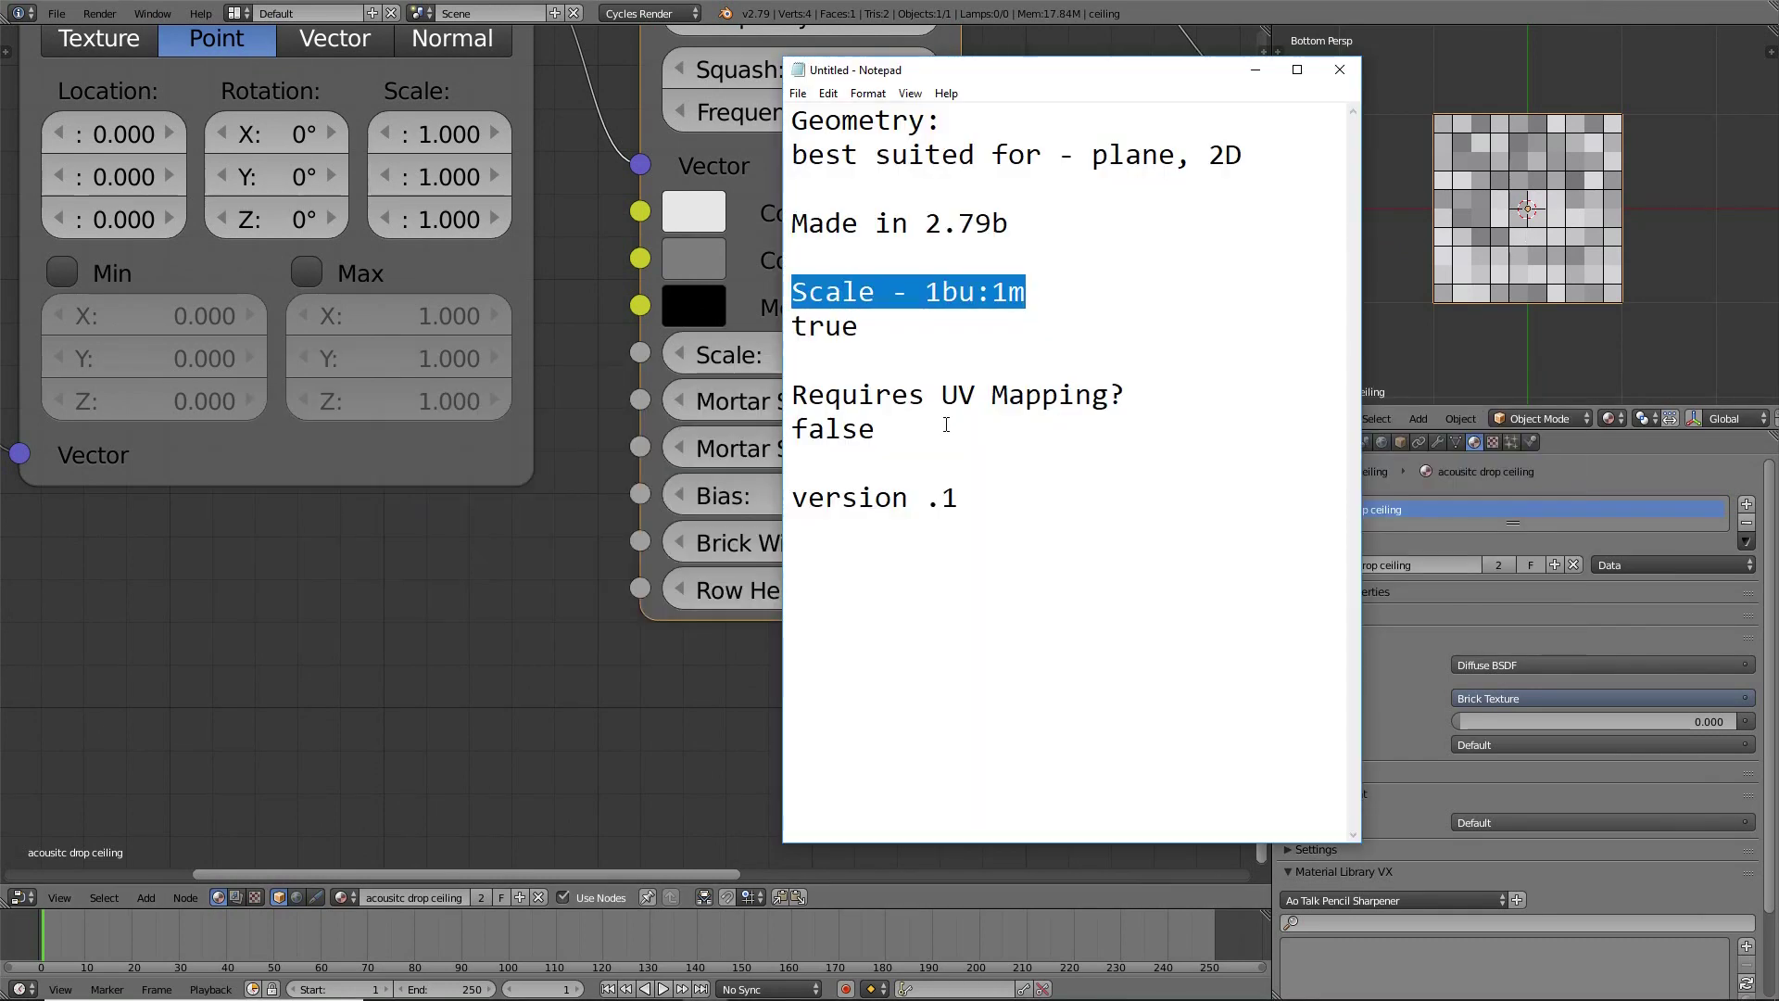
{"action": "key", "text": "alt+Tab"}
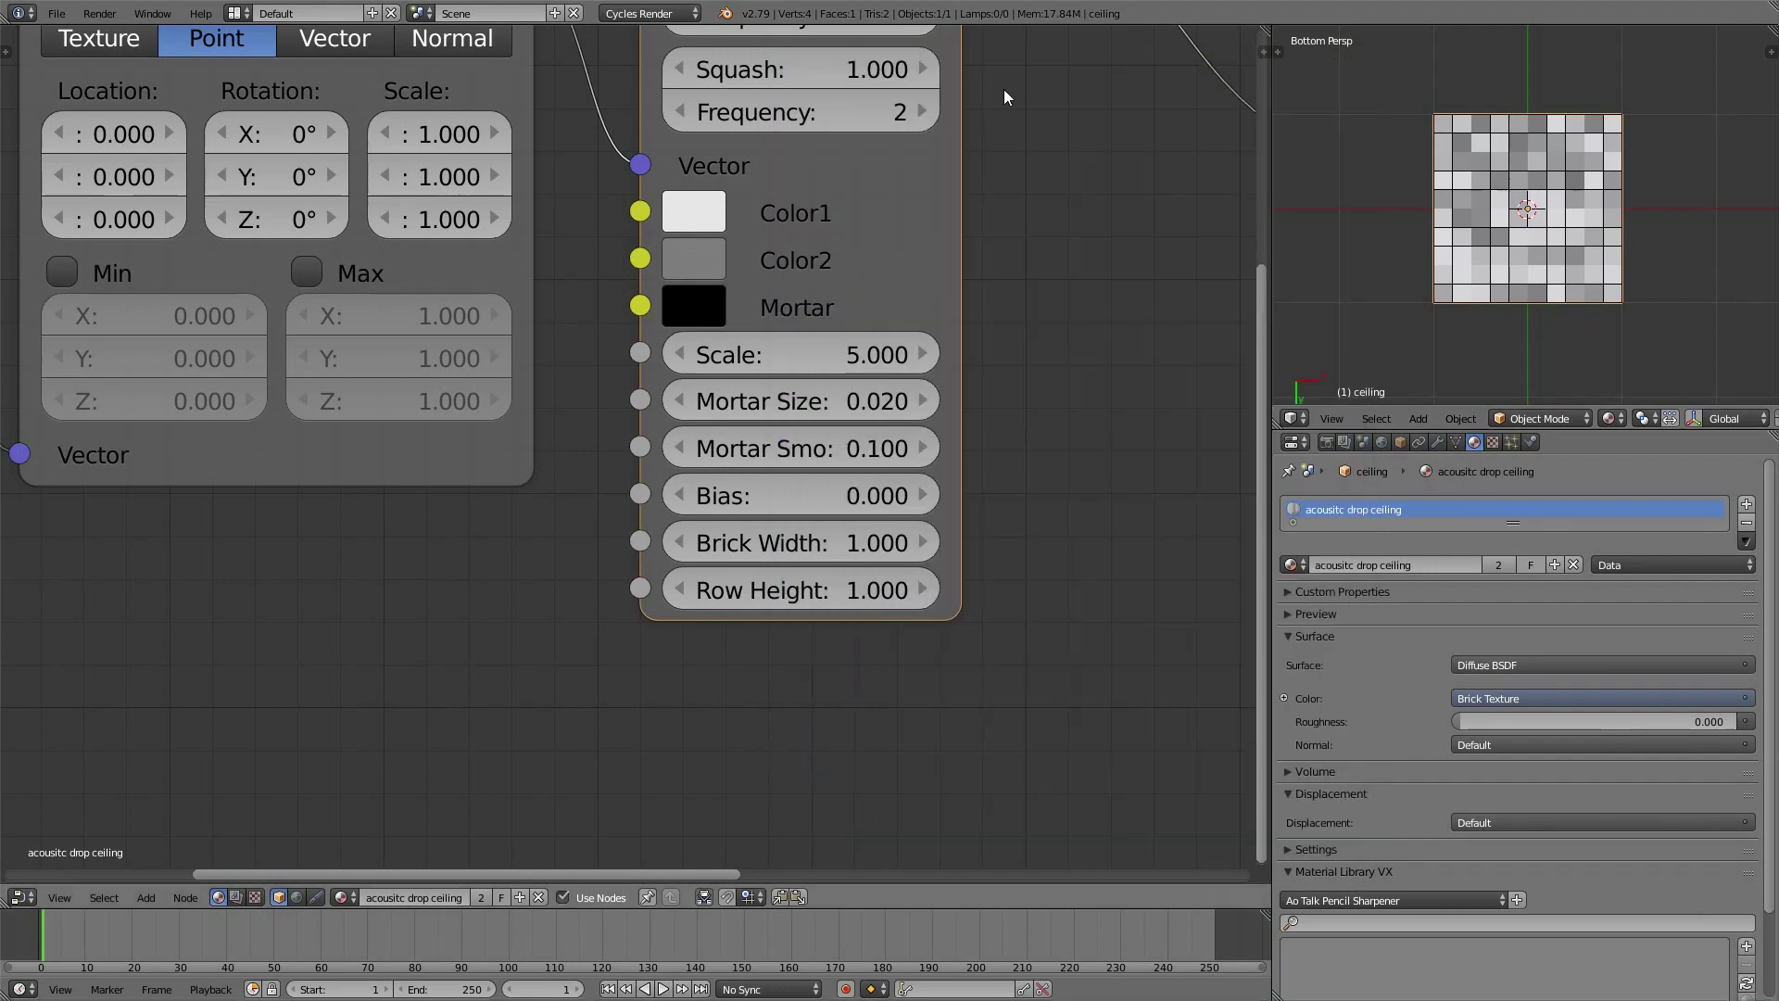
{"action": "left_click", "coordinate": [1381, 442]}
{"action": "left_click", "coordinate": [1365, 441]}
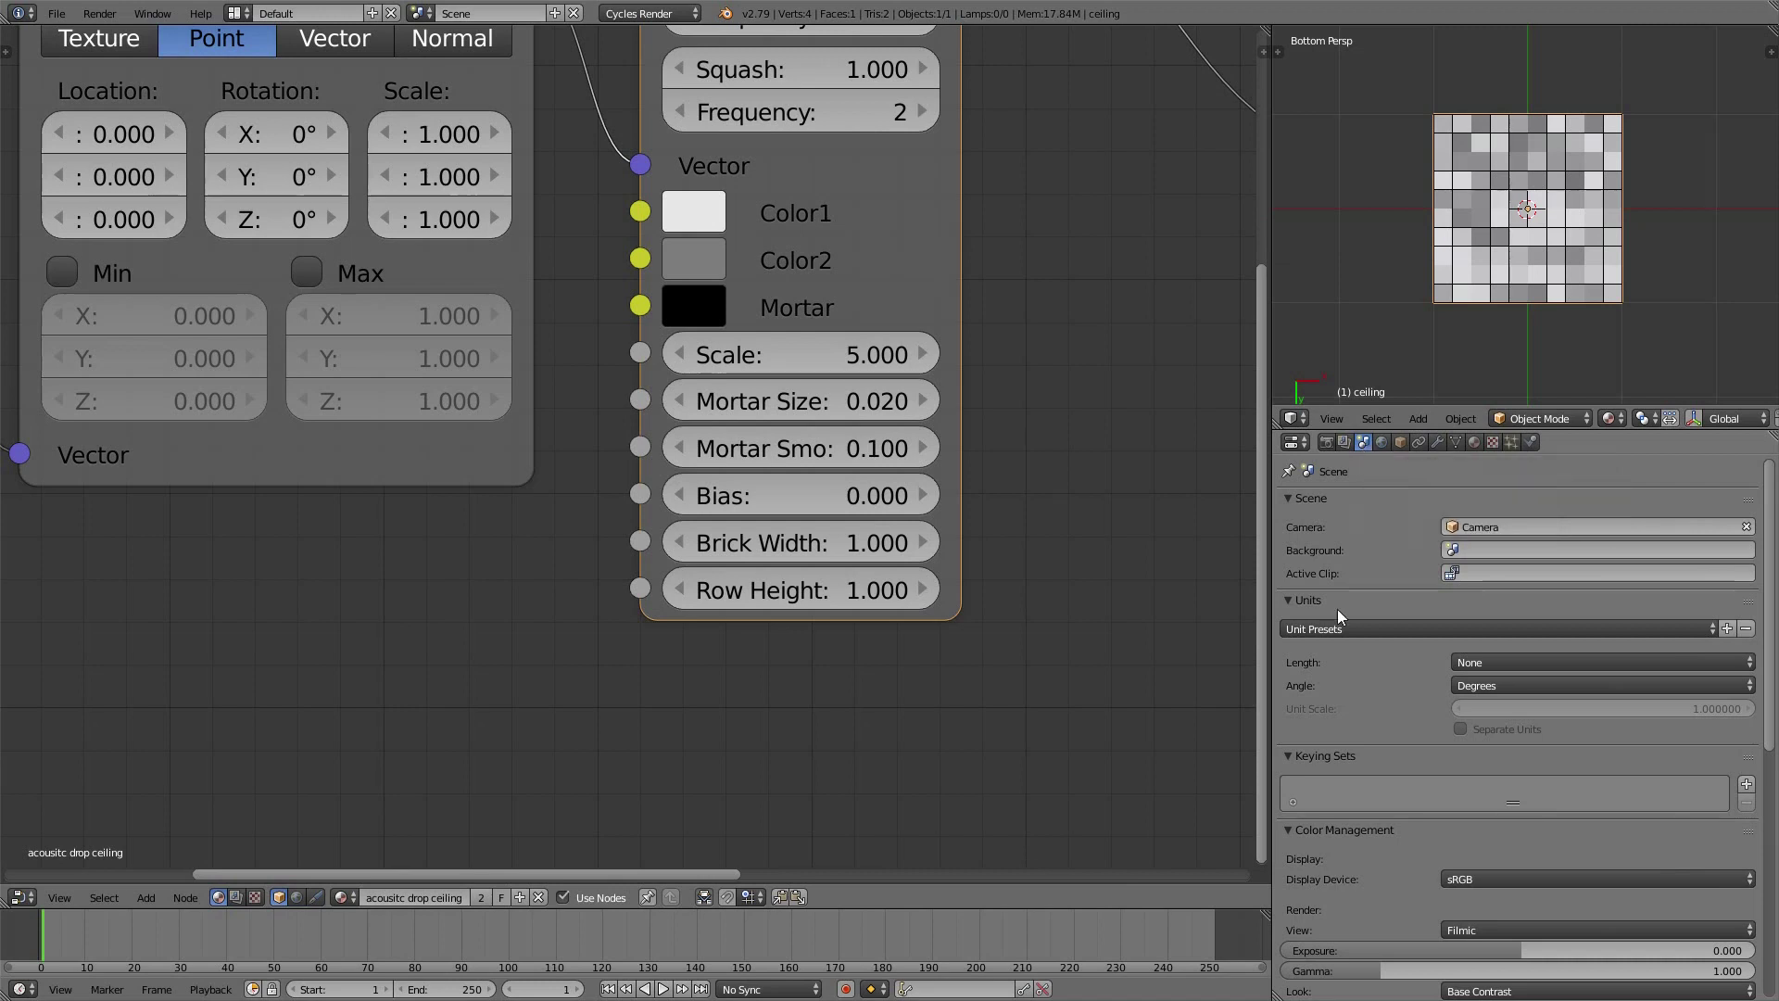
{"action": "left_click", "coordinate": [1409, 627]}
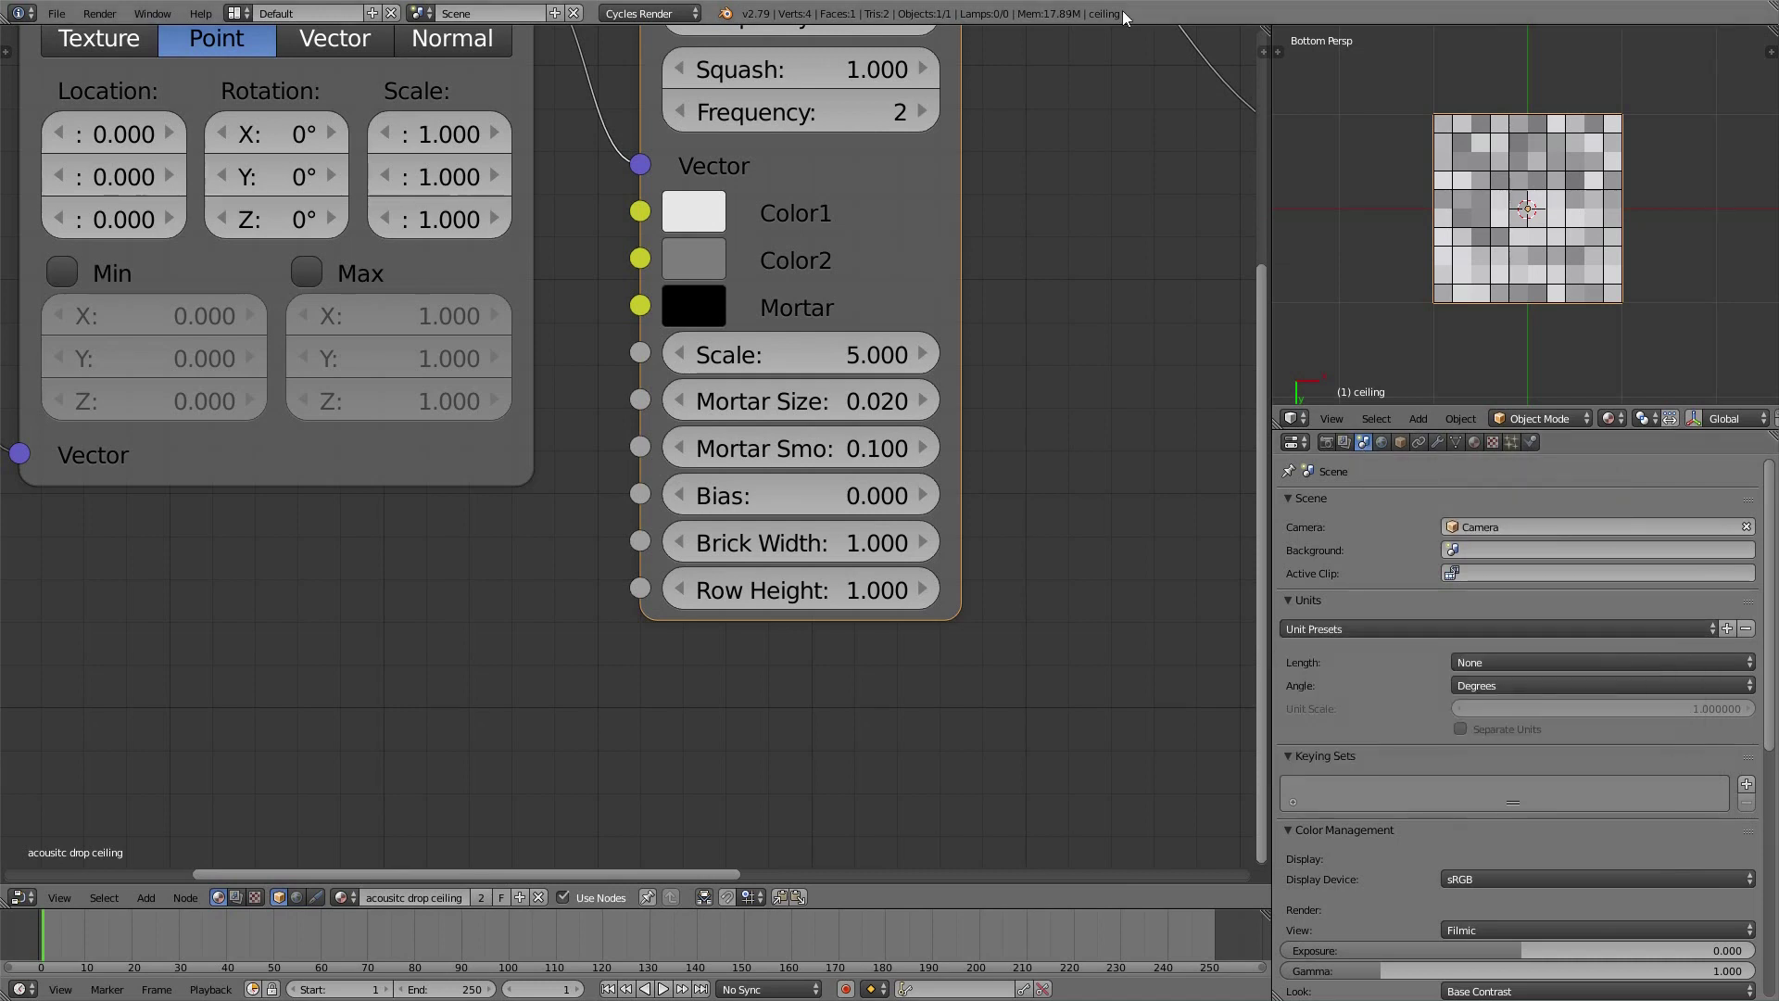
Back in the Material node tree, change the Brick Texture Scale from 5.000 to 1.5
{"action": "scroll", "coordinate": [556, 732], "scroll_direction": "down", "scroll_amount": 4}
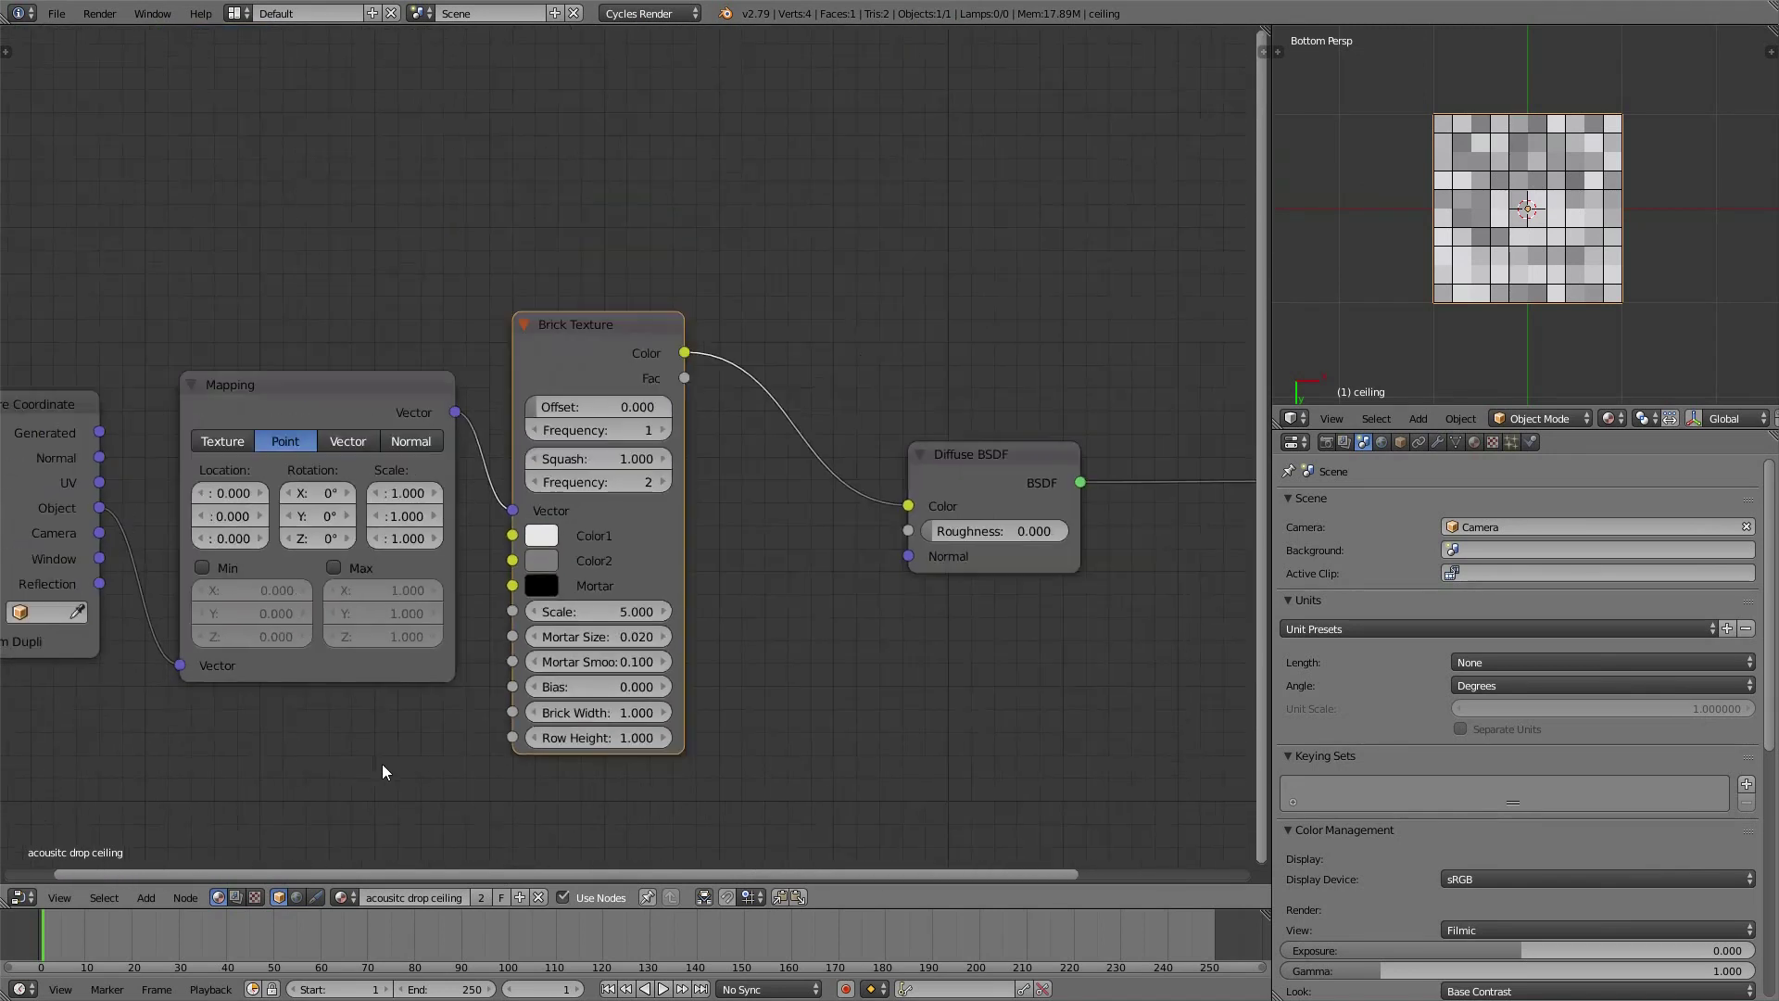
{"action": "middle_click_drag", "start_coordinate": [382, 771], "coordinate": [594, 706]}
{"action": "left_click", "coordinate": [1474, 442]}
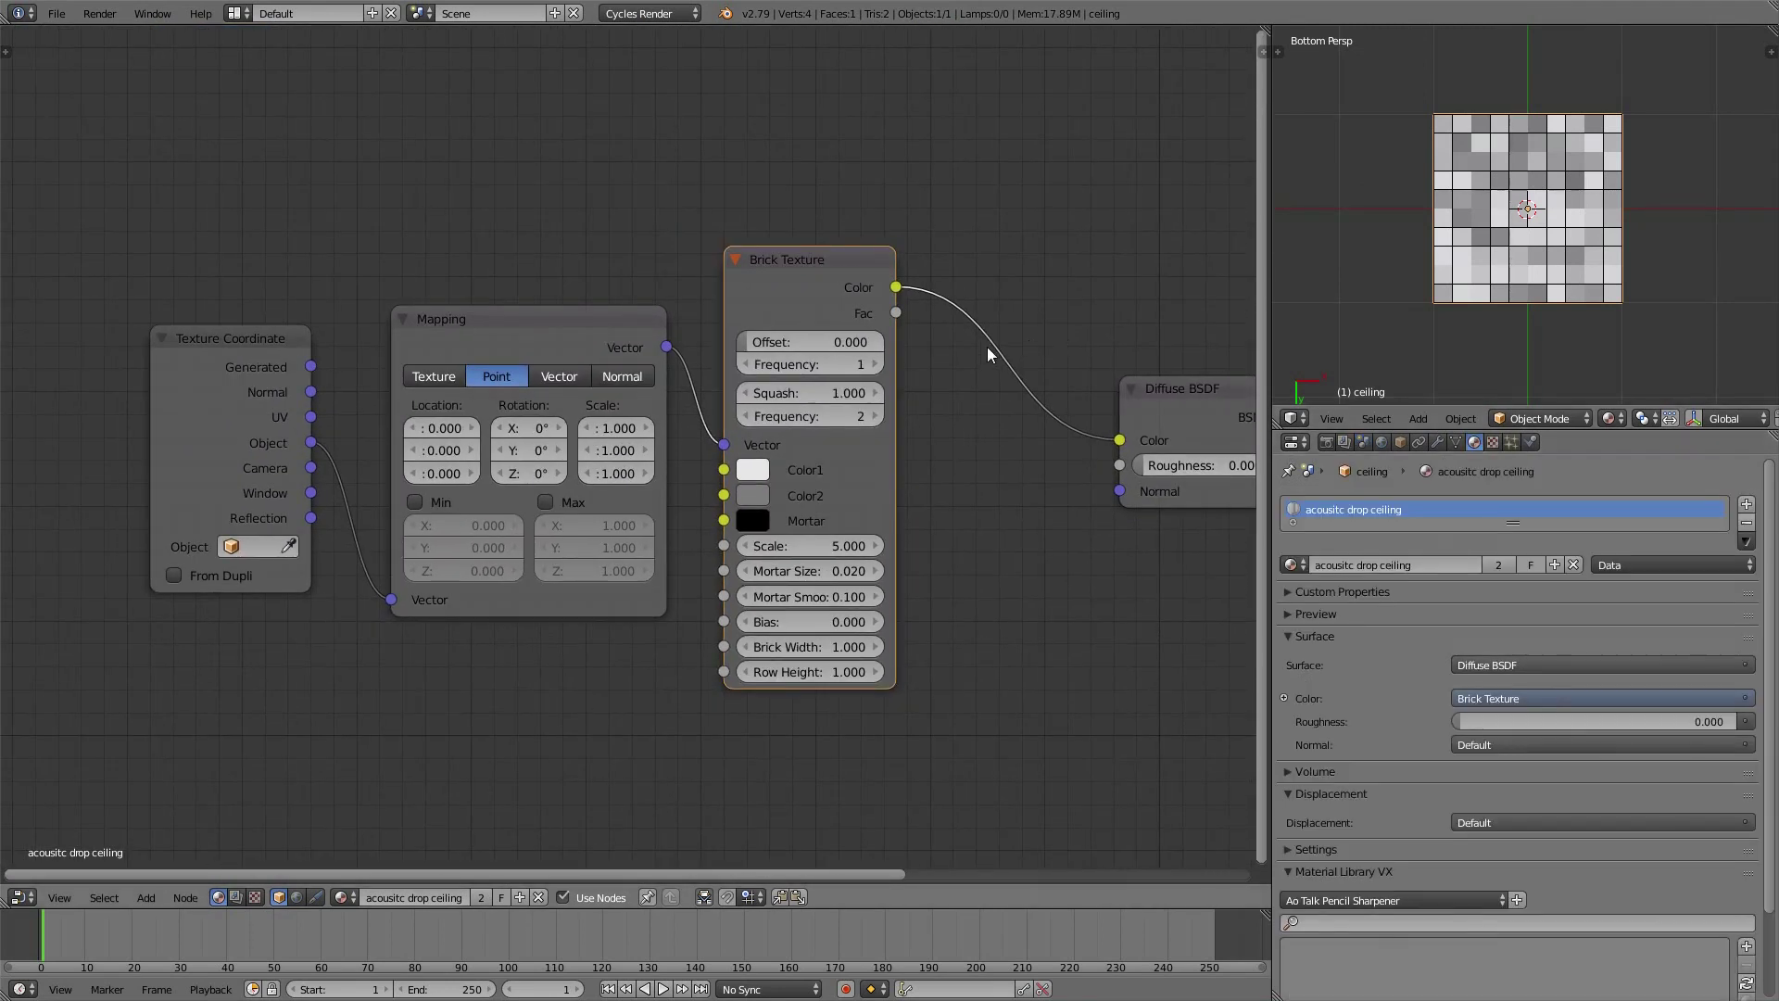
{"action": "scroll", "coordinate": [795, 556], "scroll_direction": "up", "scroll_amount": 3}
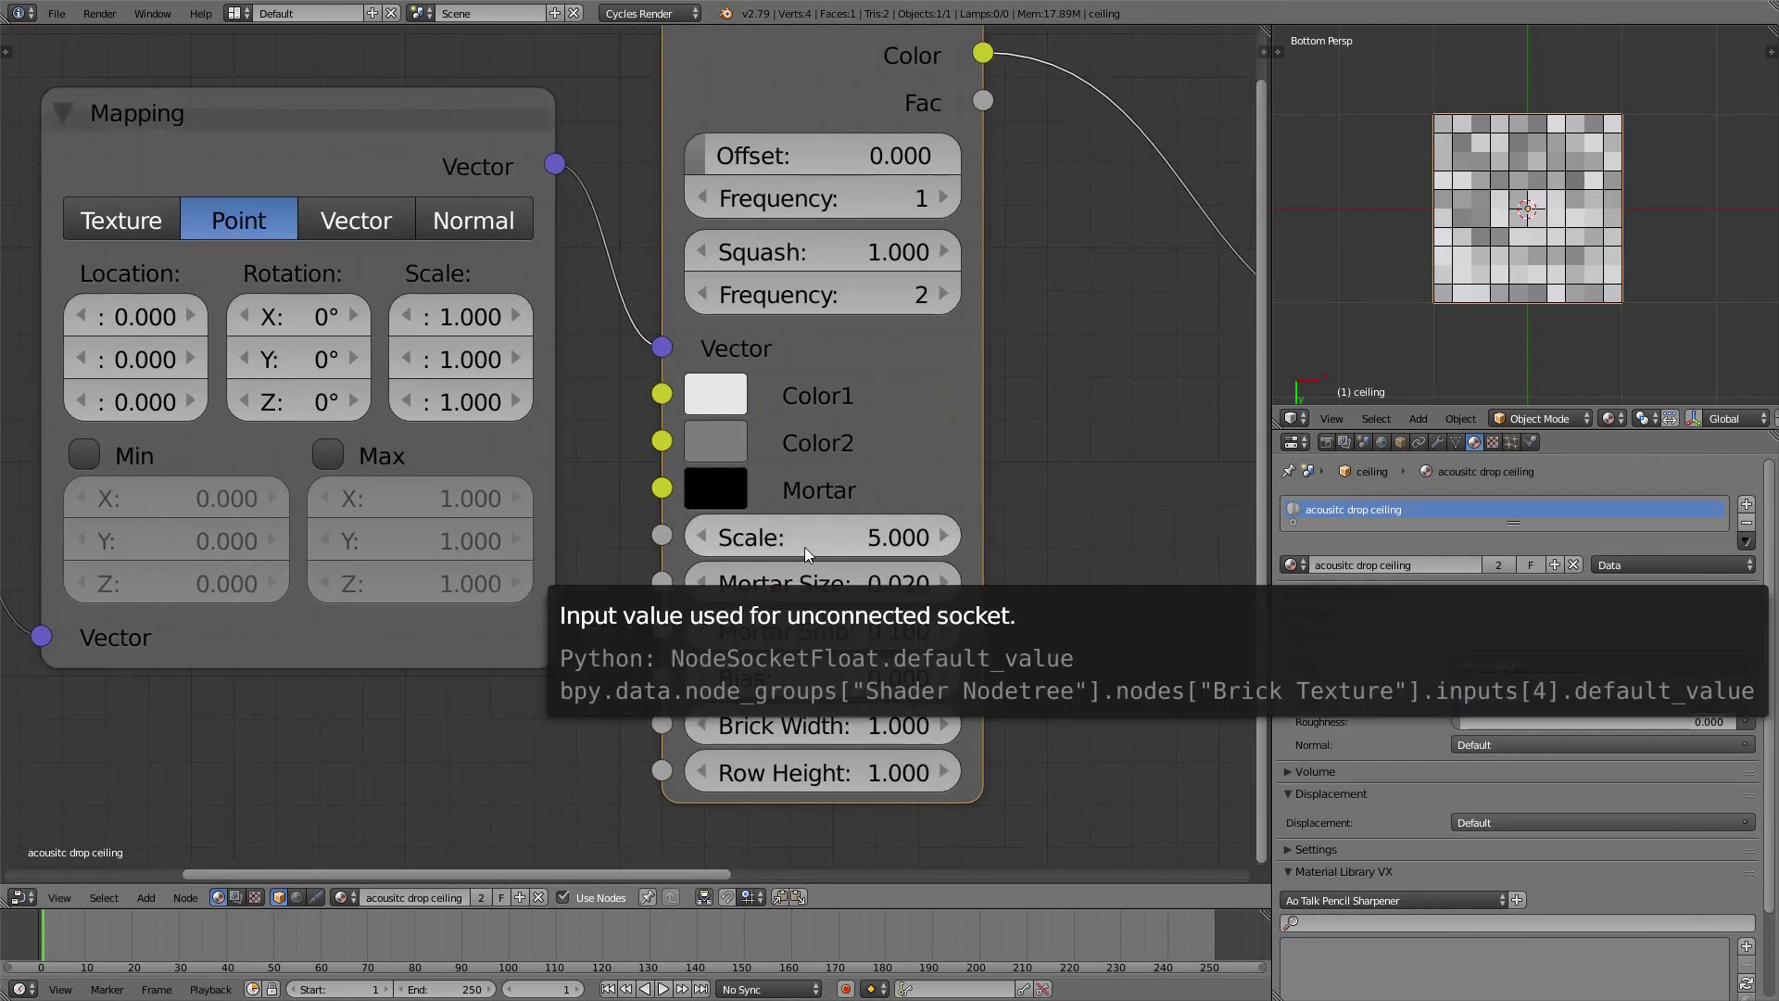
{"action": "middle_click_drag", "start_coordinate": [805, 547], "coordinate": [821, 493]}
{"action": "scroll", "coordinate": [825, 494], "scroll_direction": "down", "scroll_amount": 2}
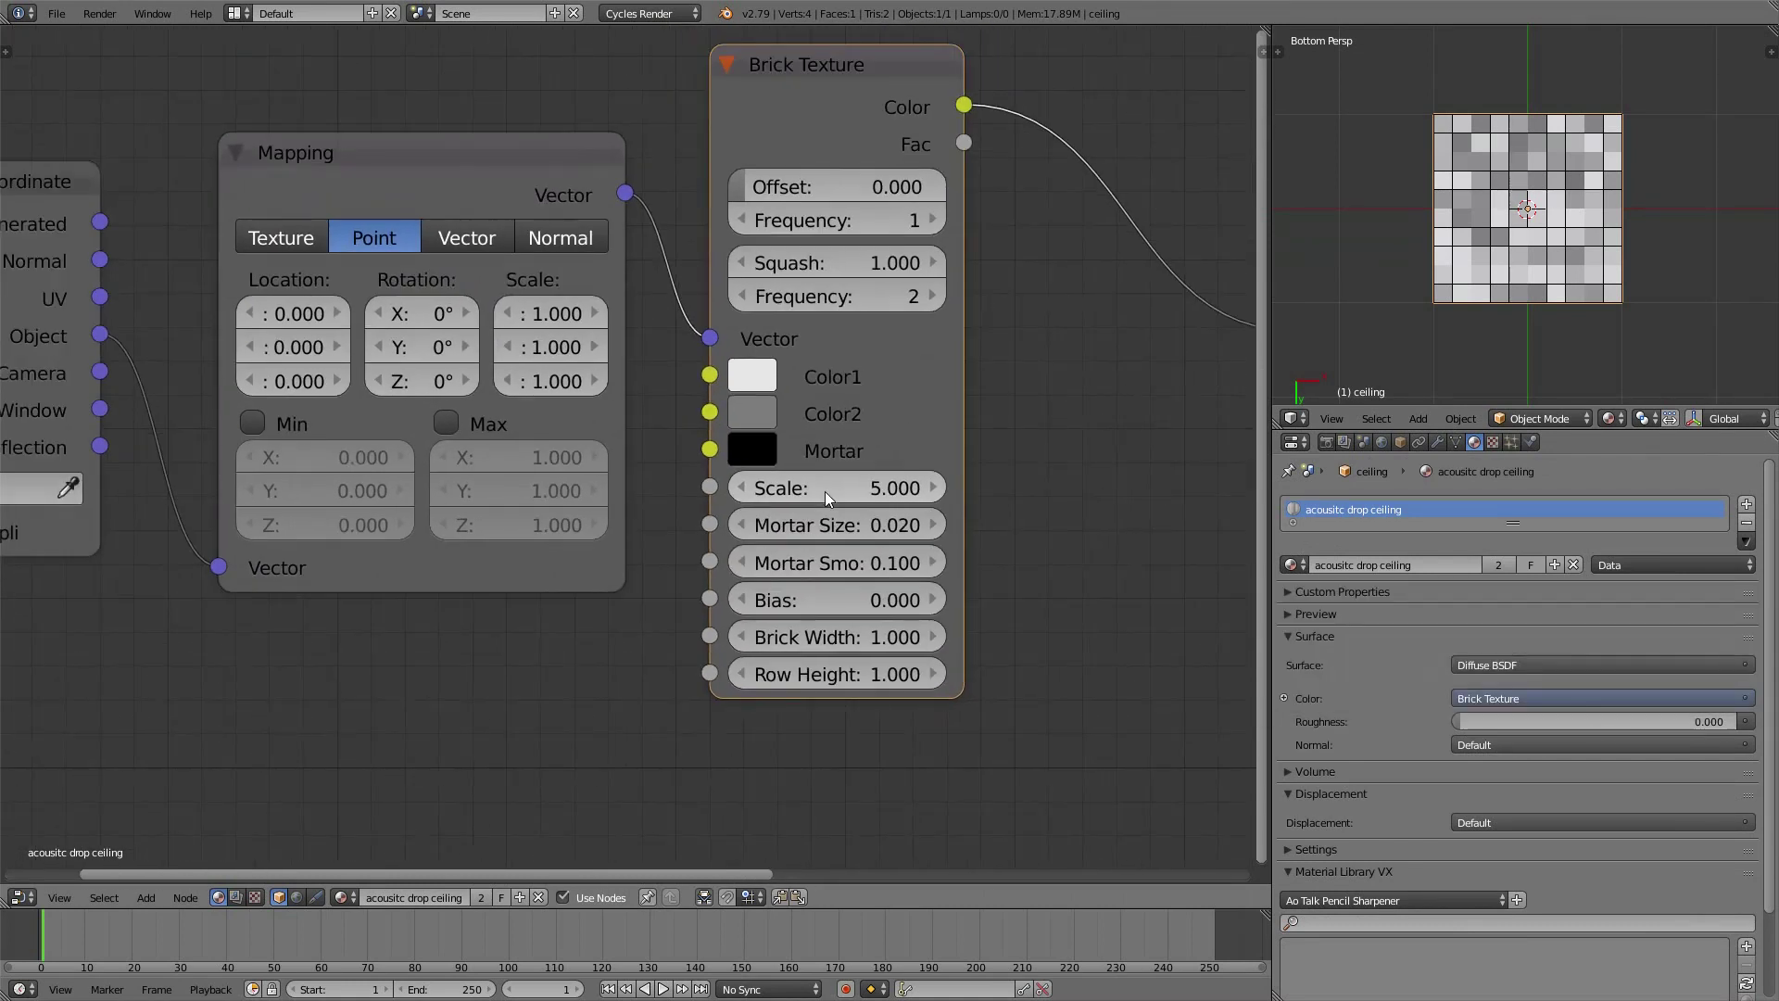
{"action": "left_click", "coordinate": [825, 491]}
{"action": "type", "text": "1.5"}
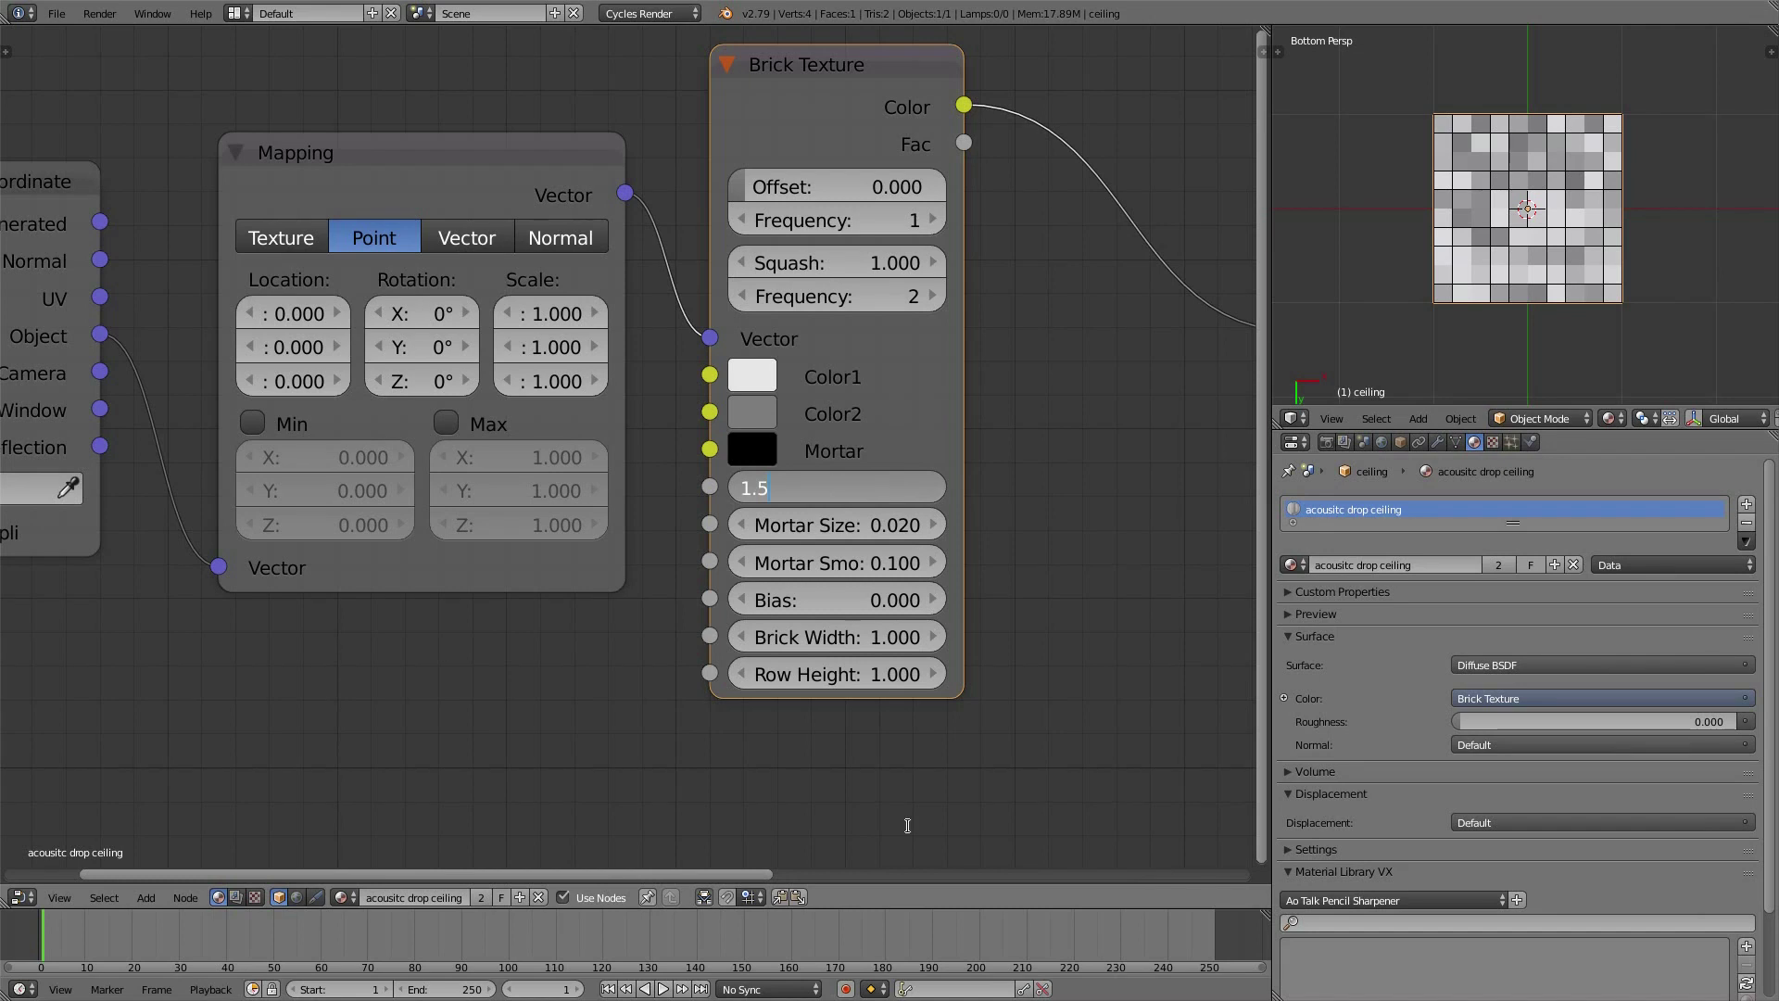
{"action": "key", "text": "Return"}
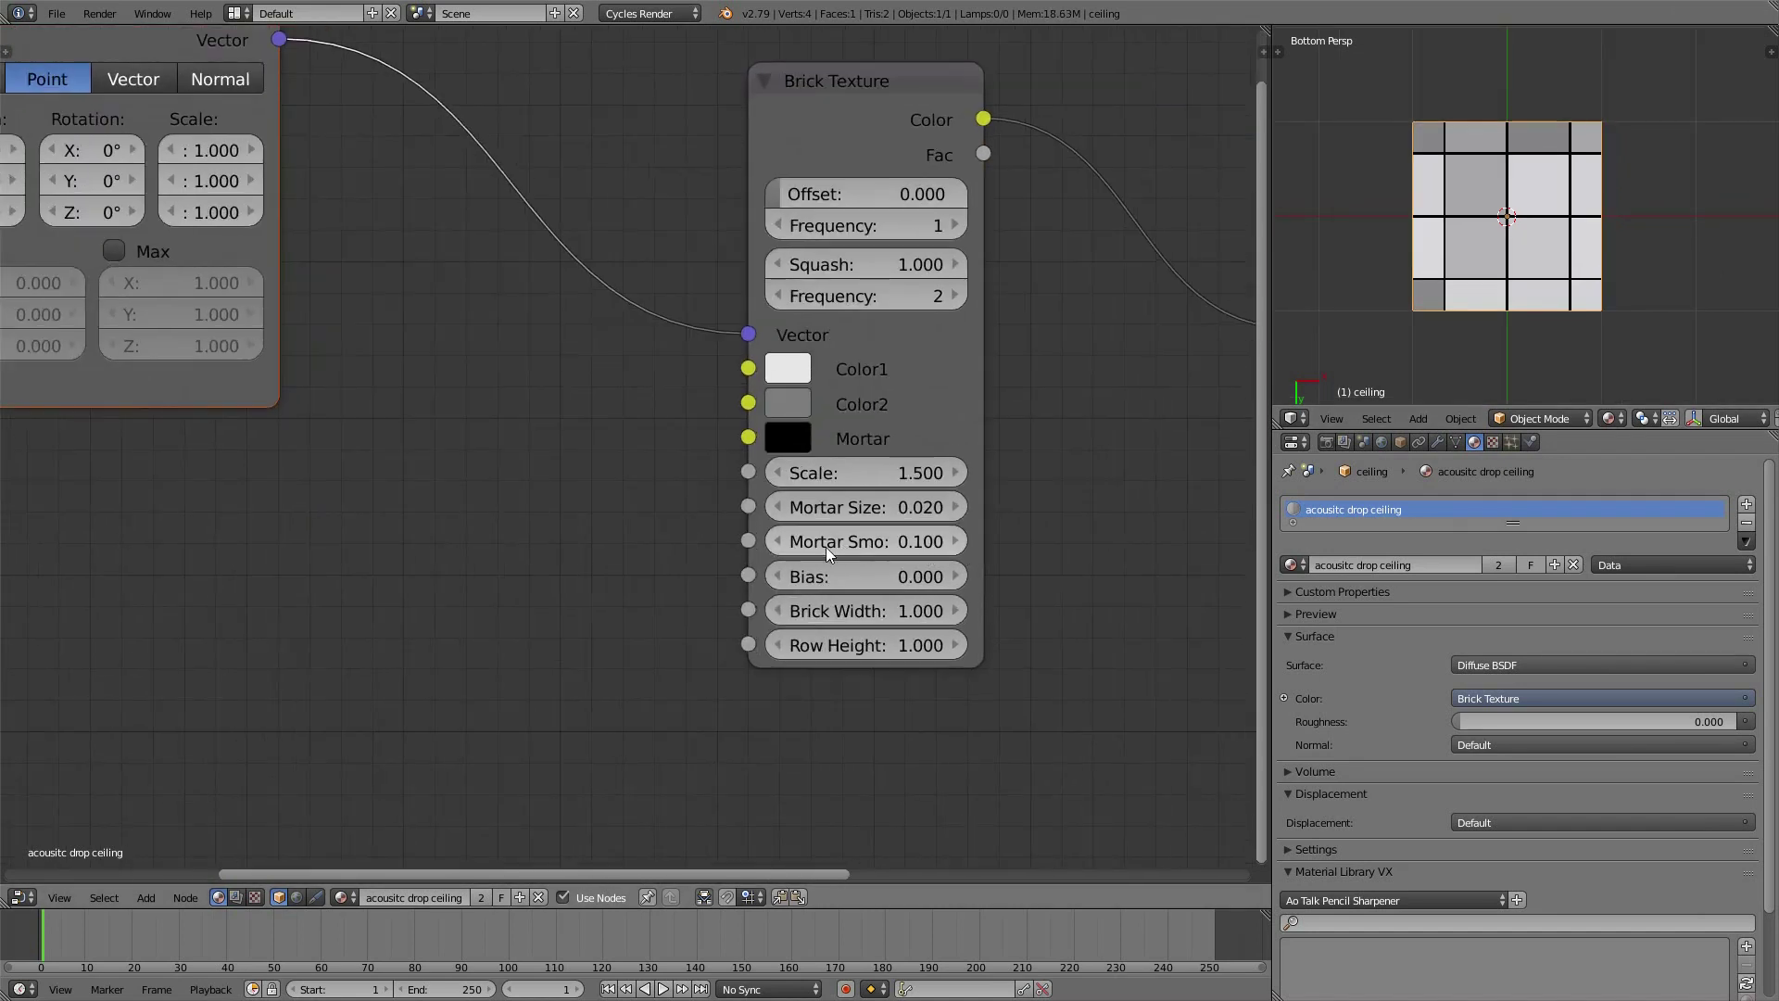
Try a Brick Texture Bias of -1.000, then reset it to 0
{"action": "left_click_drag", "start_coordinate": [826, 577], "coordinate": [871, 567]}
{"action": "left_click", "coordinate": [875, 577]}
{"action": "type", "text": "0"}
{"action": "key", "text": "Return"}
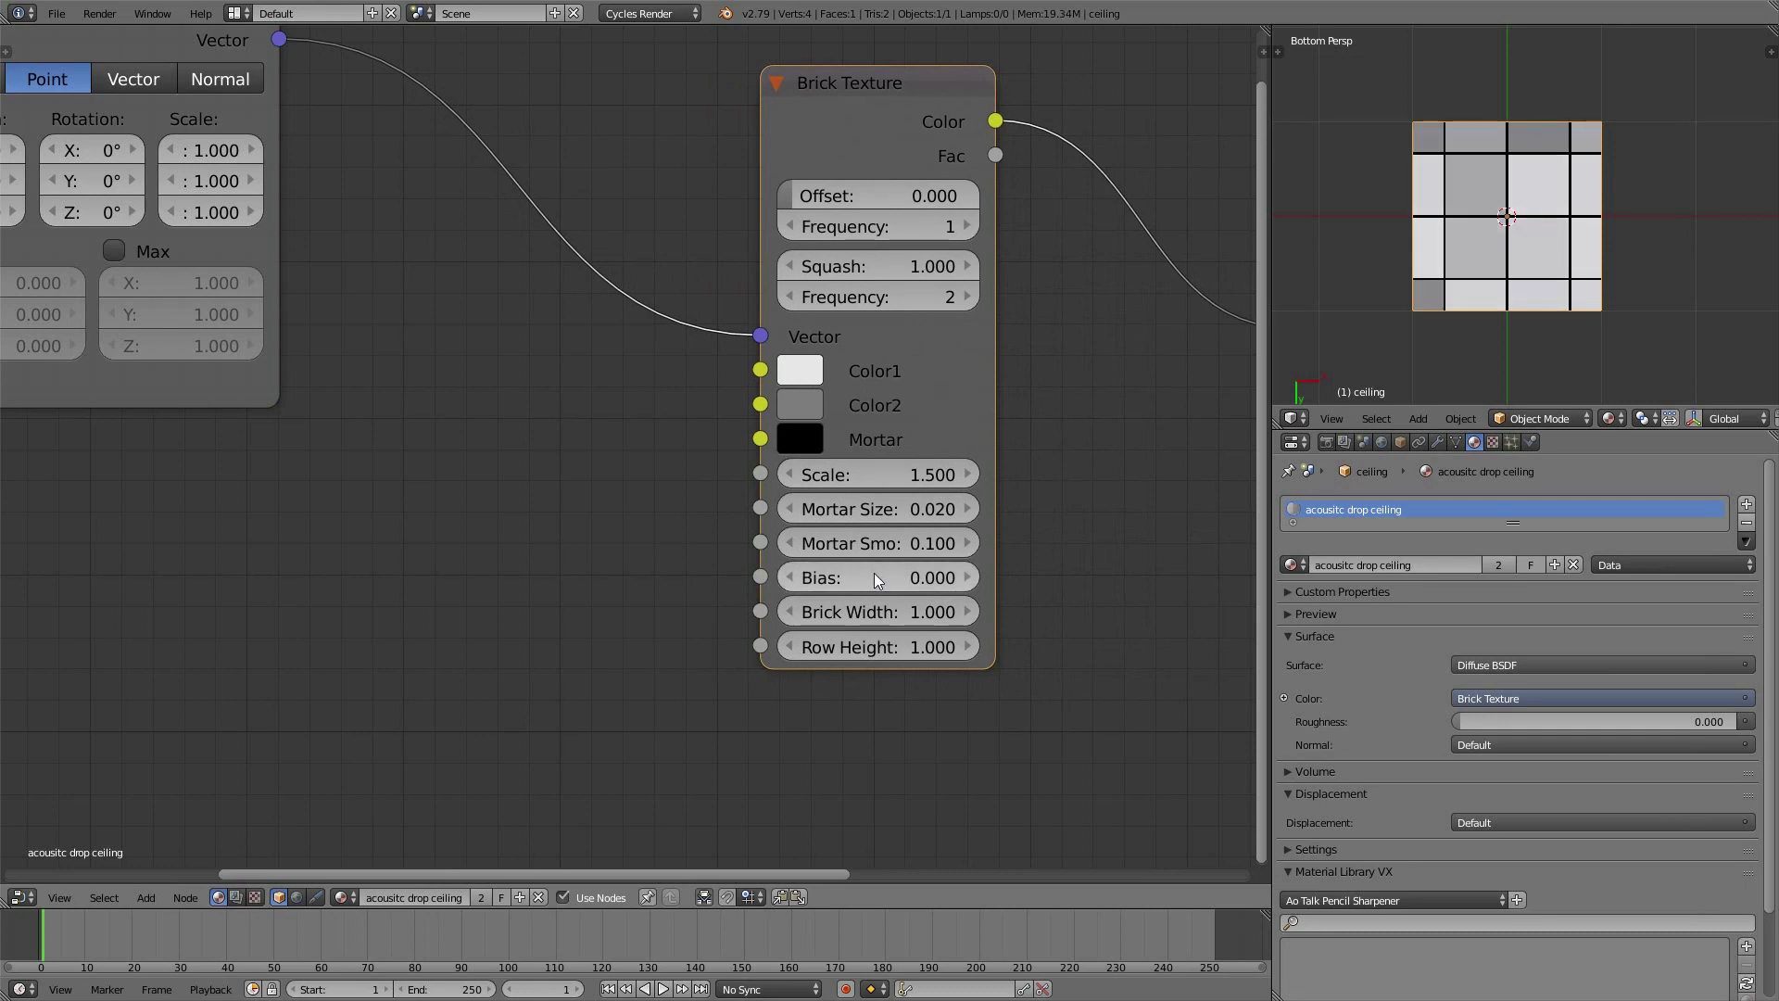
Compare Bias at -1.000 (white tiles) and 1.000 (grey tiles), then return it to 0.000
{"action": "left_click_drag", "start_coordinate": [877, 580], "coordinate": [816, 578]}
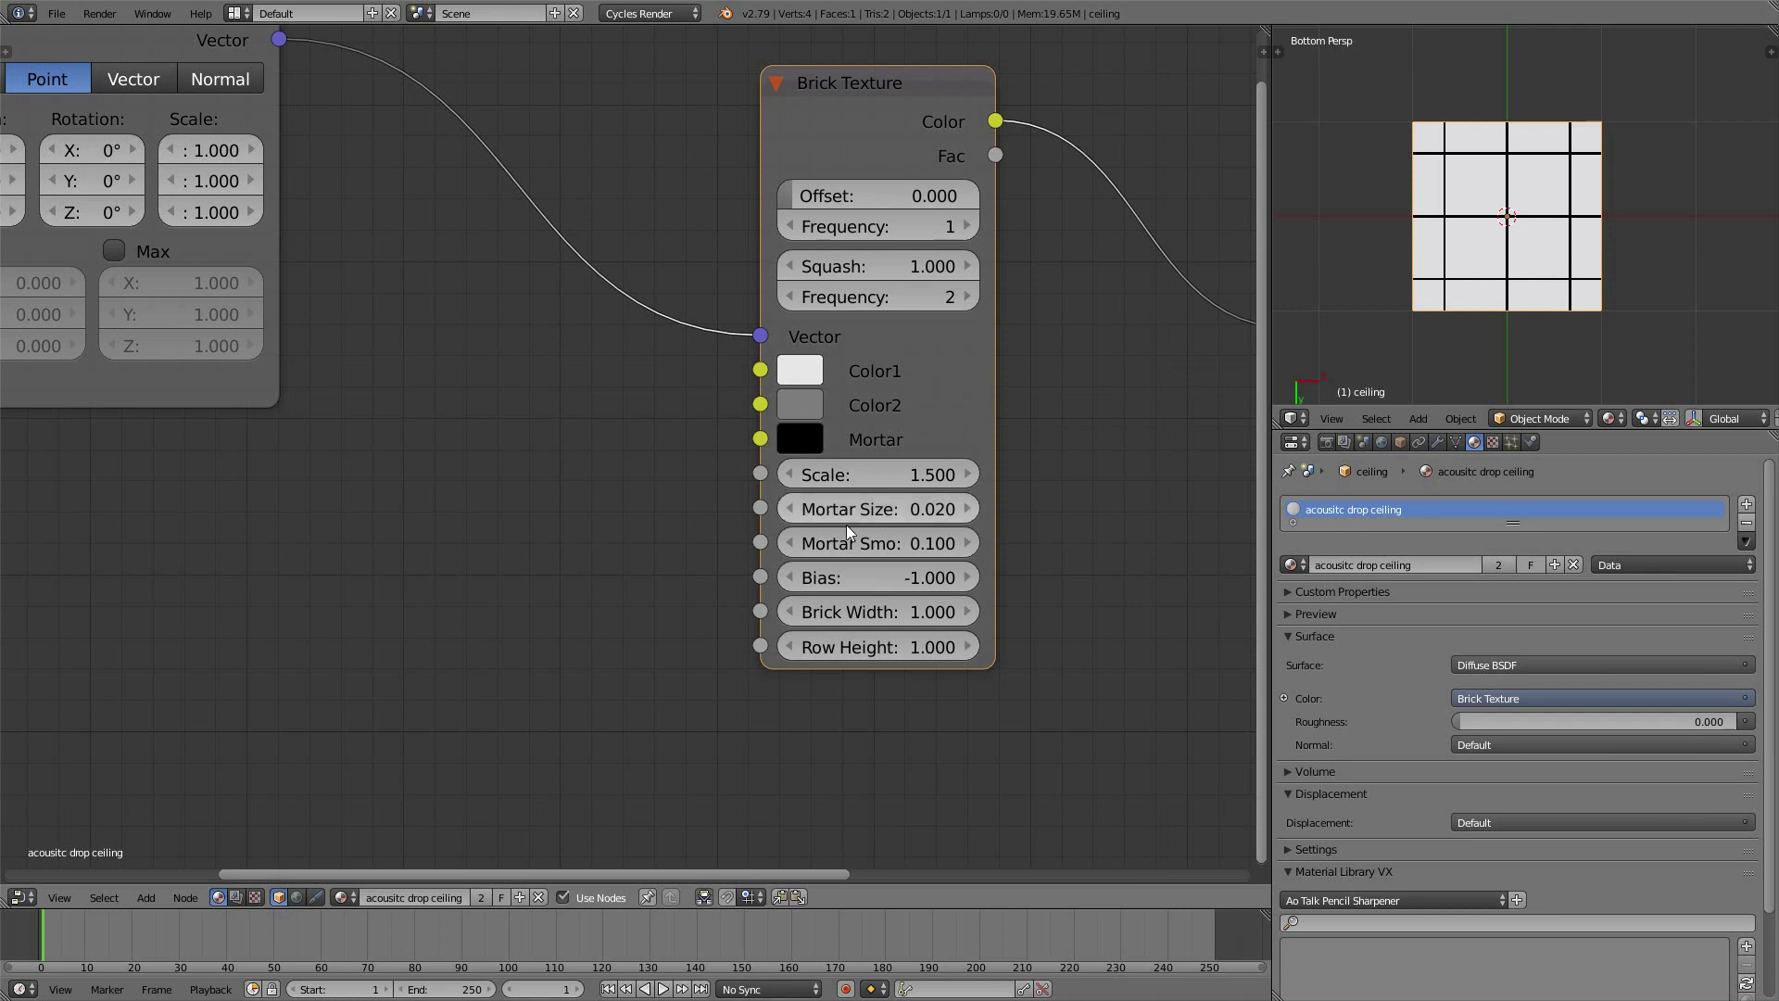
{"action": "left_click_drag", "start_coordinate": [844, 579], "coordinate": [845, 581]}
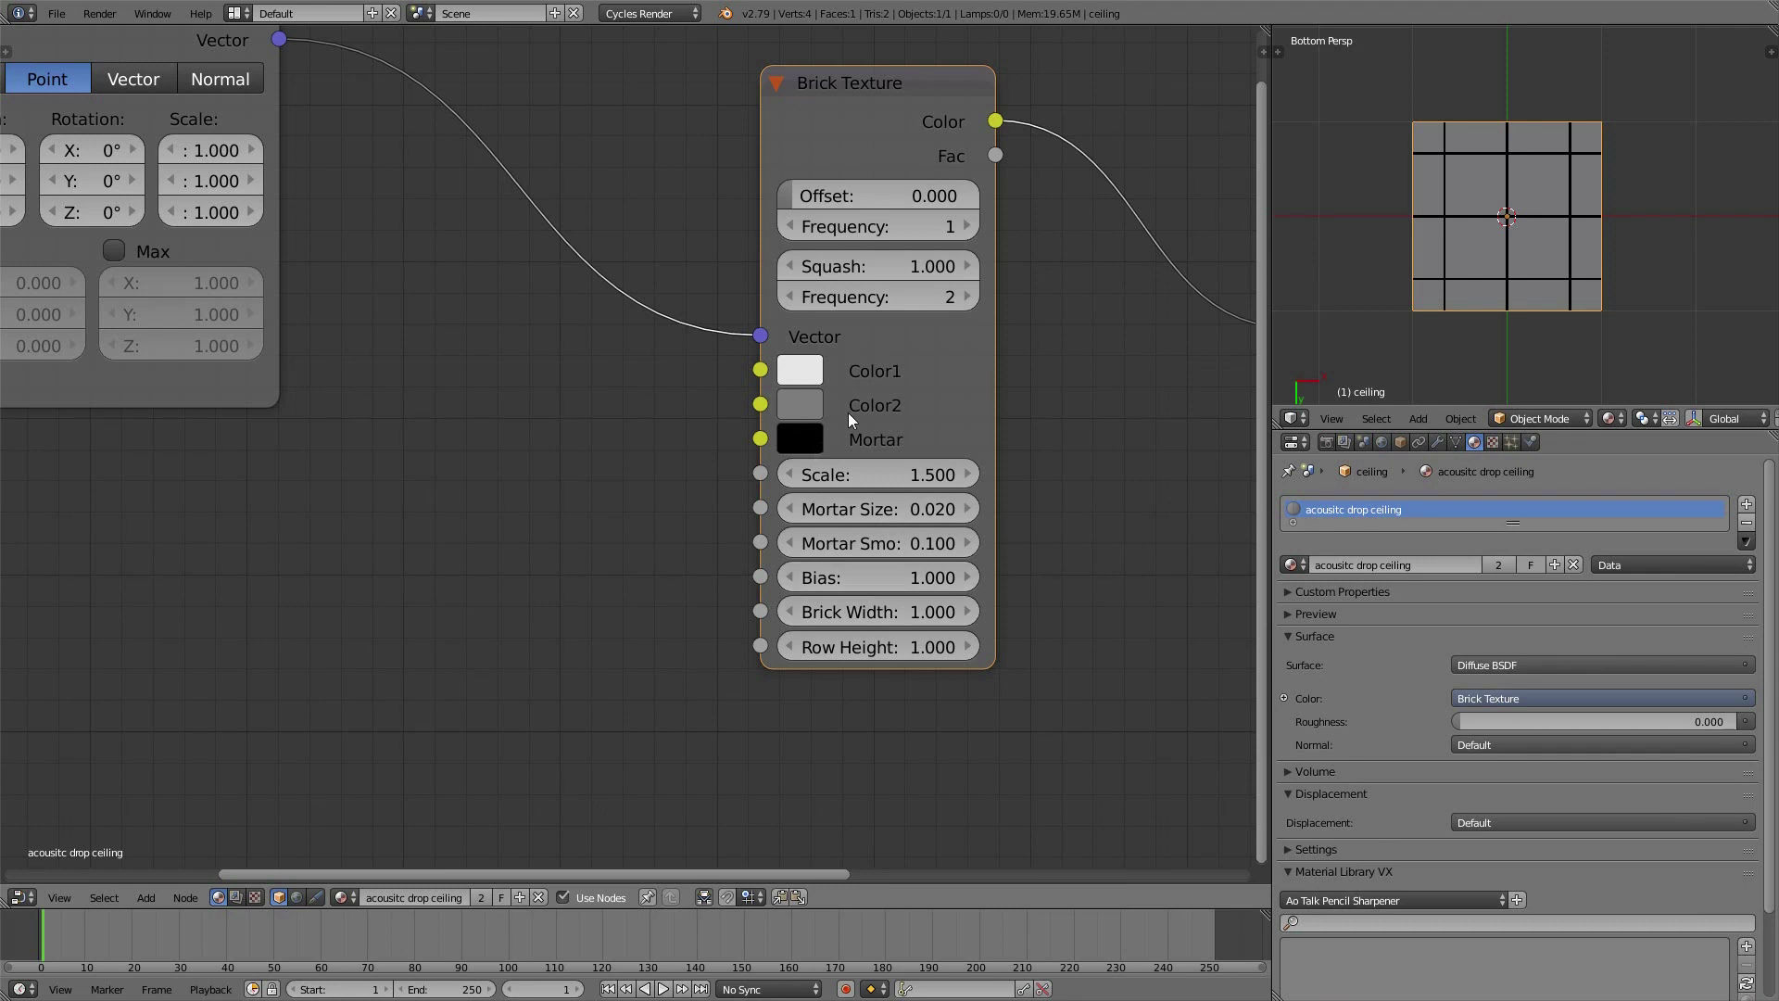
{"action": "middle_click_drag", "start_coordinate": [862, 405], "coordinate": [1005, 394]}
{"action": "left_click", "coordinate": [1010, 567]}
{"action": "type", "text": "0"}
{"action": "key", "text": "Return"}
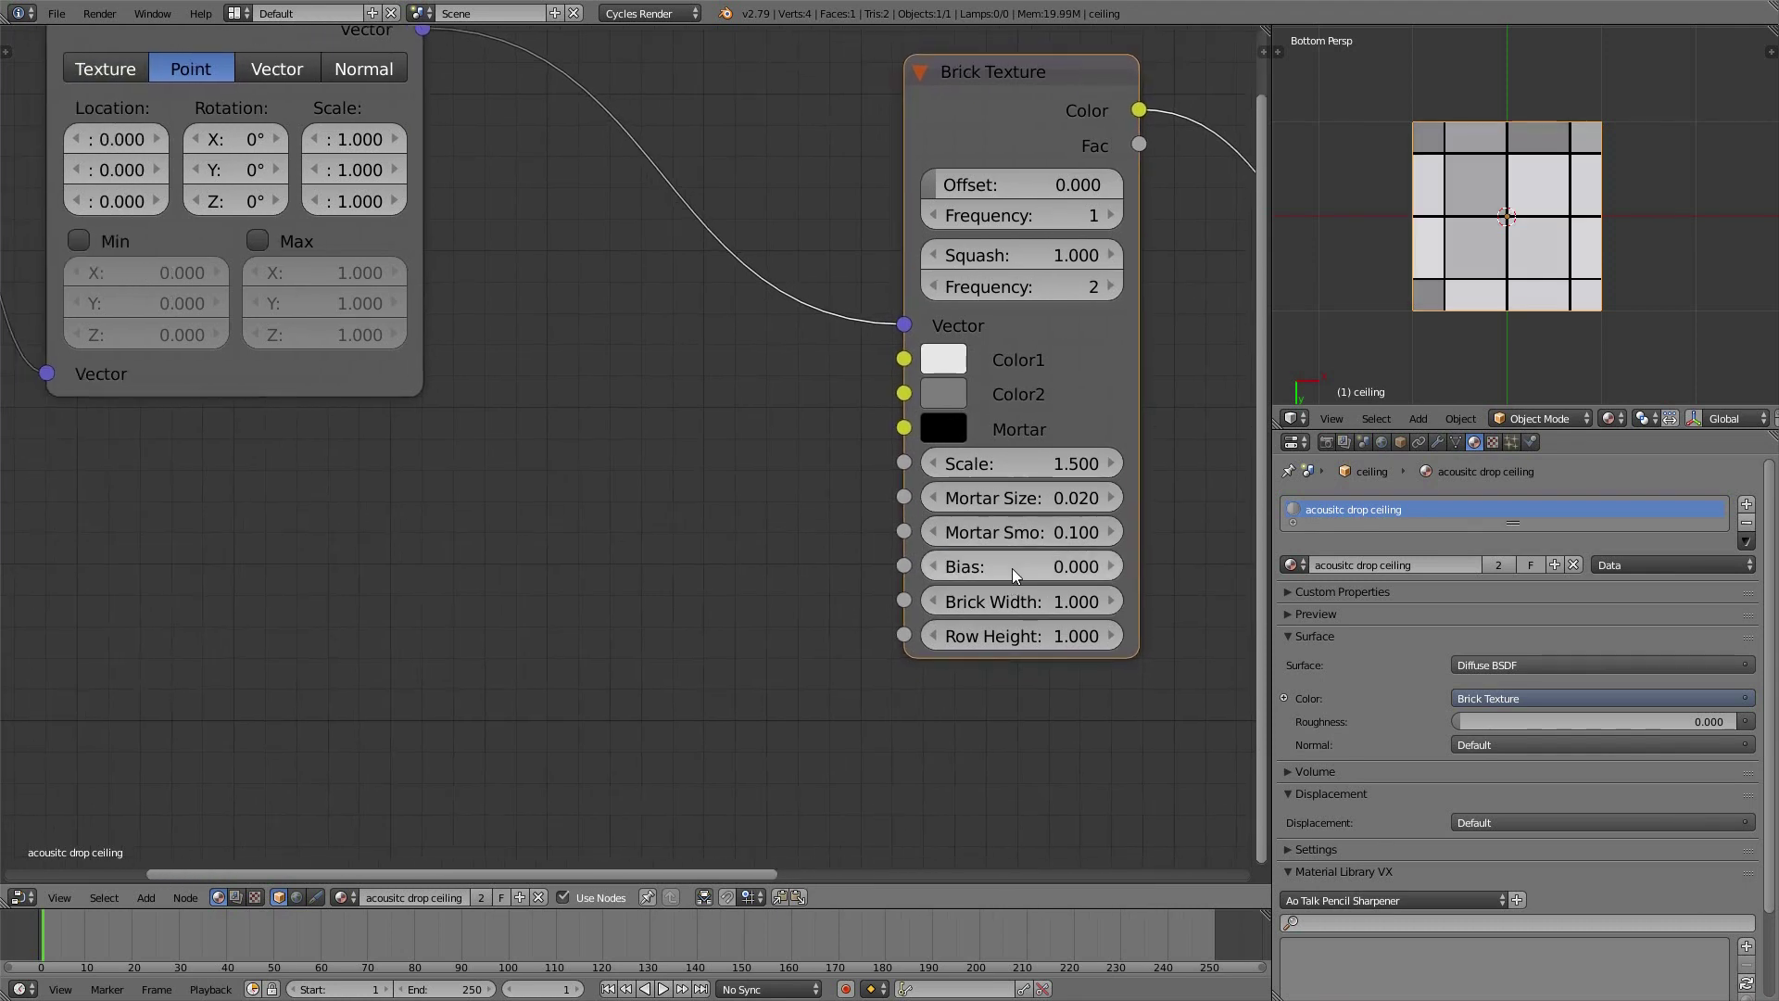
{"action": "scroll", "coordinate": [1011, 566], "scroll_direction": "down", "scroll_amount": 5, "text": "ctrl"}
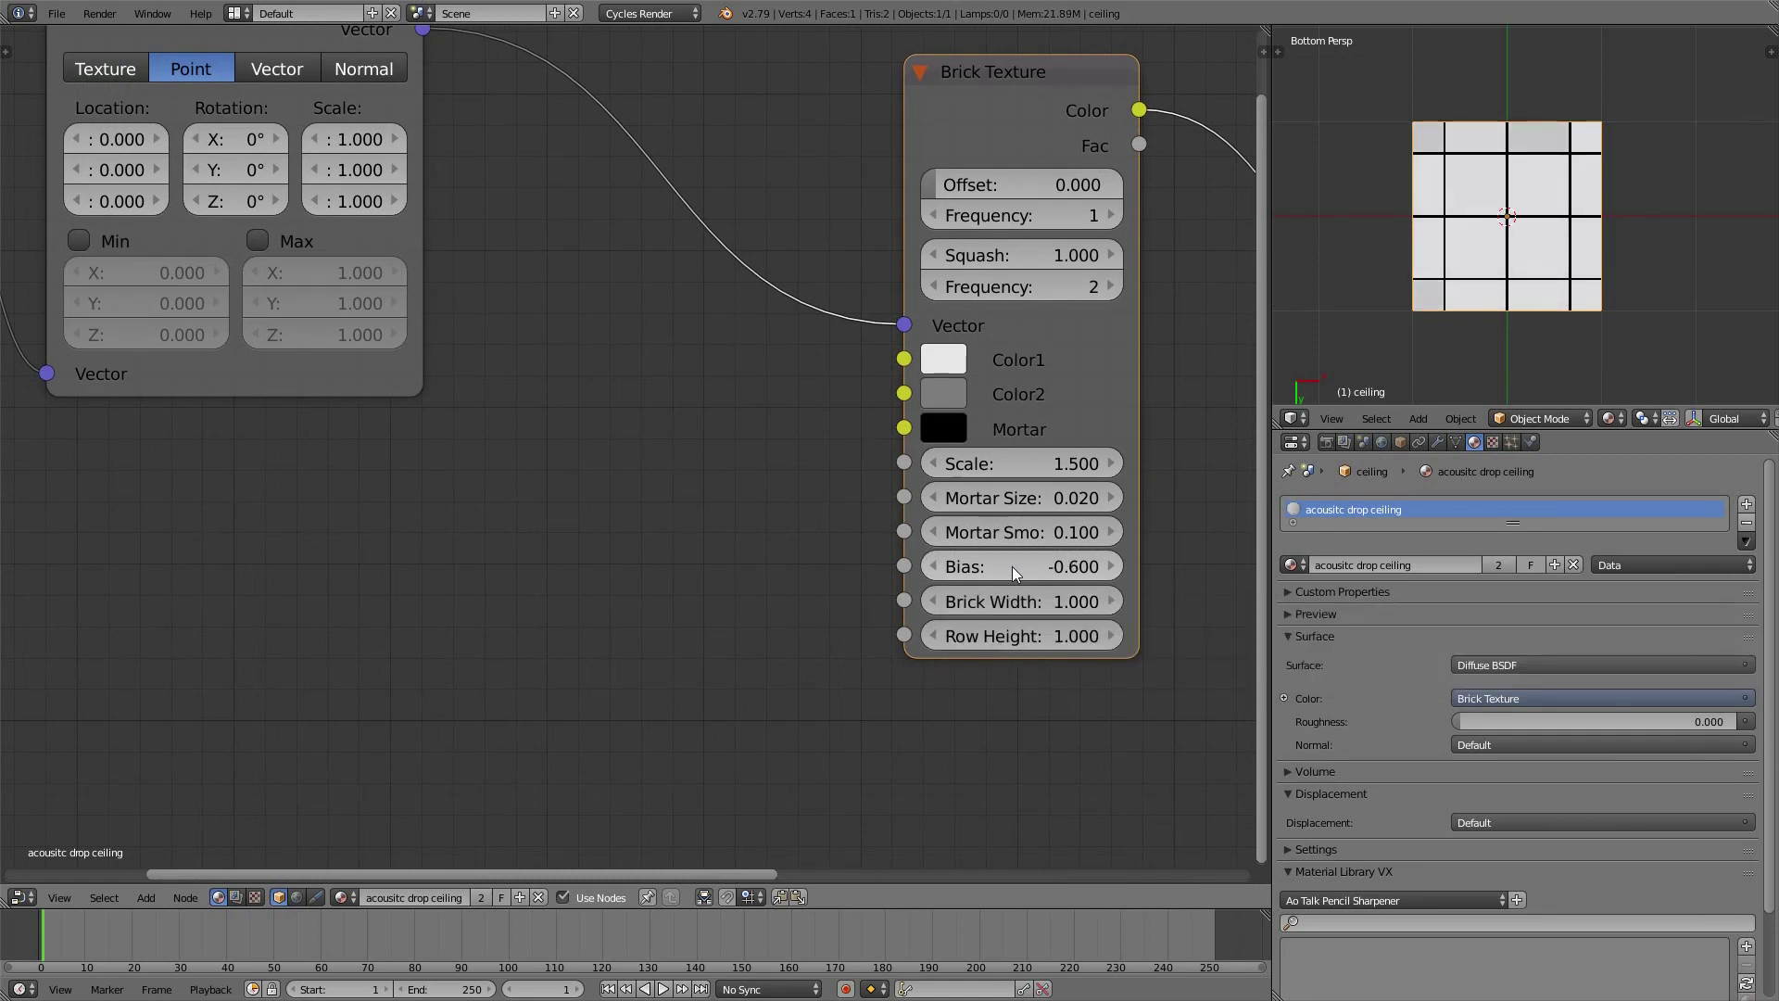
{"action": "scroll", "coordinate": [1012, 565], "scroll_direction": "up", "scroll_amount": 7, "text": "ctrl"}
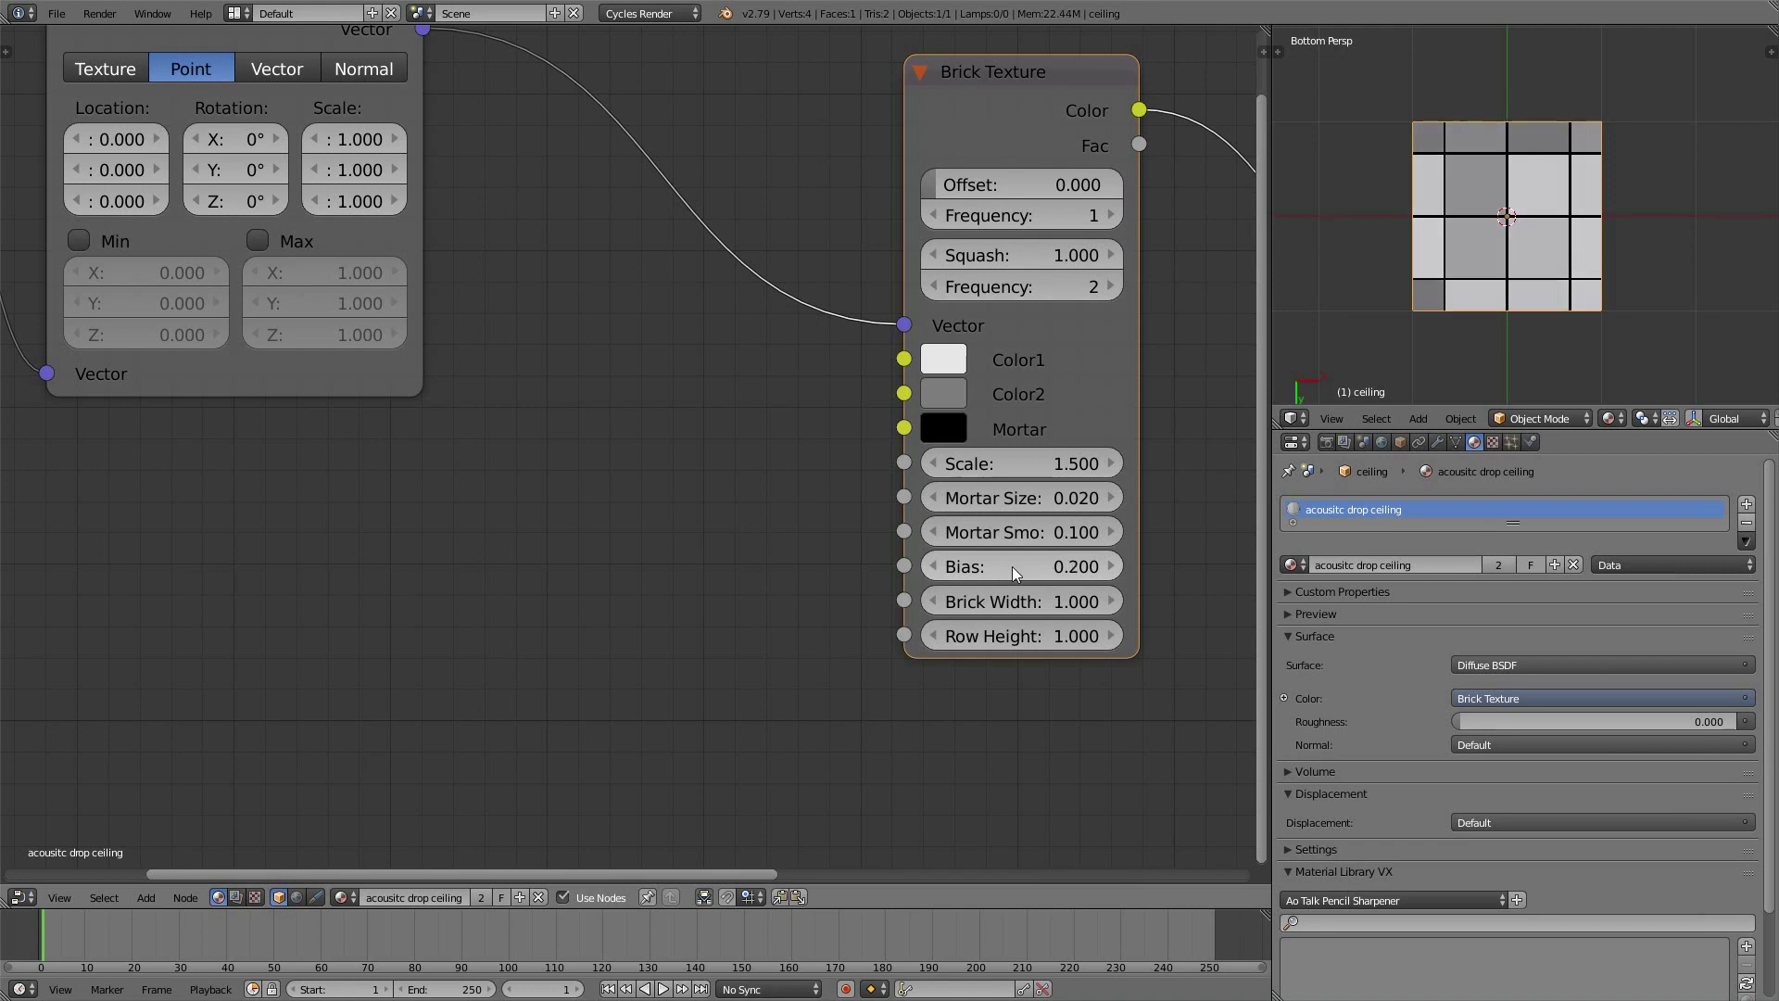
{"action": "scroll", "coordinate": [1012, 565], "scroll_direction": "up", "scroll_amount": 5, "text": "ctrl"}
{"action": "scroll", "coordinate": [1012, 565], "scroll_direction": "down", "scroll_amount": 12, "text": "ctrl"}
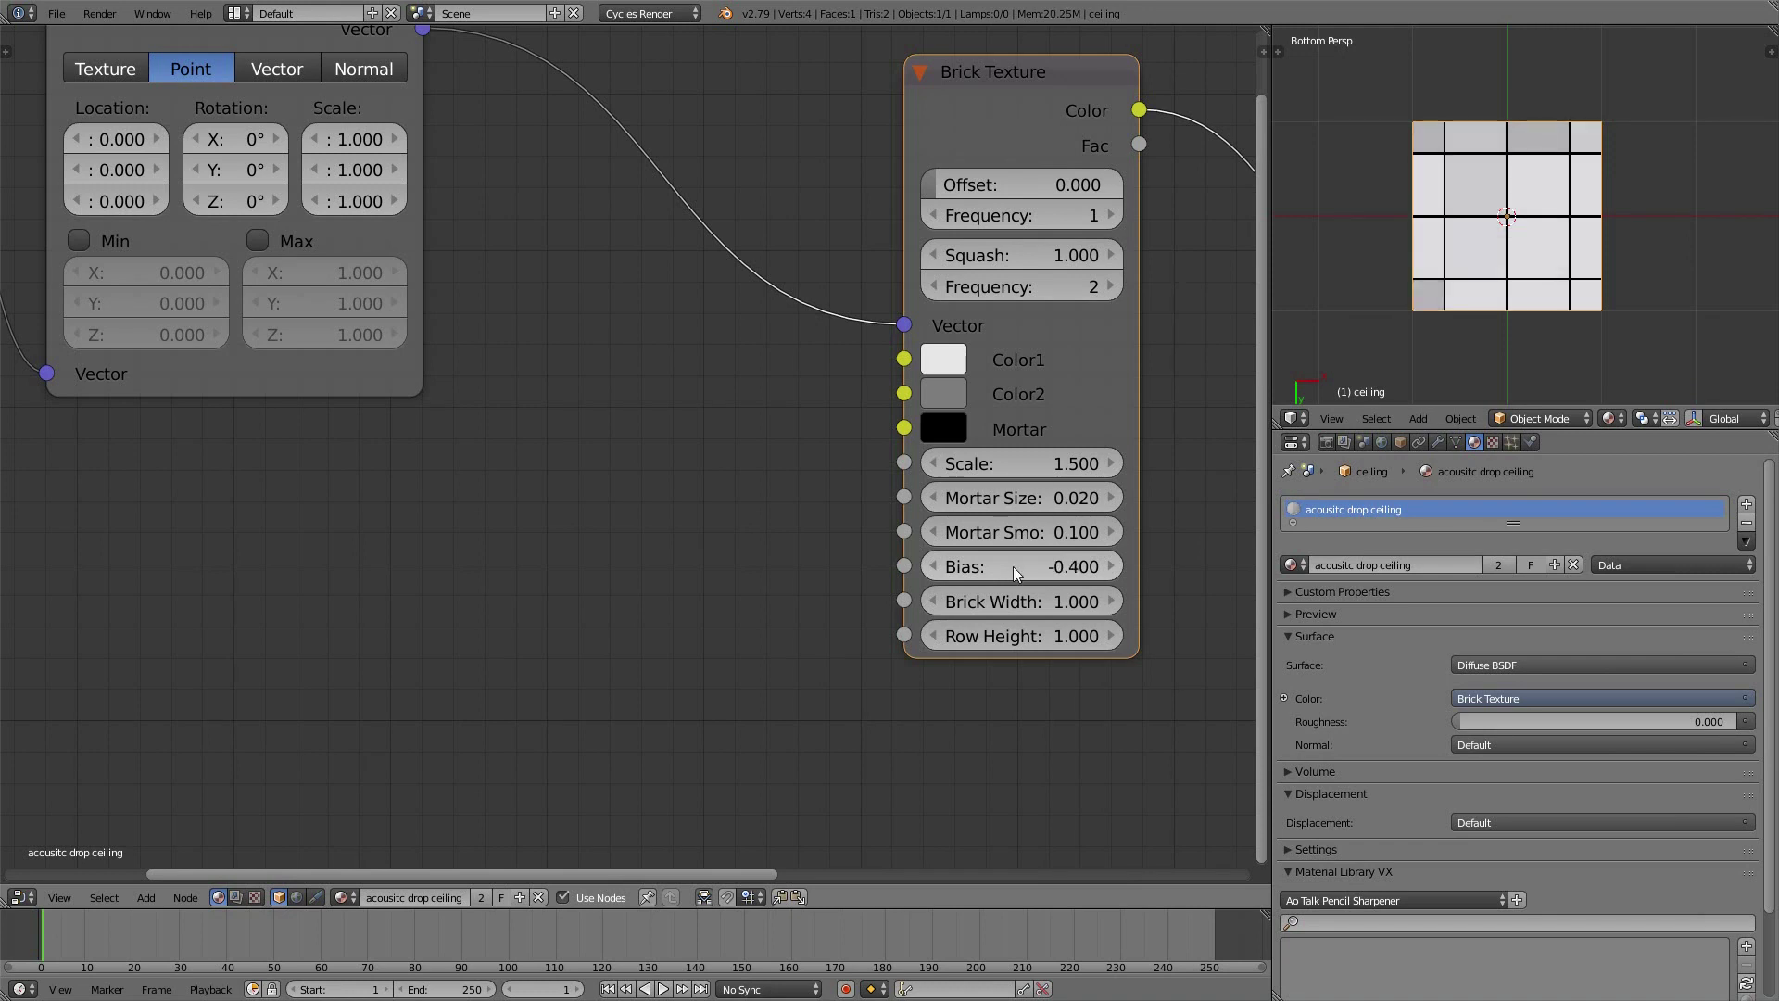
{"action": "scroll", "coordinate": [1014, 566], "scroll_direction": "up", "scroll_amount": 5, "text": "ctrl"}
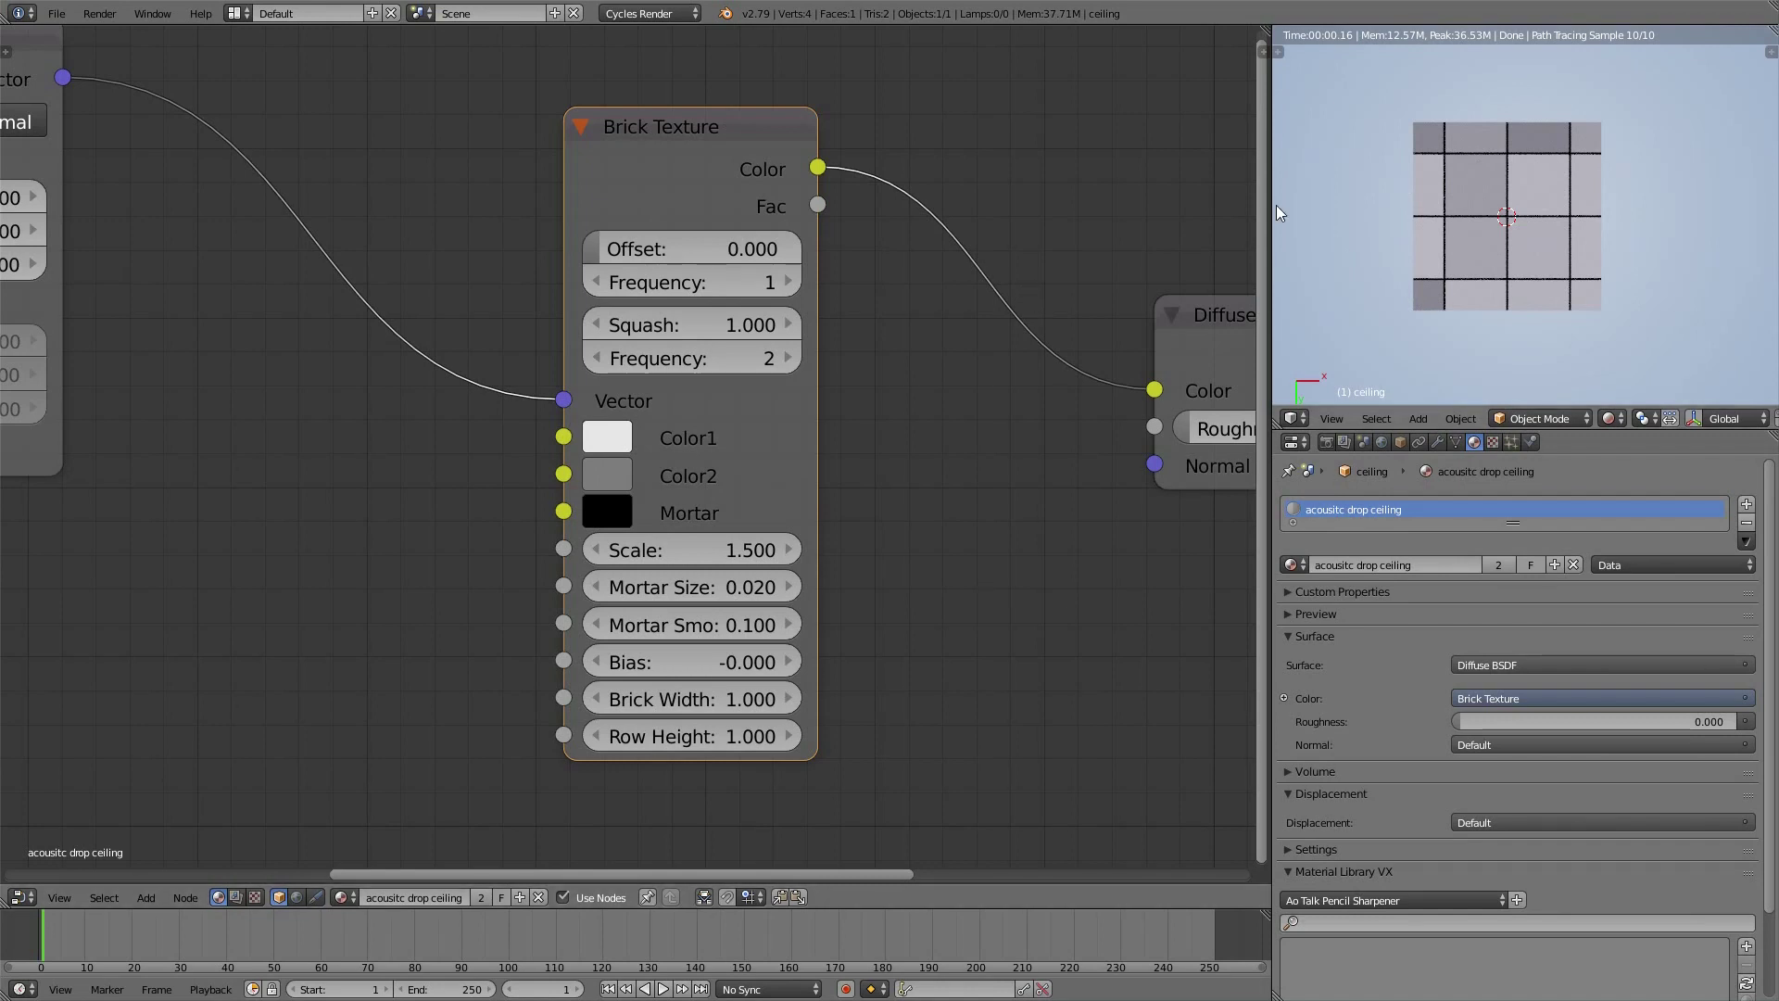
{"action": "middle_click_drag", "start_coordinate": [509, 385], "coordinate": [89, 454]}
{"action": "left_click_drag", "start_coordinate": [643, 280], "coordinate": [171, 313]}
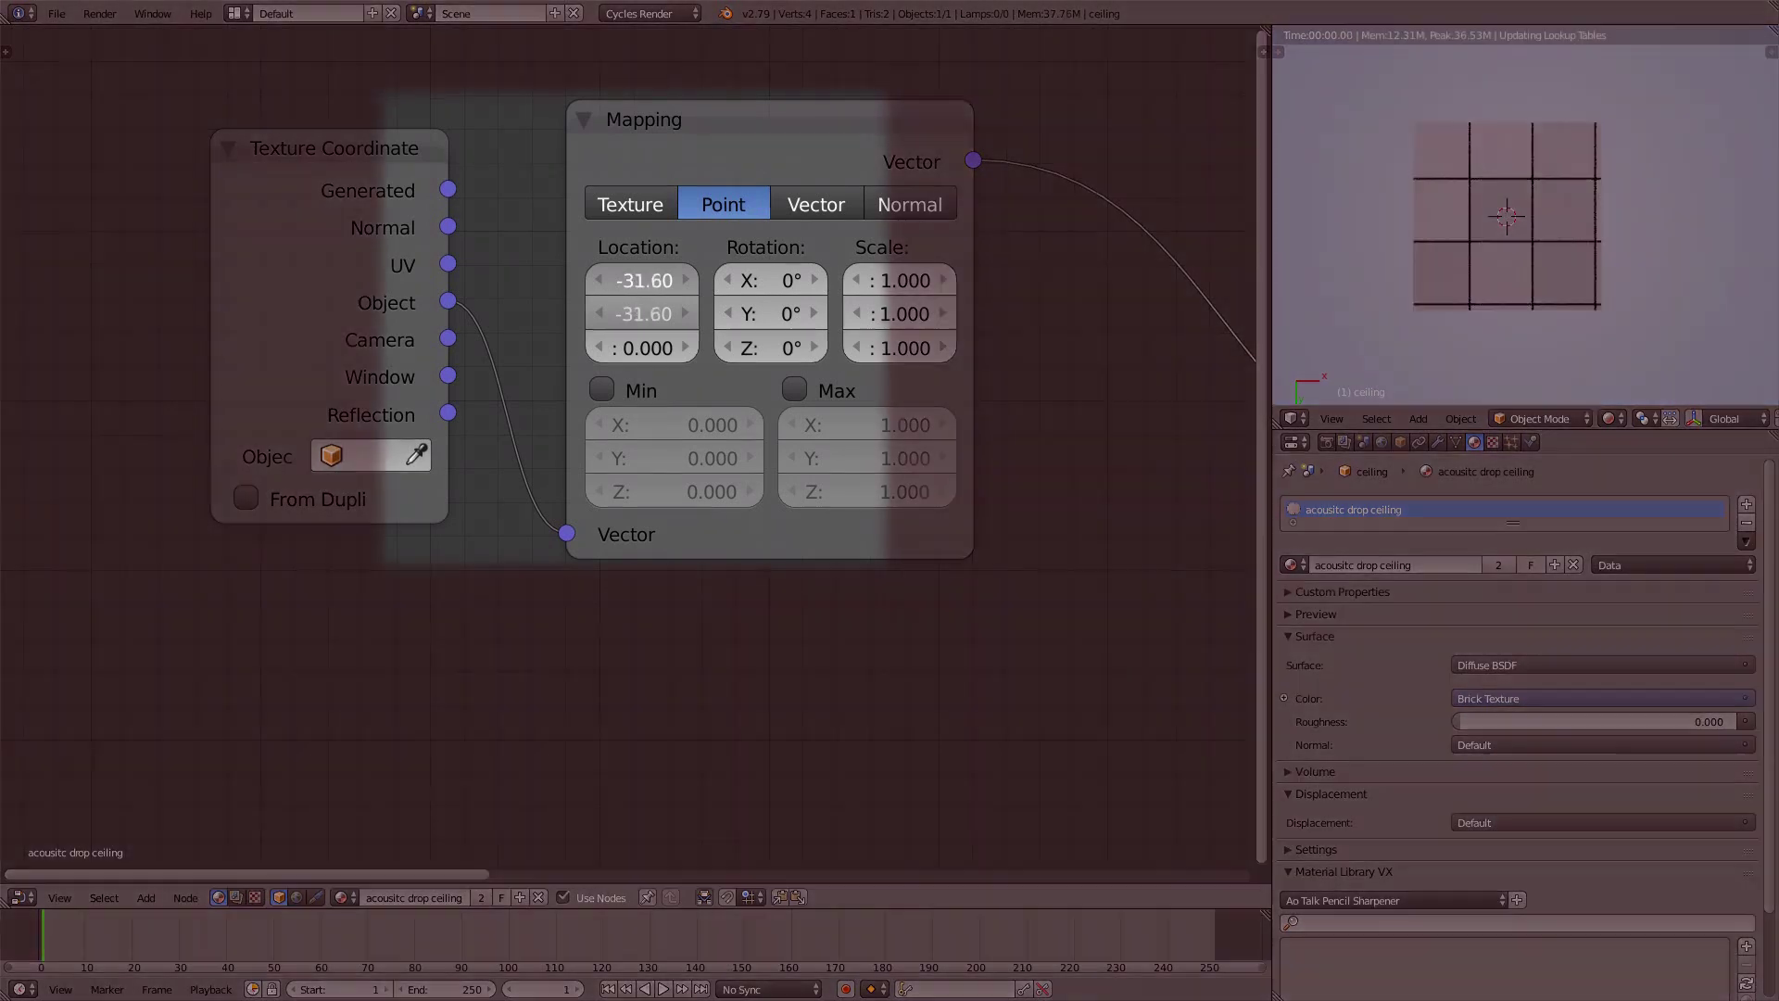
{"action": "left_click_drag", "start_coordinate": [172, 313], "coordinate": [731, 314]}
{"action": "key", "text": "Escape"}
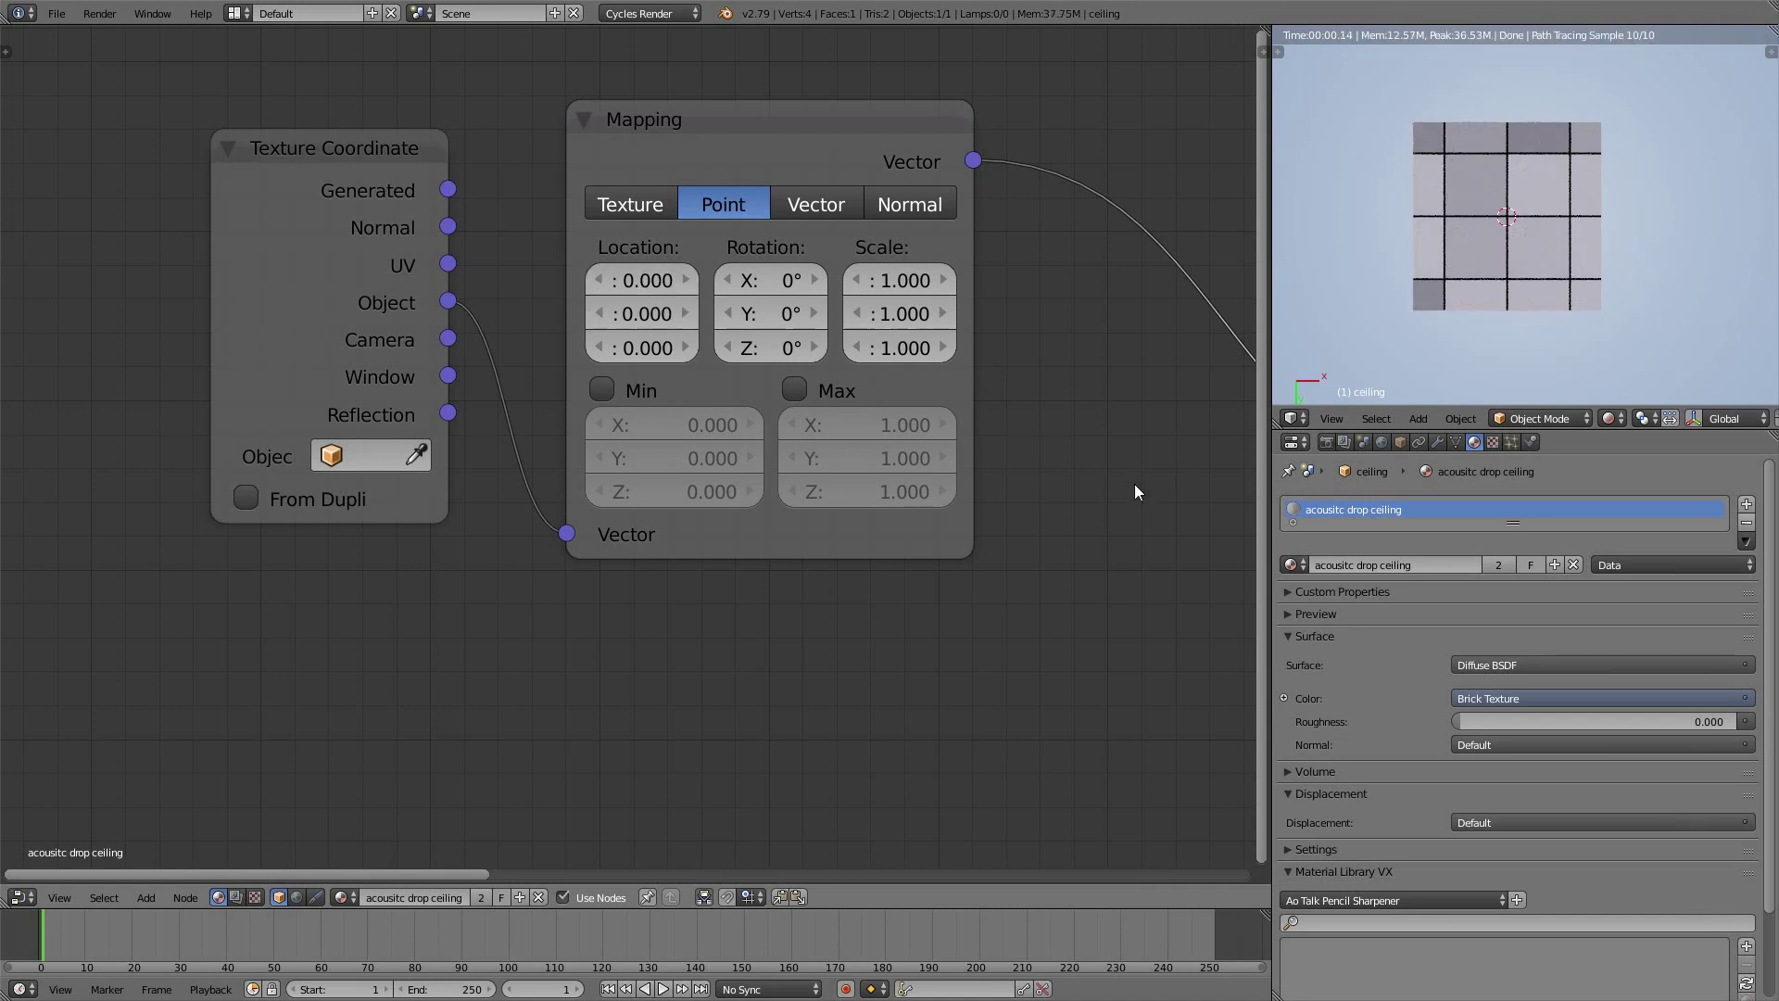
Bring the Brick Texture node into view and lower its Bias to -1
{"action": "middle_click_drag", "start_coordinate": [1117, 480], "coordinate": [175, 318]}
{"action": "scroll", "coordinate": [738, 536], "scroll_direction": "up", "scroll_amount": 1}
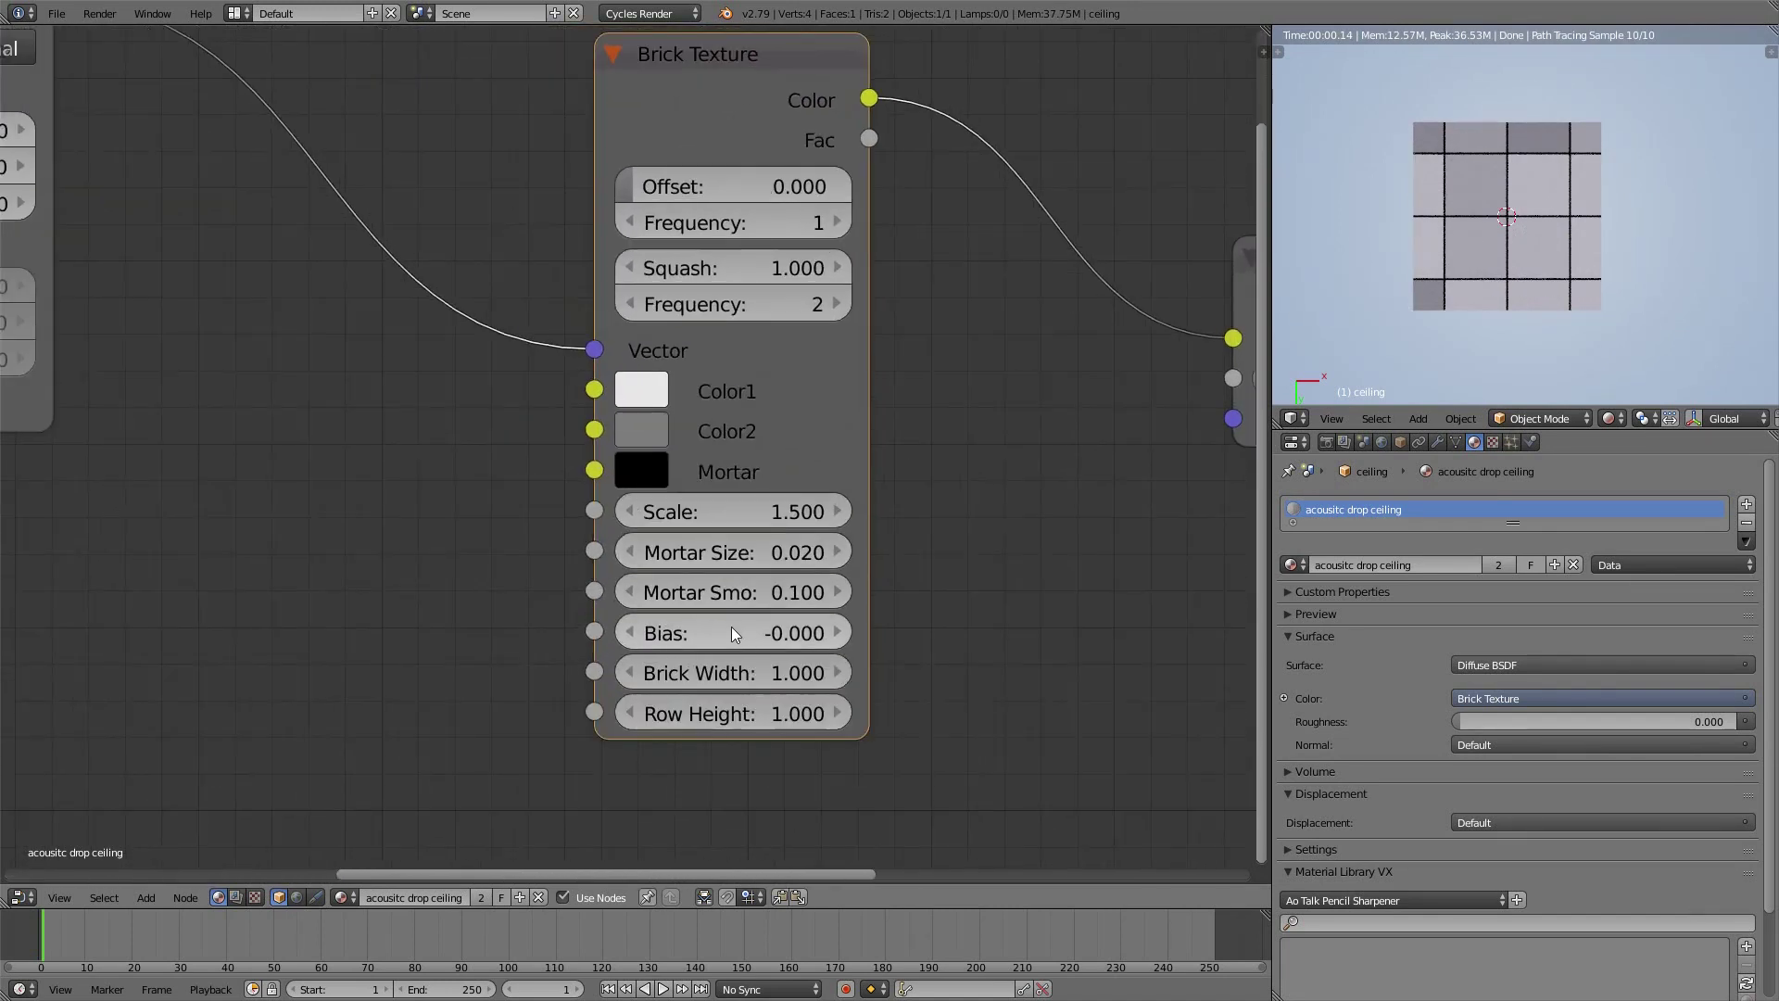
{"action": "left_click_drag", "start_coordinate": [723, 629], "coordinate": [649, 629]}
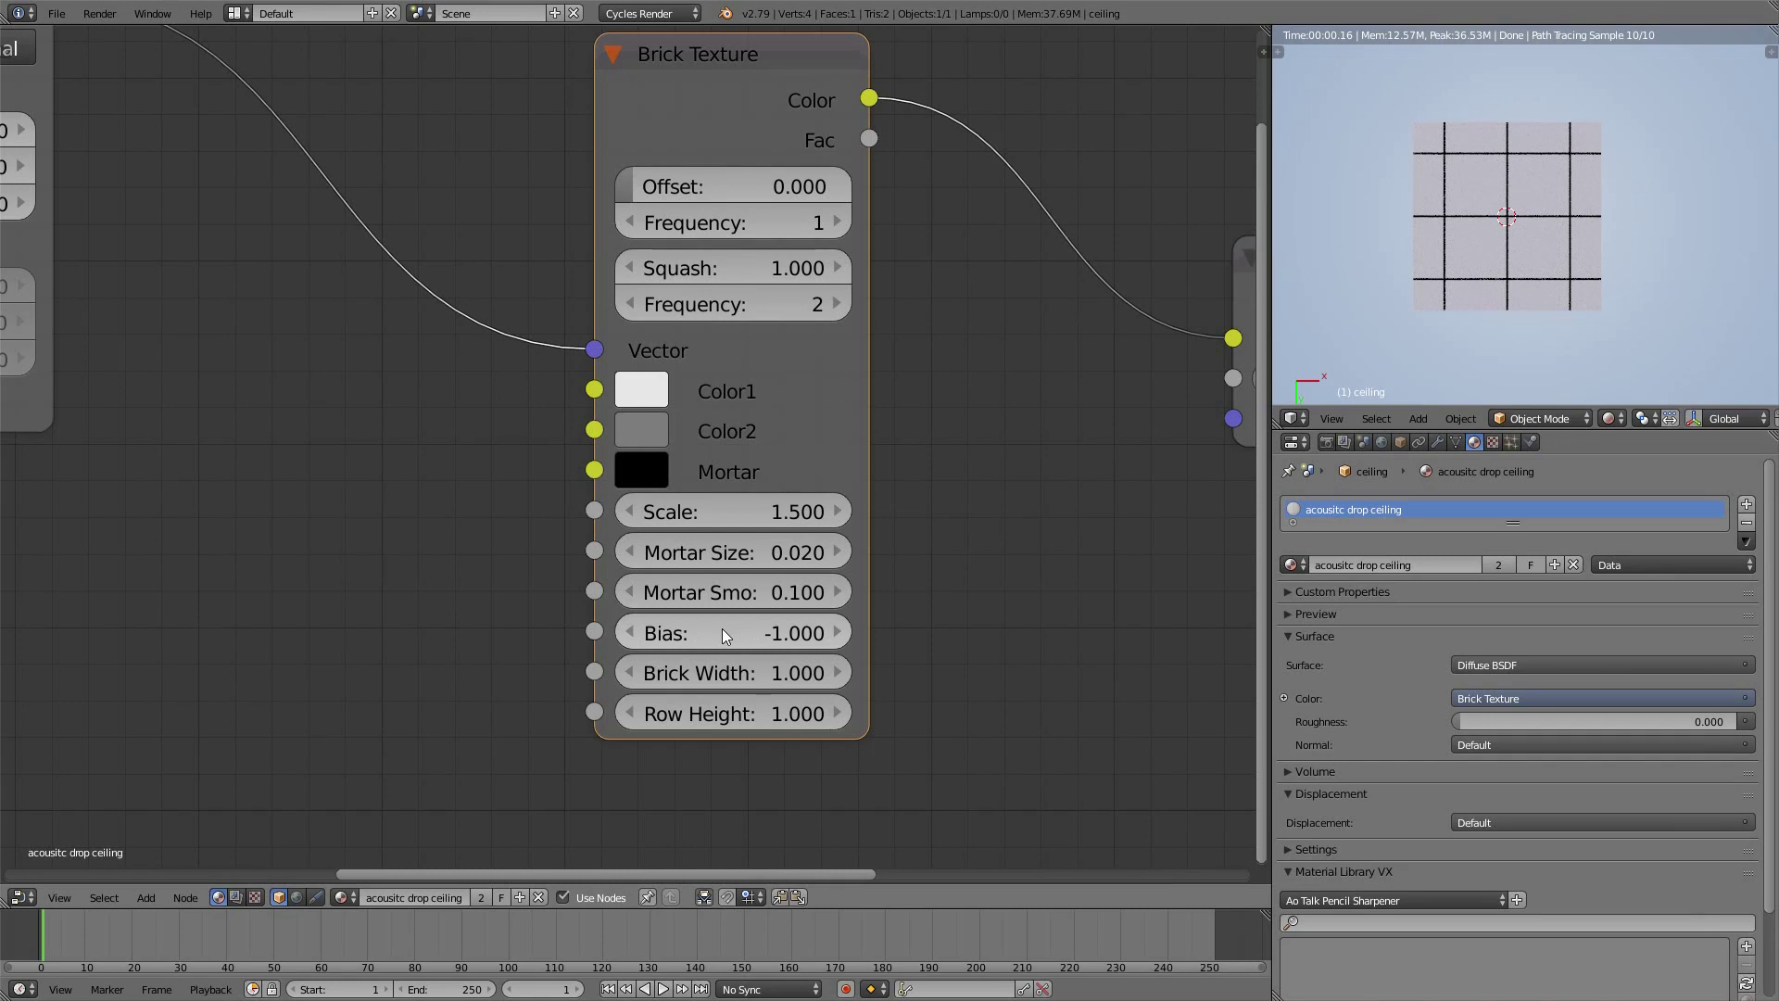
Link a new Value node set to 0.840 into Color1, then edit Color2's RGB together
{"action": "left_click", "coordinate": [641, 391]}
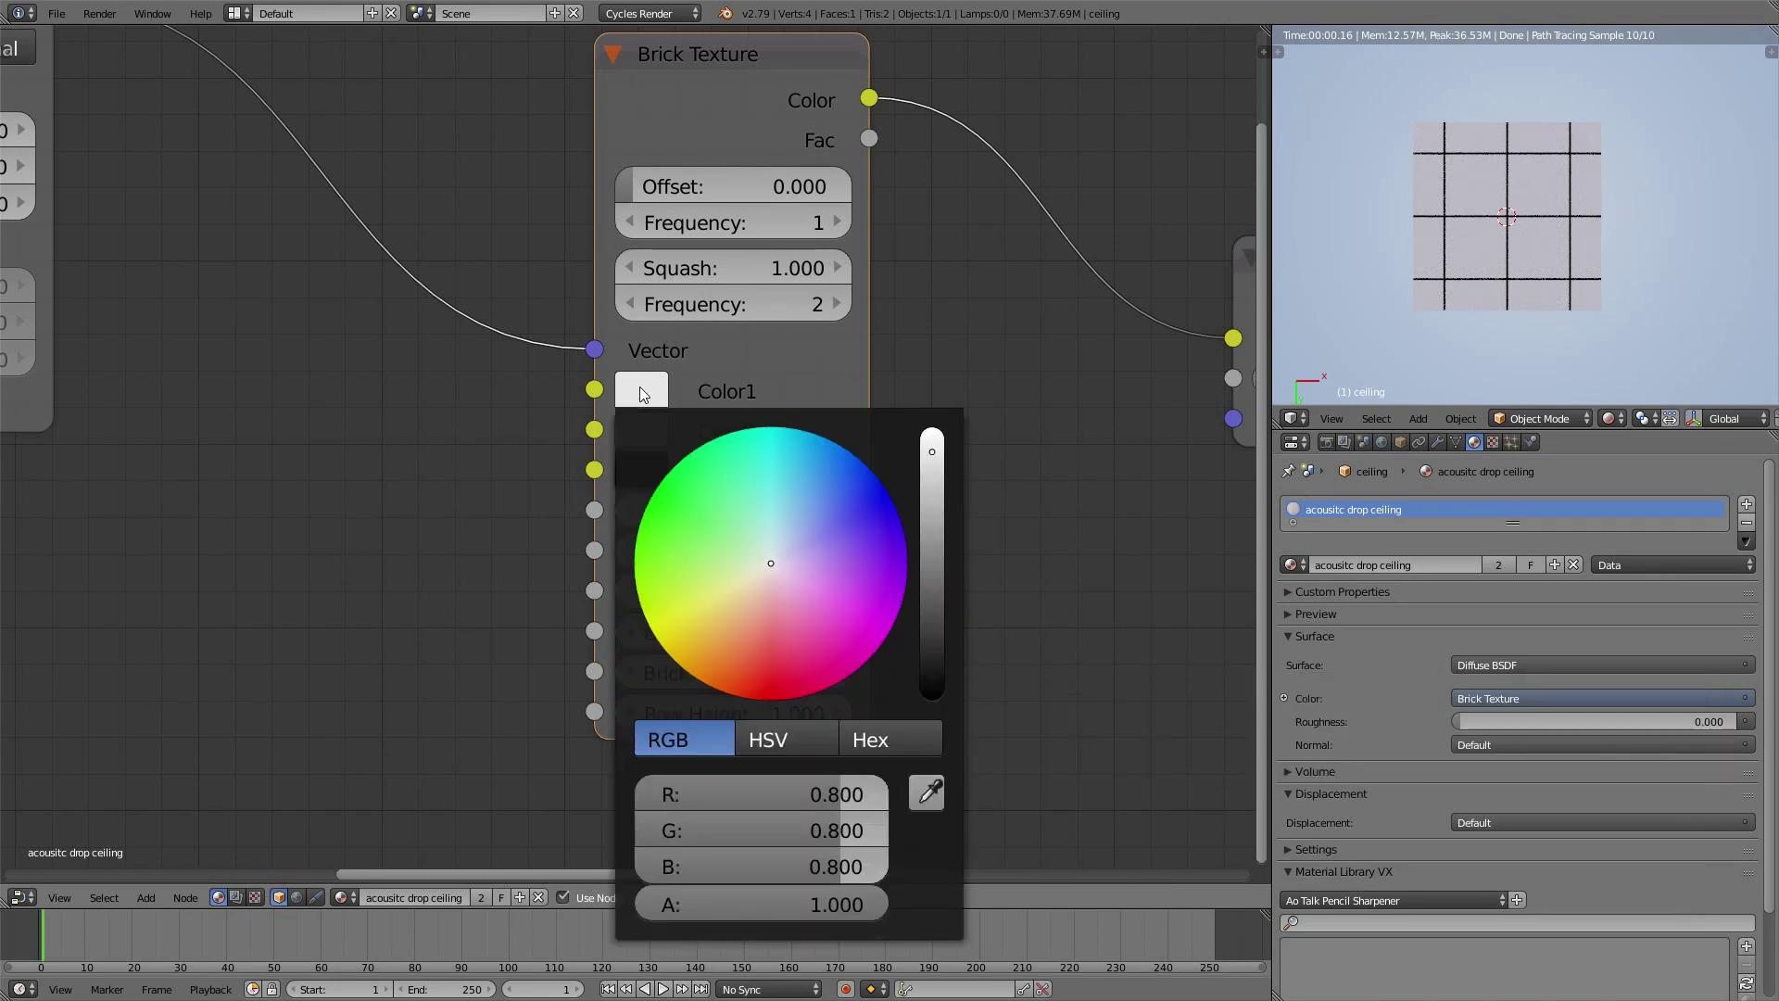
{"action": "left_click", "coordinate": [535, 429]}
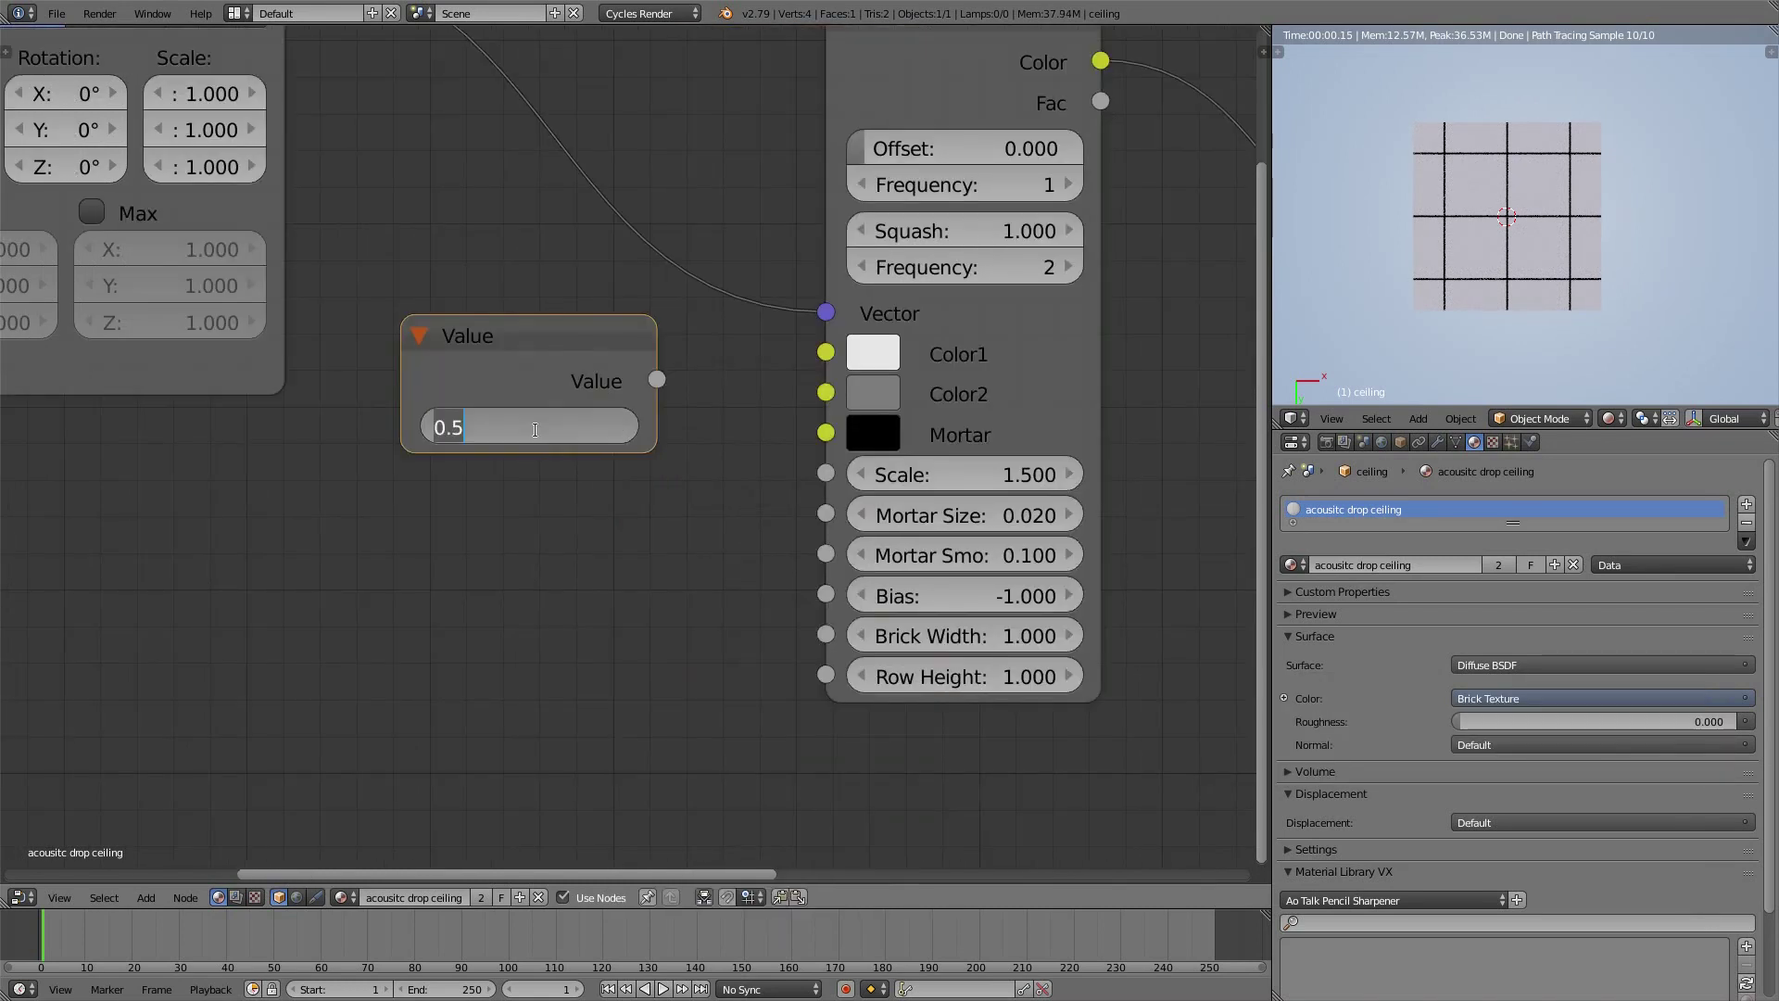
{"action": "type", "text": ".84"}
{"action": "key", "text": "Return"}
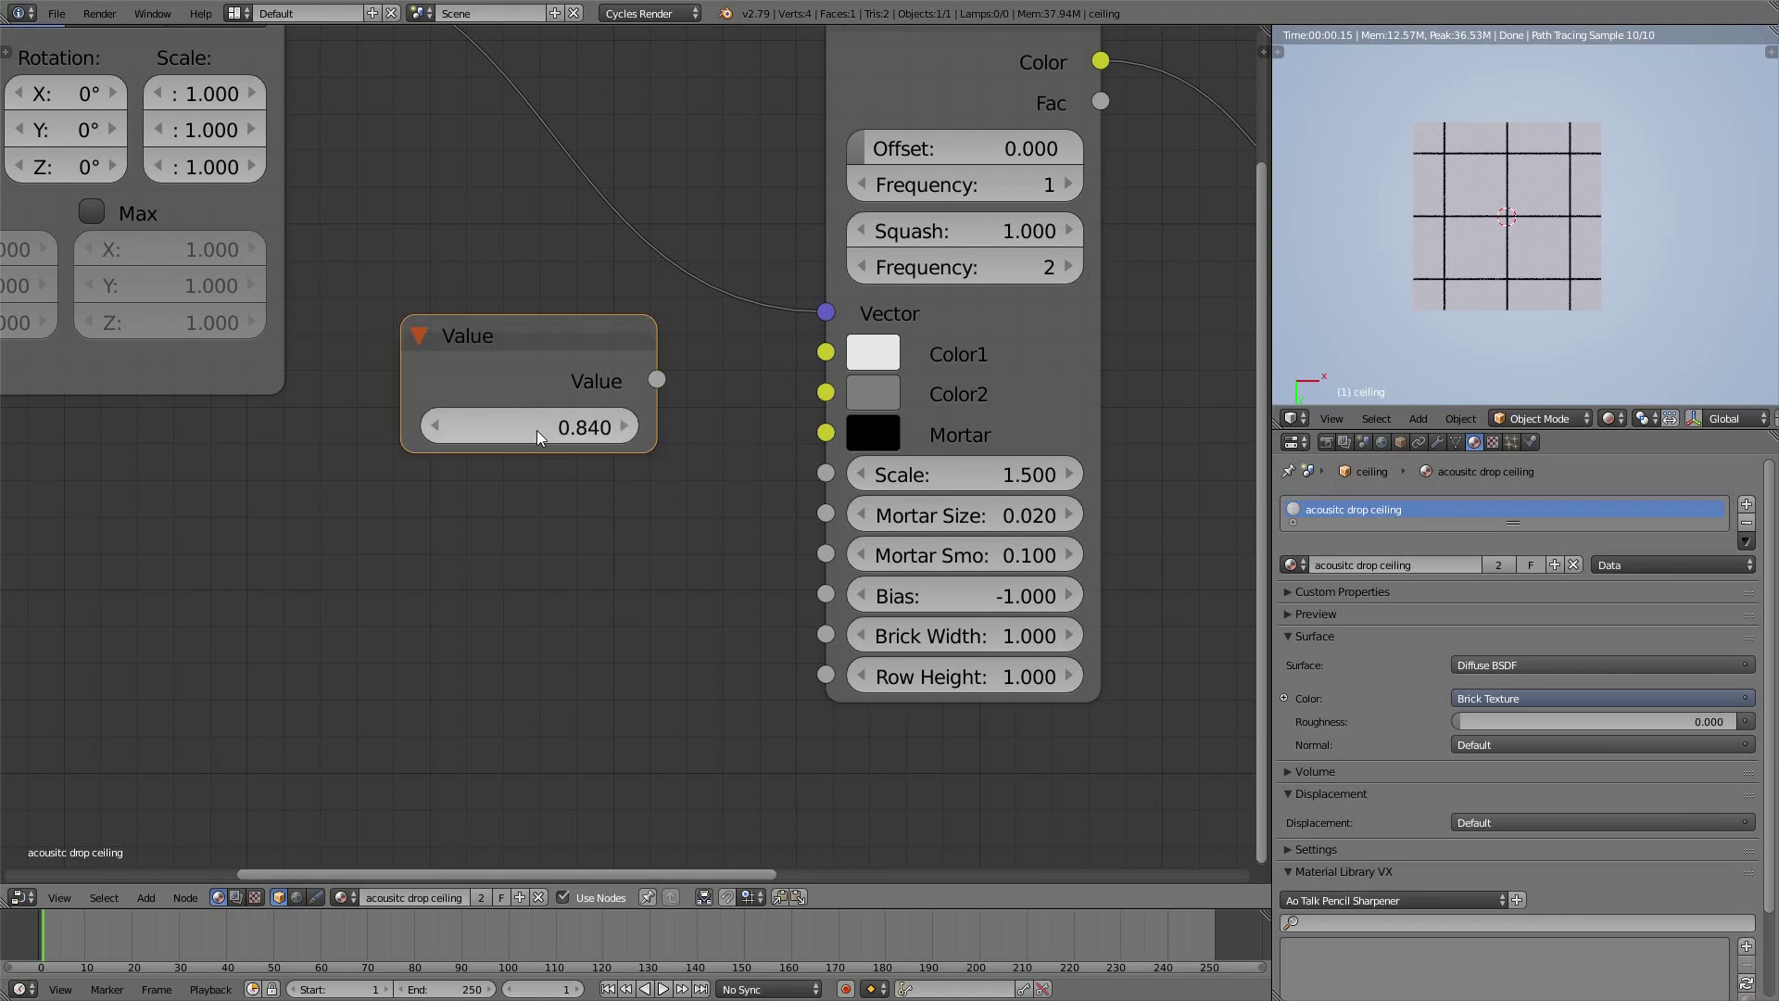
{"action": "left_click_drag", "start_coordinate": [656, 380], "coordinate": [825, 352]}
{"action": "left_click", "coordinate": [871, 396]}
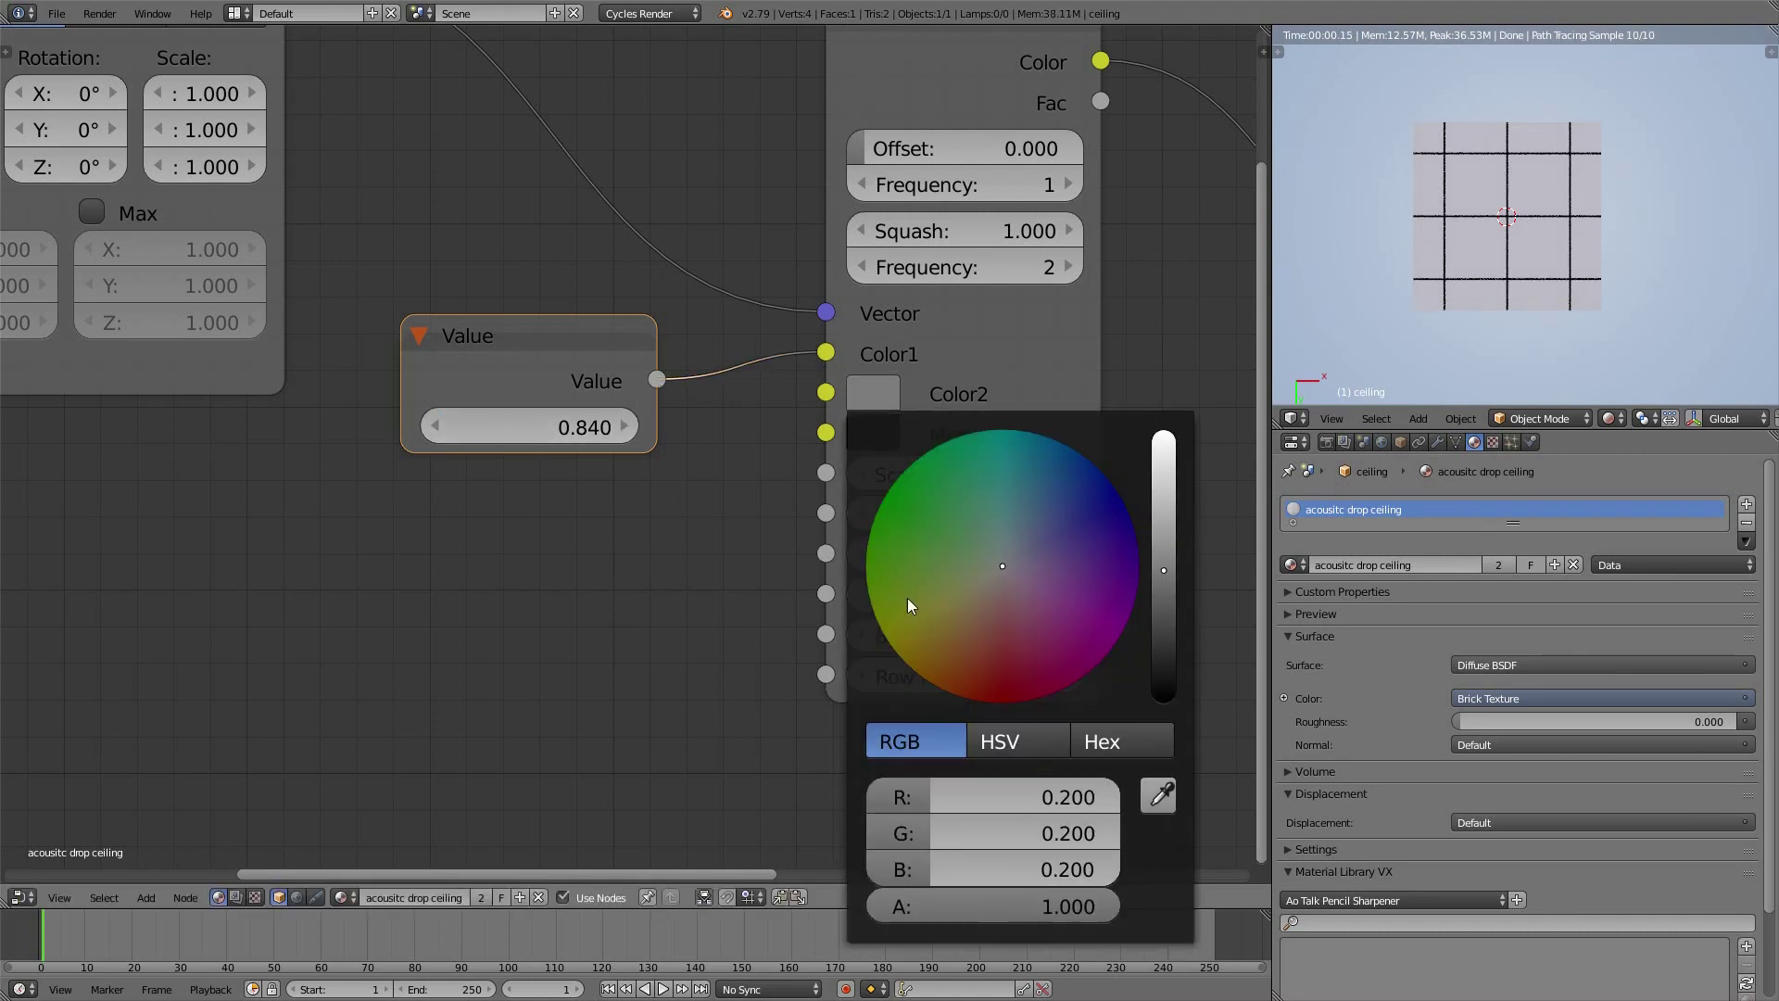
{"action": "mouse_move", "coordinate": [980, 799]}
{"action": "left_mouse_down"}
{"action": "mouse_move", "coordinate": [980, 871]}
{"action": "mouse_move", "coordinate": [972, 792]}
{"action": "left_mouse_up"}
Set Color2's R, G and B channels to 0.84
{"action": "type", "text": ".84"}
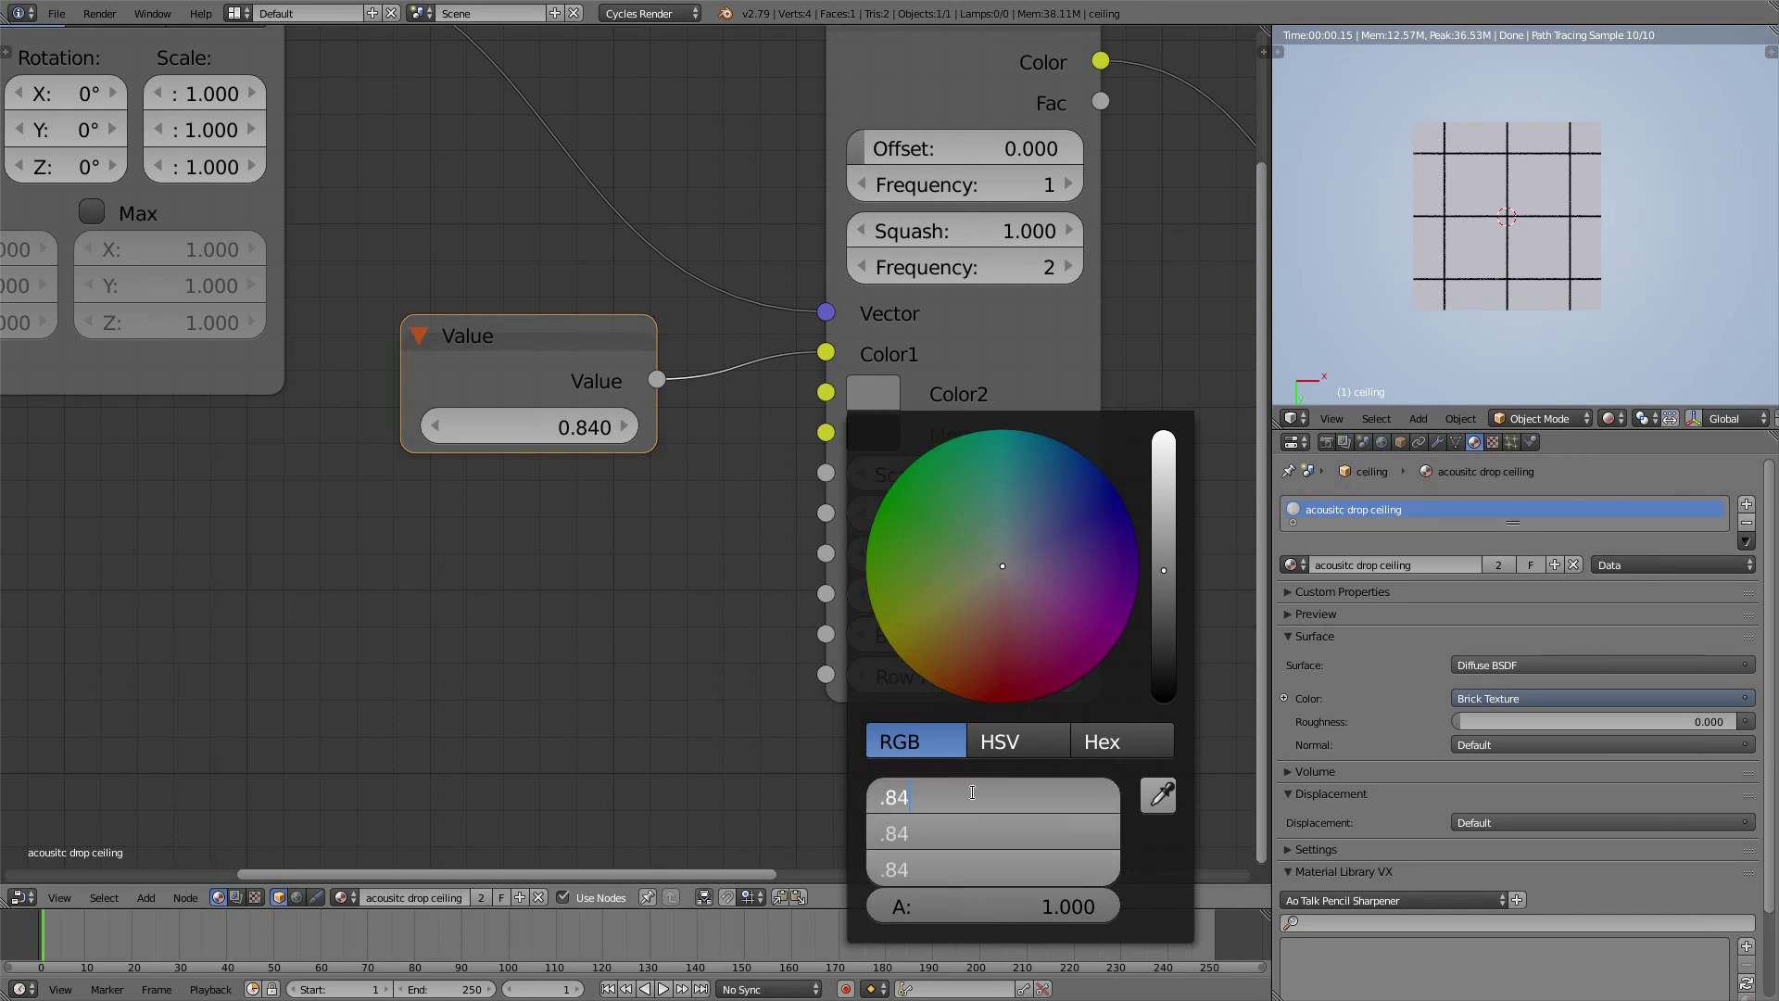
{"action": "key", "text": "Return"}
{"action": "scroll", "coordinate": [1158, 602], "scroll_direction": "down", "scroll_amount": 3}
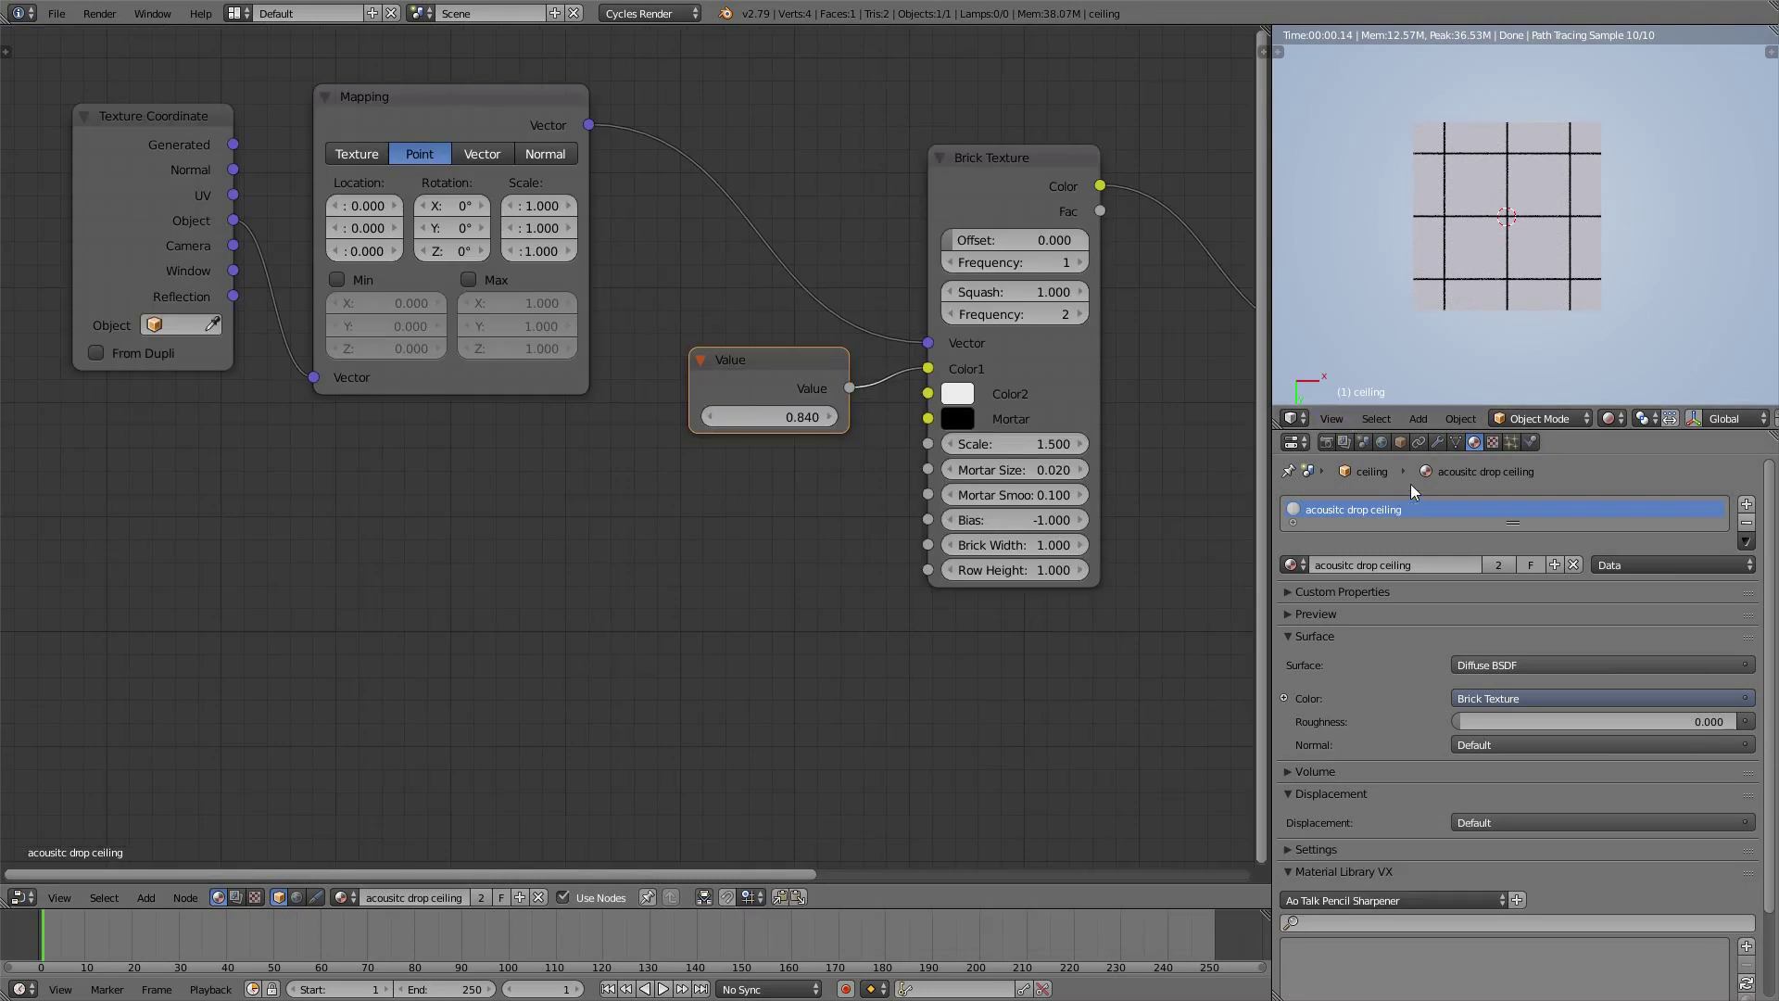
In World settings, unlink the Sky Texture from Color and set background Strength to 0.1
{"action": "left_click", "coordinate": [1382, 440]}
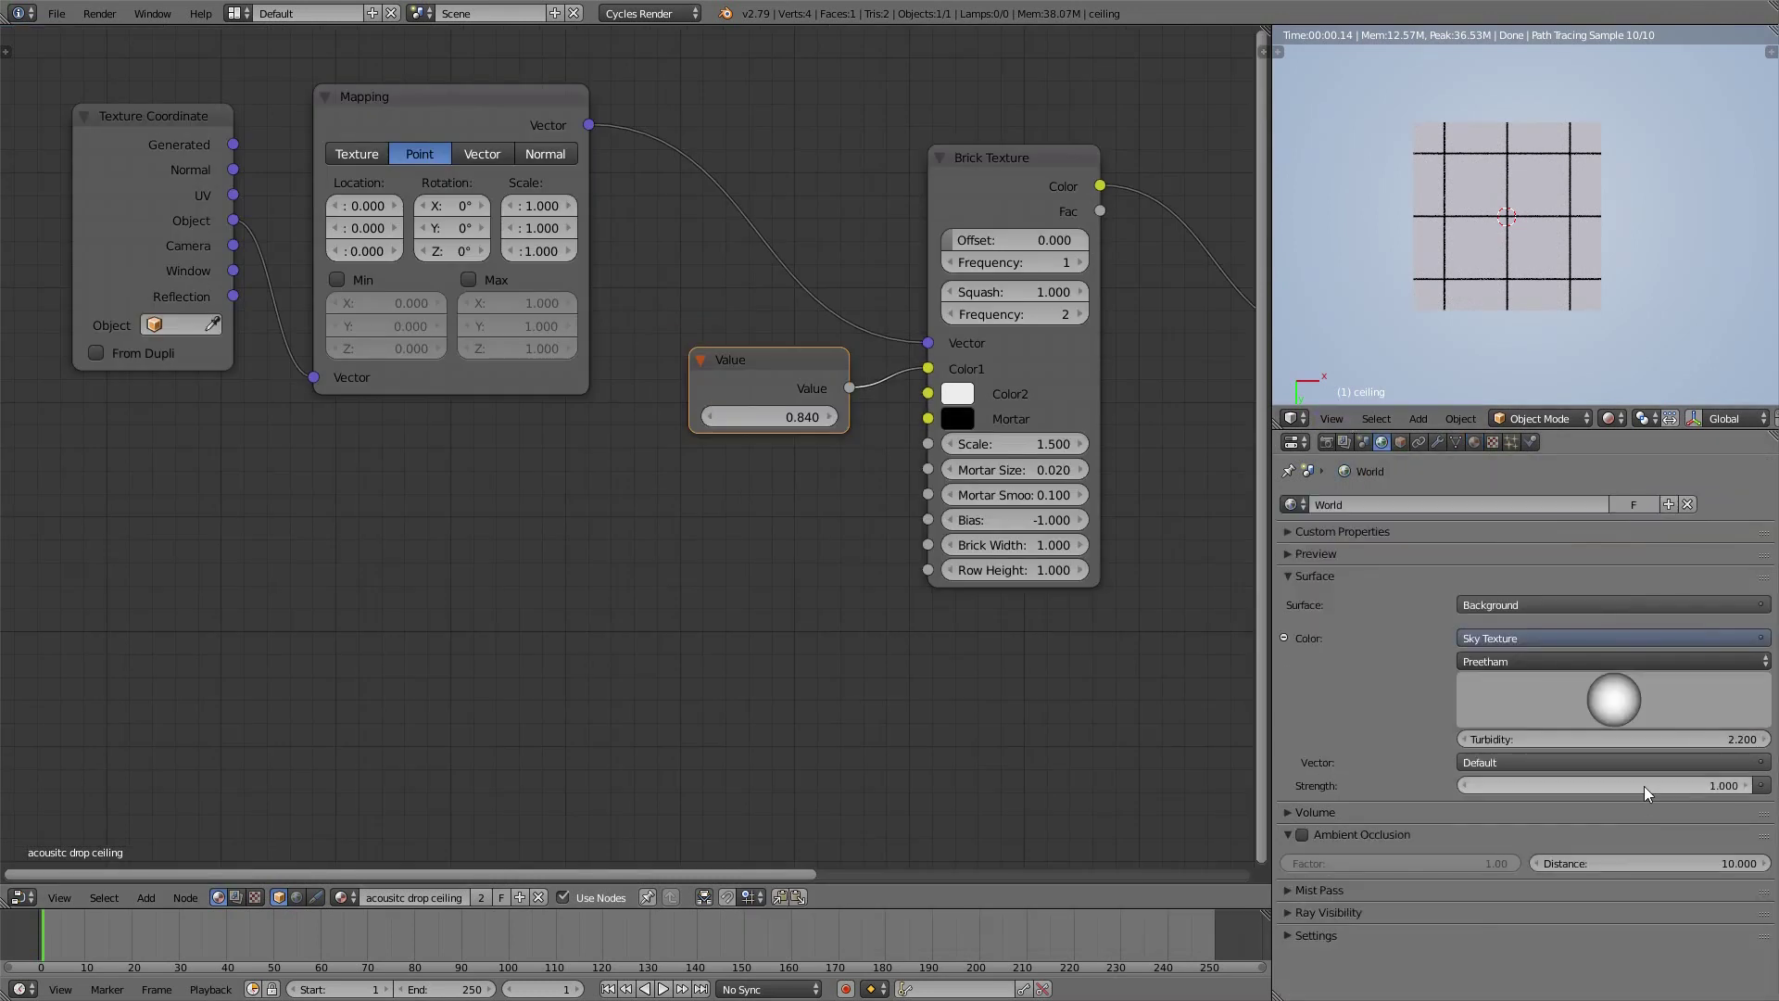
{"action": "left_click", "coordinate": [1764, 638]}
{"action": "left_click", "coordinate": [1688, 393]}
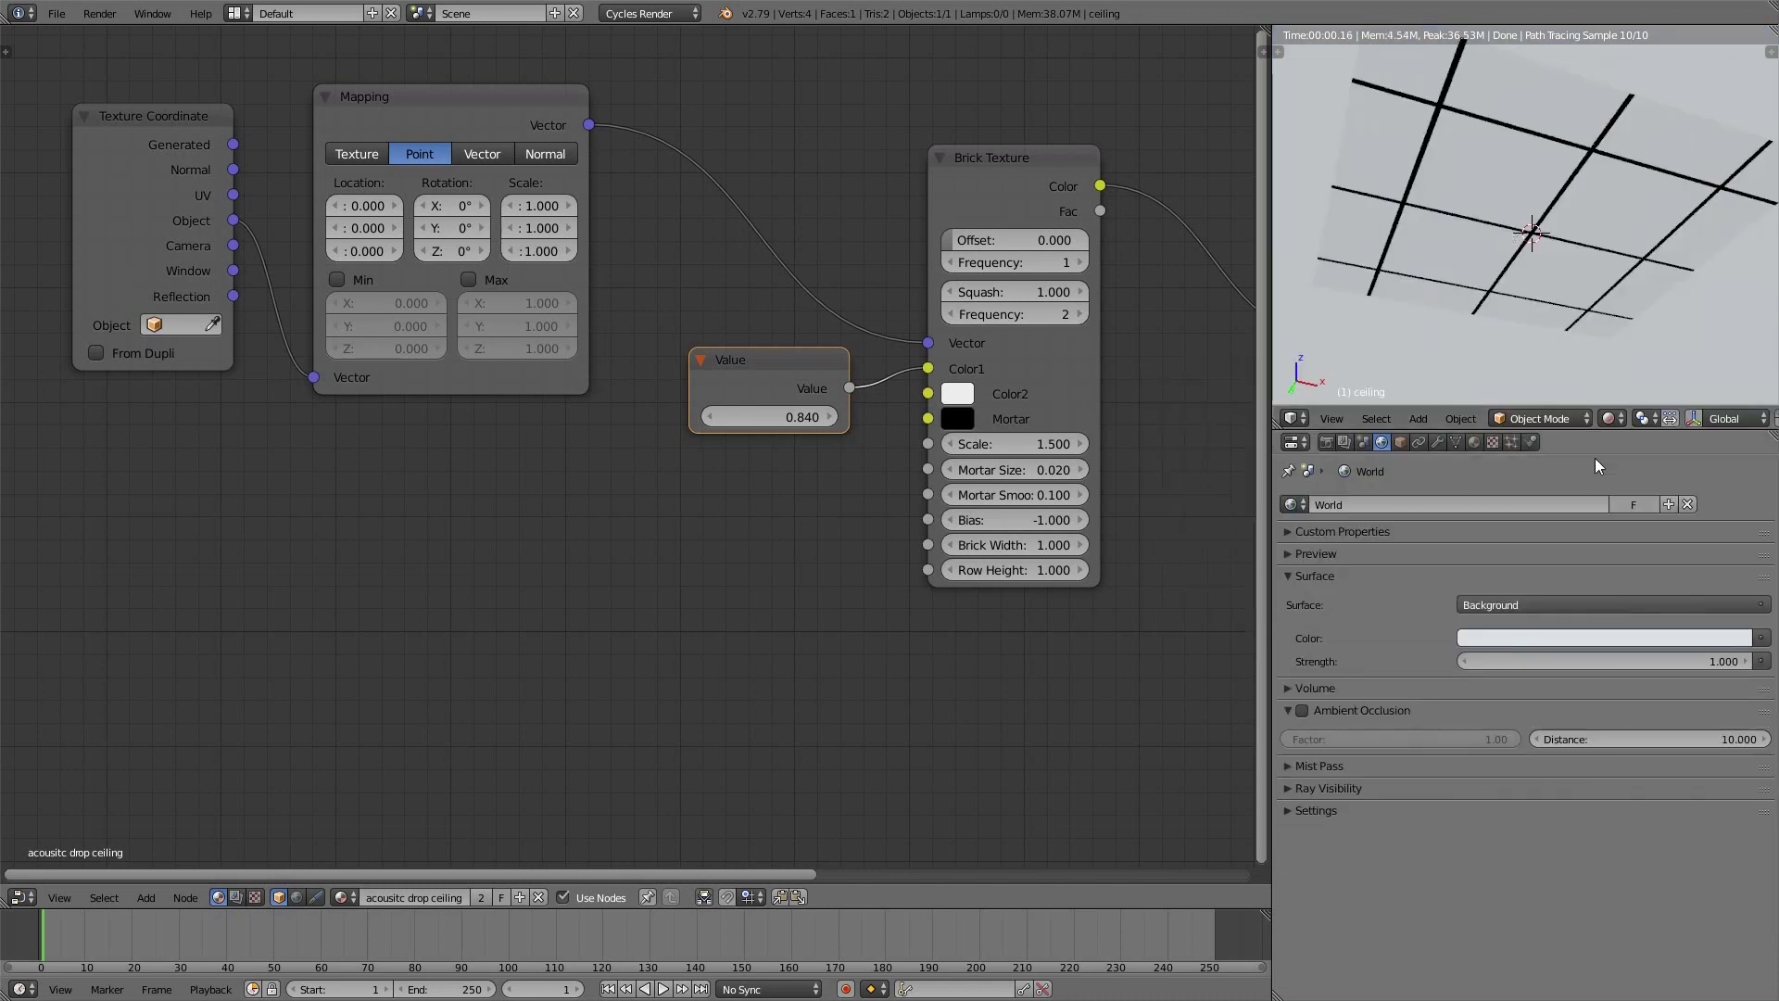
{"action": "left_click", "coordinate": [1602, 659]}
{"action": "type", "text": ".1"}
{"action": "key", "text": "Return"}
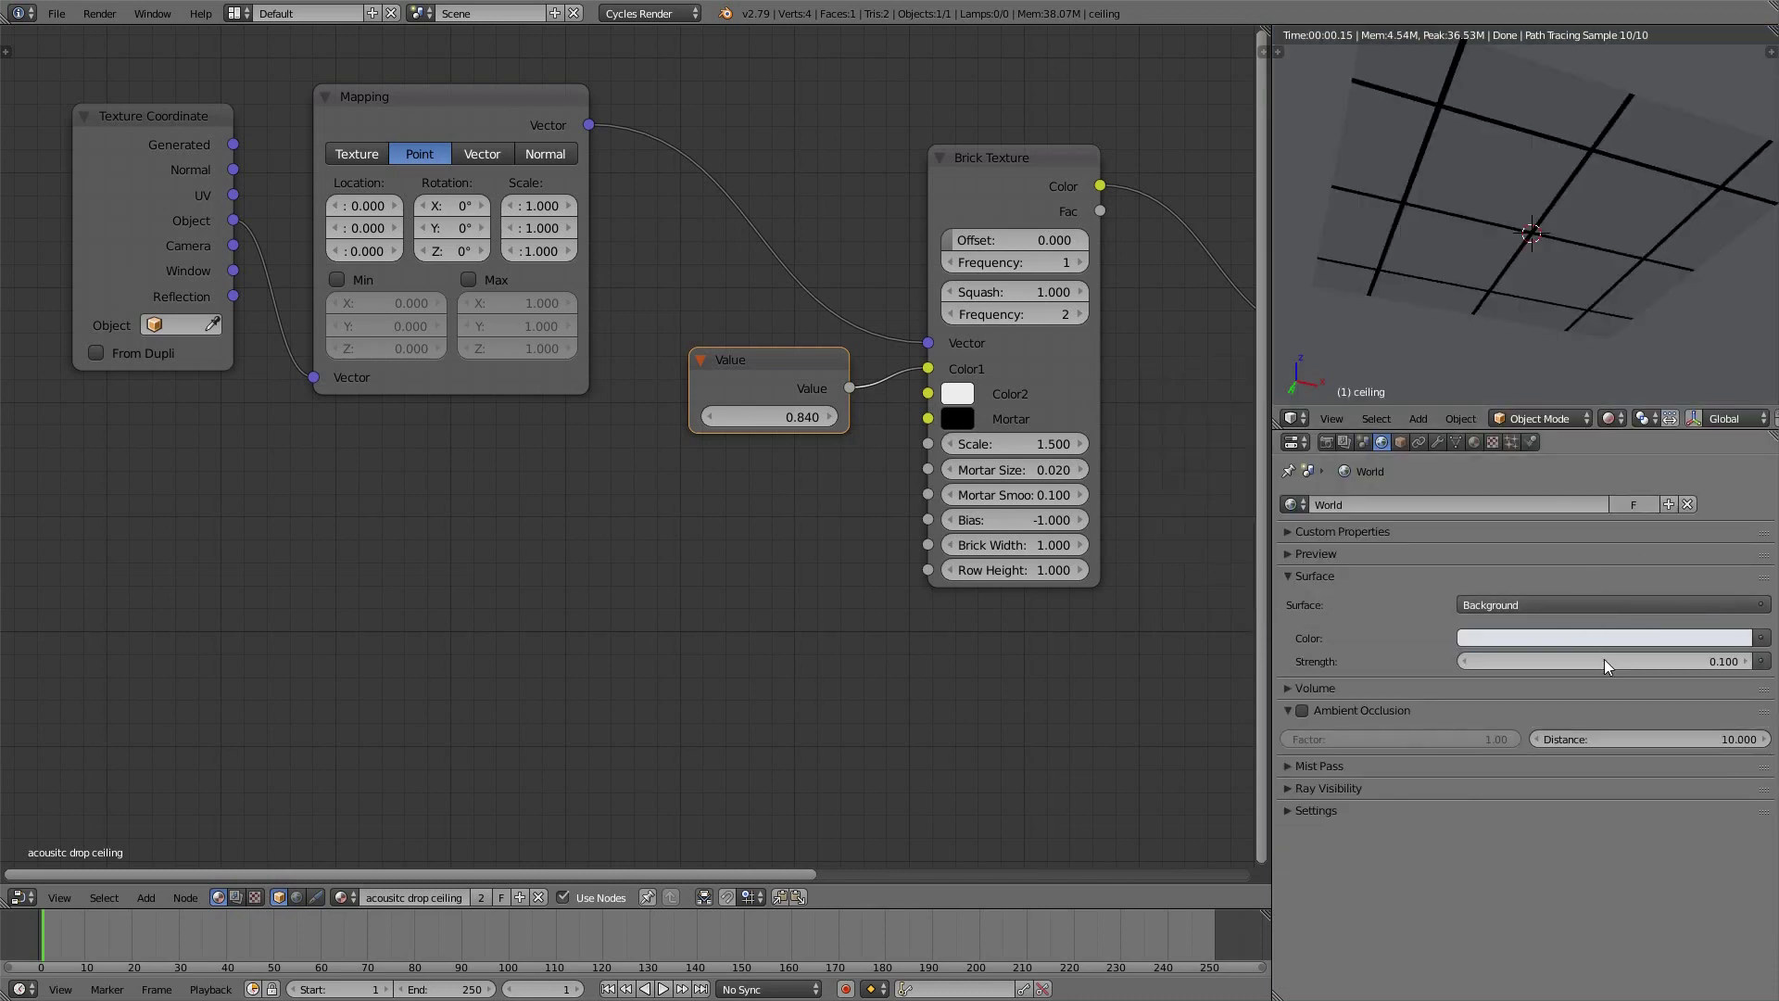
{"action": "middle_click_drag", "start_coordinate": [725, 332], "coordinate": [595, 397]}
{"action": "scroll", "coordinate": [595, 396], "scroll_direction": "down", "scroll_amount": 2}
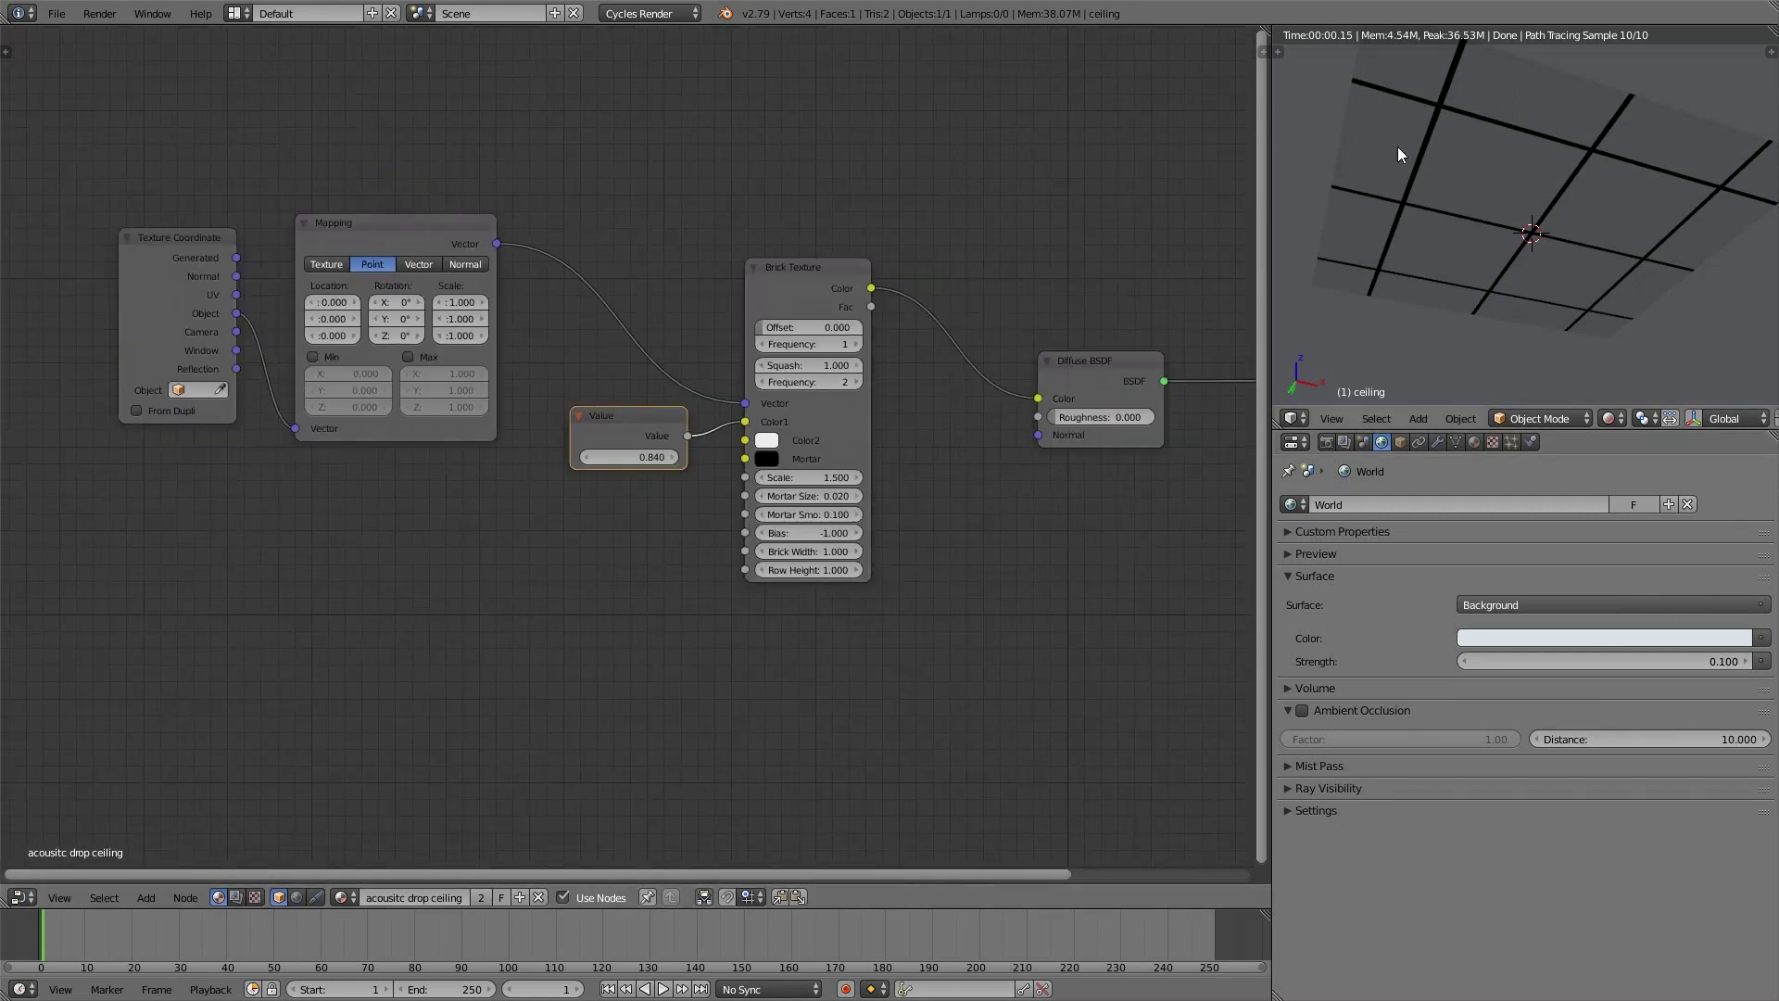
In the maximized viewport, scale the ceiling plane's face 3× in Edit Mode, then return to Object Mode
{"action": "key", "text": "ctrl+Up"}
{"action": "scroll", "coordinate": [1088, 352], "scroll_direction": "down", "scroll_amount": 4}
{"action": "key", "text": "Tab"}
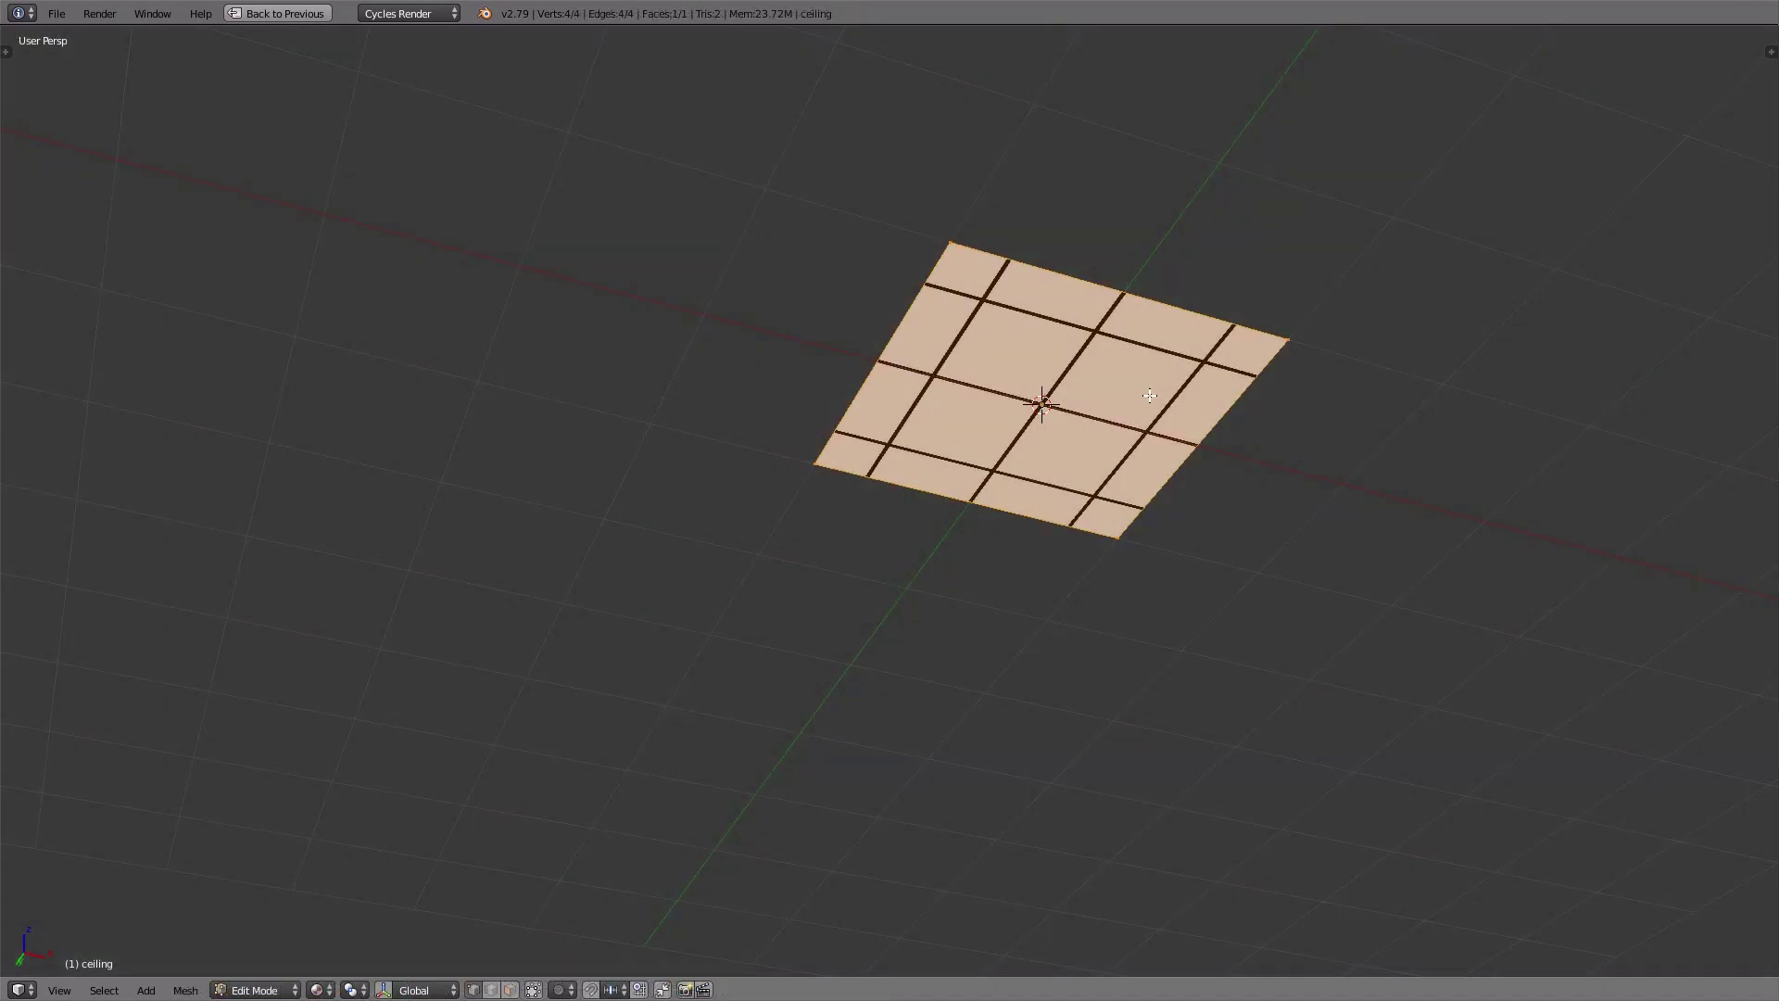
{"action": "key", "text": "s"}
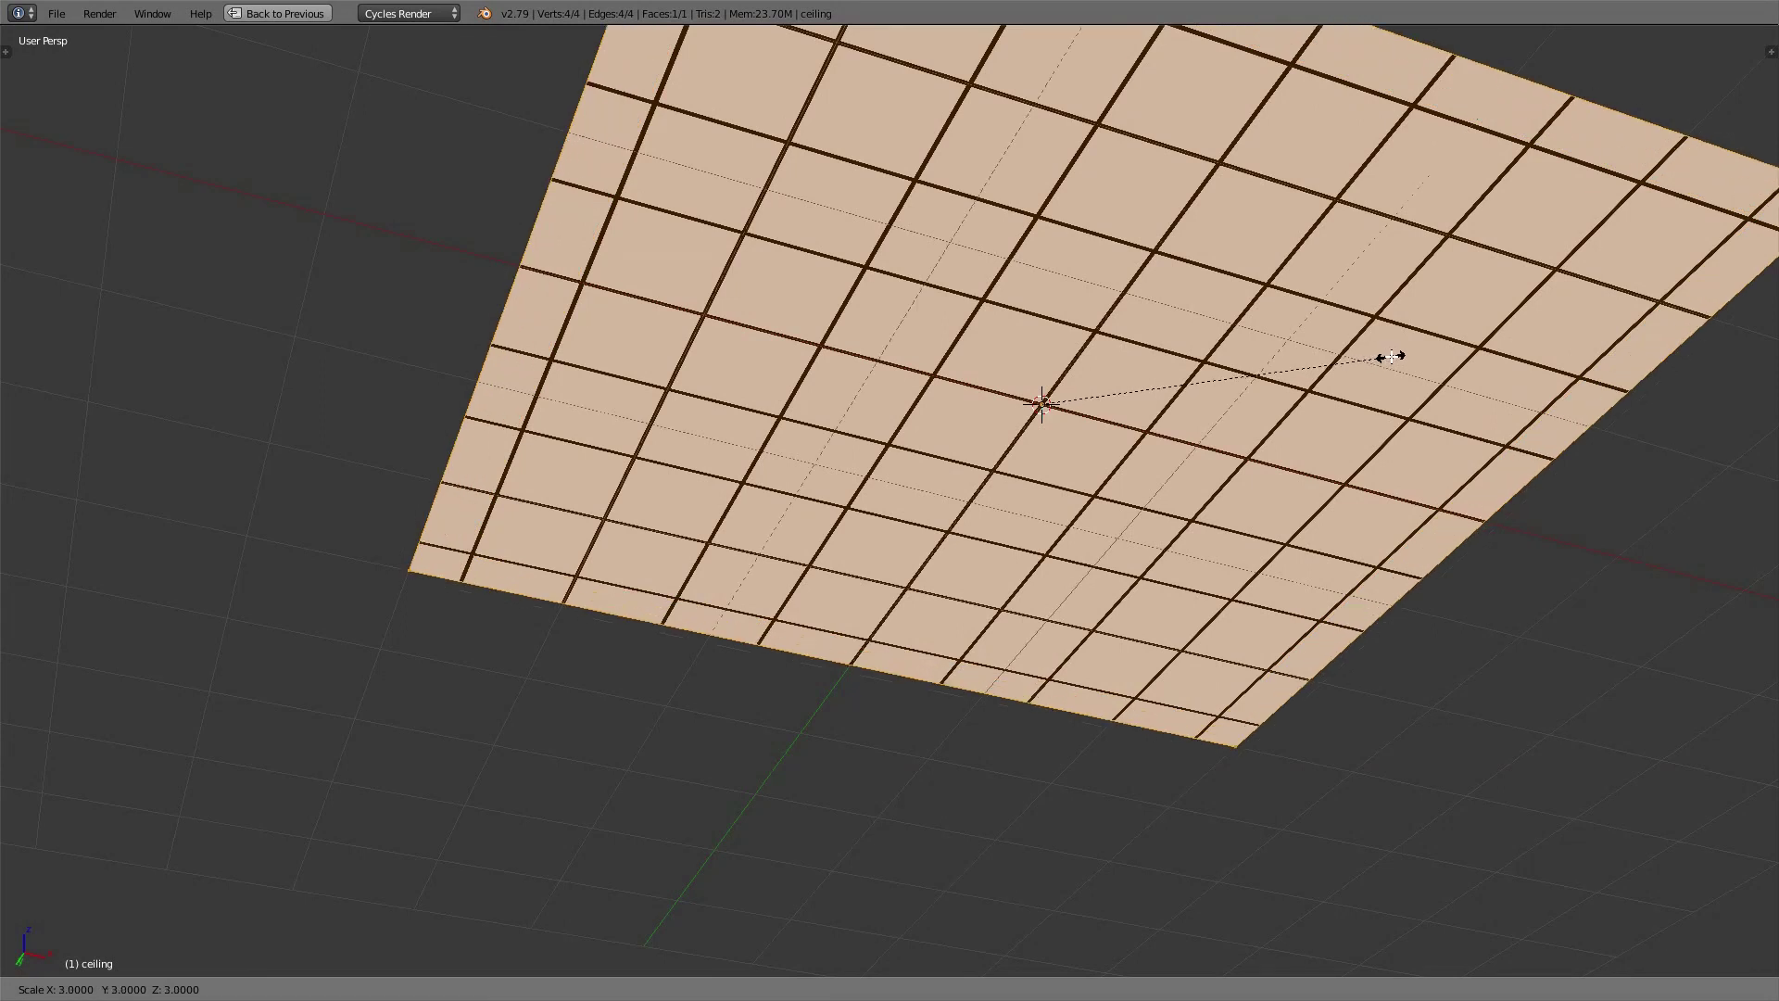
{"action": "left_click", "coordinate": [1392, 356]}
{"action": "scroll", "coordinate": [1355, 360], "scroll_direction": "down", "scroll_amount": 3}
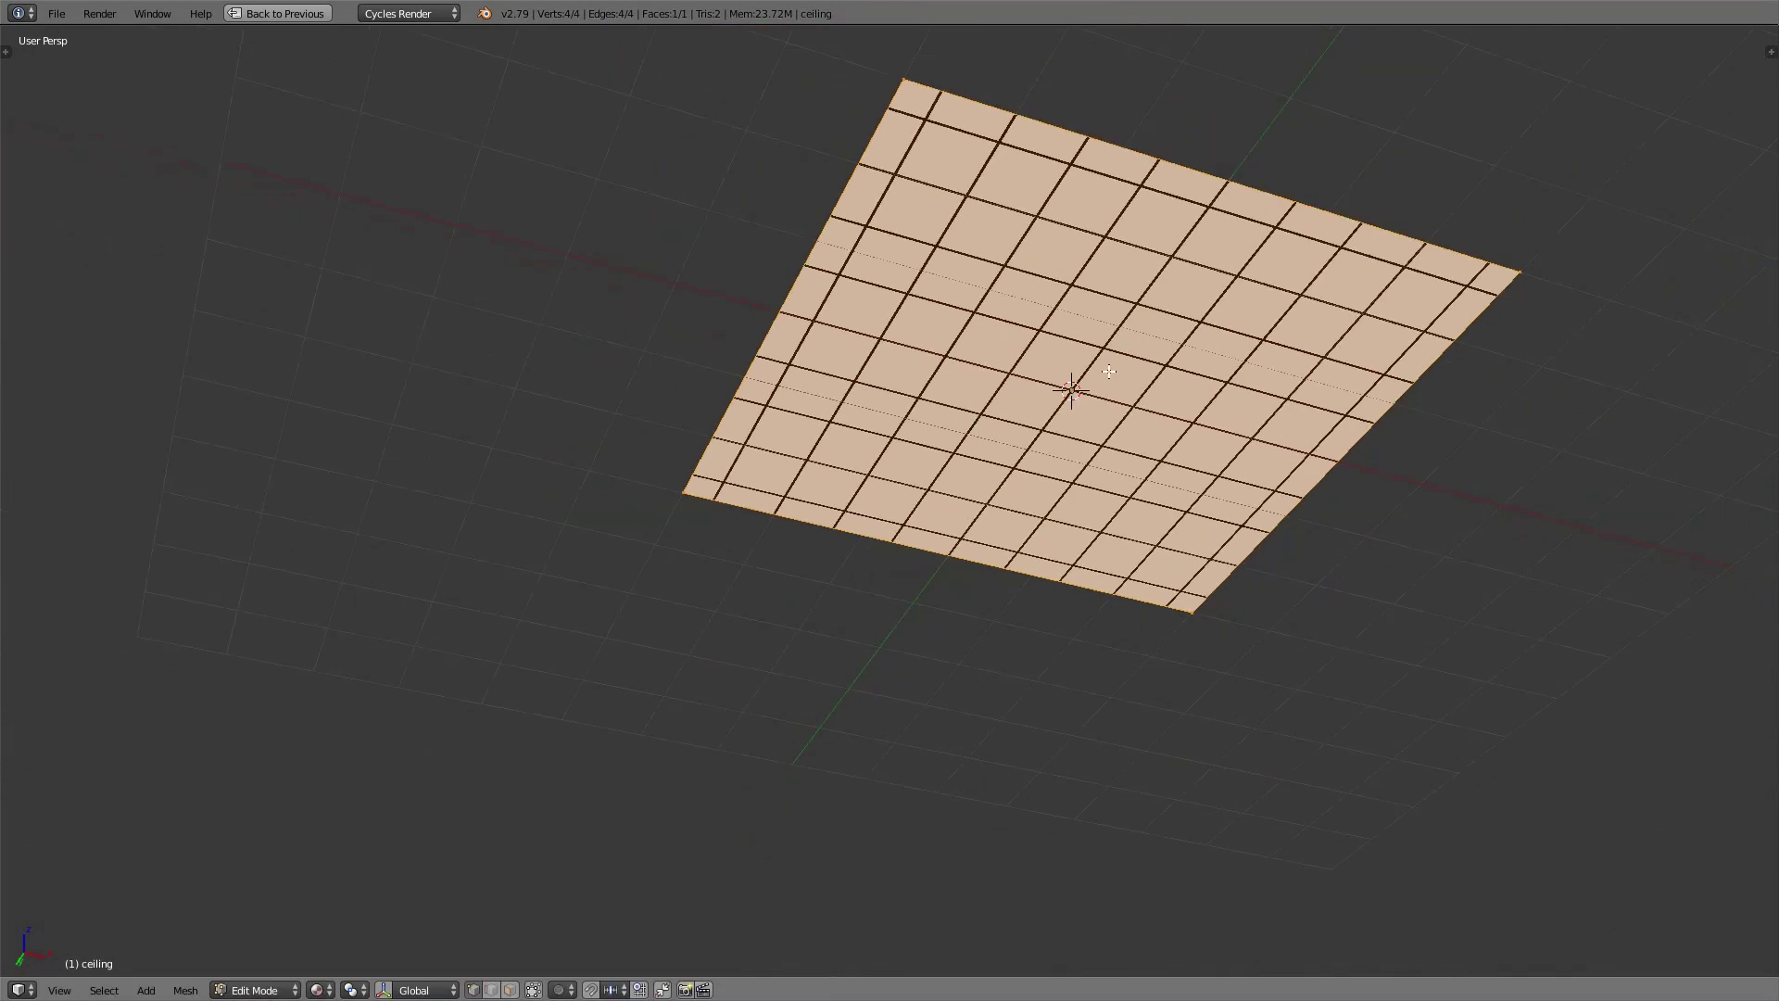
{"action": "key", "text": "Tab"}
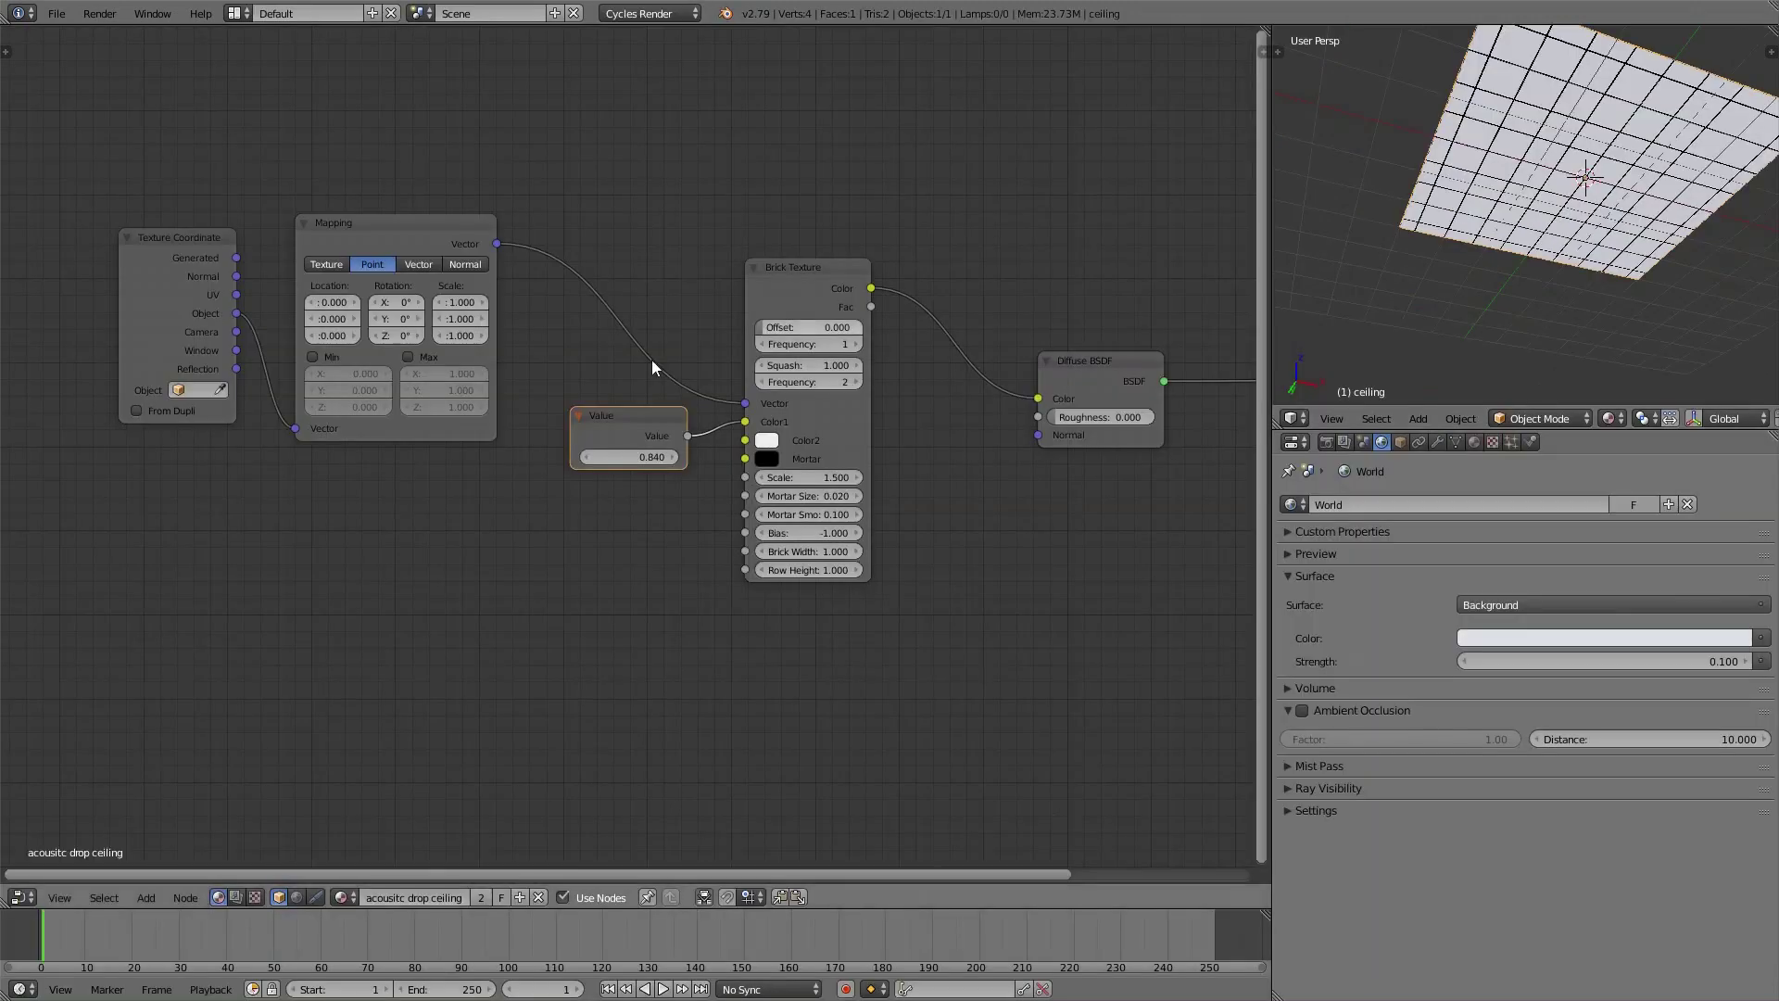
{"action": "middle_click_drag", "start_coordinate": [202, 269], "coordinate": [290, 269]}
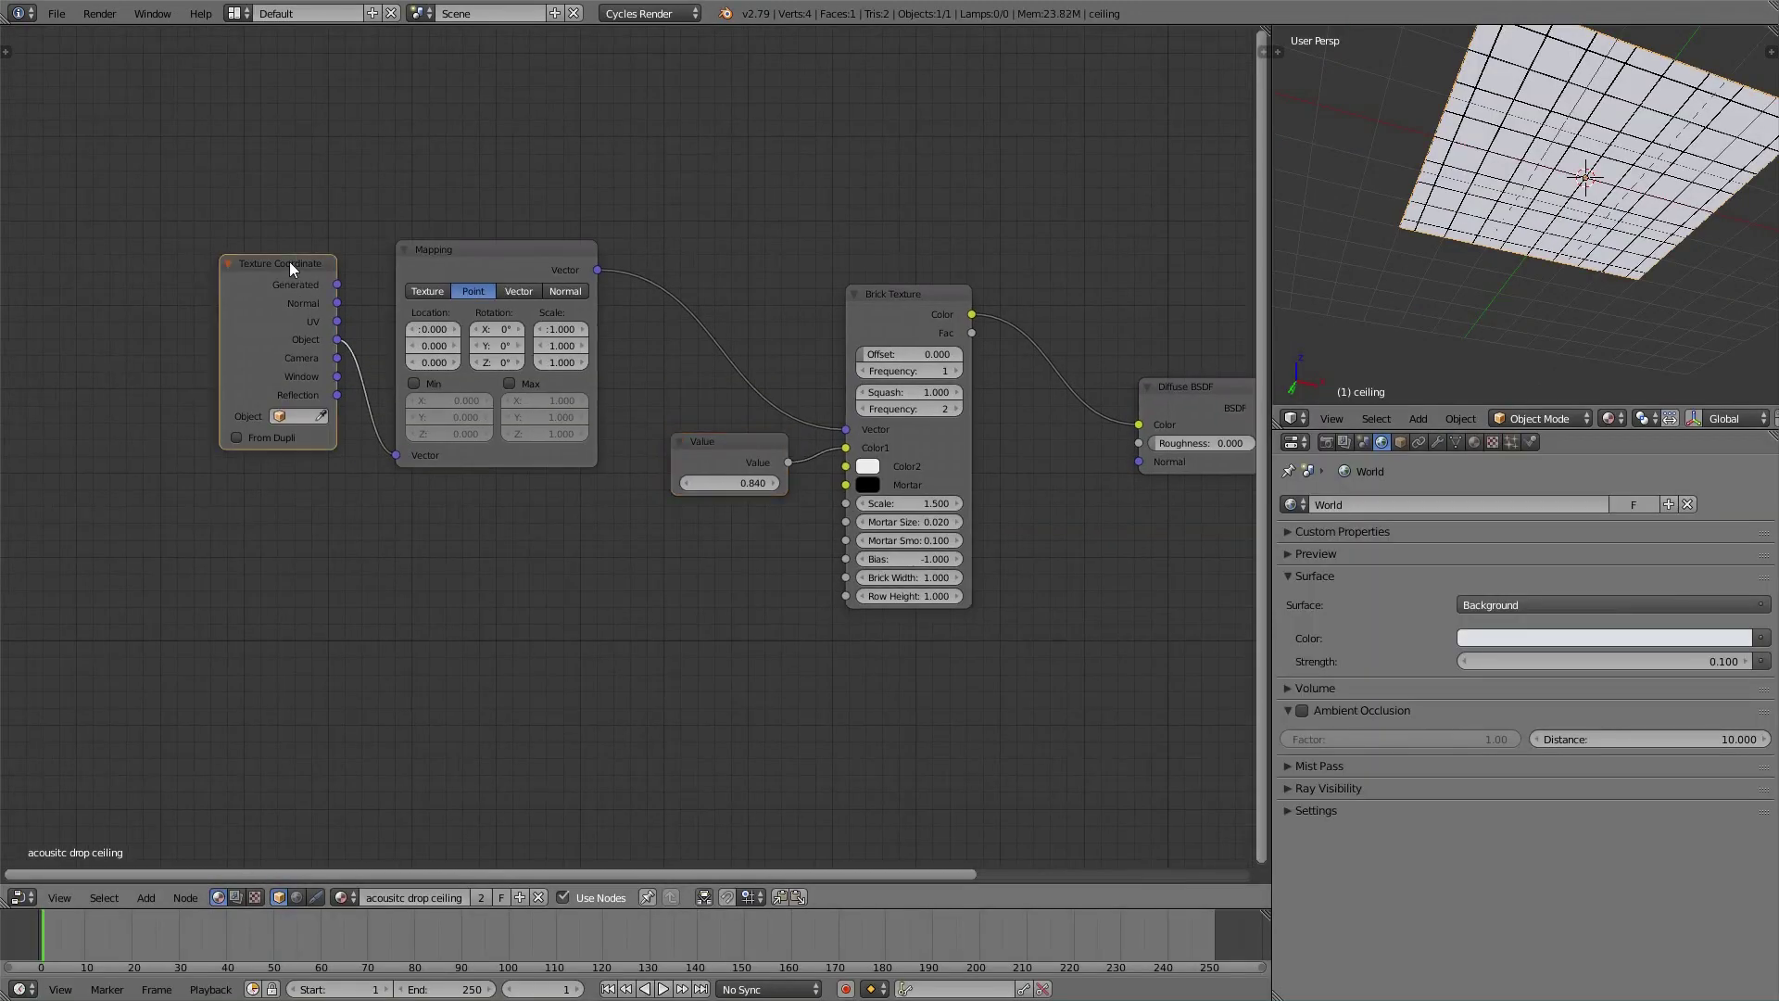
Duplicate the Diffuse BSDF node and place the copy below the original
{"action": "scroll", "coordinate": [326, 313], "scroll_direction": "up", "scroll_amount": 3}
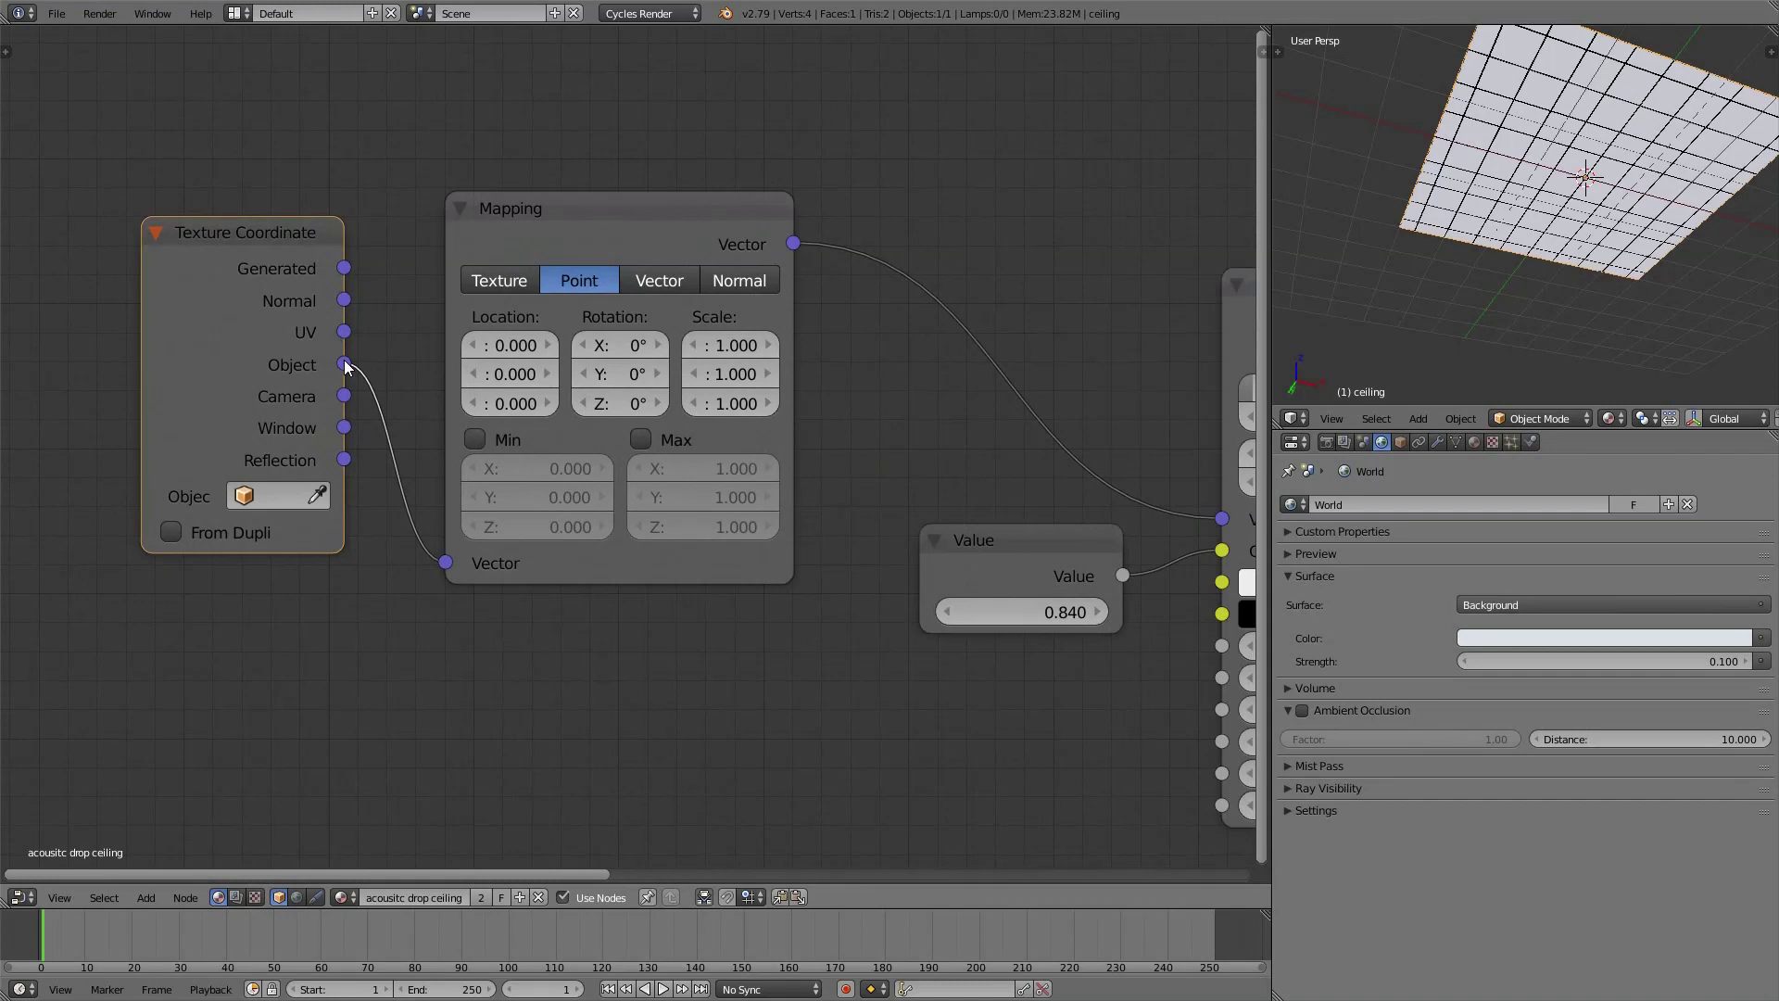
{"action": "scroll", "coordinate": [344, 366], "scroll_direction": "down", "scroll_amount": 3}
{"action": "middle_click_drag", "start_coordinate": [955, 357], "coordinate": [822, 314]}
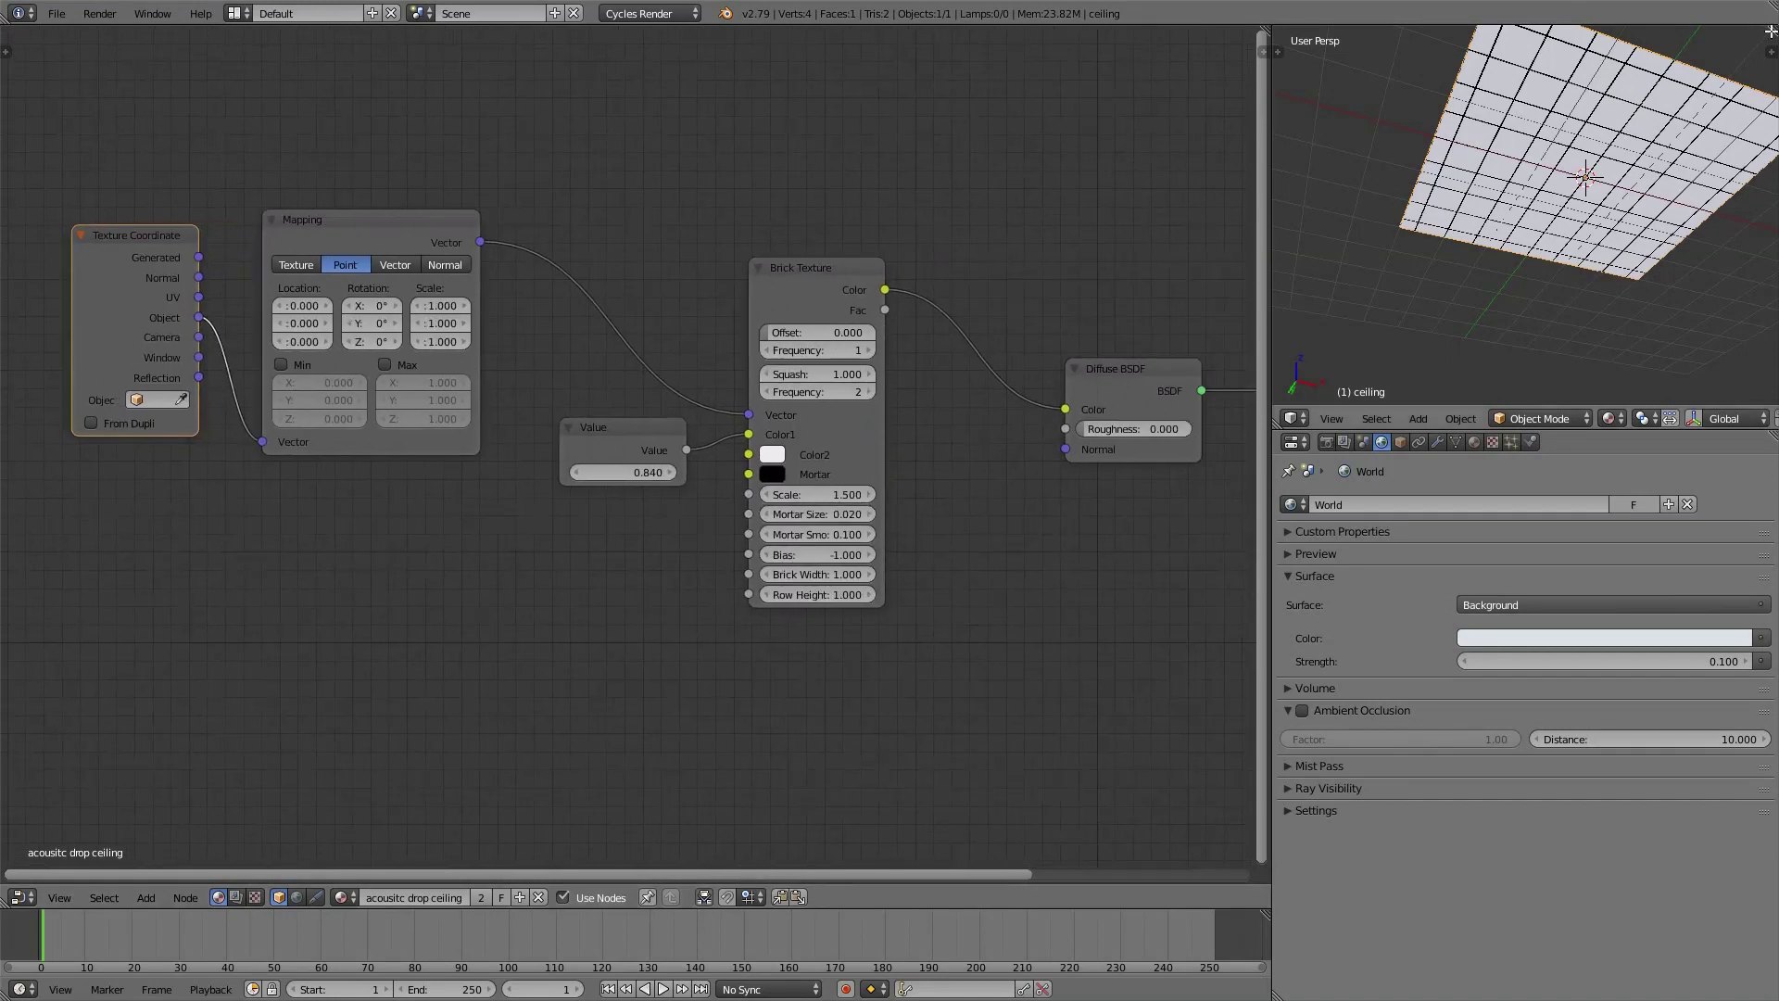
{"action": "scroll", "coordinate": [1660, 94], "scroll_direction": "up", "scroll_amount": 5}
{"action": "middle_click_drag", "start_coordinate": [1637, 146], "coordinate": [1618, 127]}
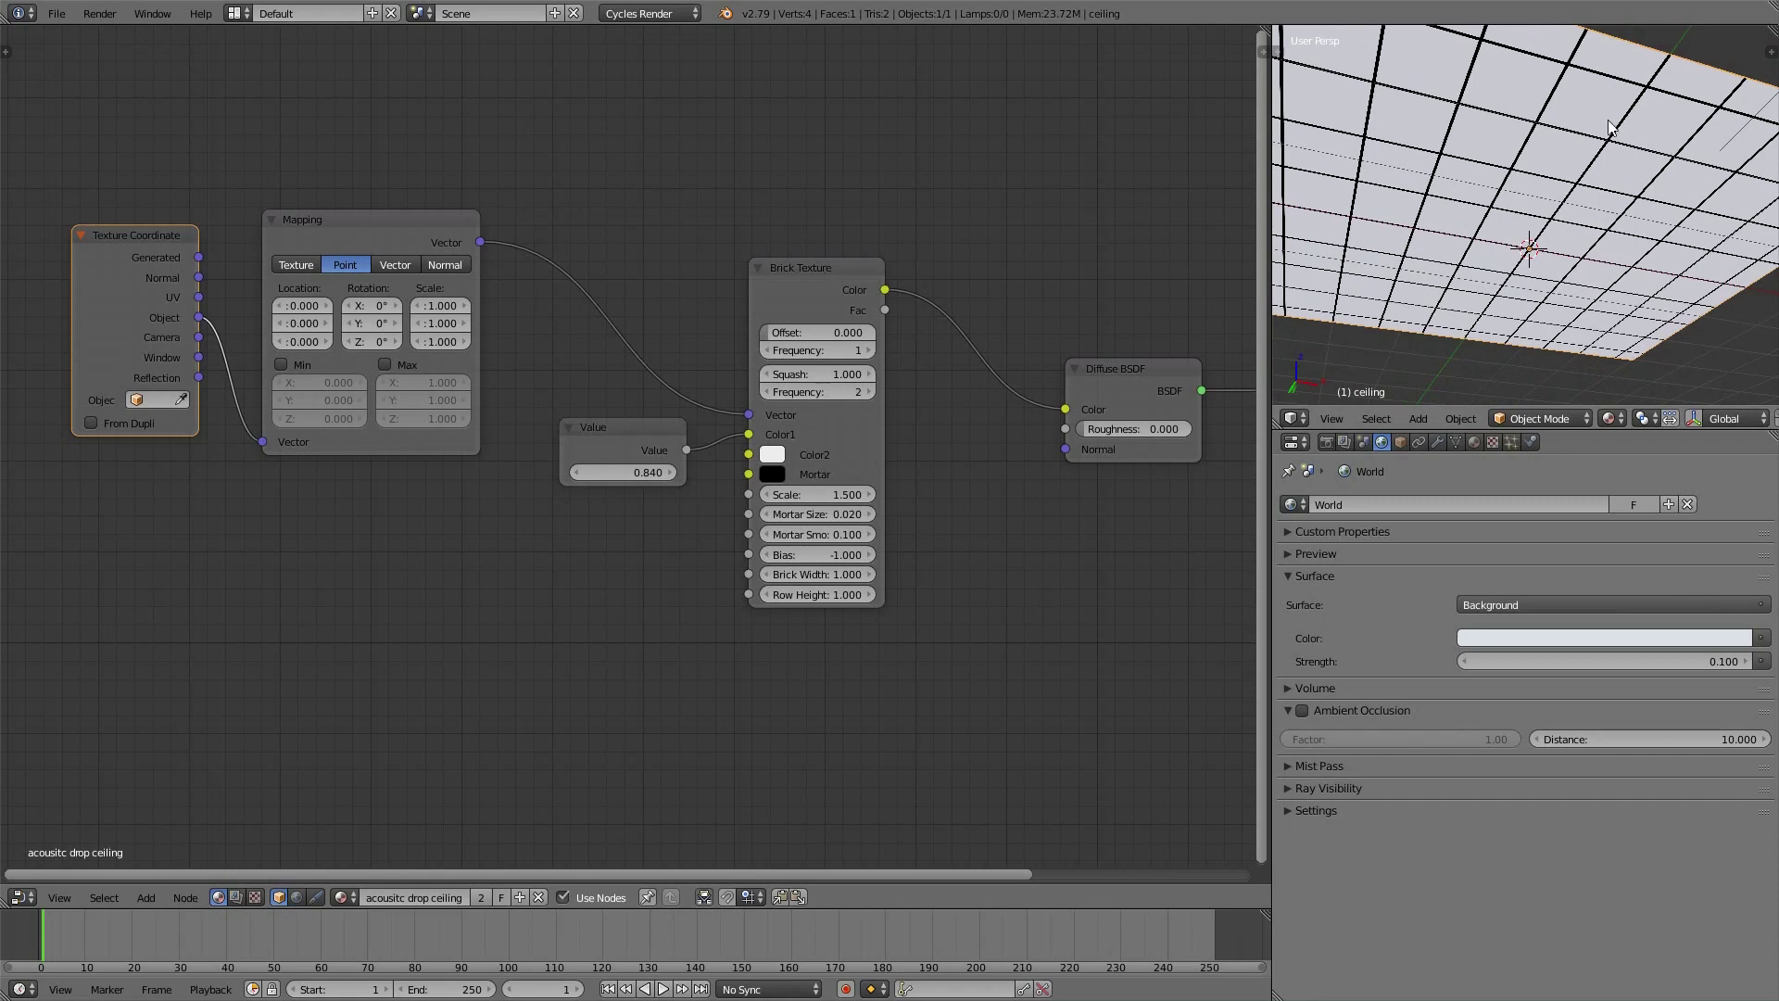
{"action": "middle_click_drag", "start_coordinate": [1027, 387], "coordinate": [696, 326]}
{"action": "left_click", "coordinate": [804, 311]}
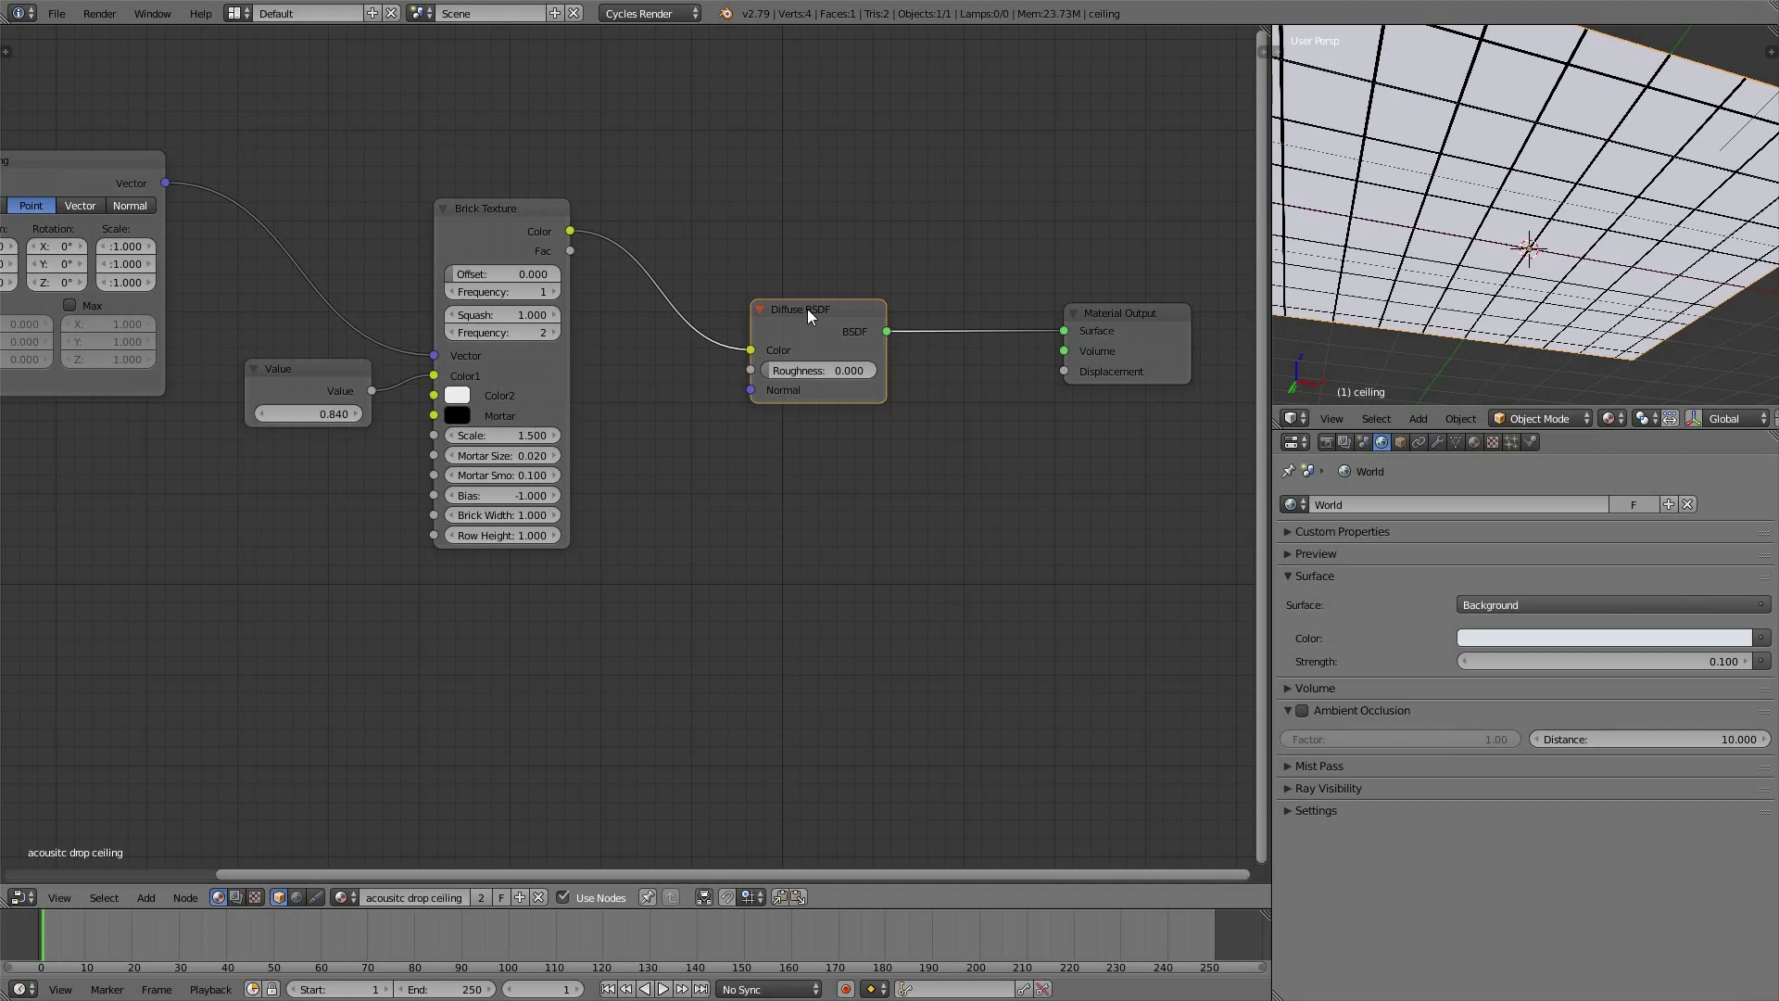
{"action": "key", "text": "shift+d"}
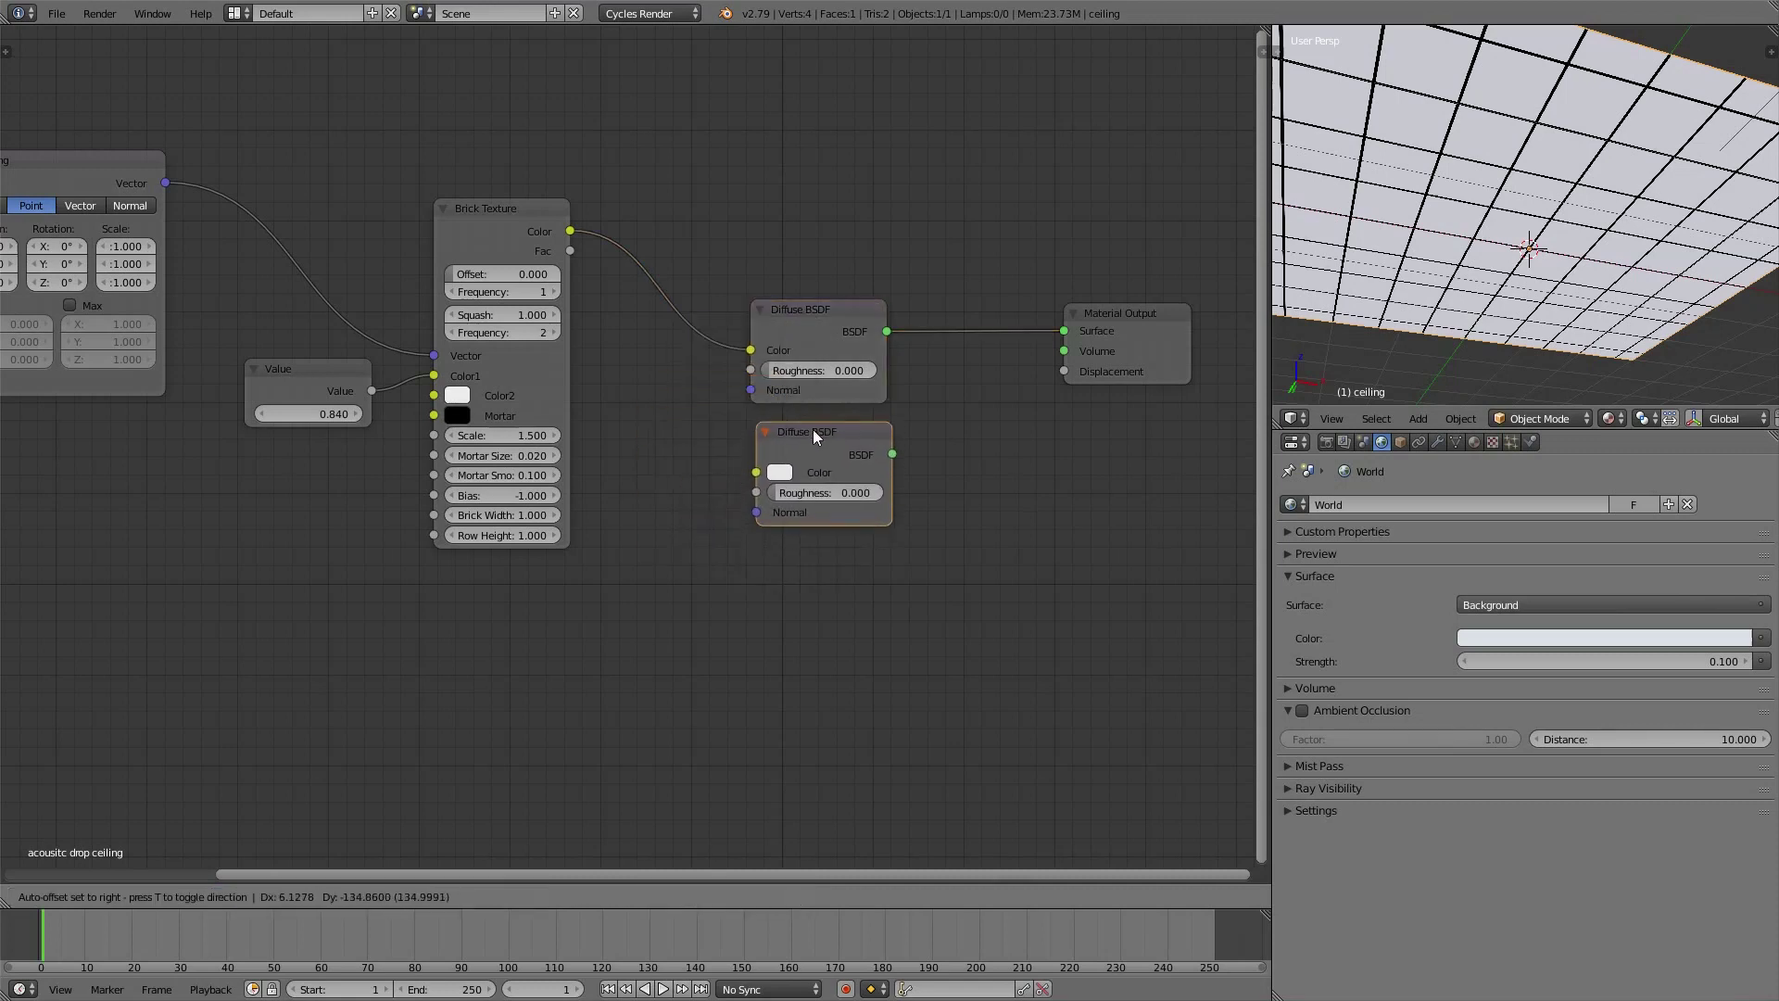
{"action": "left_click", "coordinate": [805, 424]}
Duplicate Diffuse BSDF again and drop the copy onto the link to Material Output
{"action": "scroll", "coordinate": [808, 421], "scroll_direction": "up", "scroll_amount": 1}
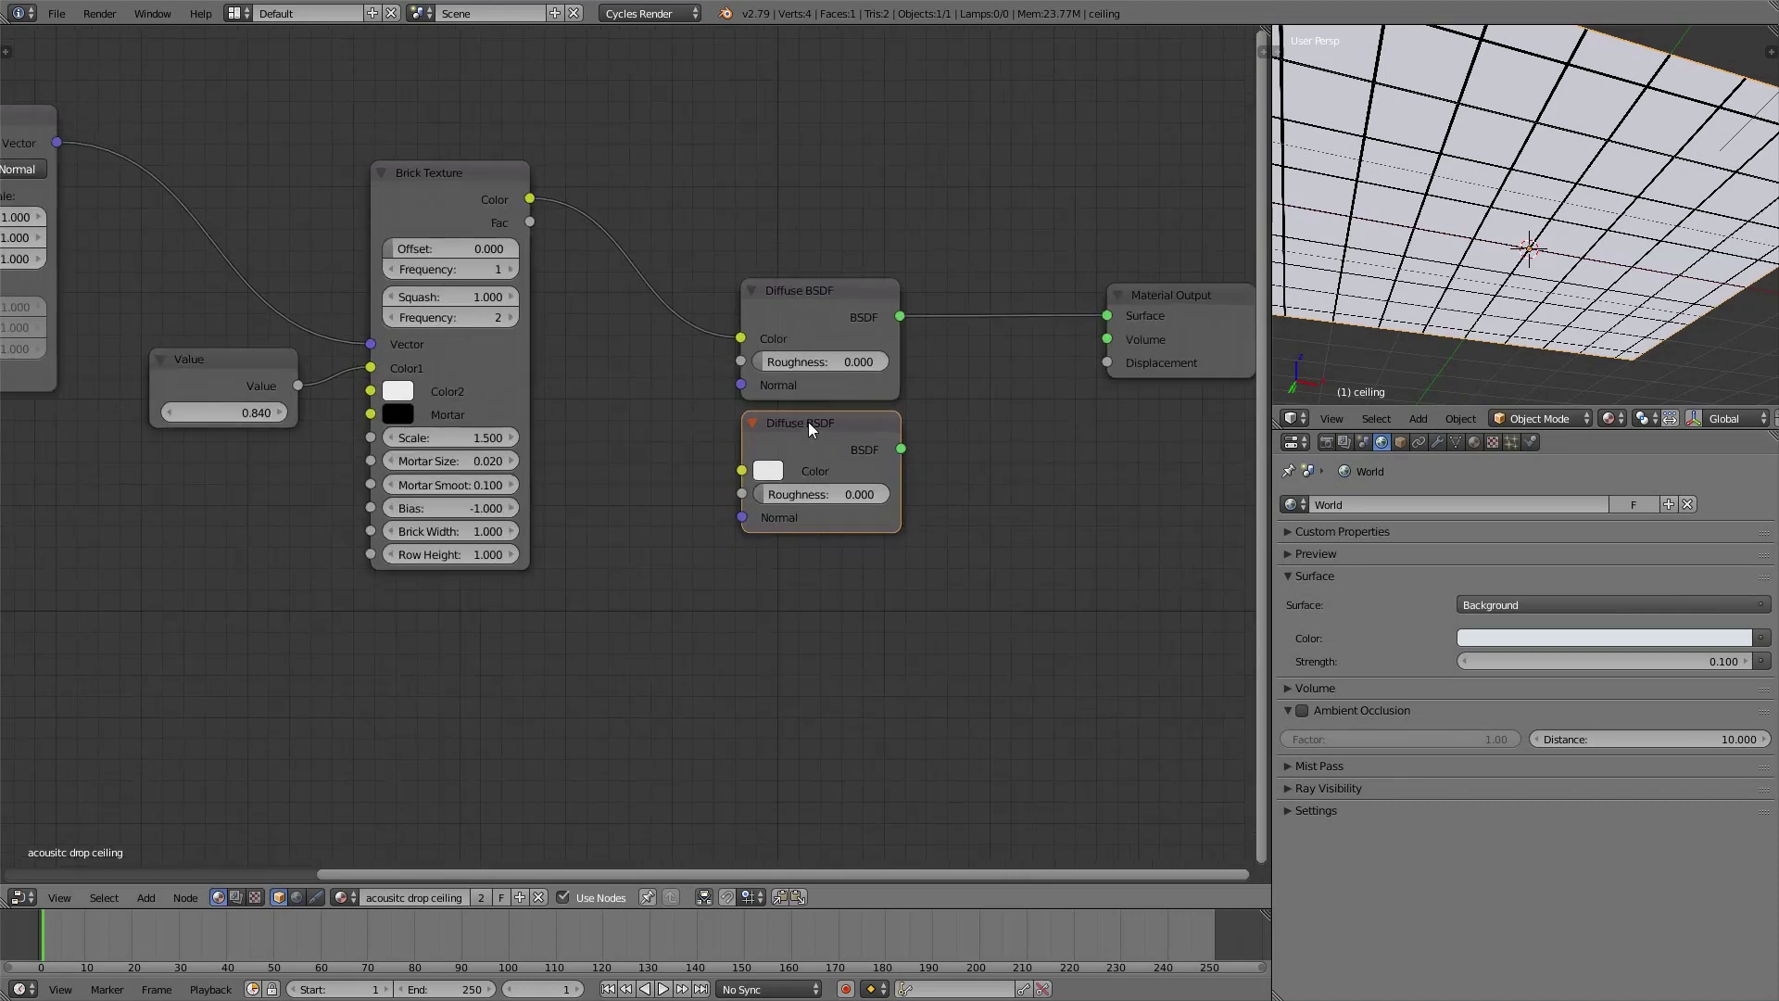
{"action": "middle_click_drag", "start_coordinate": [808, 421], "coordinate": [638, 456]}
{"action": "key", "text": "shift+d"}
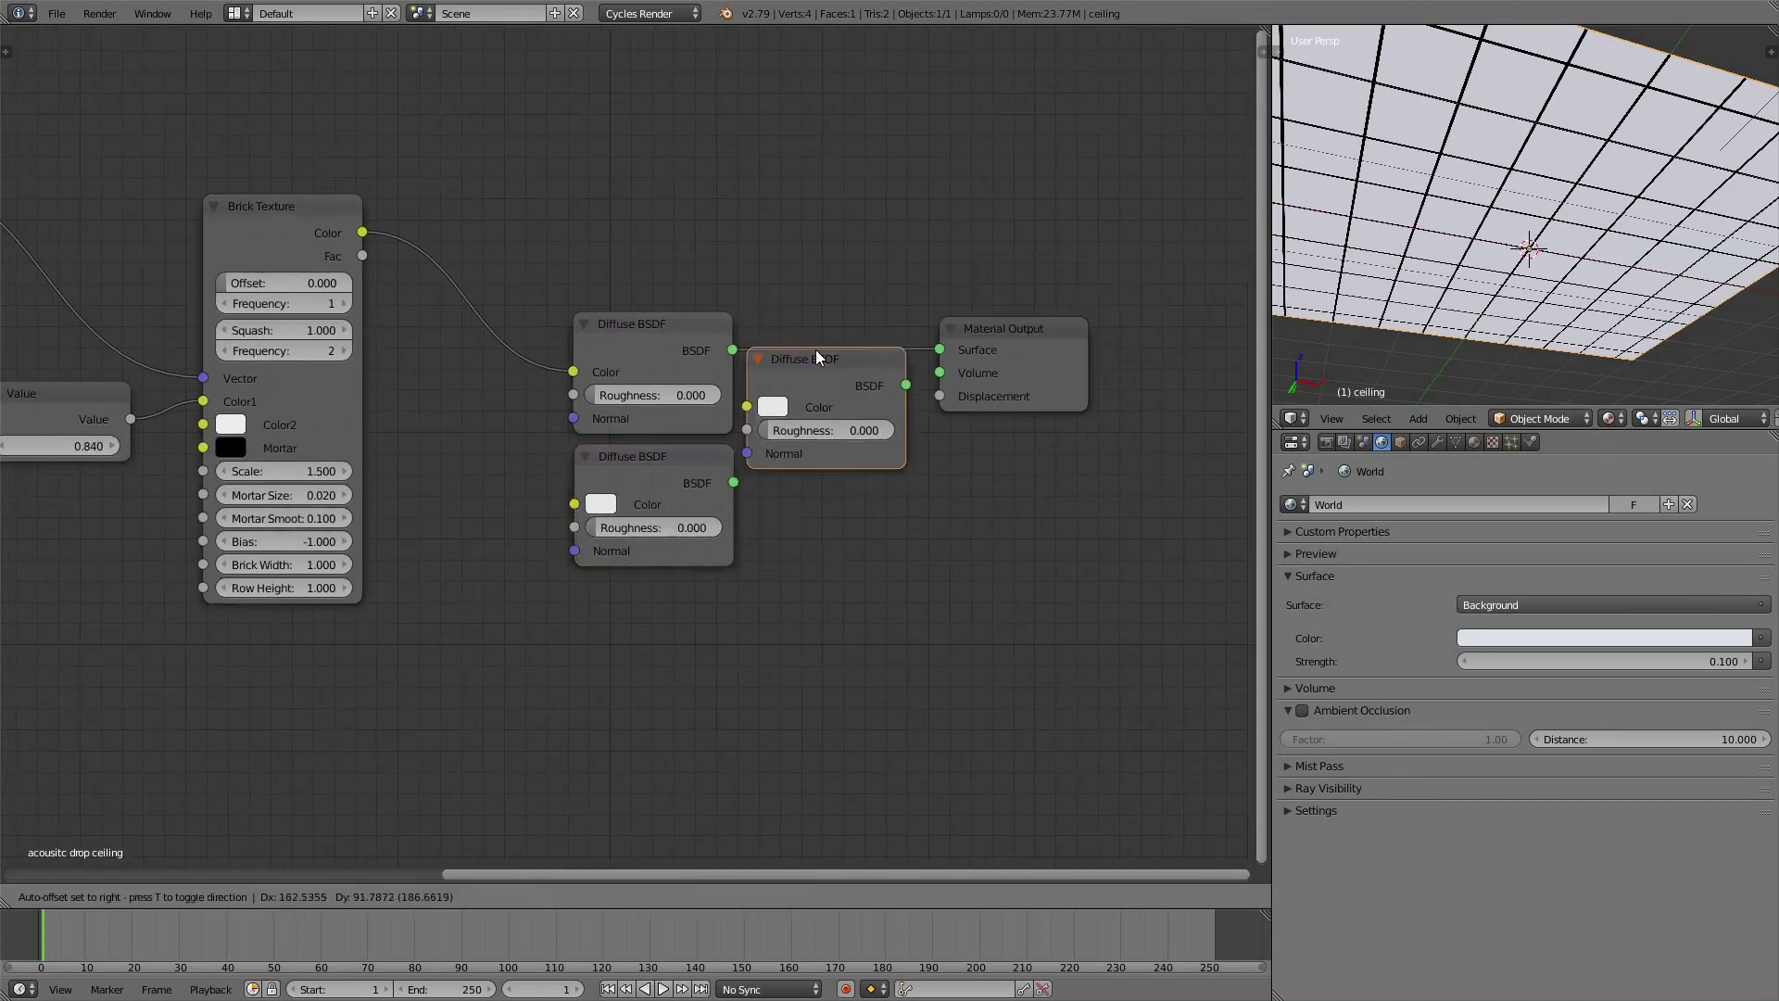
{"action": "left_click", "coordinate": [882, 321]}
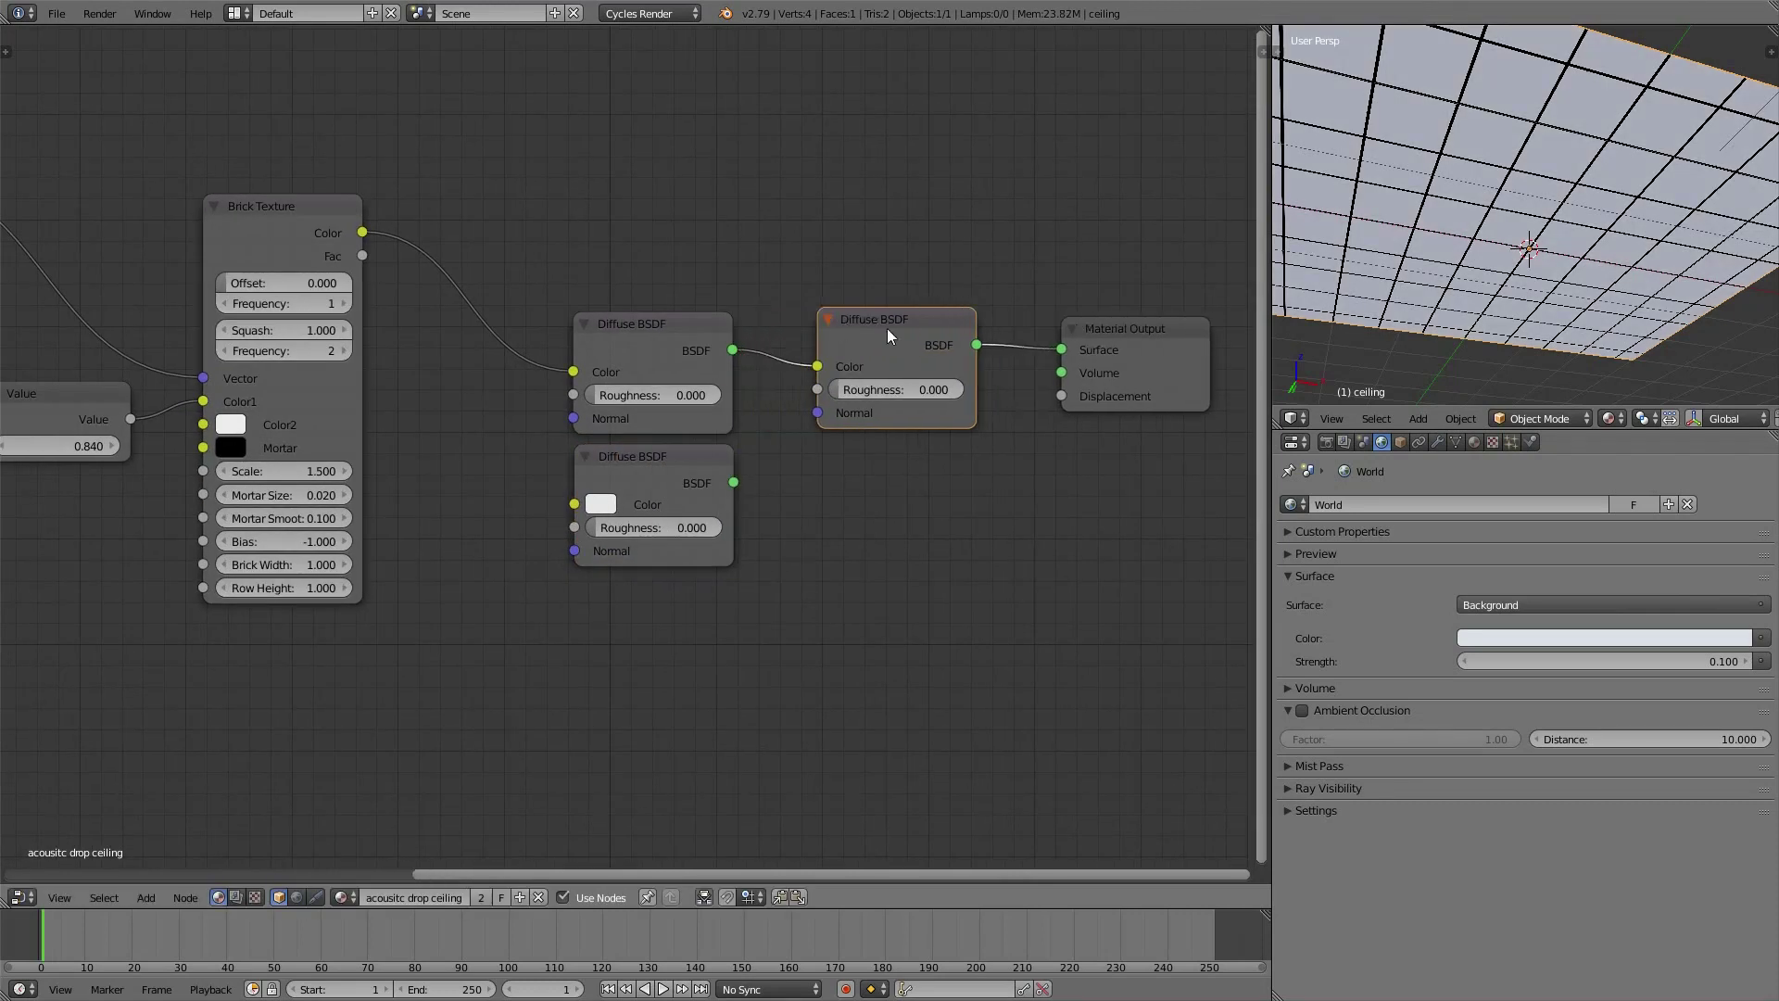
Convert the inserted Diffuse BSDF copy into a Mix Shader
{"action": "key", "text": "shift+s"}
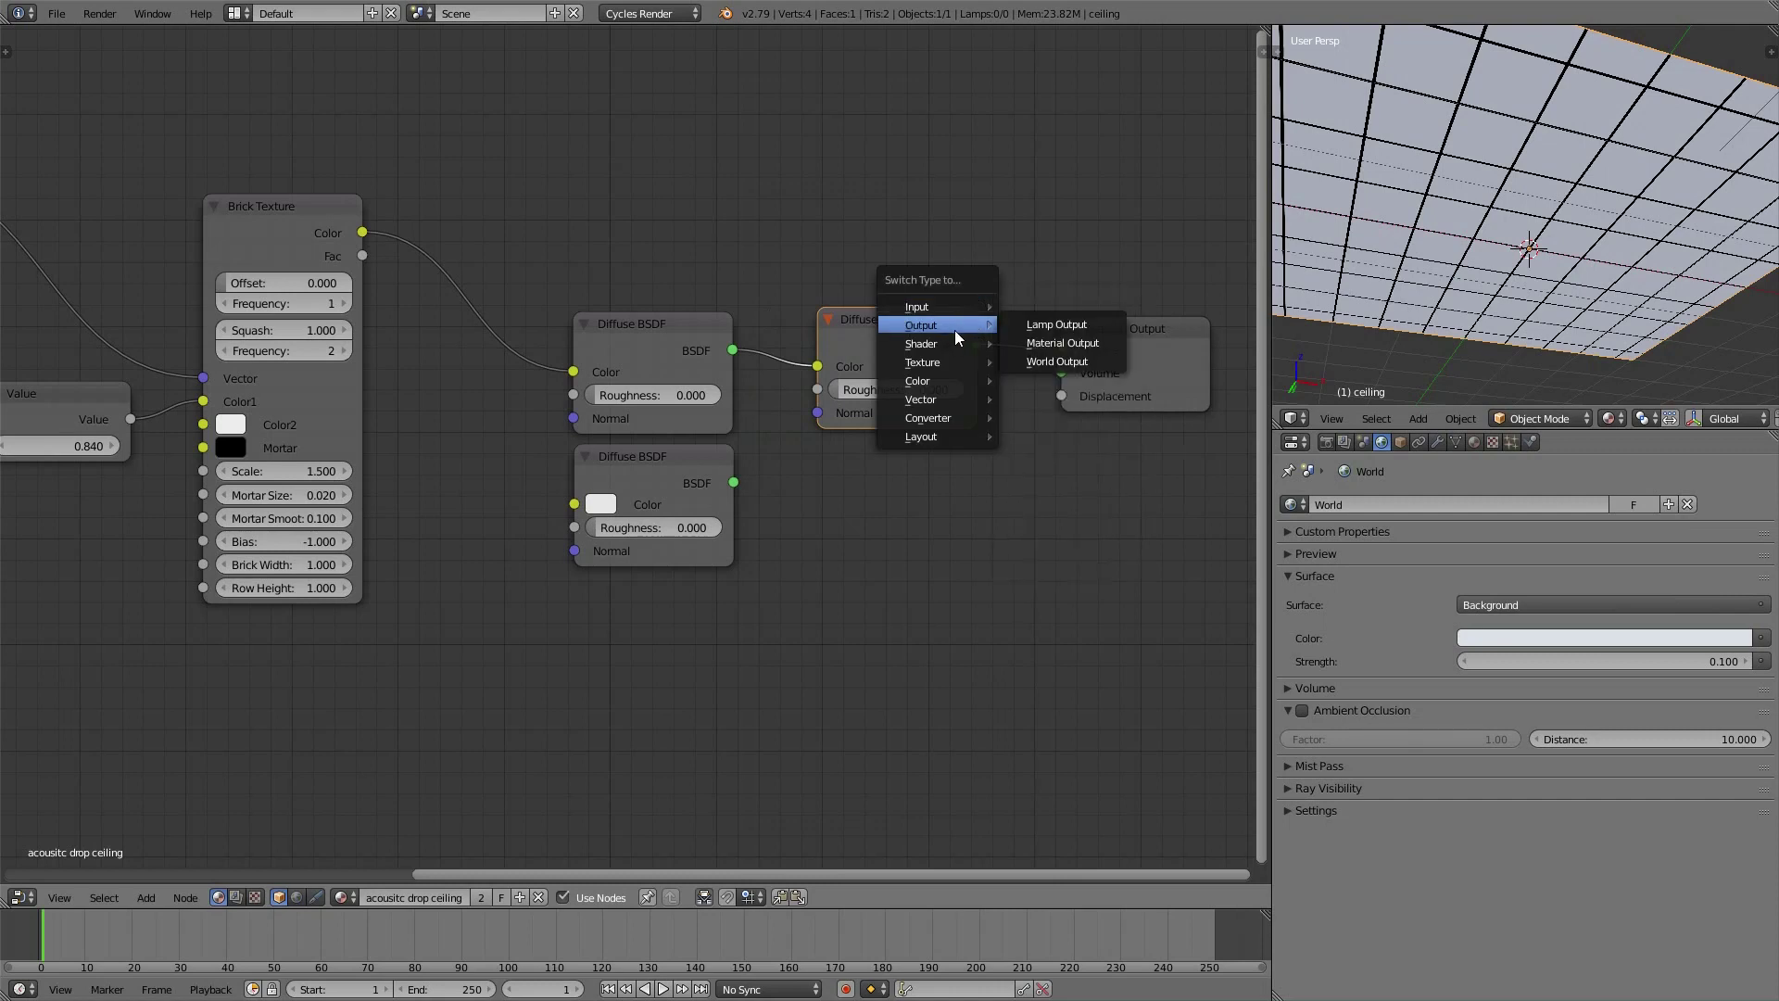
{"action": "mouse_move", "coordinate": [950, 344]}
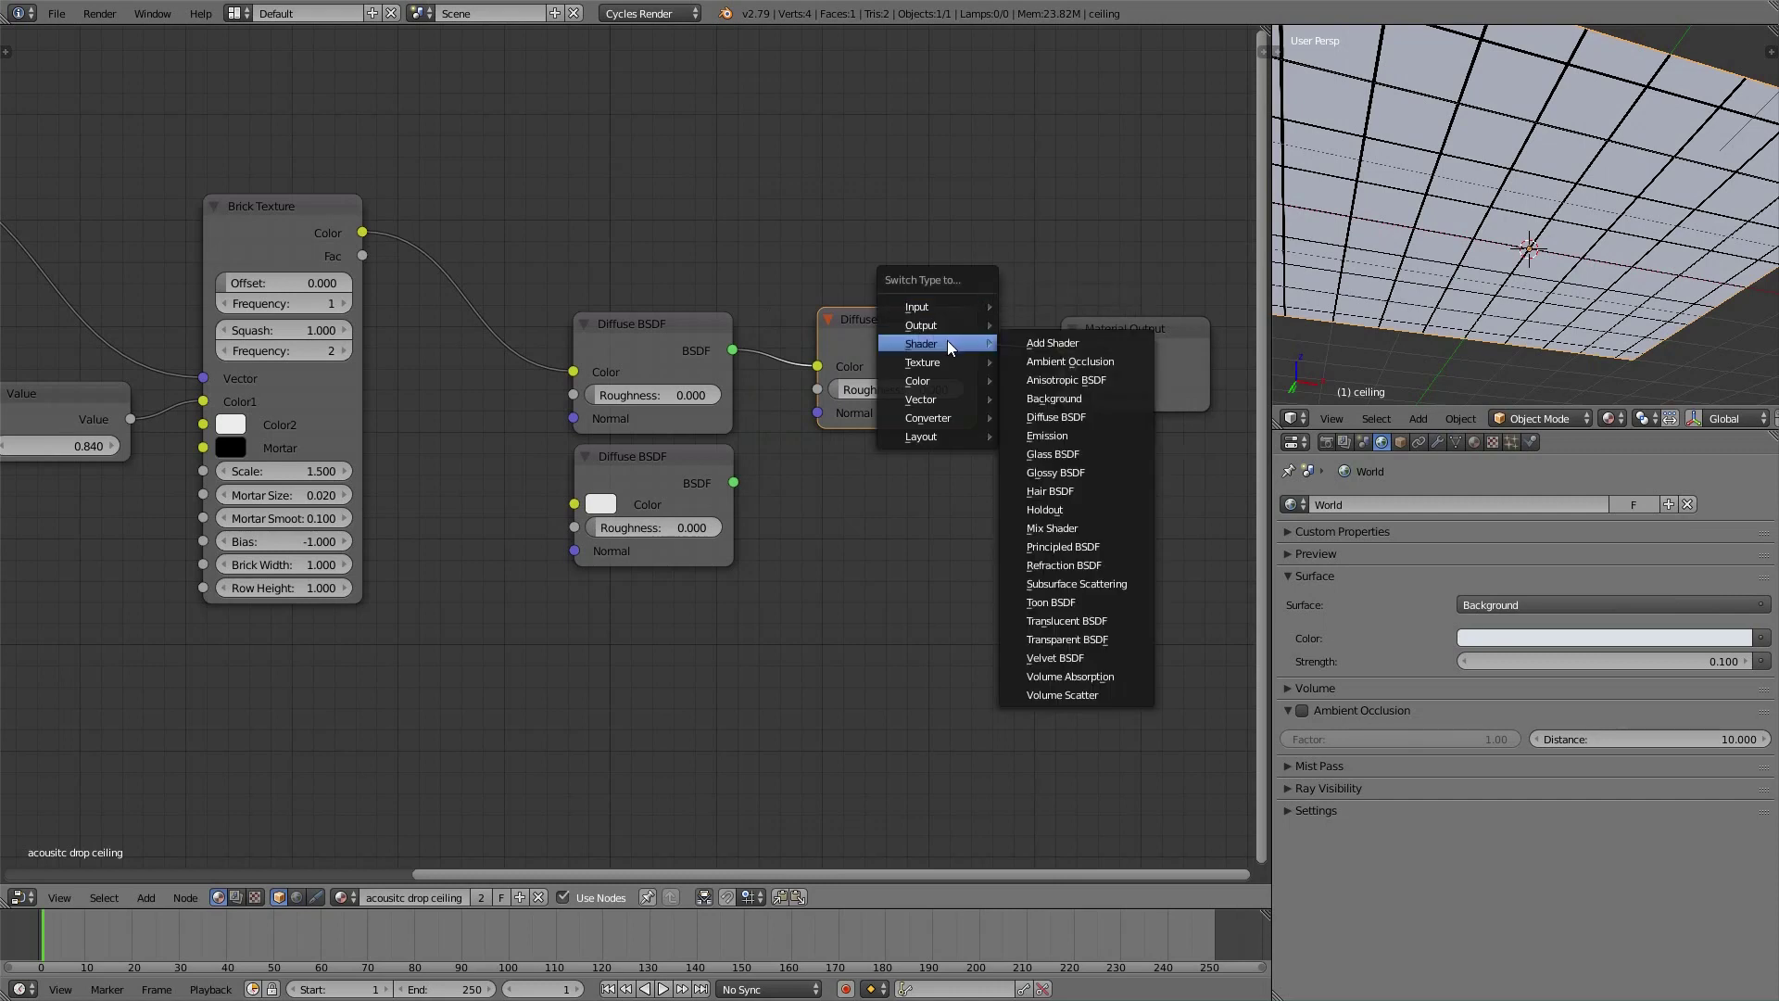
{"action": "left_click", "coordinate": [1063, 530]}
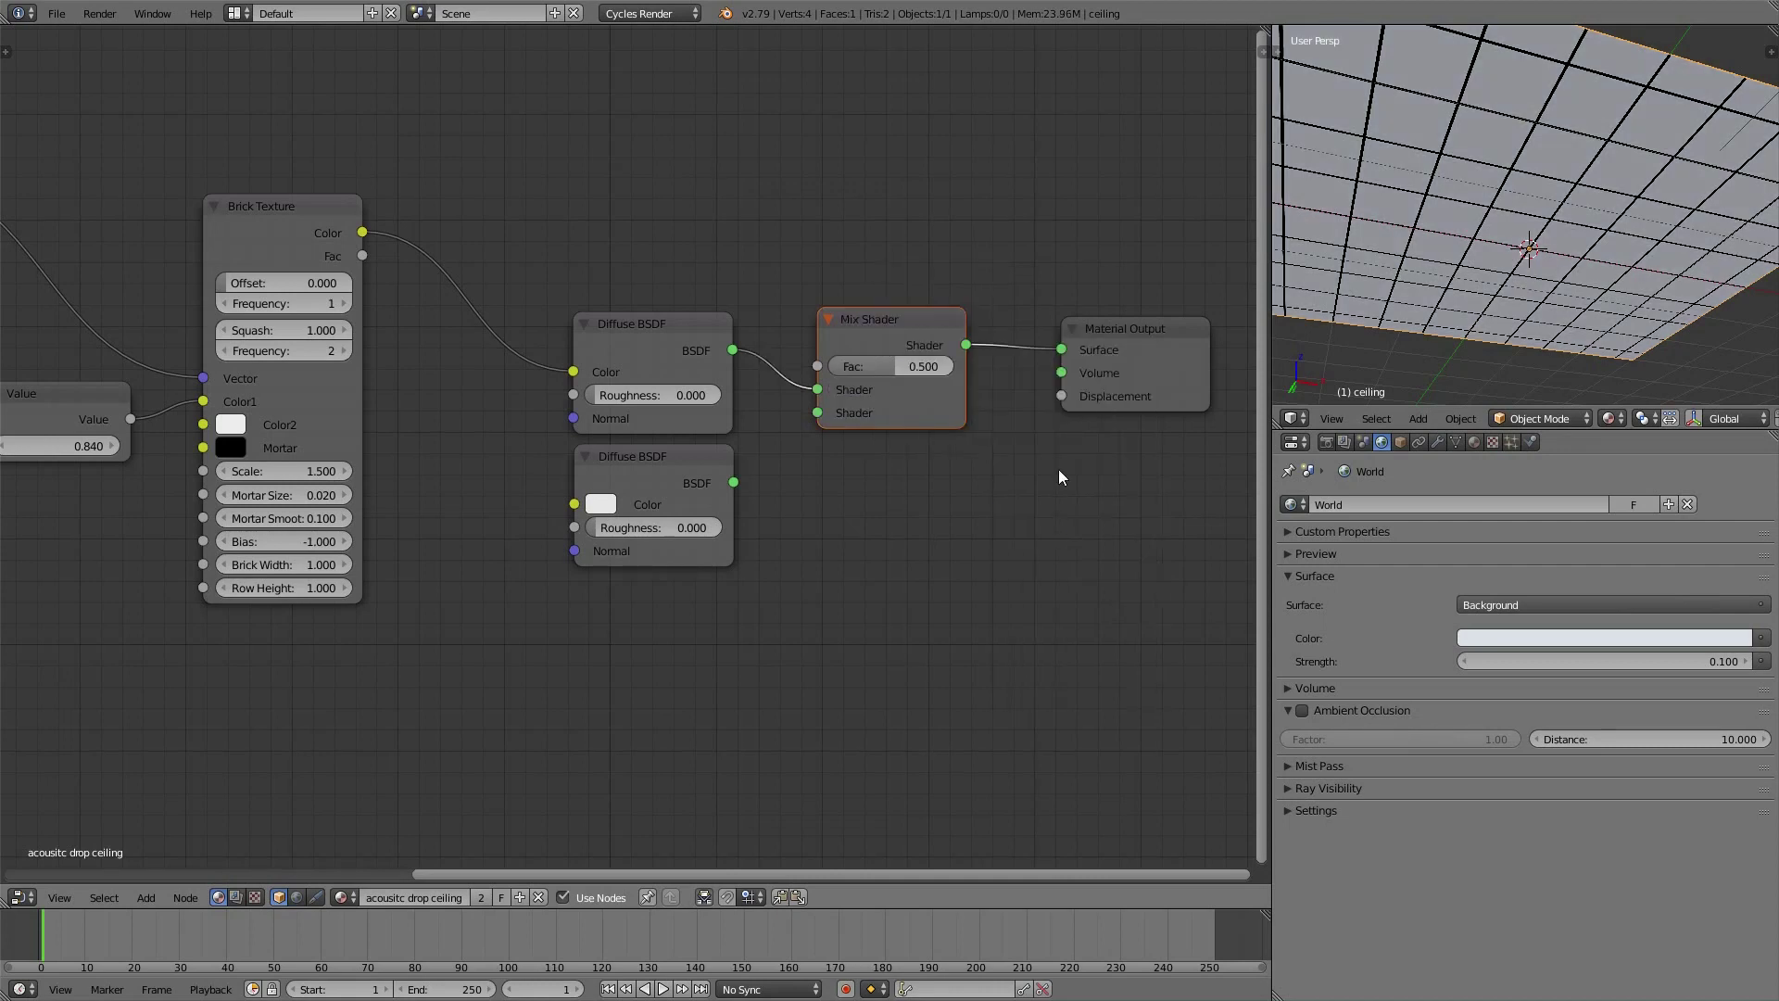
Turn the lower Diffuse BSDF into Emission, link it to the Mix Shader's second input, Strength 5
{"action": "left_click", "coordinate": [656, 459]}
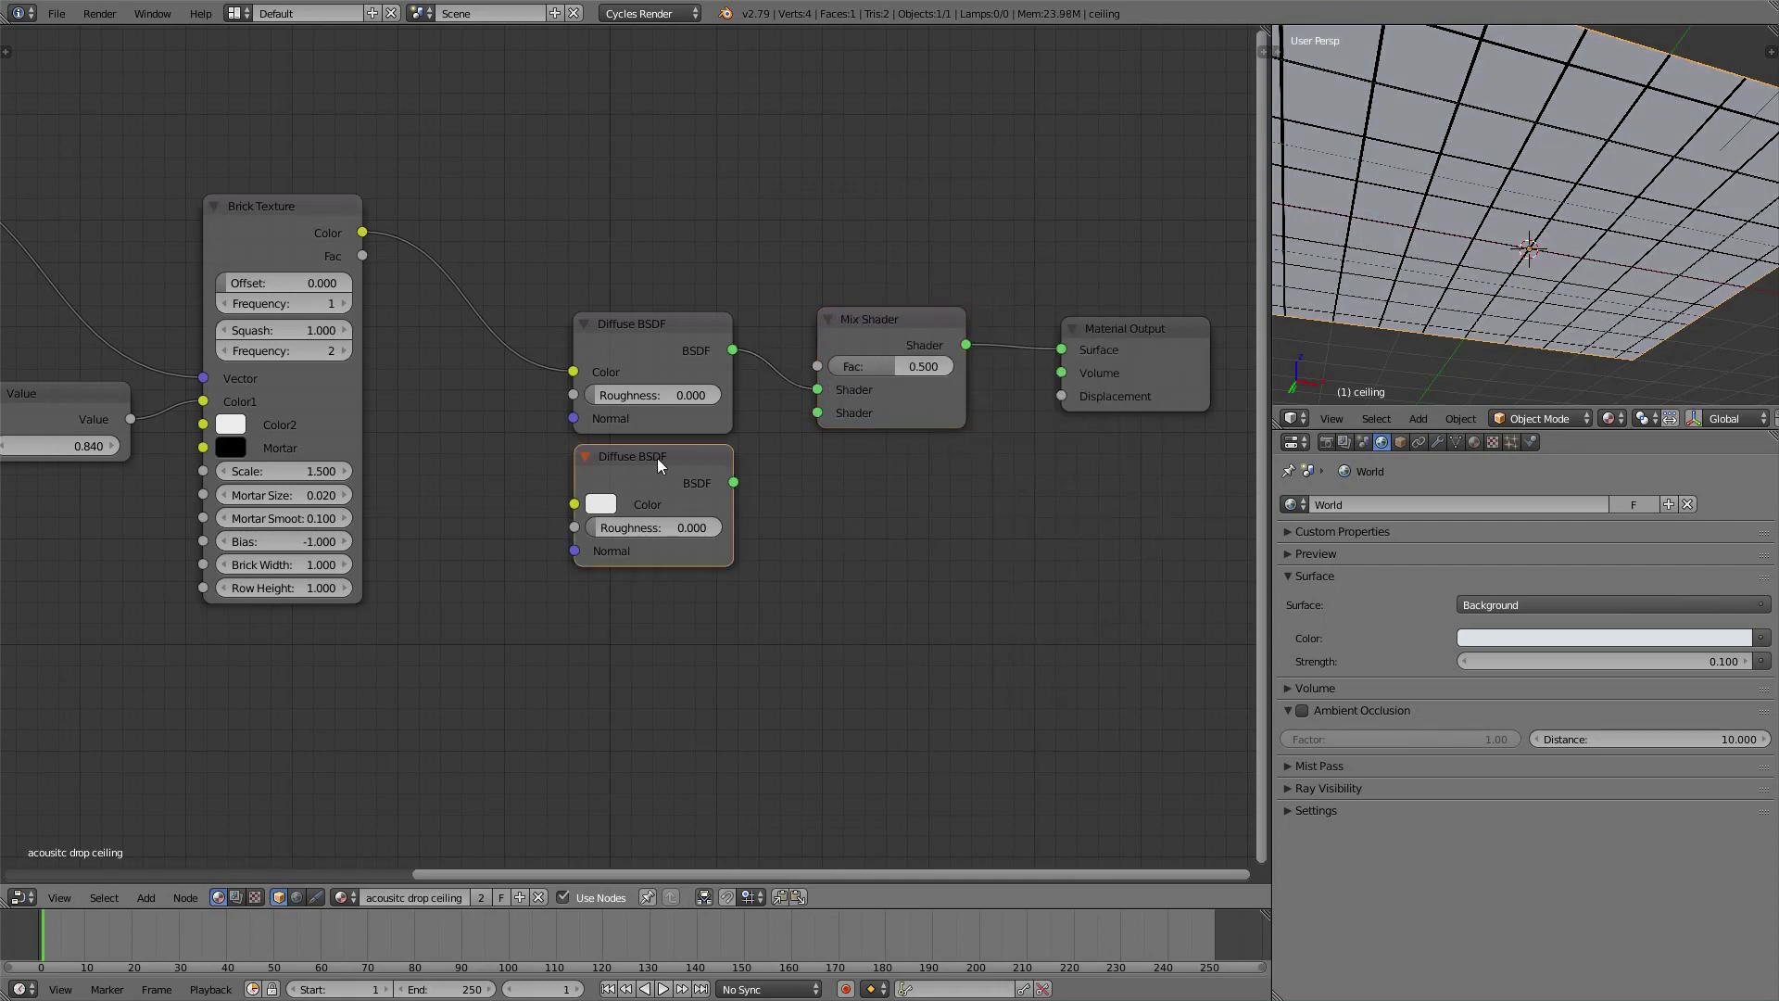
{"action": "key", "text": "shift+s"}
{"action": "mouse_move", "coordinate": [658, 457]}
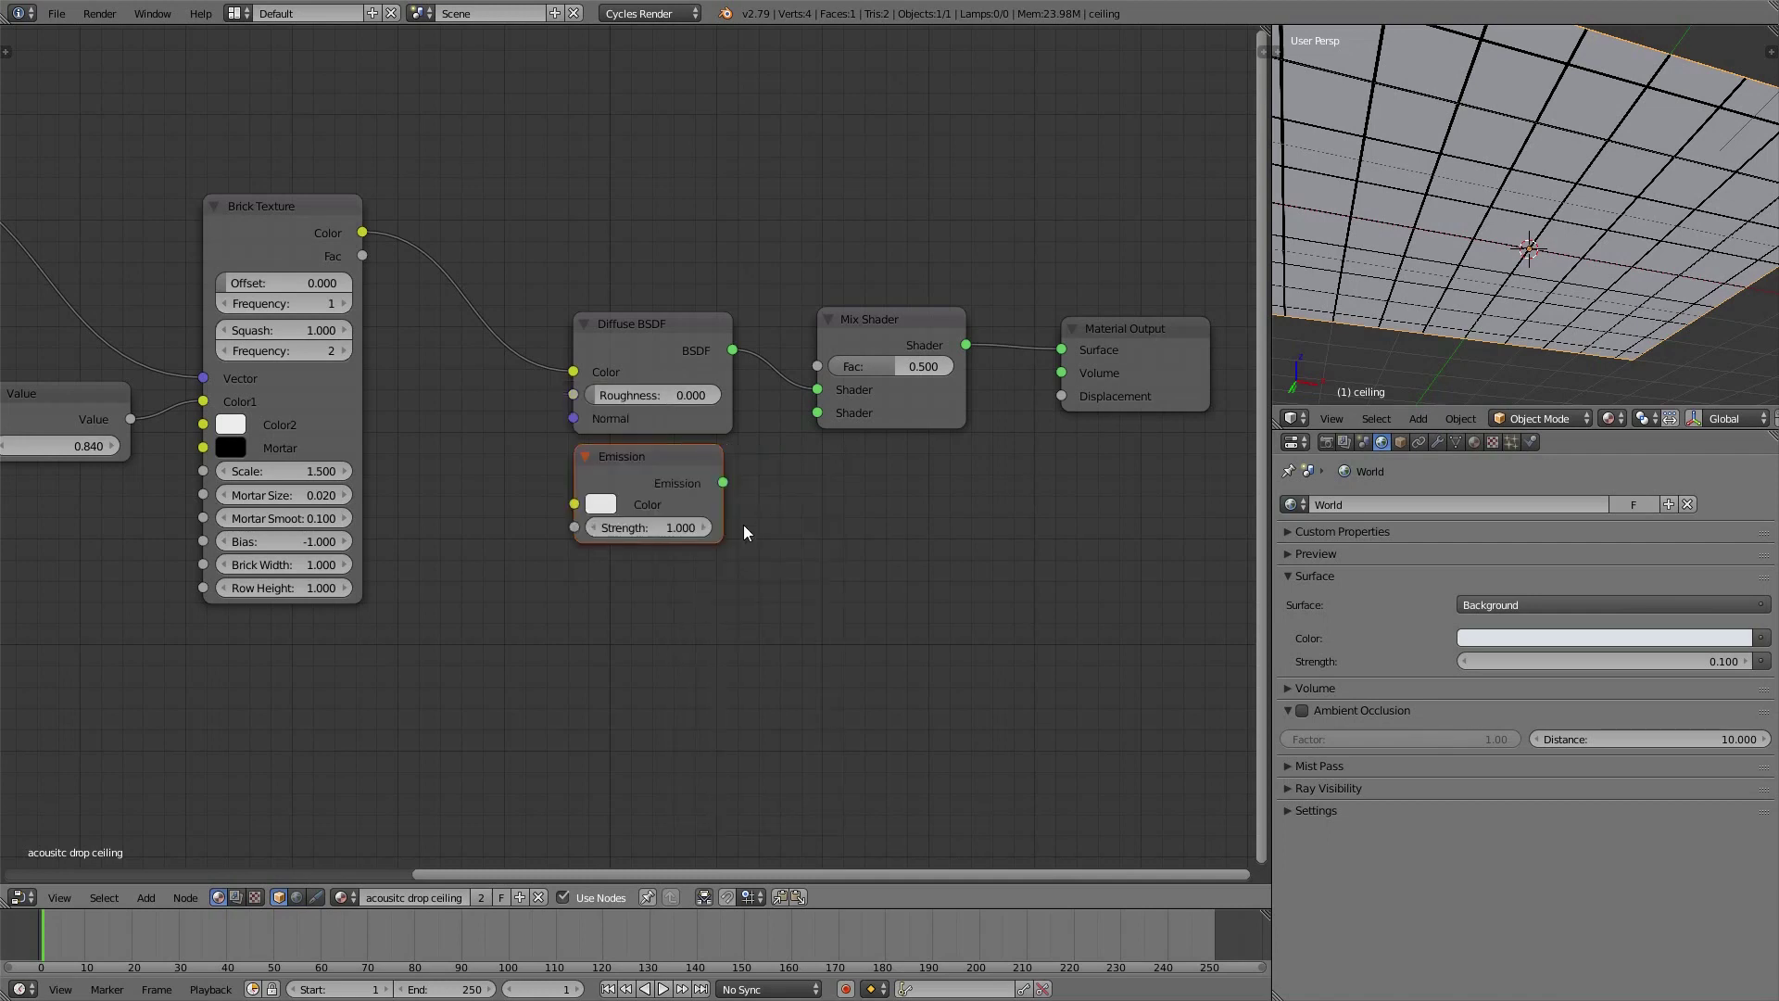
{"action": "left_click_drag", "start_coordinate": [723, 483], "coordinate": [818, 413]}
{"action": "middle_click_drag", "start_coordinate": [814, 419], "coordinate": [1060, 619]}
{"action": "left_click", "coordinate": [917, 728]}
{"action": "type", "text": "5"}
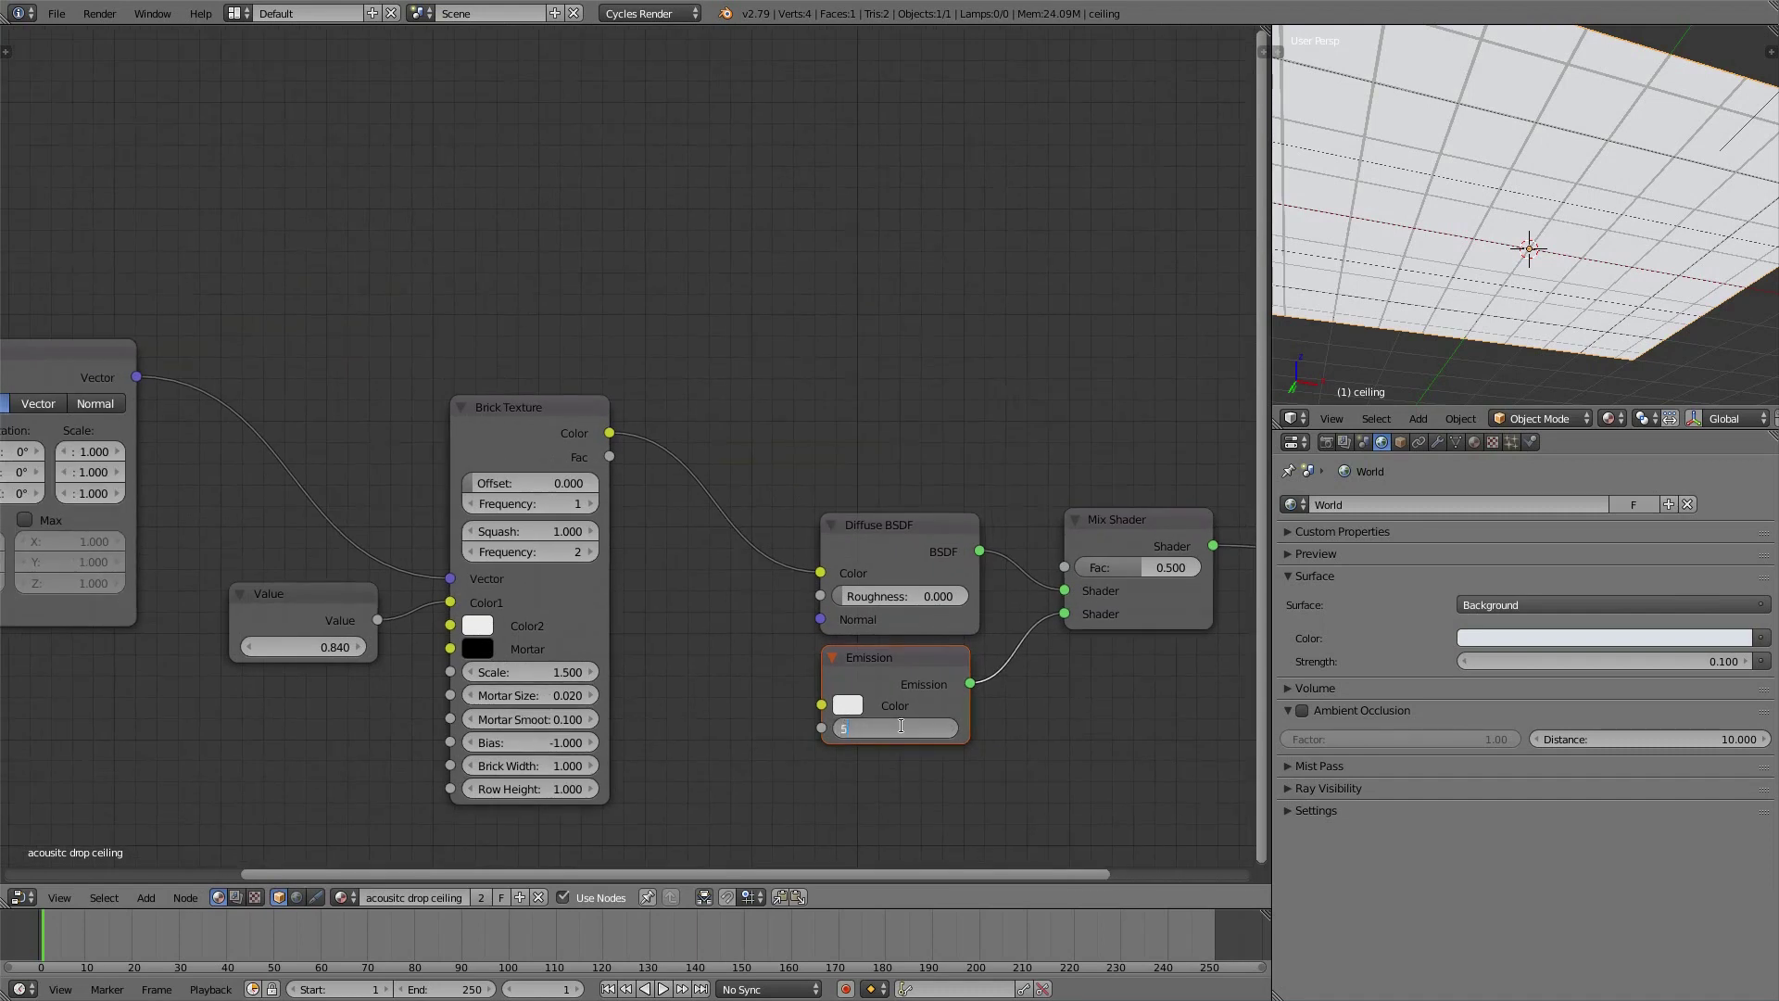
{"action": "key", "text": "Return"}
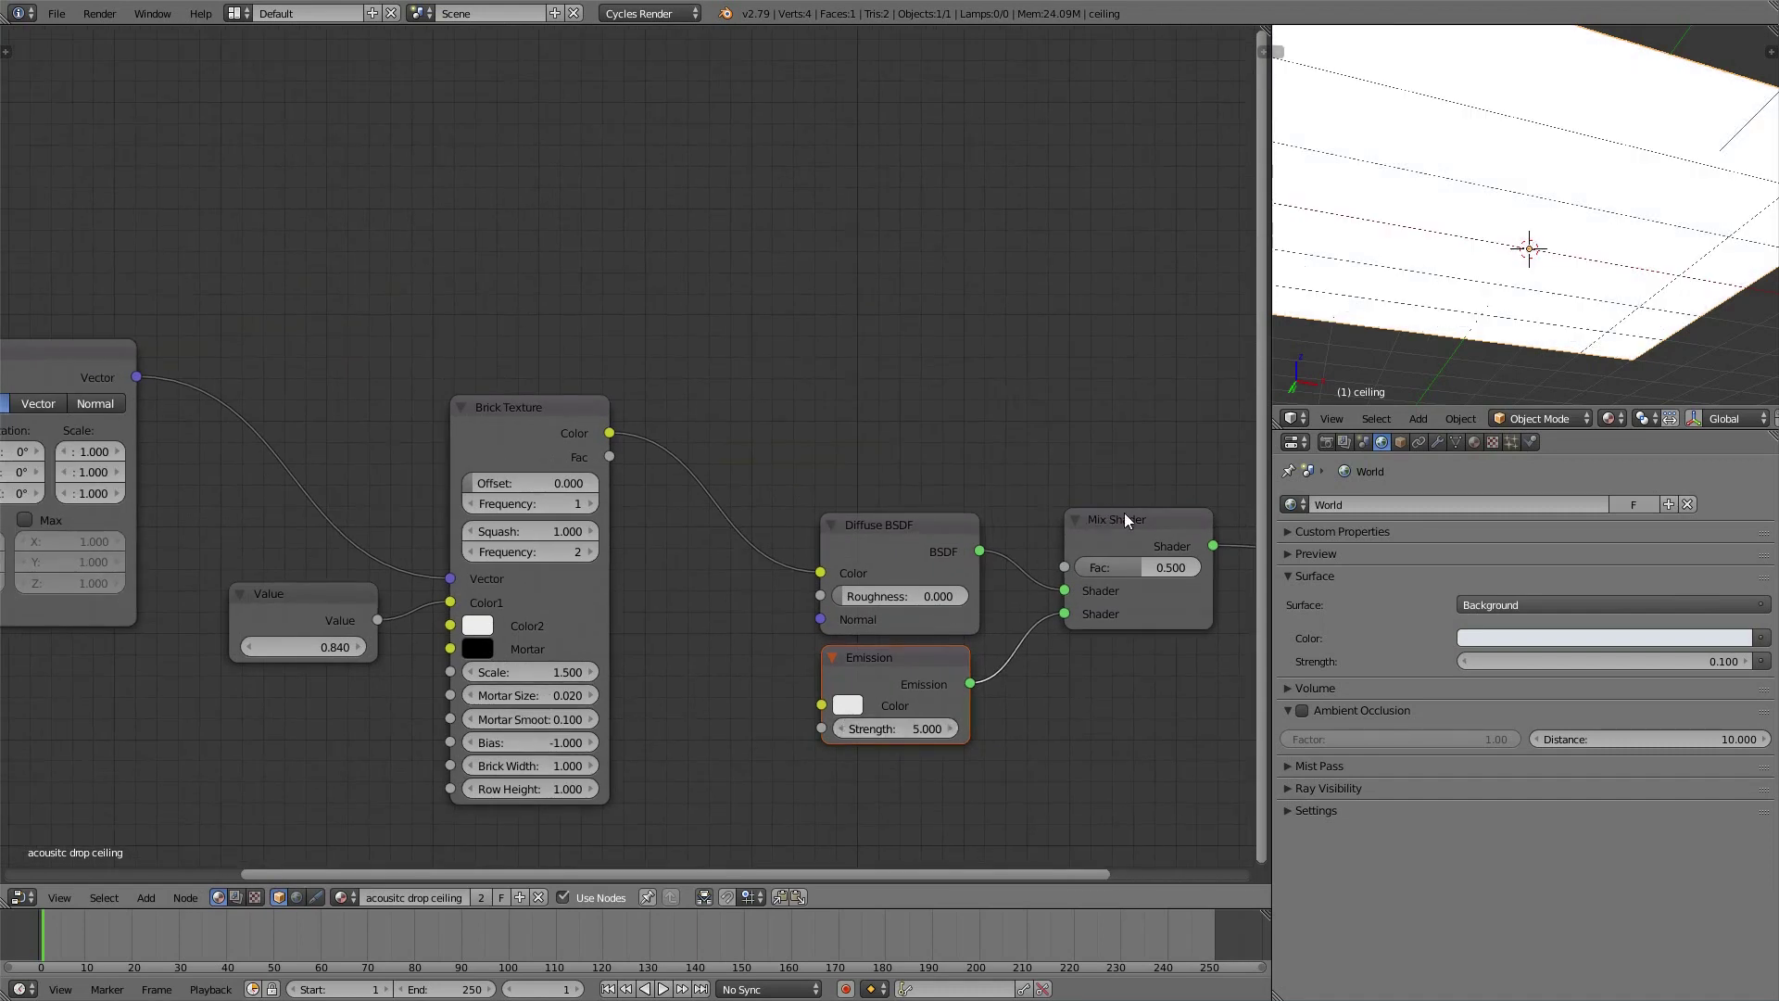
Line up the Mix Shader, Material Output, Diffuse BSDF and Emission nodes neatly
{"action": "left_click_drag", "start_coordinate": [1125, 514], "coordinate": [1125, 437]}
{"action": "middle_click_drag", "start_coordinate": [1125, 436], "coordinate": [875, 316]}
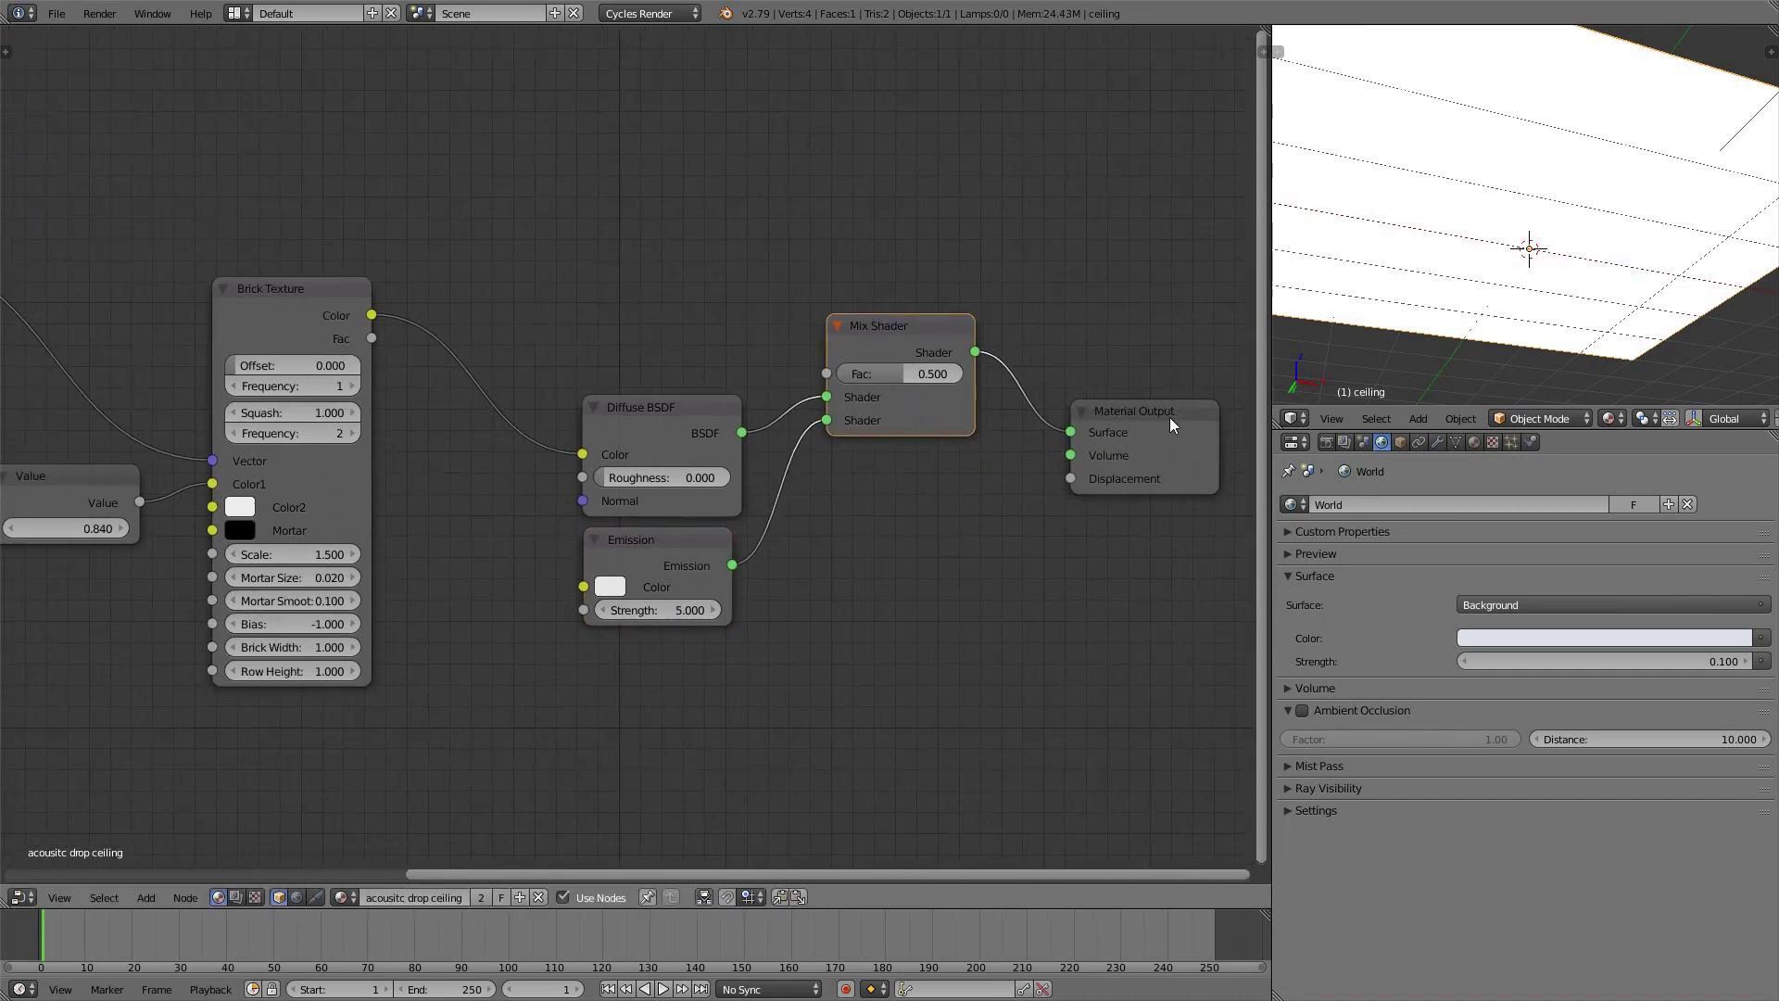
{"action": "left_click_drag", "start_coordinate": [1169, 424], "coordinate": [1180, 304]}
{"action": "middle_click_drag", "start_coordinate": [751, 566], "coordinate": [1019, 532]}
{"action": "left_click", "coordinate": [1171, 293]}
{"action": "left_click_drag", "start_coordinate": [1175, 287], "coordinate": [1182, 281]}
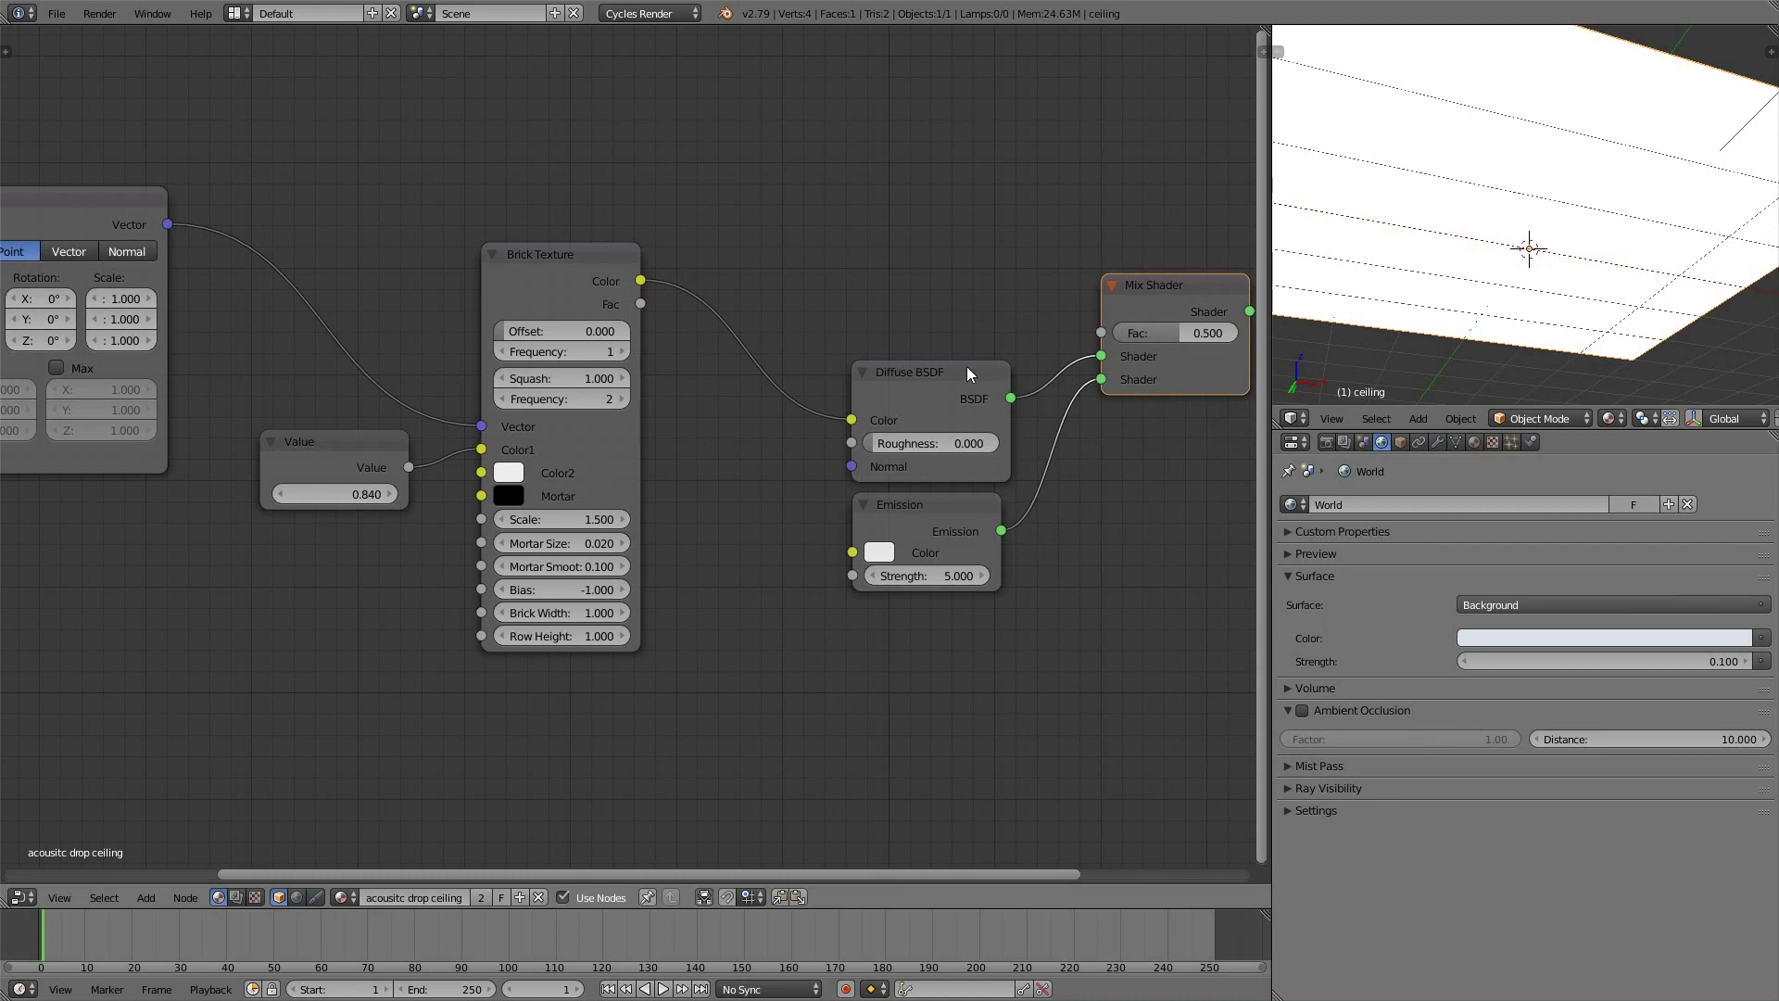
{"action": "mouse_move", "coordinate": [966, 371]}
{"action": "left_mouse_down"}
{"action": "mouse_move", "coordinate": [983, 371]}
{"action": "mouse_move", "coordinate": [966, 371]}
{"action": "left_mouse_up"}
{"action": "mouse_move", "coordinate": [947, 510]}
{"action": "left_mouse_down"}
{"action": "mouse_move", "coordinate": [932, 534]}
{"action": "mouse_move", "coordinate": [946, 510]}
{"action": "left_mouse_up"}
Drag a link from the Mix Shader's Fac input and select the Brick Texture node
{"action": "middle_click_drag", "start_coordinate": [937, 475], "coordinate": [922, 593]}
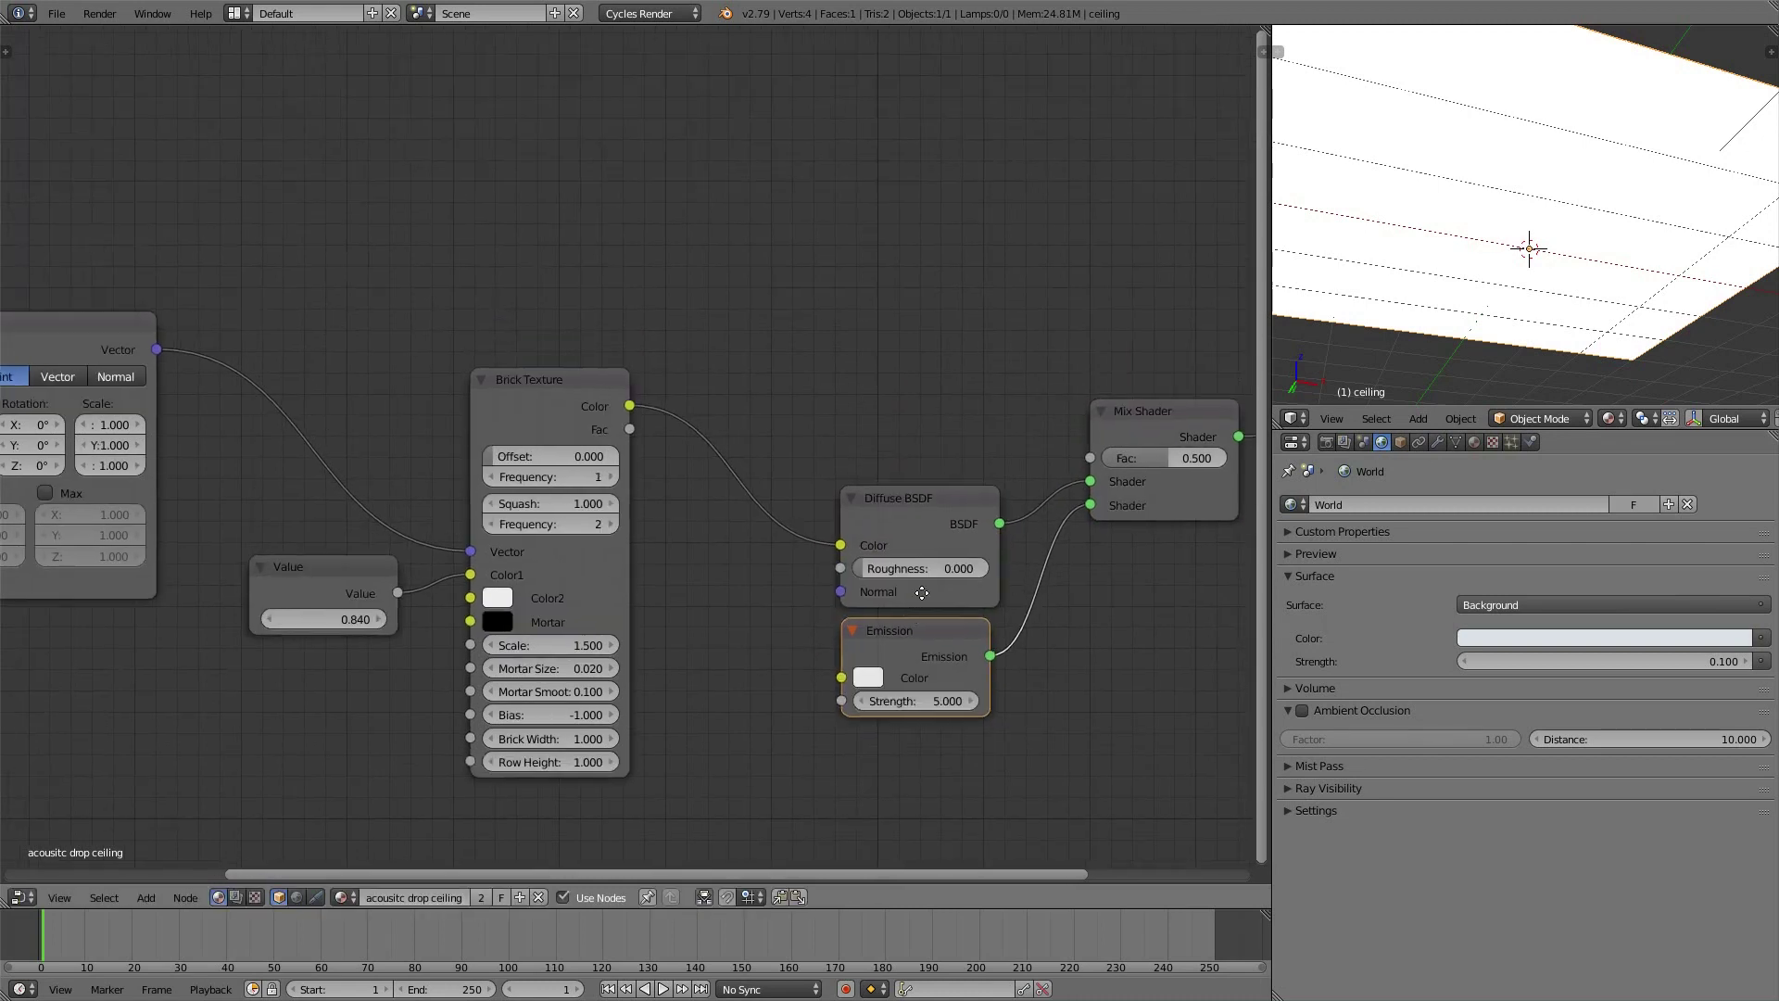
{"action": "left_click_drag", "start_coordinate": [1090, 456], "coordinate": [930, 298]}
{"action": "left_click", "coordinate": [556, 380]}
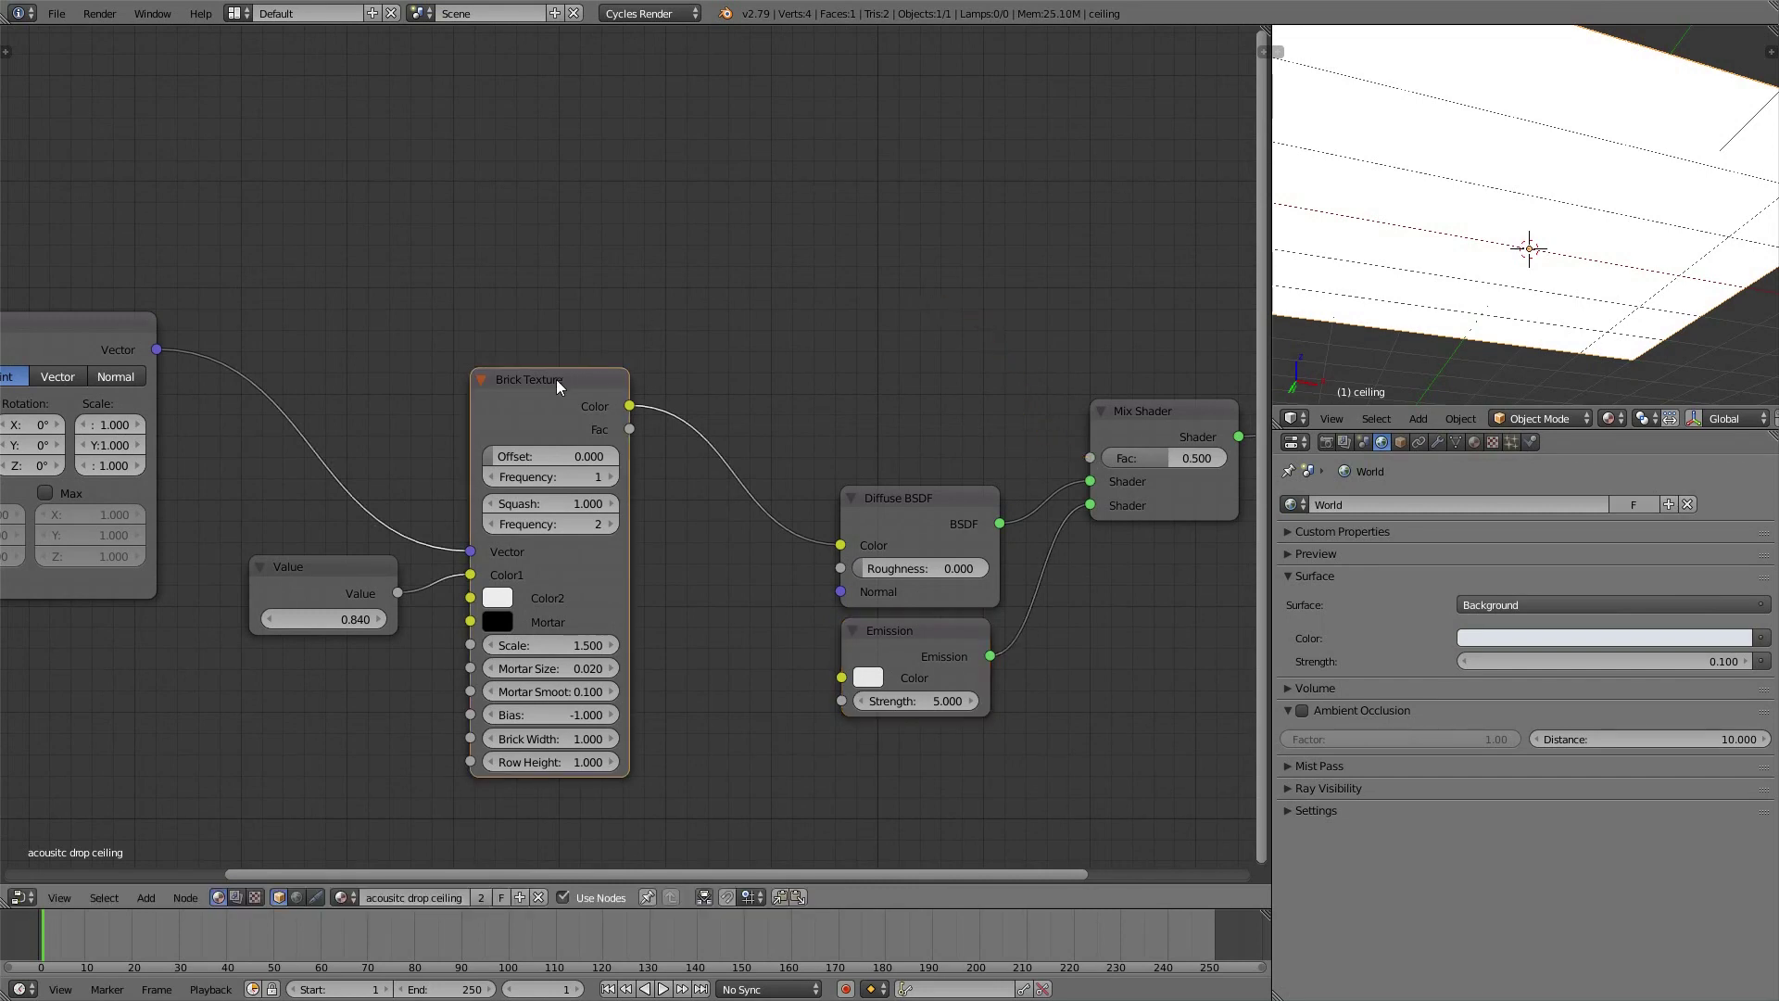
{"action": "middle_click_drag", "start_coordinate": [556, 380], "coordinate": [617, 493]}
Duplicate the Brick Texture node and place the copy directly above the original
{"action": "scroll", "coordinate": [779, 357], "scroll_direction": "down", "scroll_amount": 1}
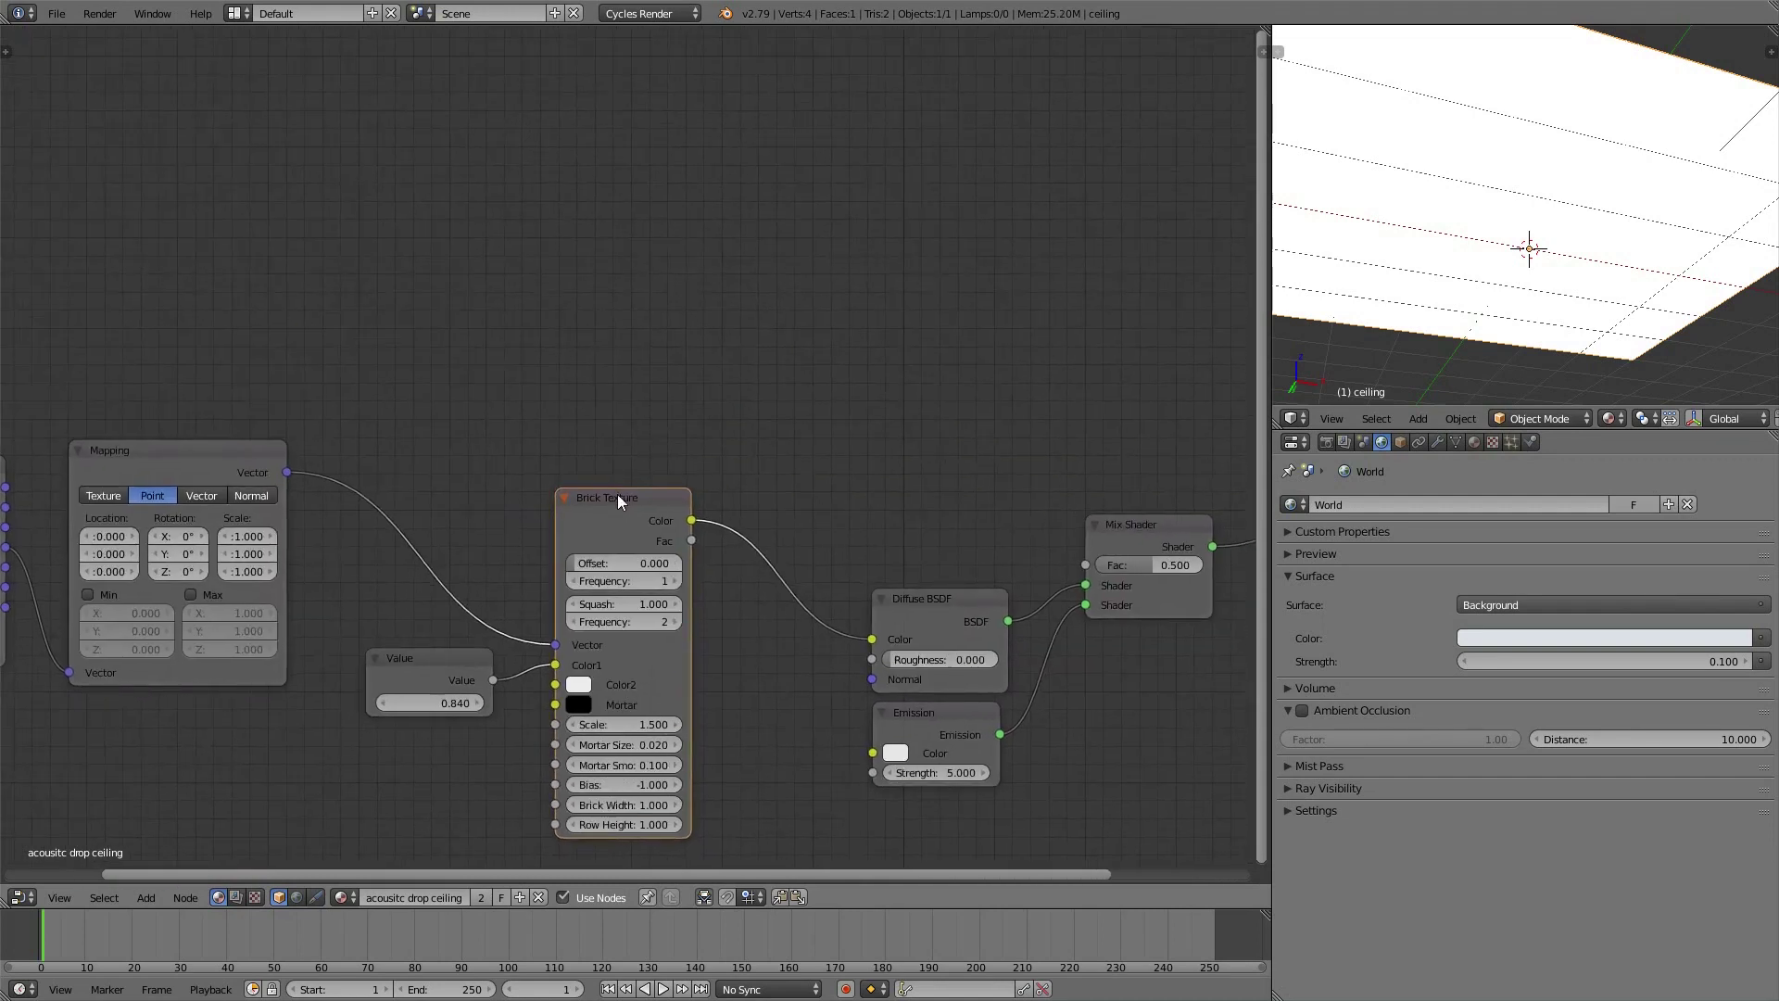
{"action": "key", "text": "shift+d"}
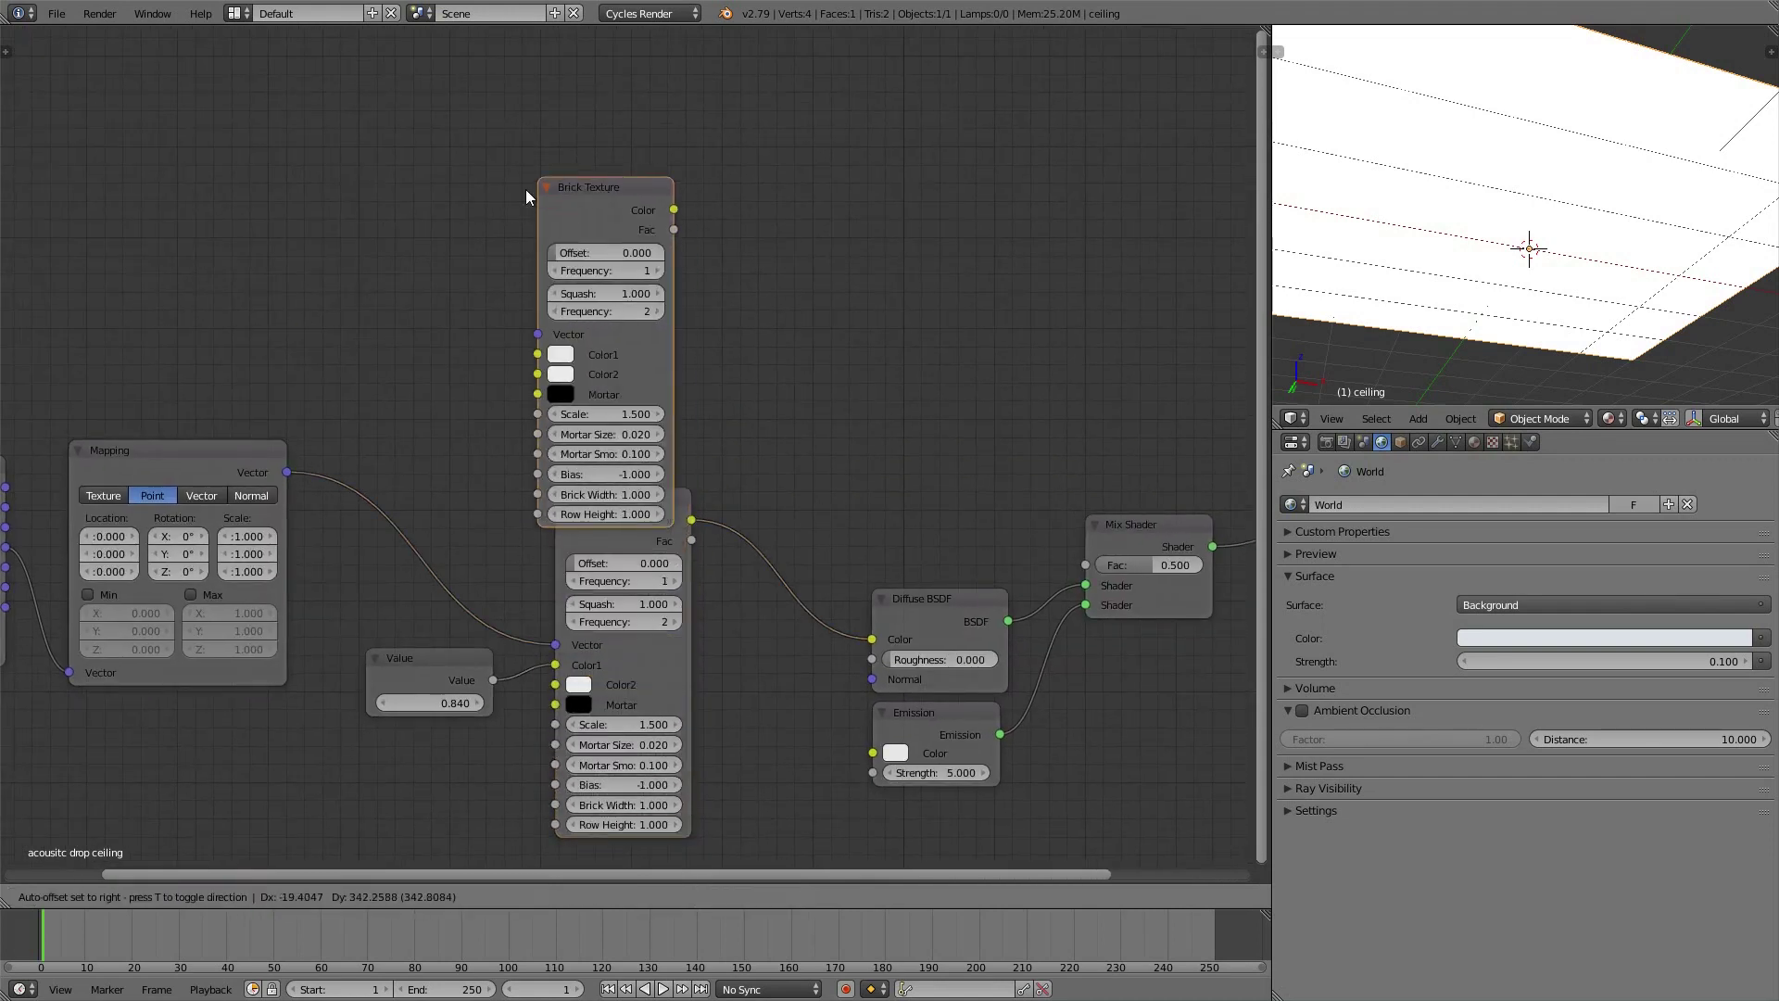
{"action": "key", "text": "y"}
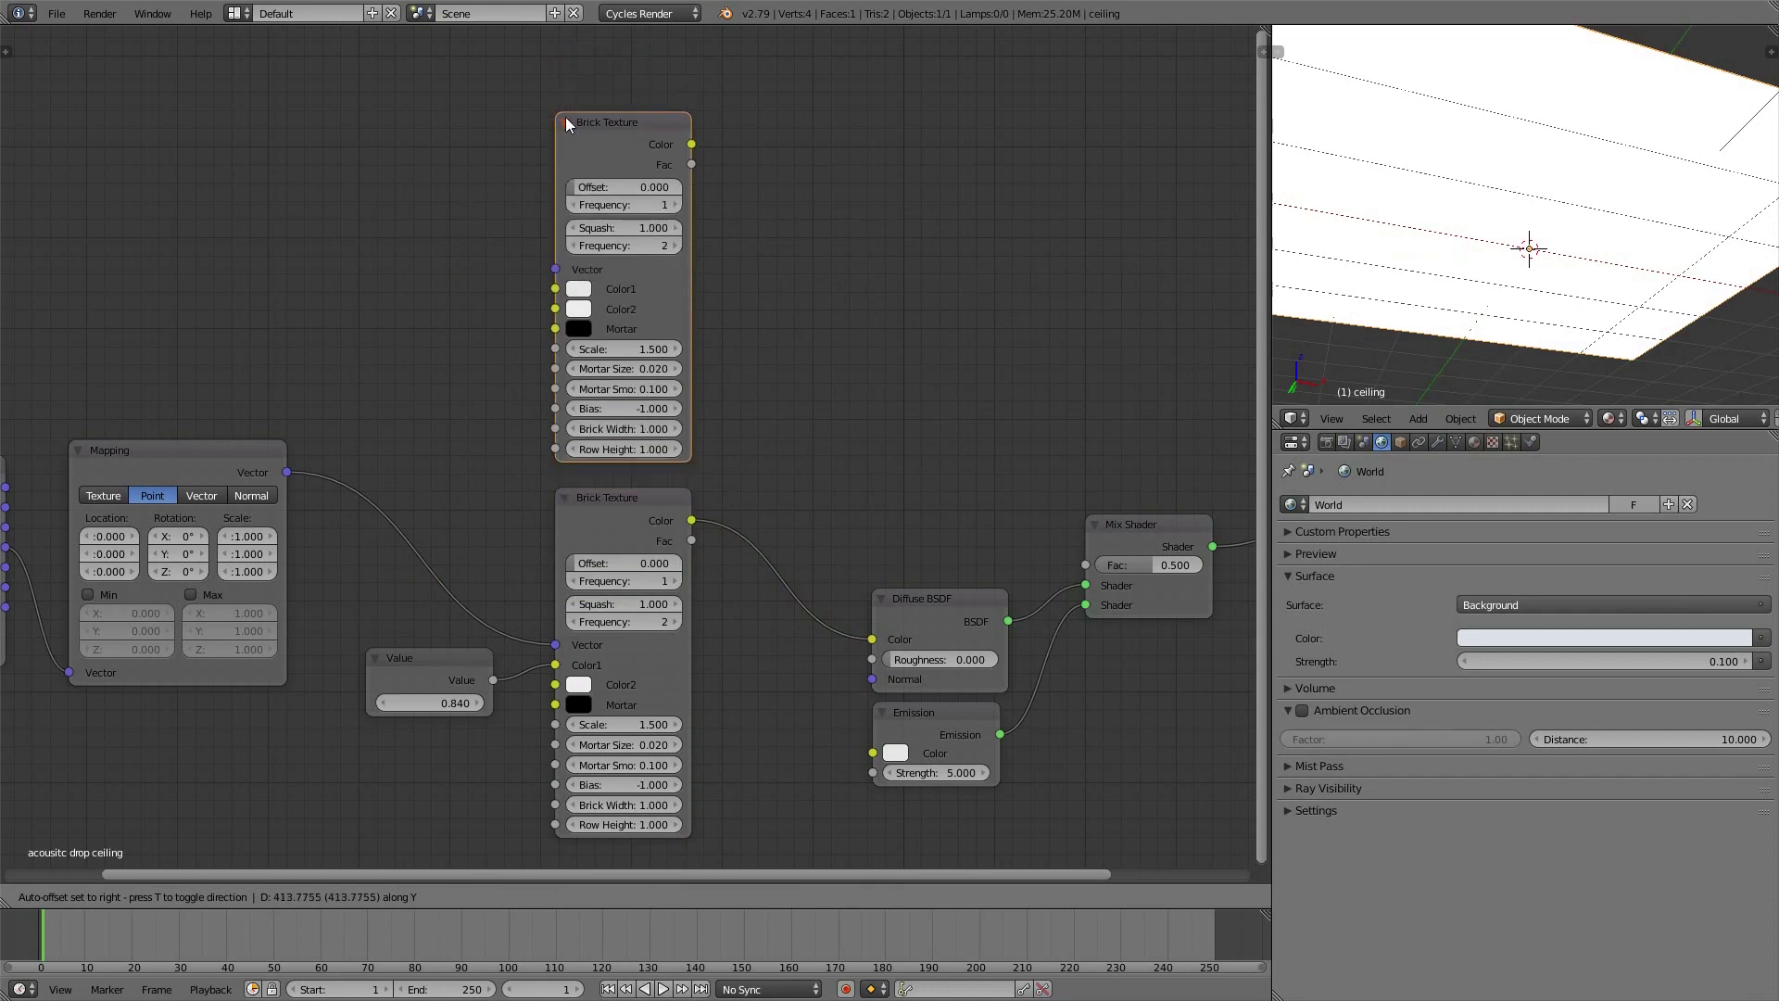
{"action": "left_click", "coordinate": [563, 126]}
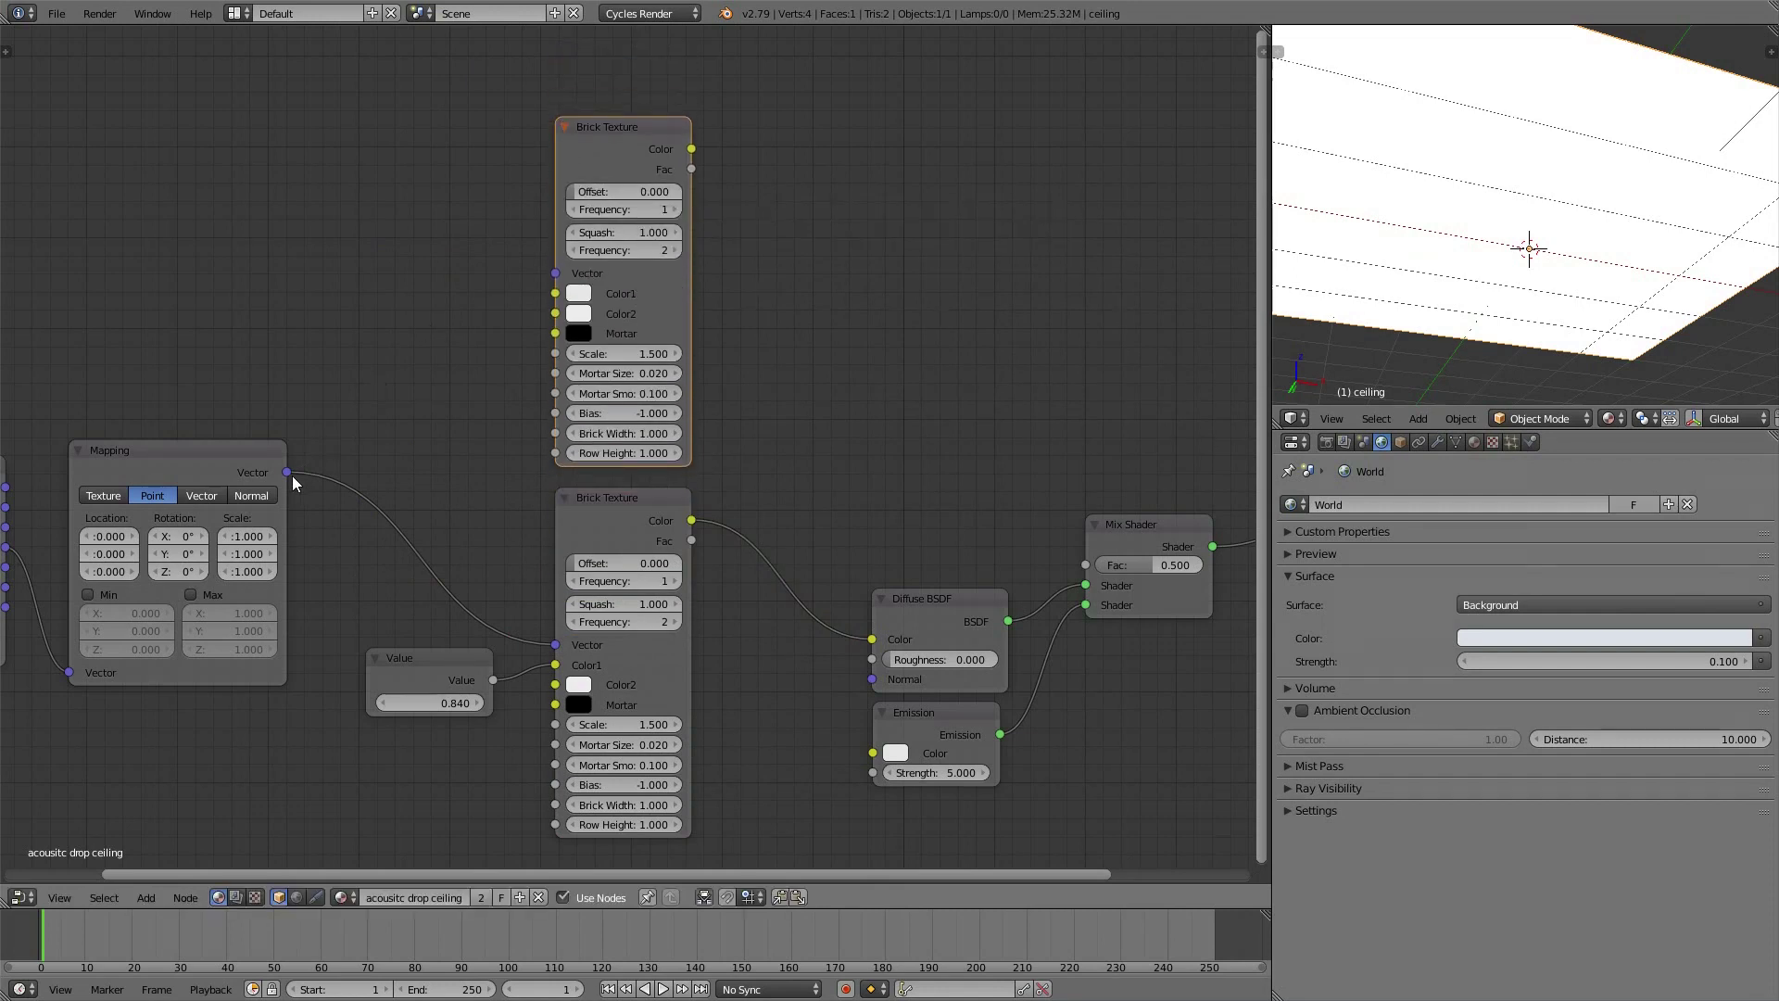
Link Mapping's Vector into the new Brick Texture and its Color into the Mix Shader Fac
{"action": "left_click_drag", "start_coordinate": [290, 468], "coordinate": [547, 283]}
{"action": "middle_click_drag", "start_coordinate": [581, 255], "coordinate": [573, 239]}
{"action": "left_click_drag", "start_coordinate": [683, 132], "coordinate": [1078, 547]}
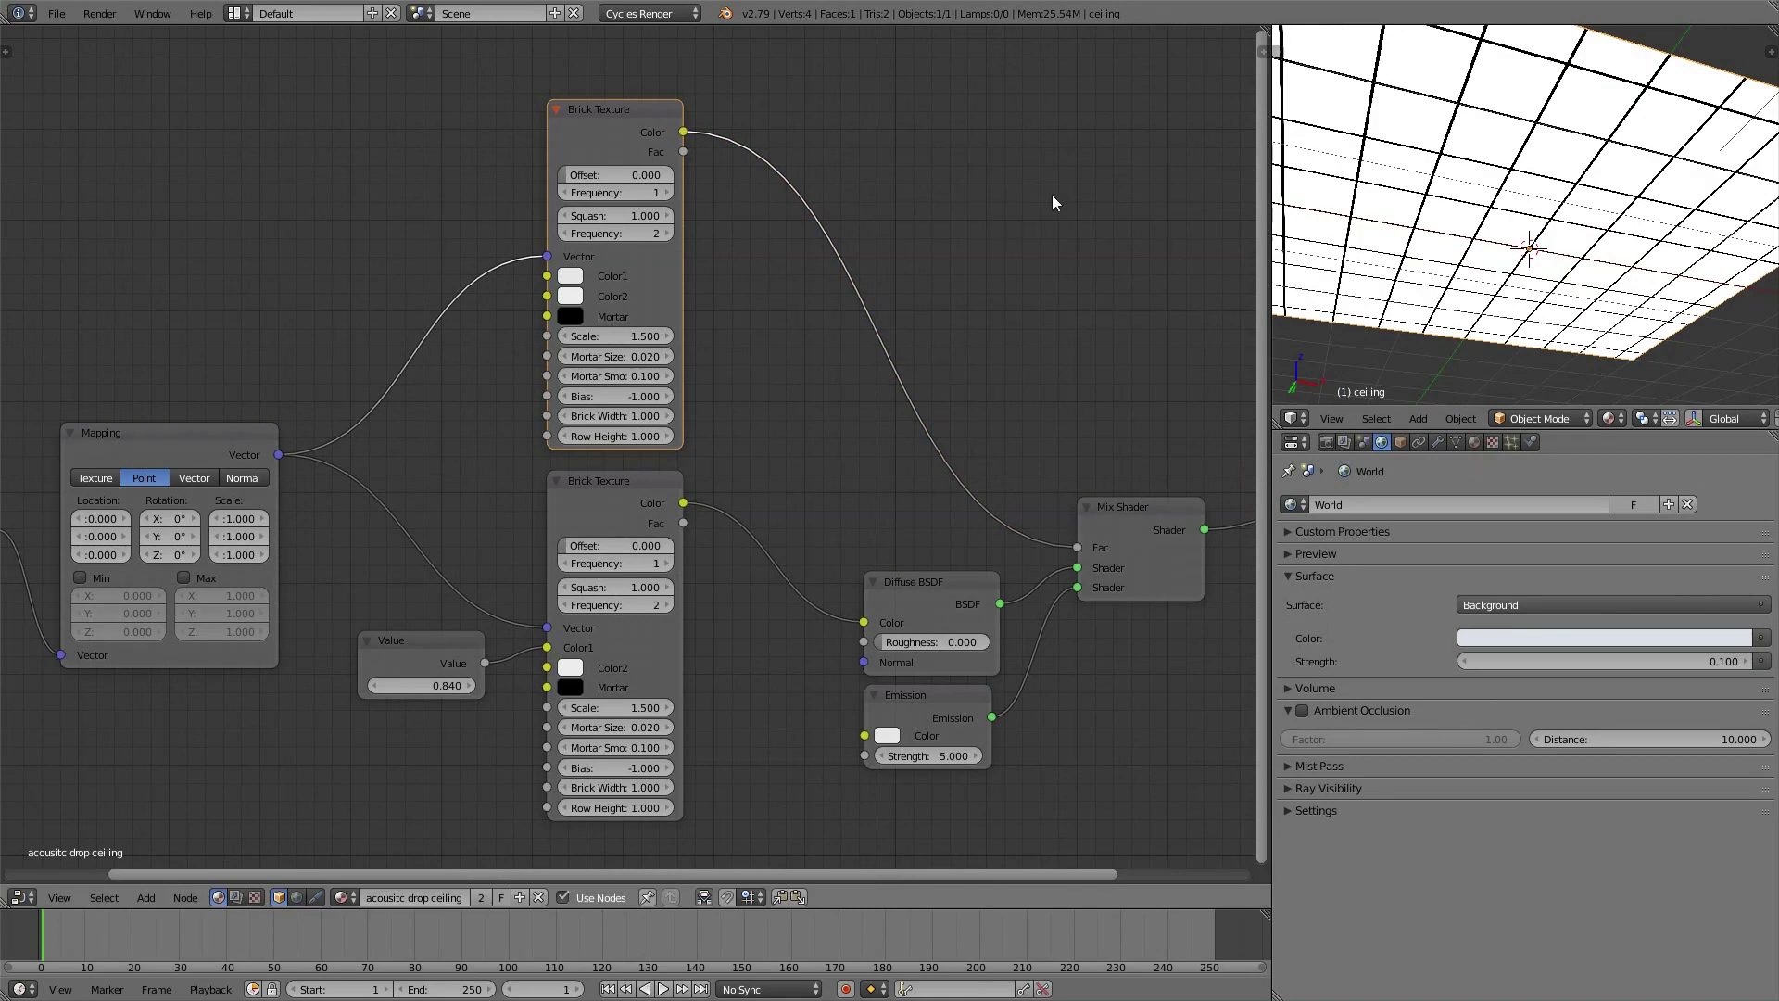
{"action": "scroll", "coordinate": [1546, 127], "scroll_direction": "up", "scroll_amount": 3}
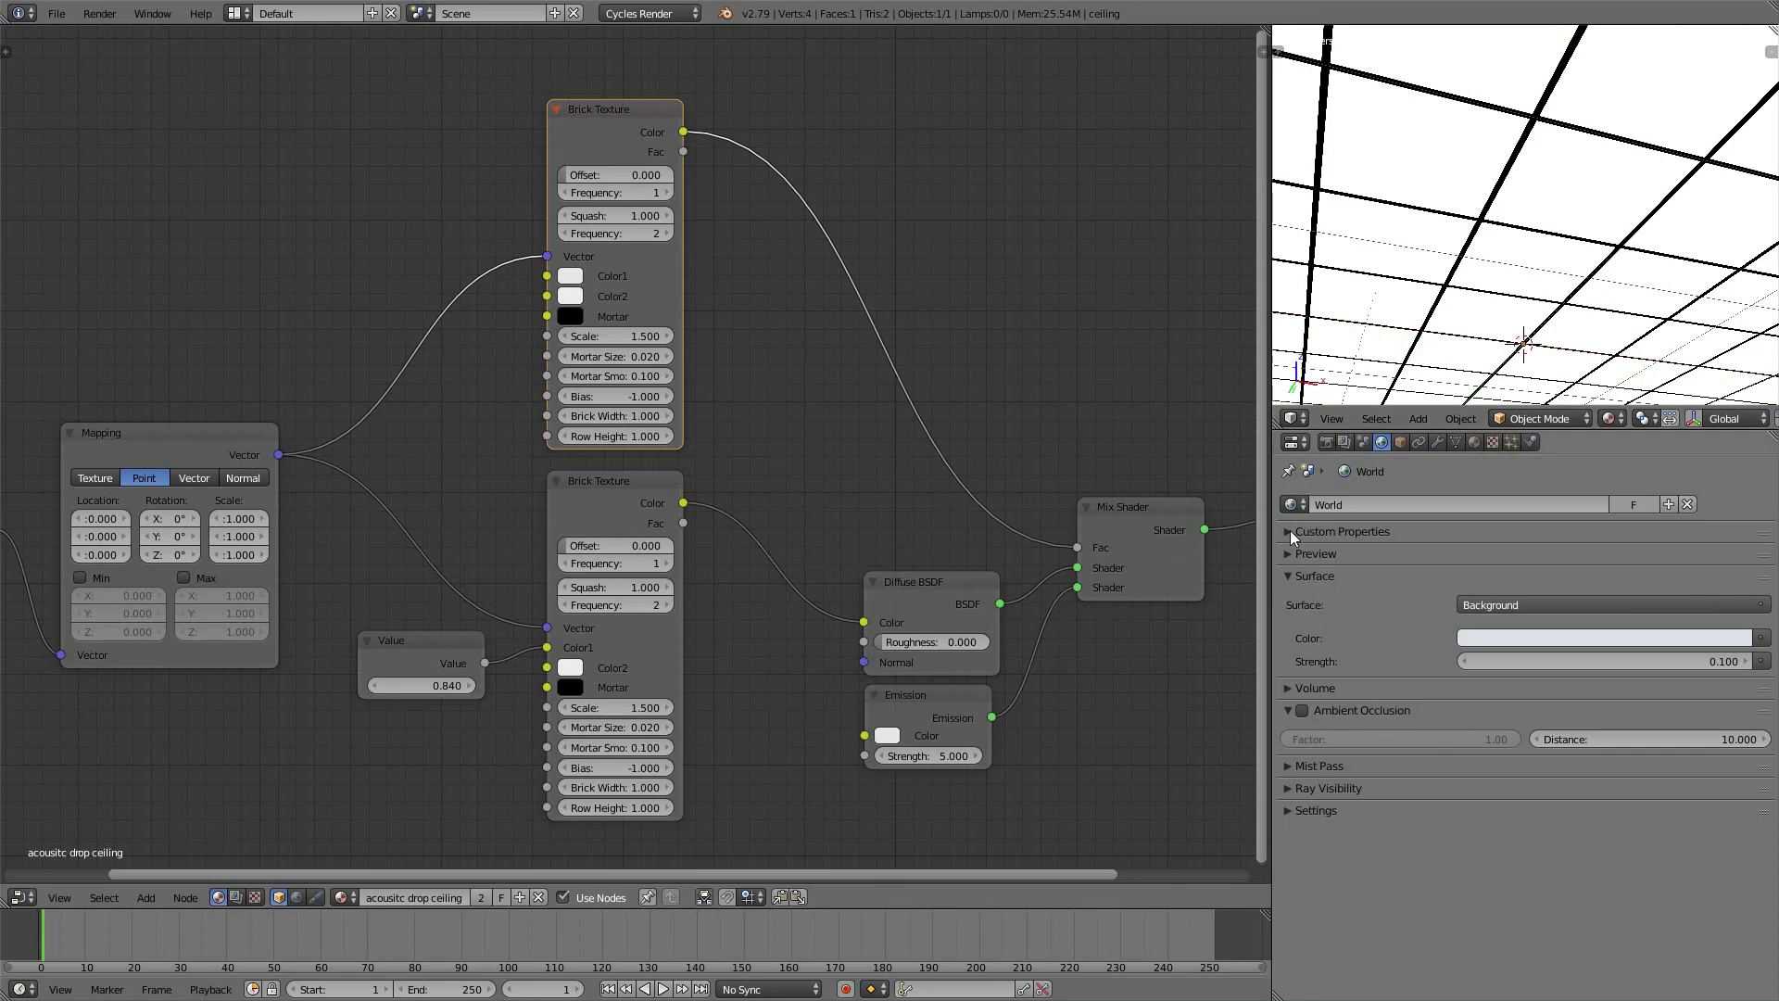
{"action": "scroll", "coordinate": [1221, 564], "scroll_direction": "up", "scroll_amount": 2}
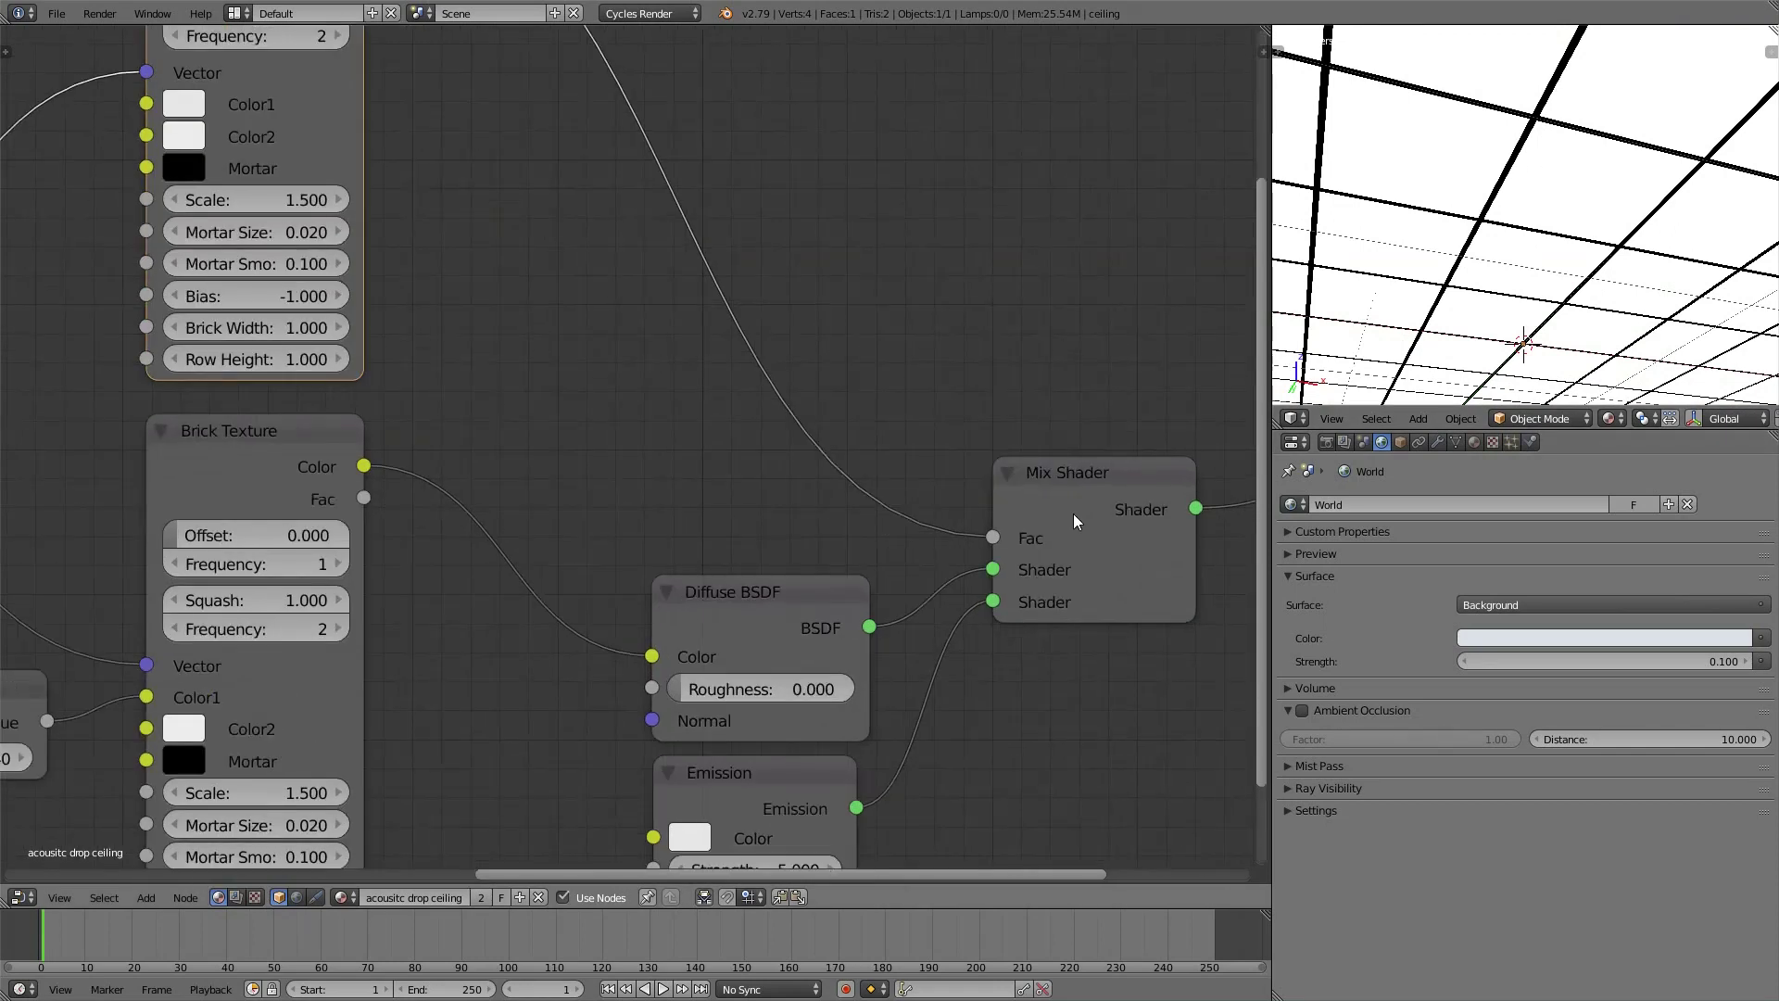
{"action": "middle_click_drag", "start_coordinate": [1072, 516], "coordinate": [915, 329]}
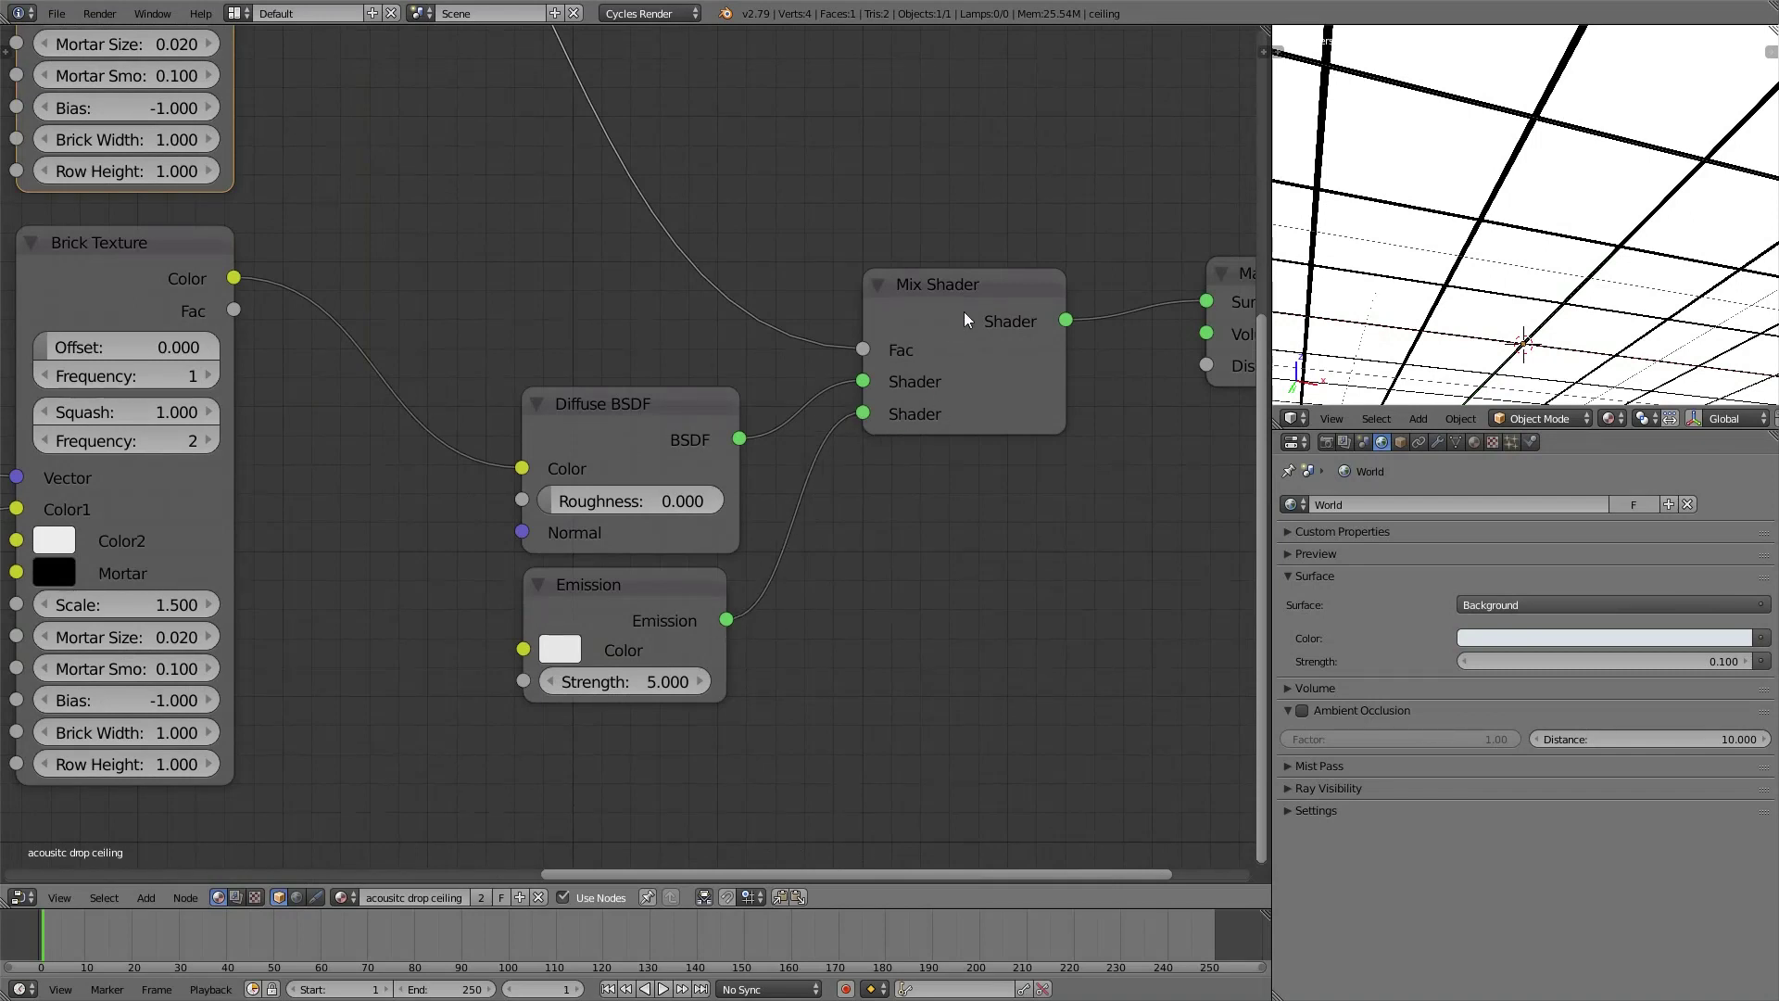
{"action": "left_click_drag", "start_coordinate": [976, 279], "coordinate": [1002, 270]}
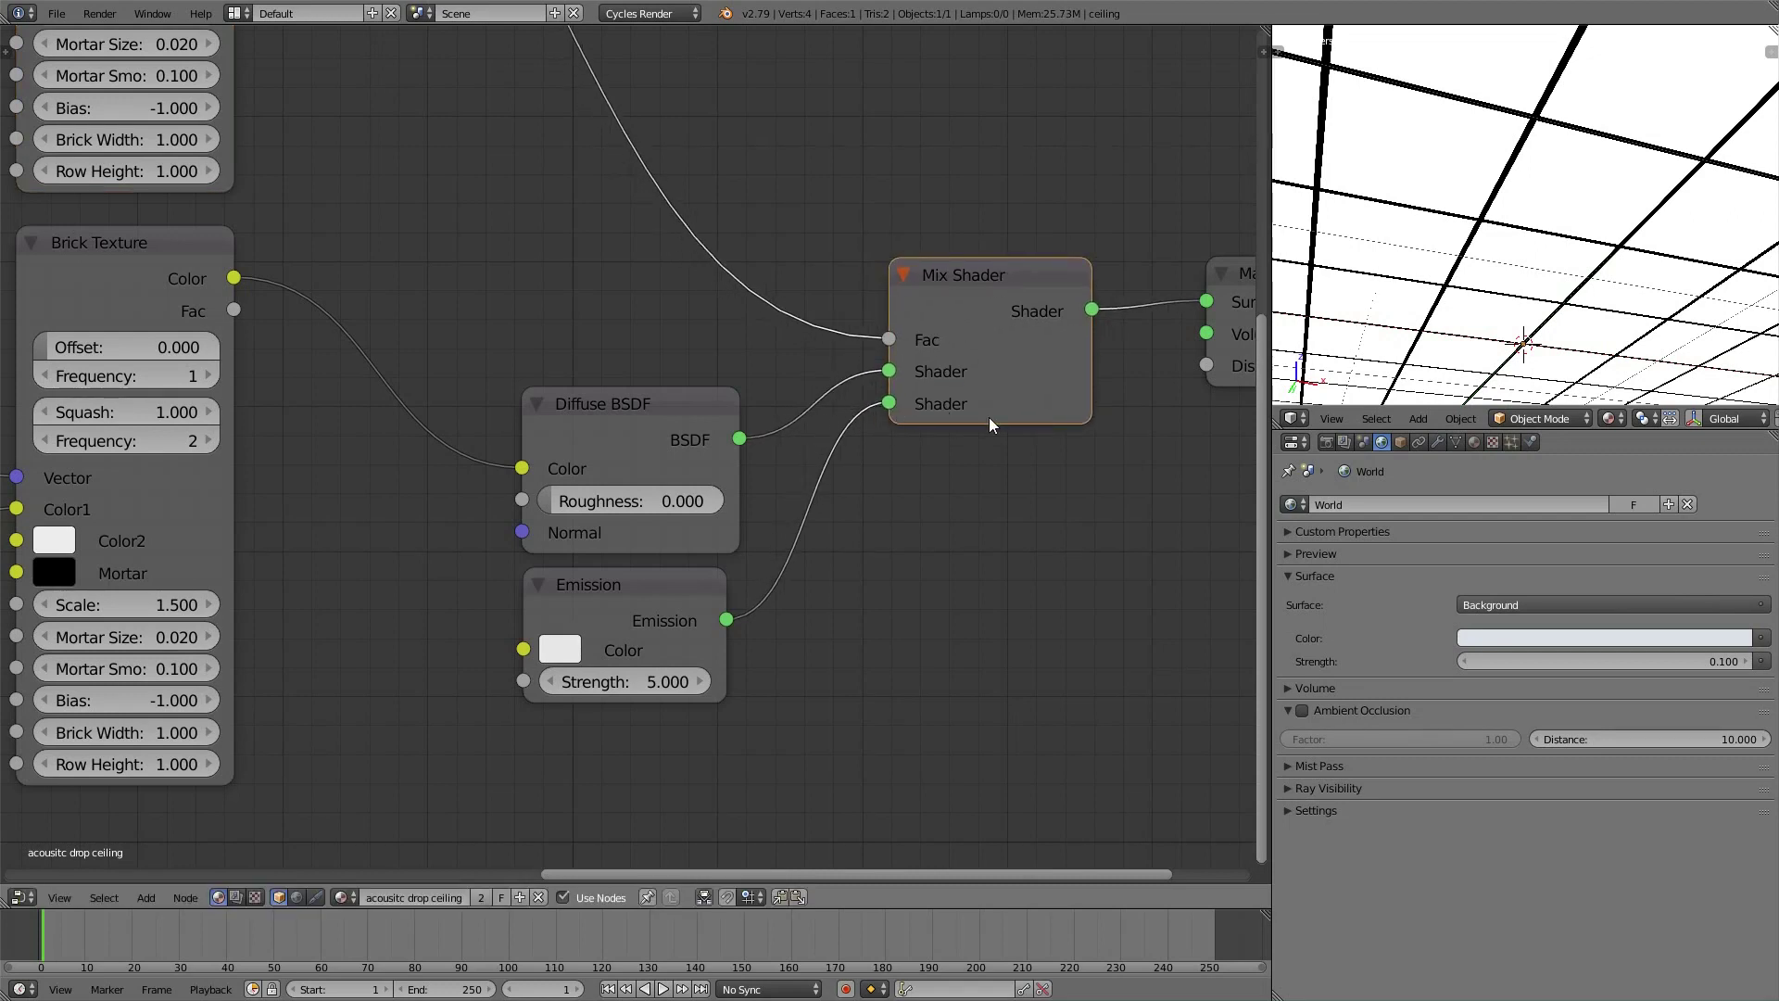
Set the upper Brick Texture's Brick Width and Row Height to 3
{"action": "key", "text": "Home"}
{"action": "scroll", "coordinate": [408, 121], "scroll_direction": "up", "scroll_amount": 2}
{"action": "left_click", "coordinate": [760, 199]}
{"action": "middle_click_drag", "start_coordinate": [778, 316], "coordinate": [696, 273]}
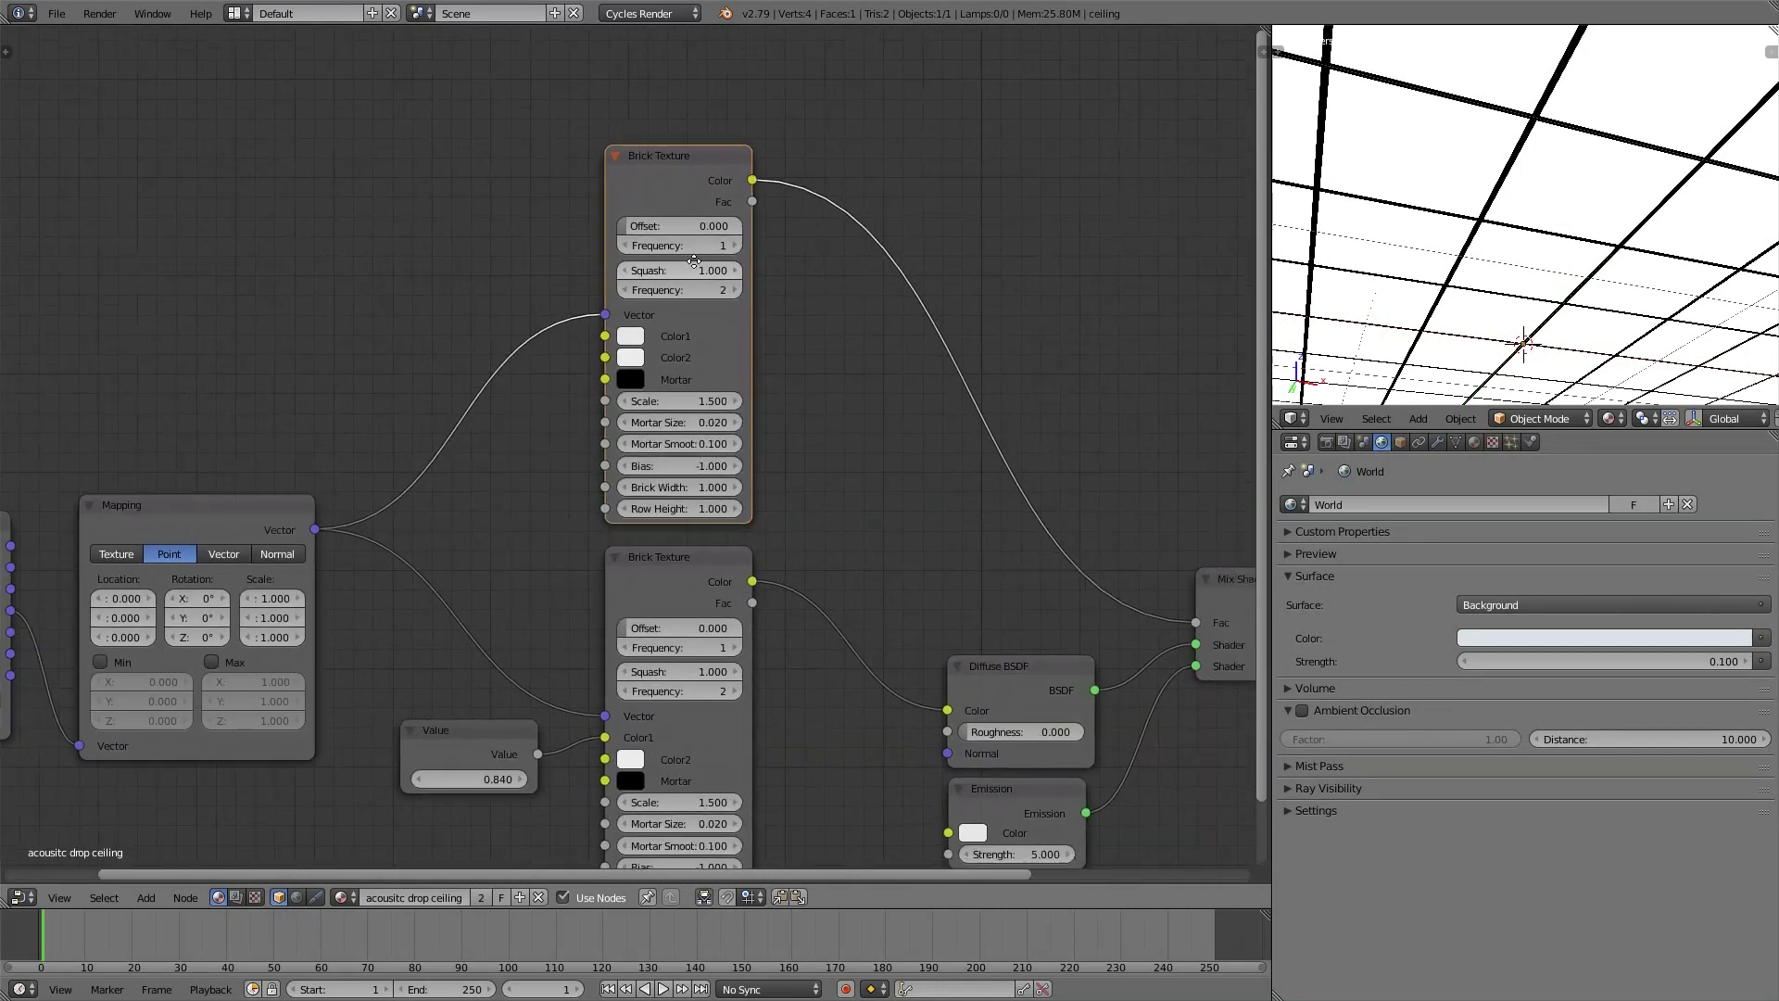
{"action": "scroll", "coordinate": [676, 503], "scroll_direction": "up", "scroll_amount": 2}
{"action": "left_click_drag", "start_coordinate": [671, 470], "coordinate": [671, 501]}
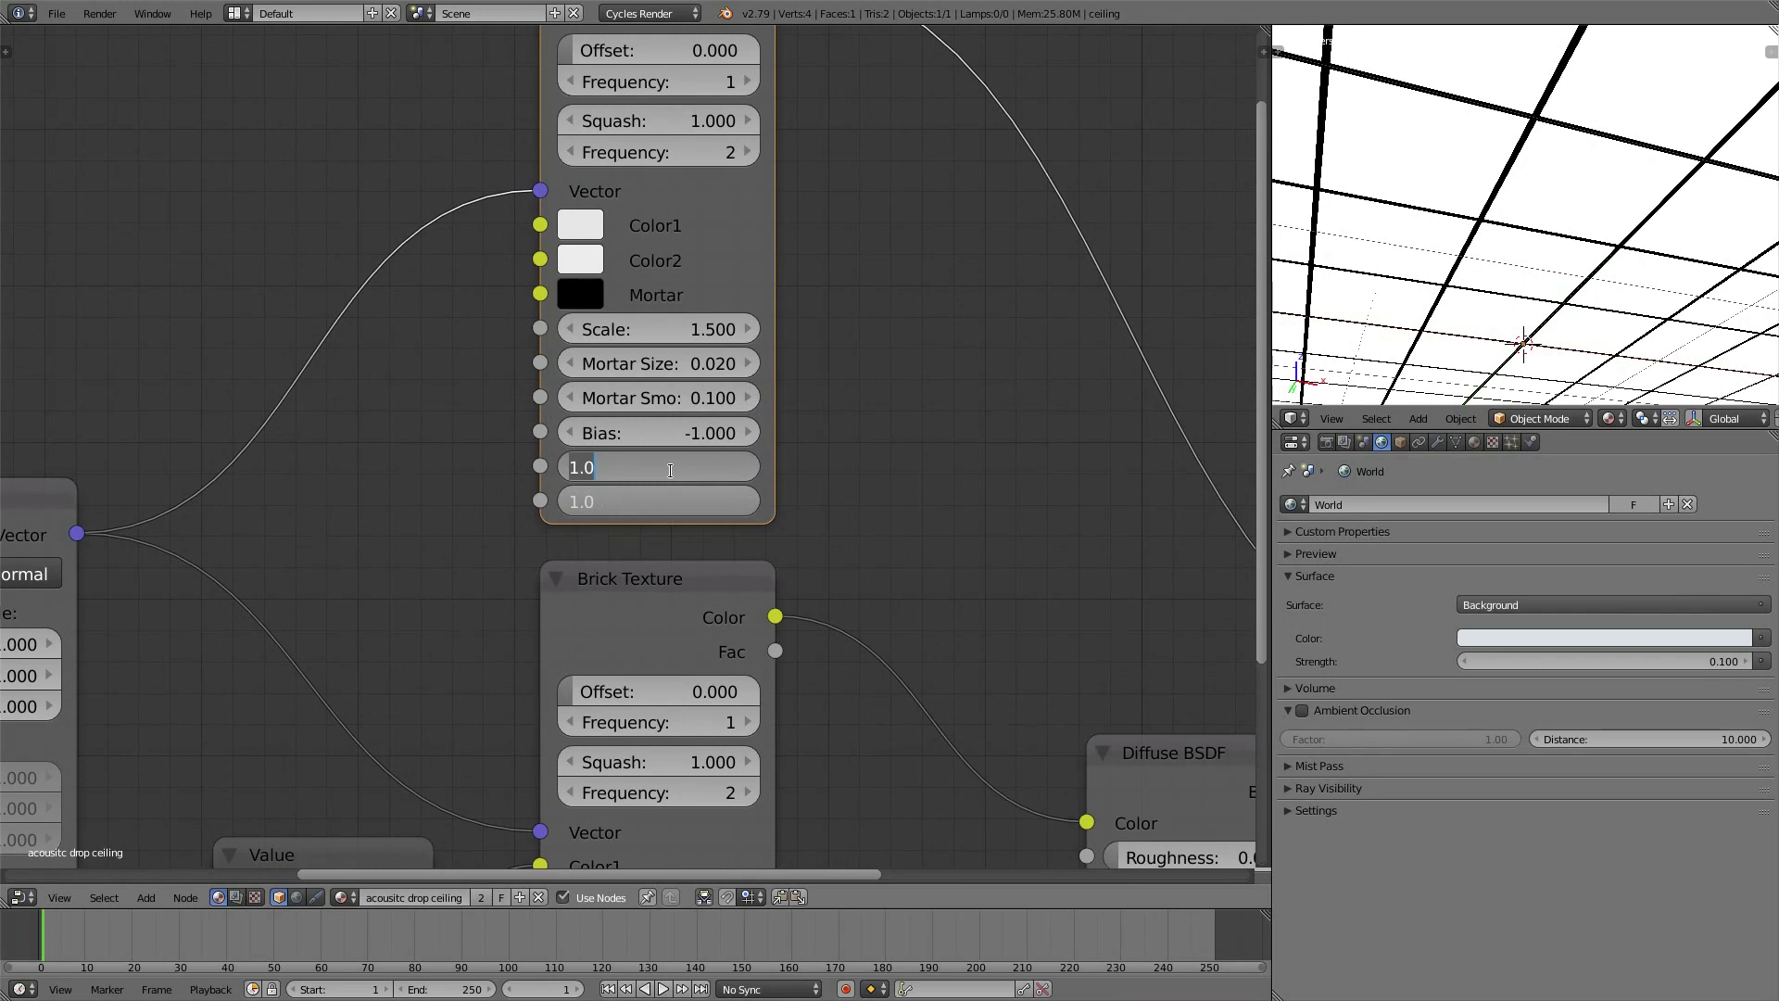
{"action": "type", "text": "3"}
{"action": "key", "text": "Return"}
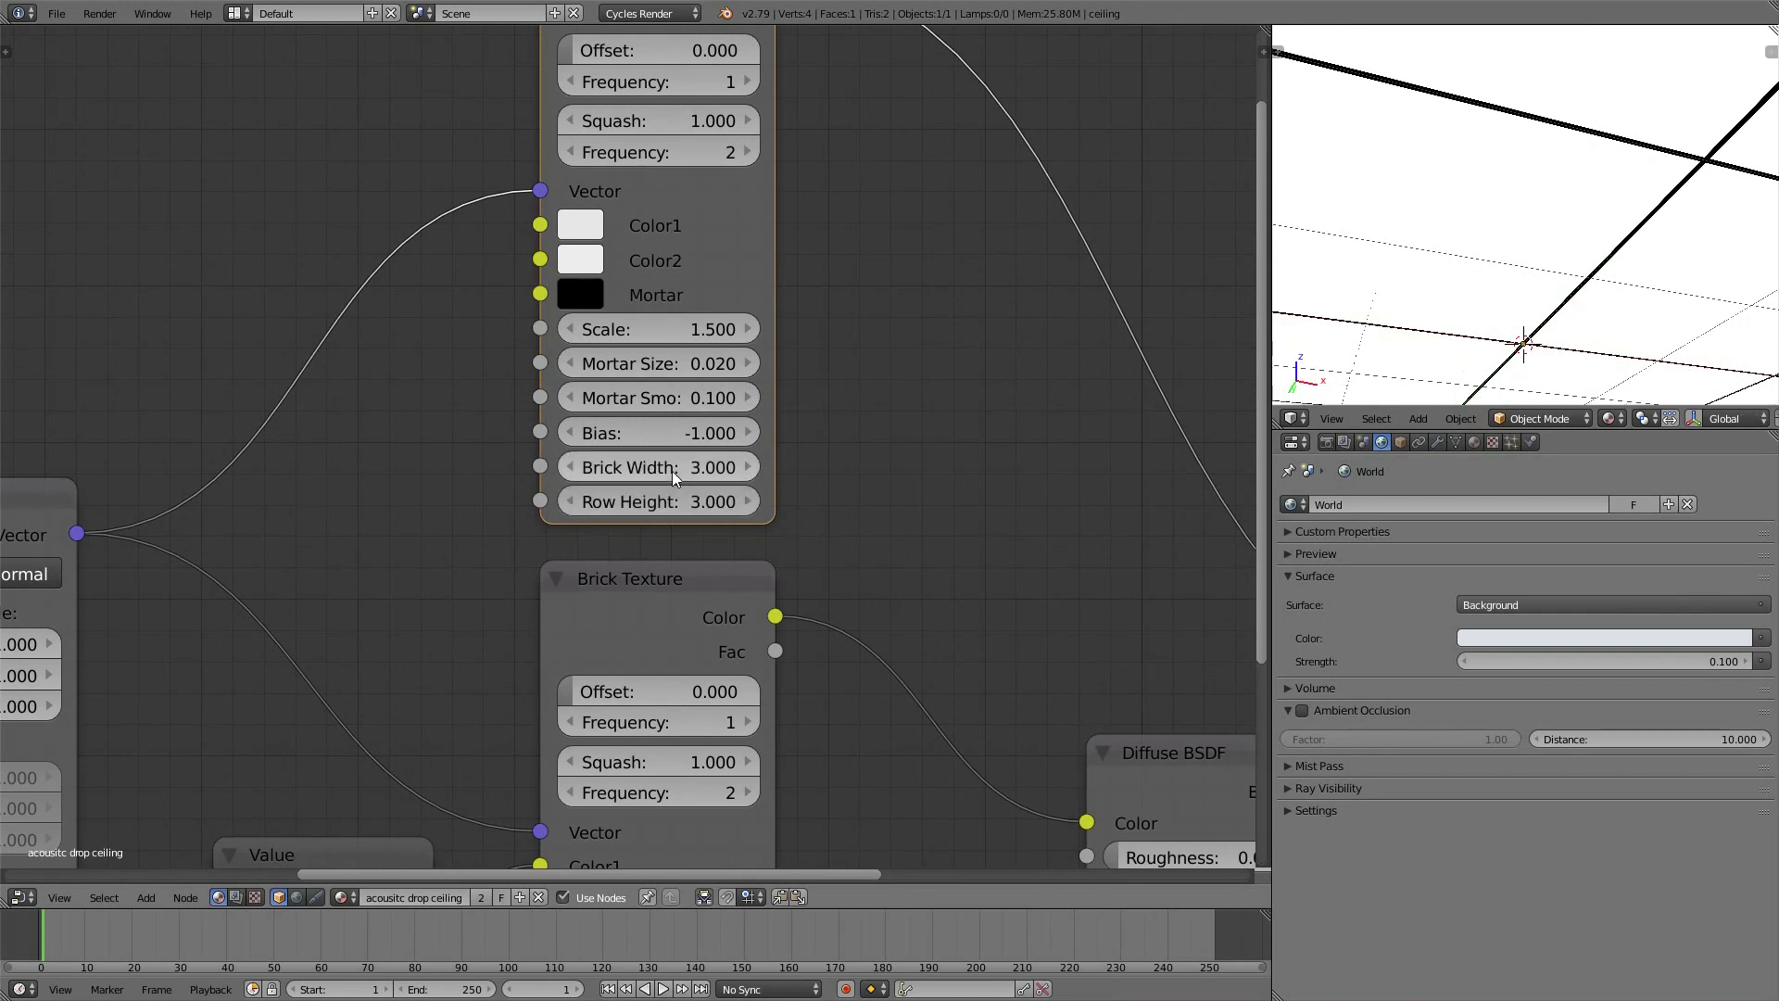
{"action": "scroll", "coordinate": [1404, 269], "scroll_direction": "down", "scroll_amount": 3}
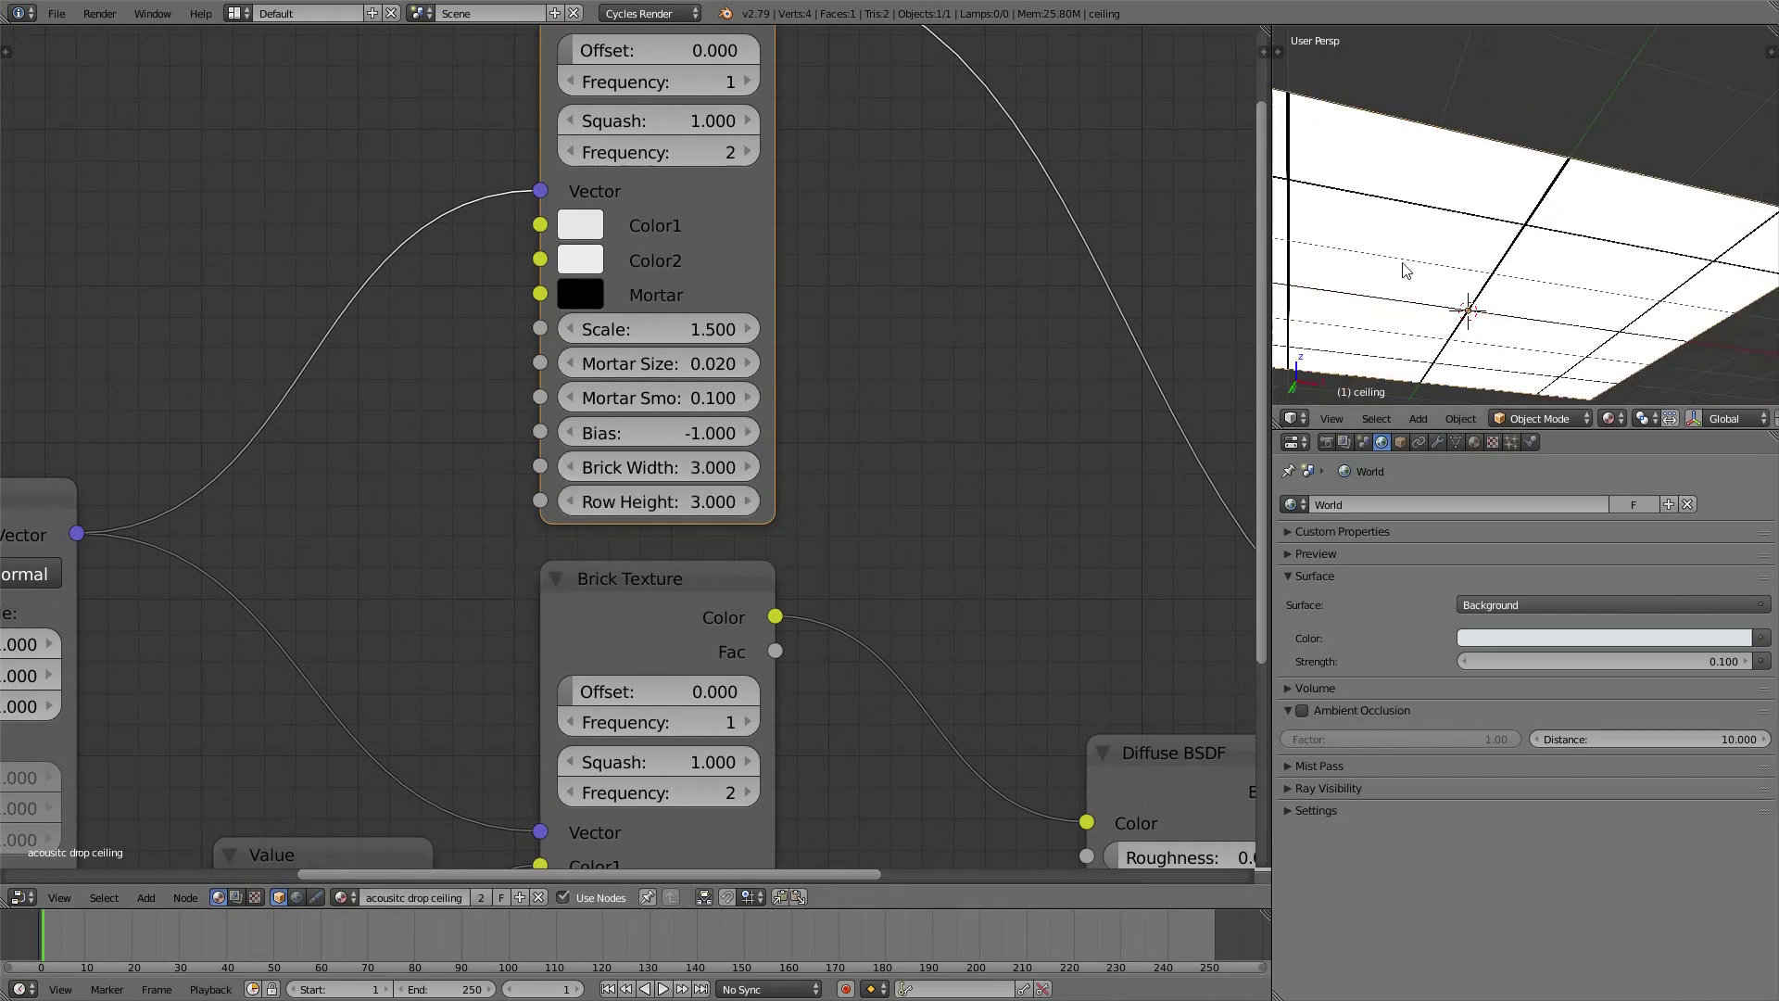
{"action": "middle_click_drag", "start_coordinate": [1404, 270], "coordinate": [1457, 248], "text": "shift"}
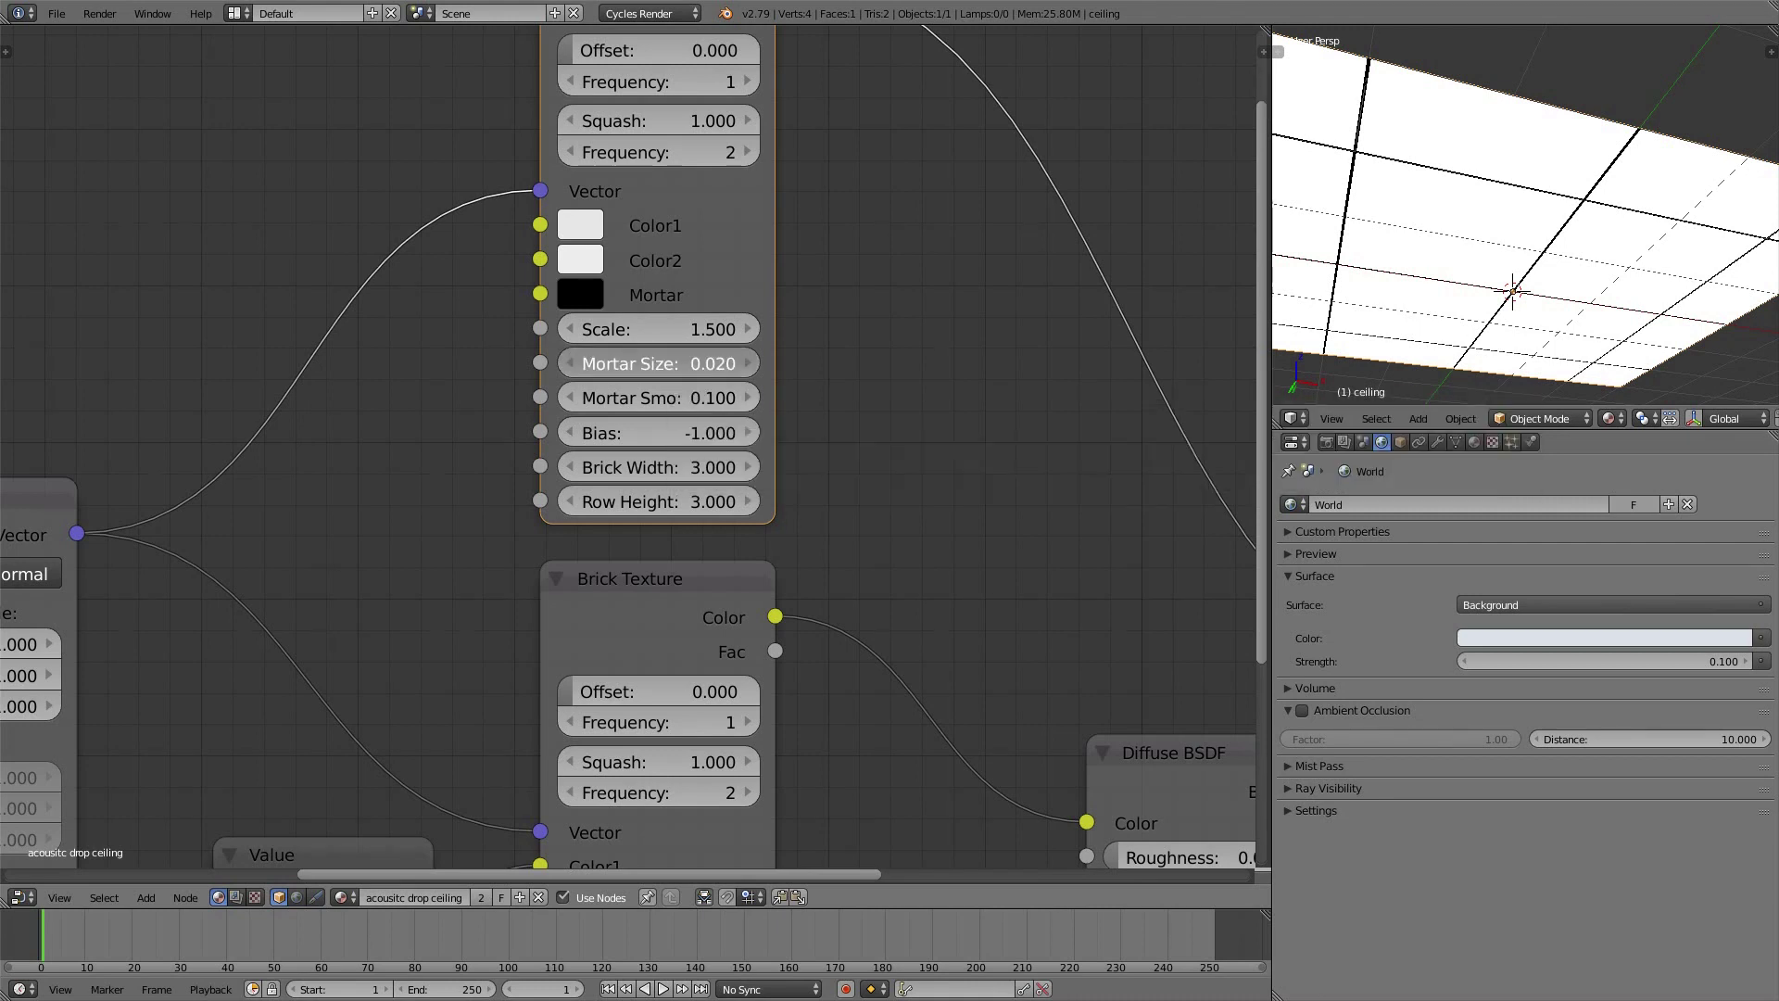
Try a Mortar Size of 1 and preview the ceiling in rendered shading
{"action": "left_click_drag", "start_coordinate": [649, 363], "coordinate": [686, 363]}
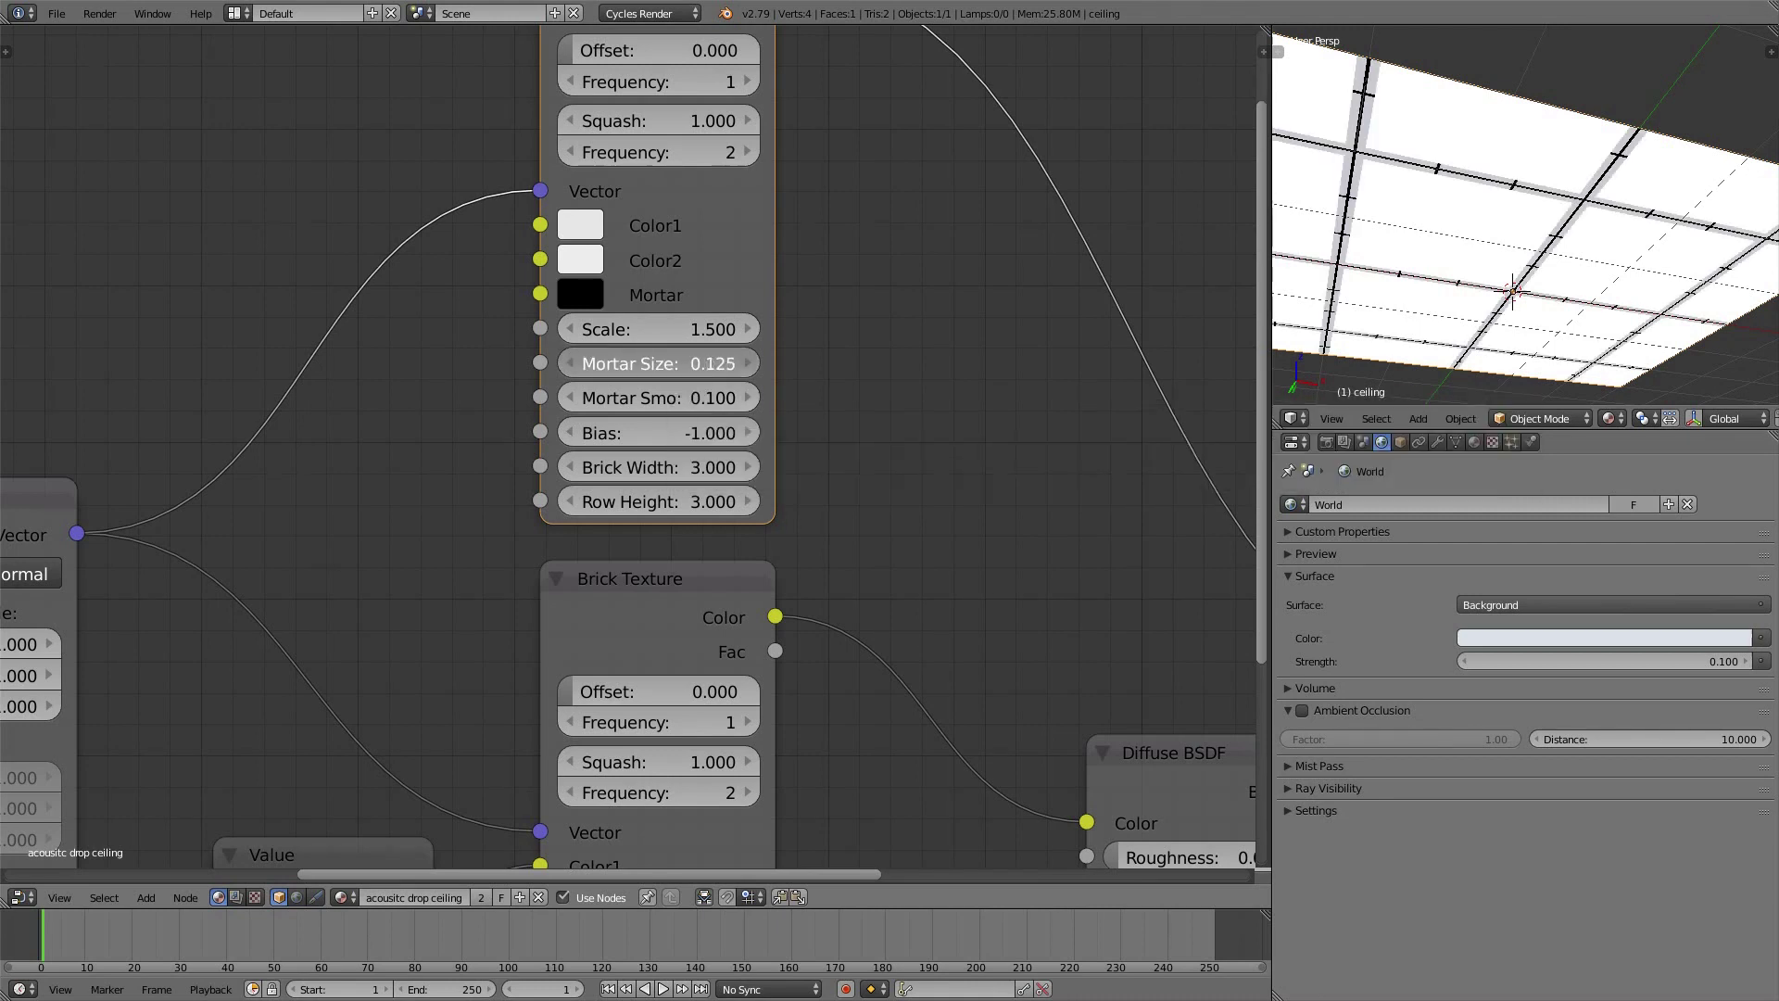
{"action": "left_click", "coordinate": [670, 362]}
{"action": "type", "text": "1"}
{"action": "key", "text": "Return"}
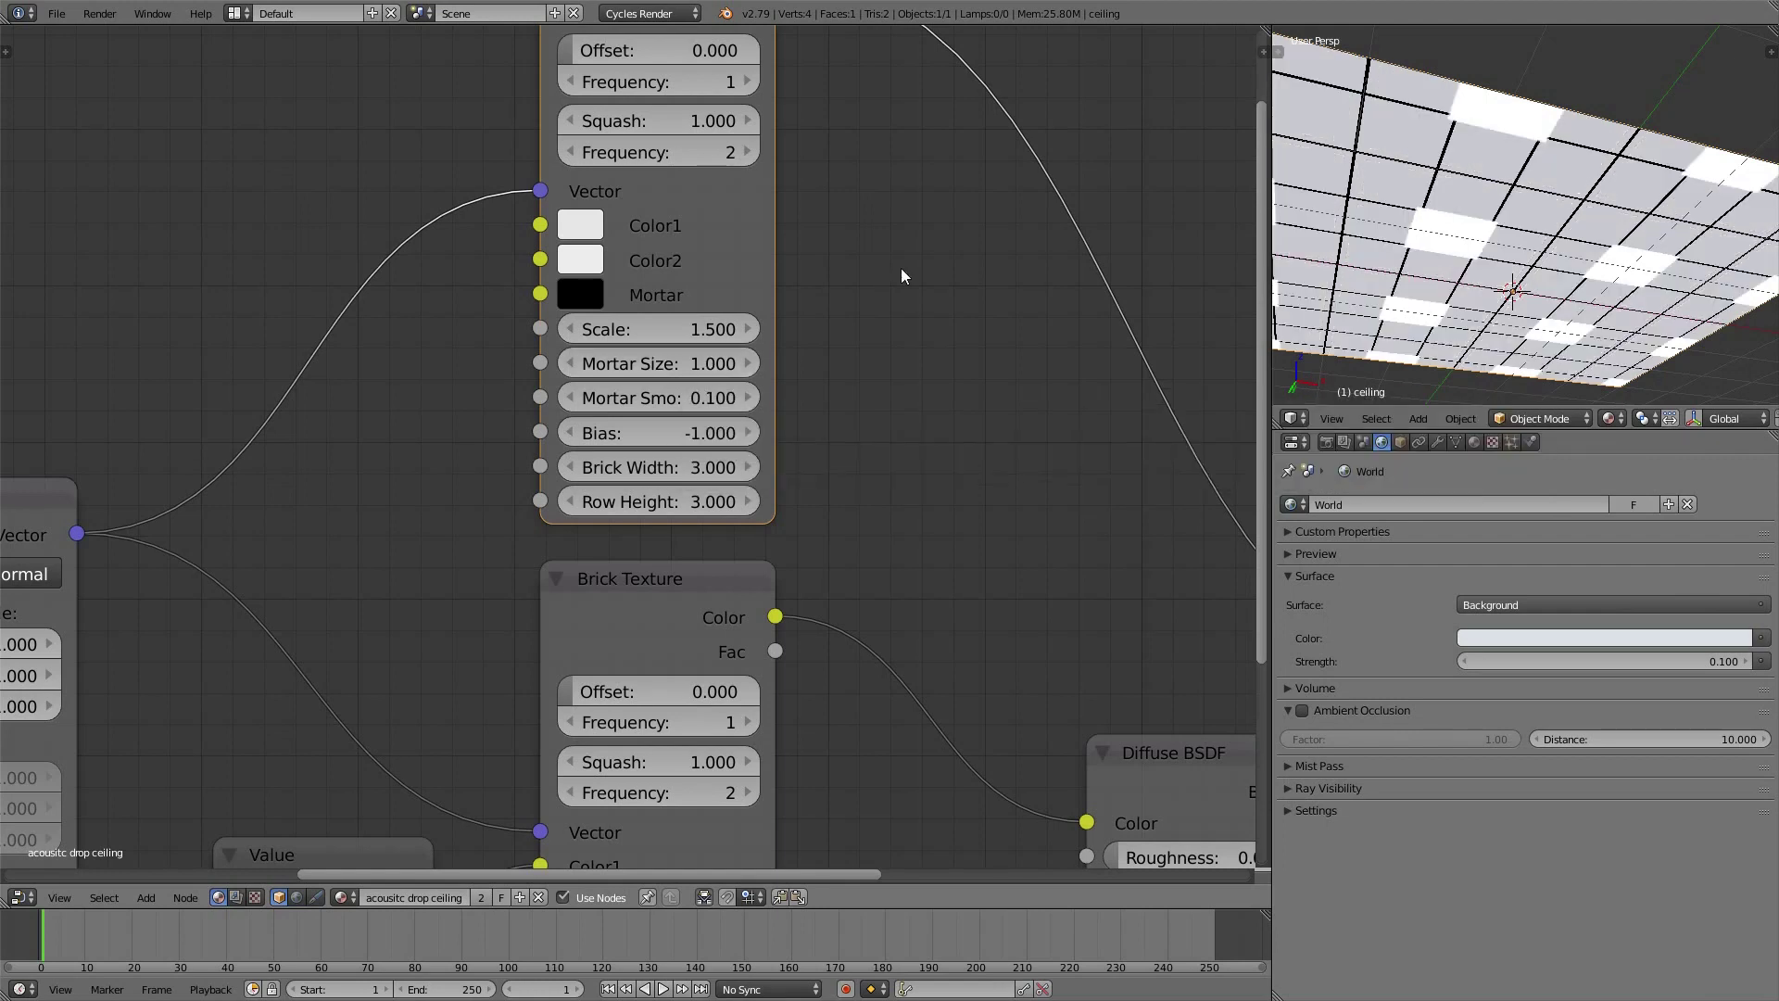
{"action": "mouse_move", "coordinate": [1494, 247]}
{"action": "middle_mouse_down"}
{"action": "mouse_move", "coordinate": [1520, 197]}
{"action": "mouse_move", "coordinate": [1511, 221]}
{"action": "middle_mouse_up"}
{"action": "key", "text": "shift+z"}
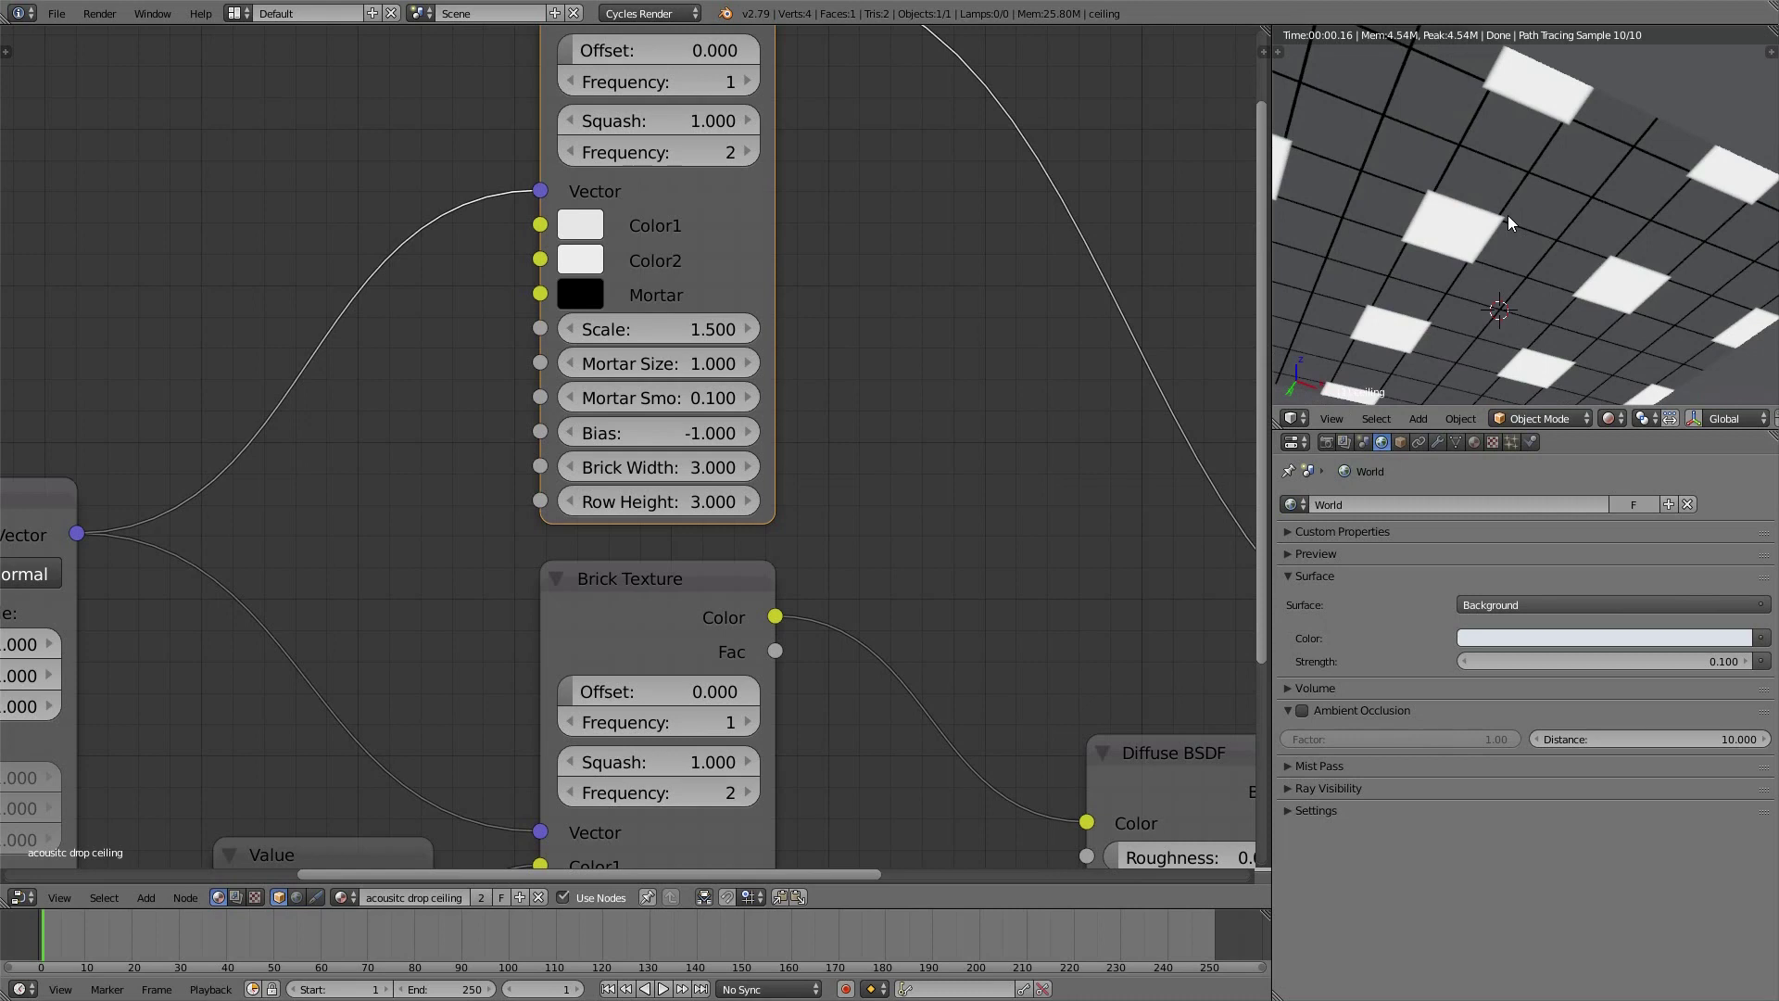
Set the upper Brick Texture's Mortar Size to 1.25 and zoom in to inspect the tiles
{"action": "left_click", "coordinate": [671, 362]}
{"action": "type", "text": "1.25"}
{"action": "key", "text": "Return"}
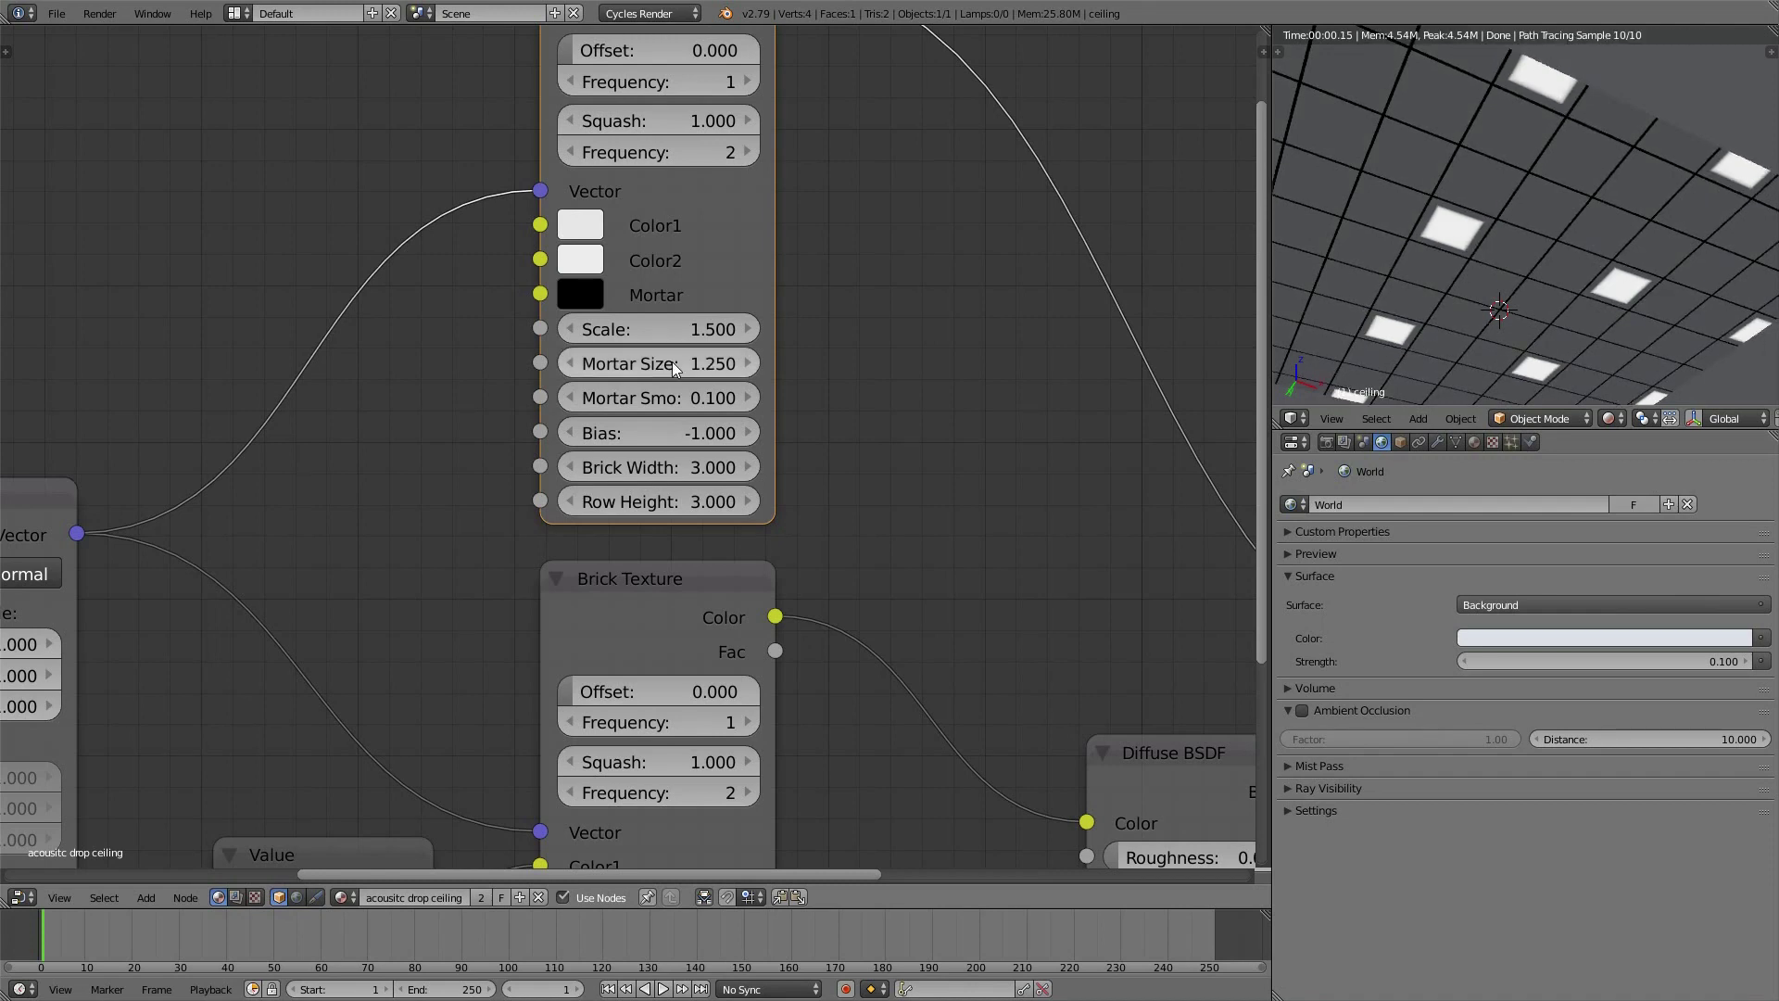
{"action": "scroll", "coordinate": [674, 363], "scroll_direction": "up", "scroll_amount": 1, "text": "ctrl"}
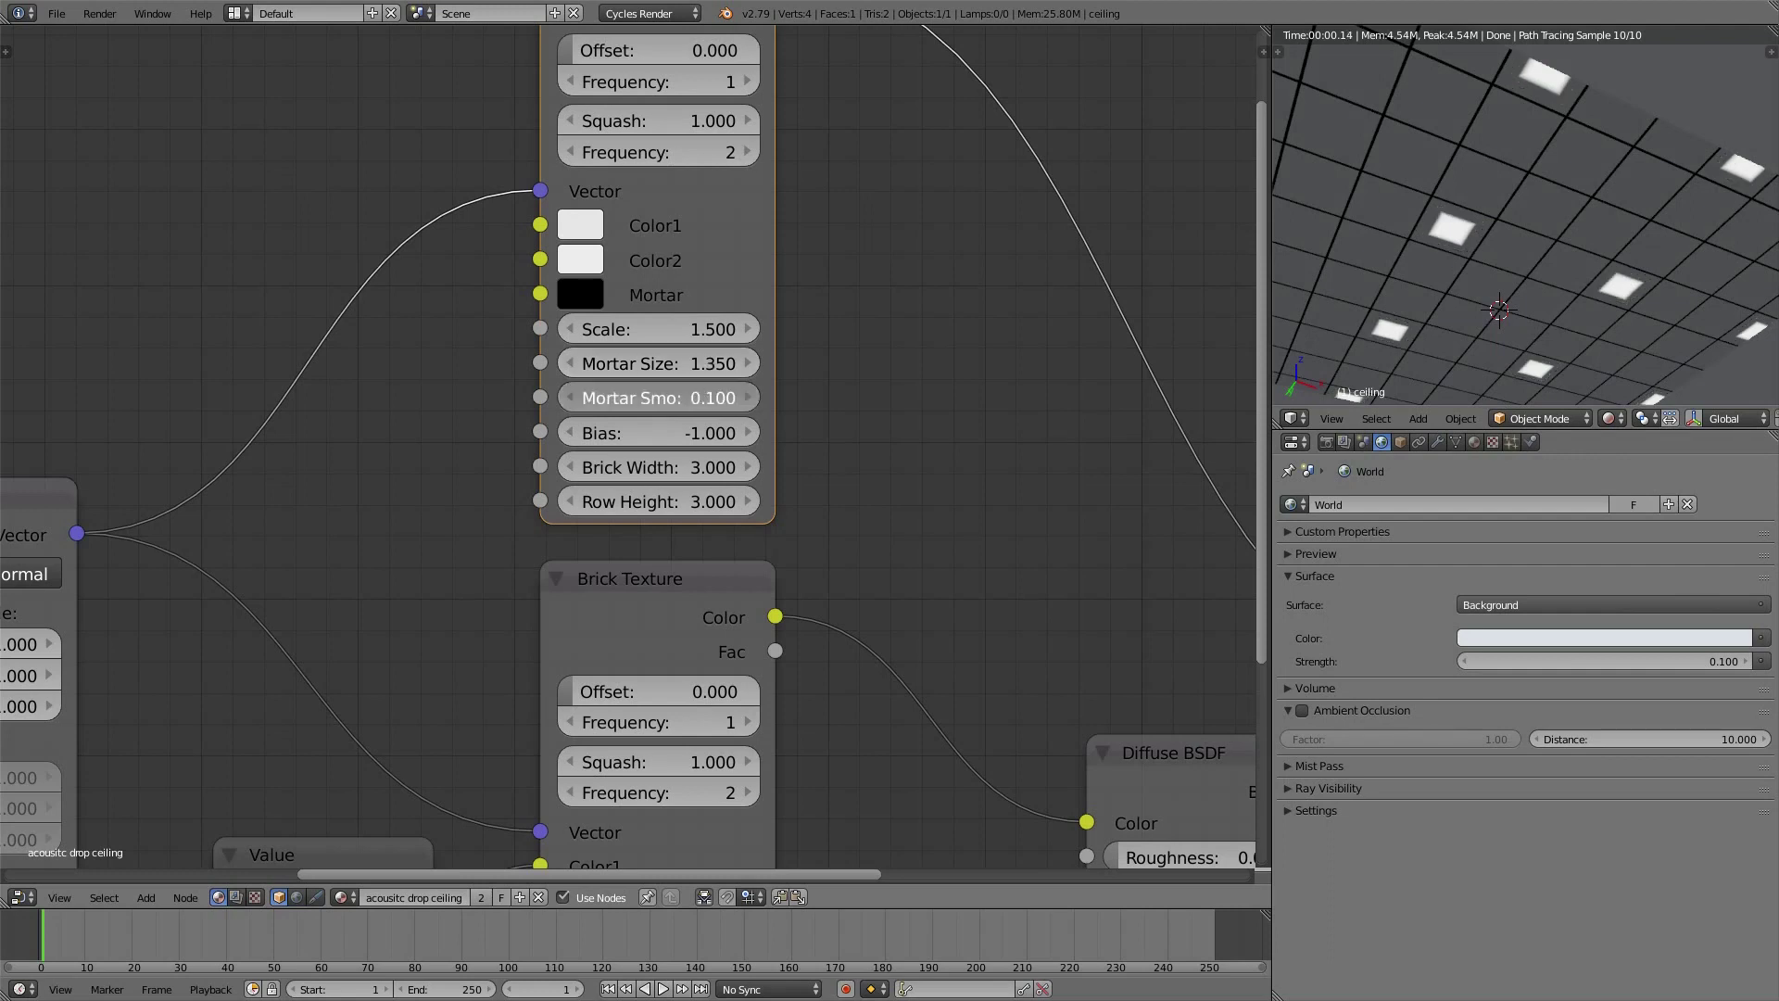
{"action": "scroll", "coordinate": [673, 398], "scroll_direction": "down", "scroll_amount": 1, "text": "ctrl"}
{"action": "left_click", "coordinate": [684, 364]}
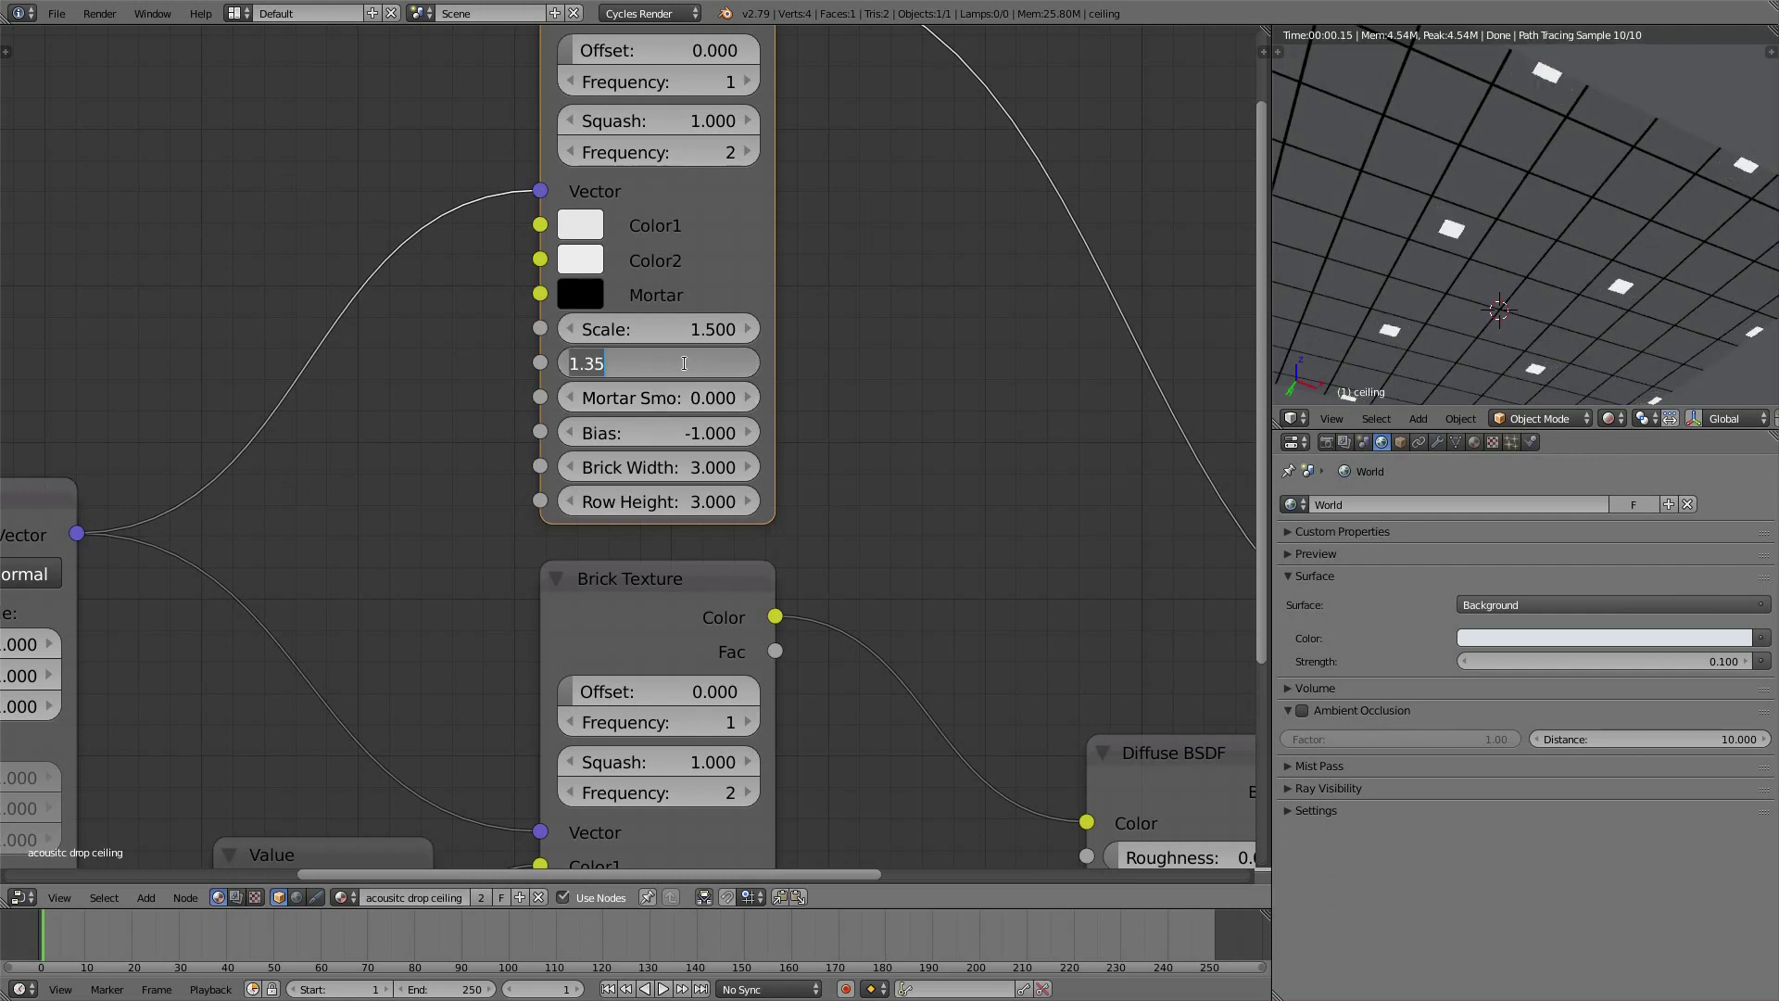
{"action": "type", "text": "1.25"}
{"action": "key", "text": "Return"}
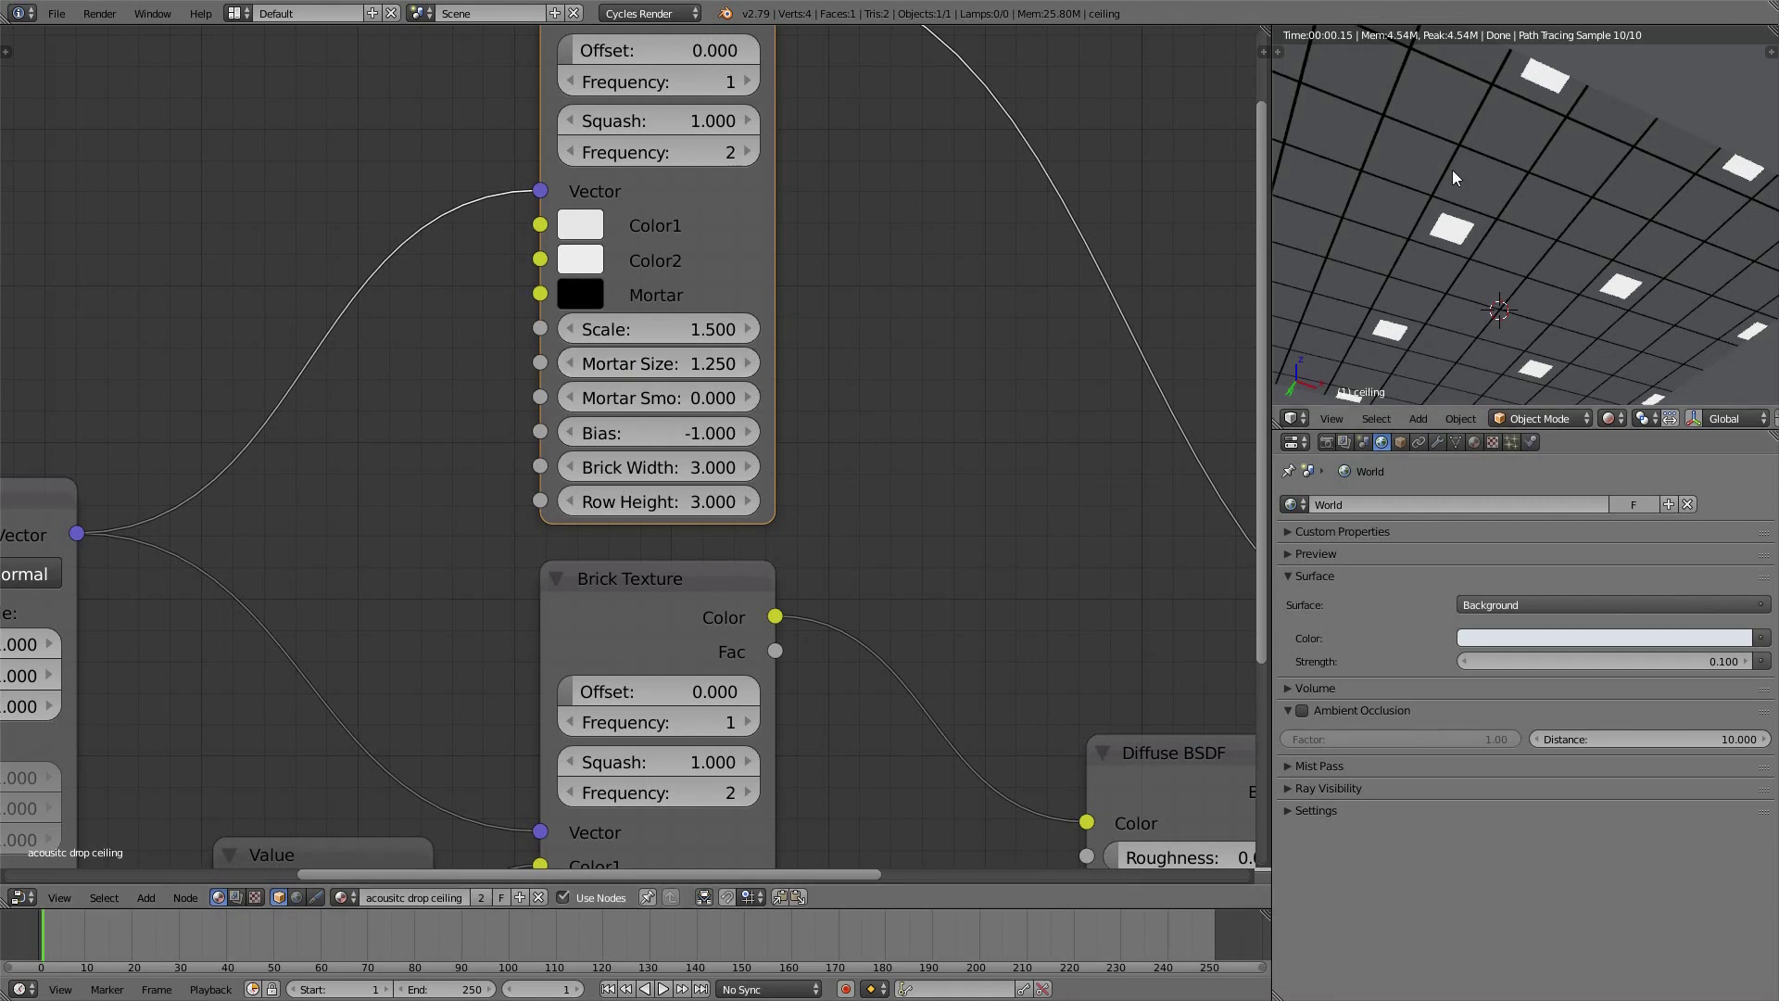
{"action": "scroll", "coordinate": [1442, 218], "scroll_direction": "up", "scroll_amount": 6}
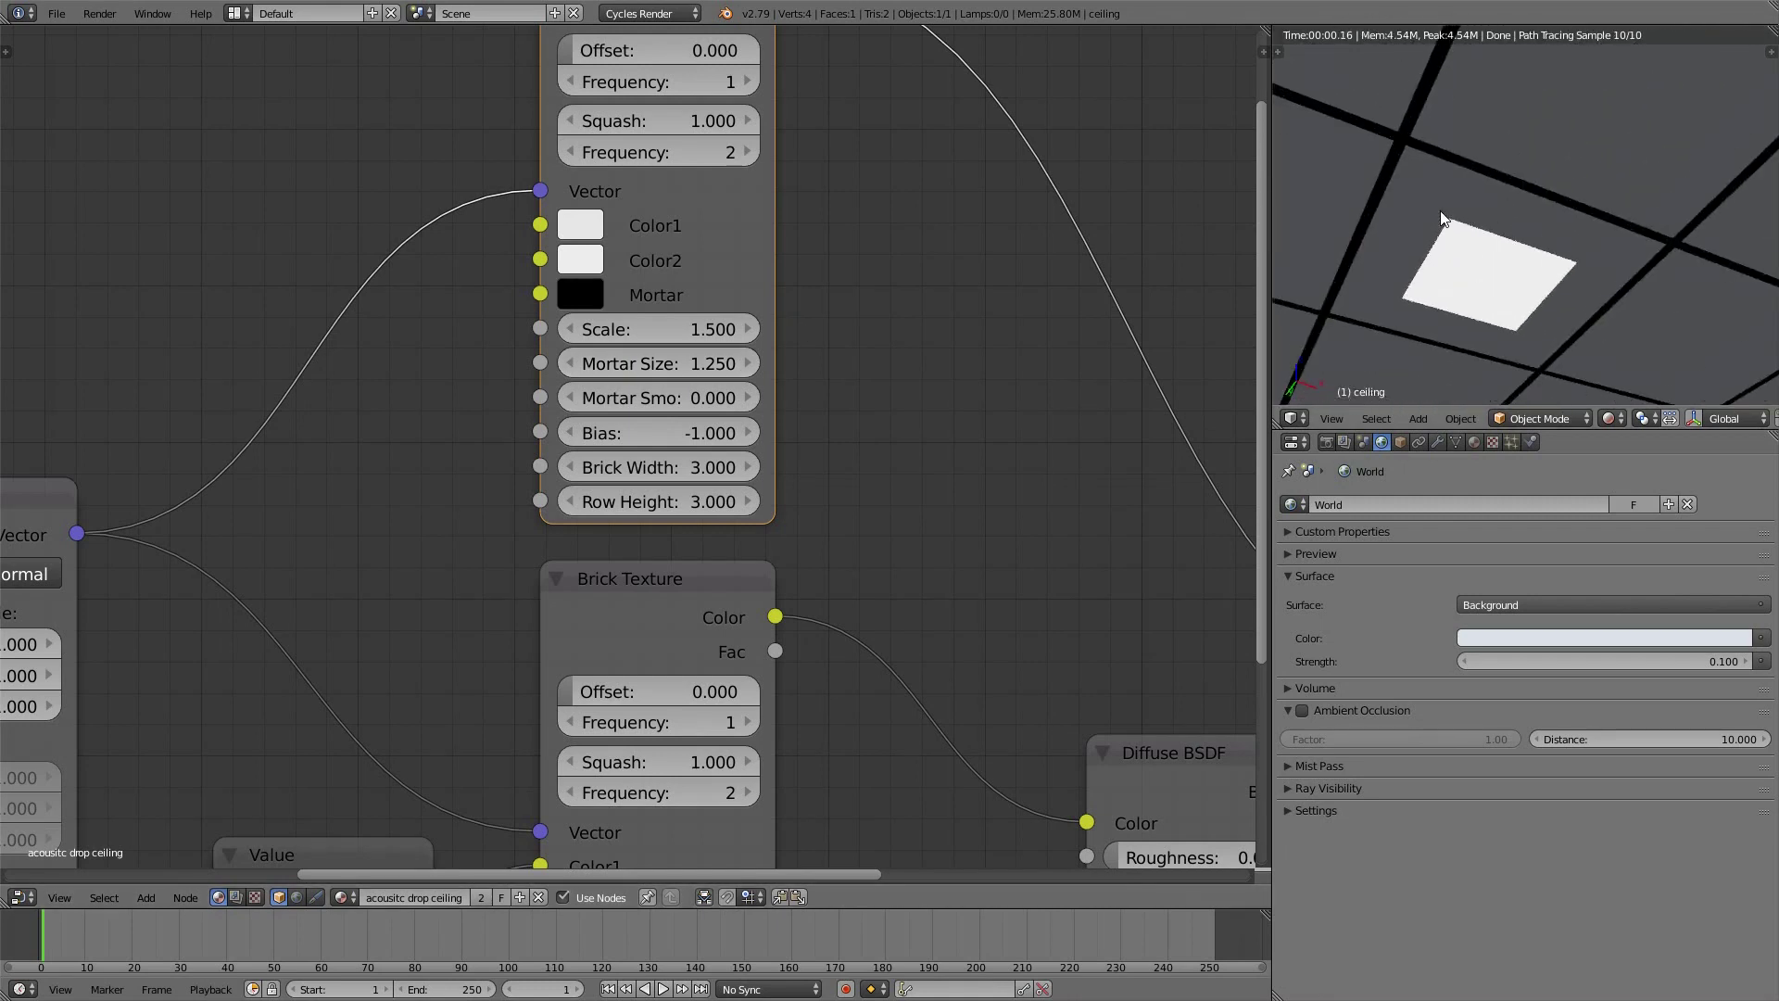
{"action": "scroll", "coordinate": [1441, 135], "scroll_direction": "down", "scroll_amount": 6}
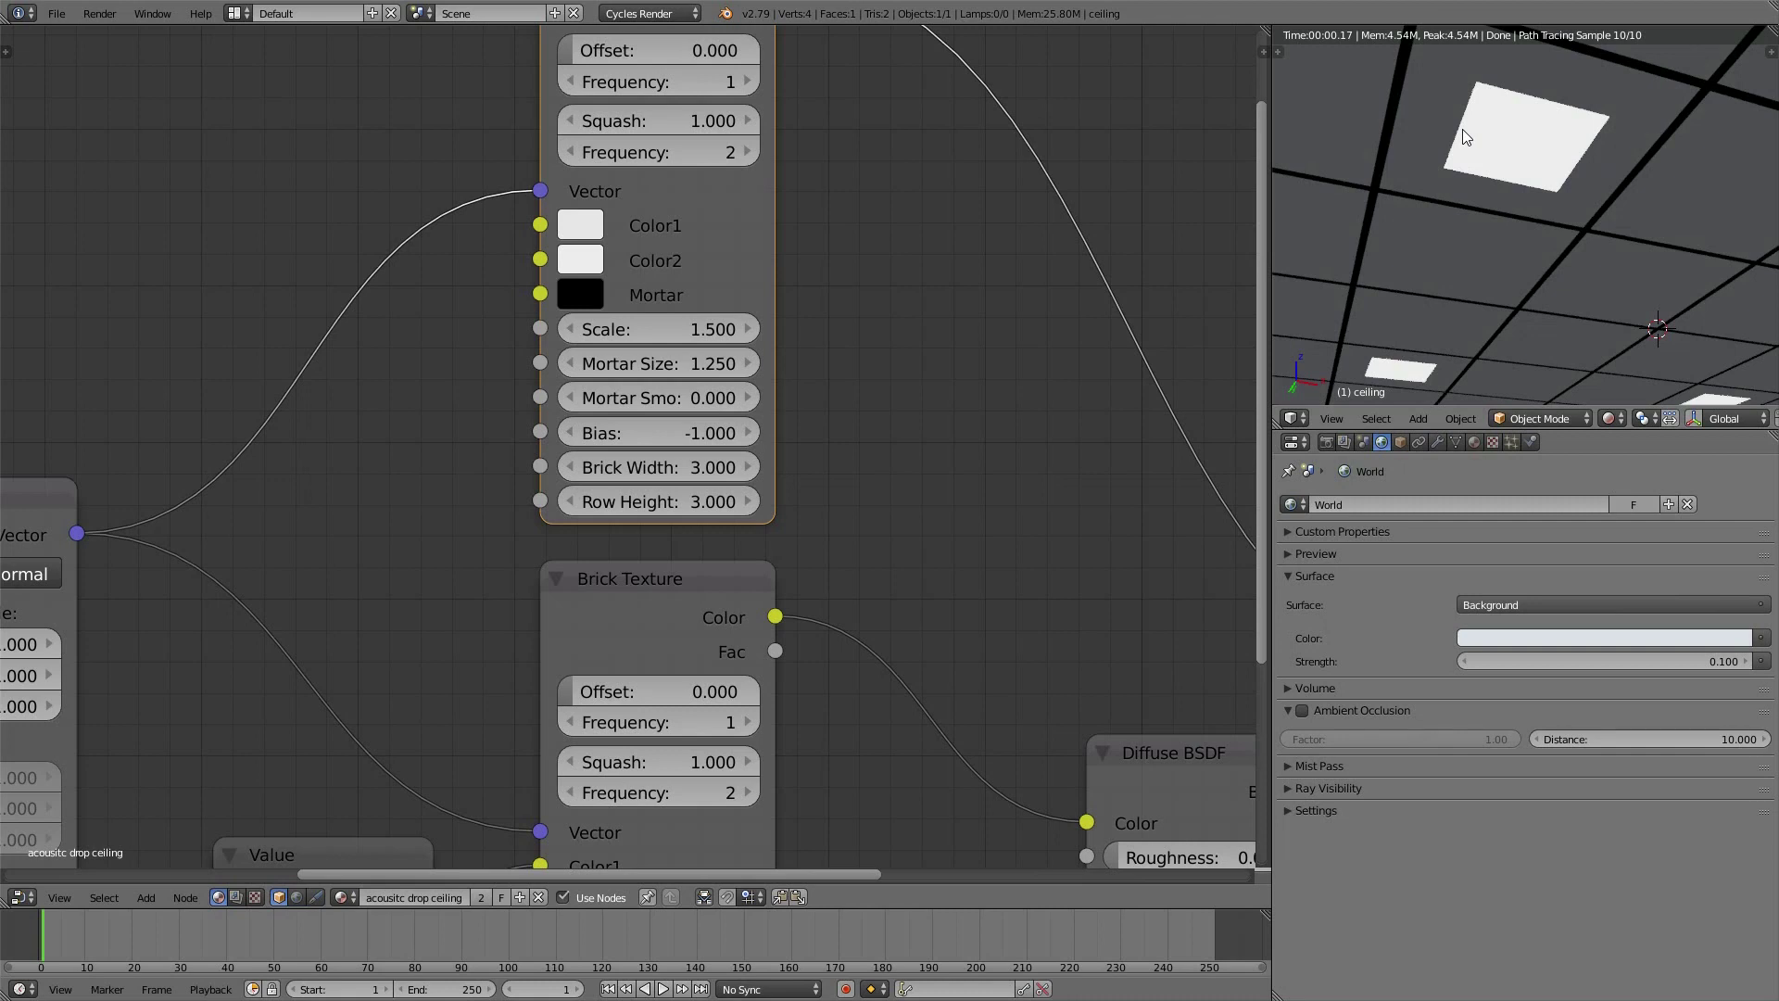
{"action": "scroll", "coordinate": [1467, 137], "scroll_direction": "down", "scroll_amount": 4}
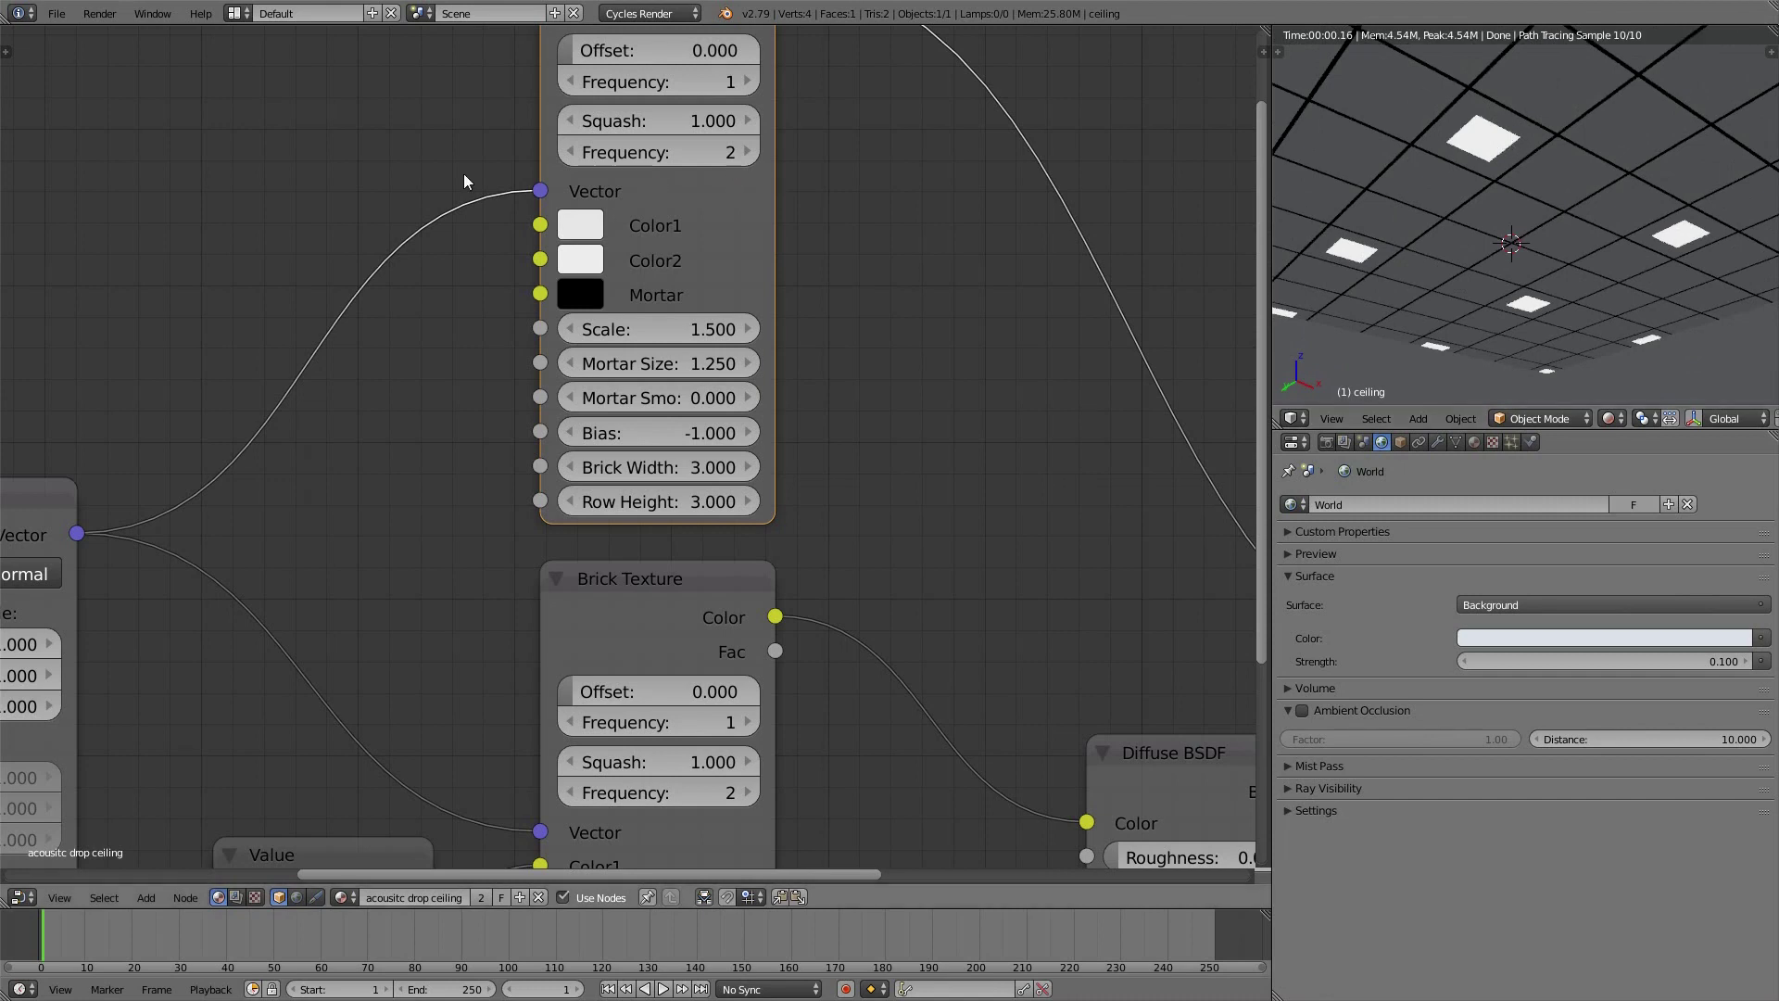
Select the Diffuse BSDF, Emission, Mix Shader and Material Output nodes and move them right
{"action": "scroll", "coordinate": [464, 174], "scroll_direction": "down", "scroll_amount": 3}
{"action": "scroll", "coordinate": [908, 465], "scroll_direction": "up", "scroll_amount": 4}
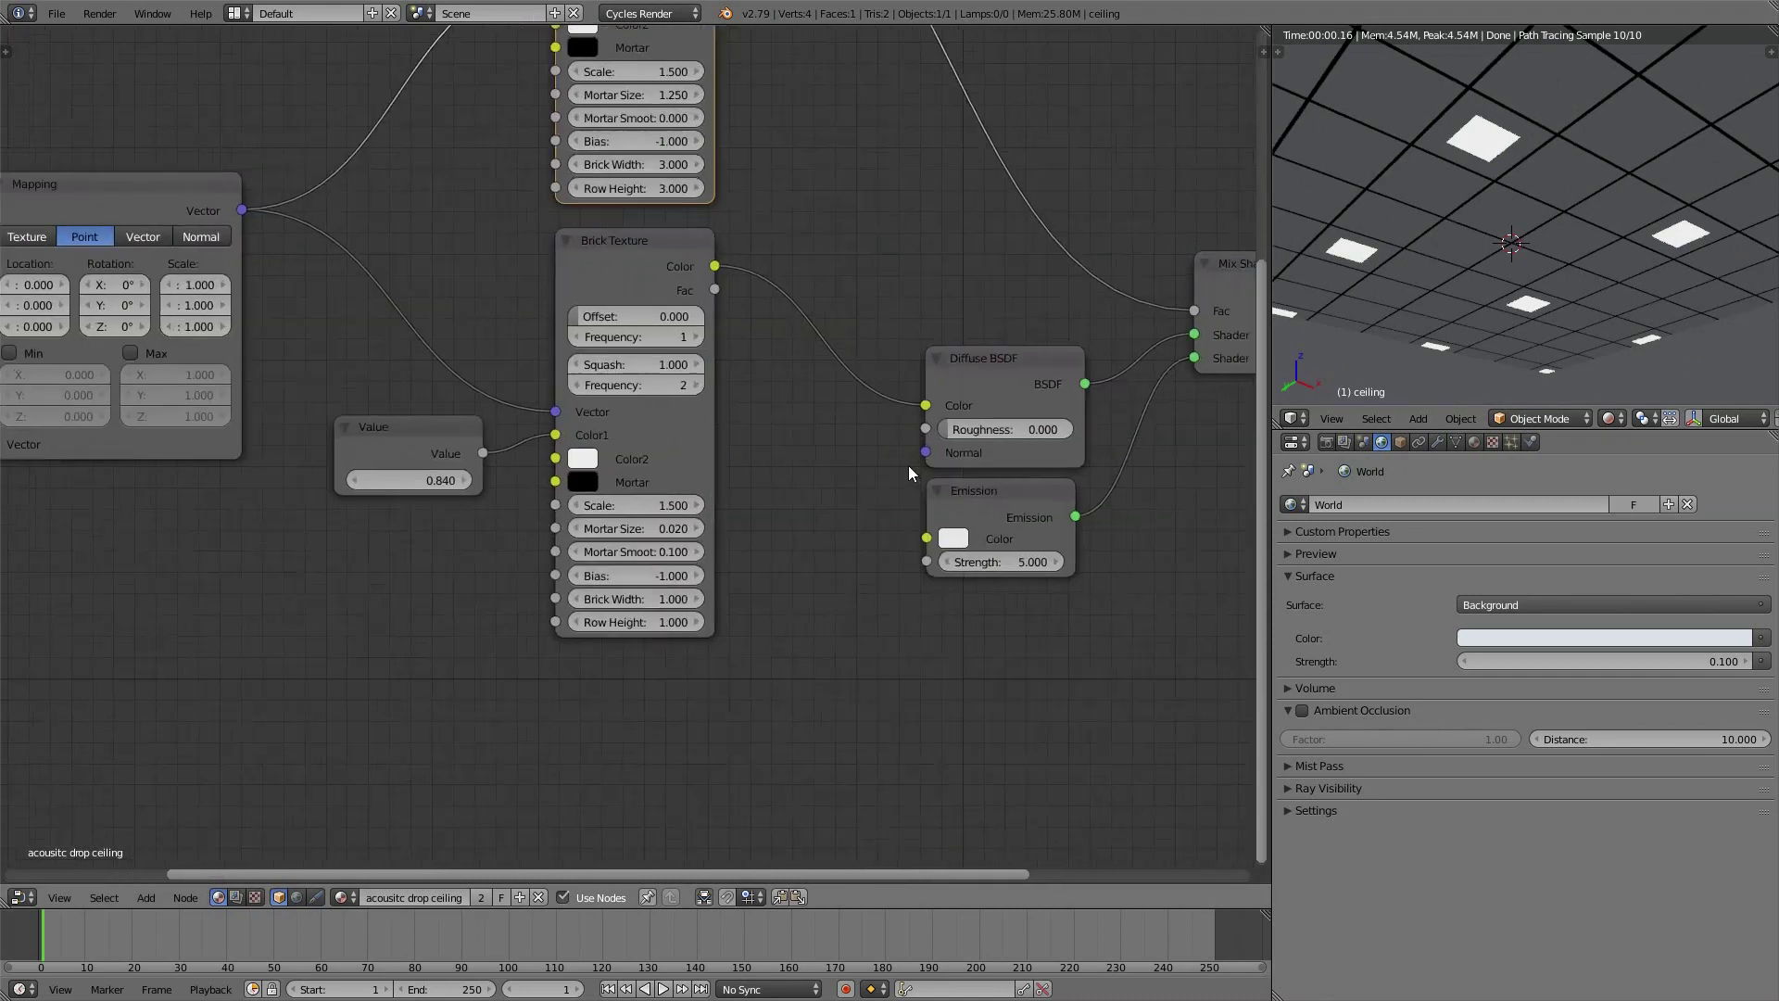
{"action": "left_click_drag", "start_coordinate": [941, 444], "coordinate": [847, 449]}
{"action": "scroll", "coordinate": [848, 448], "scroll_direction": "down", "scroll_amount": 3}
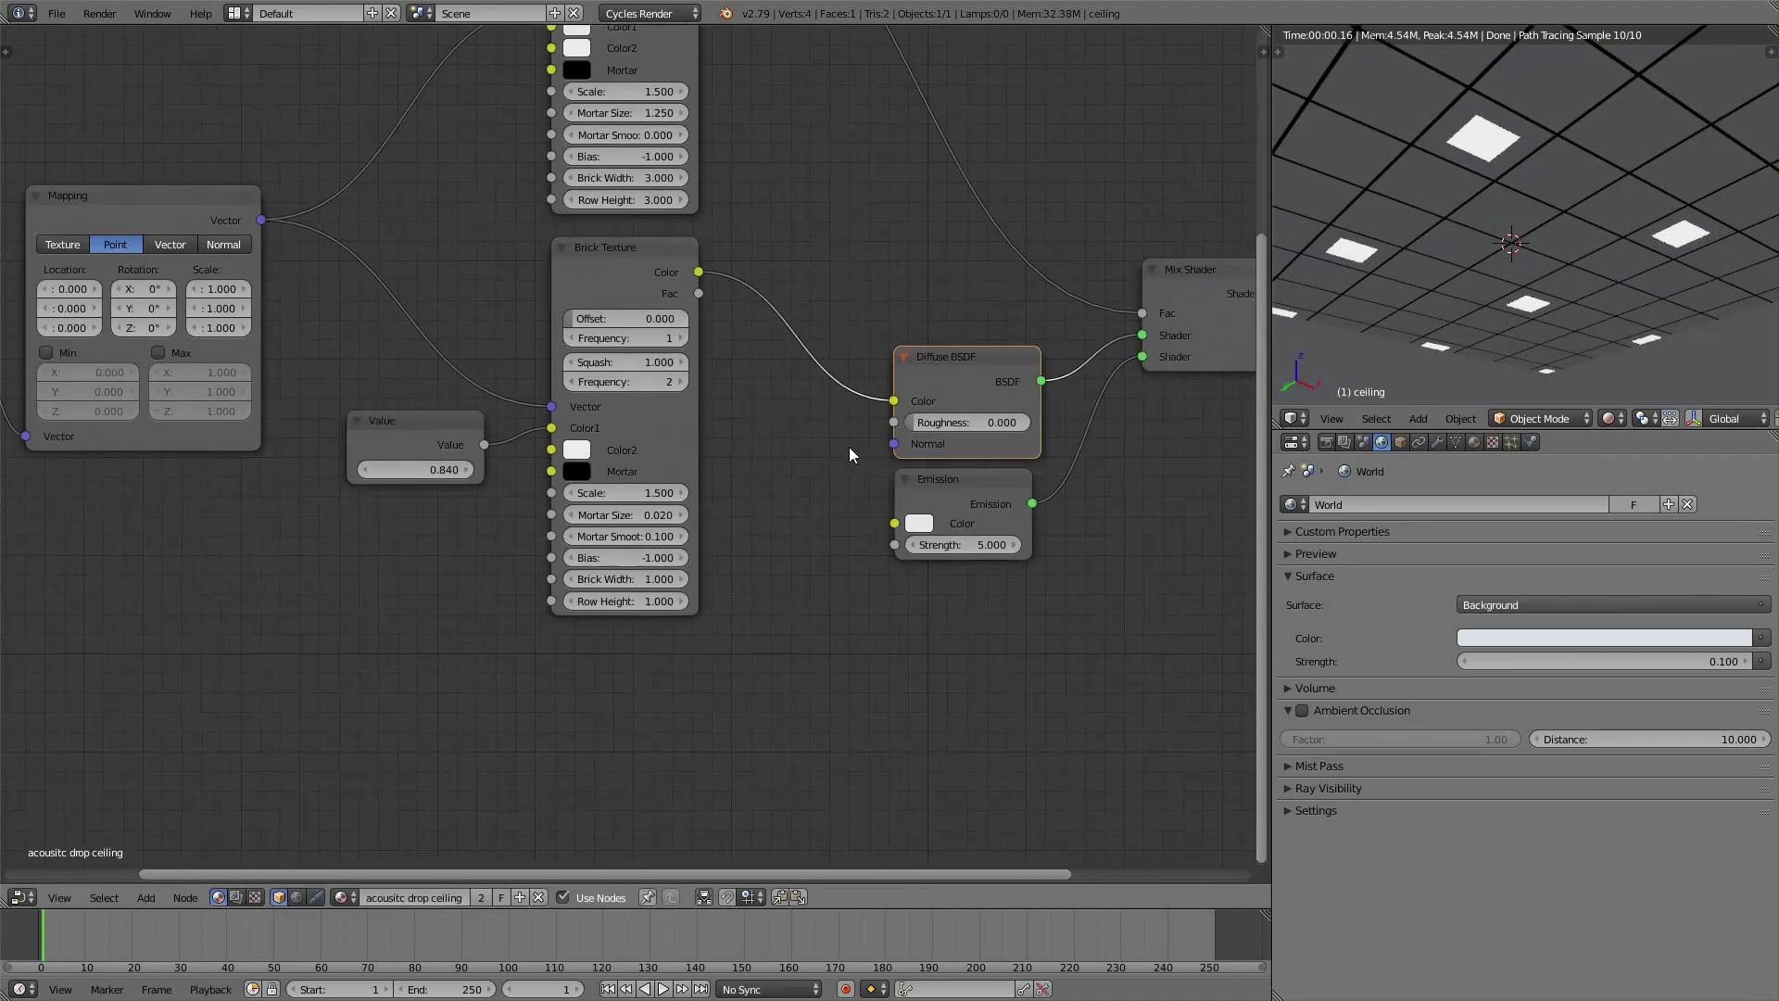
{"action": "middle_click_drag", "start_coordinate": [848, 447], "coordinate": [907, 389], "text": "ctrl"}
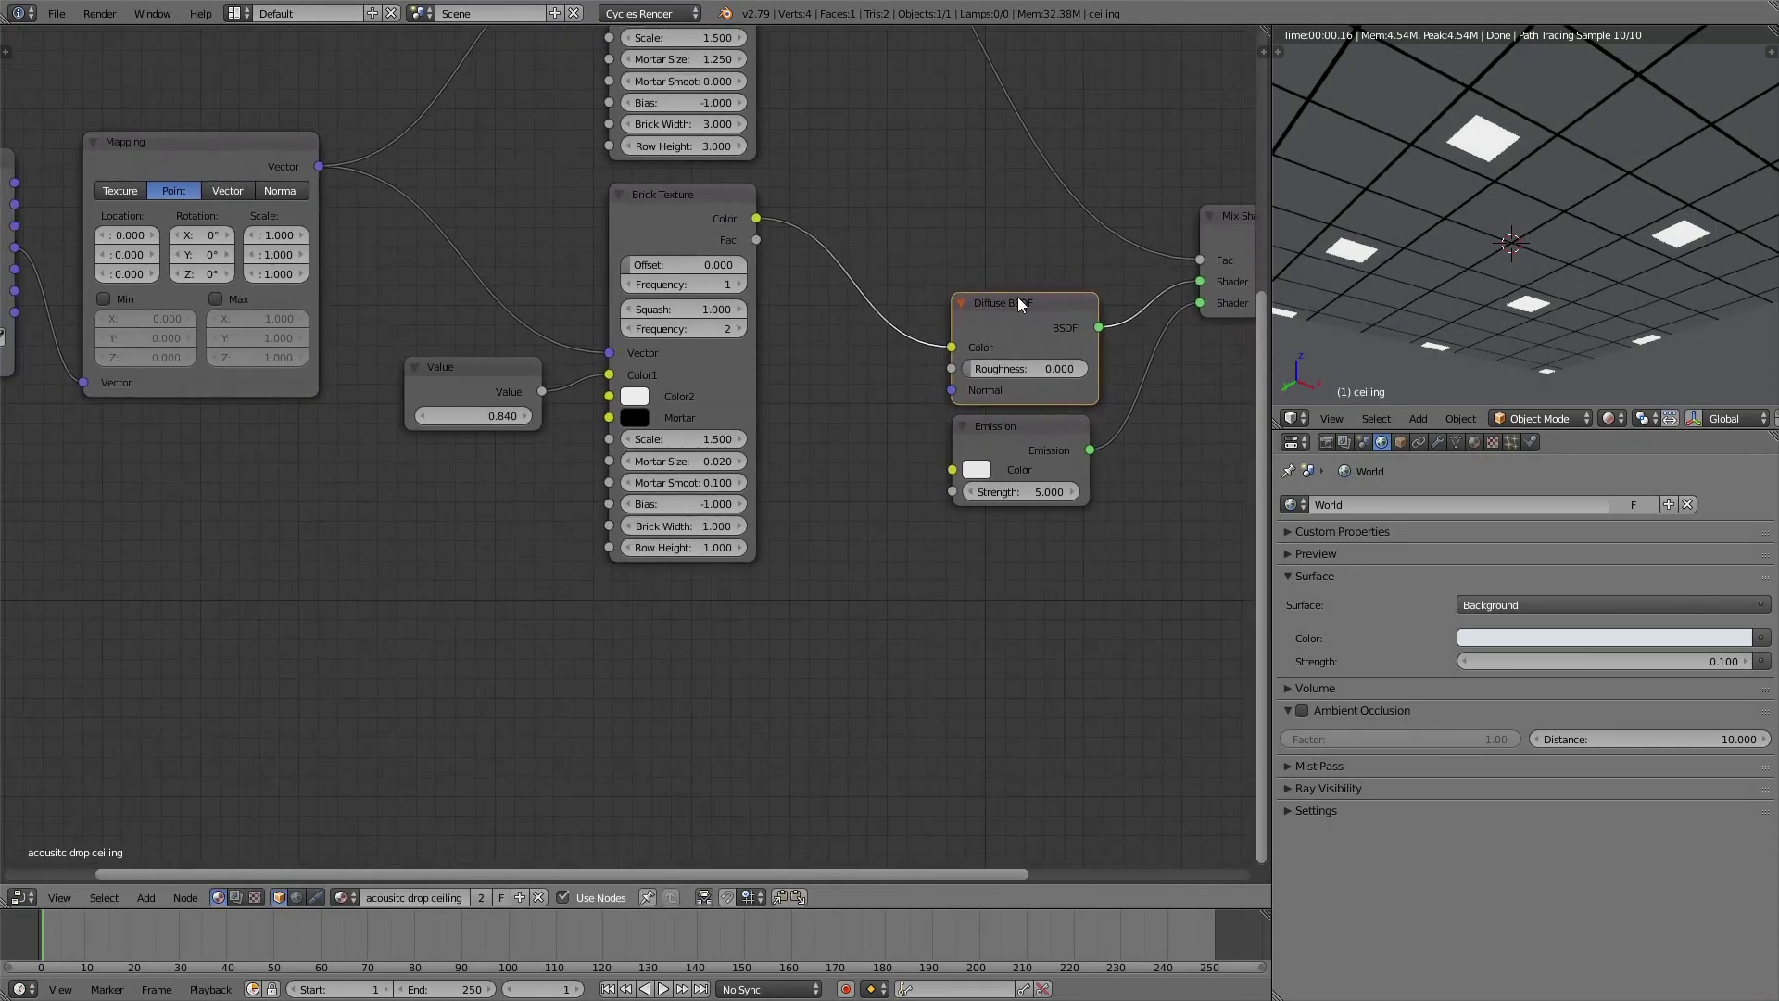
{"action": "middle_click_drag", "start_coordinate": [1017, 296], "coordinate": [524, 328]}
{"action": "left_click", "coordinate": [537, 454], "text": "shift"}
{"action": "left_click", "coordinate": [788, 246], "text": "shift"}
{"action": "left_click", "coordinate": [975, 245], "text": "shift"}
{"action": "key", "text": "g"}
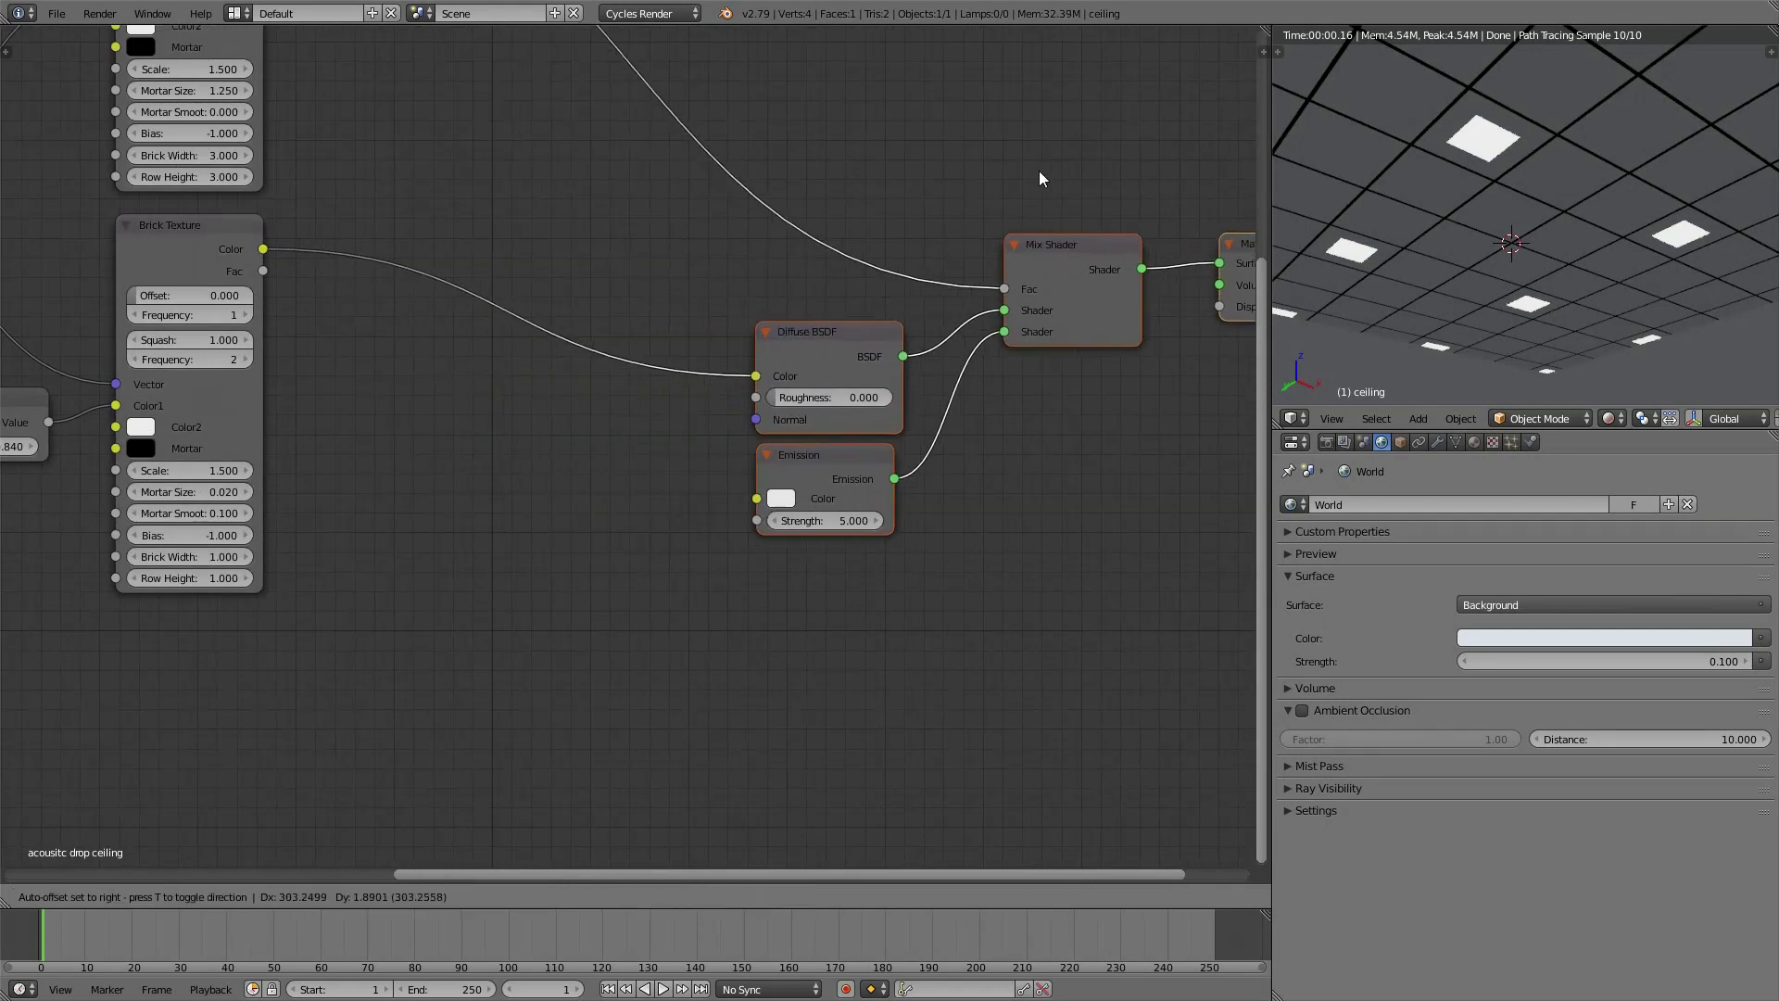
{"action": "left_click", "coordinate": [1070, 184]}
{"action": "middle_click_drag", "start_coordinate": [528, 608], "coordinate": [907, 482]}
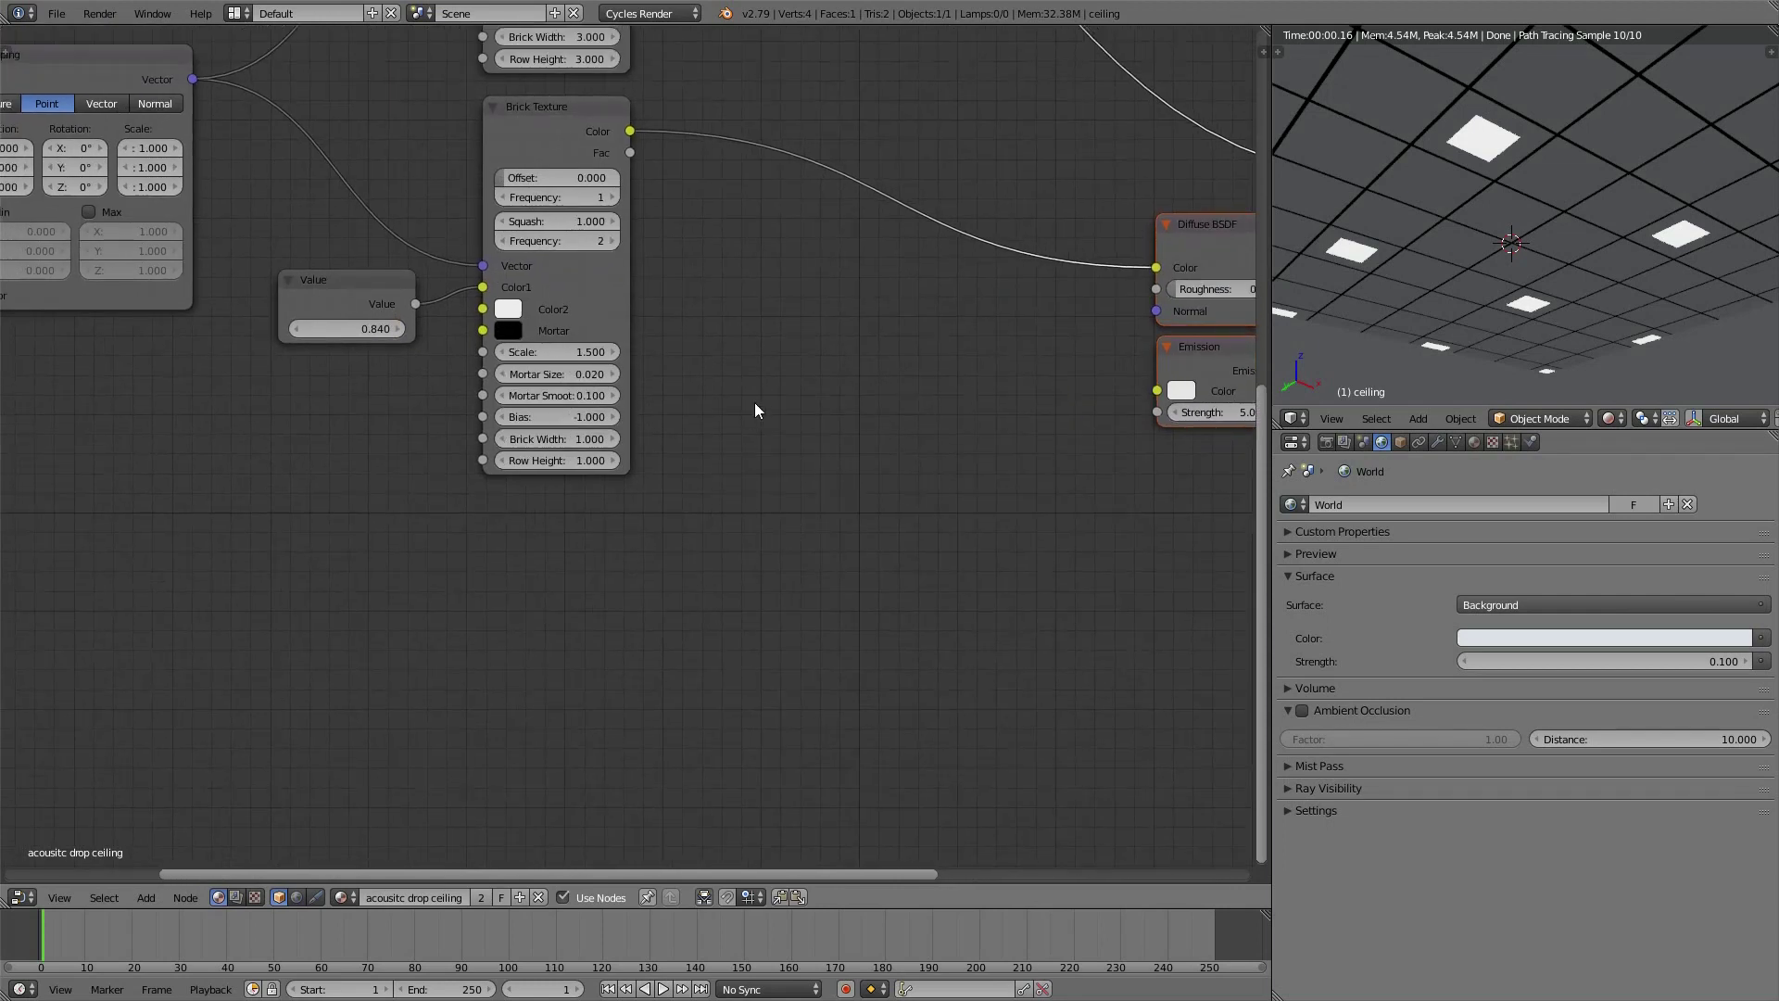
Add a Musgrave Texture beside the brick texture and link its Color to the Diffuse BSDF Normal
{"action": "key", "text": "shift+a"}
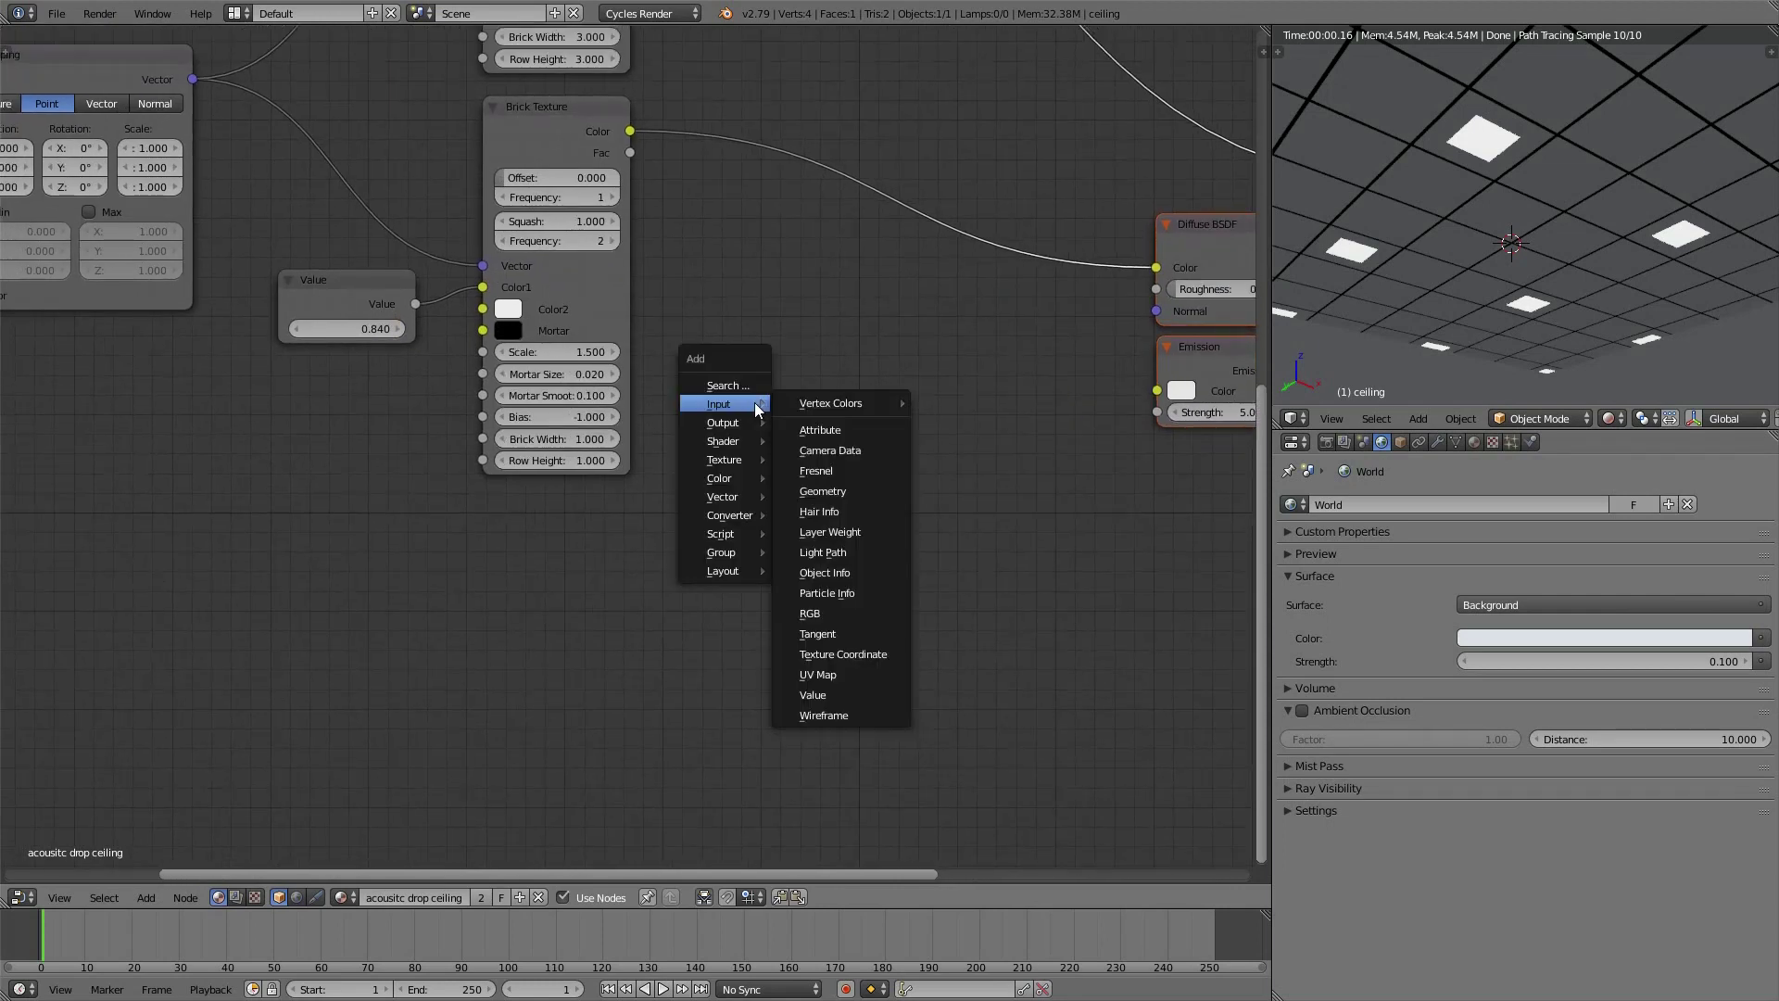
{"action": "mouse_move", "coordinate": [738, 459]}
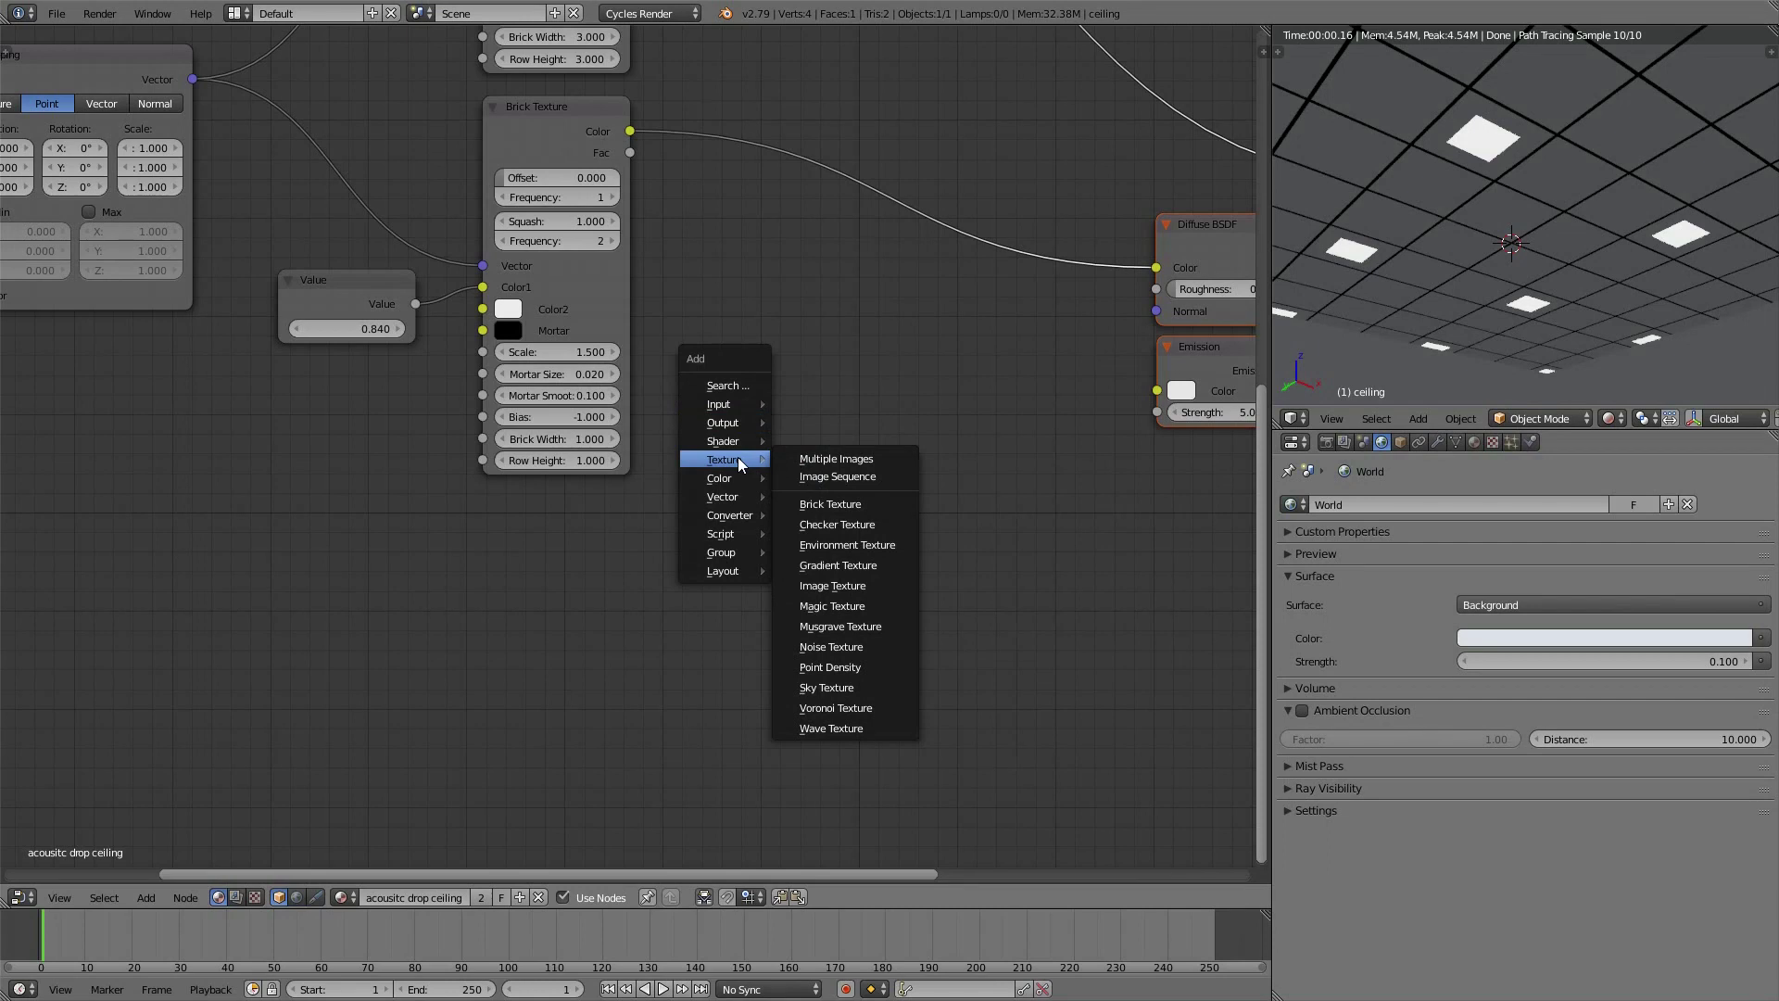
{"action": "left_click", "coordinate": [826, 627]}
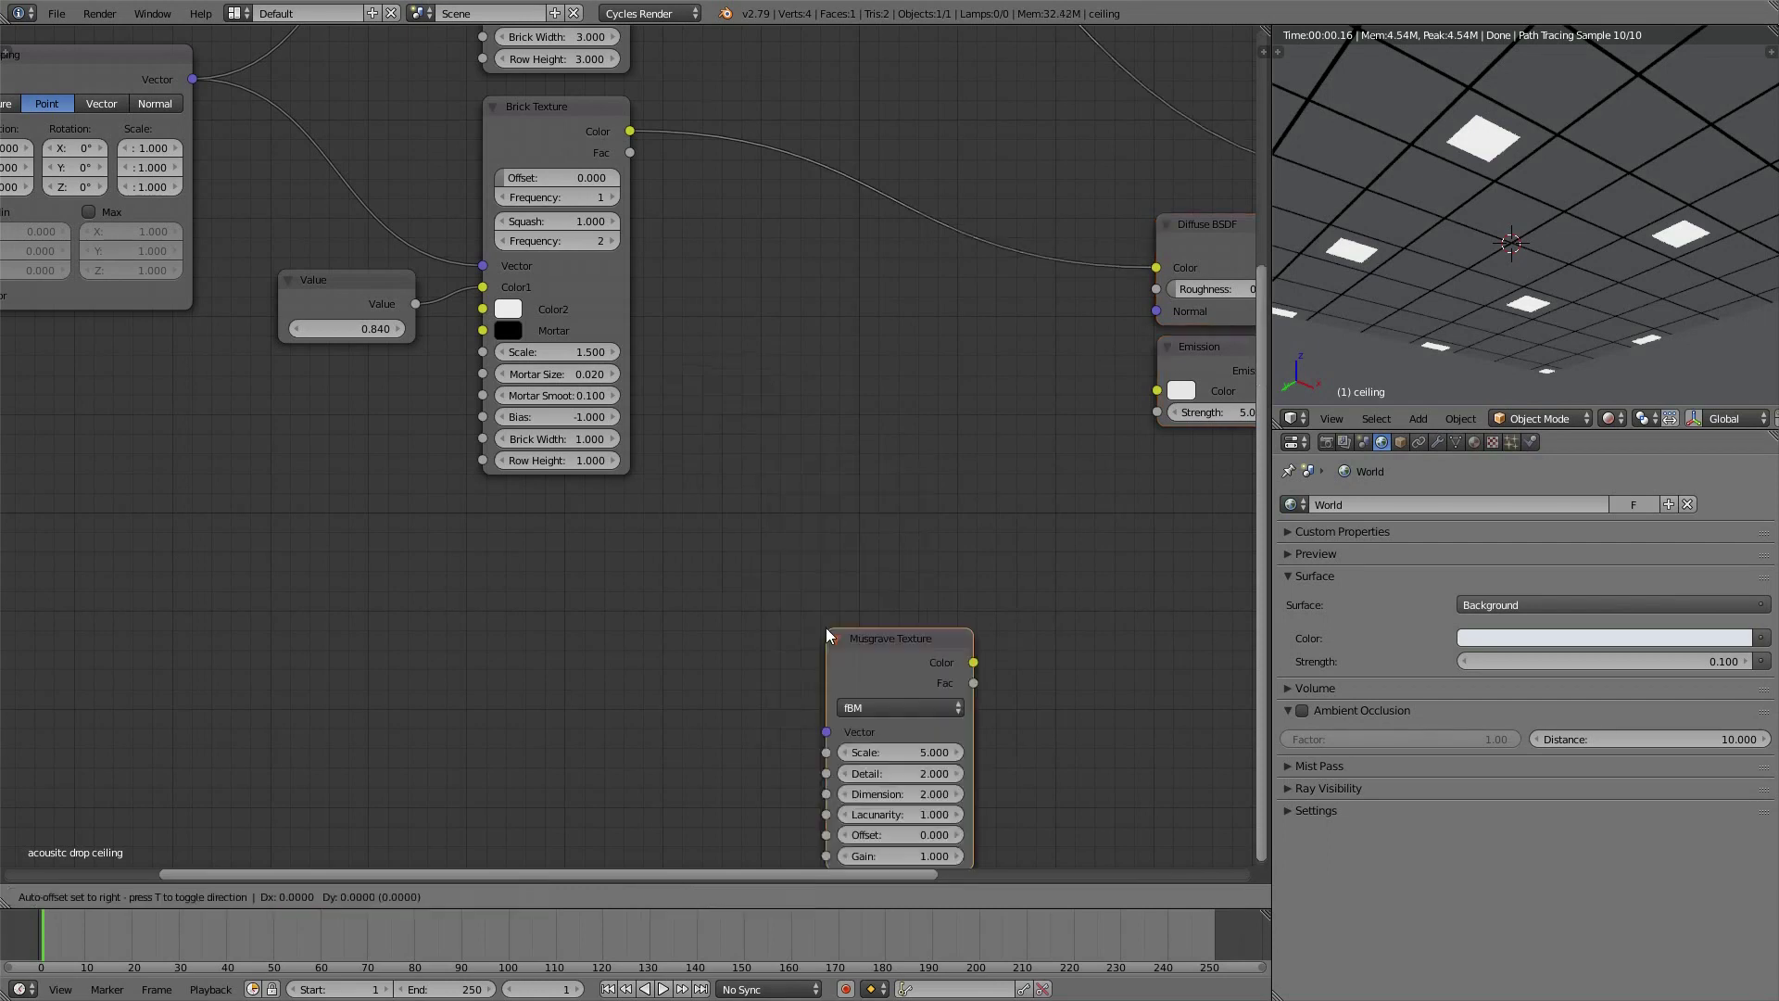
{"action": "left_click", "coordinate": [819, 319]}
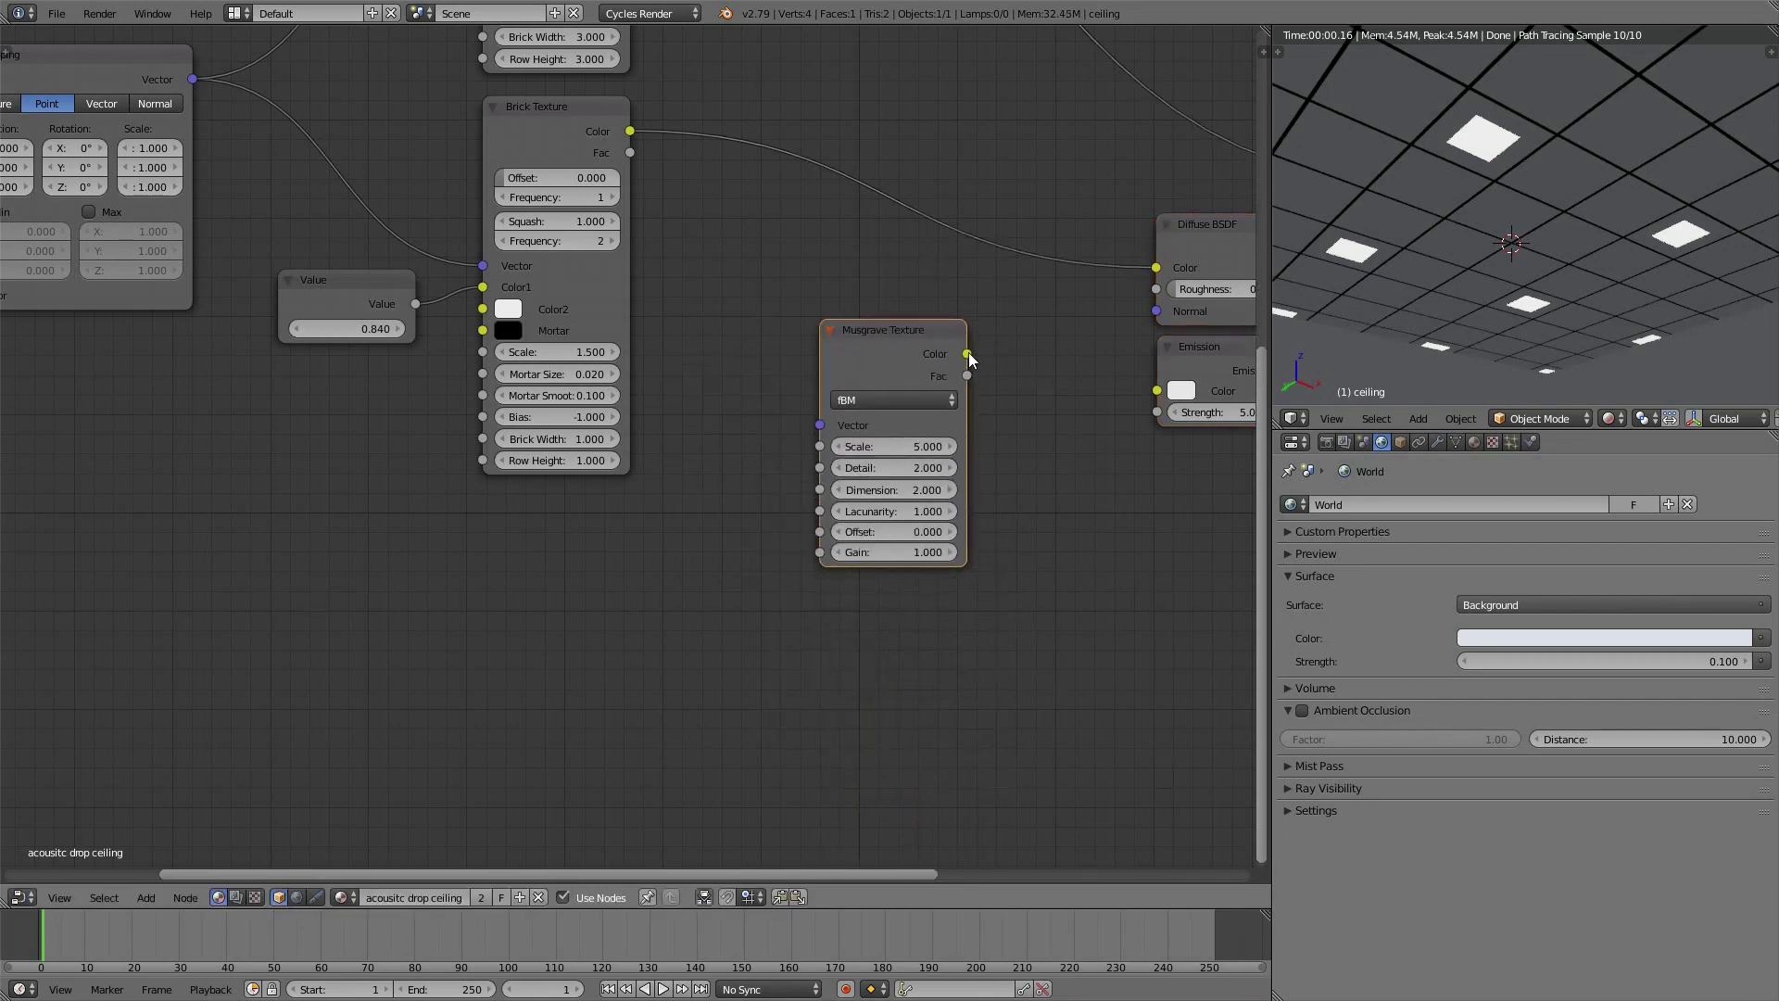
{"action": "left_click_drag", "start_coordinate": [967, 354], "coordinate": [1156, 312]}
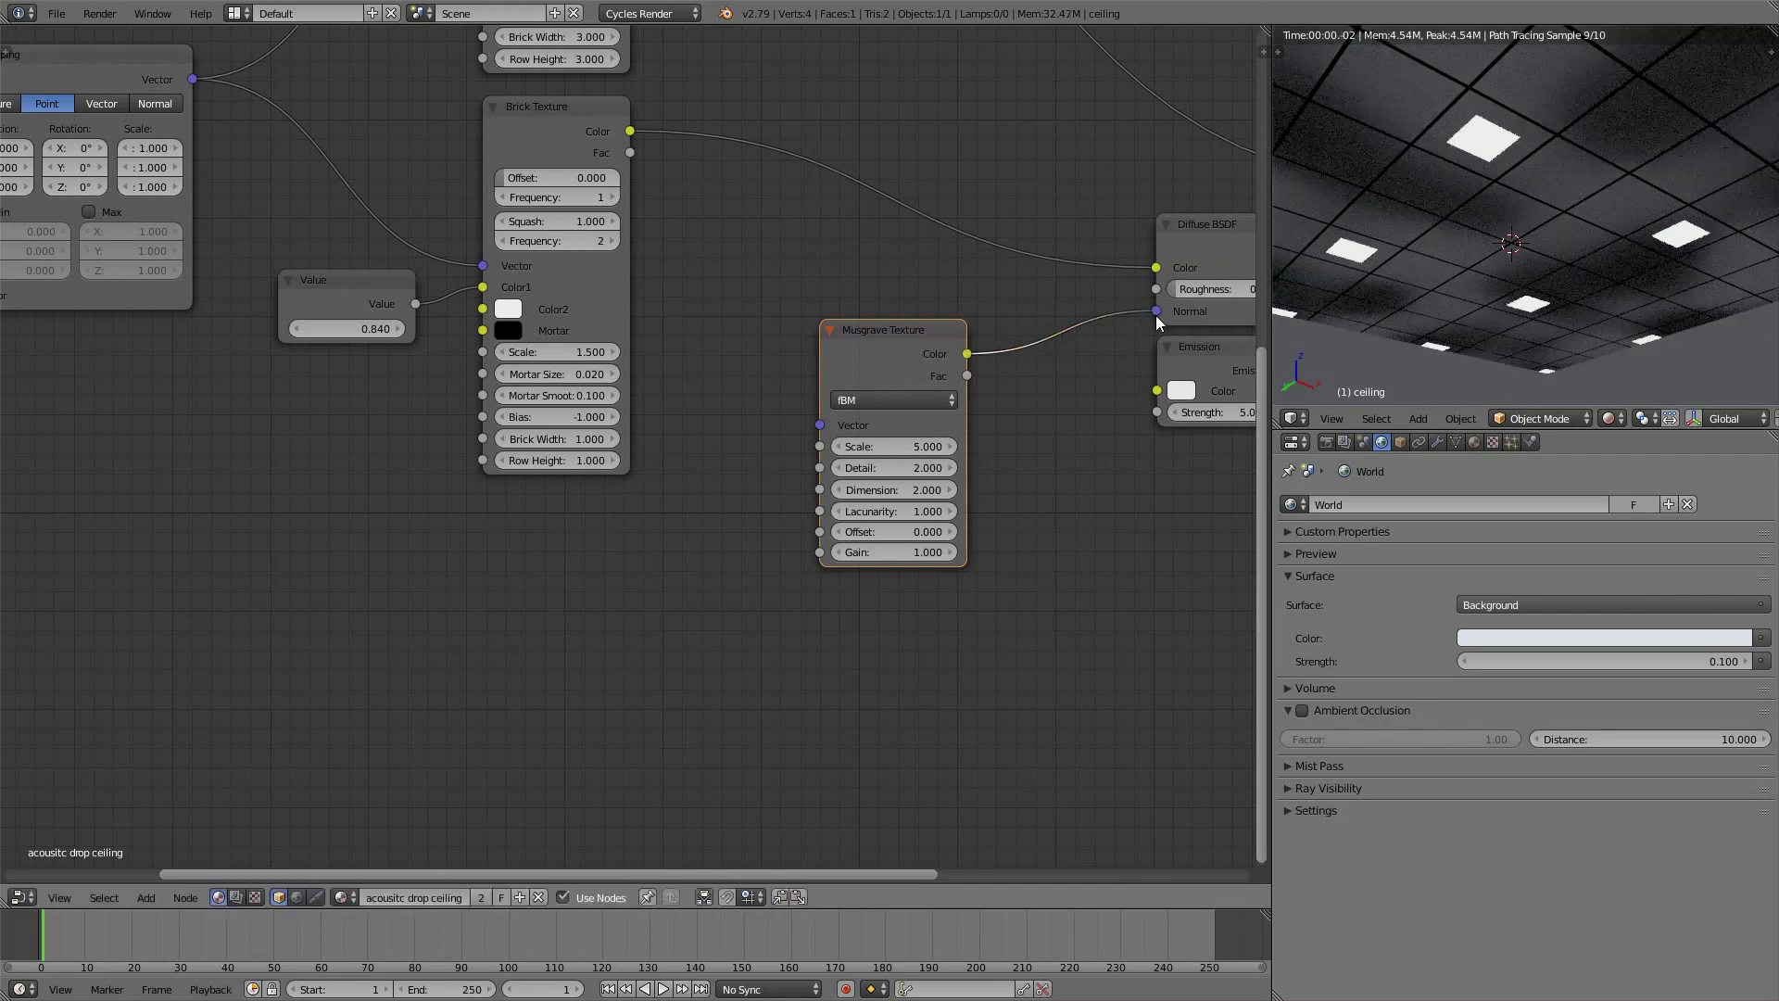
Drop a Bump node onto that link and place it with the Musgrave below the brick texture
{"action": "key", "text": "shift+a"}
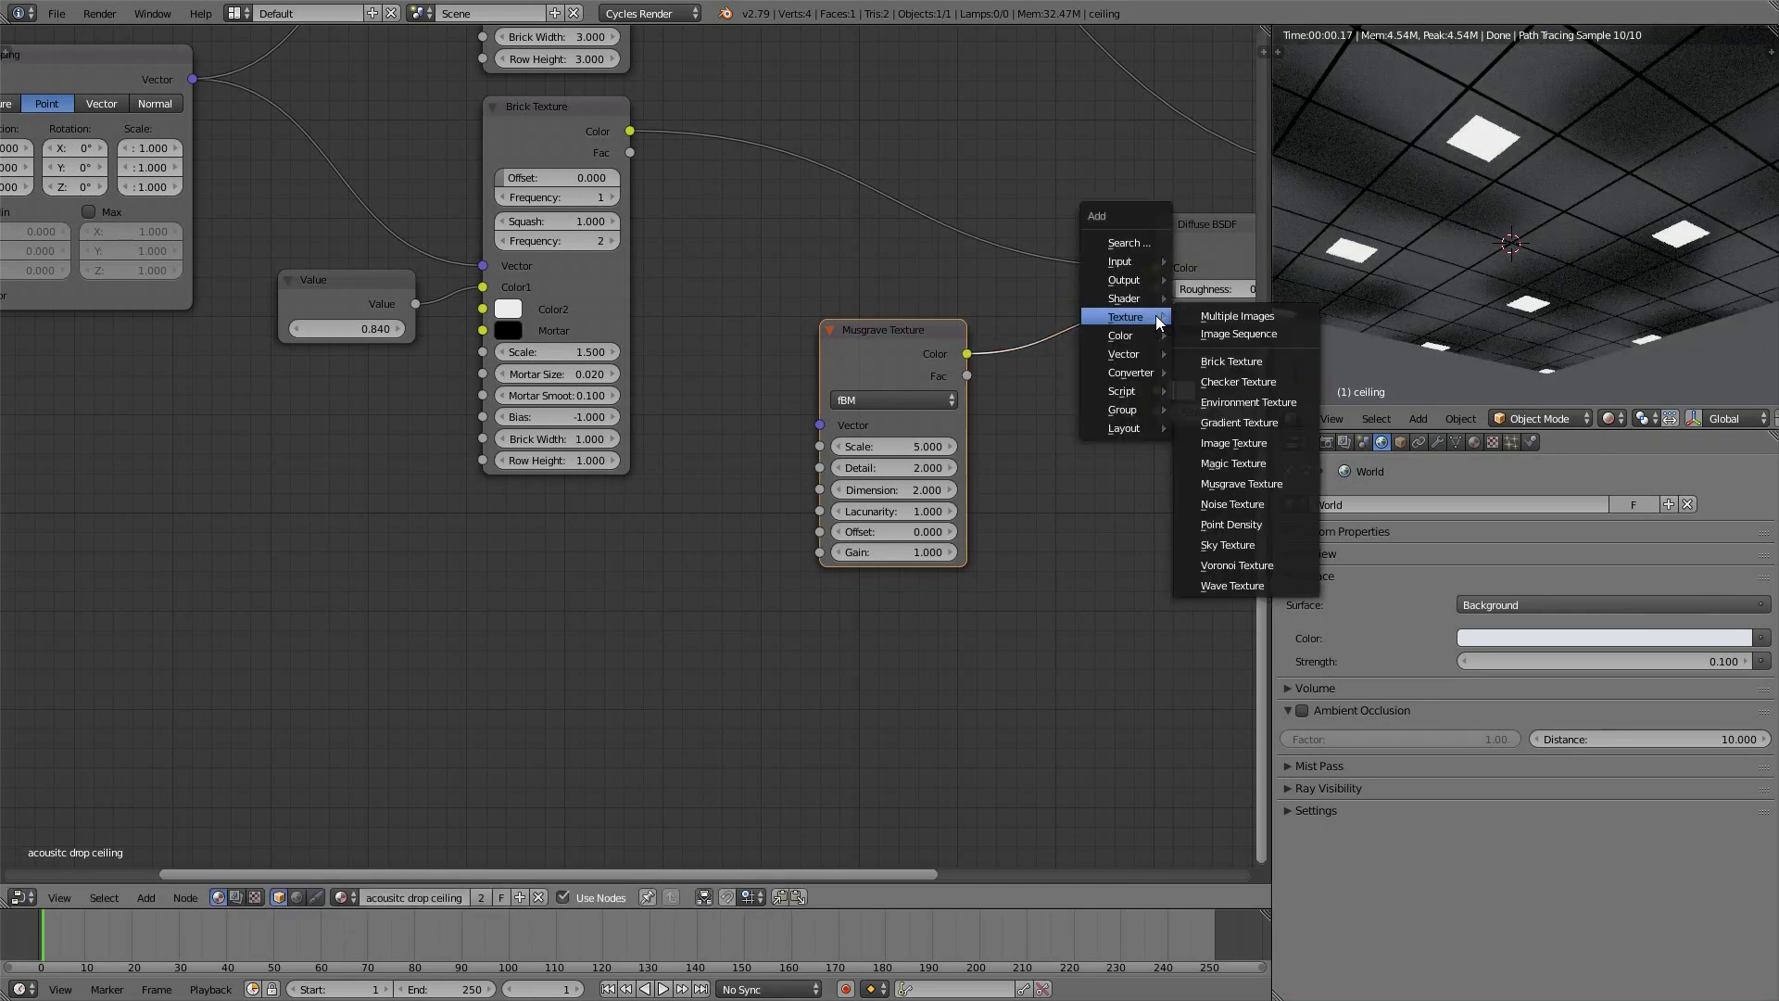
{"action": "mouse_move", "coordinate": [1130, 362]}
{"action": "left_click", "coordinate": [1205, 353]}
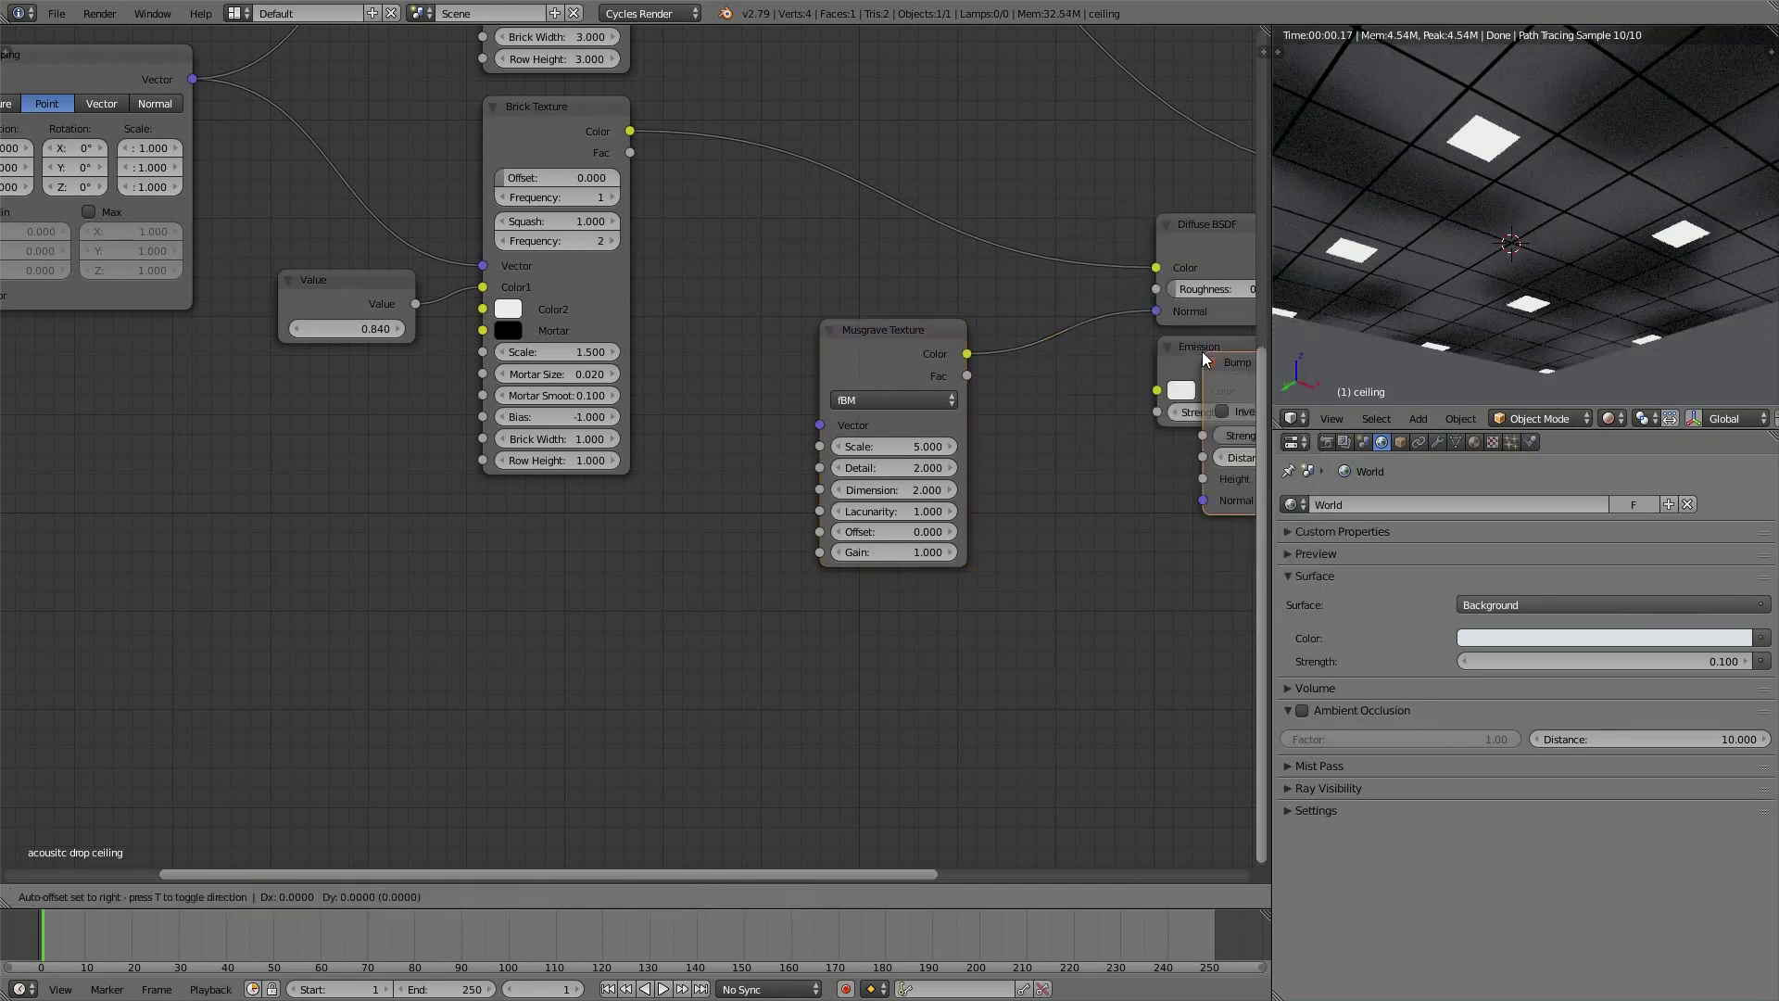
{"action": "left_click", "coordinate": [998, 292]}
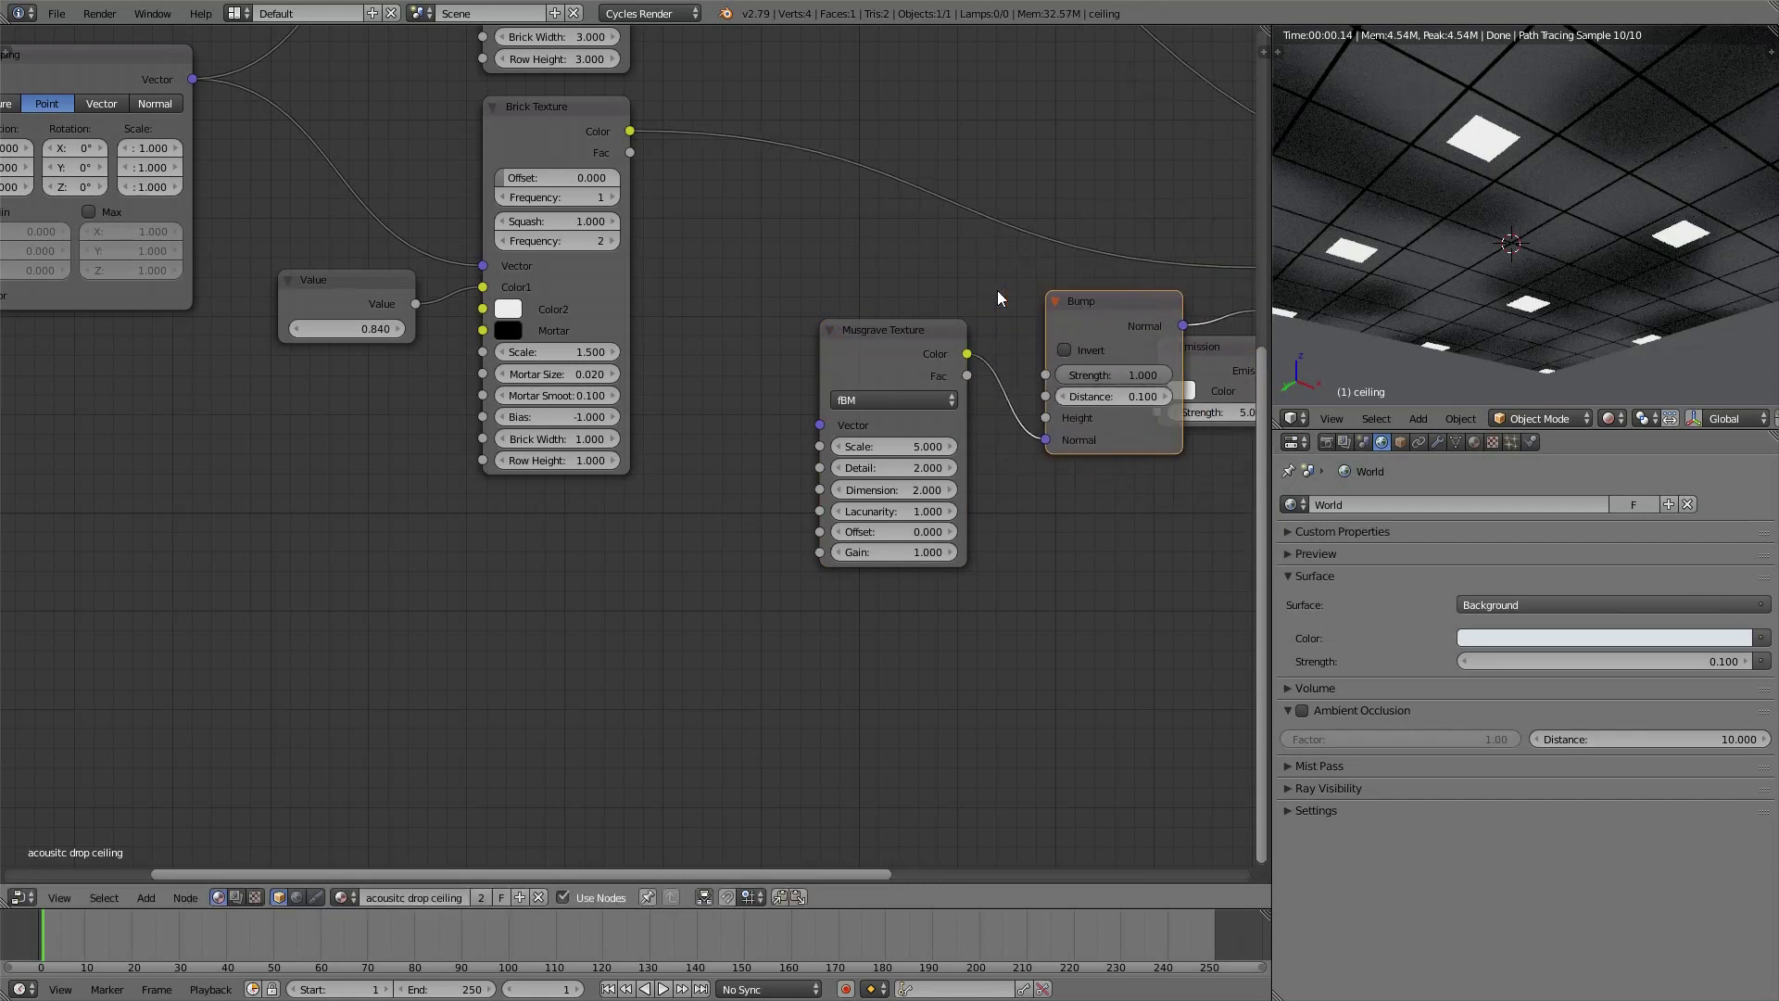
{"action": "left_click", "coordinate": [940, 331], "text": "shift"}
{"action": "key", "text": "g"}
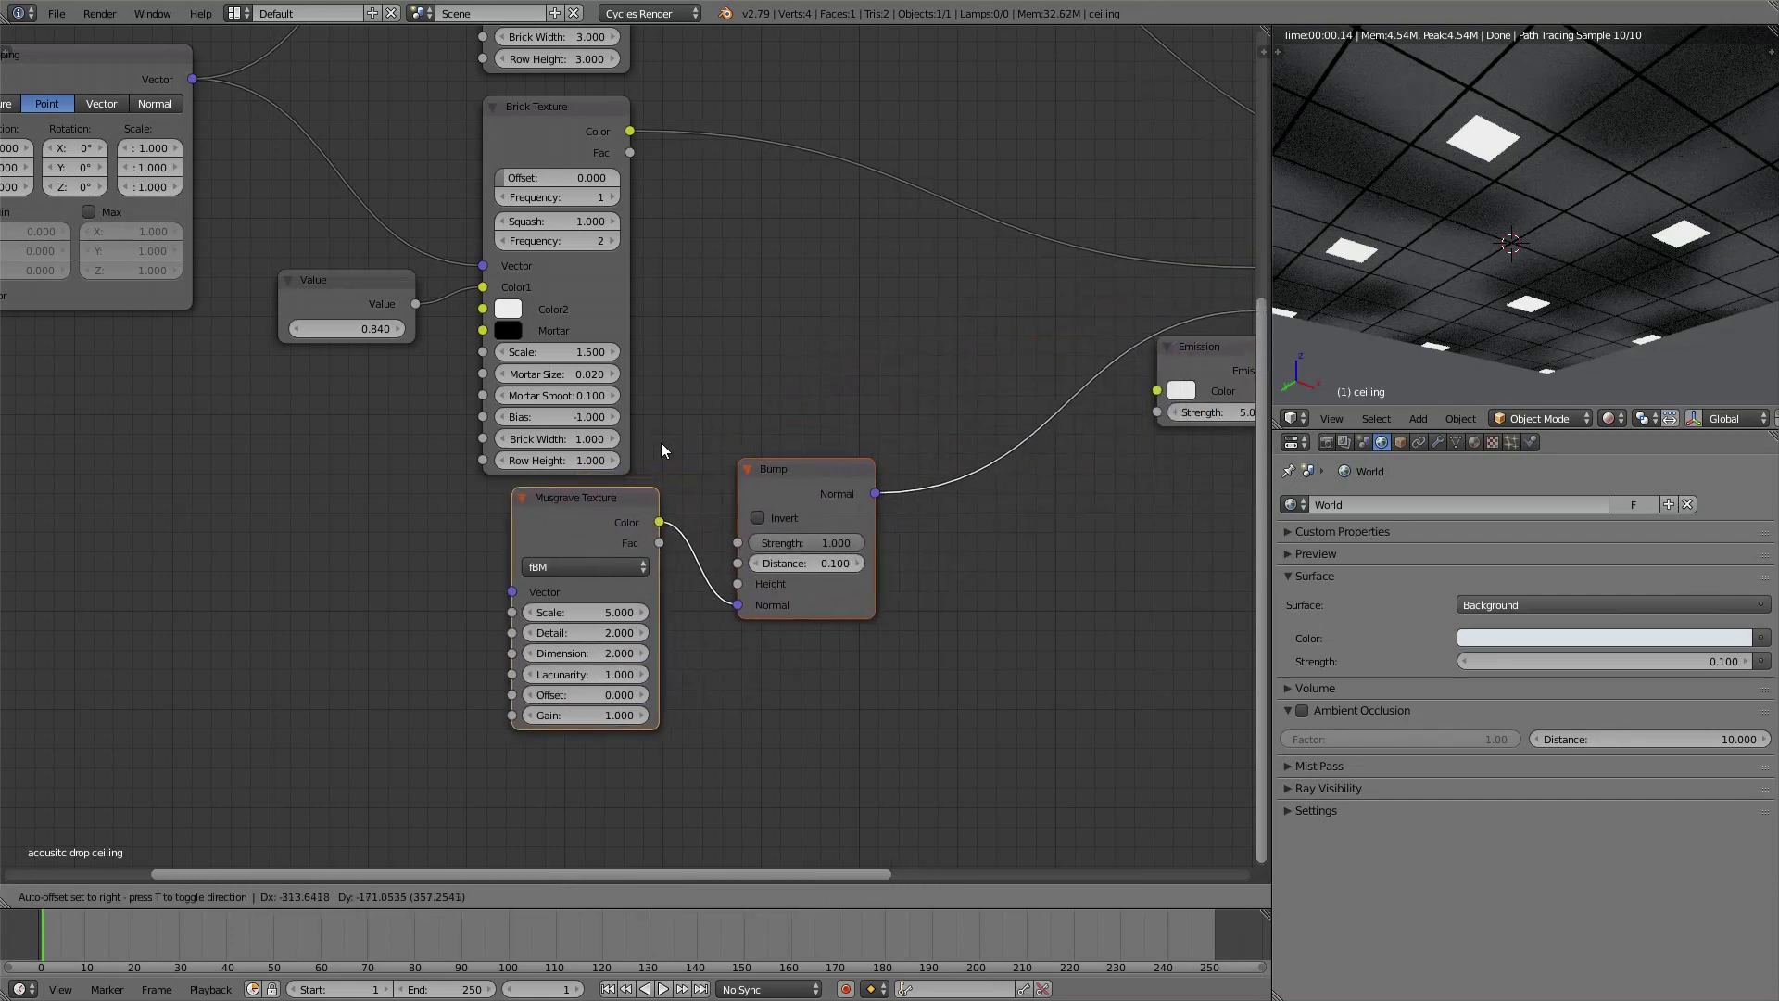
{"action": "left_click", "coordinate": [655, 443]}
Reconnect the Musgrave Color output to the Bump node's Height input
{"action": "scroll", "coordinate": [723, 411], "scroll_direction": "right", "scroll_amount": 8}
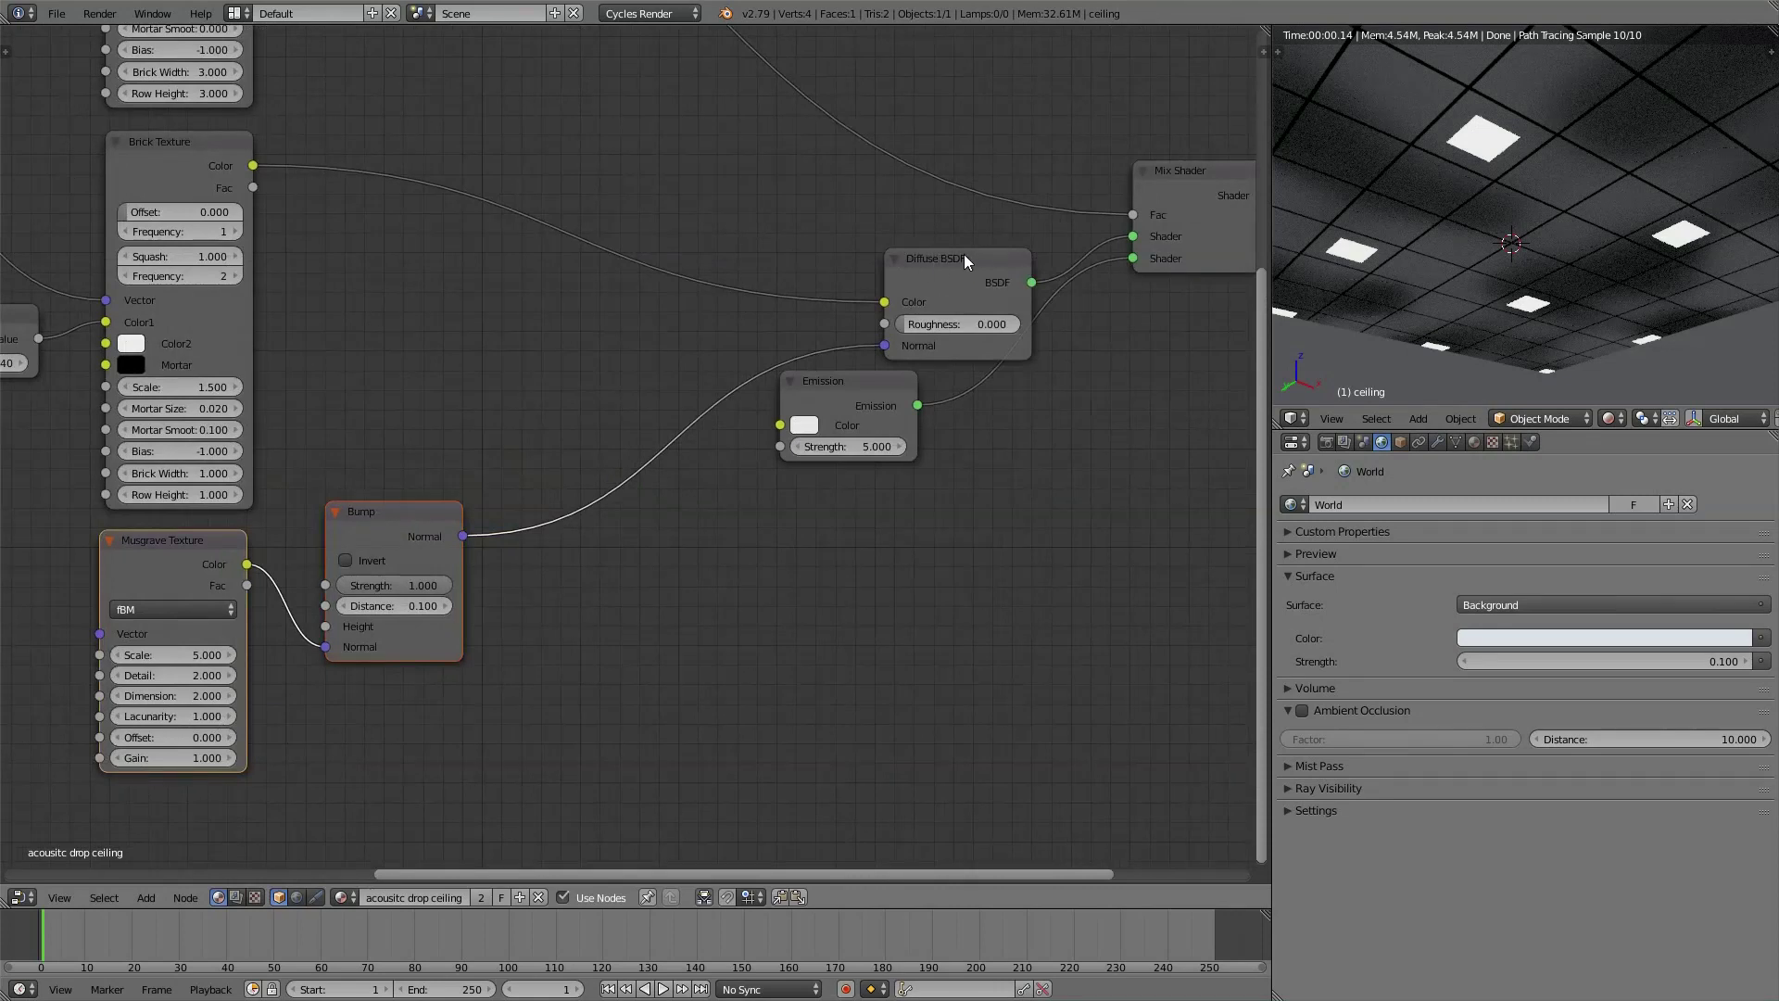
{"action": "left_click_drag", "start_coordinate": [966, 253], "coordinate": [861, 246]}
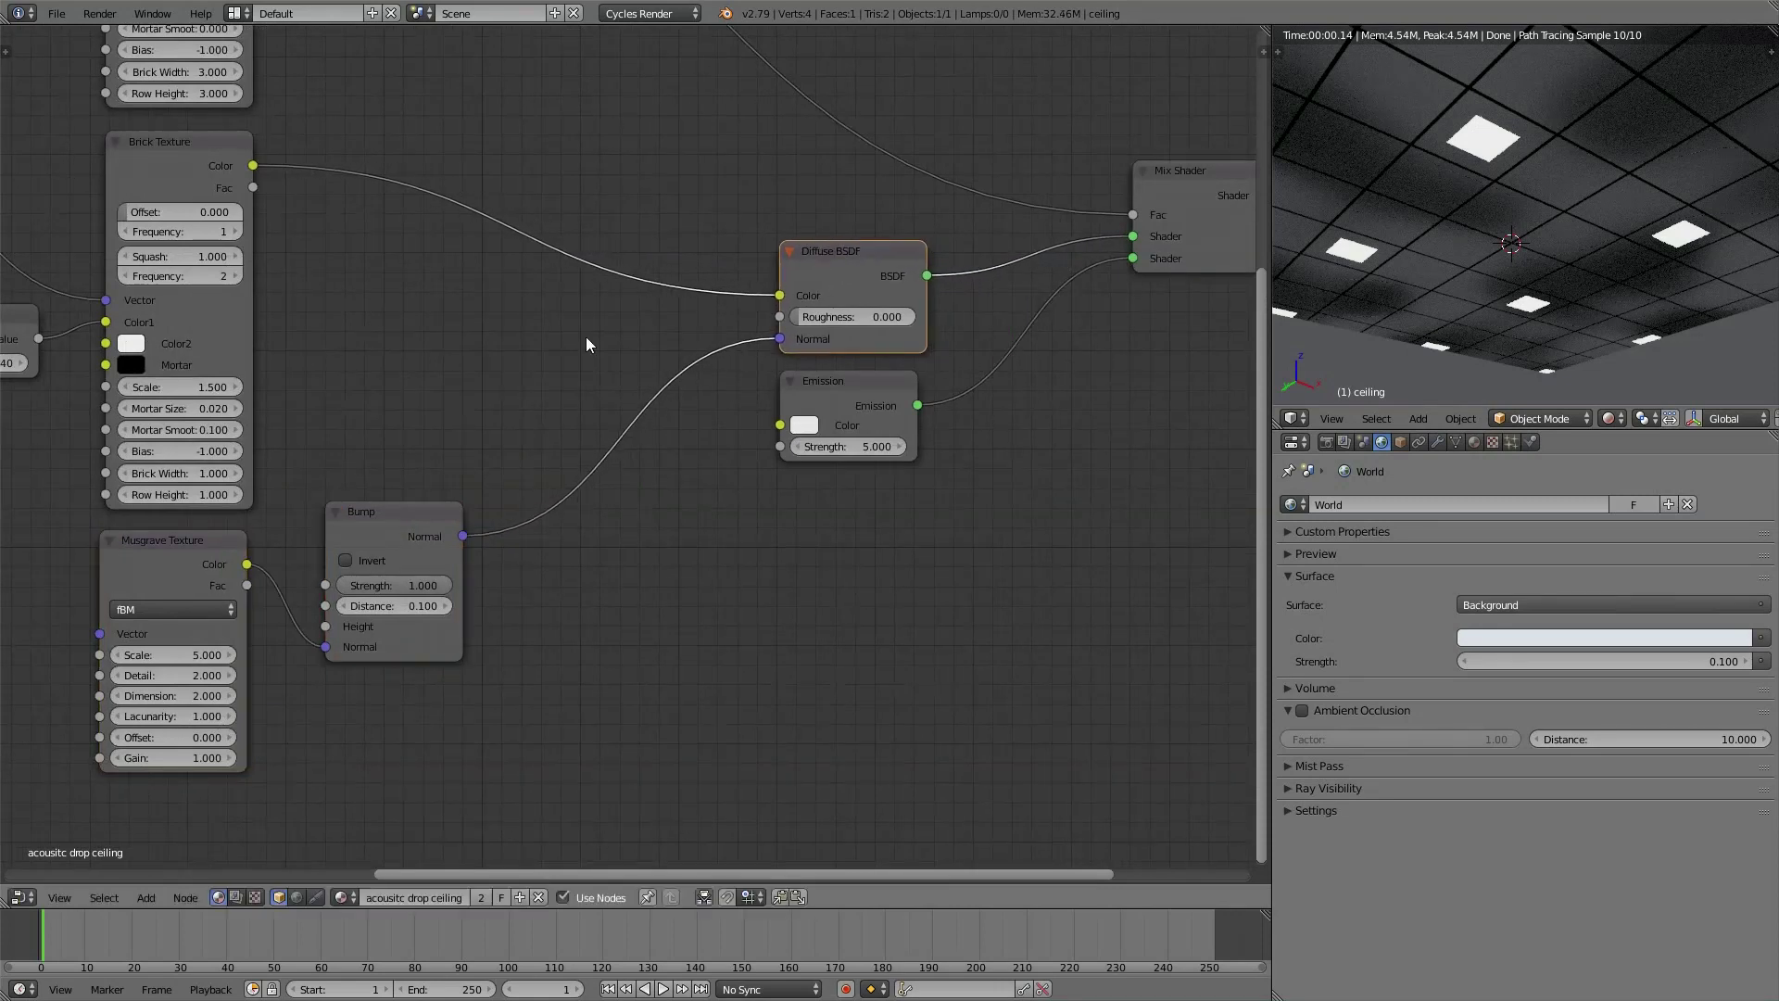
{"action": "middle_click_drag", "start_coordinate": [559, 360], "coordinate": [906, 163]}
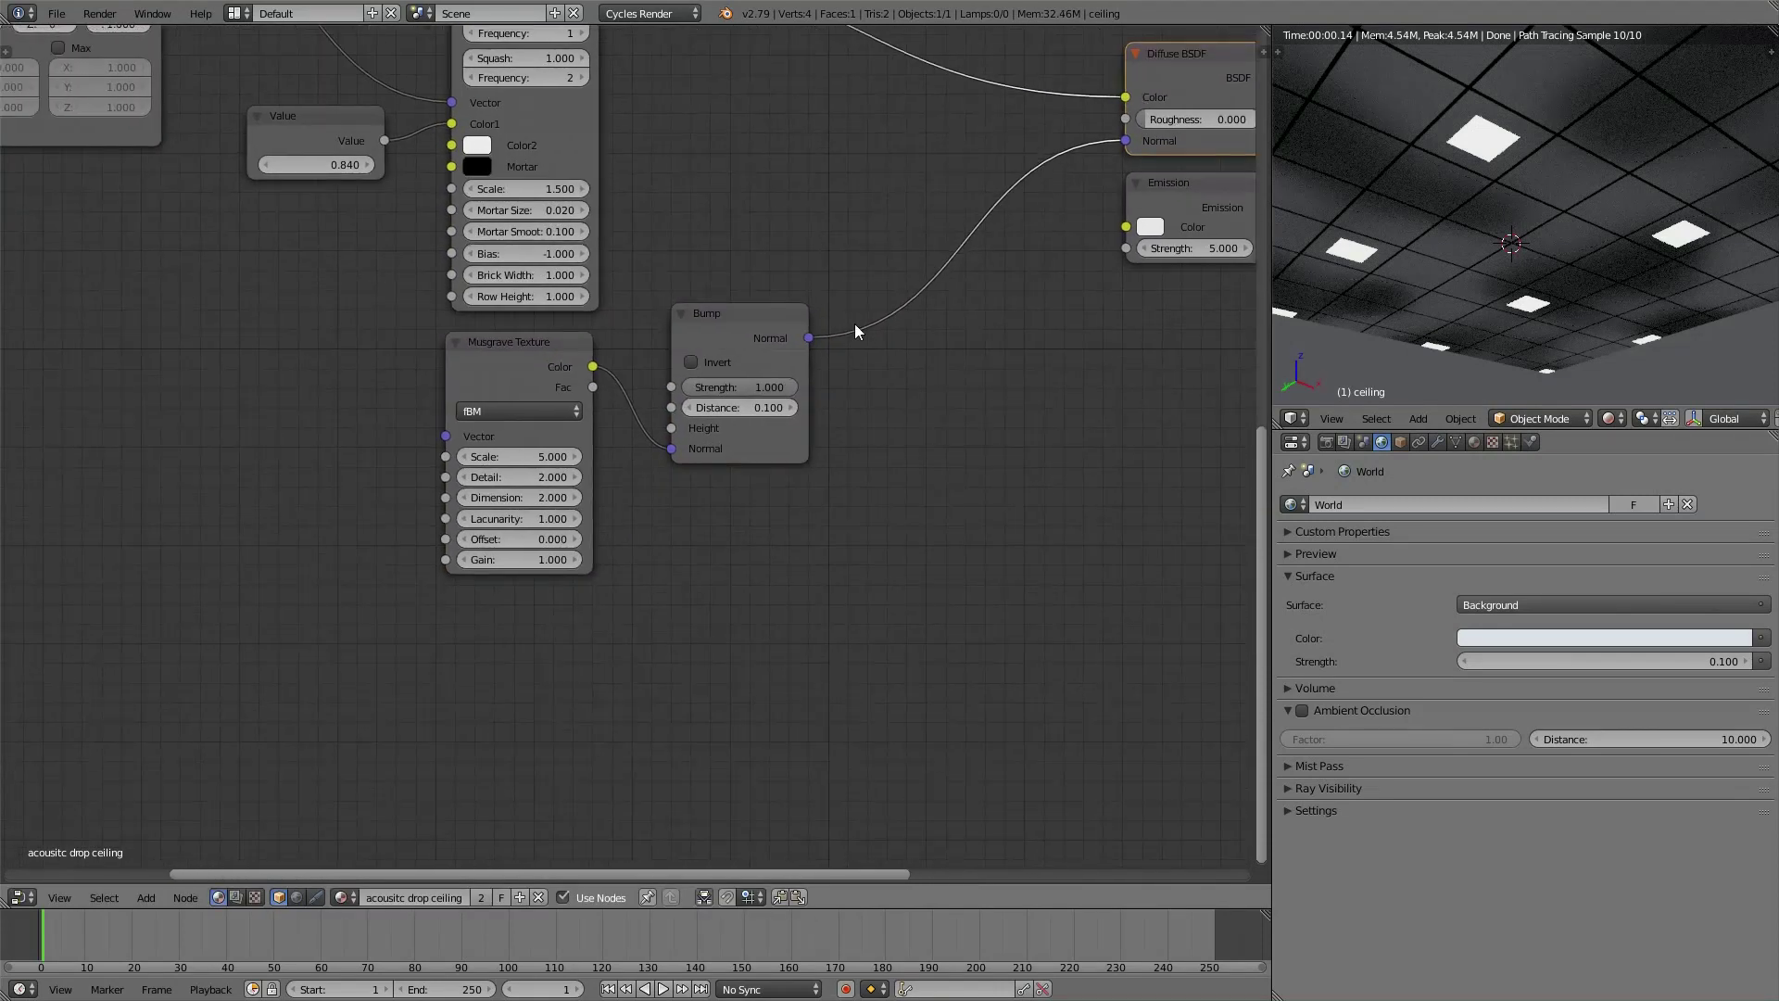
{"action": "scroll", "coordinate": [639, 475], "scroll_direction": "up", "scroll_amount": 4}
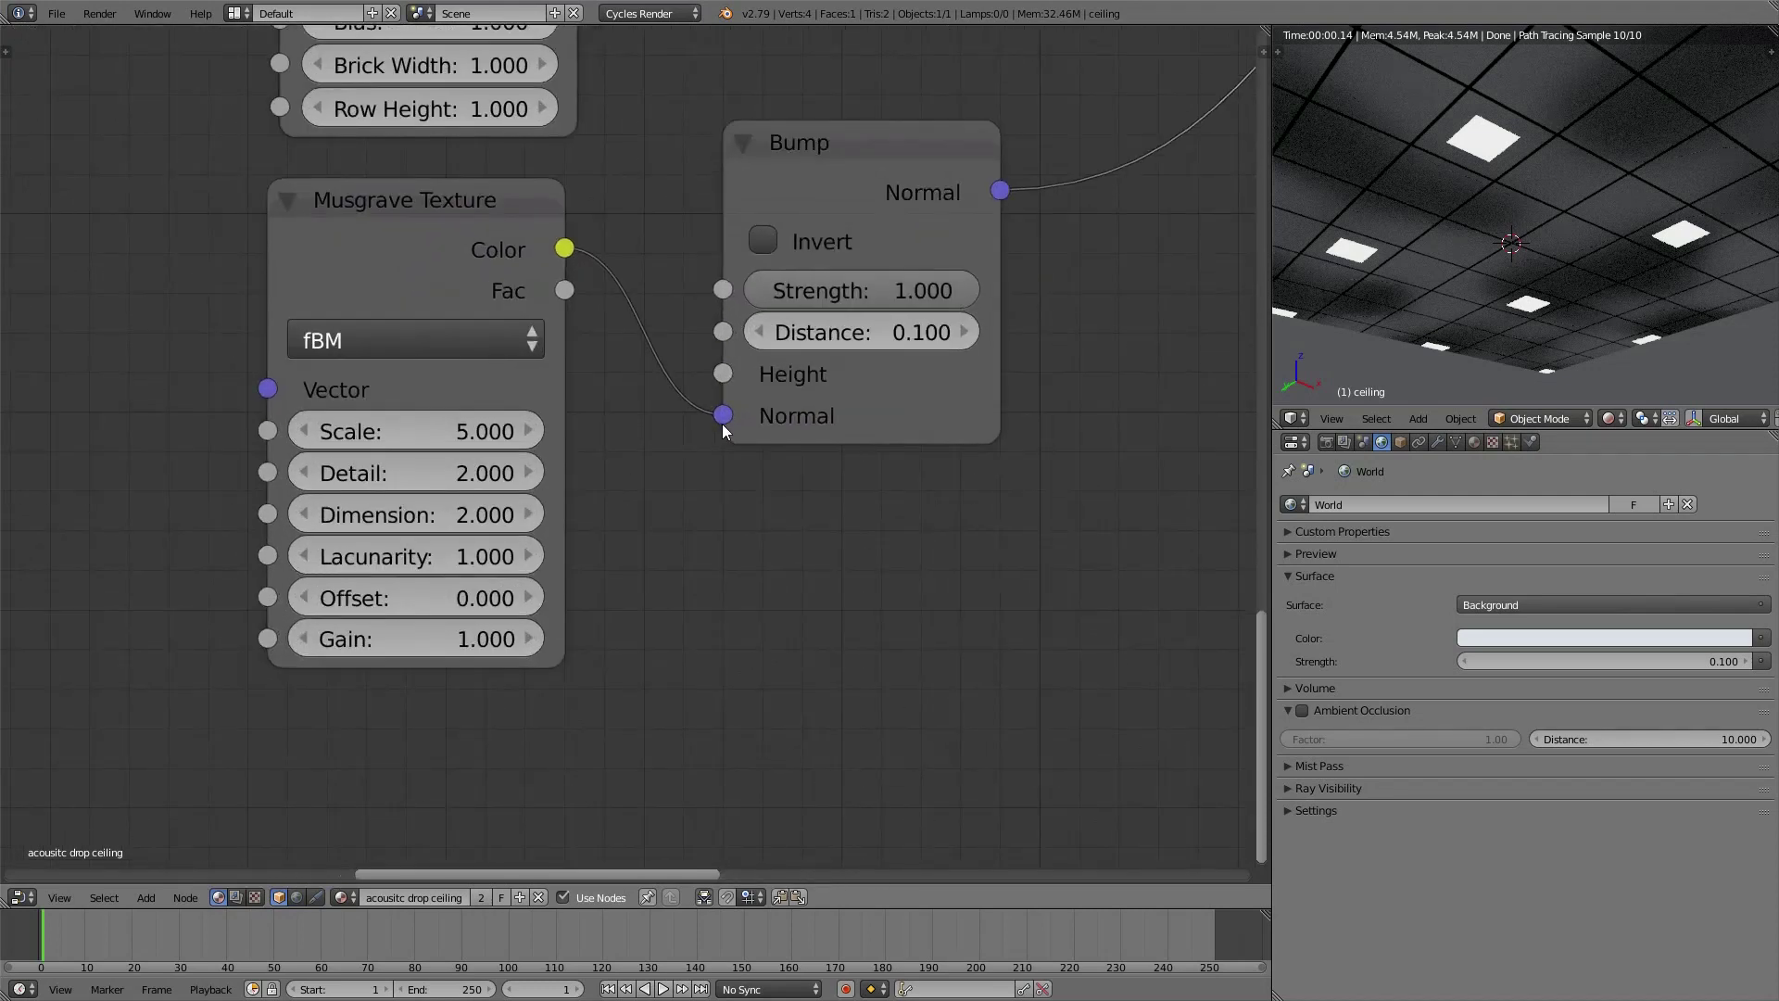
{"action": "left_click_drag", "start_coordinate": [723, 415], "coordinate": [708, 382]}
{"action": "middle_click_drag", "start_coordinate": [708, 382], "coordinate": [995, 370]}
Set the Musgrave Texture Scale to 200
{"action": "scroll", "coordinate": [736, 480], "scroll_direction": "down", "scroll_amount": 3}
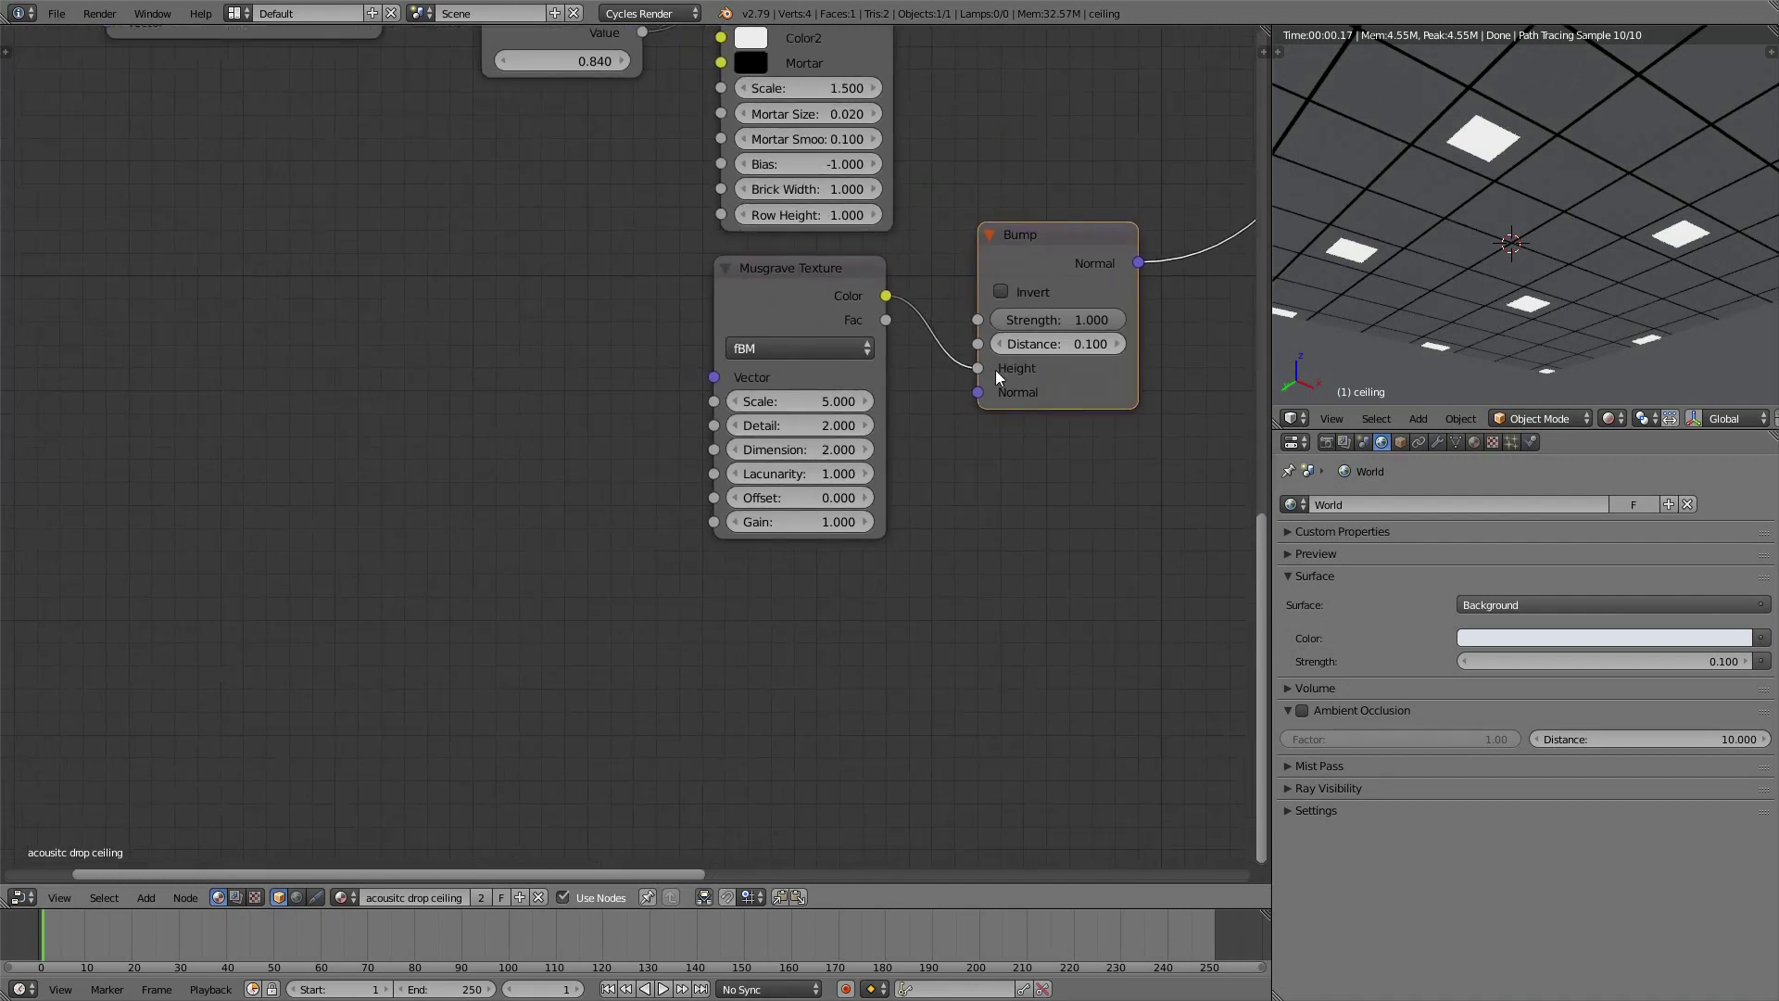
{"action": "left_click", "coordinate": [841, 269]}
{"action": "scroll", "coordinate": [784, 421], "scroll_direction": "up", "scroll_amount": 2}
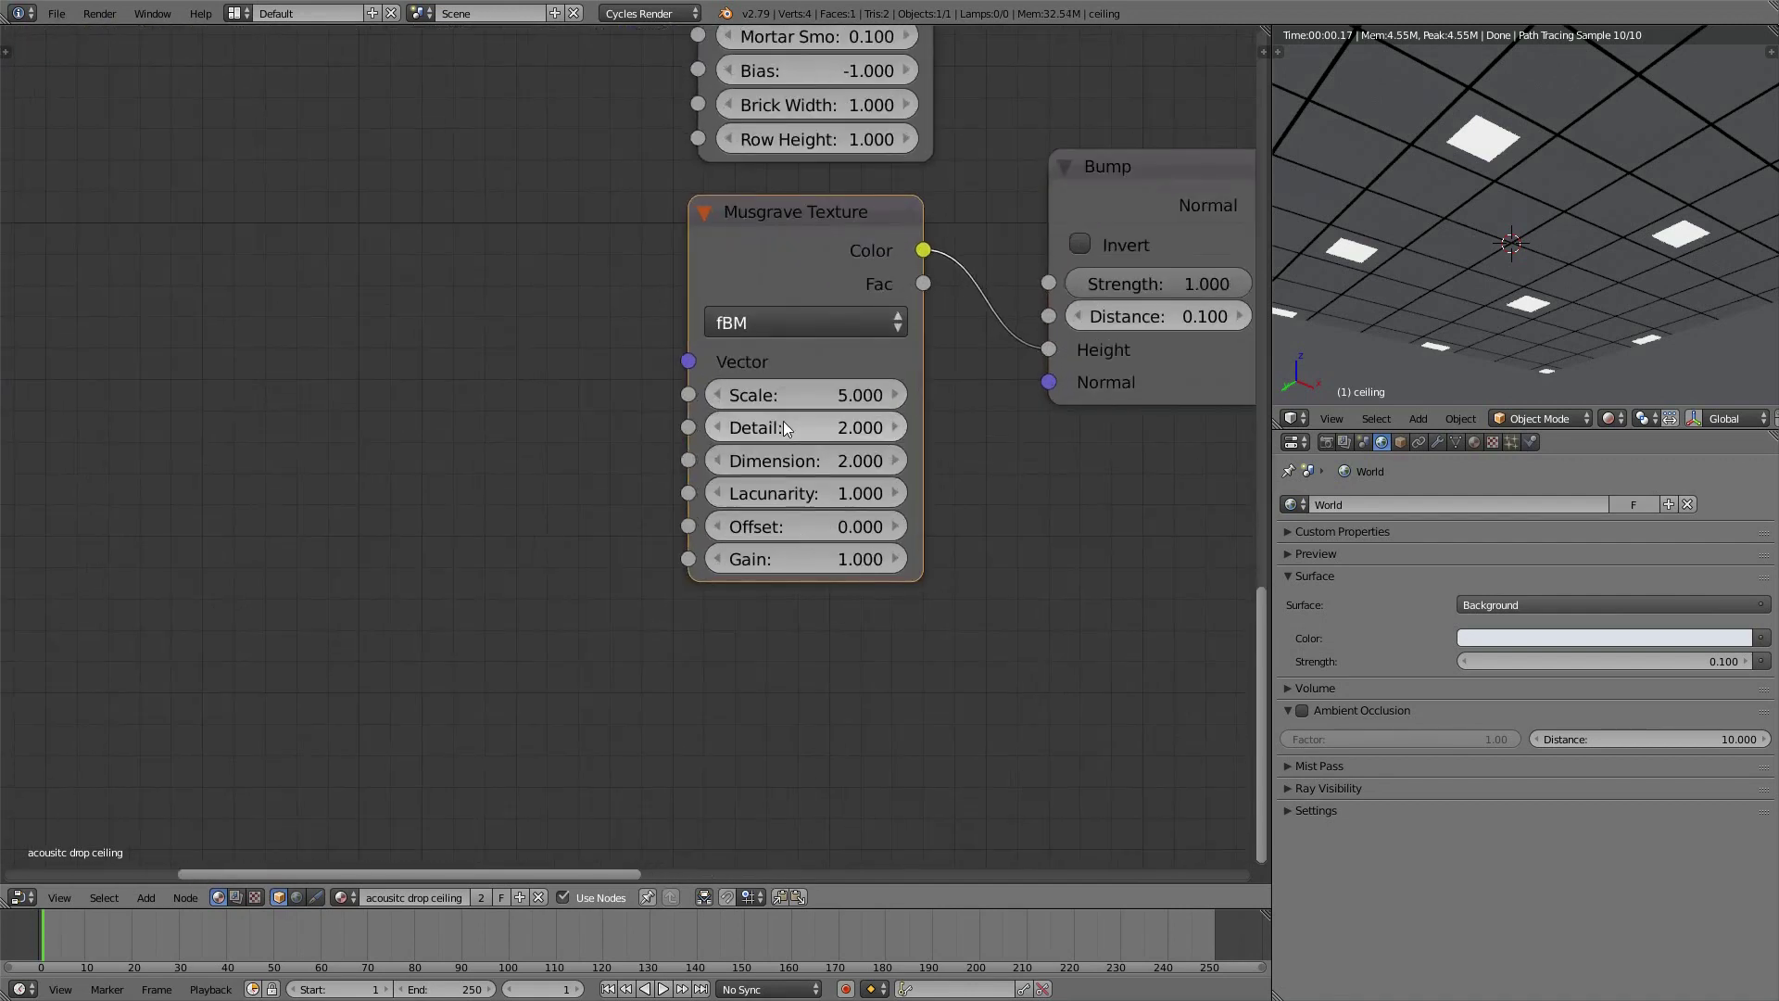
{"action": "left_click", "coordinate": [799, 398]}
{"action": "type", "text": "200"}
{"action": "key", "text": "Return"}
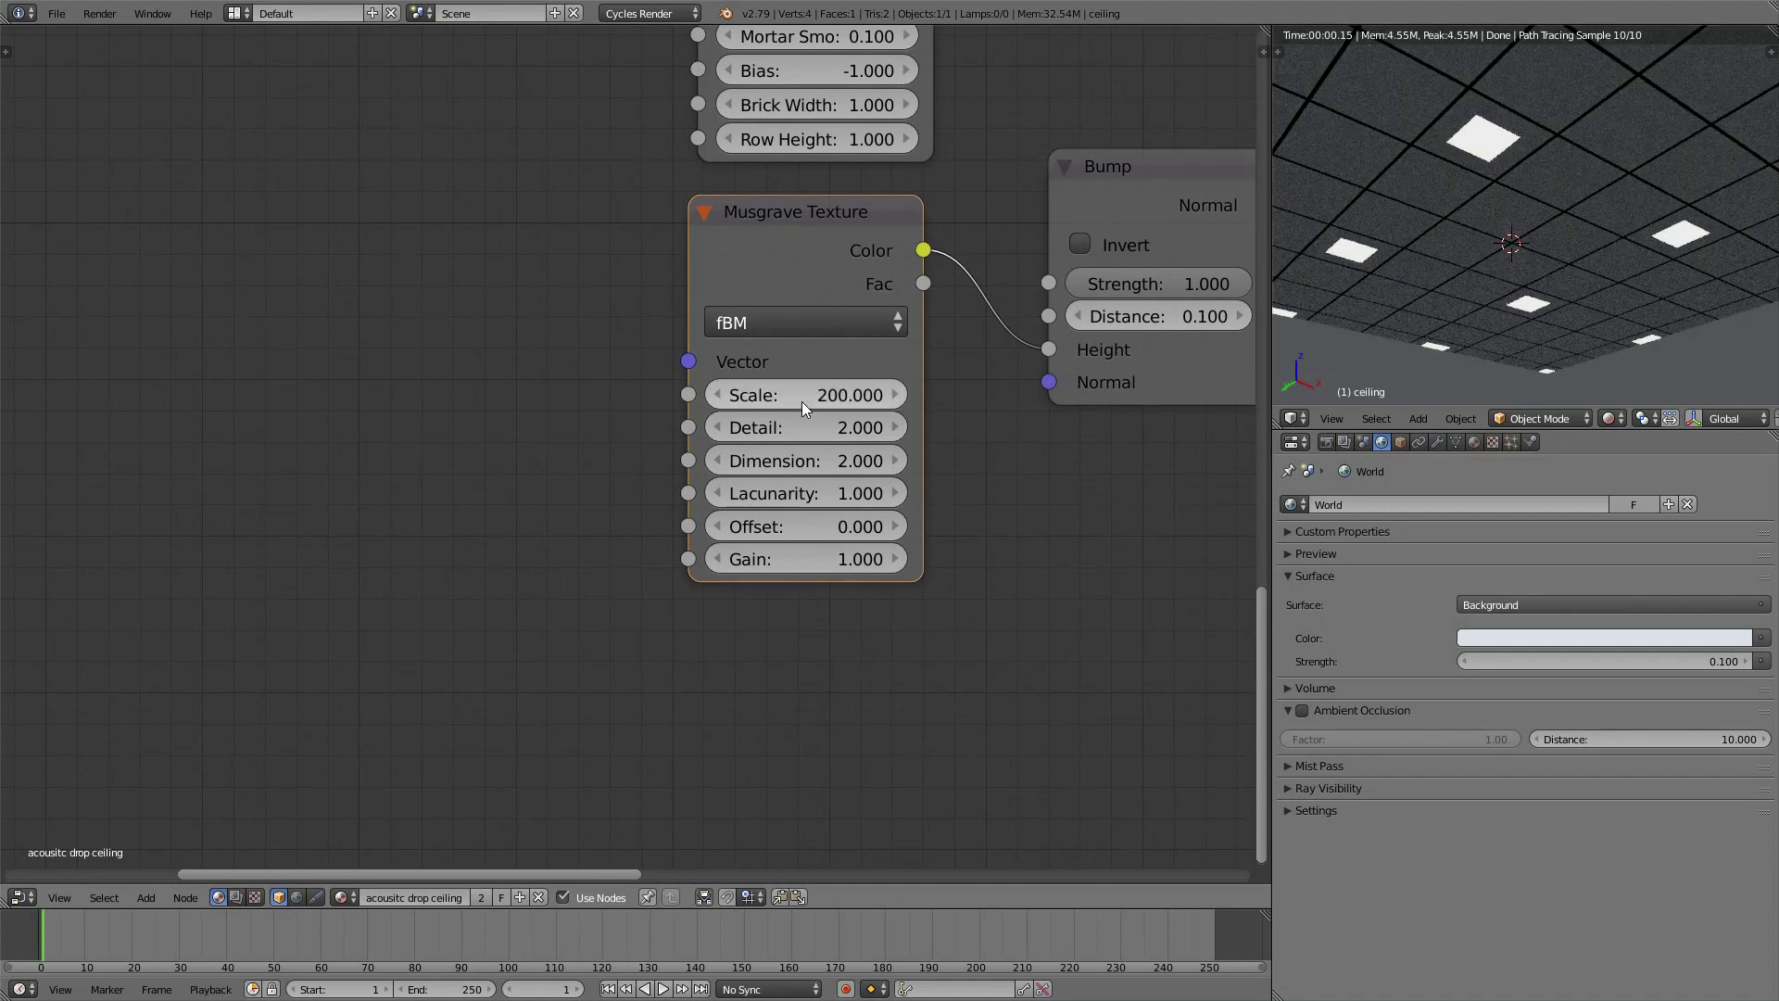
Add Texture Coordinate and Mapping nodes with Ctrl+T, driving Mapping from the Object output
{"action": "middle_click_drag", "start_coordinate": [693, 343], "coordinate": [892, 498]}
{"action": "scroll", "coordinate": [855, 484], "scroll_direction": "down", "scroll_amount": 2}
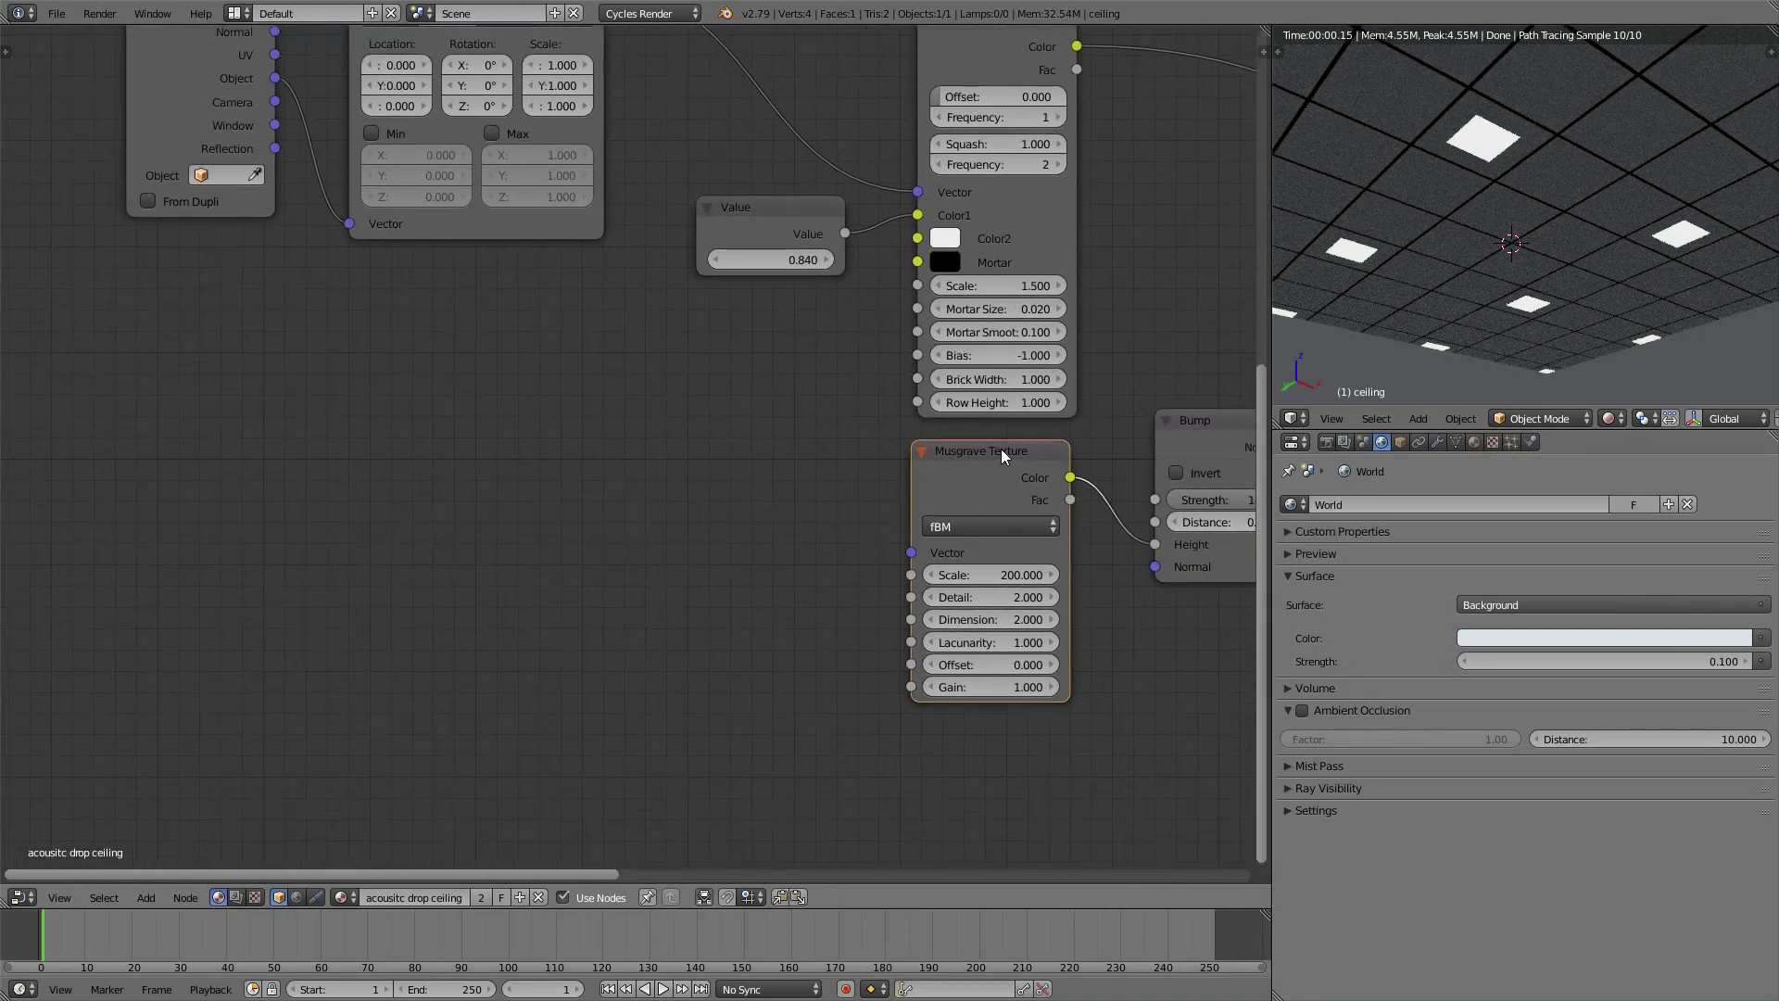
{"action": "key", "text": "ctrl+t"}
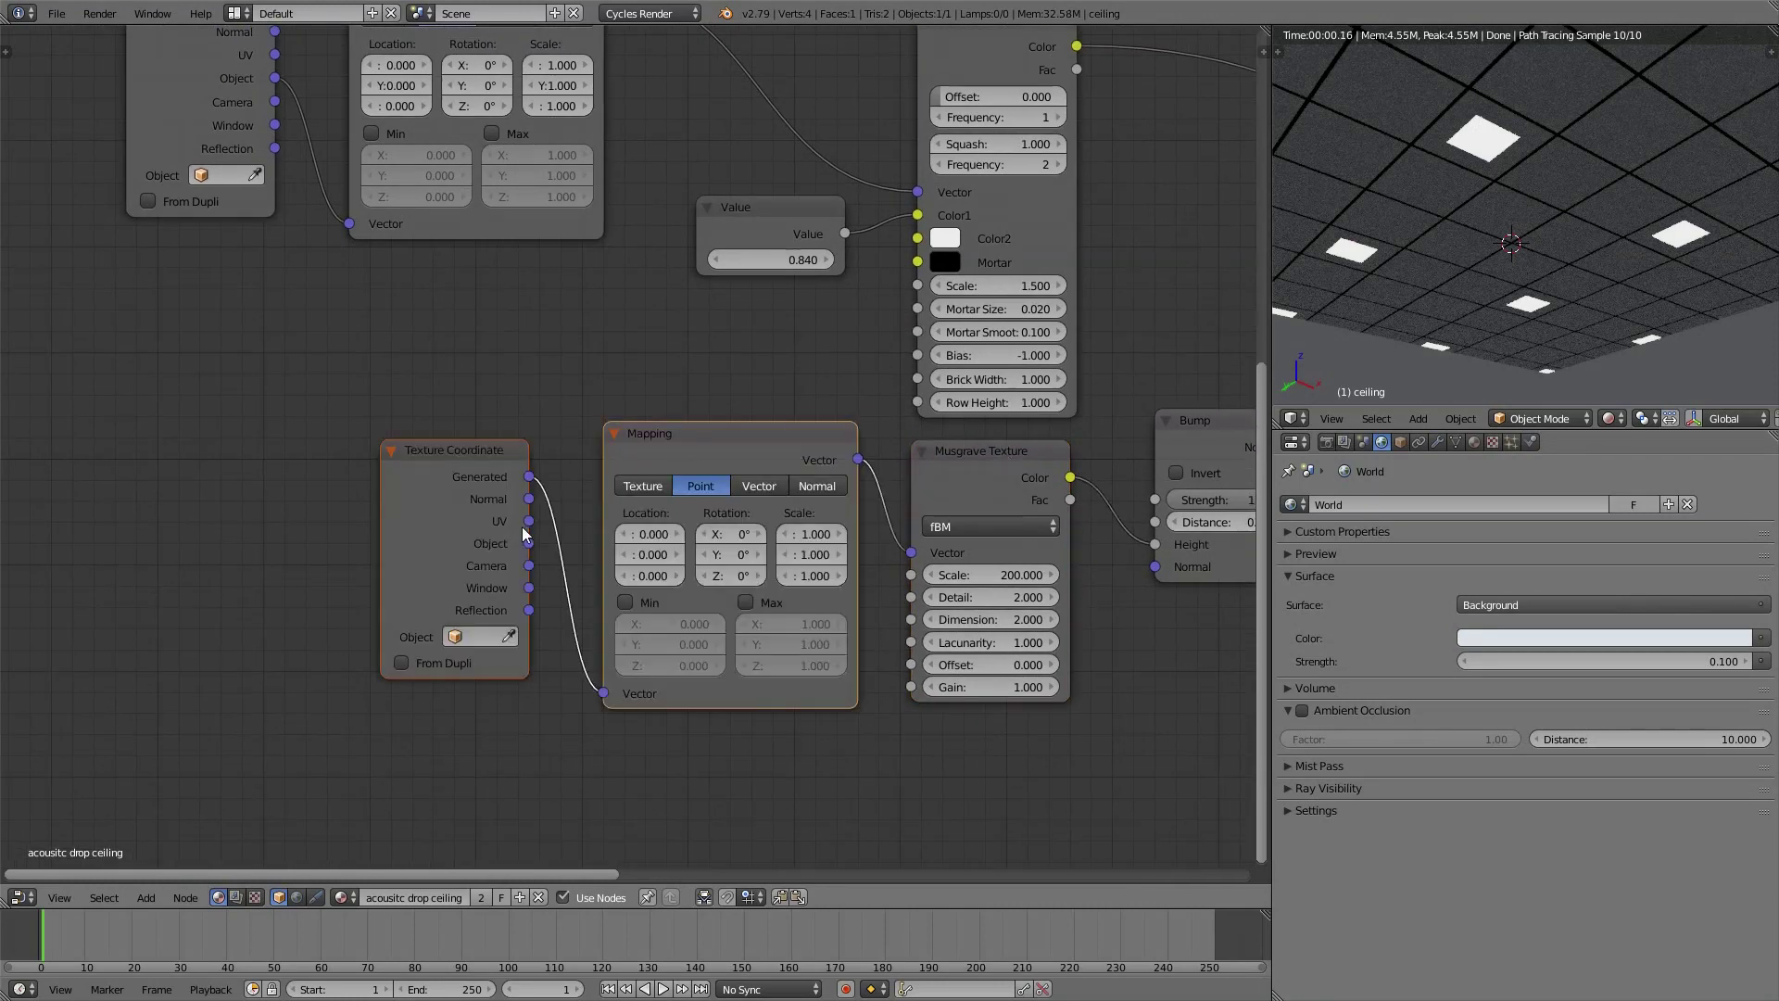
{"action": "left_click_drag", "start_coordinate": [529, 543], "coordinate": [603, 693]}
{"action": "middle_click_drag", "start_coordinate": [694, 461], "coordinate": [360, 443]}
{"action": "middle_click_drag", "start_coordinate": [739, 482], "coordinate": [600, 497]}
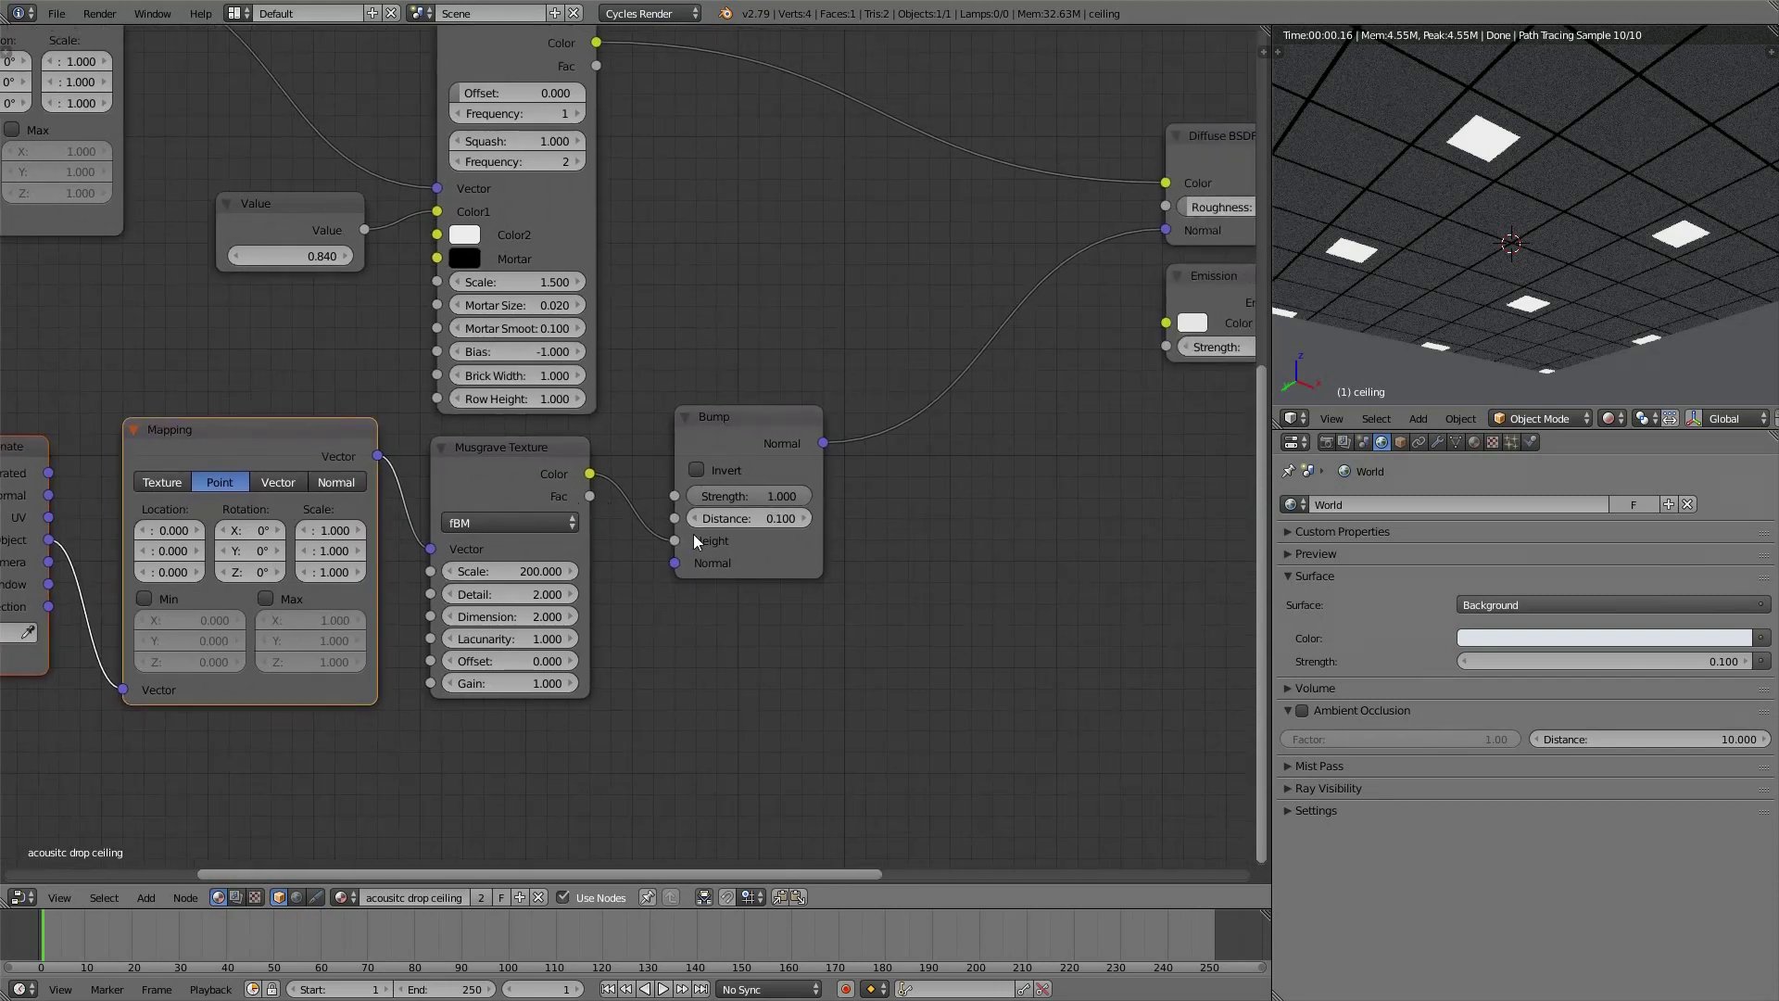
Set the Bump node Strength to 0.464
{"action": "scroll", "coordinate": [693, 534], "scroll_direction": "up", "scroll_amount": 2}
{"action": "double_click", "coordinate": [770, 466]}
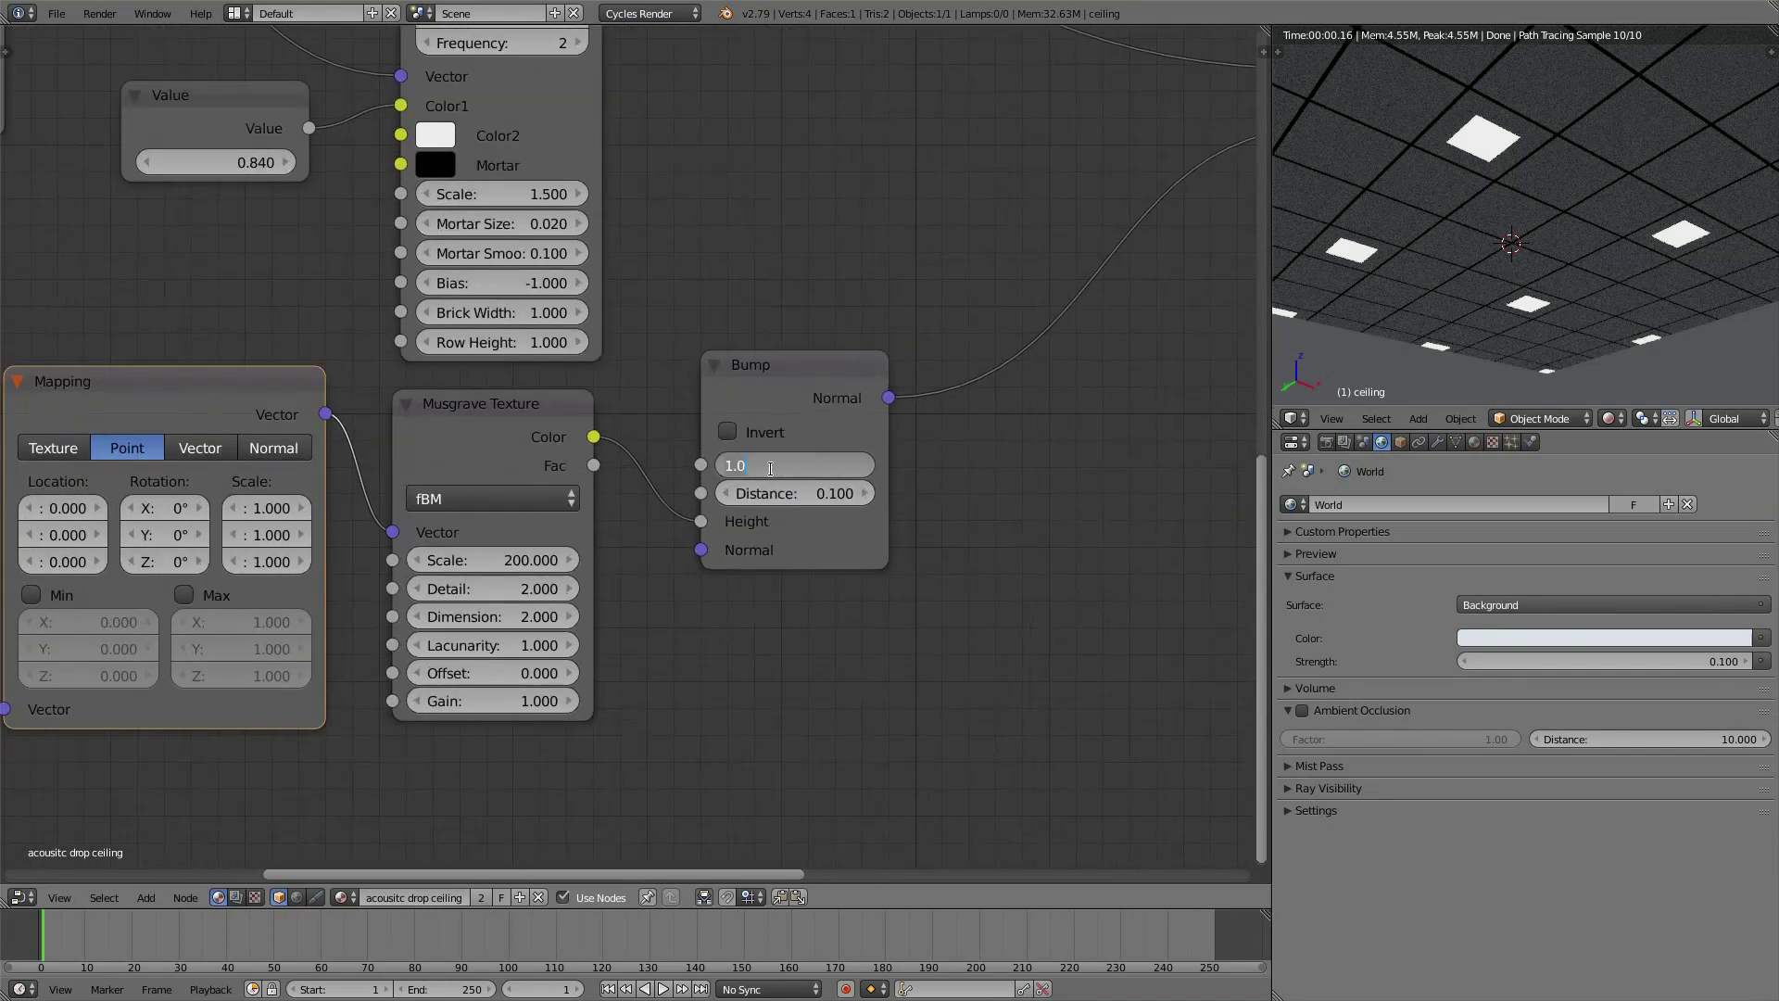
{"action": "key", "text": "BackSpace"}
{"action": "type", "text": ".464"}
{"action": "key", "text": "Return"}
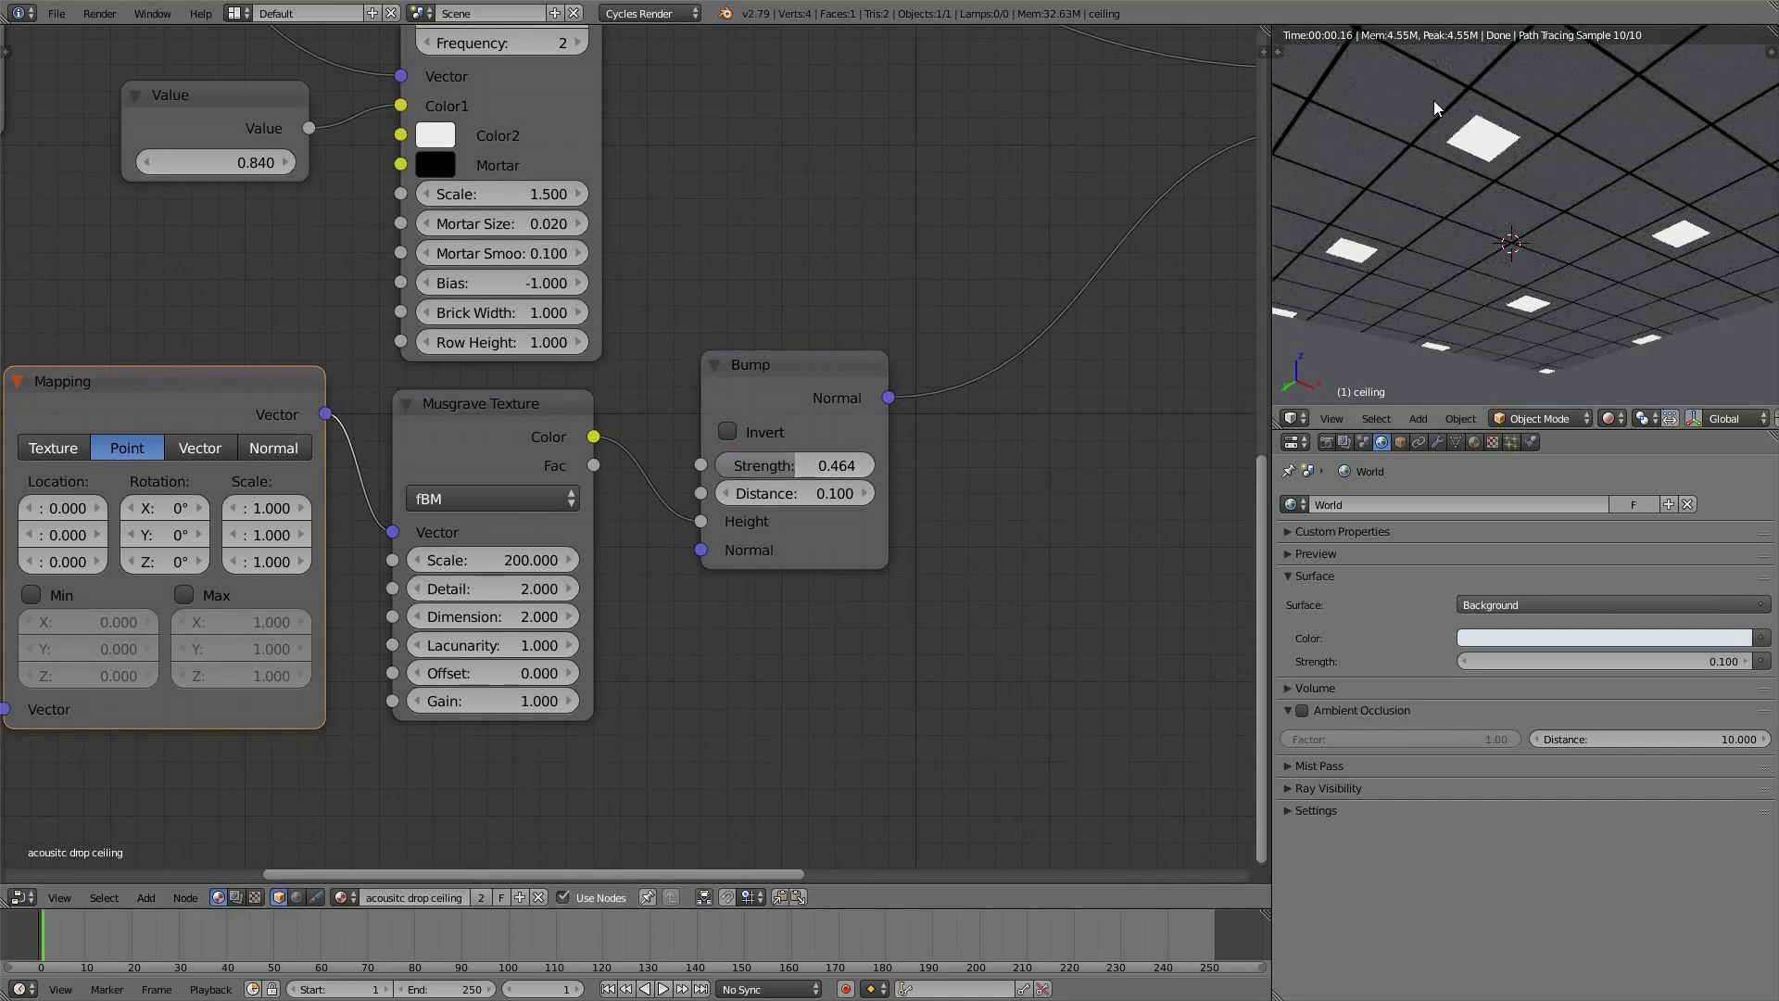
Exit local view to show the whole scene and leave rendered viewport shading
{"action": "middle_click_drag", "start_coordinate": [1415, 85], "coordinate": [1418, 91]}
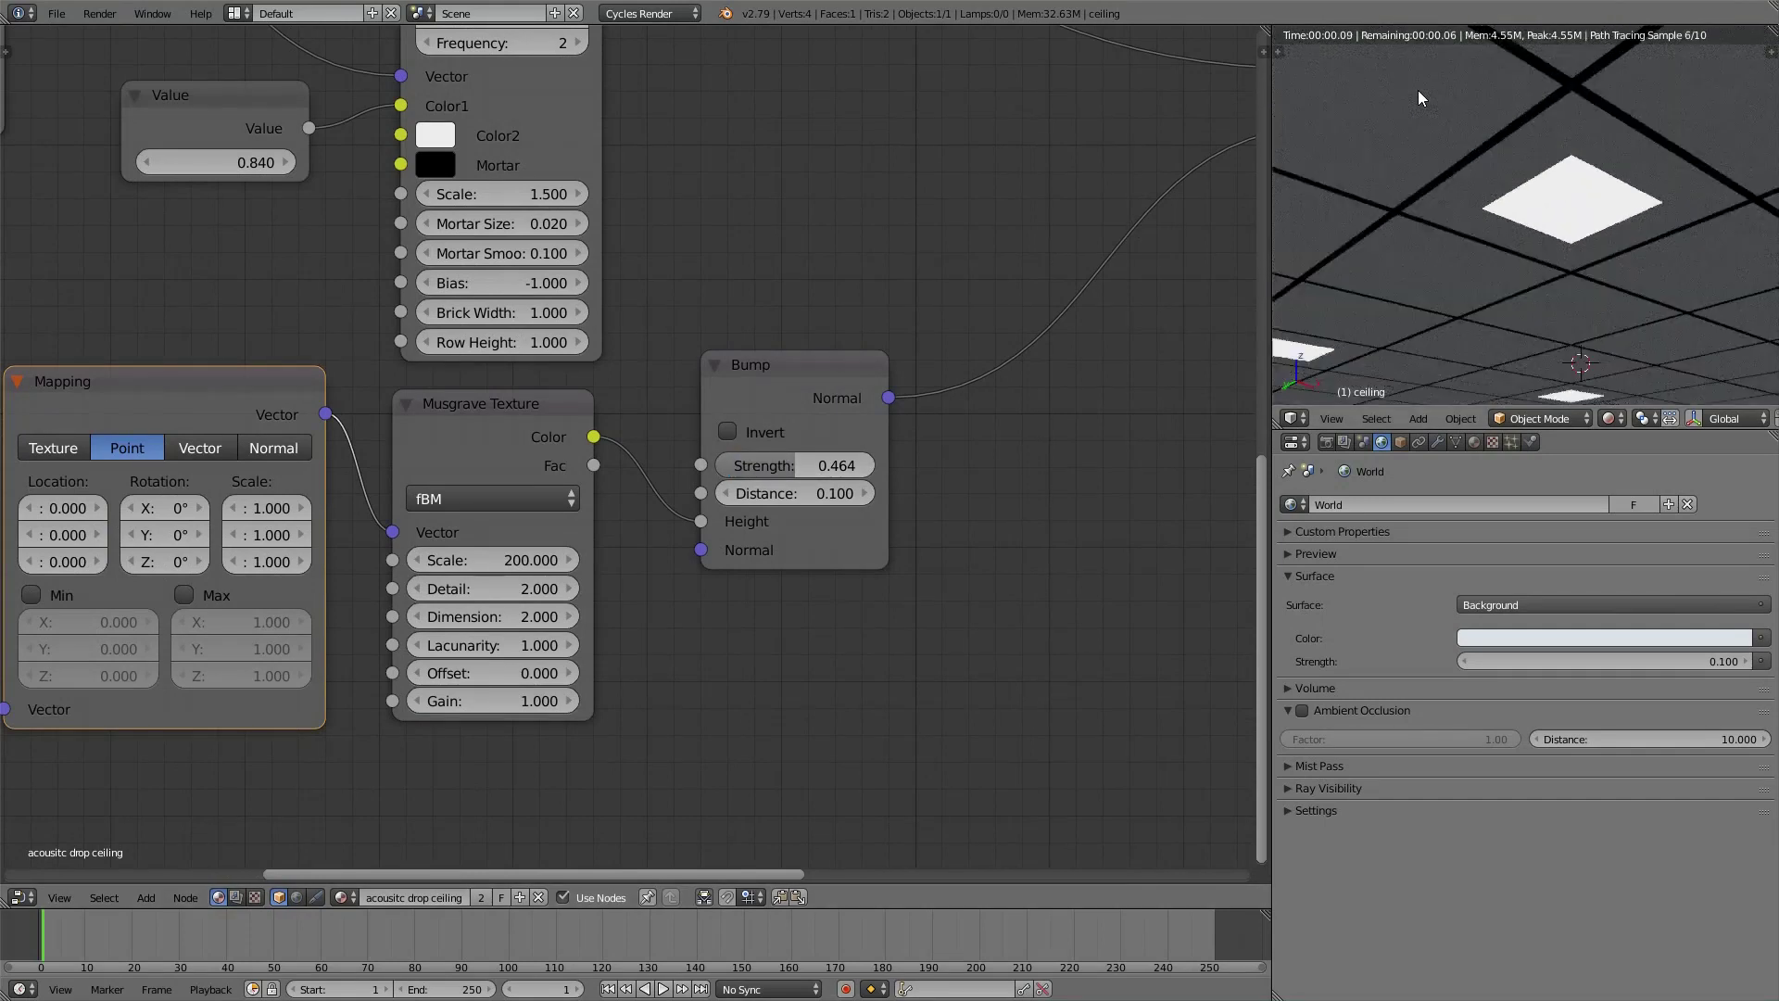
{"action": "key", "text": "KP_Divide"}
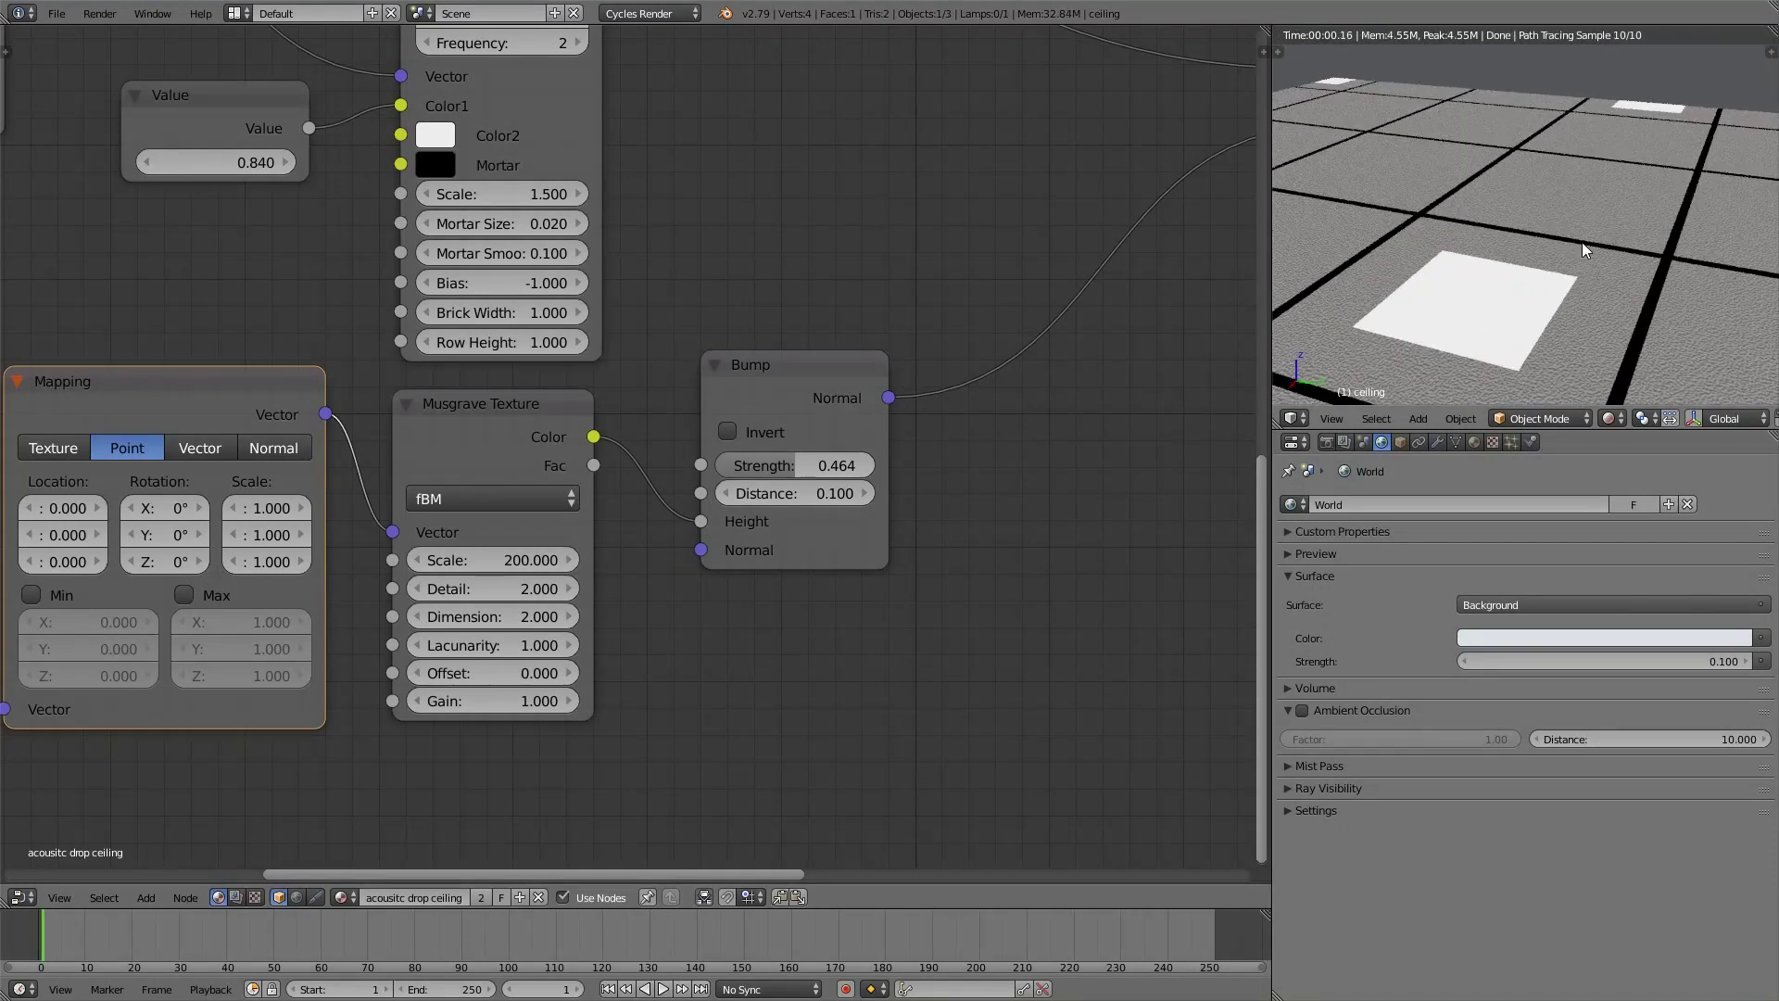
{"action": "middle_click_drag", "start_coordinate": [1582, 242], "coordinate": [1594, 131]}
{"action": "scroll", "coordinate": [1544, 156], "scroll_direction": "down", "scroll_amount": 2}
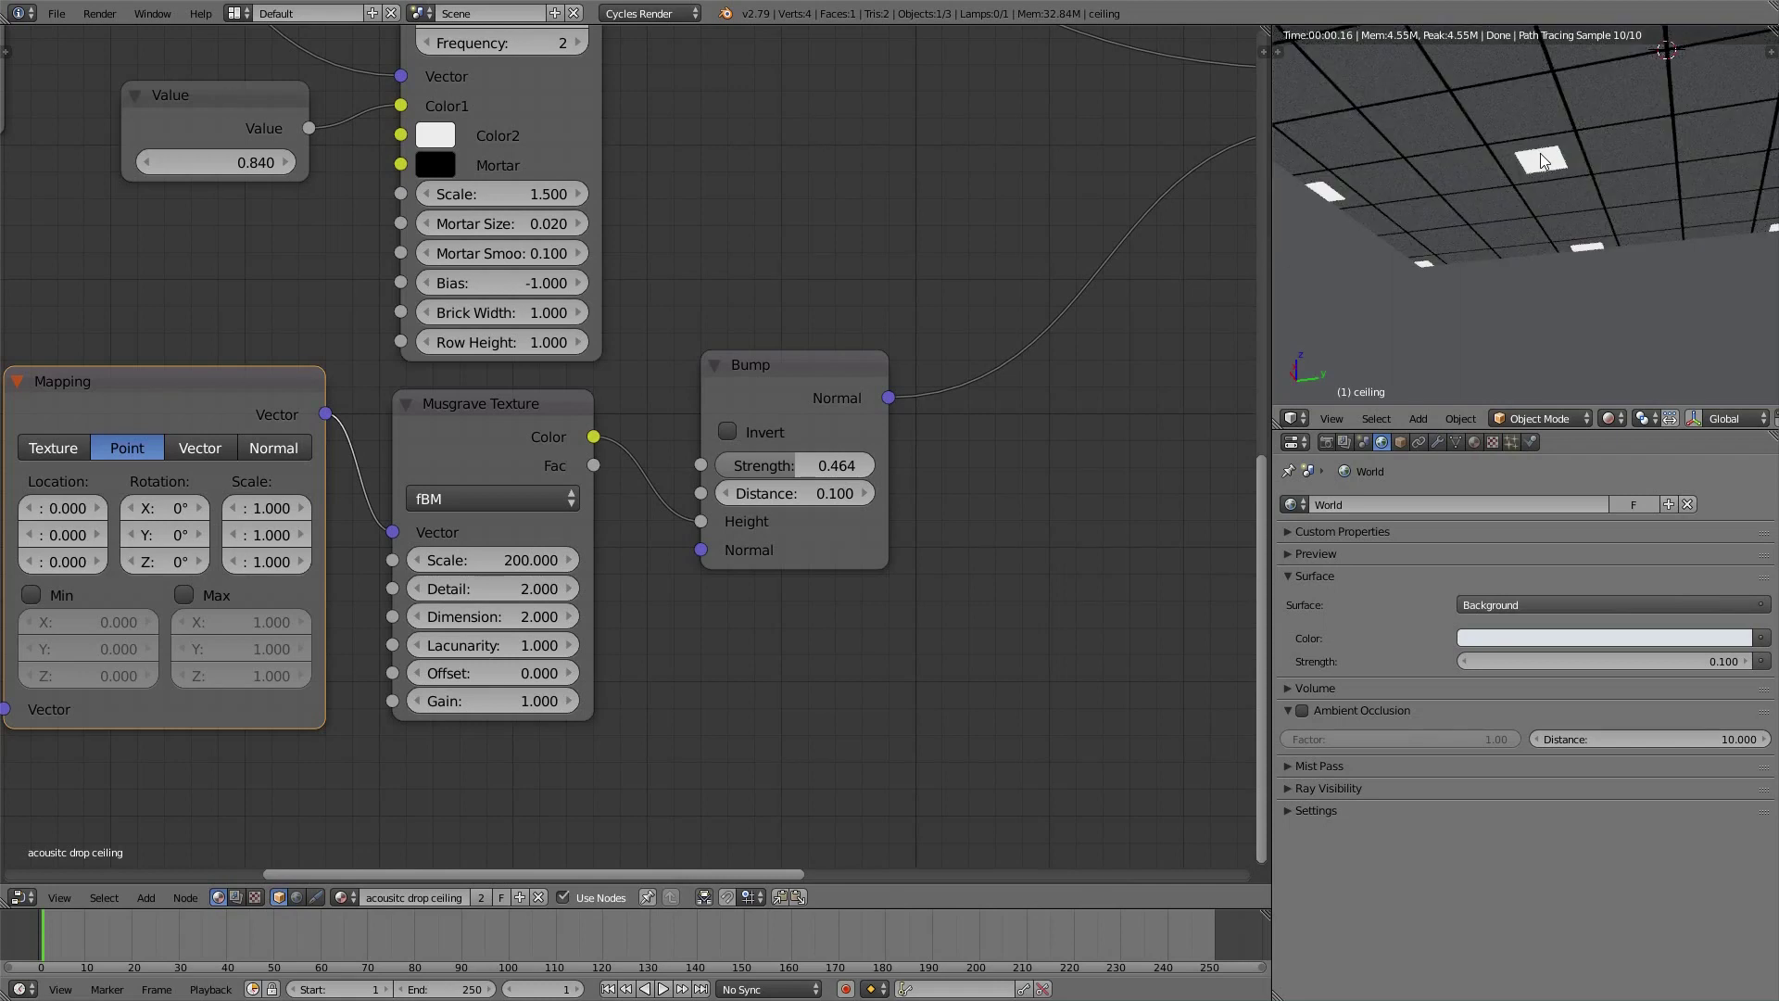
{"action": "key", "text": "shift+z"}
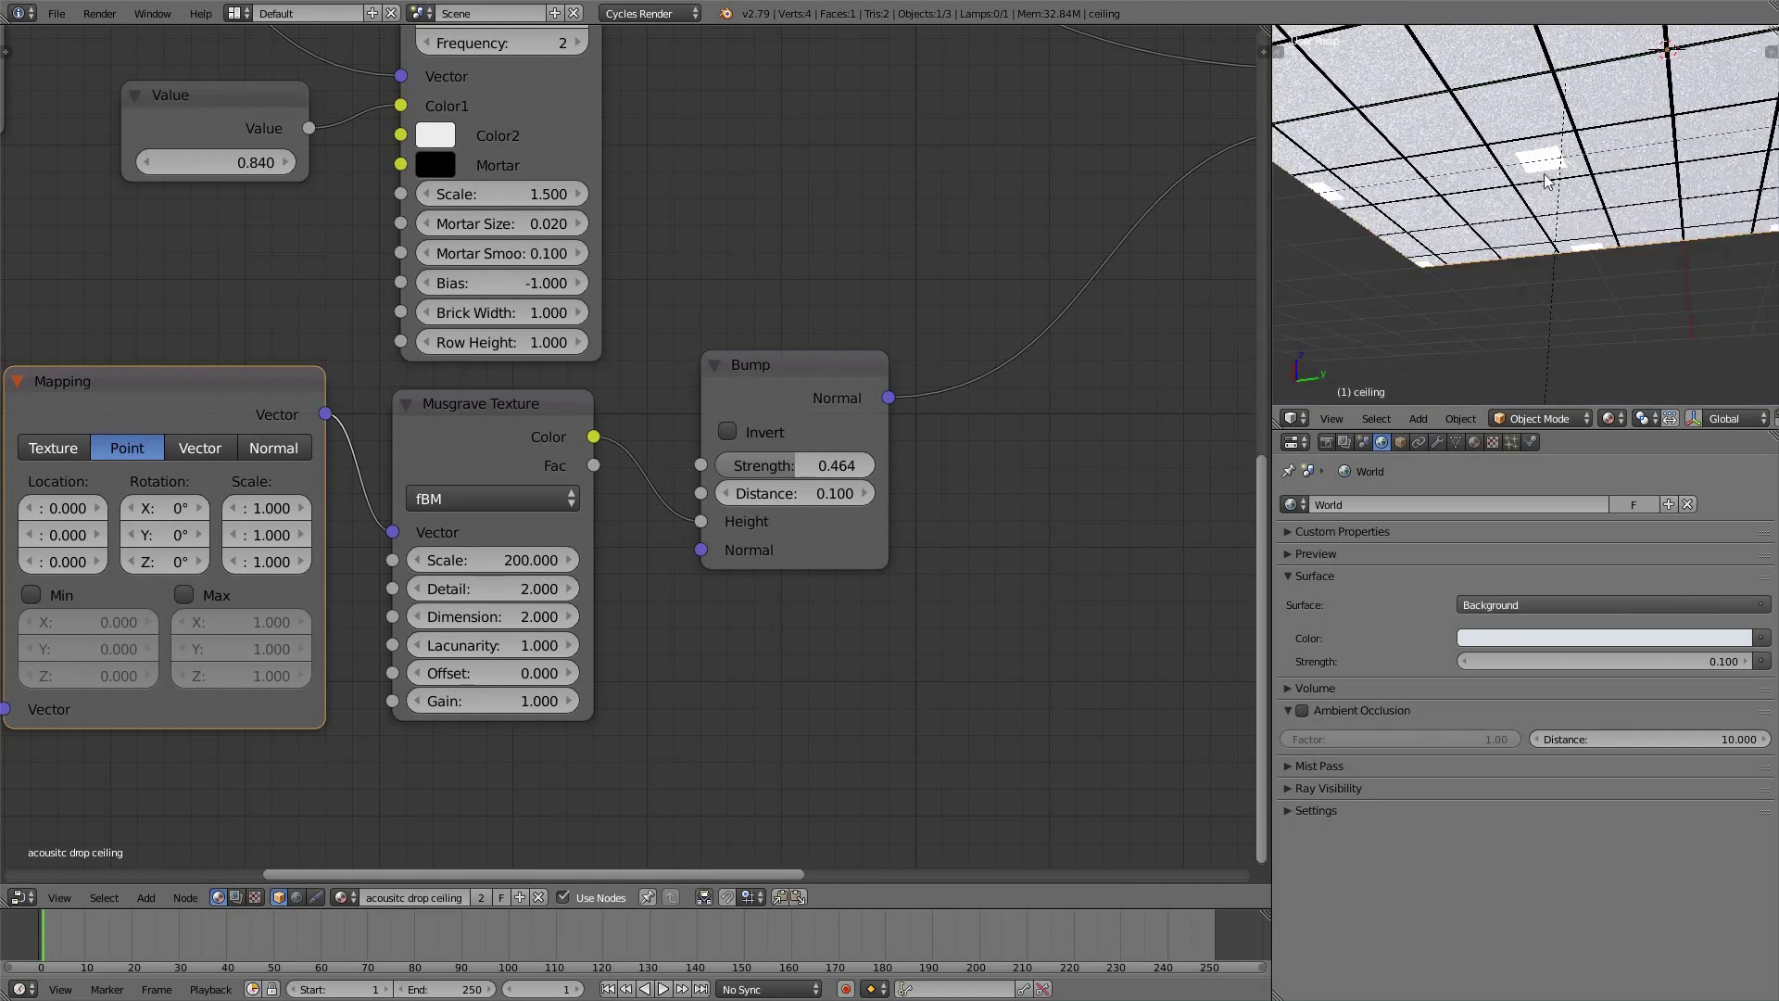
Move the lamp lower beneath the ceiling
{"action": "right_click", "coordinate": [1545, 318]}
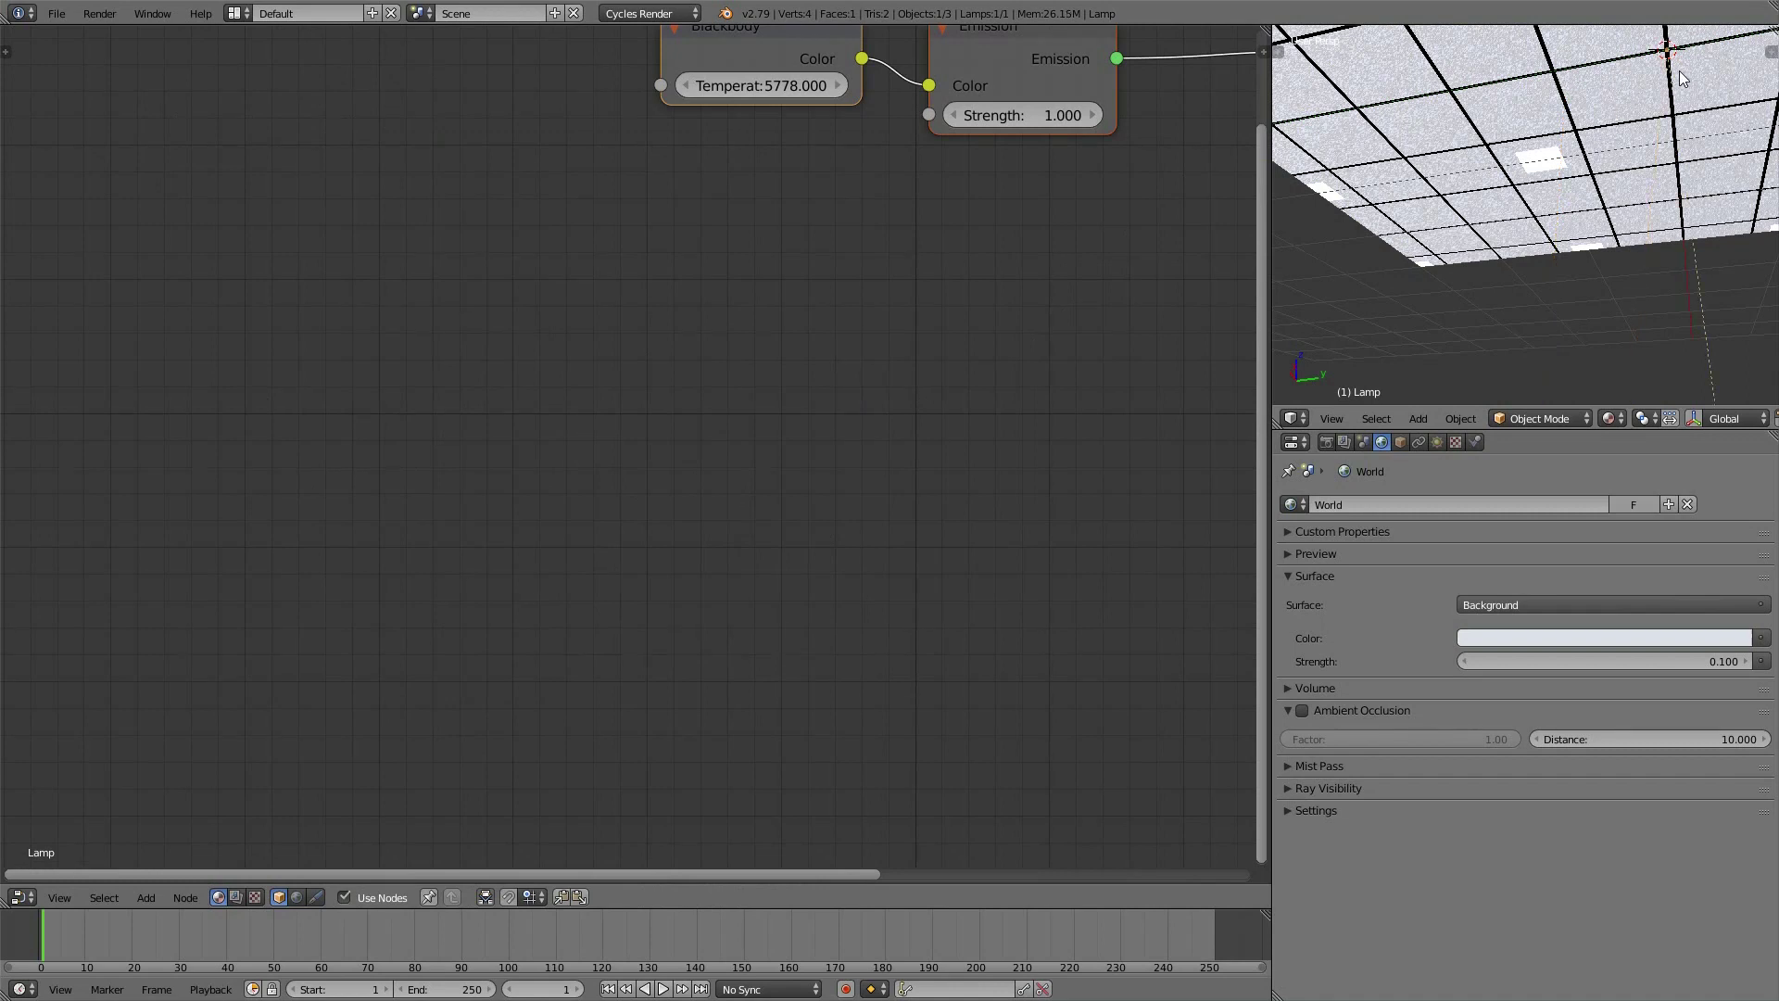
{"action": "key", "text": "g"}
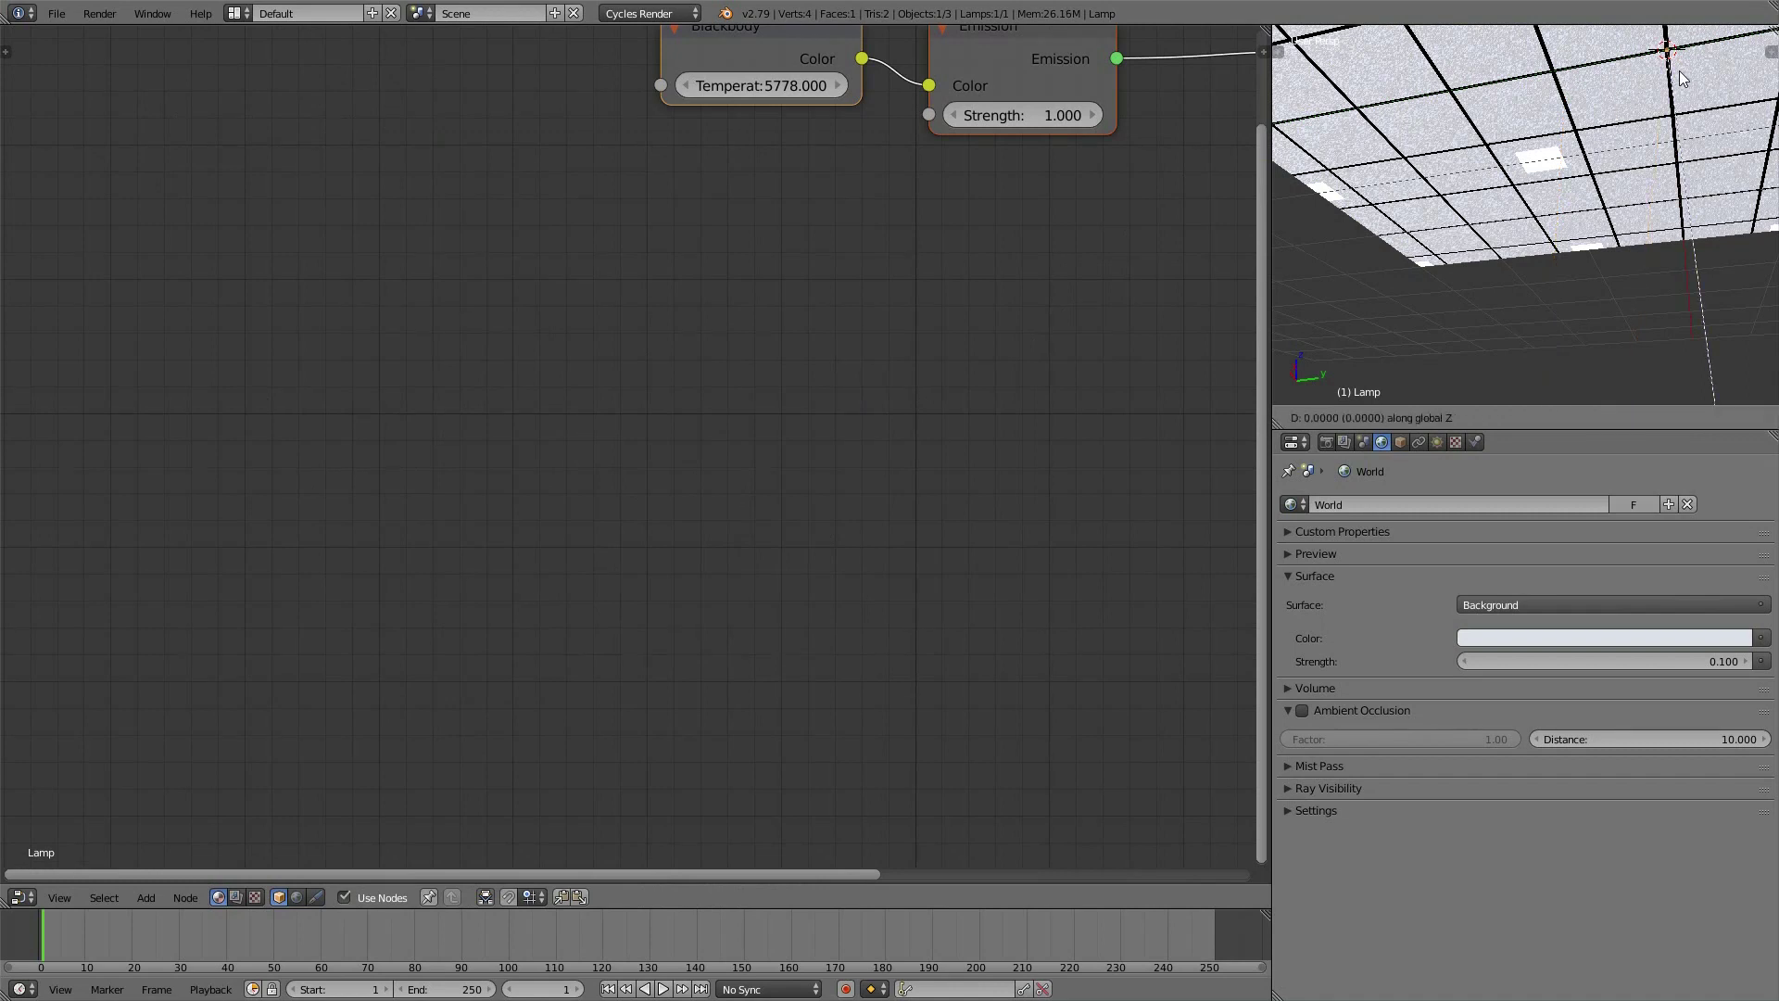
{"action": "left_click", "coordinate": [1686, 255]}
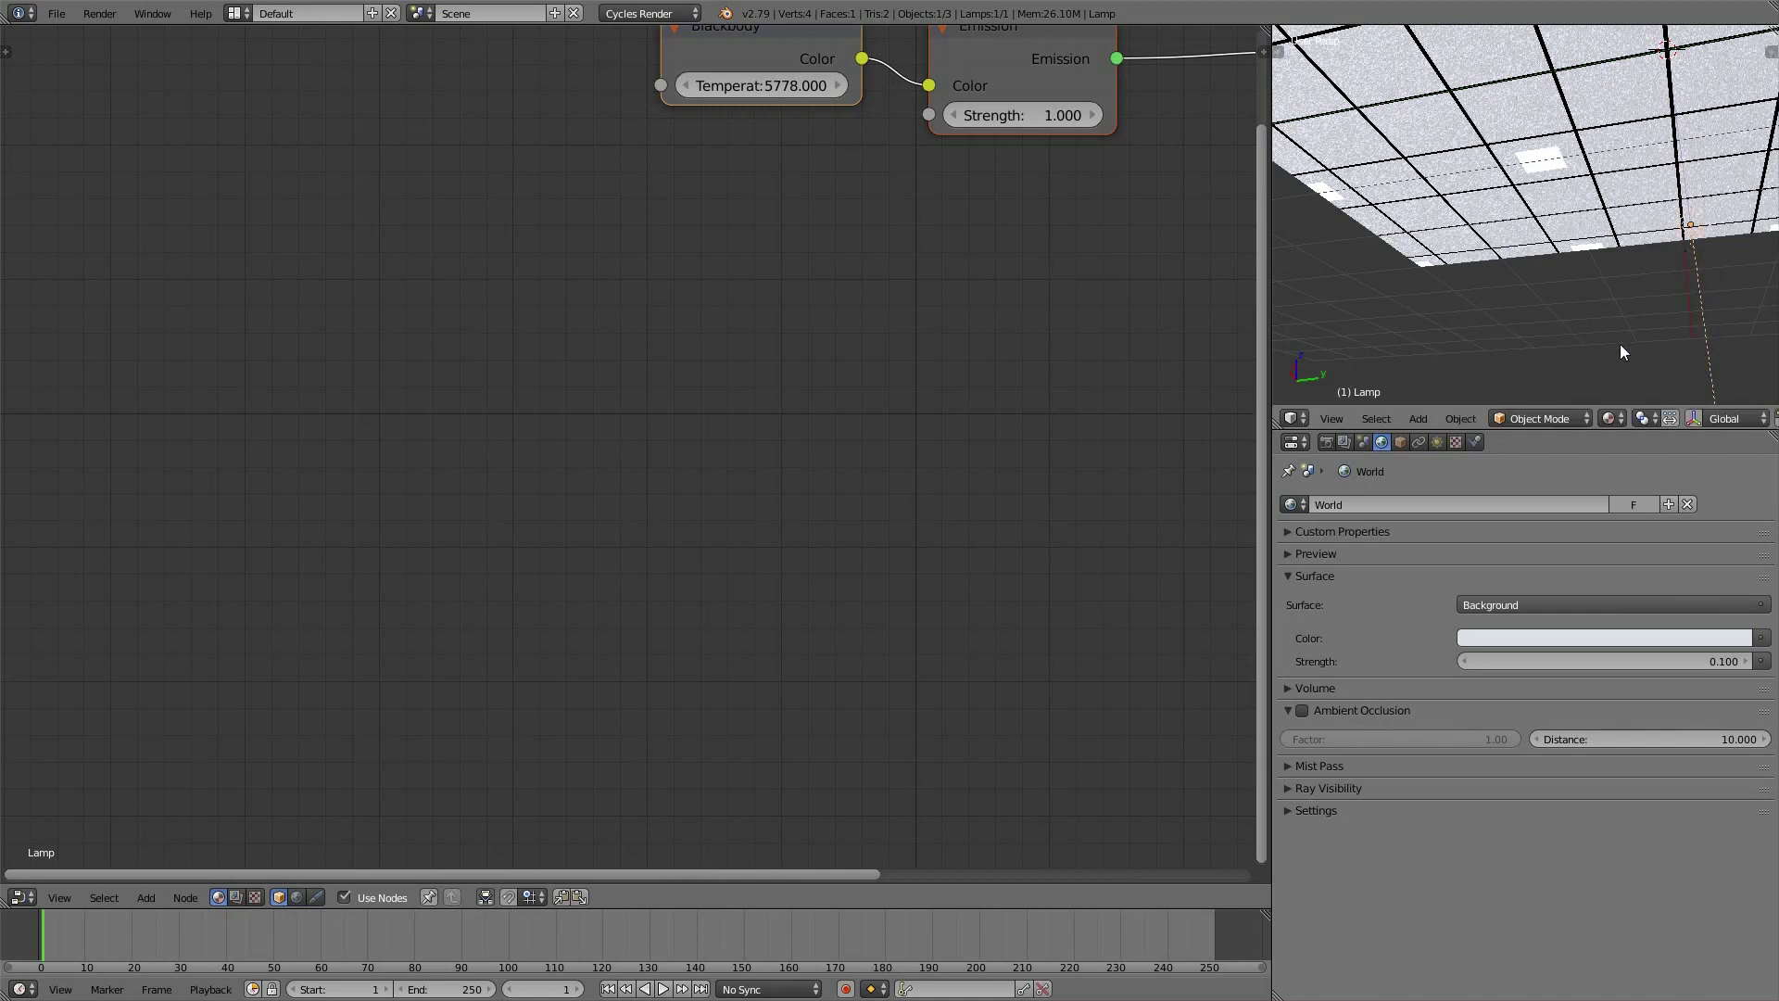
Change the lamp from Sun to a Point light with Strength 100
{"action": "left_click", "coordinate": [1437, 441]}
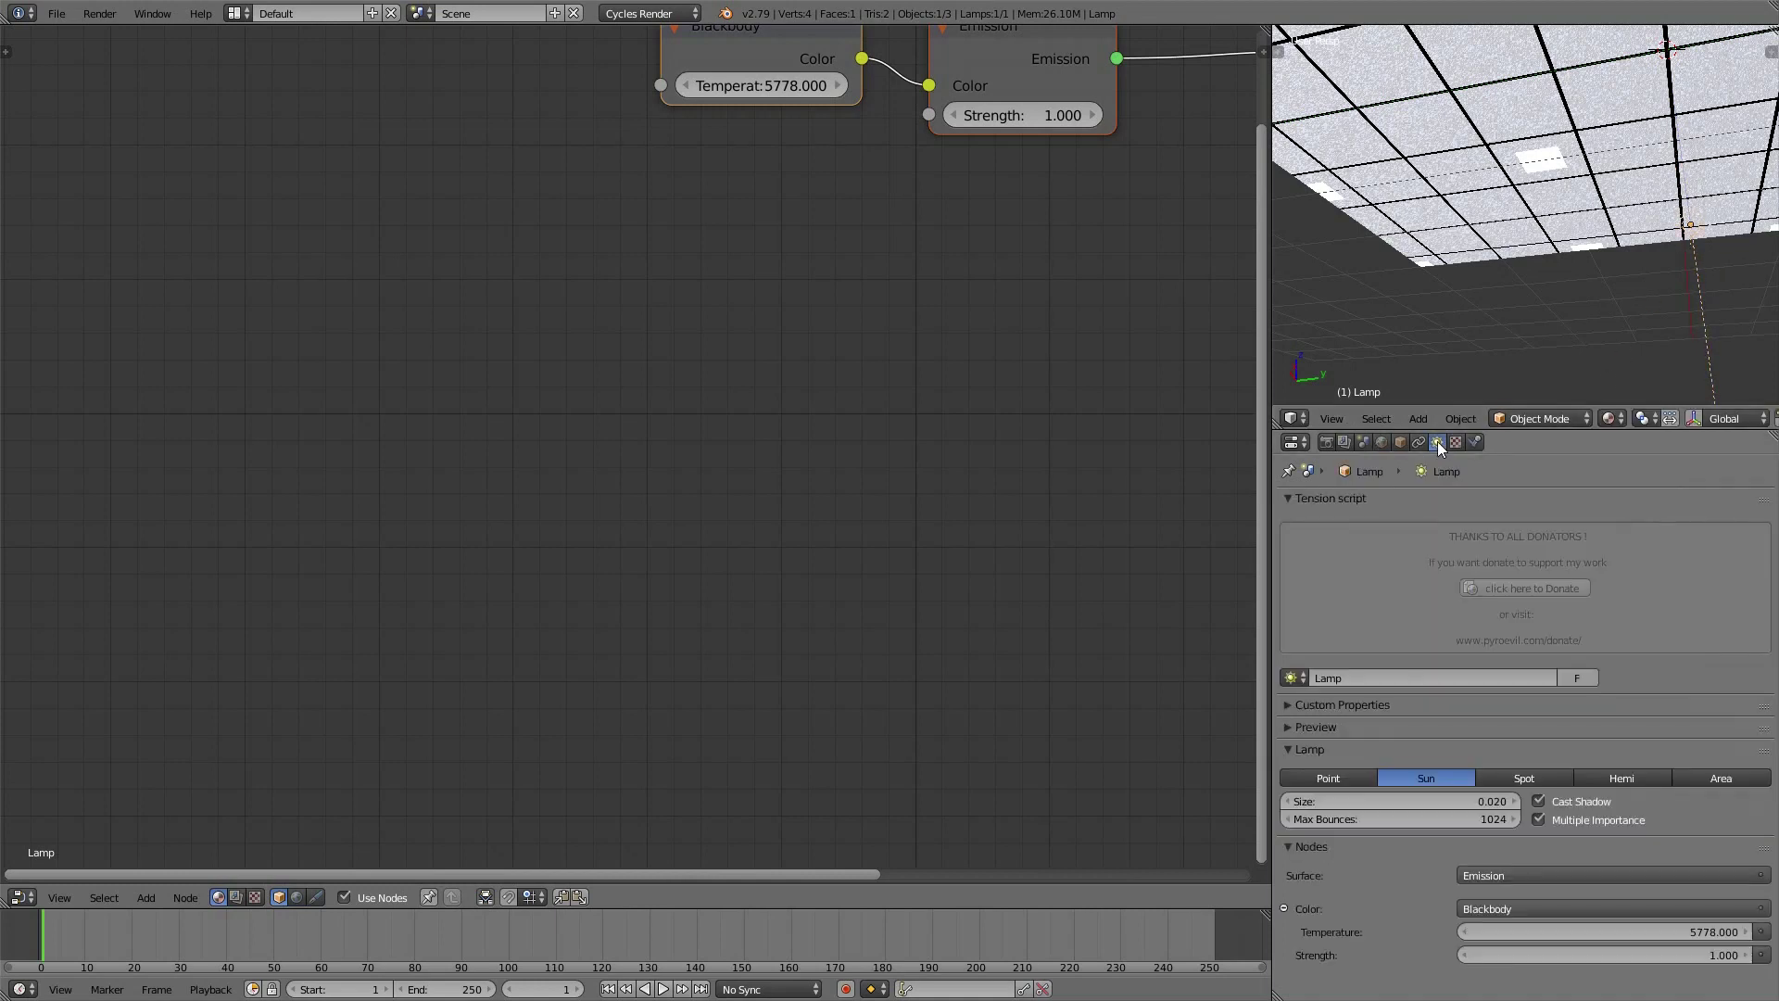
{"action": "left_click", "coordinate": [1334, 778]}
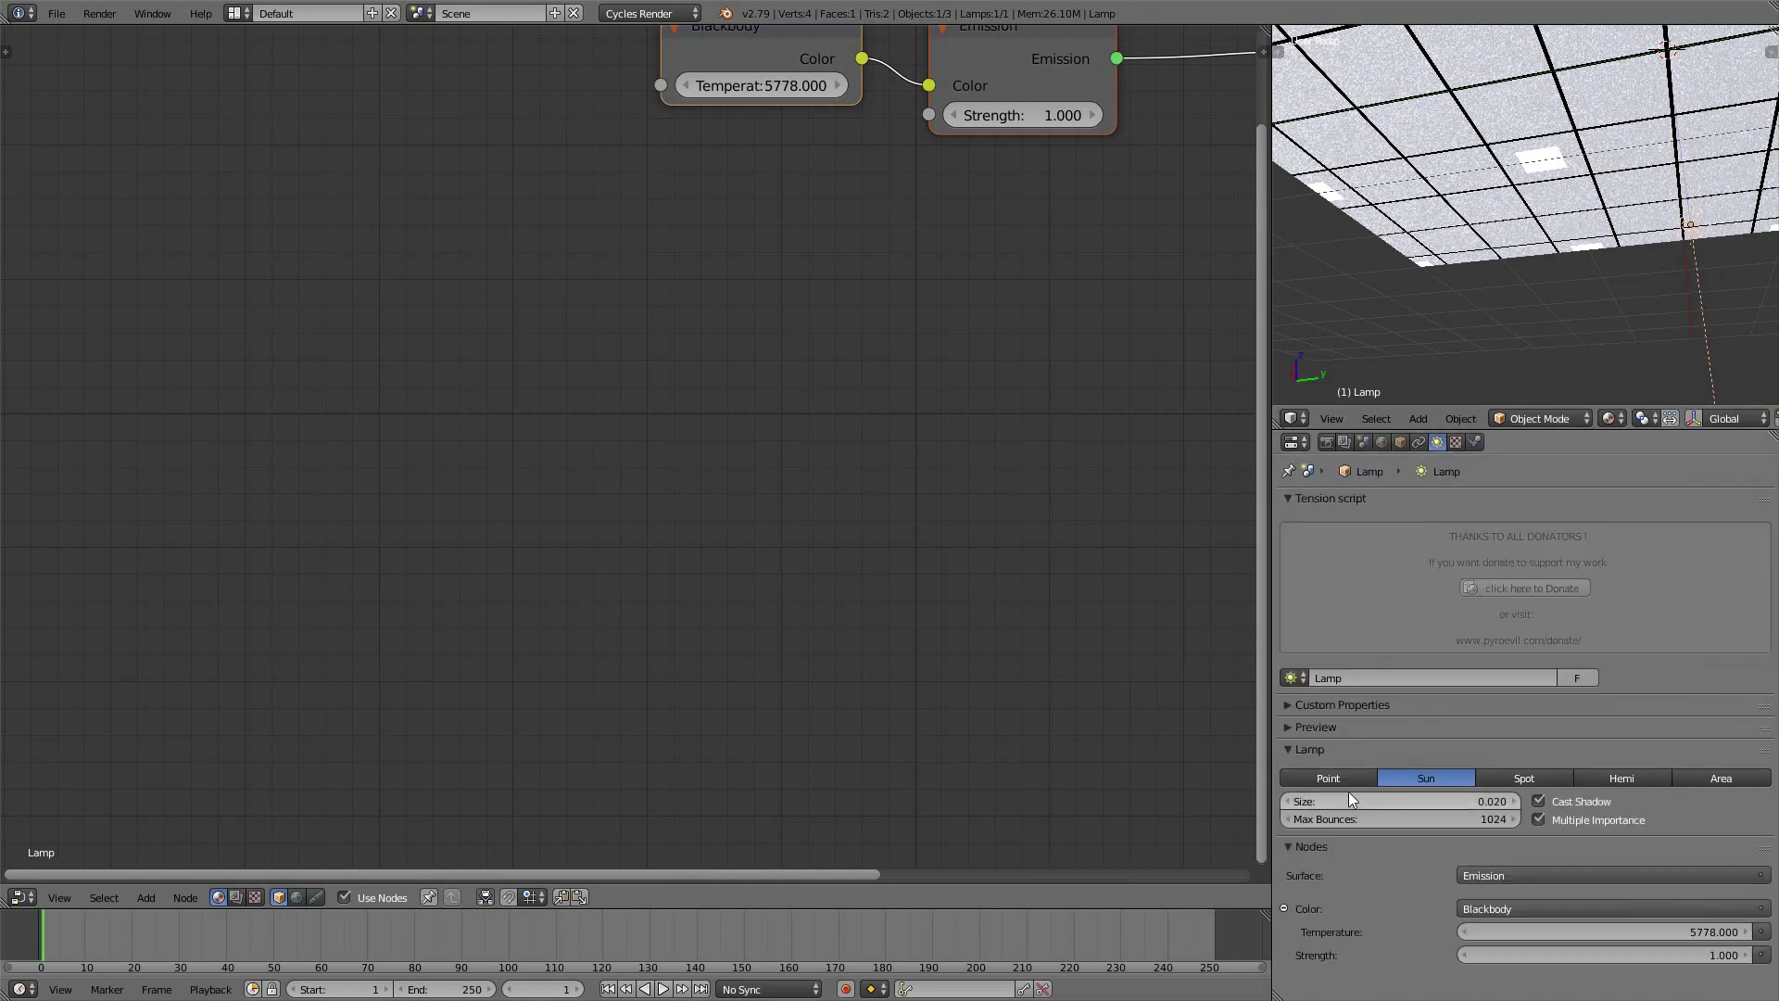
{"action": "left_click", "coordinate": [1562, 955]}
{"action": "type", "text": "100"}
{"action": "key", "text": "Return"}
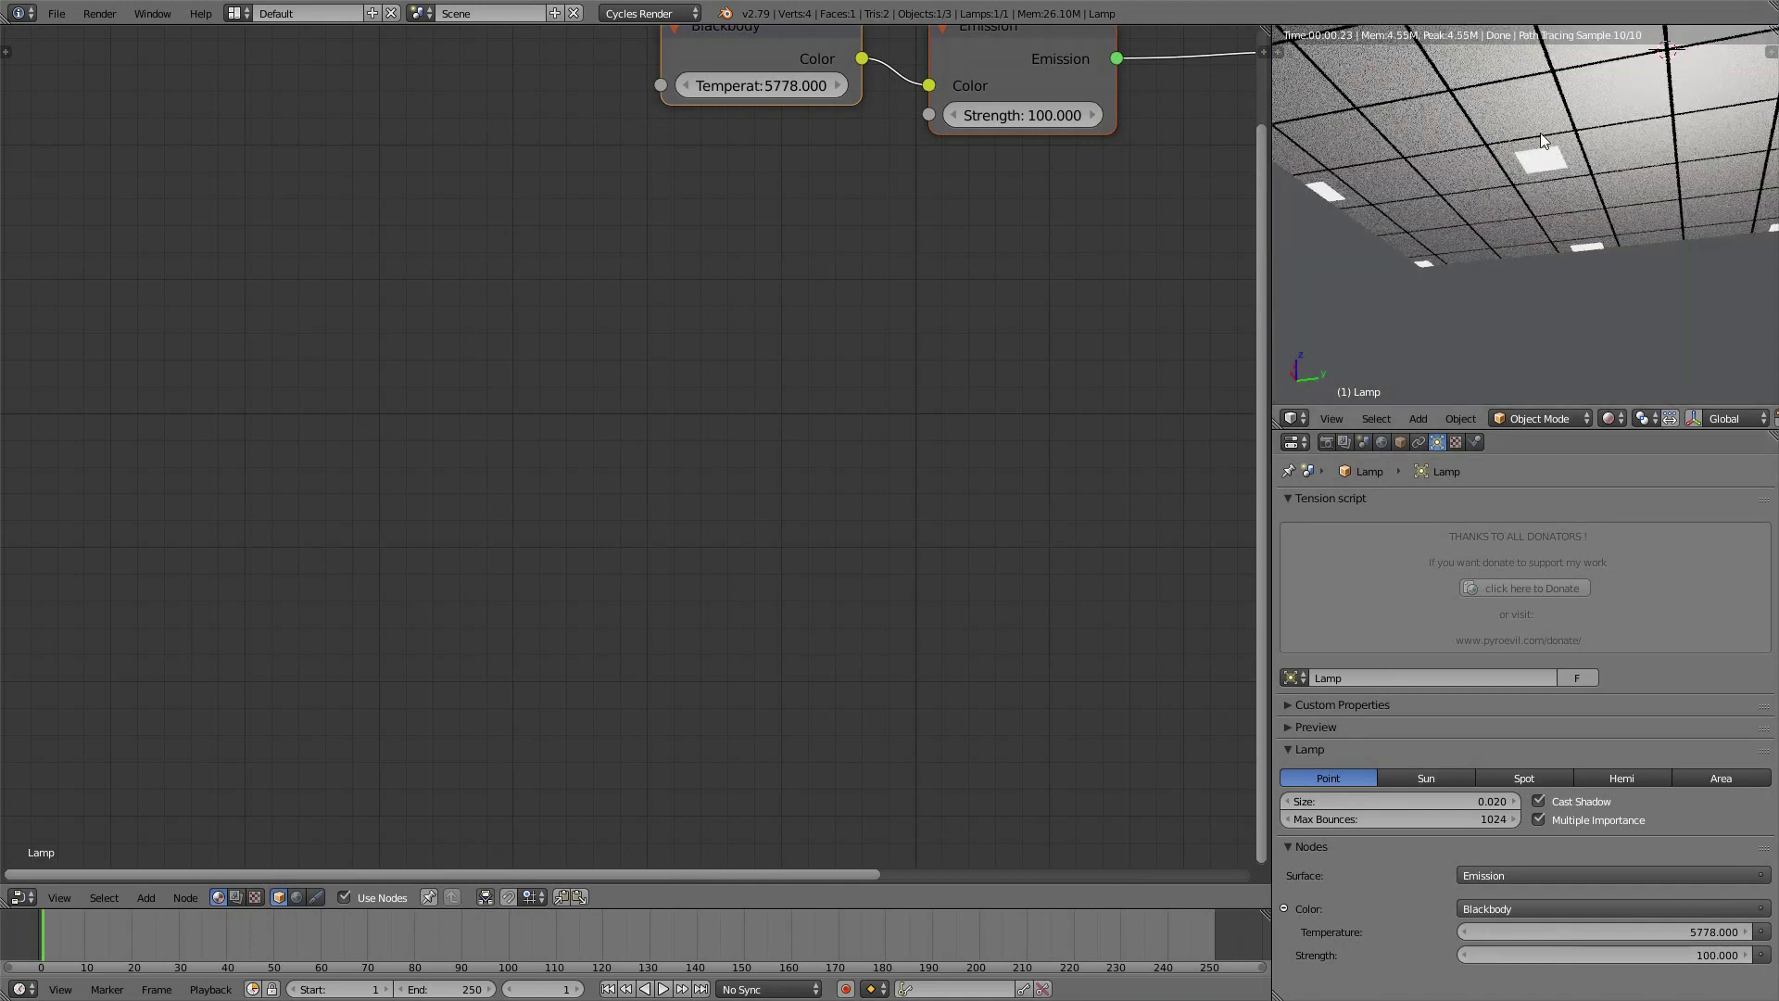
Orbit around the lit ceiling and reselect the ceiling object
{"action": "middle_click_drag", "start_coordinate": [1540, 132], "coordinate": [1549, 191], "text": "shift"}
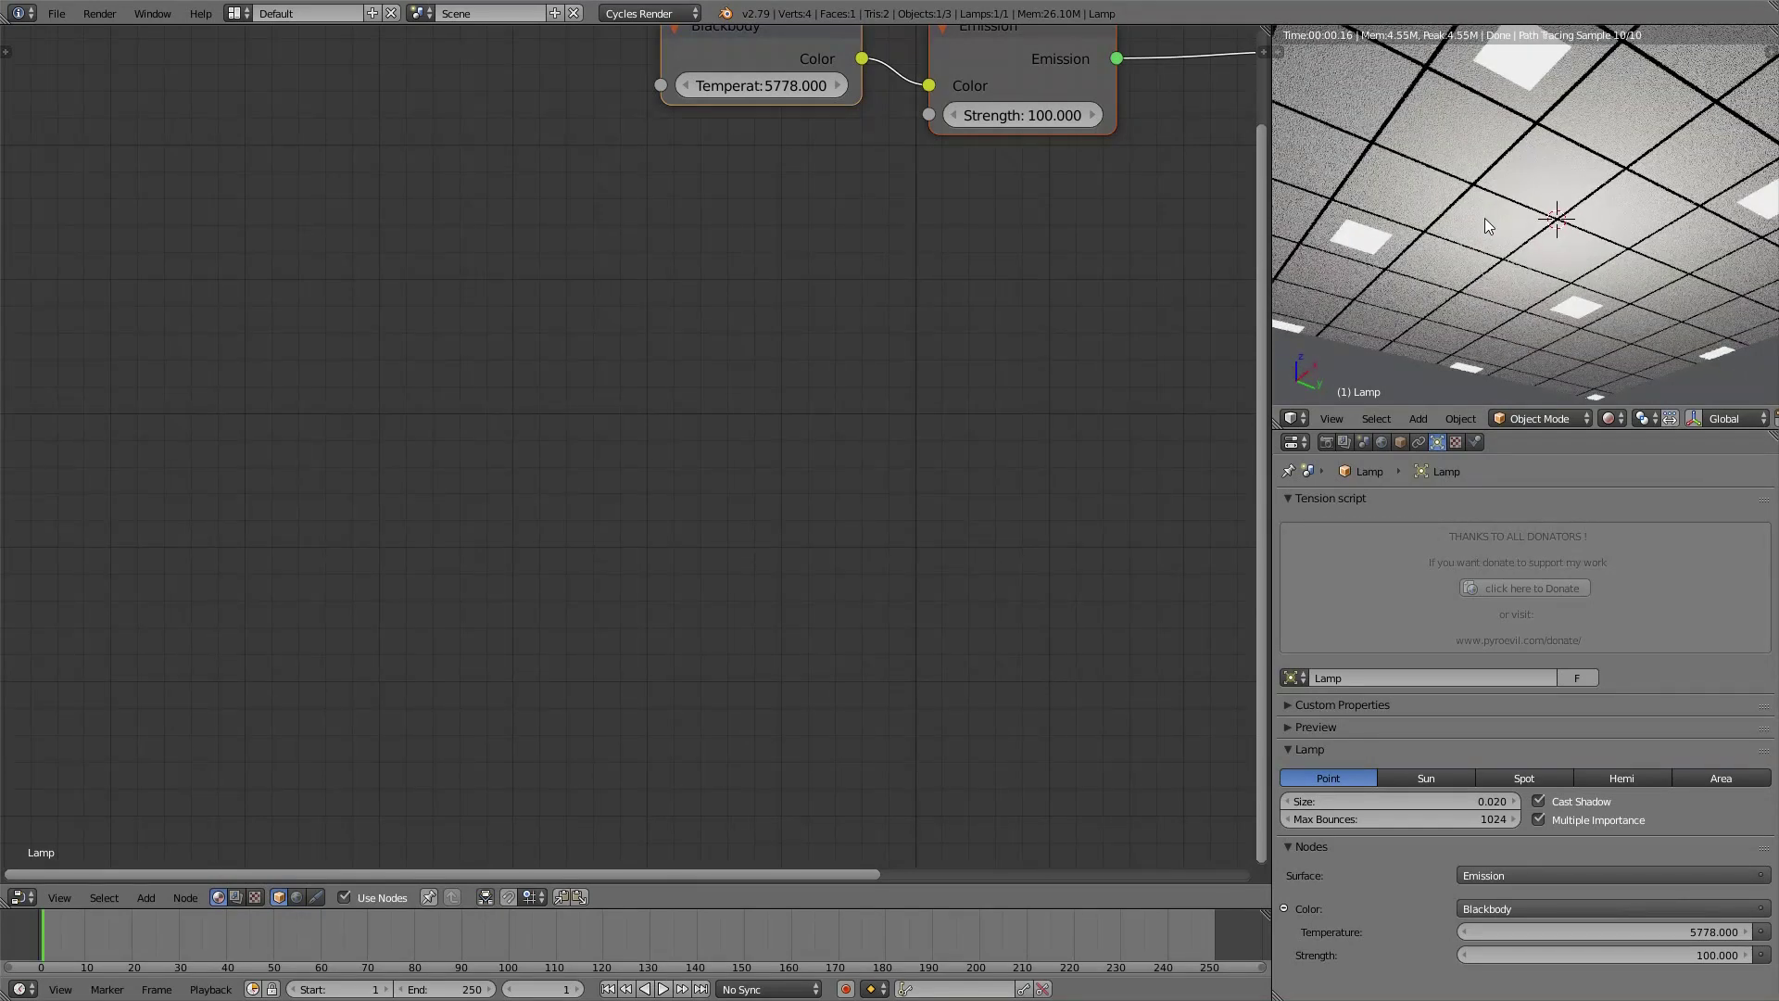
{"action": "key", "text": "g"}
{"action": "key", "text": "Escape"}
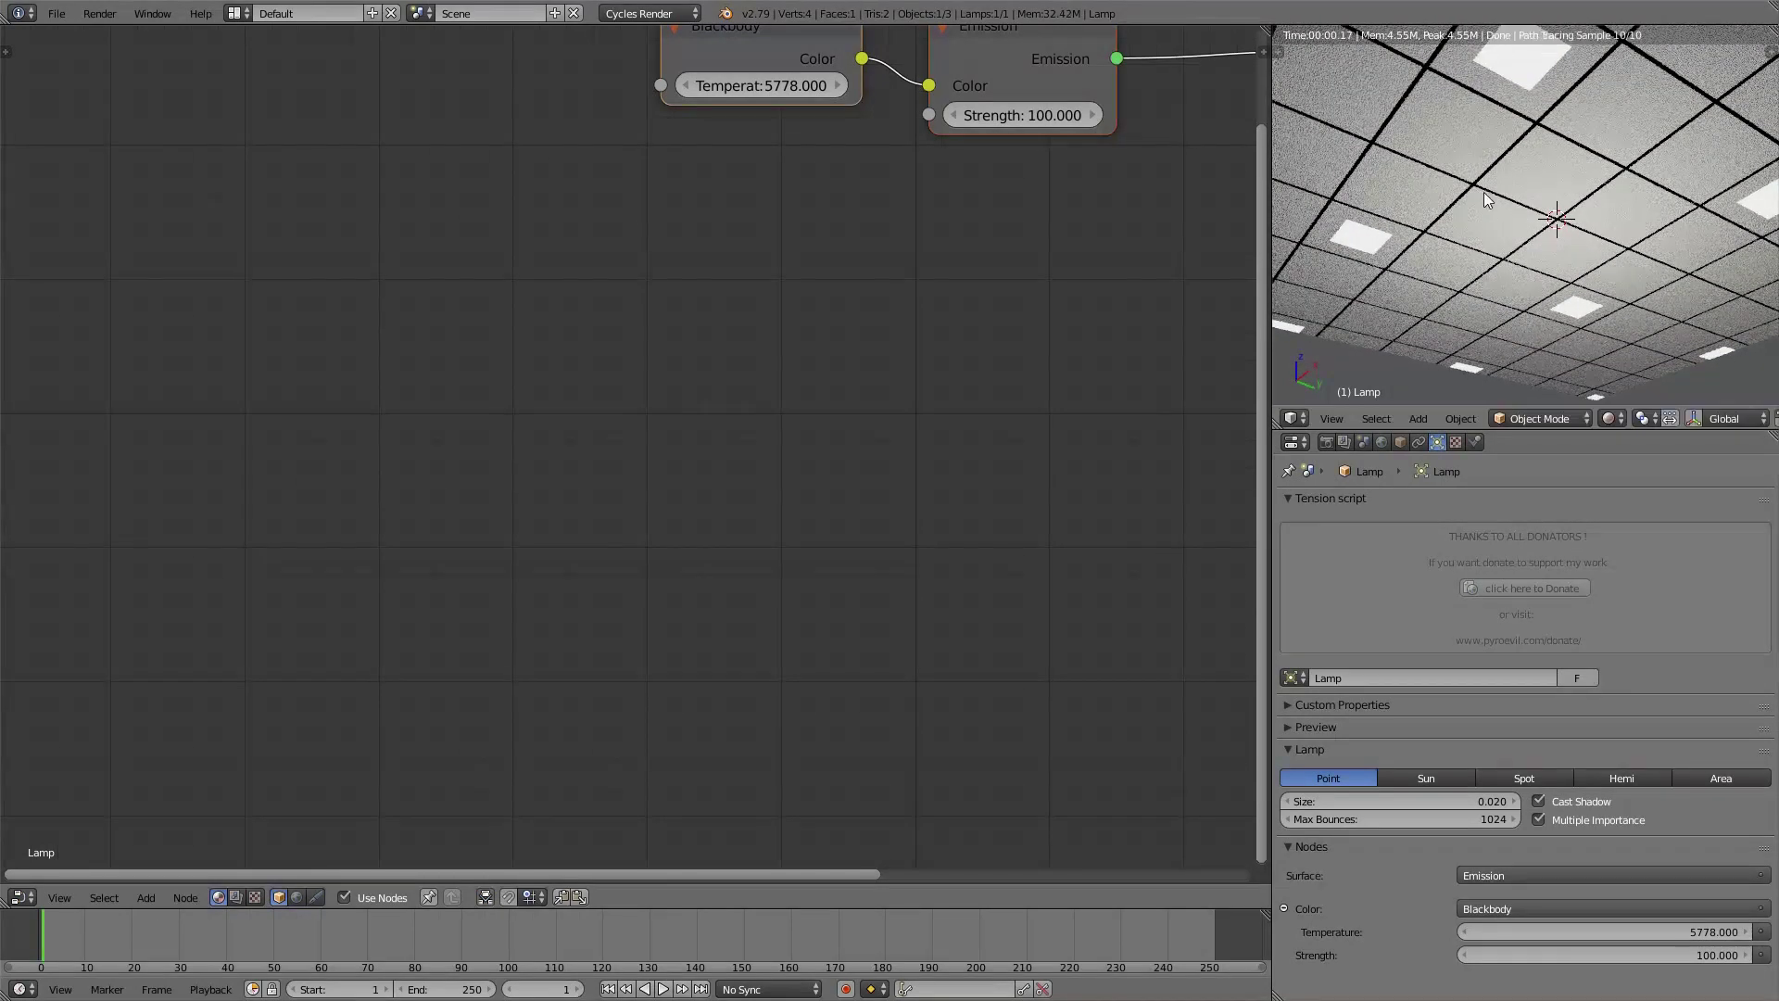
{"action": "middle_click_drag", "start_coordinate": [1482, 191], "coordinate": [1566, 222]}
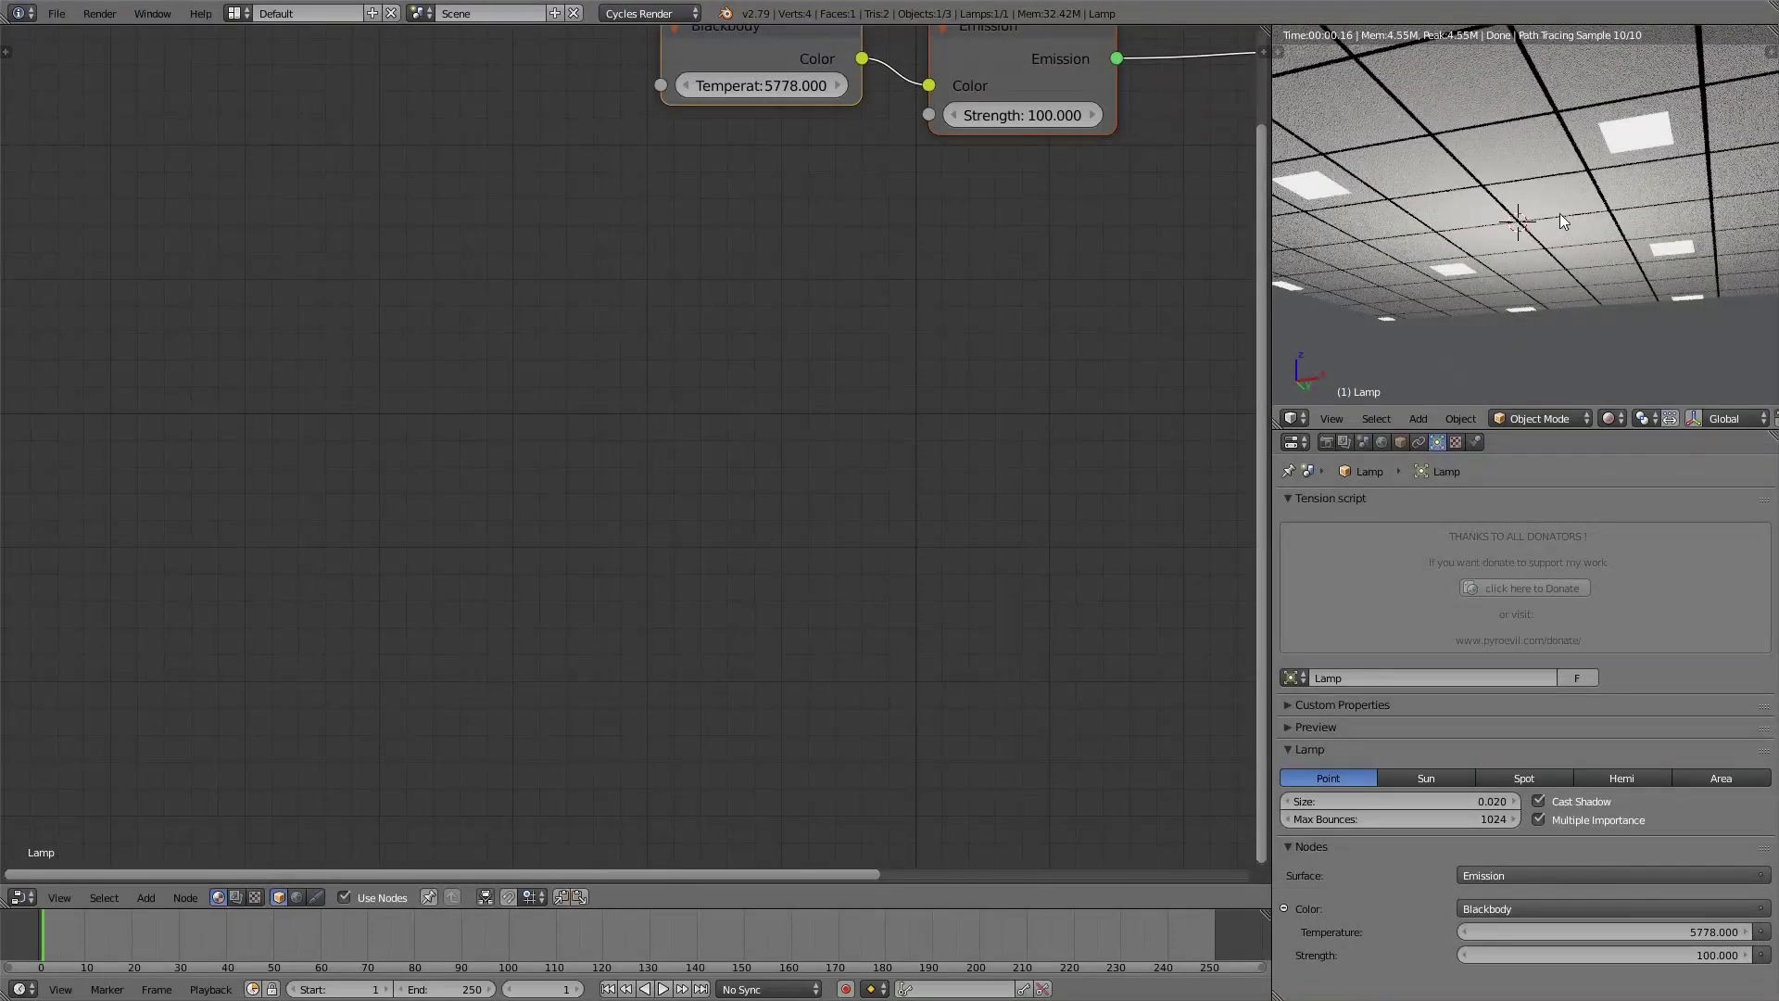
{"action": "right_click", "coordinate": [1511, 91]}
Duplicate the 0.840 Value node and place the copy above the others
{"action": "scroll", "coordinate": [1494, 230], "scroll_direction": "up", "scroll_amount": 5}
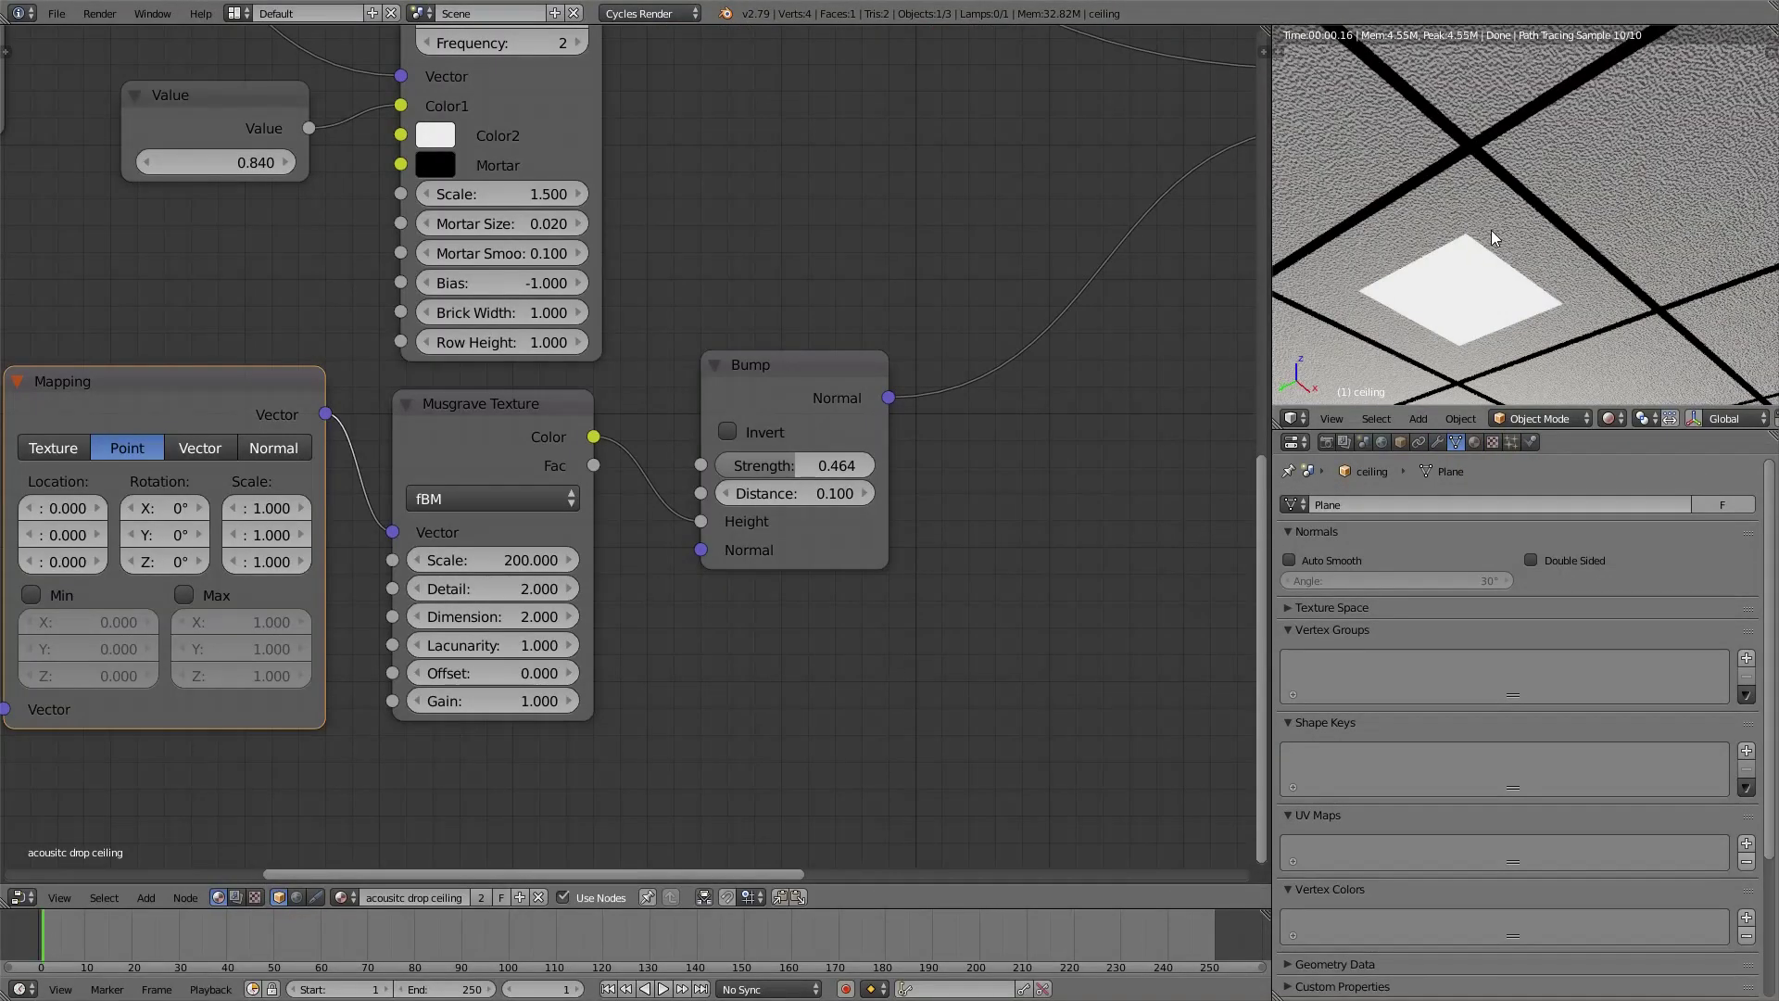
{"action": "middle_click_drag", "start_coordinate": [1470, 274], "coordinate": [1526, 239], "text": "shift"}
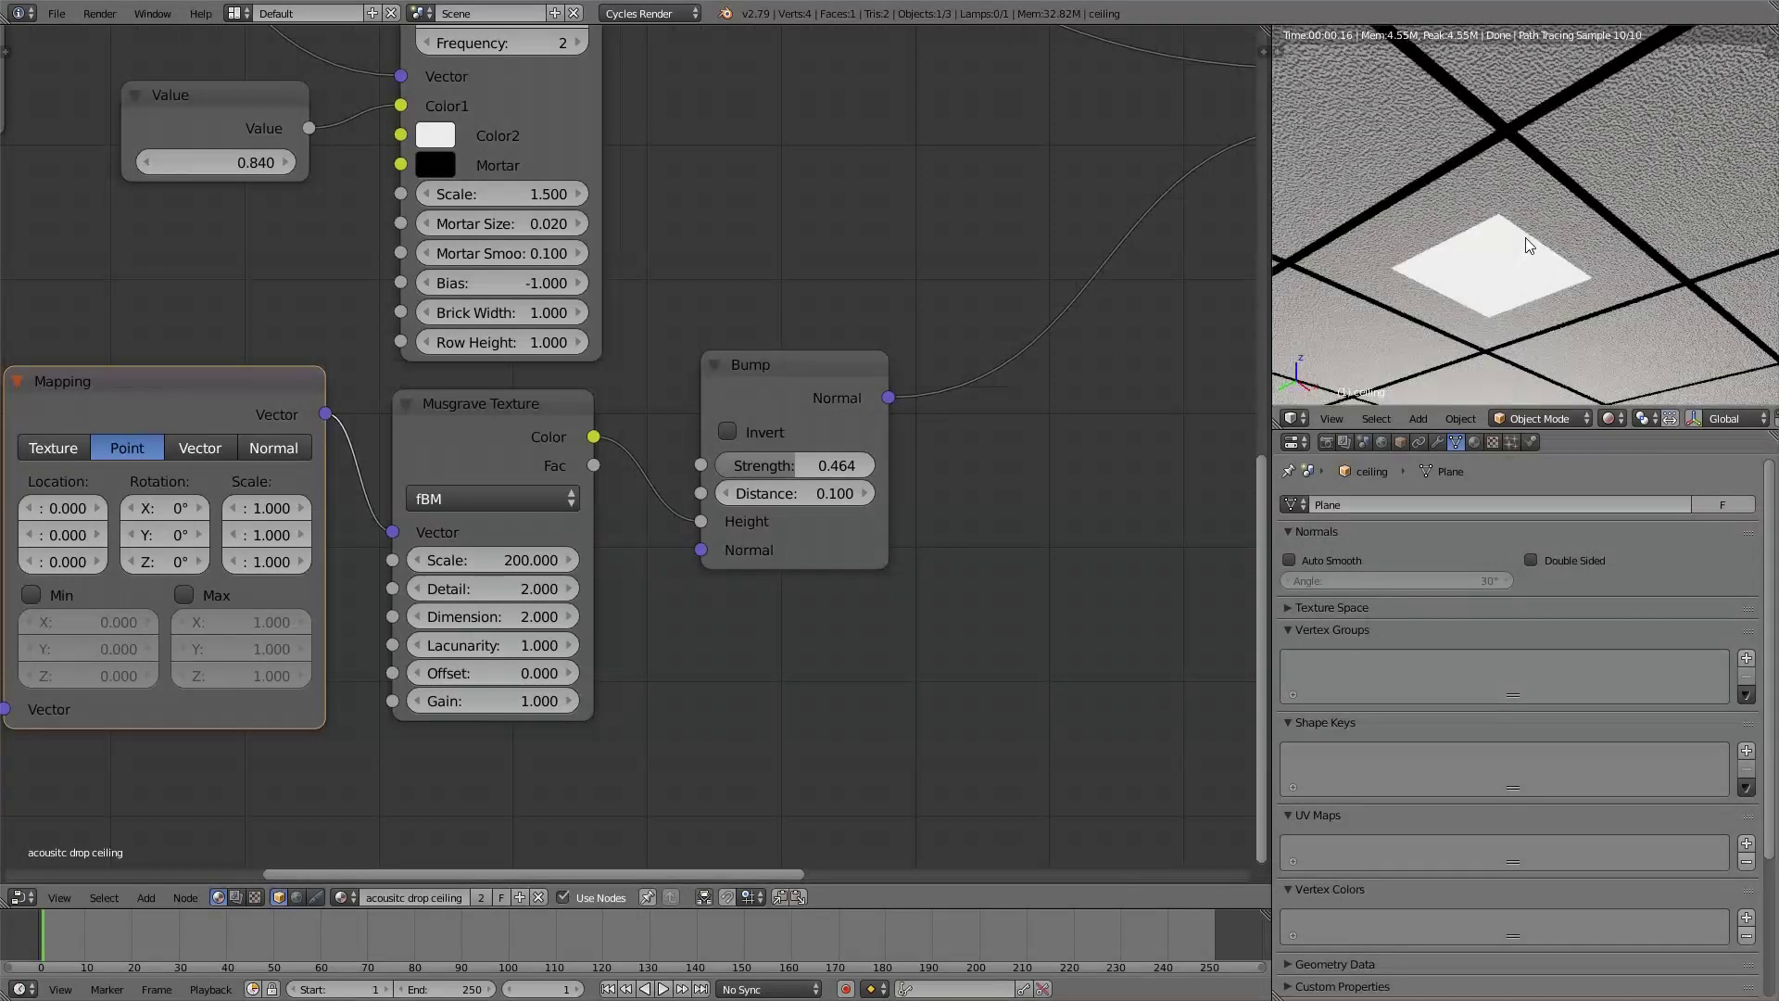
{"action": "scroll", "coordinate": [968, 686], "scroll_direction": "down", "scroll_amount": 3}
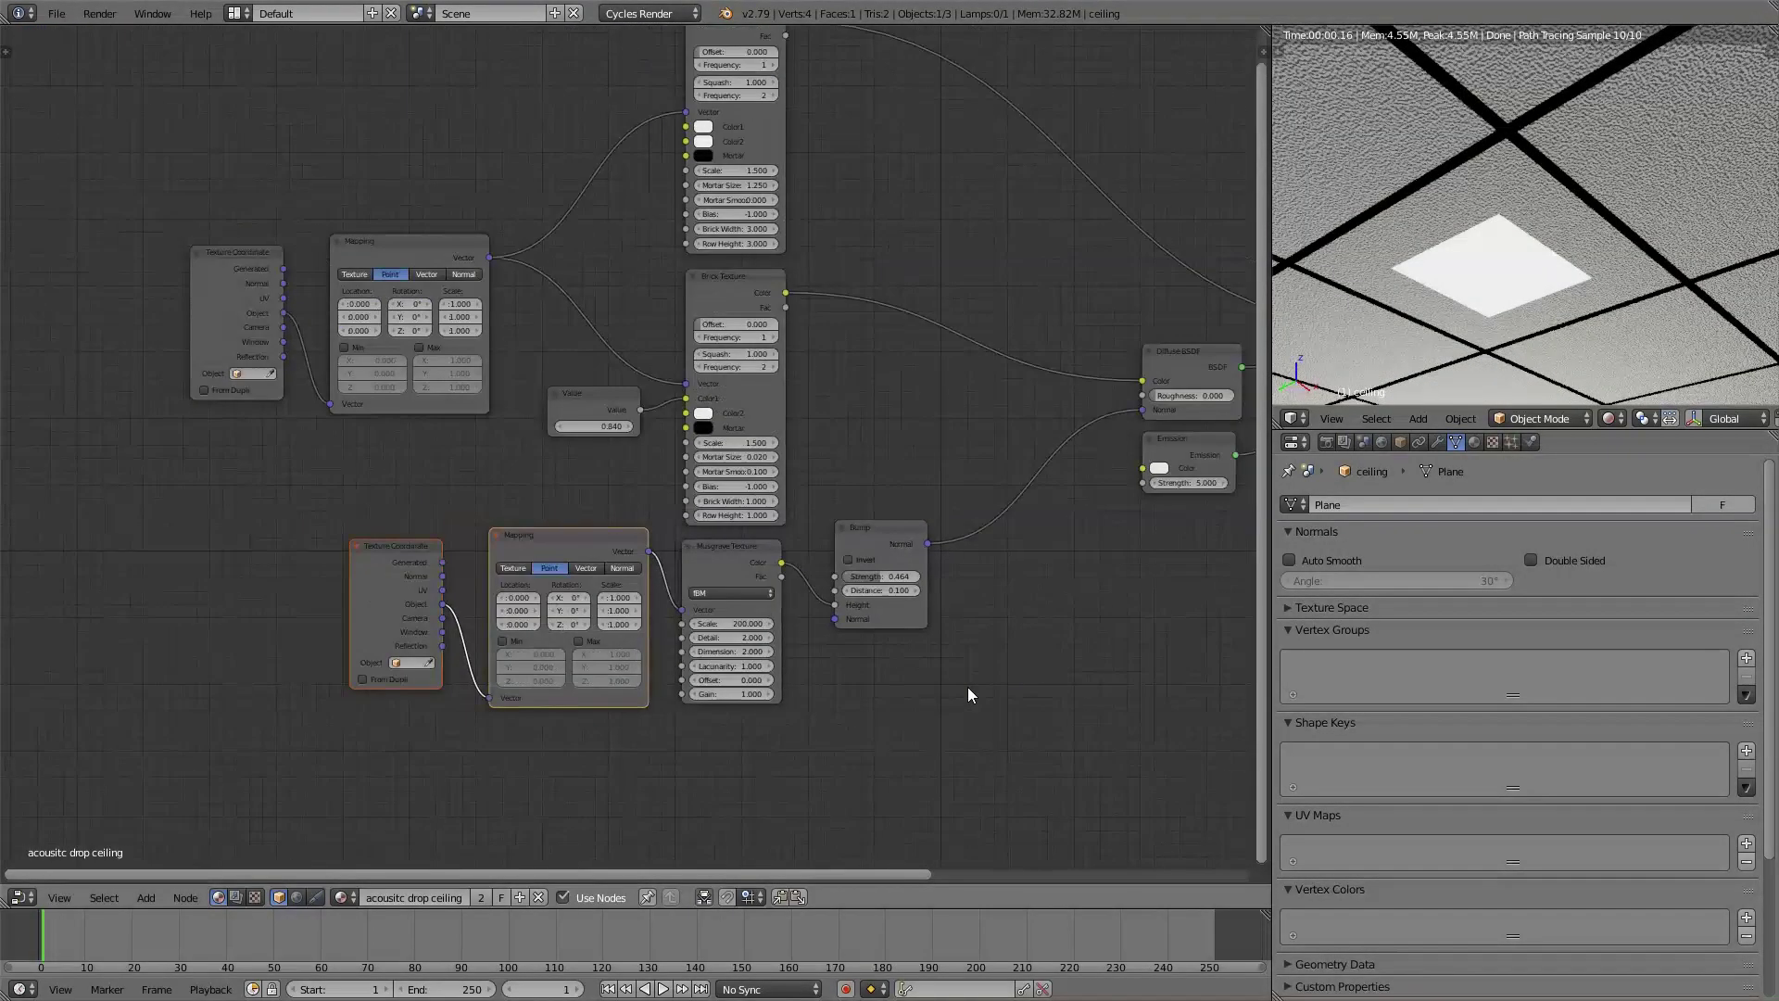
{"action": "middle_click_drag", "start_coordinate": [1002, 338], "coordinate": [916, 412]}
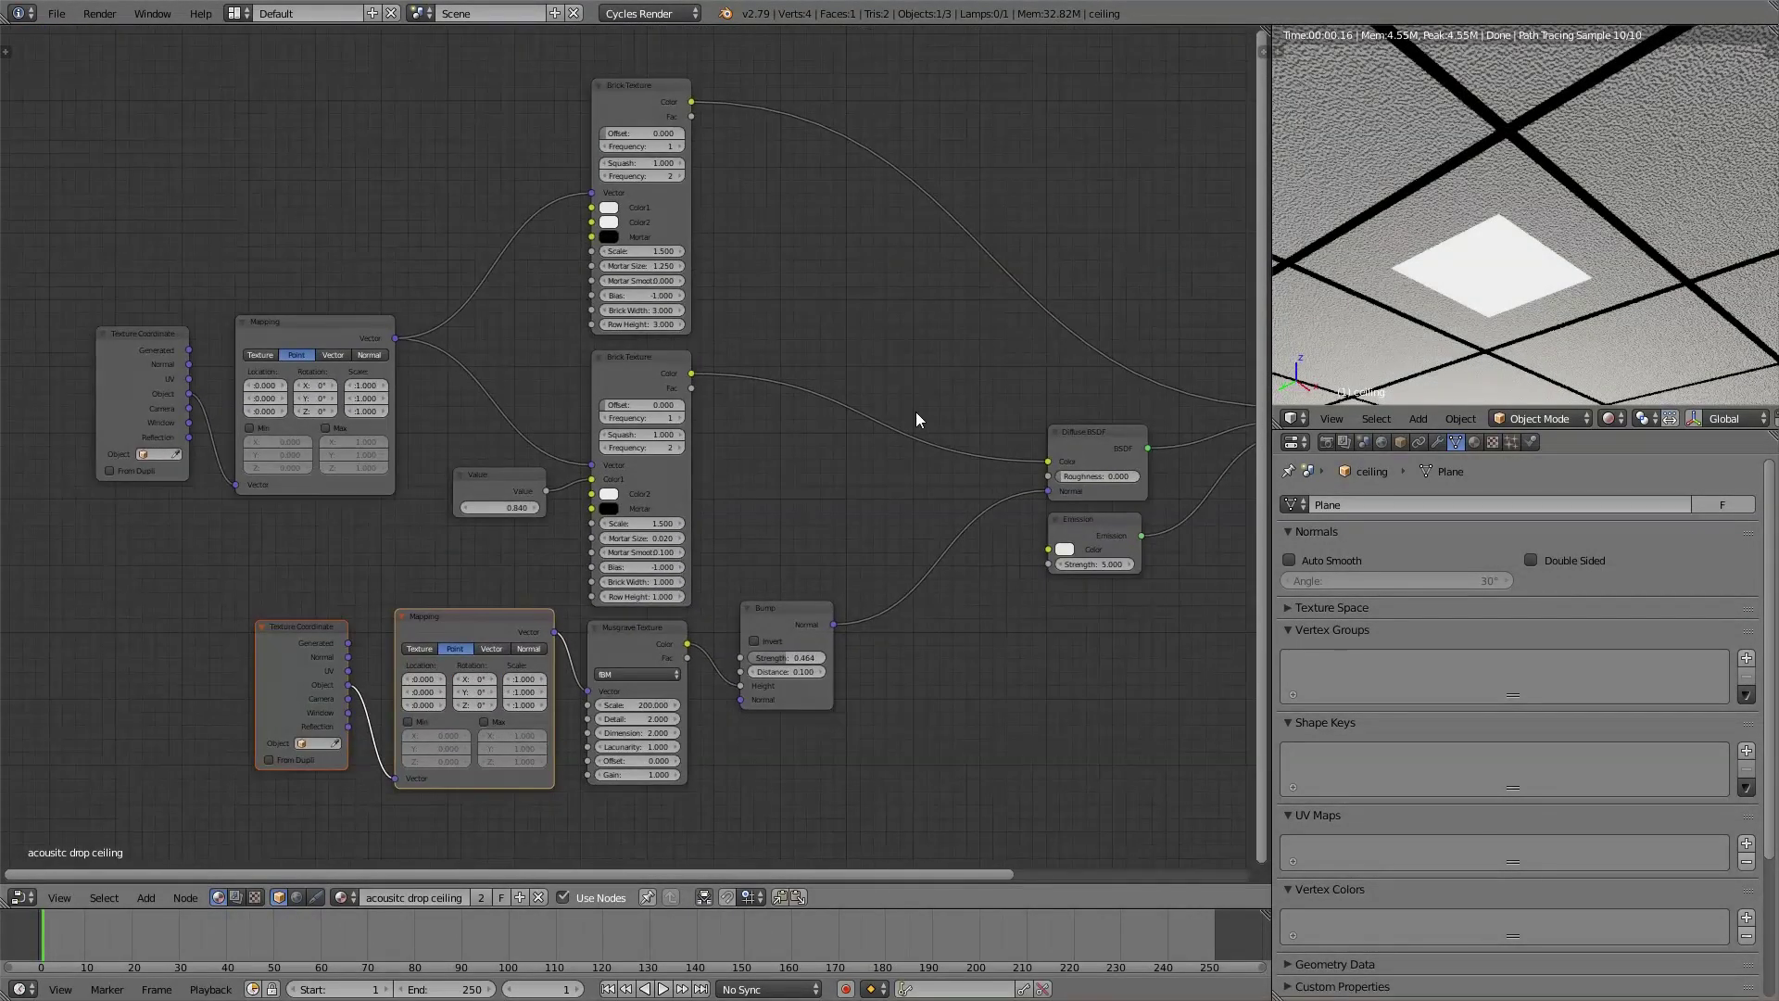
{"action": "scroll", "coordinate": [916, 420], "scroll_direction": "up", "scroll_amount": 2}
{"action": "left_click", "coordinate": [788, 528]}
{"action": "key", "text": "shift+d"}
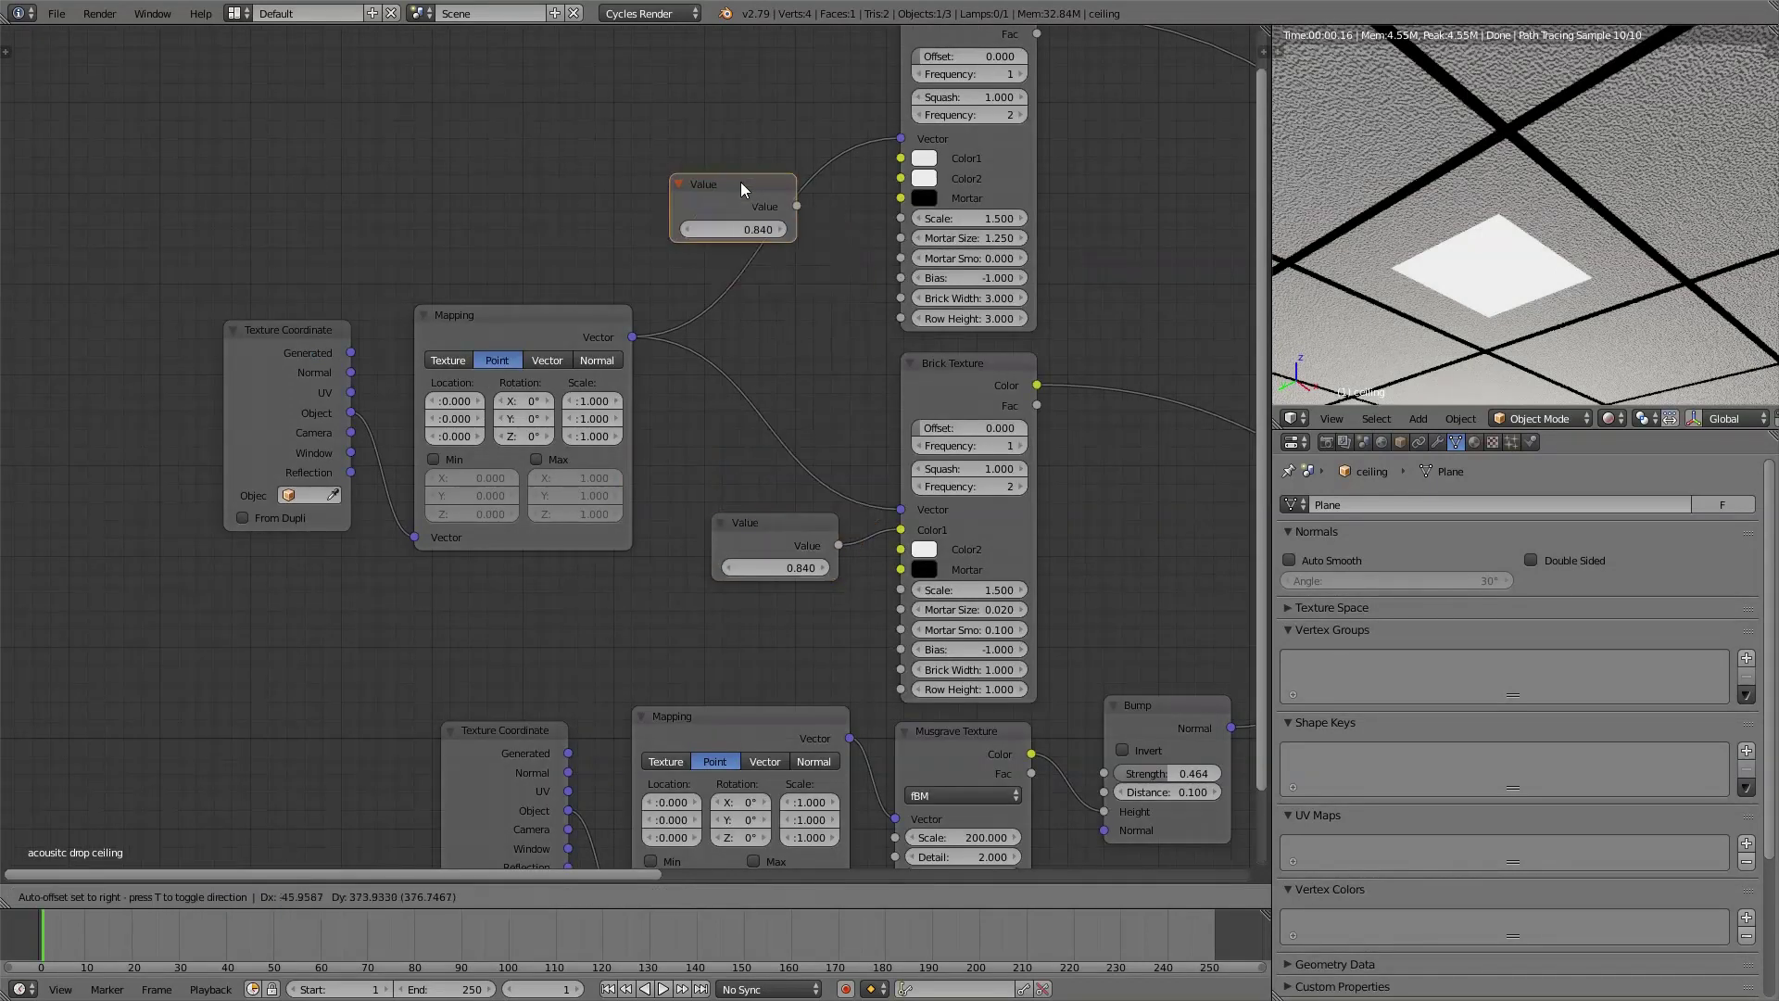
{"action": "left_click", "coordinate": [670, 126]}
Set the copied Value to 1.25 and connect it to the upper Brick Texture's Mortar Size
{"action": "scroll", "coordinate": [948, 176], "scroll_direction": "up", "scroll_amount": 3}
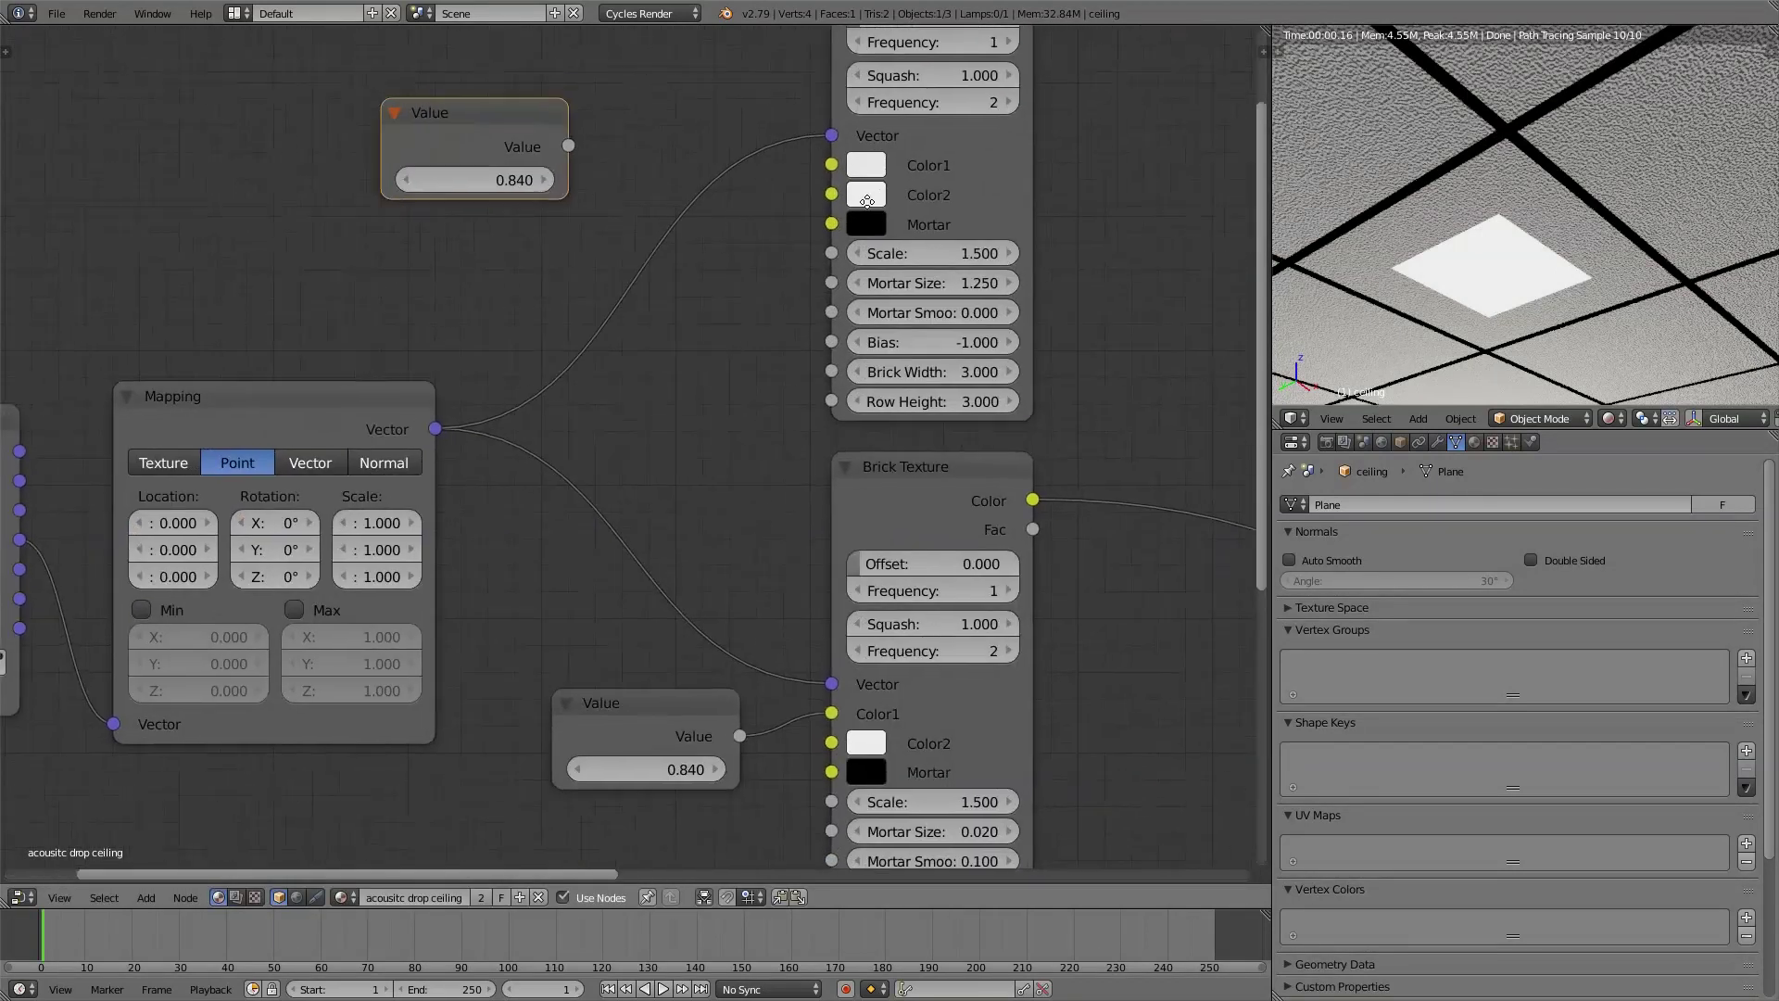
{"action": "left_click", "coordinate": [437, 185]}
{"action": "type", "text": "1.2"}
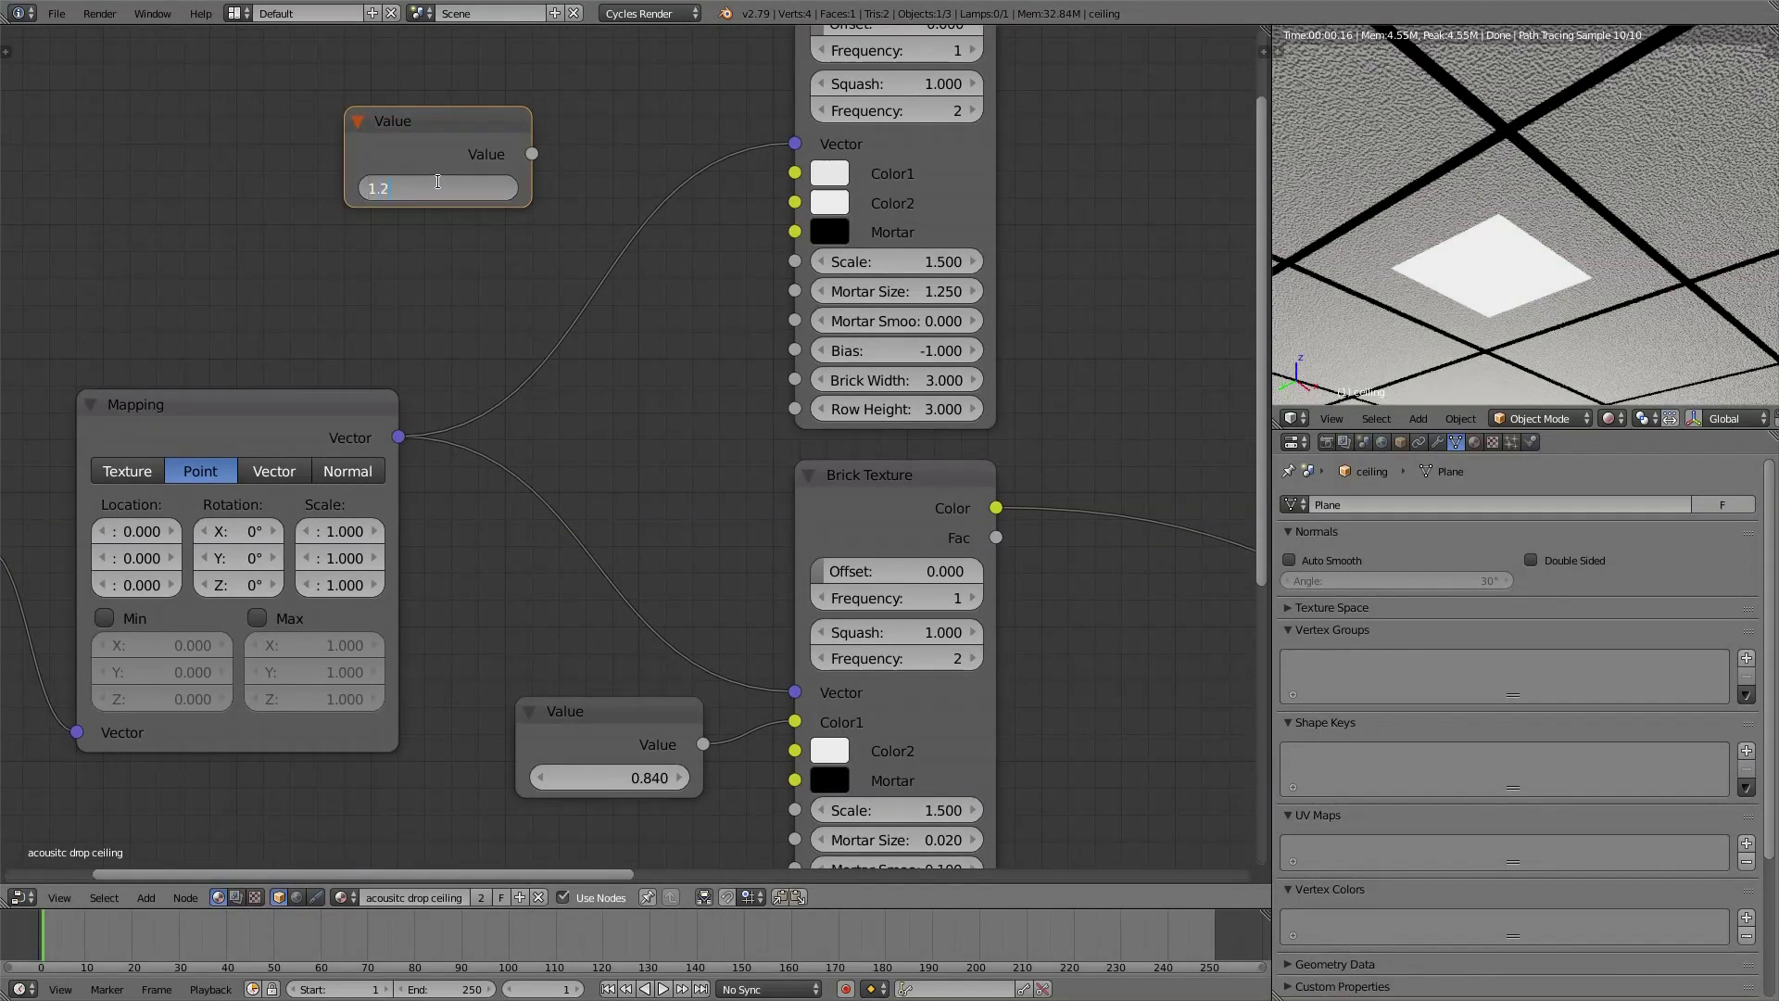
{"action": "type", "text": "5"}
{"action": "key", "text": "Return"}
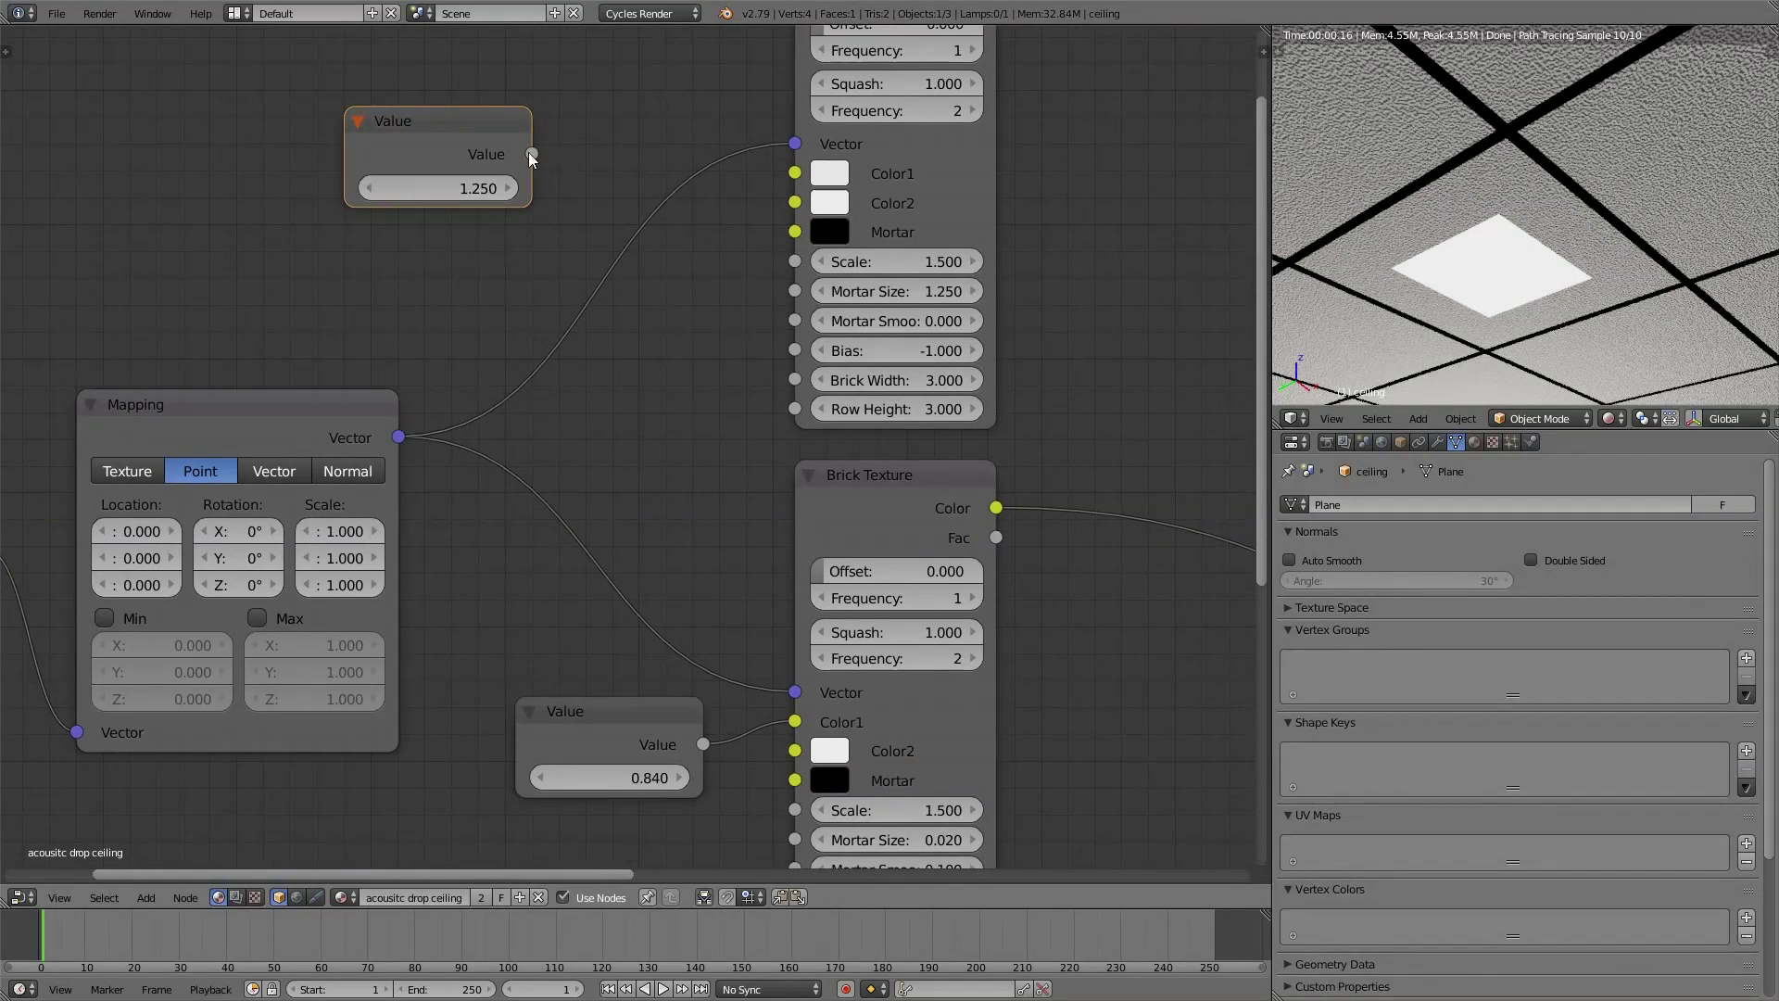
{"action": "left_click_drag", "start_coordinate": [534, 154], "coordinate": [794, 292]}
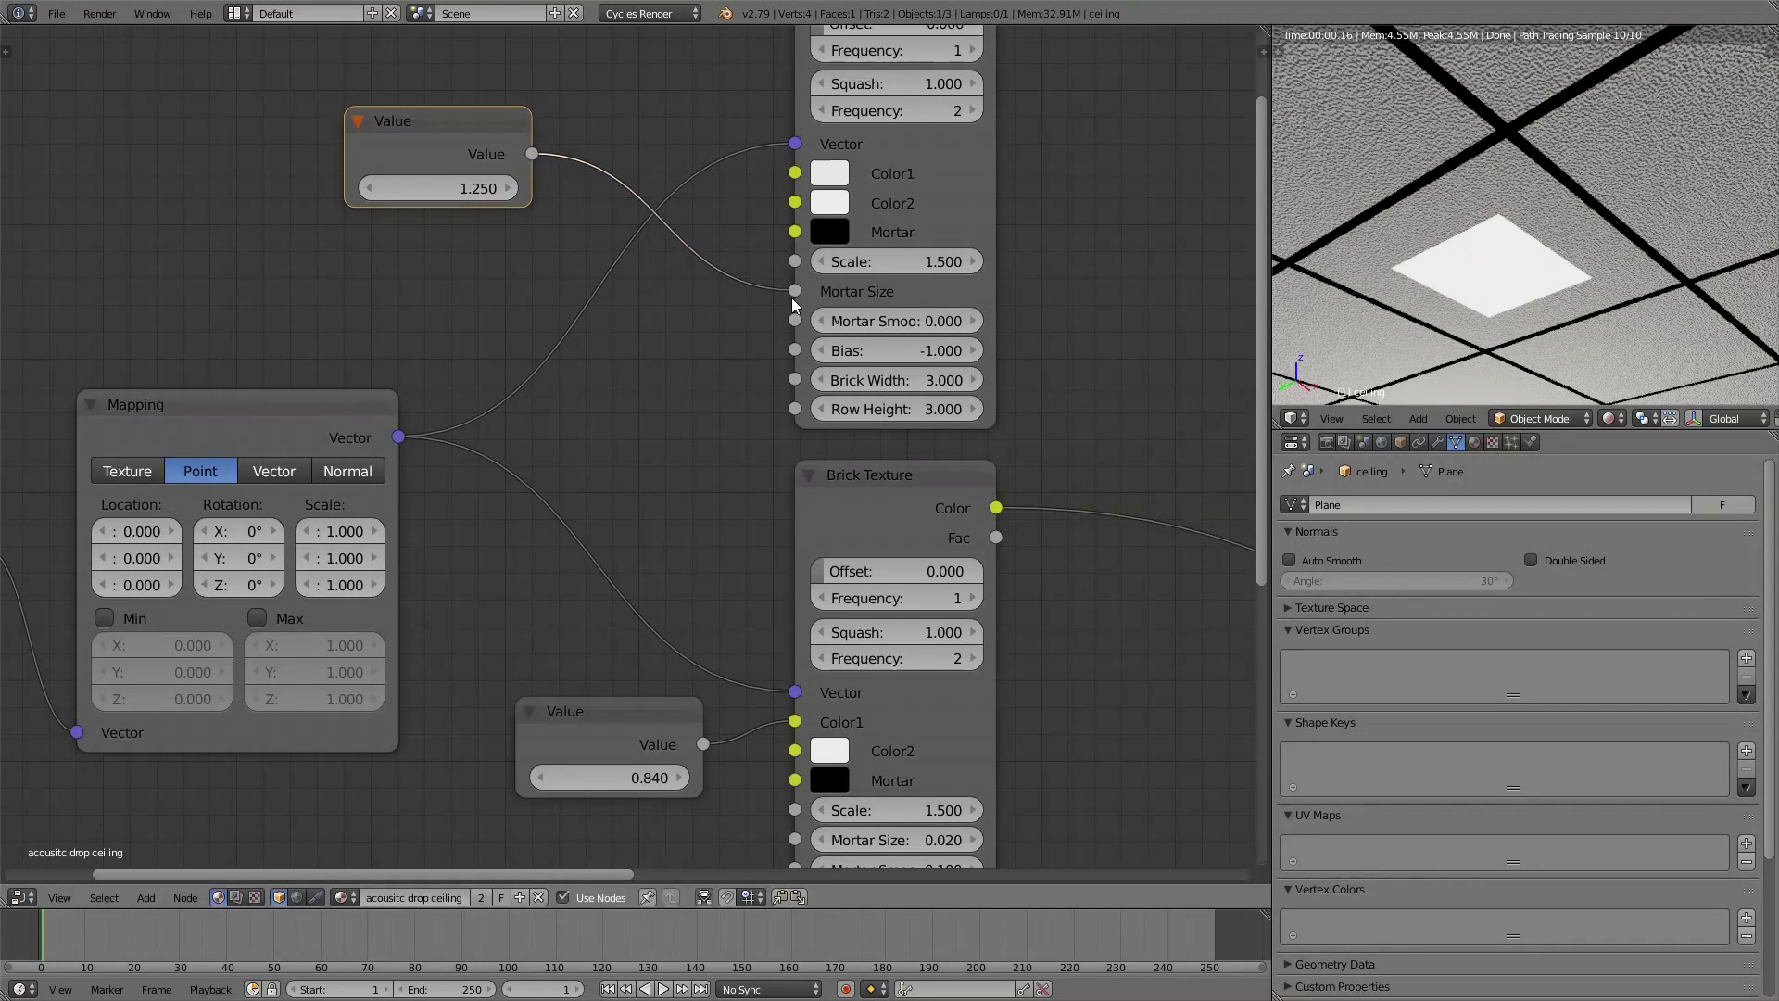
{"action": "middle_click_drag", "start_coordinate": [792, 297], "coordinate": [429, 377]}
{"action": "scroll", "coordinate": [321, 390], "scroll_direction": "down", "scroll_amount": 3}
Raise the top Brick Texture and Value nodes, placing a Brick Texture copy below the original
{"action": "middle_click_drag", "start_coordinate": [321, 389], "coordinate": [538, 553]}
{"action": "left_click", "coordinate": [708, 331], "text": "shift"}
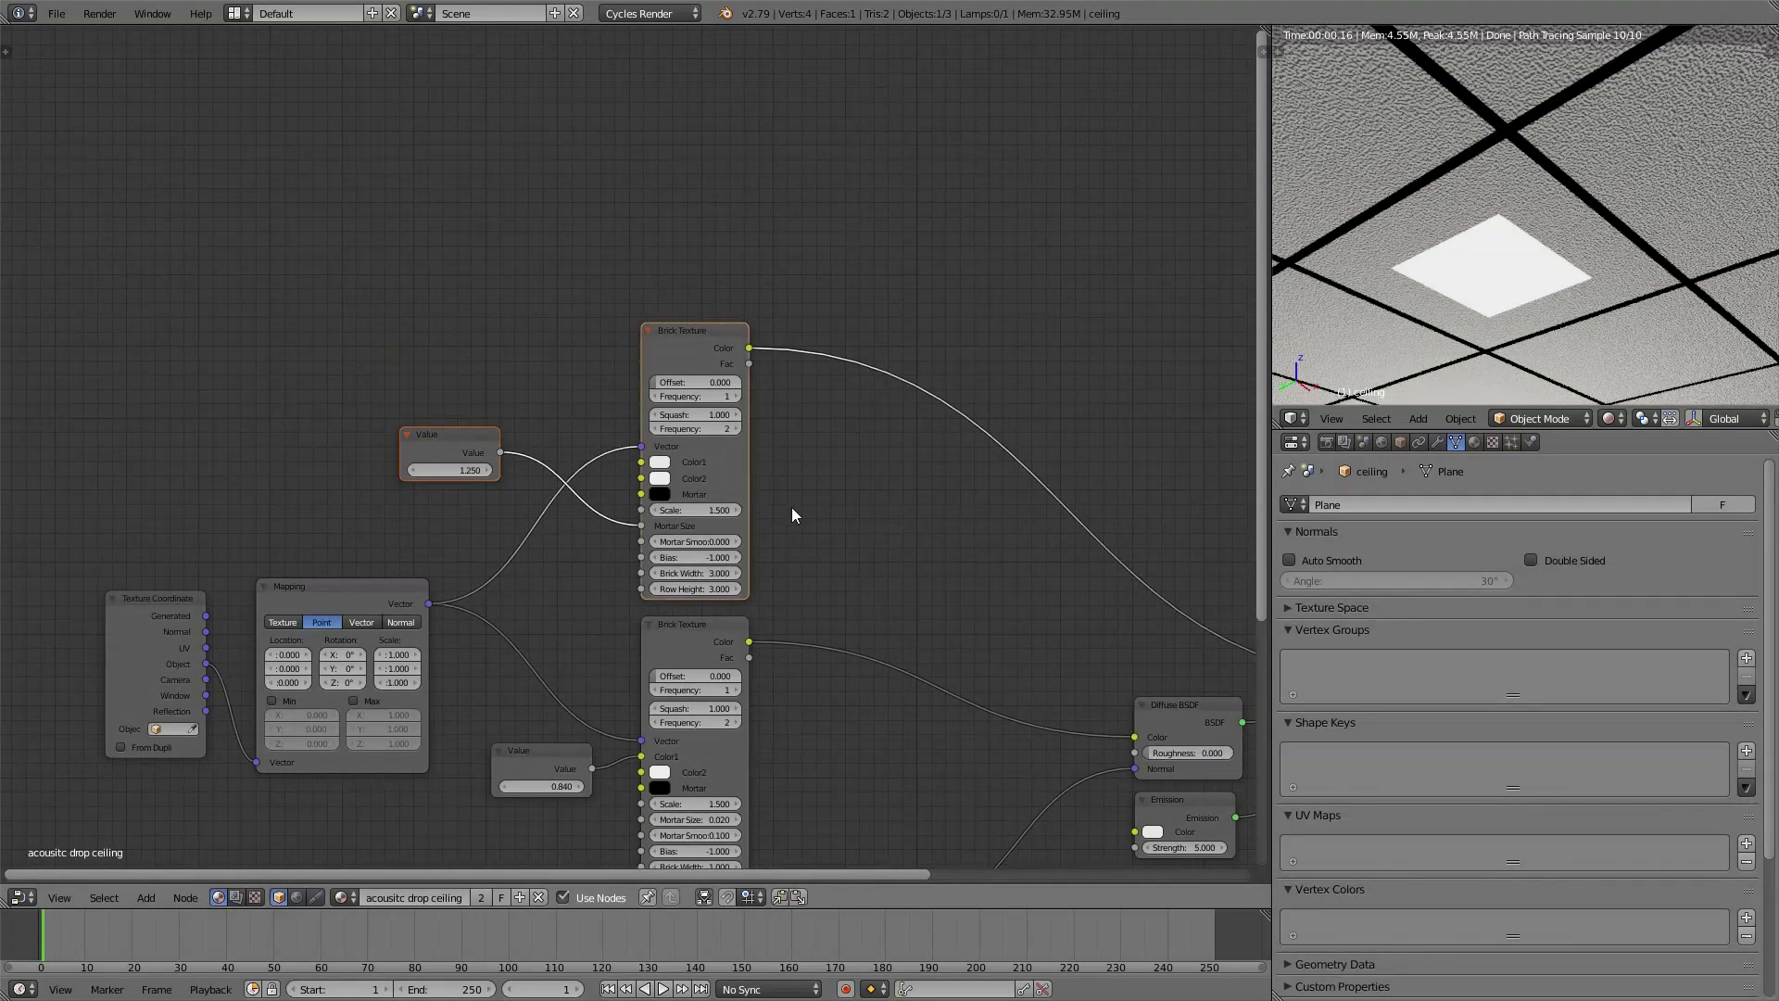
{"action": "key", "text": "g"}
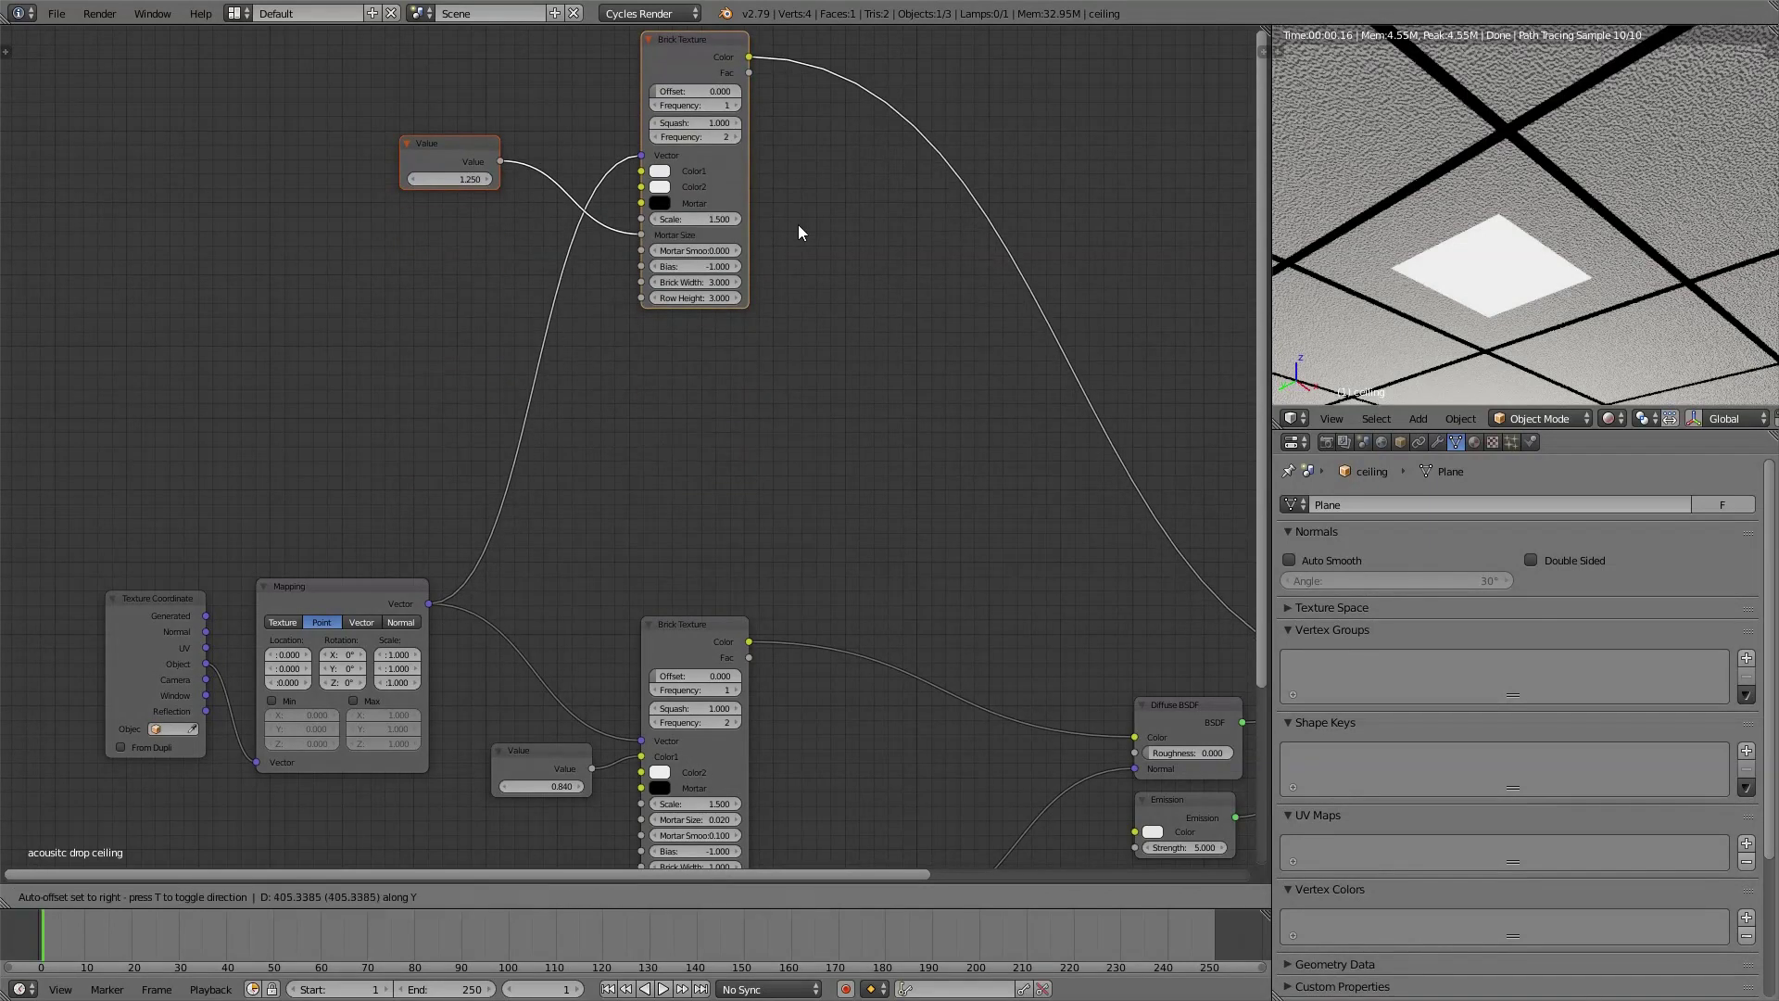
{"action": "left_click", "coordinate": [798, 224]}
{"action": "left_click", "coordinate": [732, 46]}
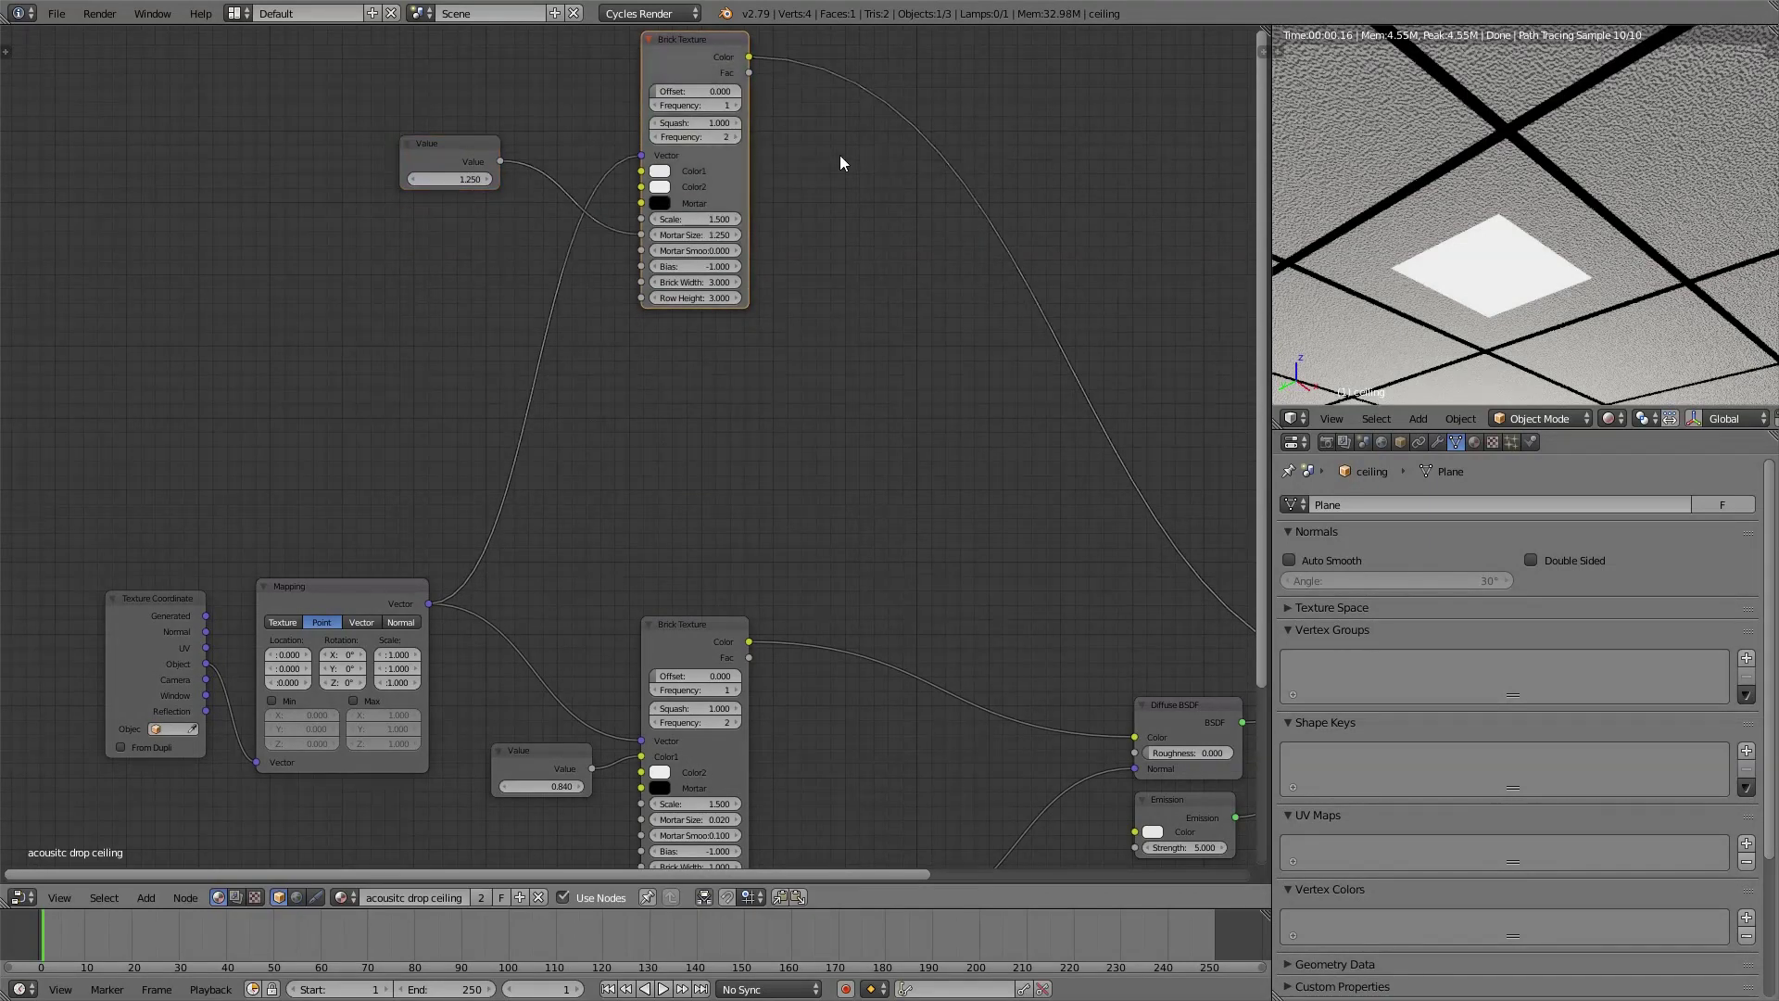
{"action": "key", "text": "g"}
{"action": "key", "text": "y"}
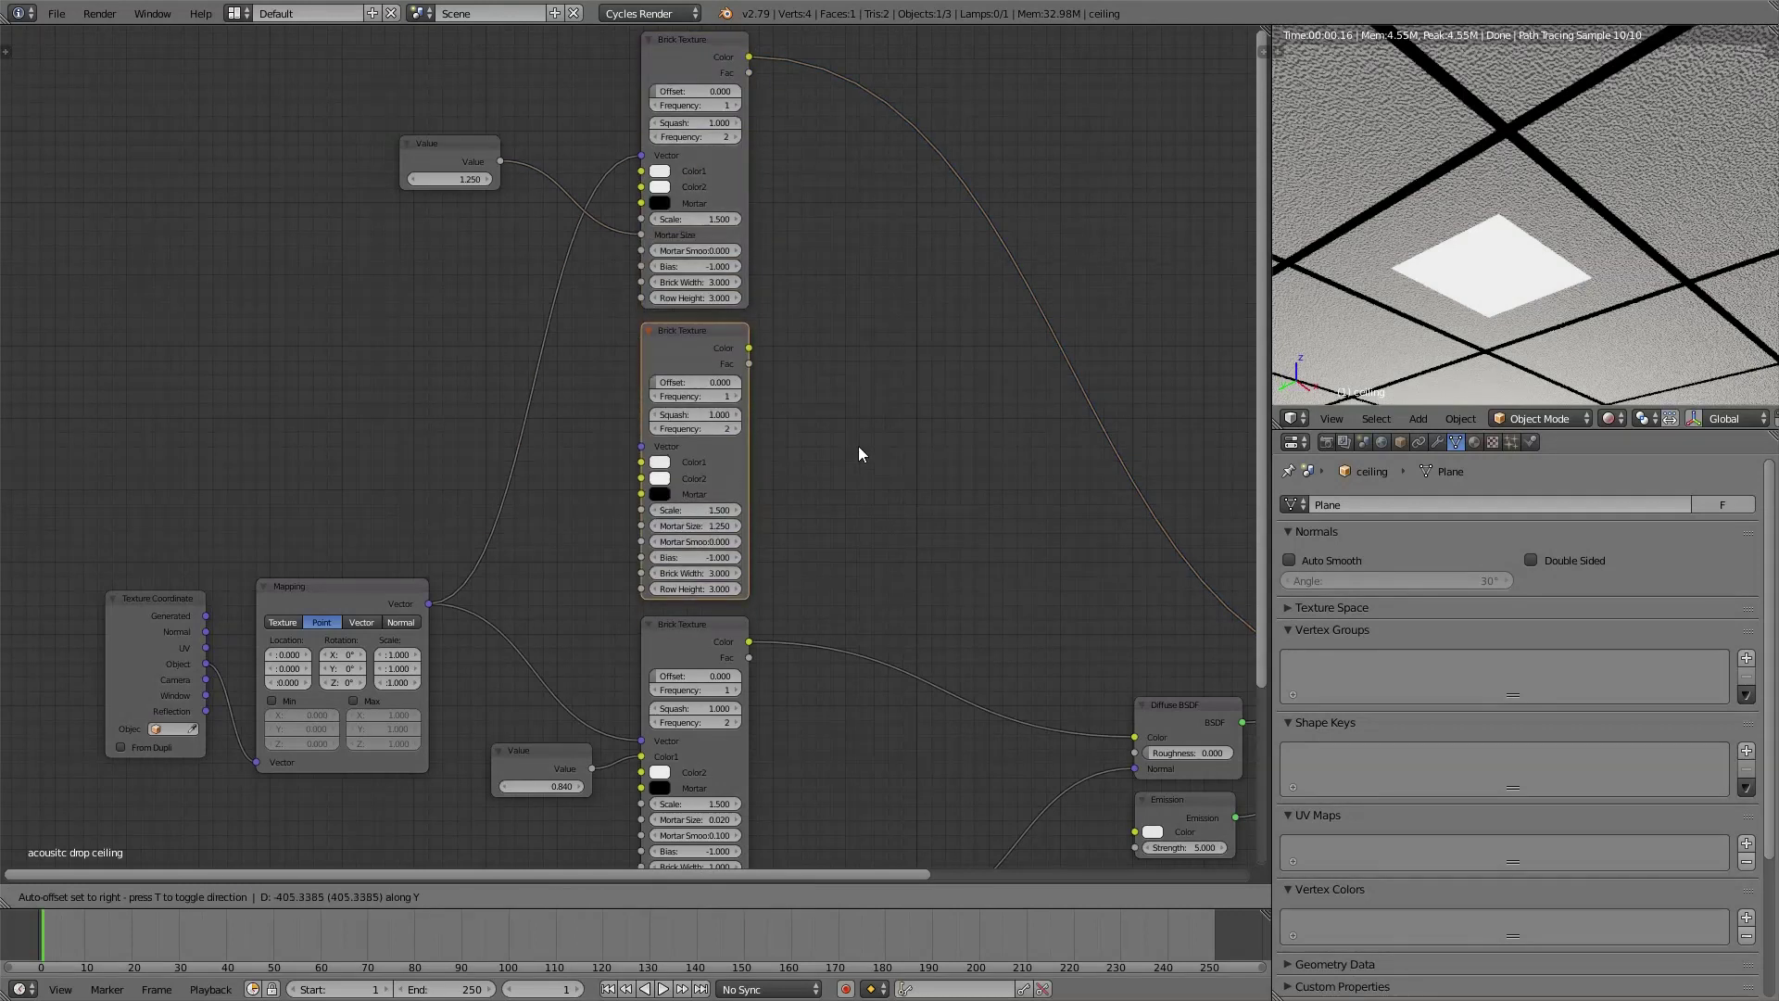
{"action": "left_click", "coordinate": [858, 452]}
{"action": "left_click_drag", "start_coordinate": [432, 143], "coordinate": [633, 528]}
Insert a Math node into the Value-to-Mortar Size link
{"action": "scroll", "coordinate": [501, 473], "scroll_direction": "up", "scroll_amount": 2}
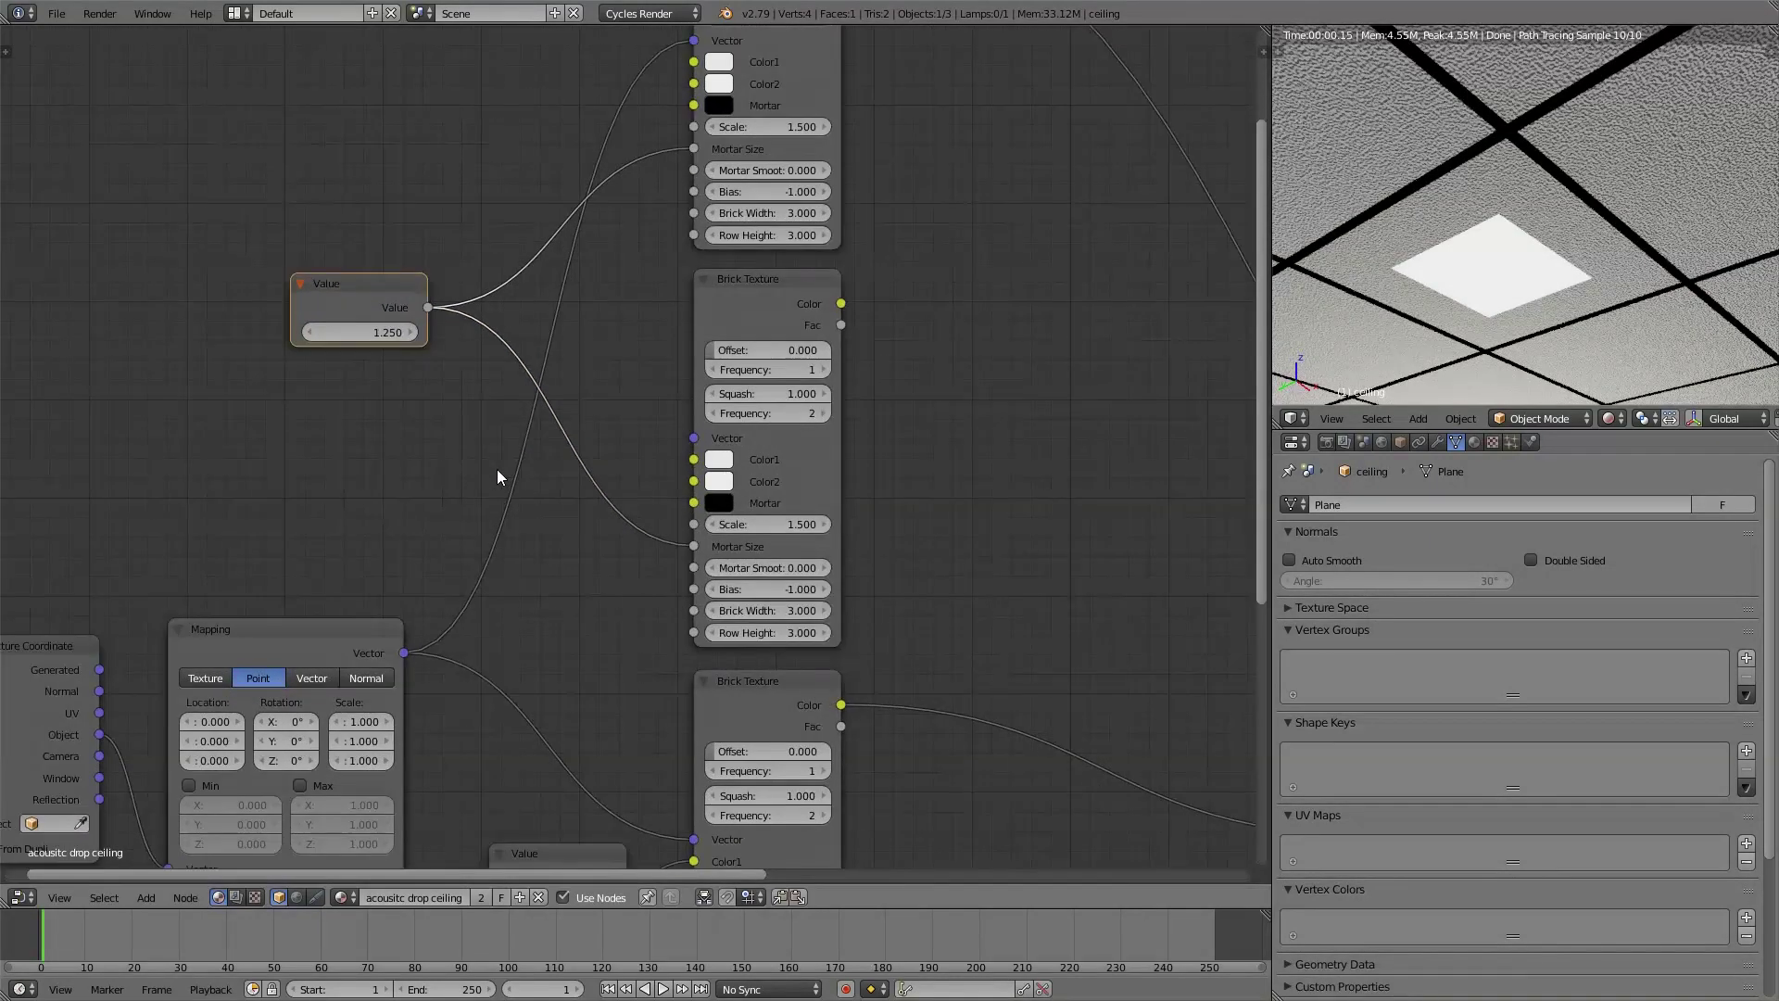
{"action": "key", "text": "shift+a"}
{"action": "mouse_move", "coordinate": [498, 472]}
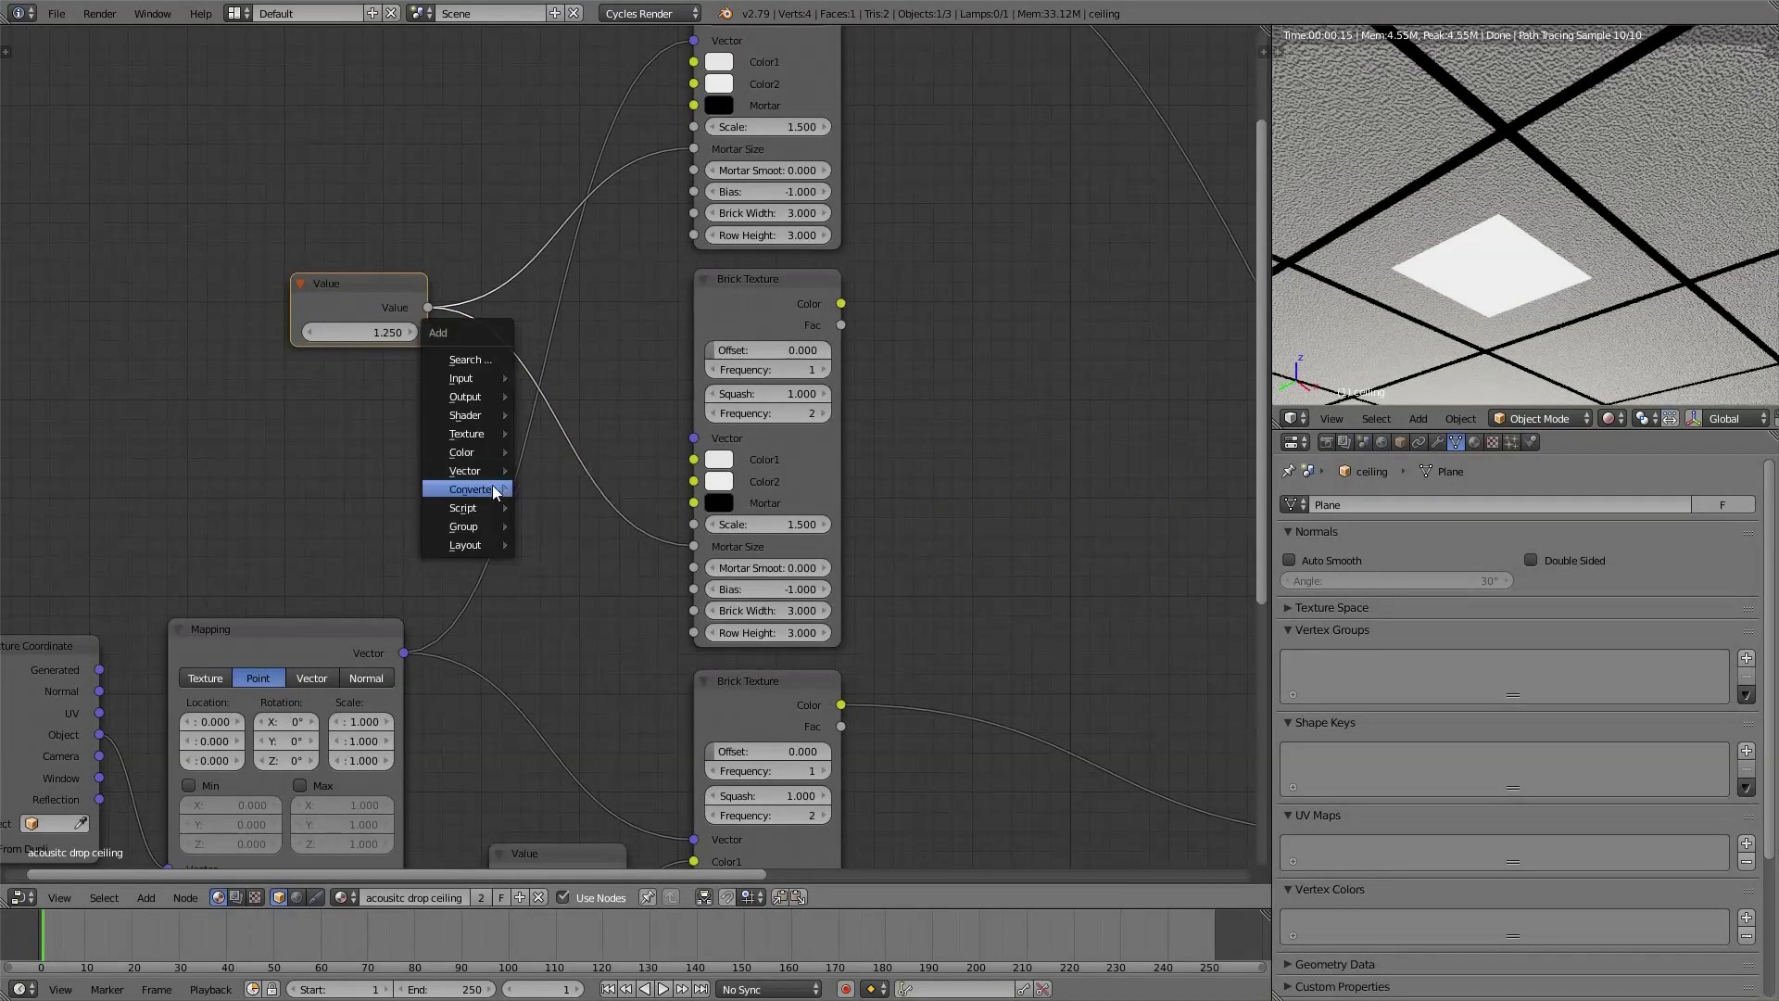
{"action": "left_click", "coordinate": [569, 590]}
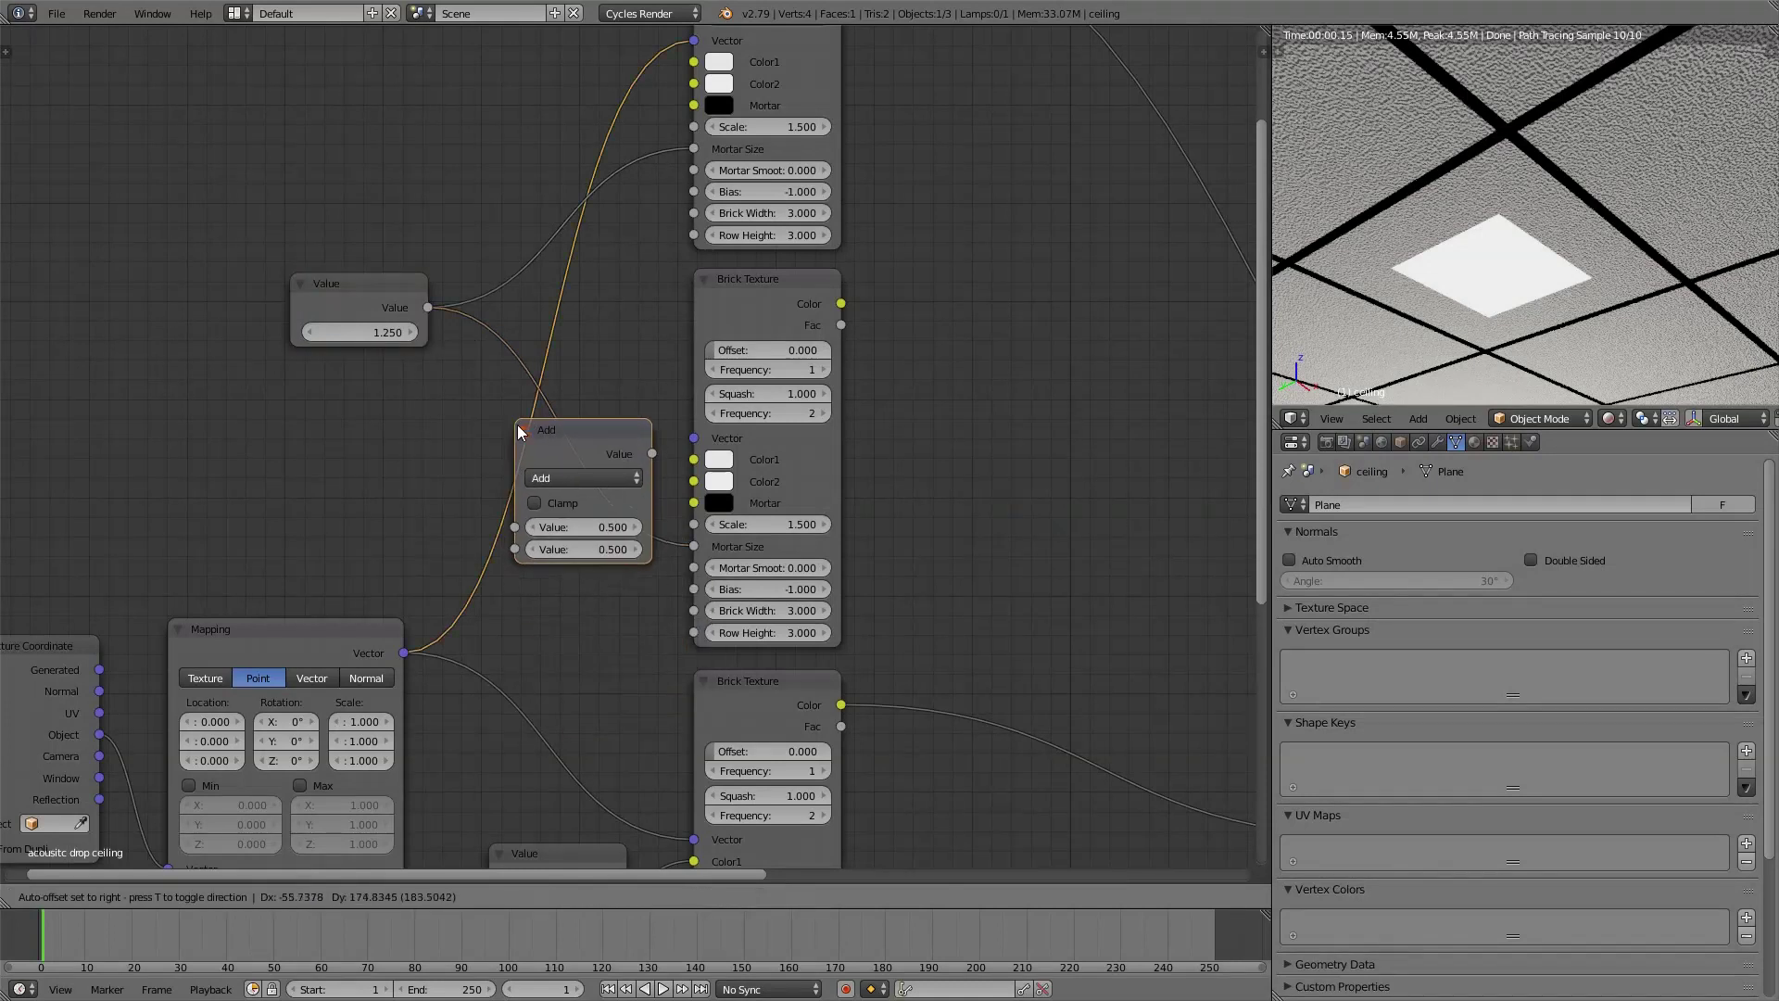
{"action": "left_click", "coordinate": [538, 432]}
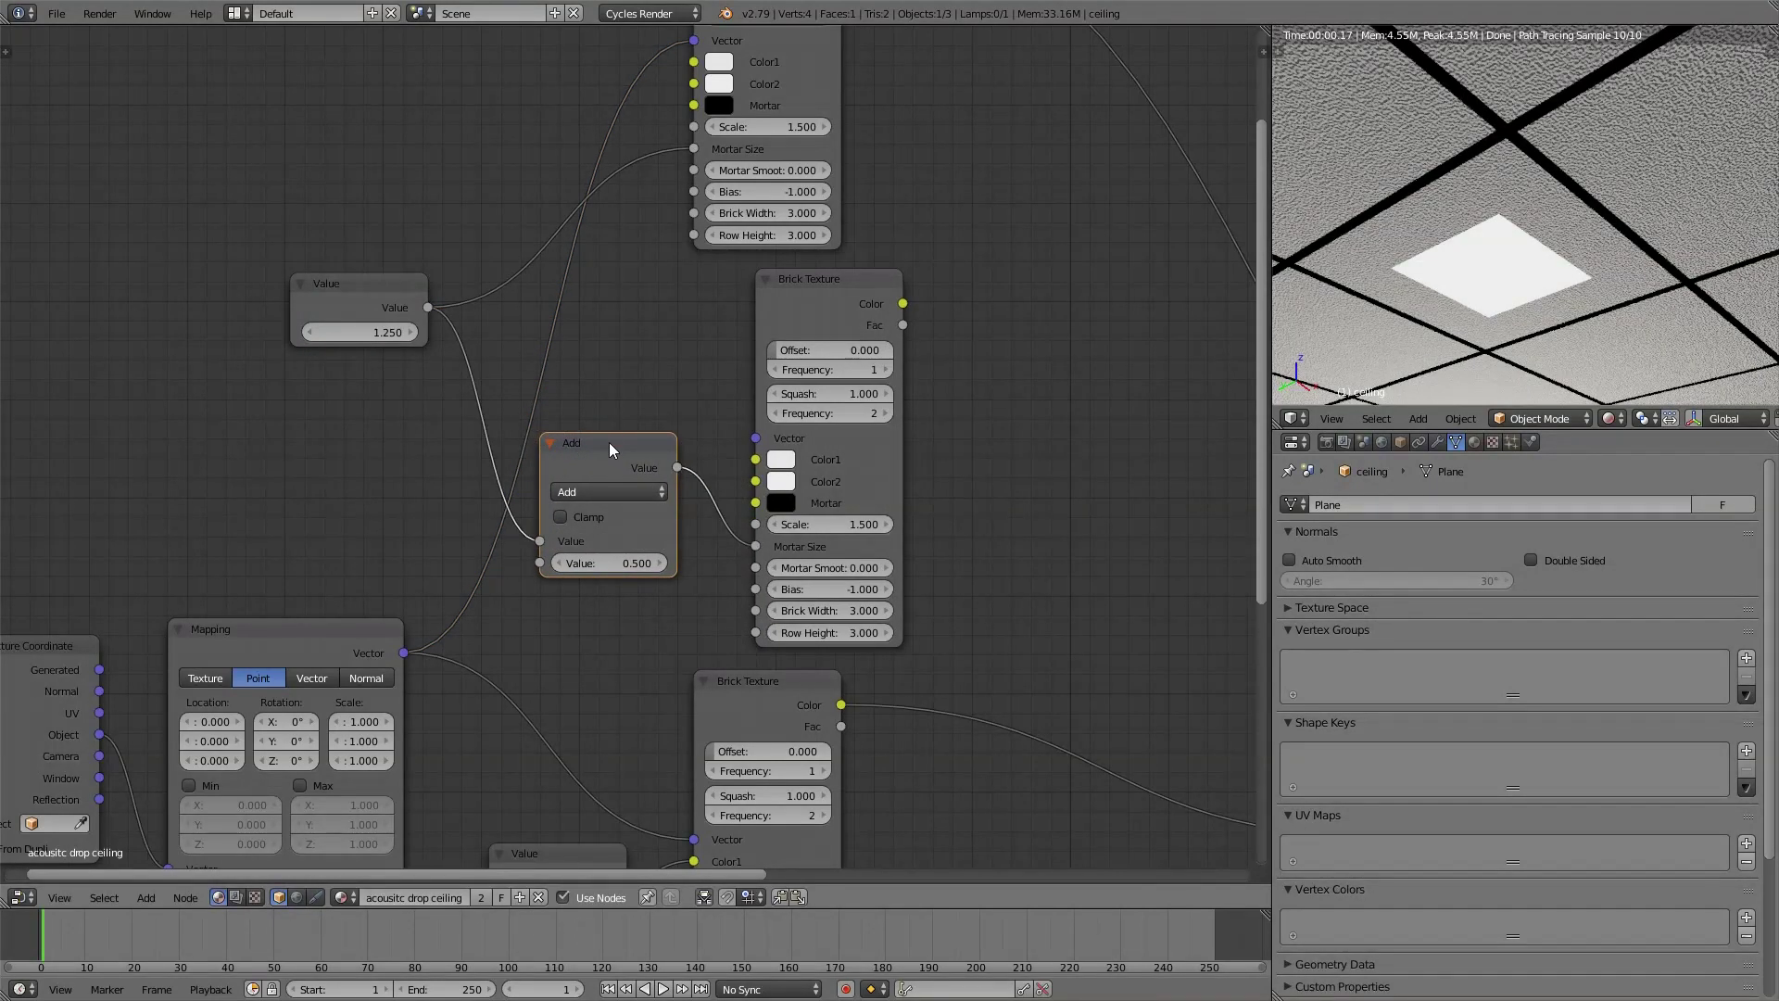
Set the Math node to Multiply with a second value of 0.950
{"action": "left_click", "coordinate": [603, 494]}
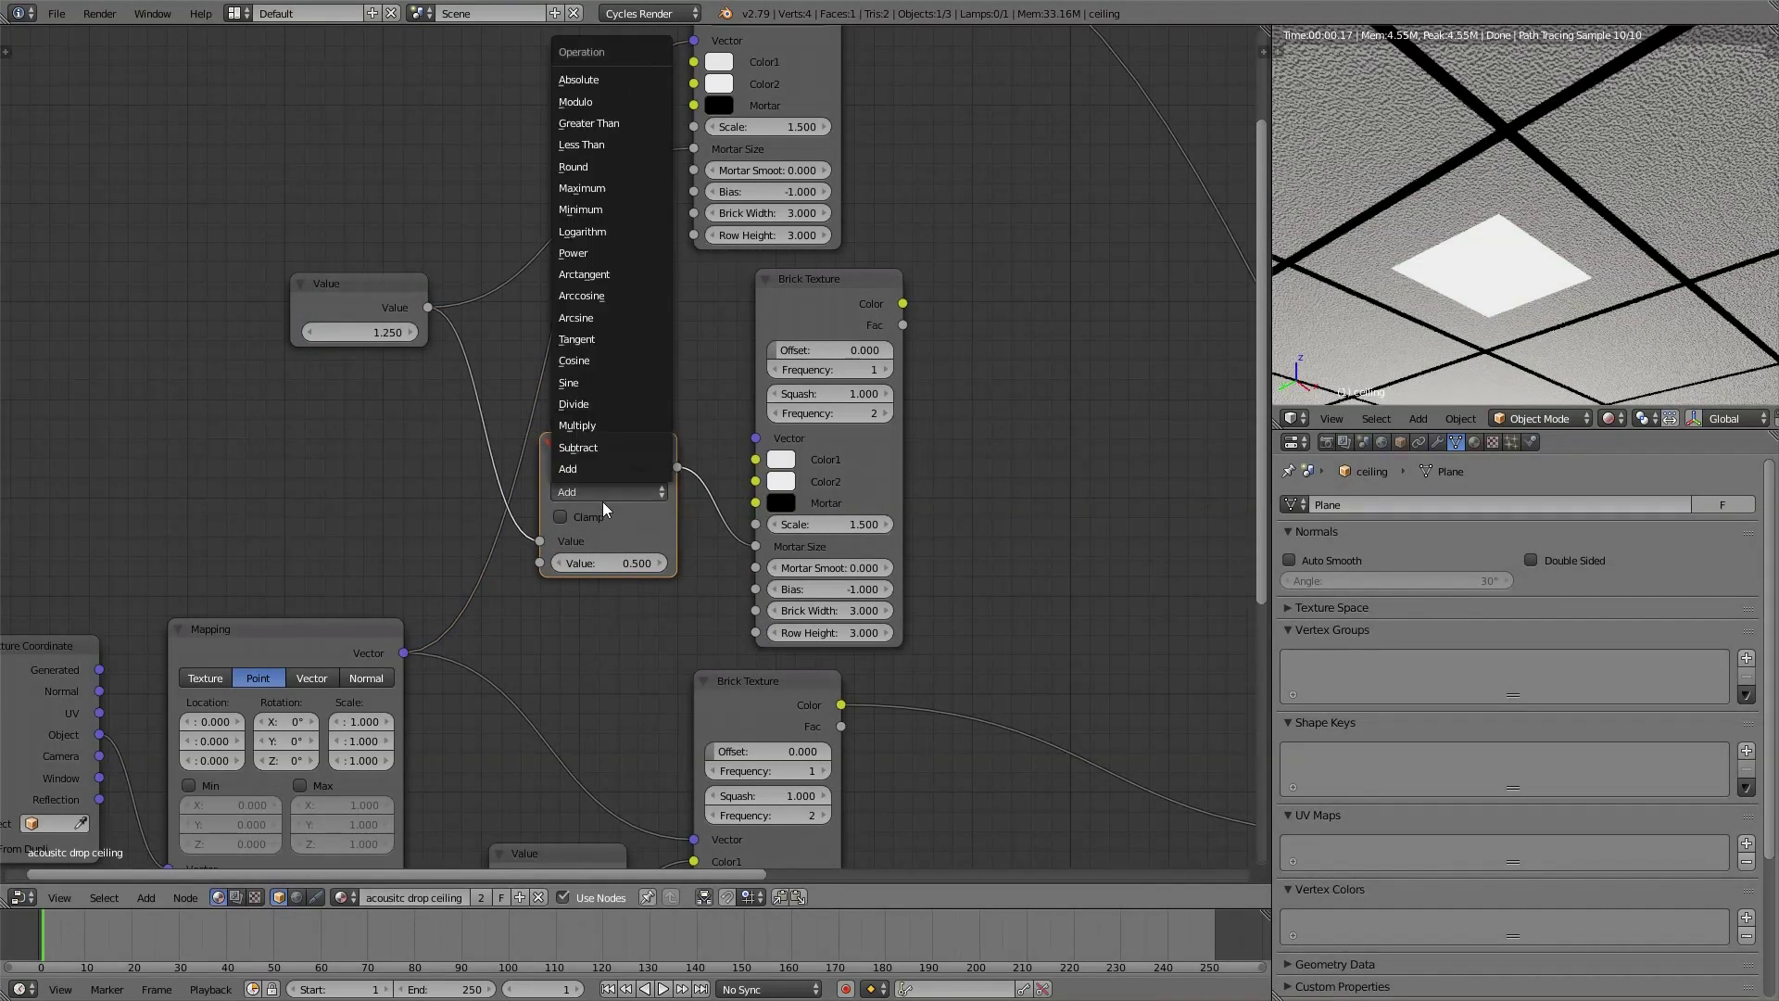
{"action": "left_click", "coordinate": [600, 424]}
{"action": "left_click", "coordinate": [602, 562]}
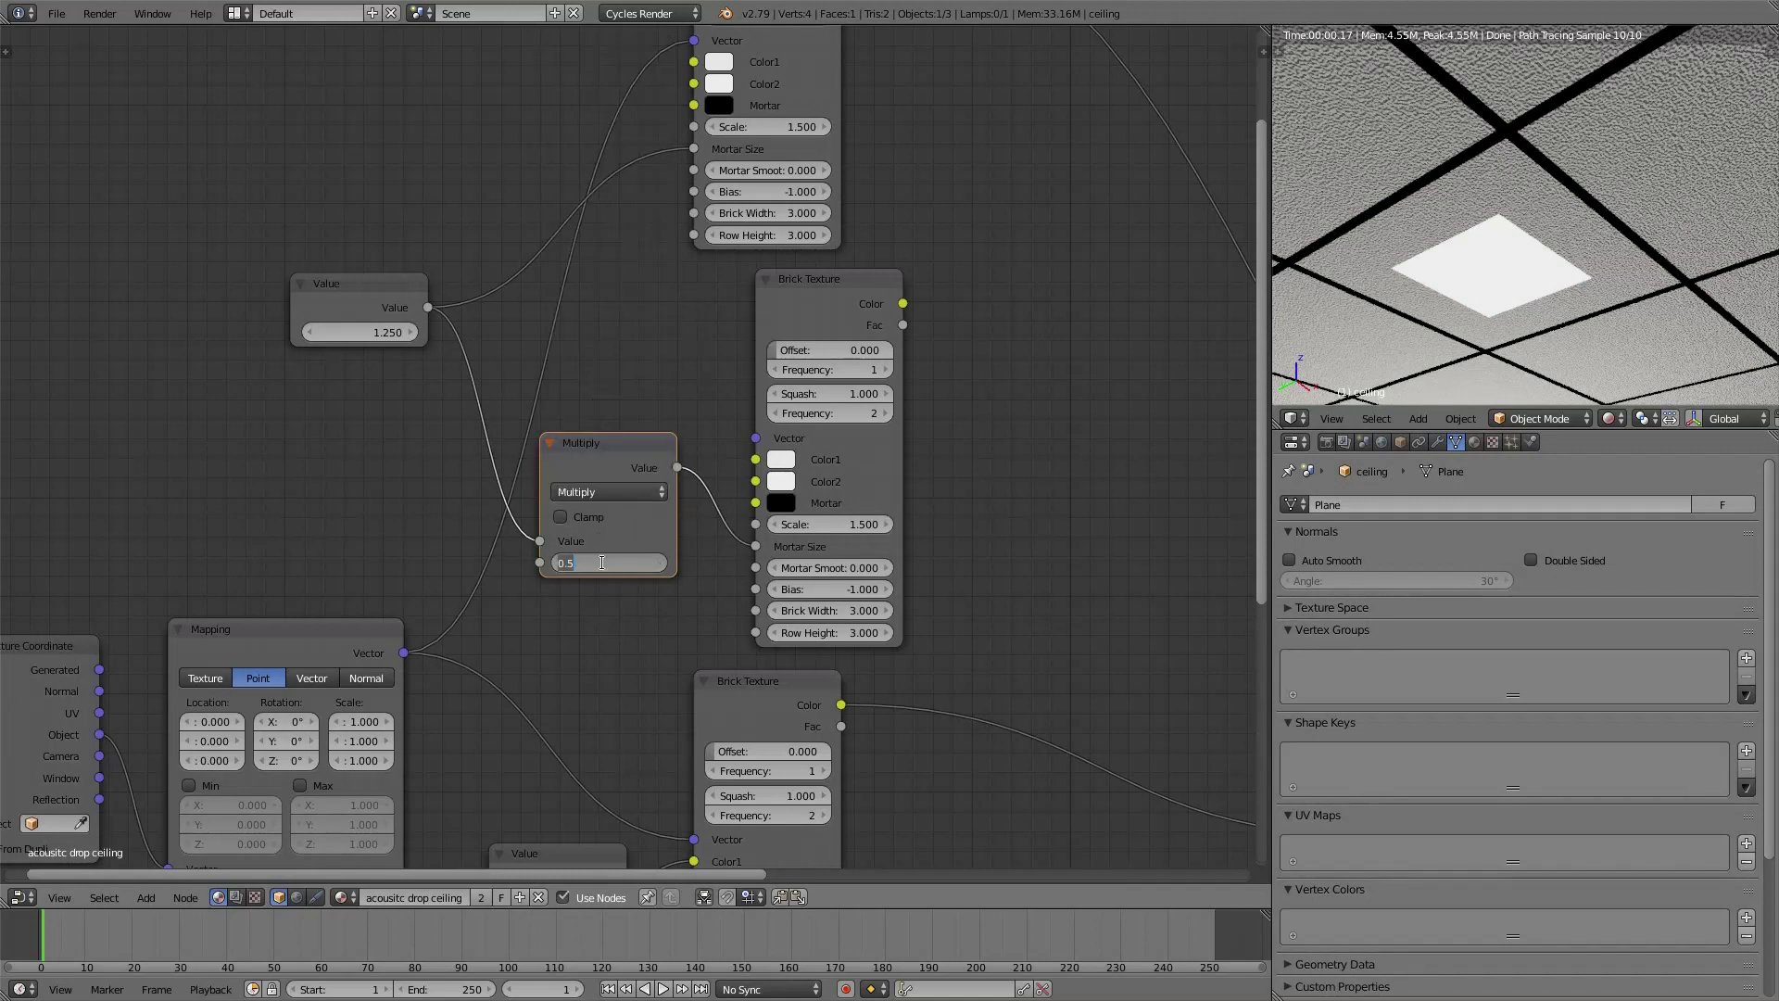
{"action": "key", "text": "BackSpace"}
{"action": "type", "text": ".95"}
{"action": "key", "text": "Return"}
{"action": "middle_click_drag", "start_coordinate": [855, 406], "coordinate": [534, 388]}
{"action": "scroll", "coordinate": [580, 402], "scroll_direction": "down", "scroll_amount": 2}
{"action": "middle_click_drag", "start_coordinate": [692, 478], "coordinate": [675, 345]}
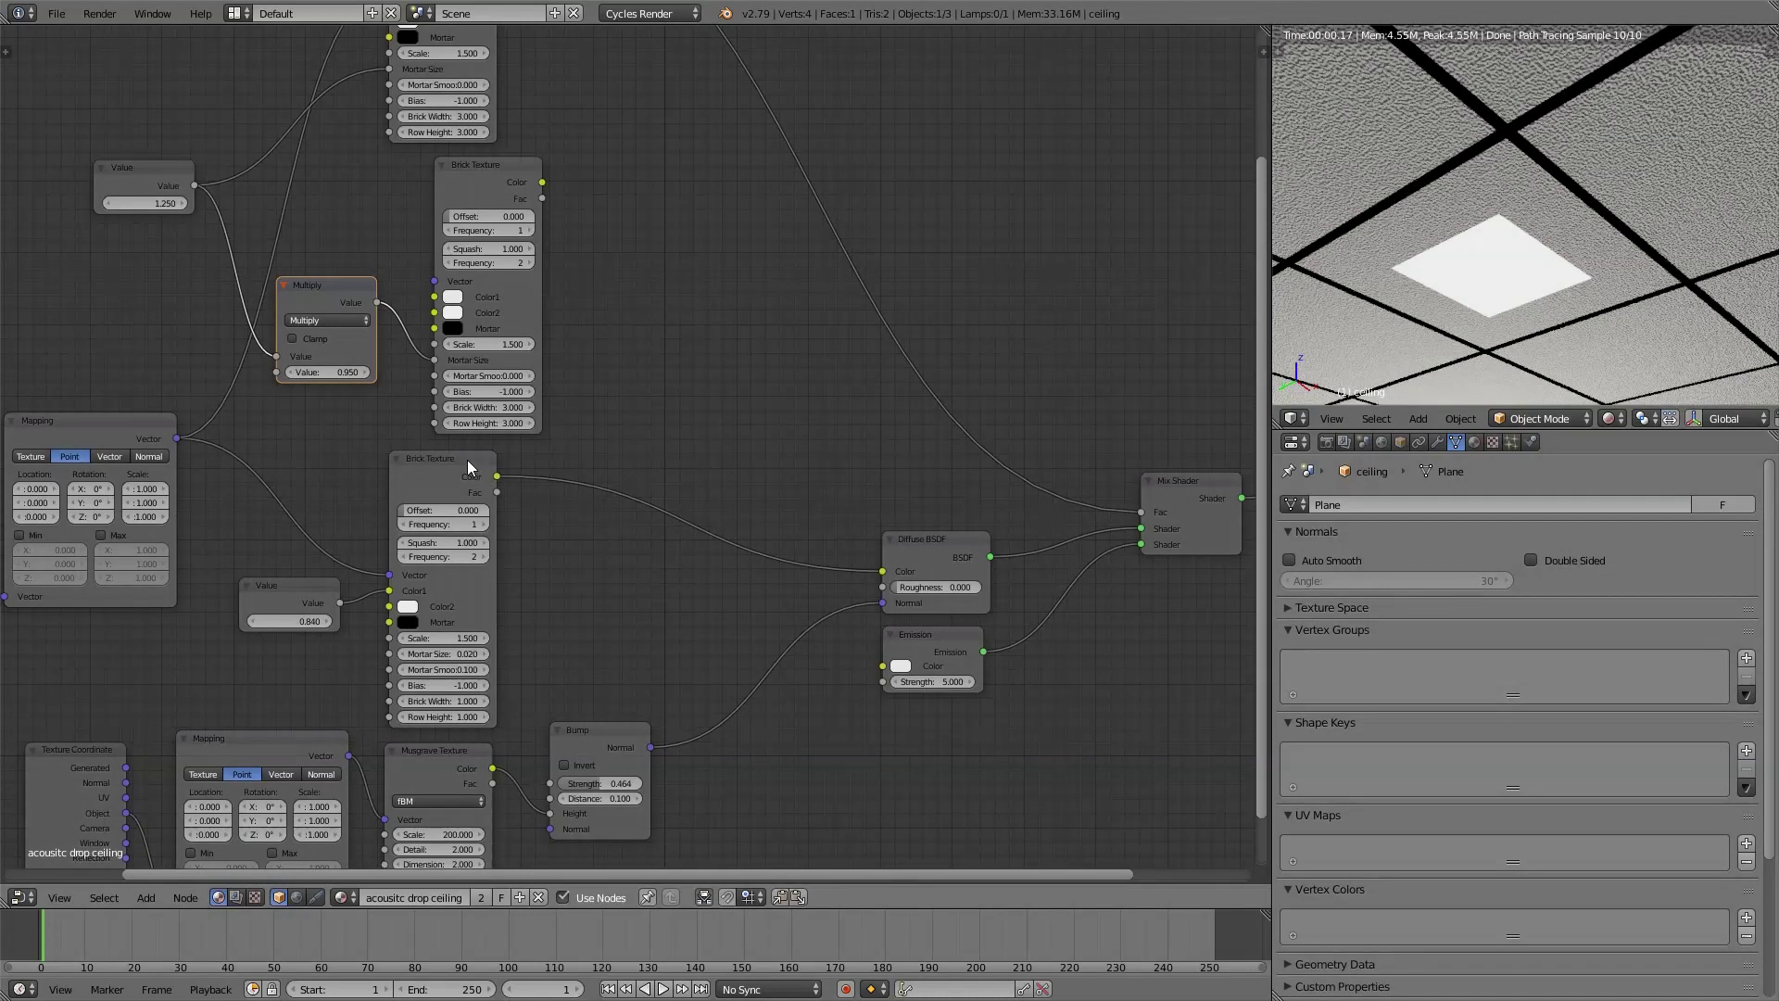
Label the lower Brick Texture node feeding the diffuse colour 'Make Diff'
{"action": "middle_click_drag", "start_coordinate": [468, 459], "coordinate": [609, 396]}
{"action": "left_click", "coordinate": [604, 396]}
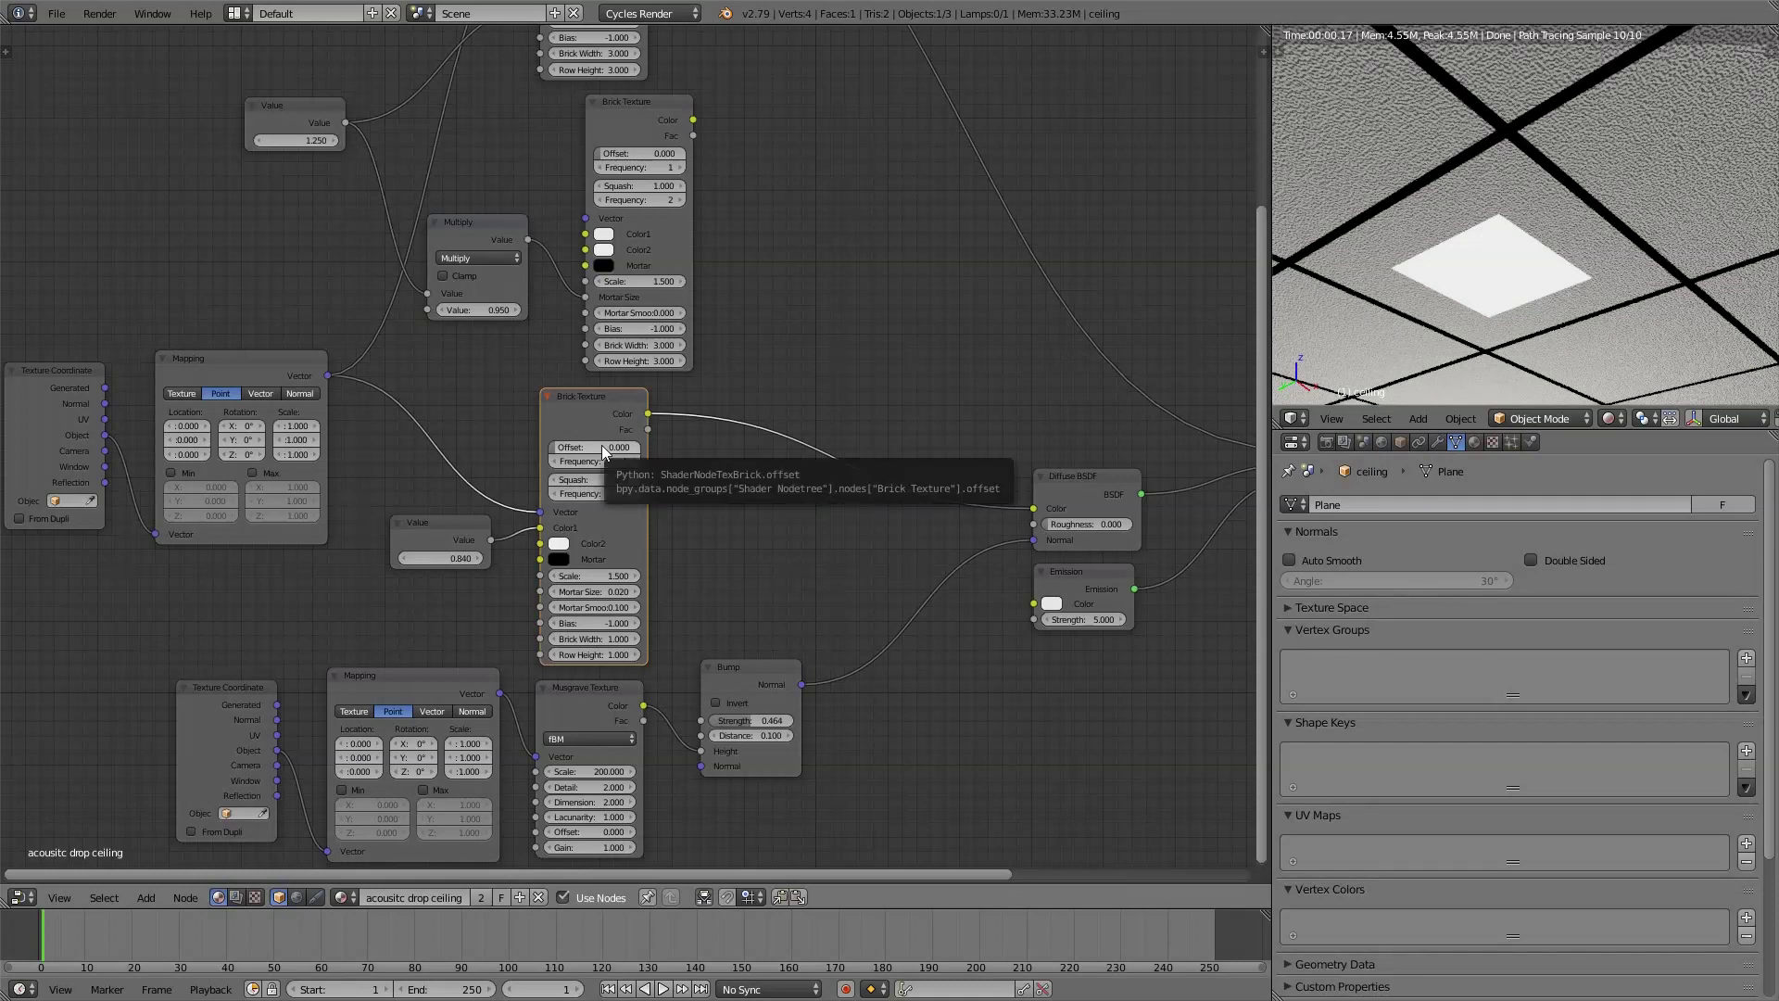
{"action": "key", "text": "n"}
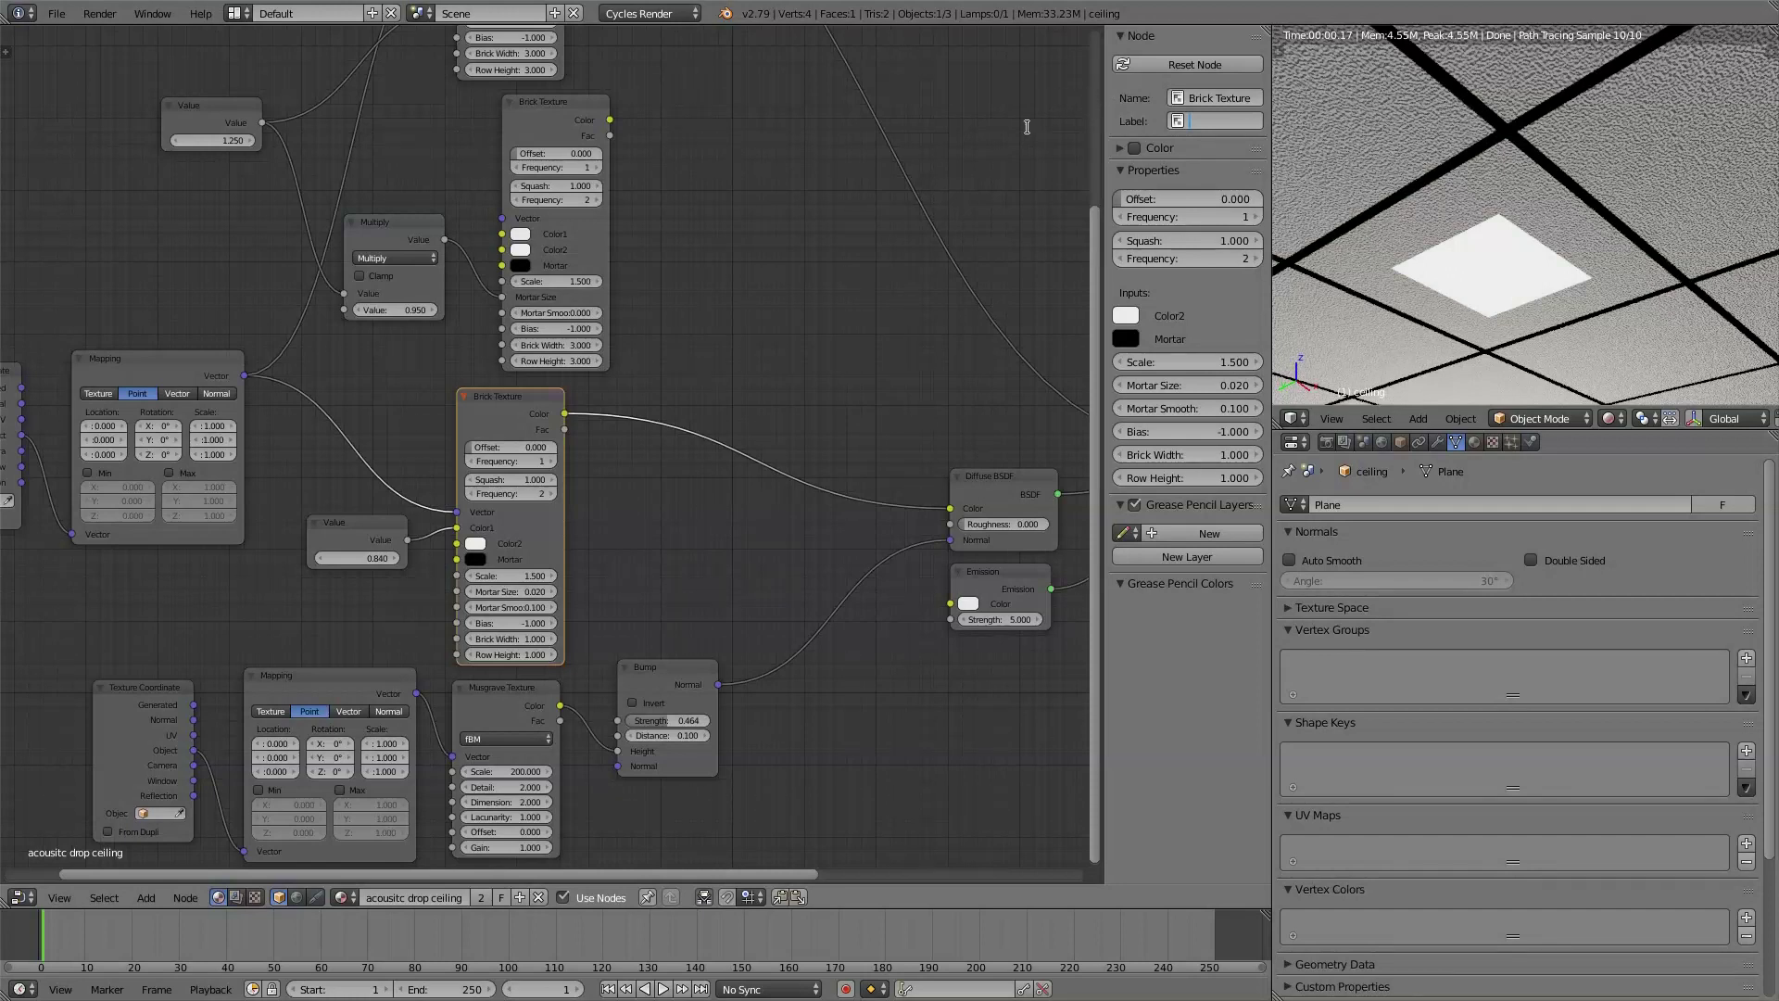
{"action": "key", "text": "Escape"}
{"action": "left_click_drag", "start_coordinate": [1105, 102], "coordinate": [1048, 102]}
{"action": "left_click", "coordinate": [1195, 121]}
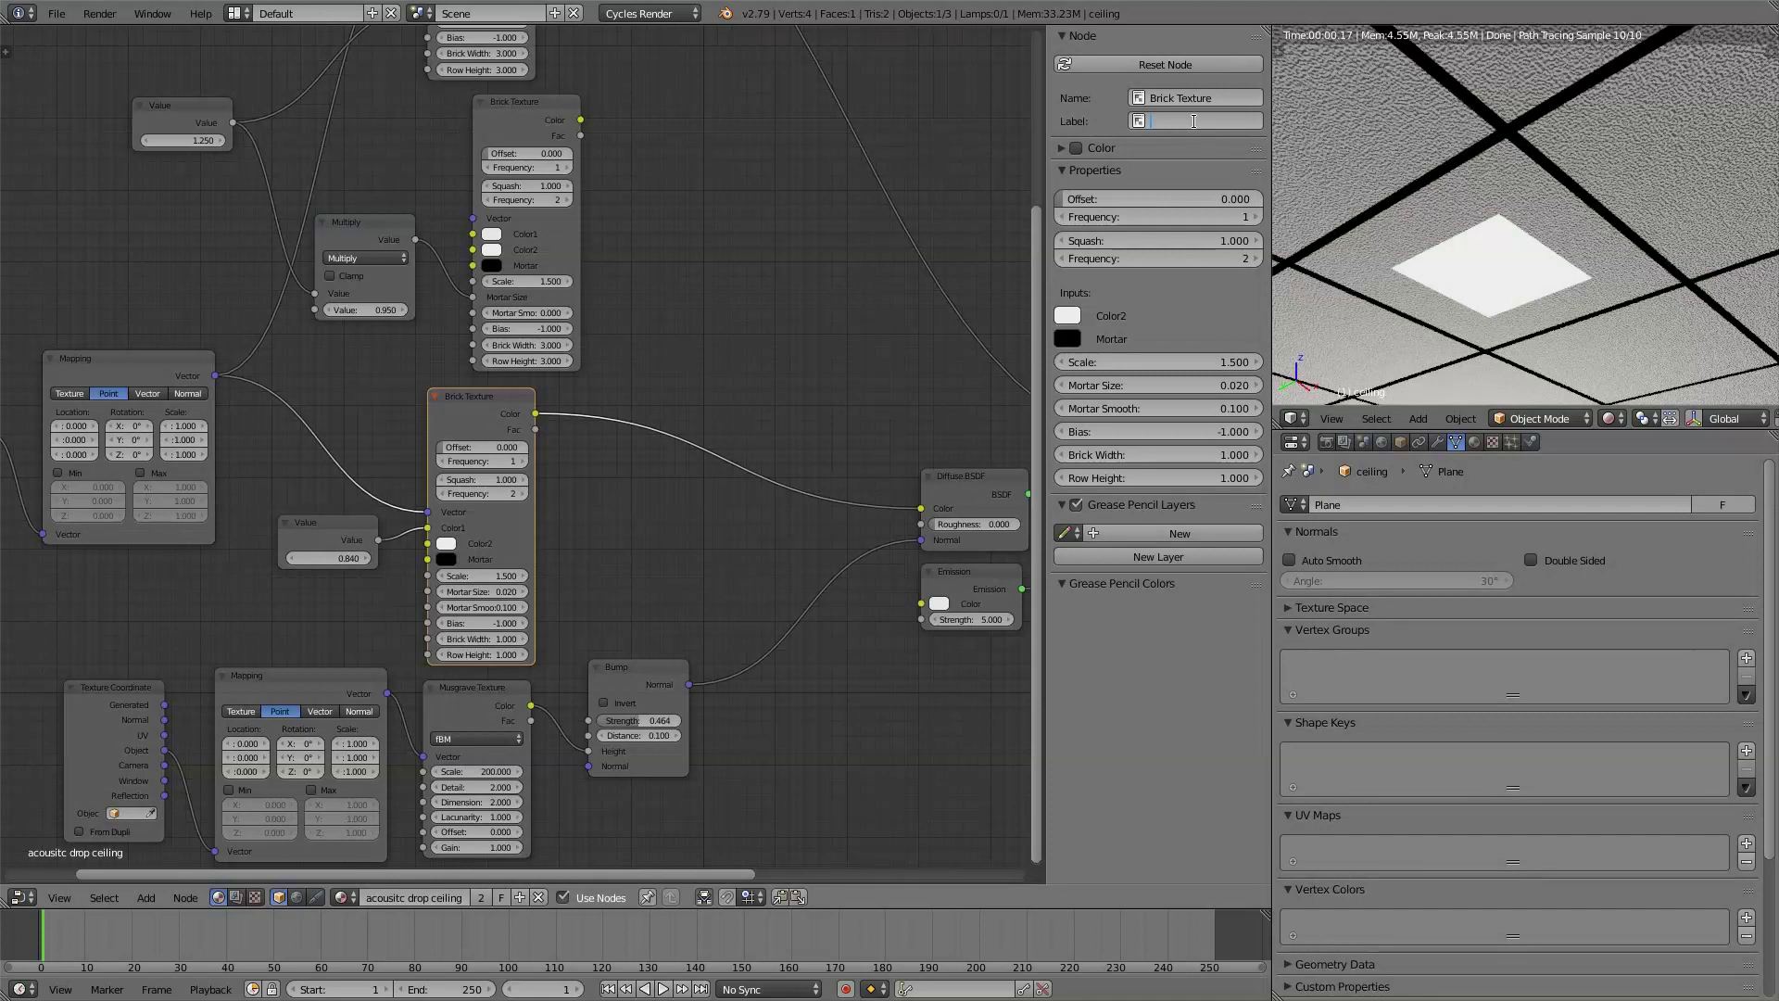
{"action": "type", "text": "Make Diff"}
{"action": "key", "text": "Return"}
Label the top Brick Texture node 'Make Emit'
{"action": "scroll", "coordinate": [652, 289], "scroll_direction": "up", "scroll_amount": 5, "text": "shift"}
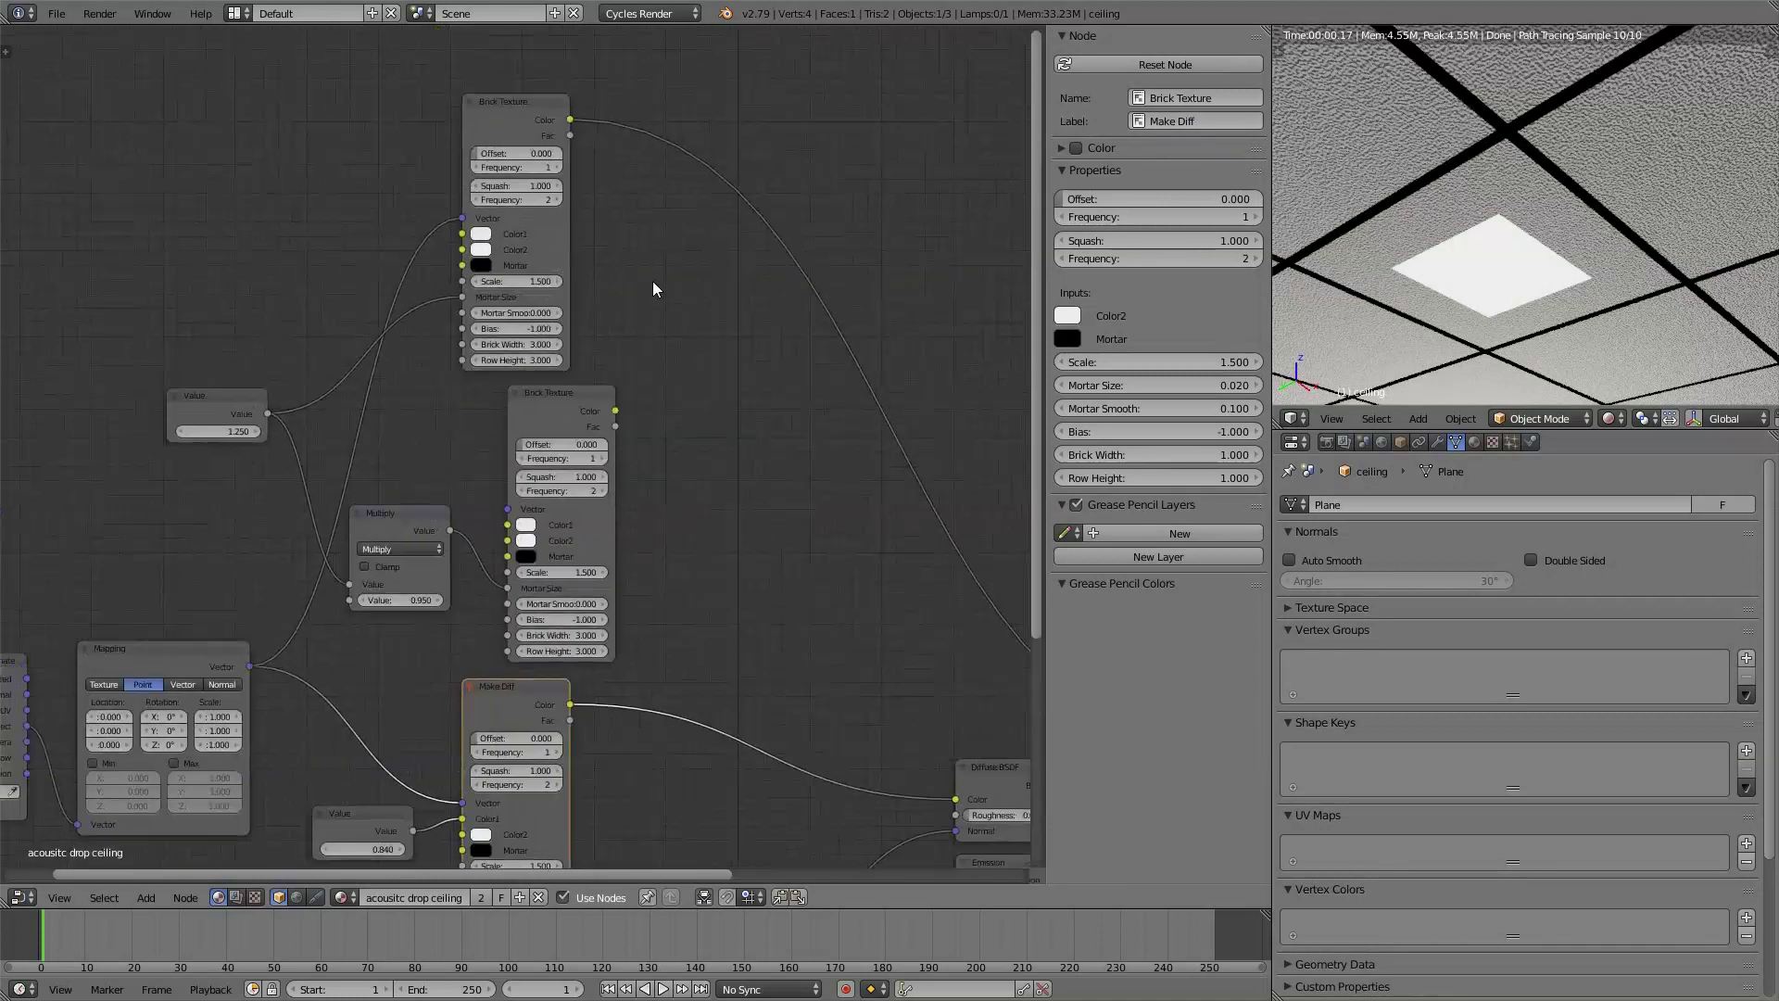
{"action": "left_click", "coordinate": [526, 98]}
{"action": "left_click", "coordinate": [1193, 121]}
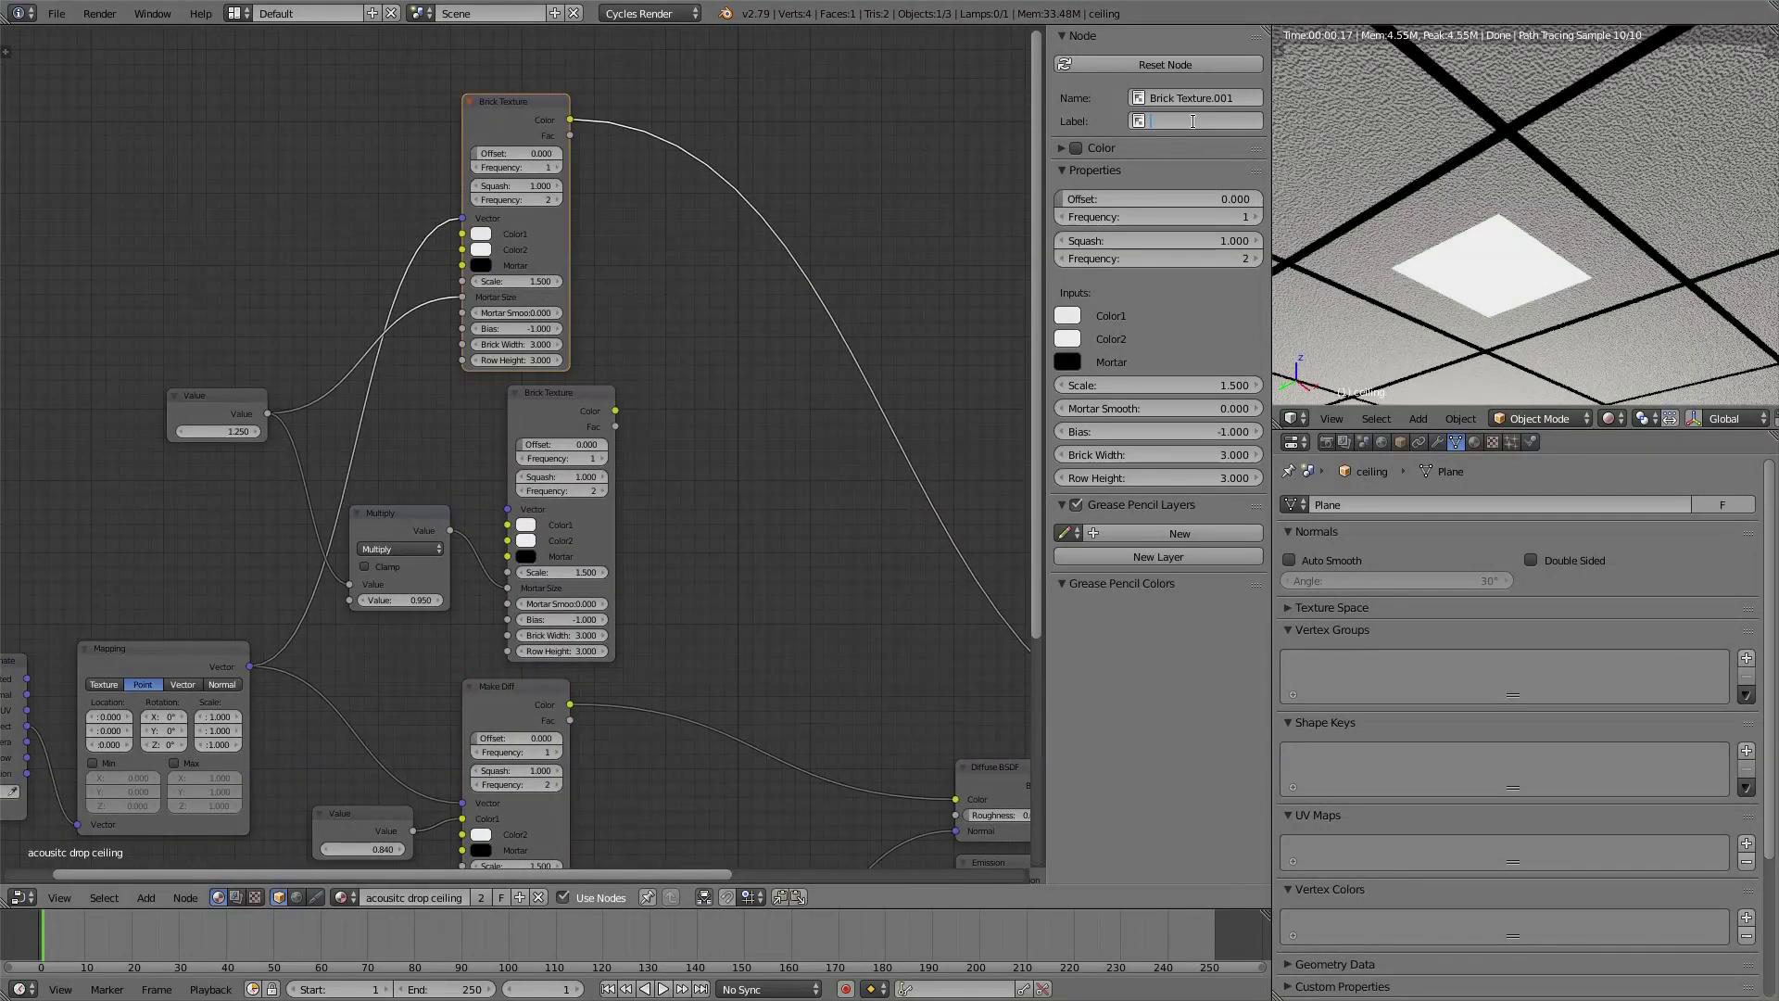
{"action": "type", "text": "Make Emit"}
{"action": "key", "text": "Return"}
Label the remaining Multiply-driven Brick Texture node 'Light Frame'
{"action": "scroll", "coordinate": [662, 252], "scroll_direction": "down", "scroll_amount": 5, "text": "shift"}
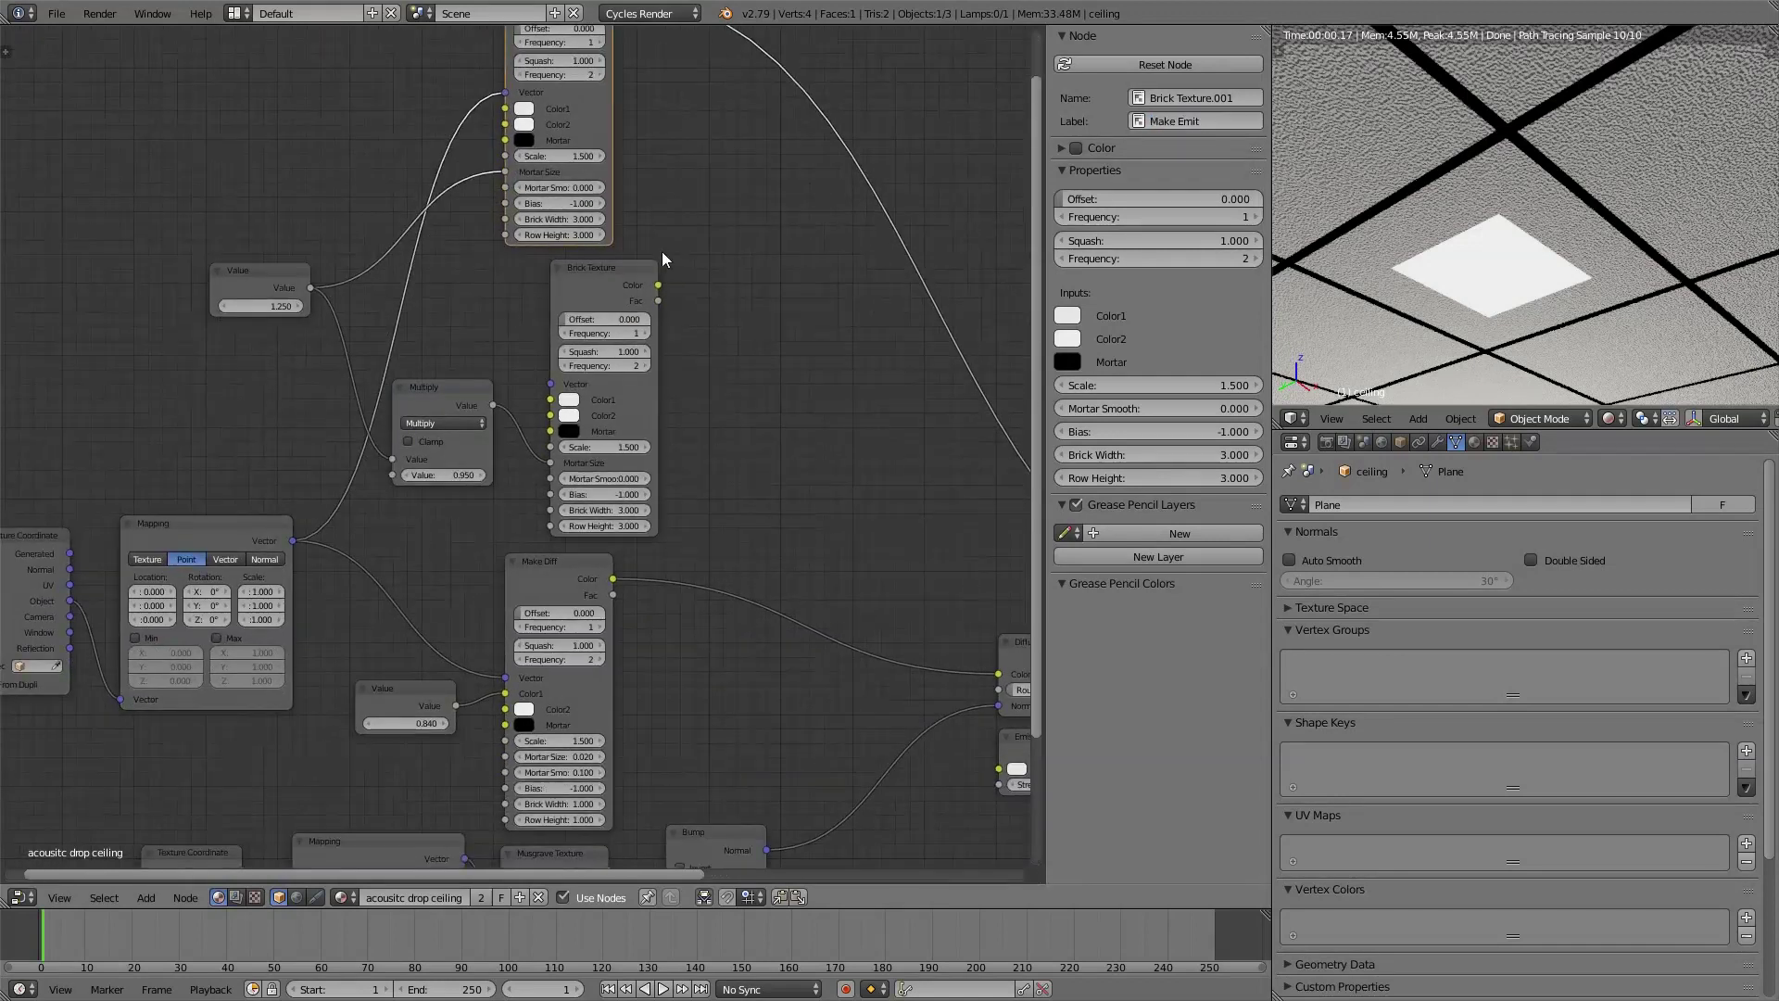
{"action": "left_click", "coordinate": [648, 271]}
{"action": "left_click", "coordinate": [1192, 123]}
{"action": "type", "text": "Light Frame"}
{"action": "key", "text": "Return"}
{"action": "scroll", "coordinate": [591, 270], "scroll_direction": "up", "scroll_amount": 3}
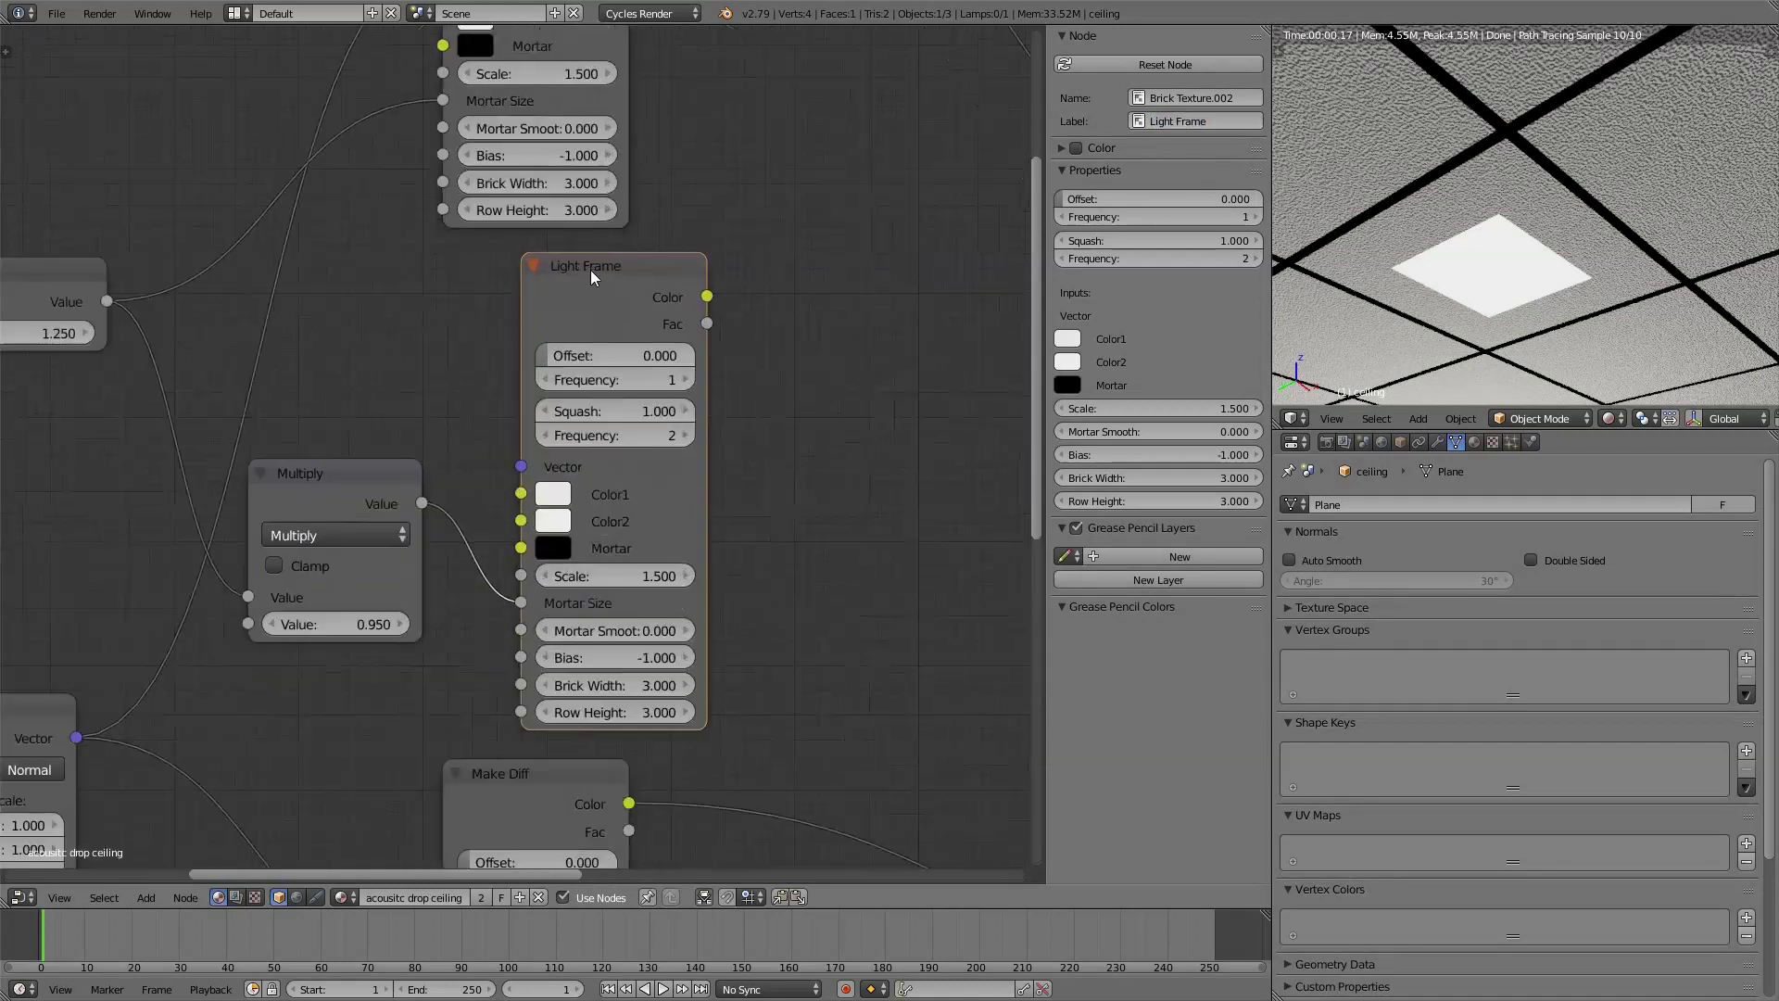
{"action": "scroll", "coordinate": [591, 269], "scroll_direction": "up", "scroll_amount": 2}
{"action": "mouse_move", "coordinate": [591, 269]}
{"action": "left_mouse_down"}
{"action": "mouse_move", "coordinate": [527, 268]}
{"action": "mouse_move", "coordinate": [603, 269]}
{"action": "left_mouse_up"}
{"action": "scroll", "coordinate": [602, 268], "scroll_direction": "down", "scroll_amount": 3}
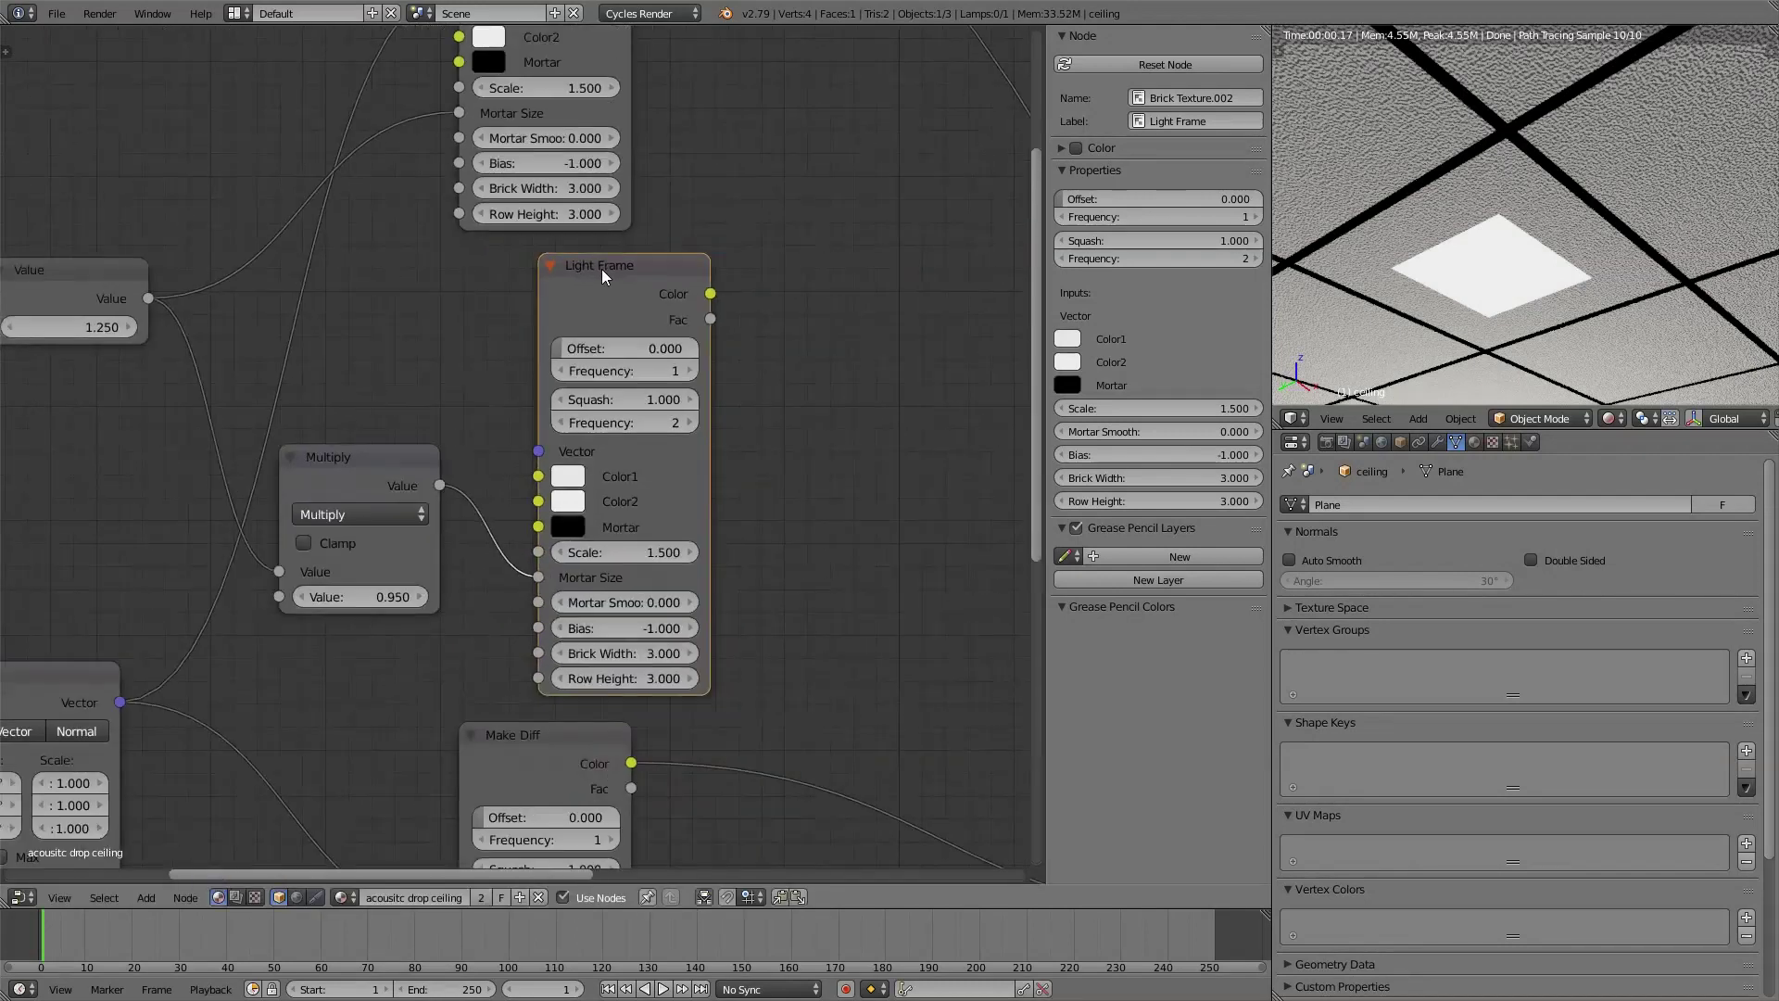
{"action": "scroll", "coordinate": [602, 268], "scroll_direction": "down", "scroll_amount": 3}
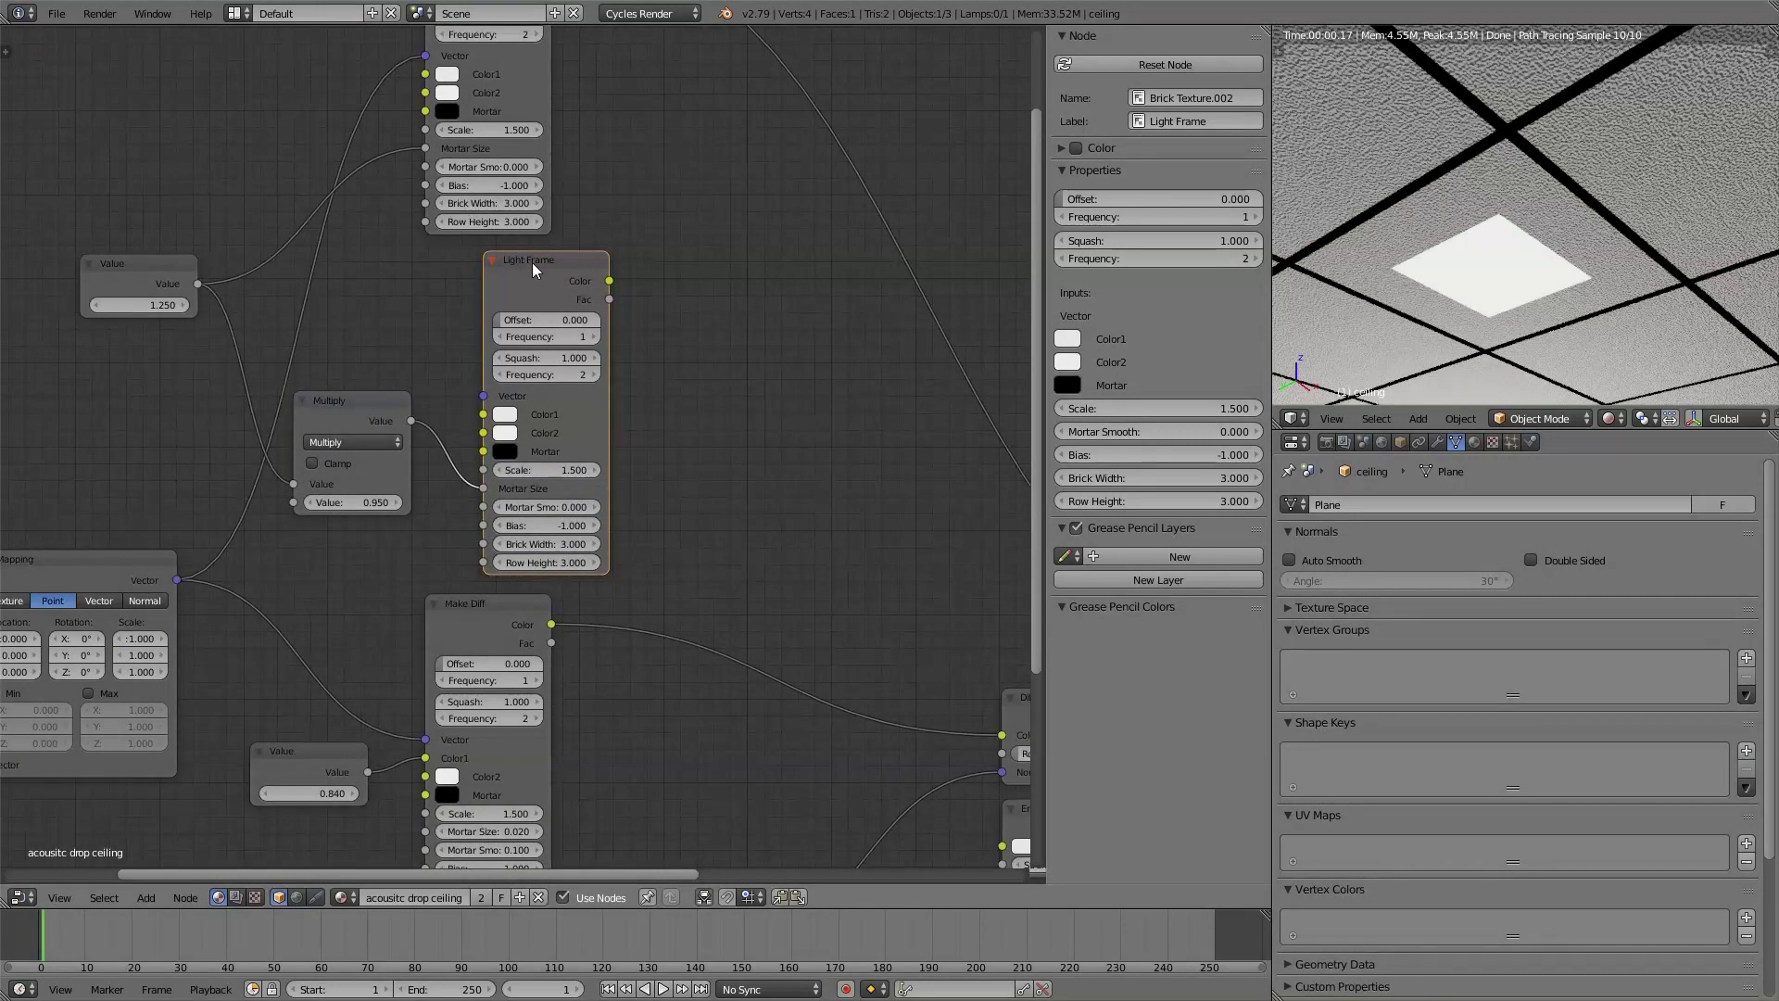
{"action": "middle_click_drag", "start_coordinate": [532, 263], "coordinate": [435, 254]}
{"action": "scroll", "coordinate": [436, 254], "scroll_direction": "down", "scroll_amount": 1}
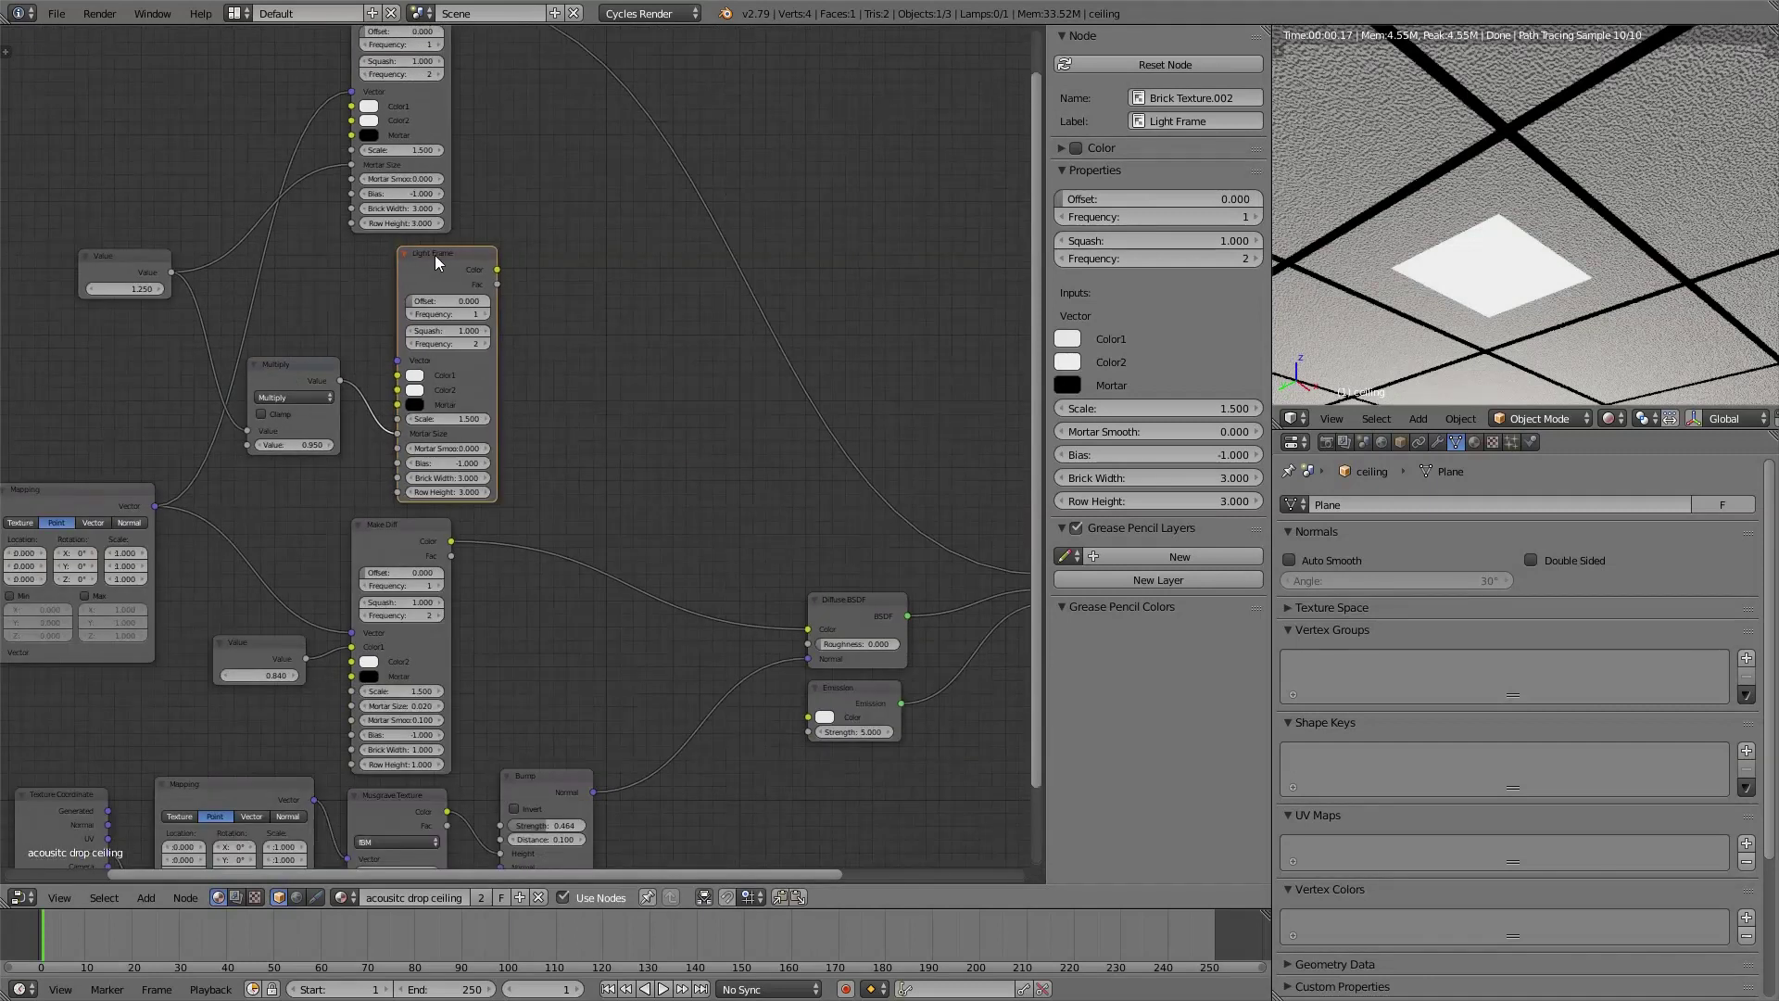
Insert a MixRGB node before the Diffuse BSDF's Color input
{"action": "key", "text": "n"}
{"action": "key", "text": "shift+a"}
{"action": "mouse_move", "coordinate": [666, 380]}
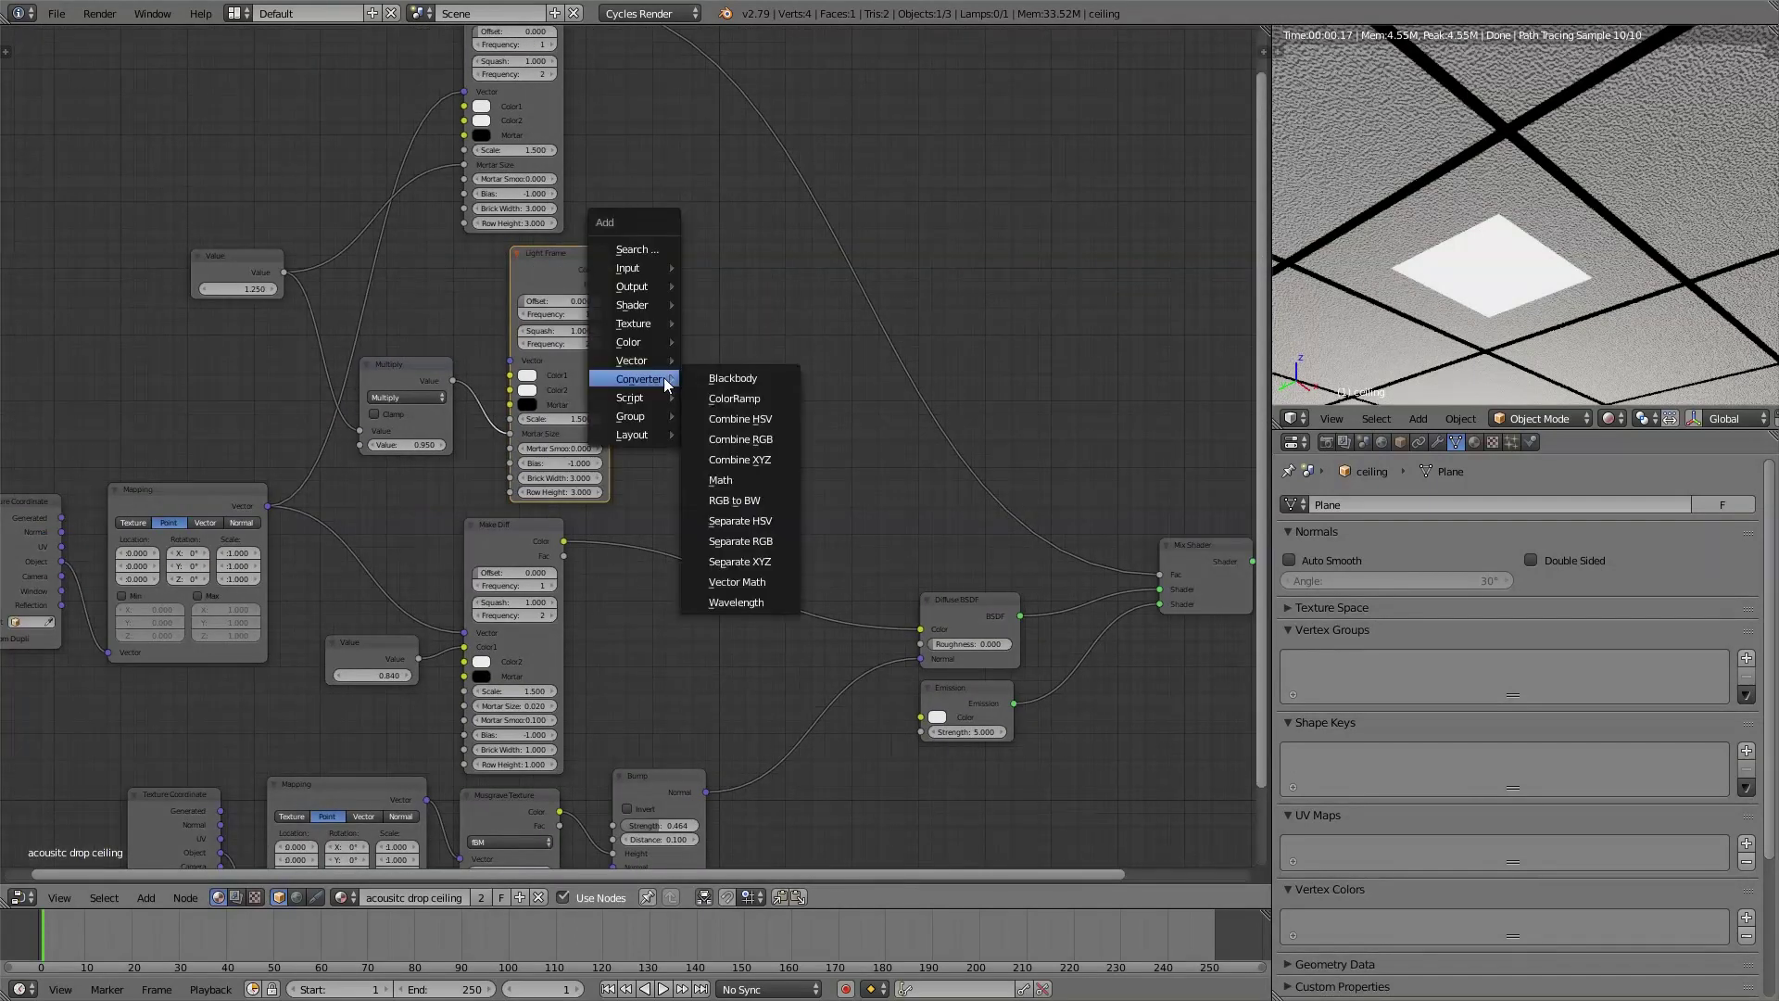
{"action": "mouse_move", "coordinate": [641, 342]}
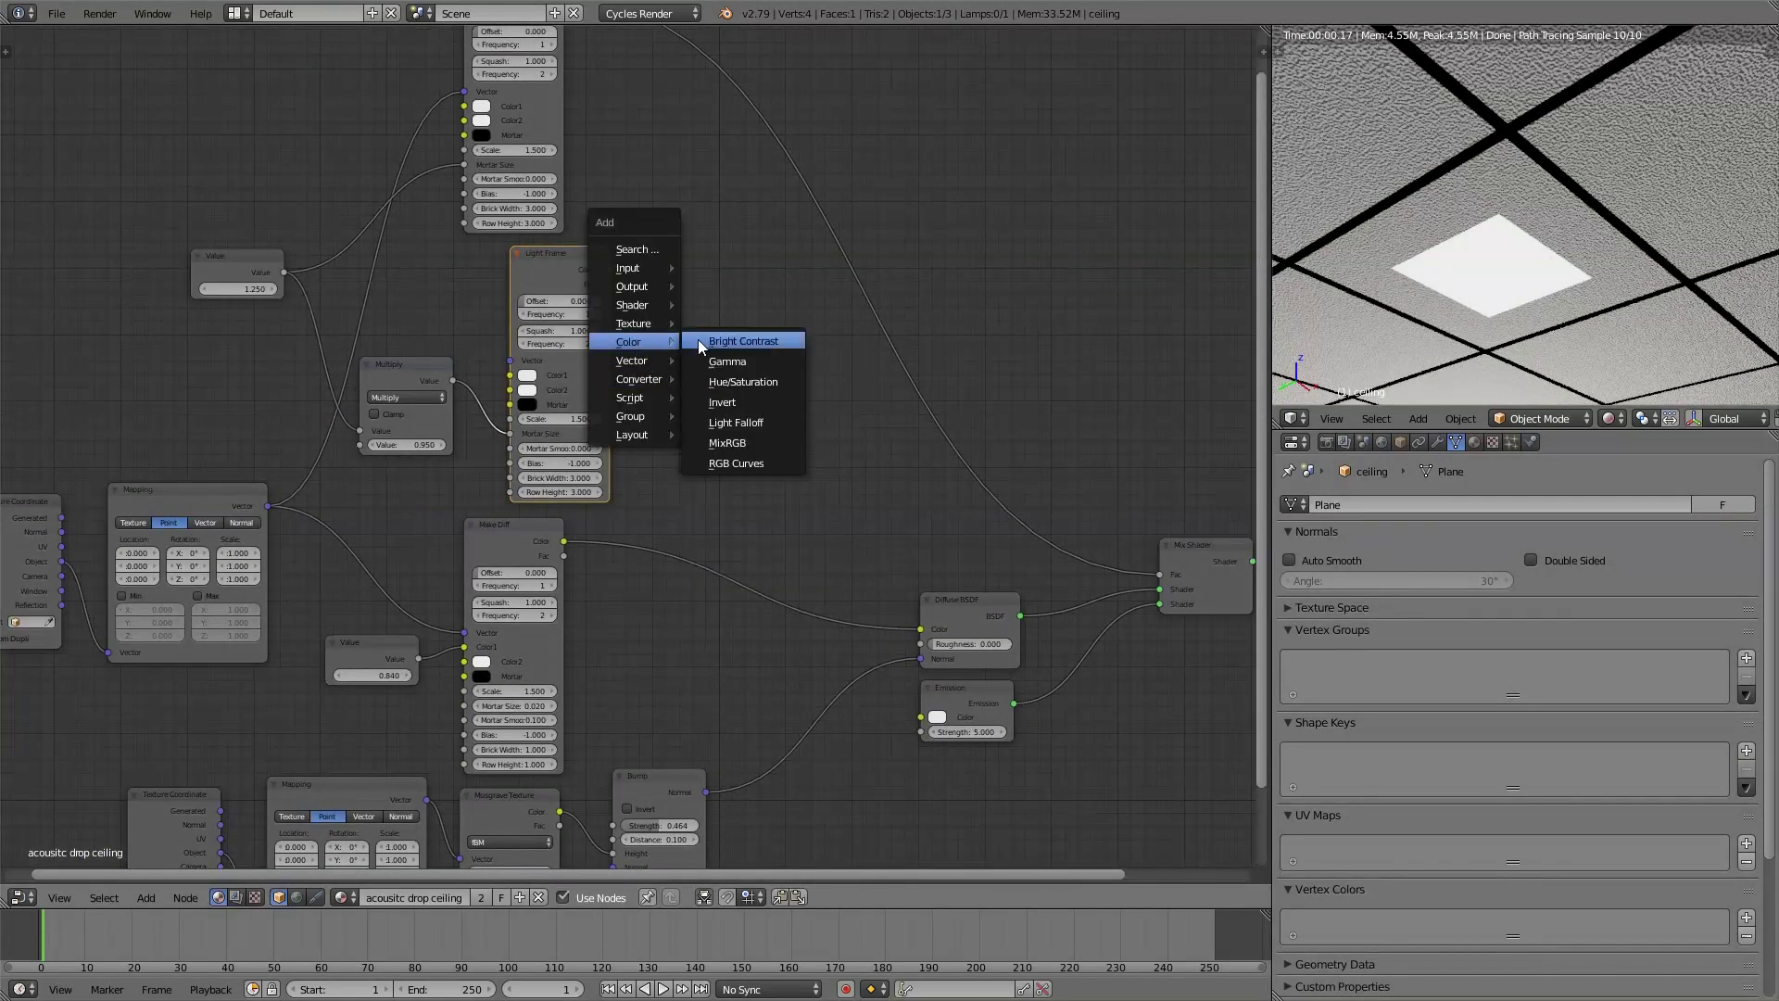
{"action": "left_click", "coordinate": [729, 442]}
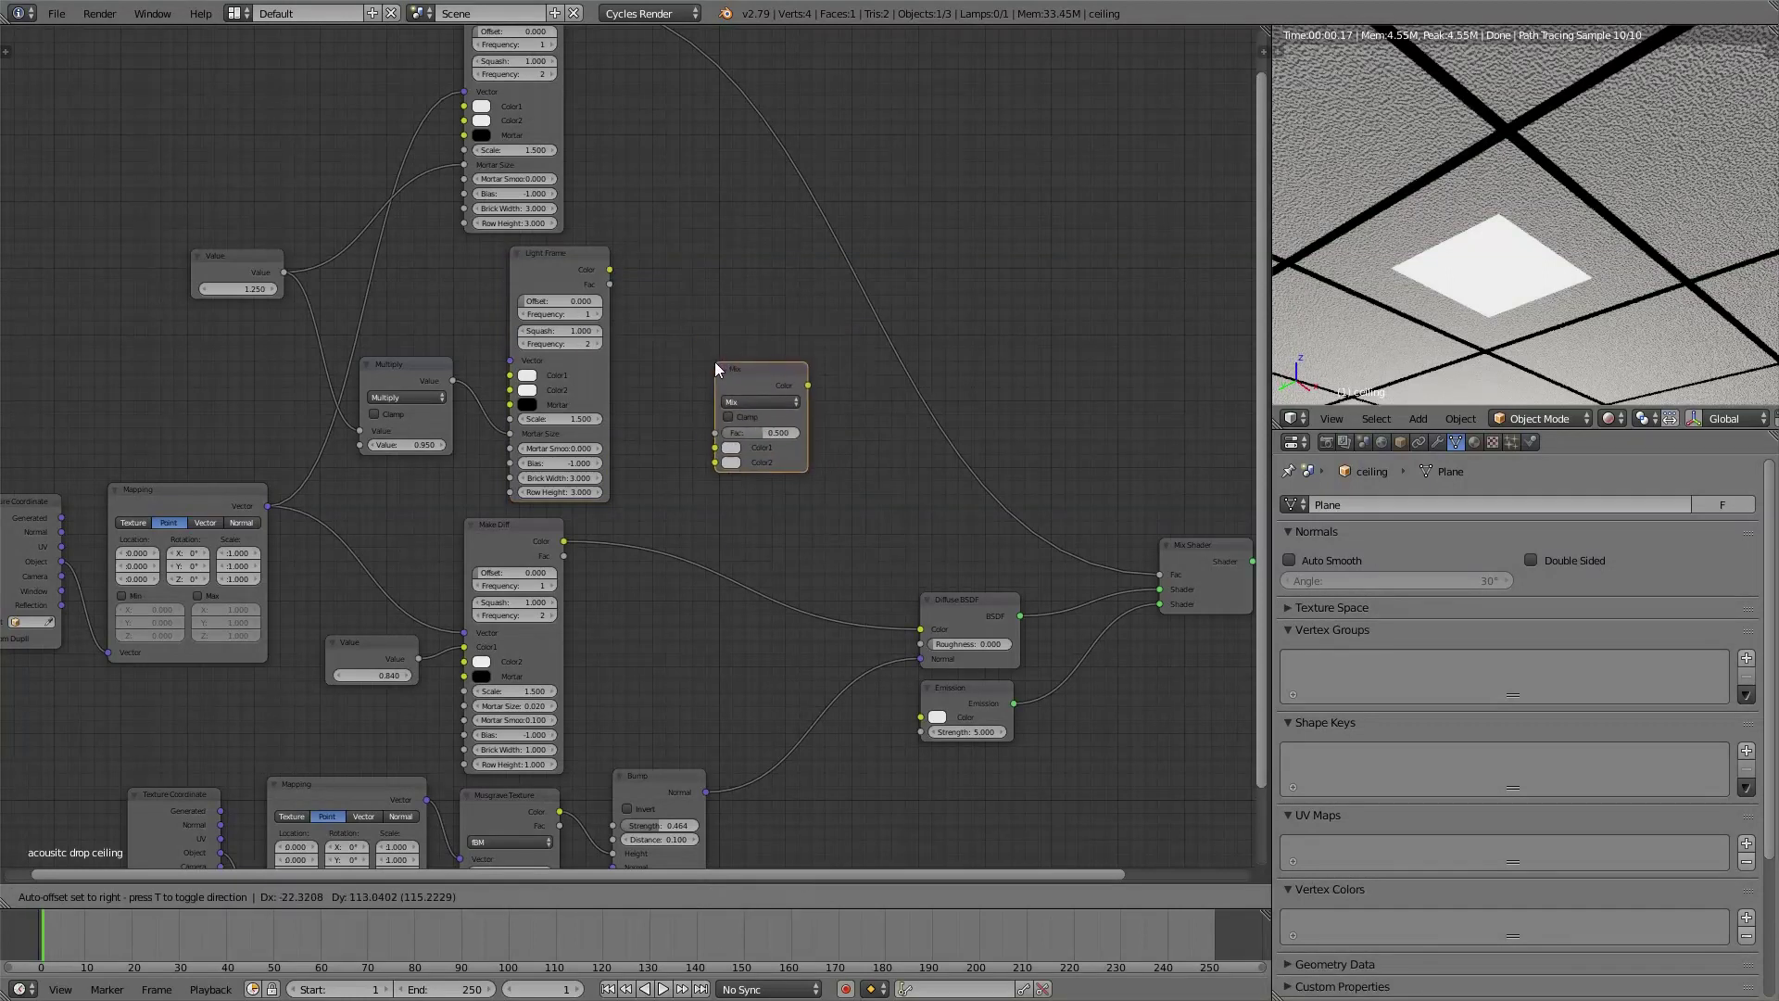
{"action": "left_click", "coordinate": [726, 497]}
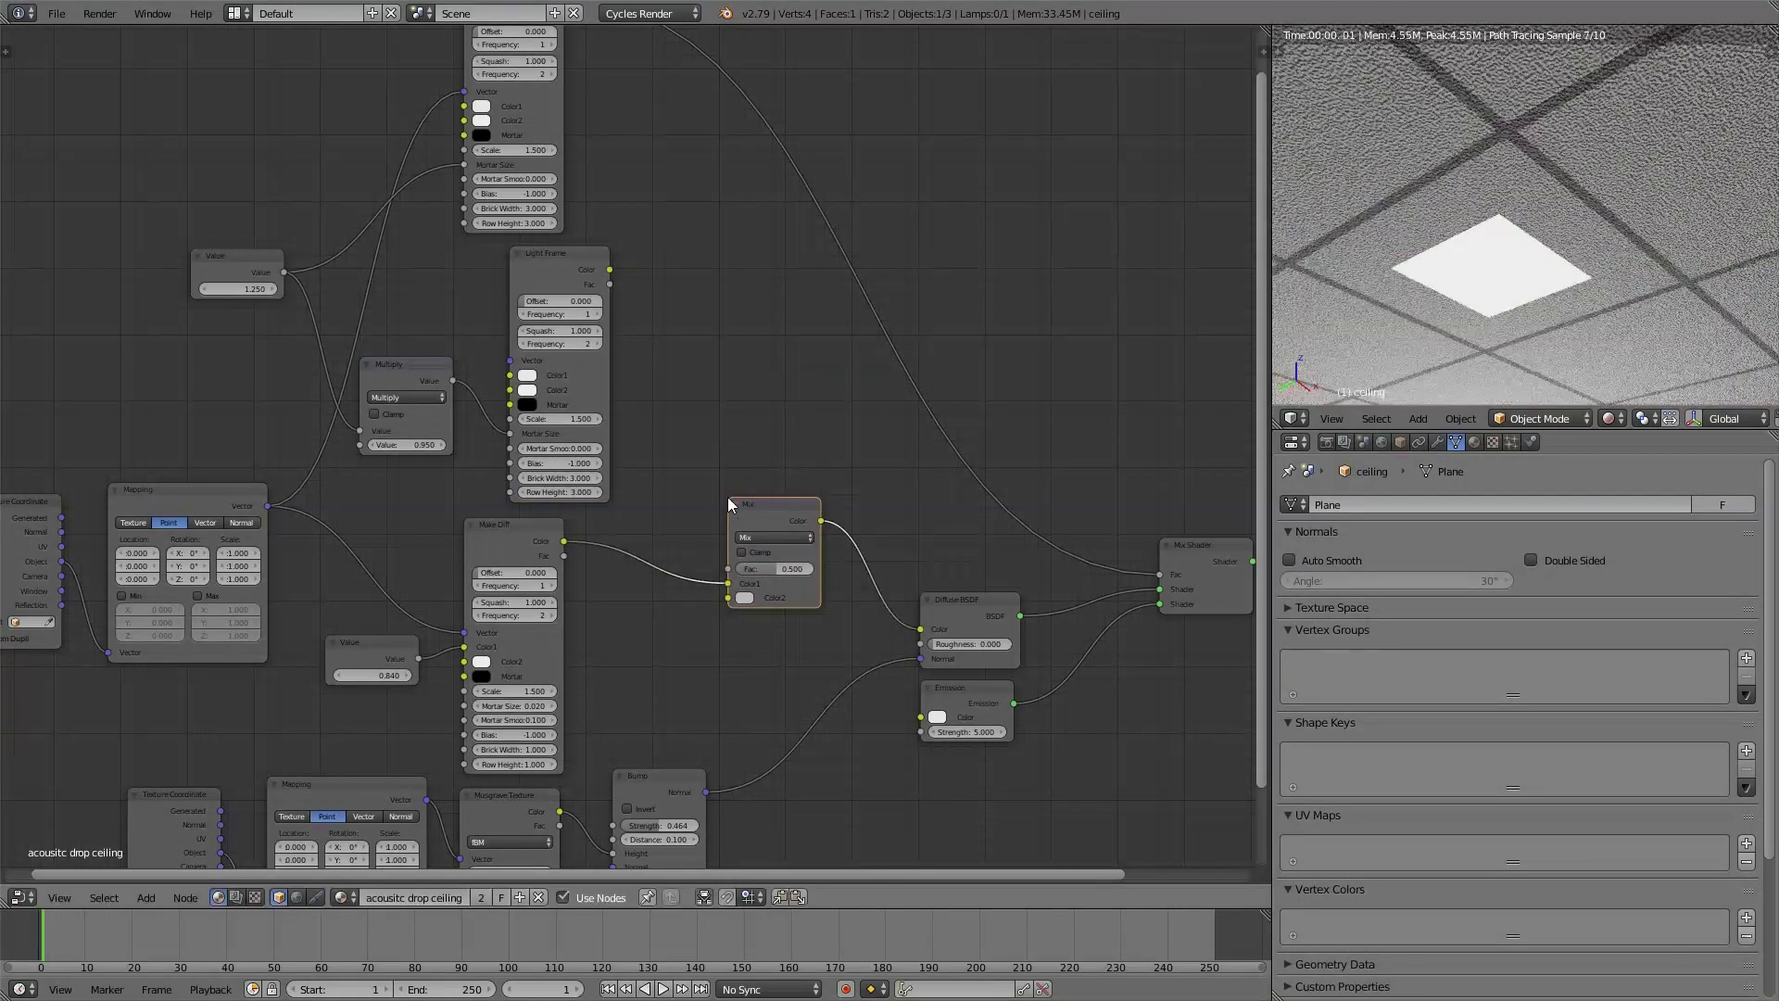
{"action": "scroll", "coordinate": [995, 660], "scroll_direction": "up", "scroll_amount": 3}
{"action": "middle_click_drag", "start_coordinate": [995, 658], "coordinate": [1037, 472]}
{"action": "left_click", "coordinate": [1034, 367]}
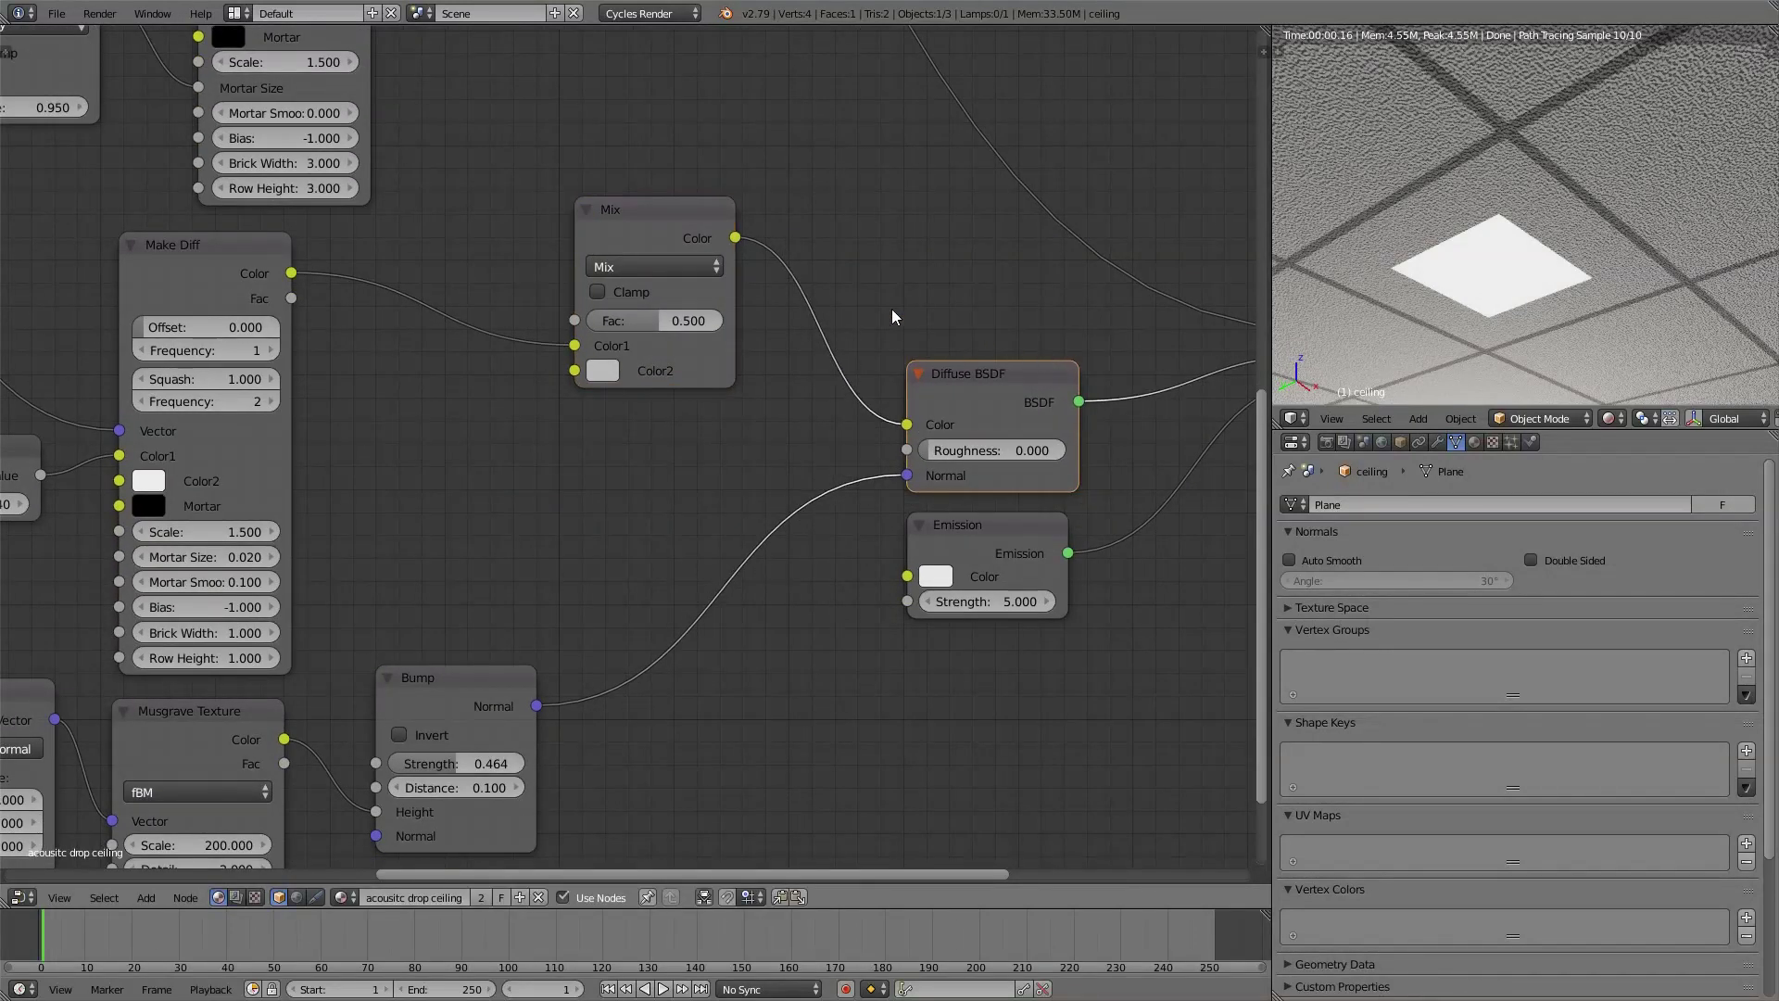
Connect Light Frame's Color output to the Mix node's Fac
{"action": "middle_click_drag", "start_coordinate": [892, 309], "coordinate": [905, 429]}
{"action": "scroll", "coordinate": [914, 431], "scroll_direction": "down", "scroll_amount": 2}
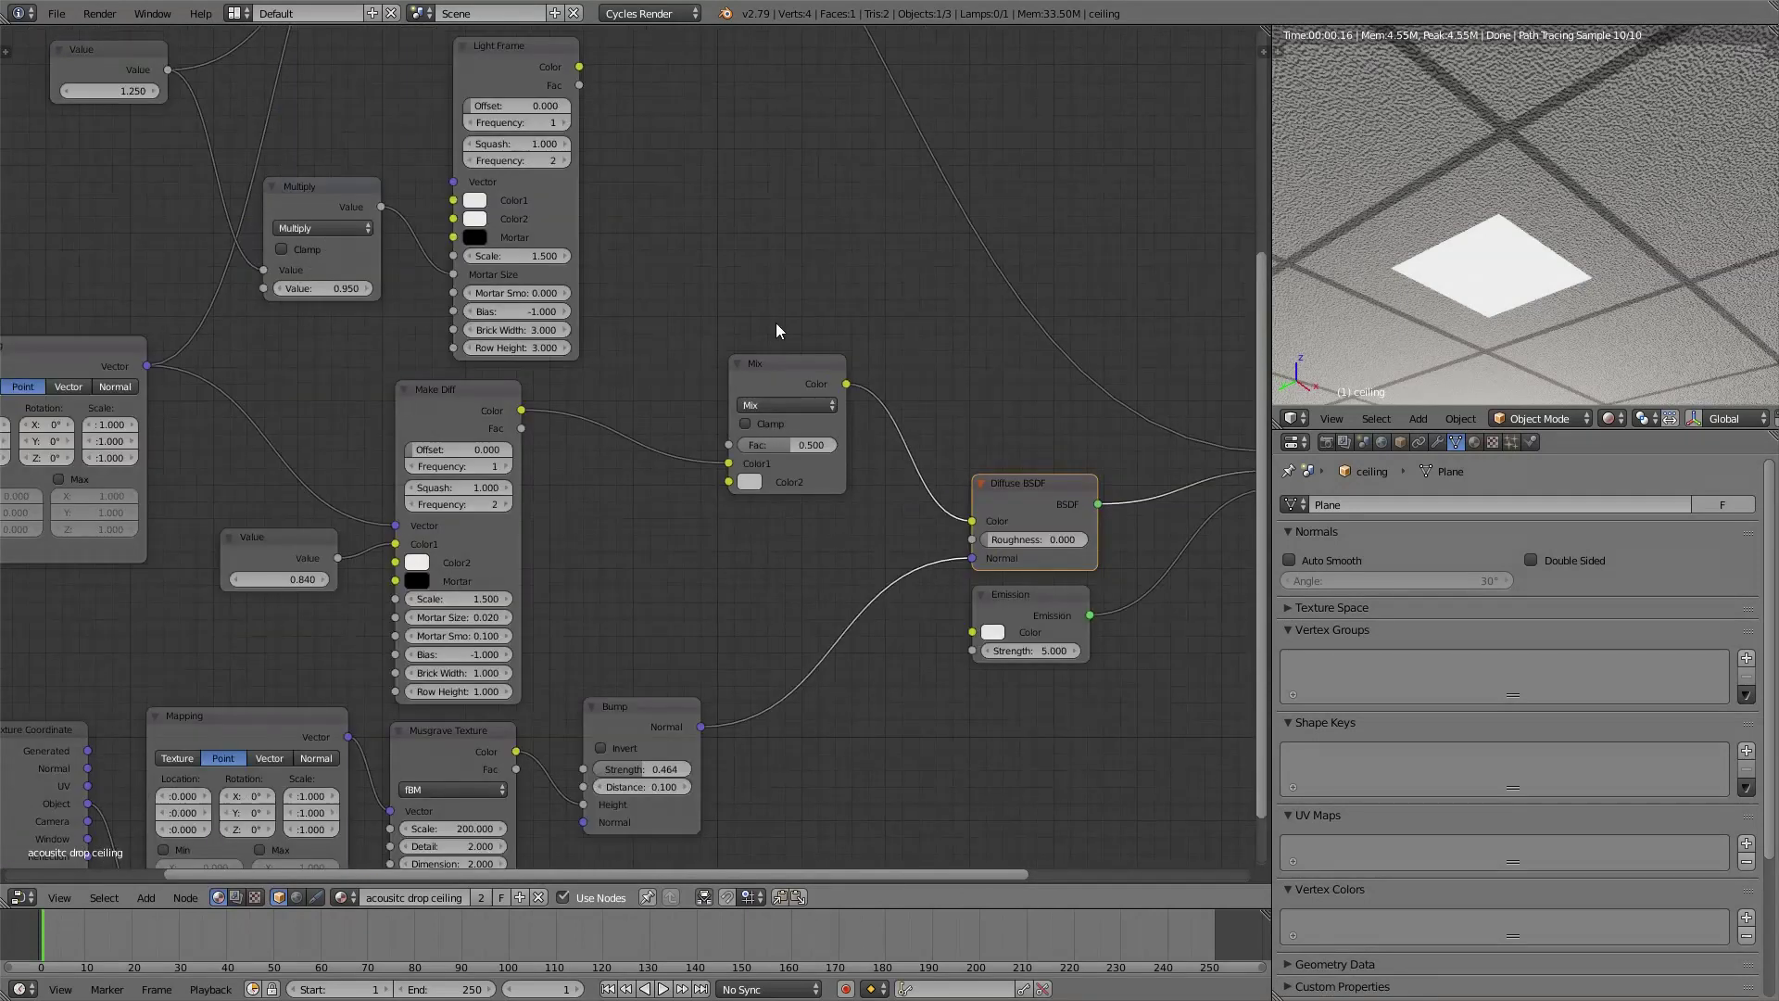
{"action": "middle_click_drag", "start_coordinate": [770, 325], "coordinate": [700, 338]}
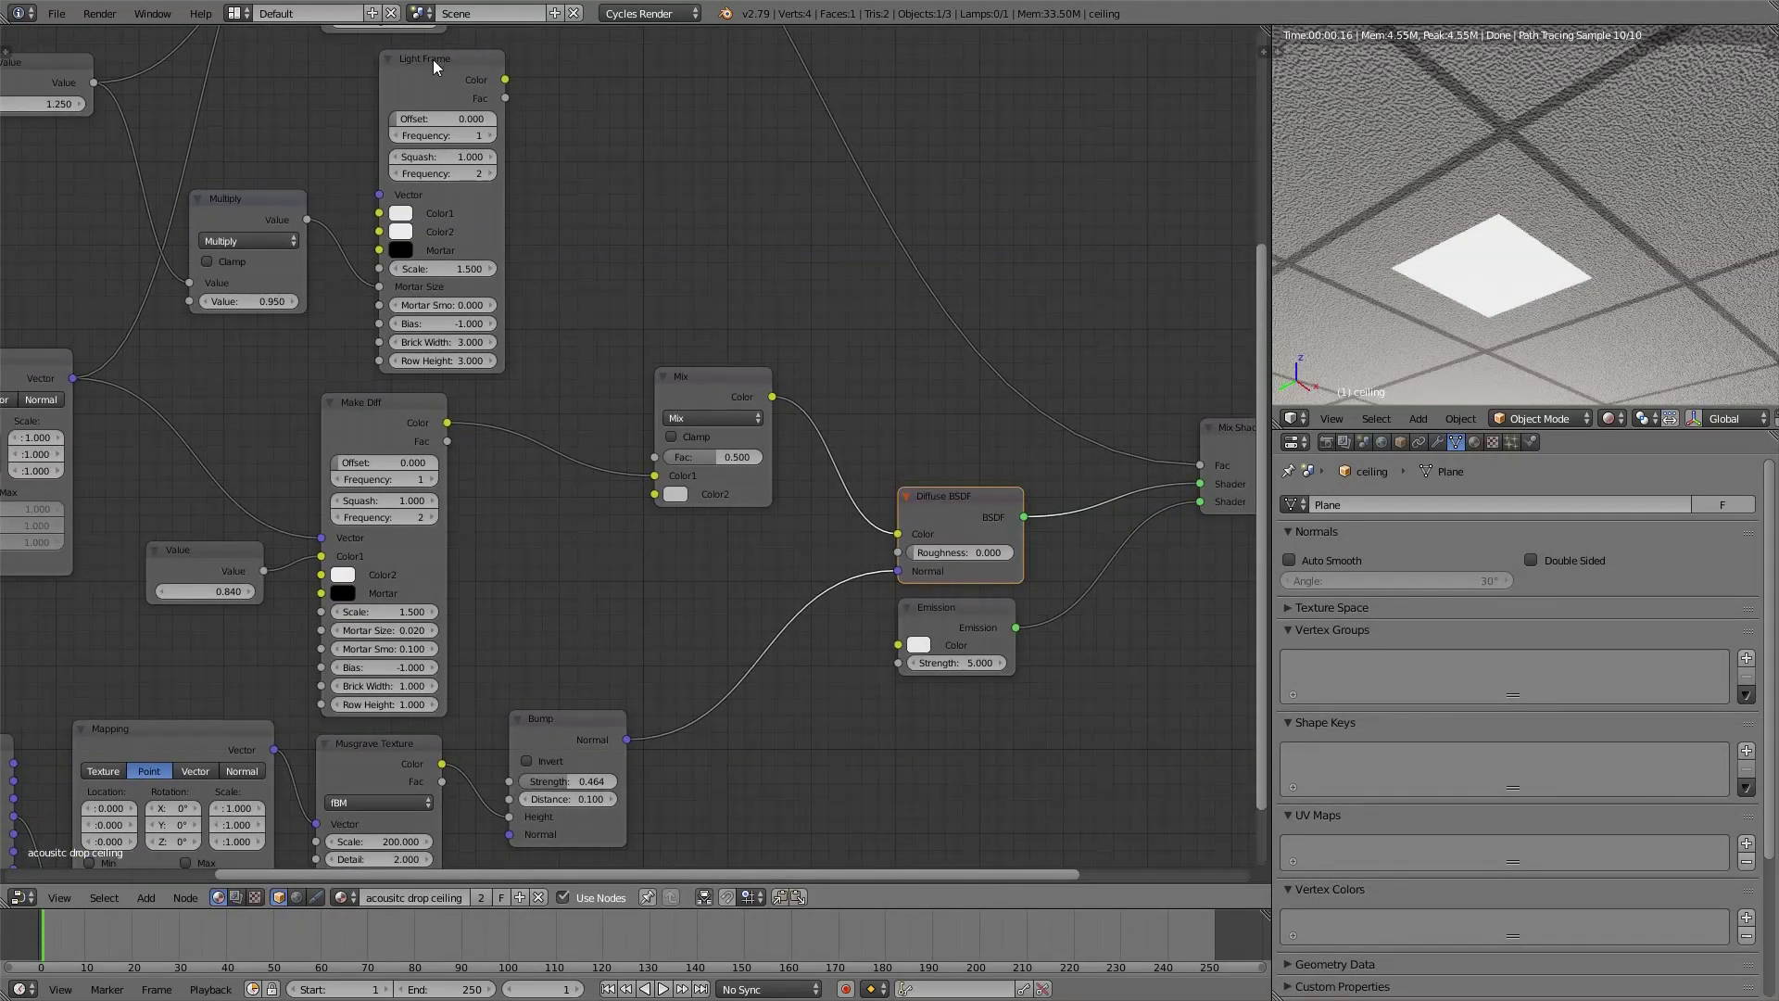
{"action": "left_click_drag", "start_coordinate": [432, 59], "coordinate": [437, 54]}
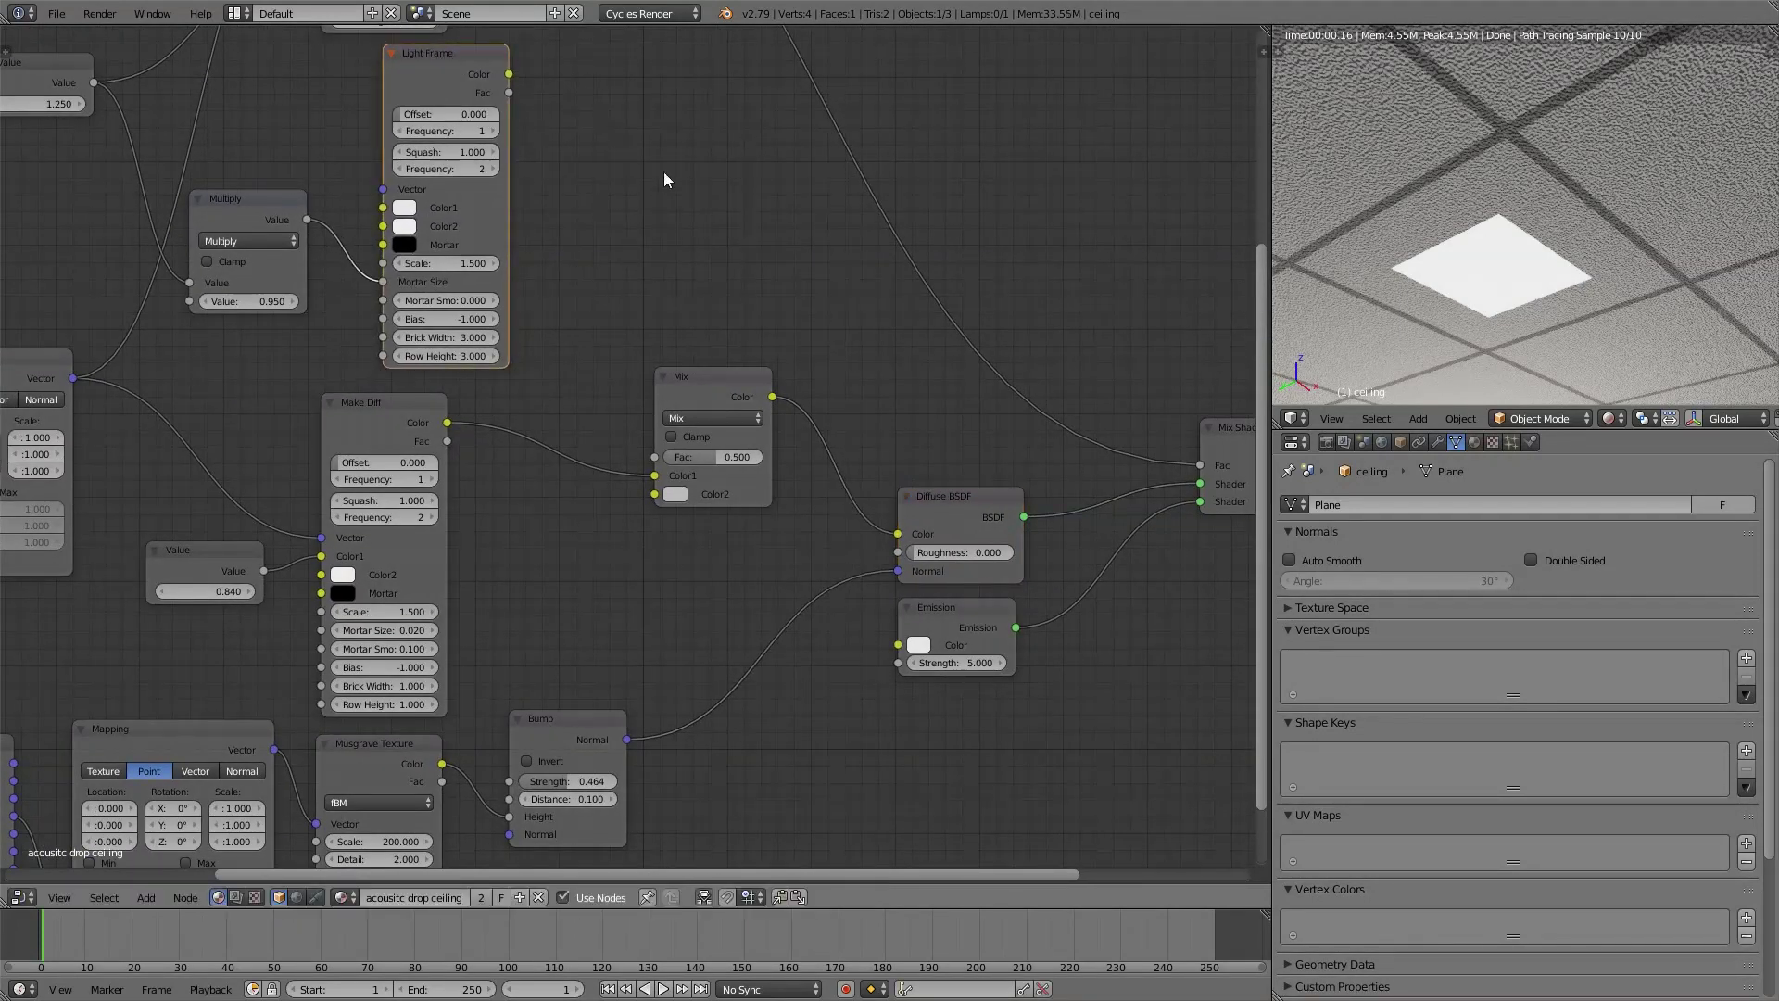
{"action": "left_click_drag", "start_coordinate": [509, 74], "coordinate": [647, 450]}
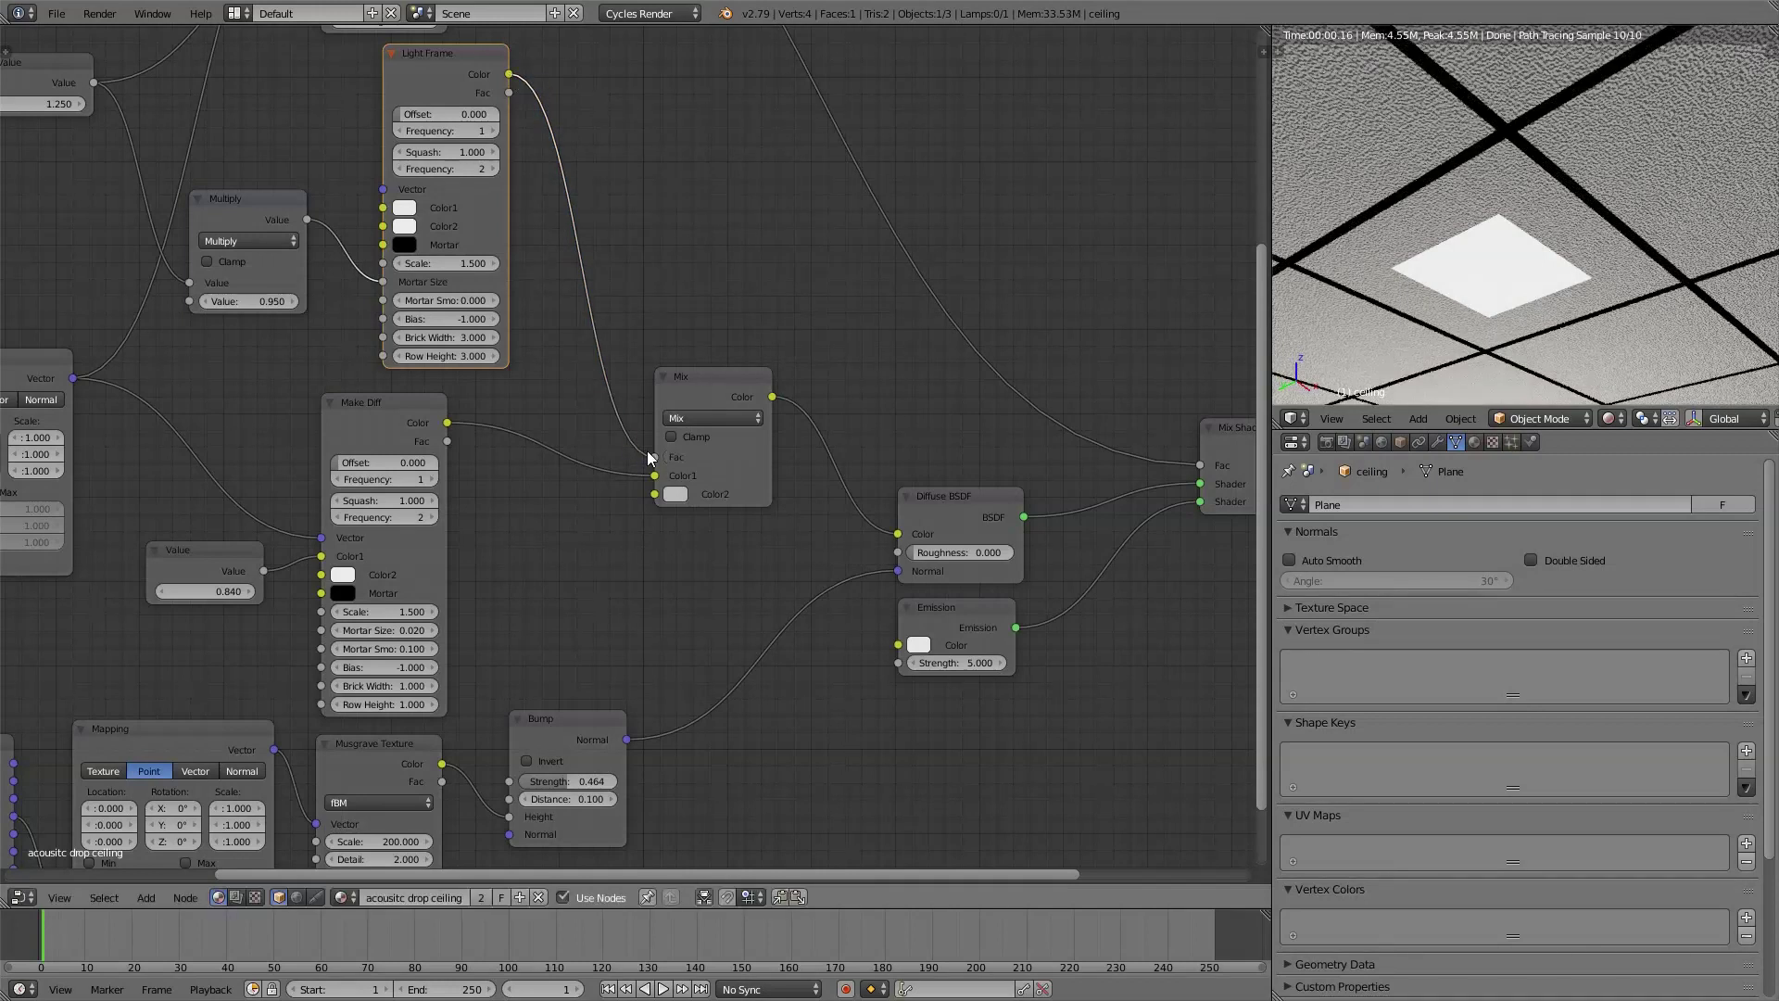
Set the Mix node's Color2 to a 0.420 grey
{"action": "left_click", "coordinate": [675, 495]}
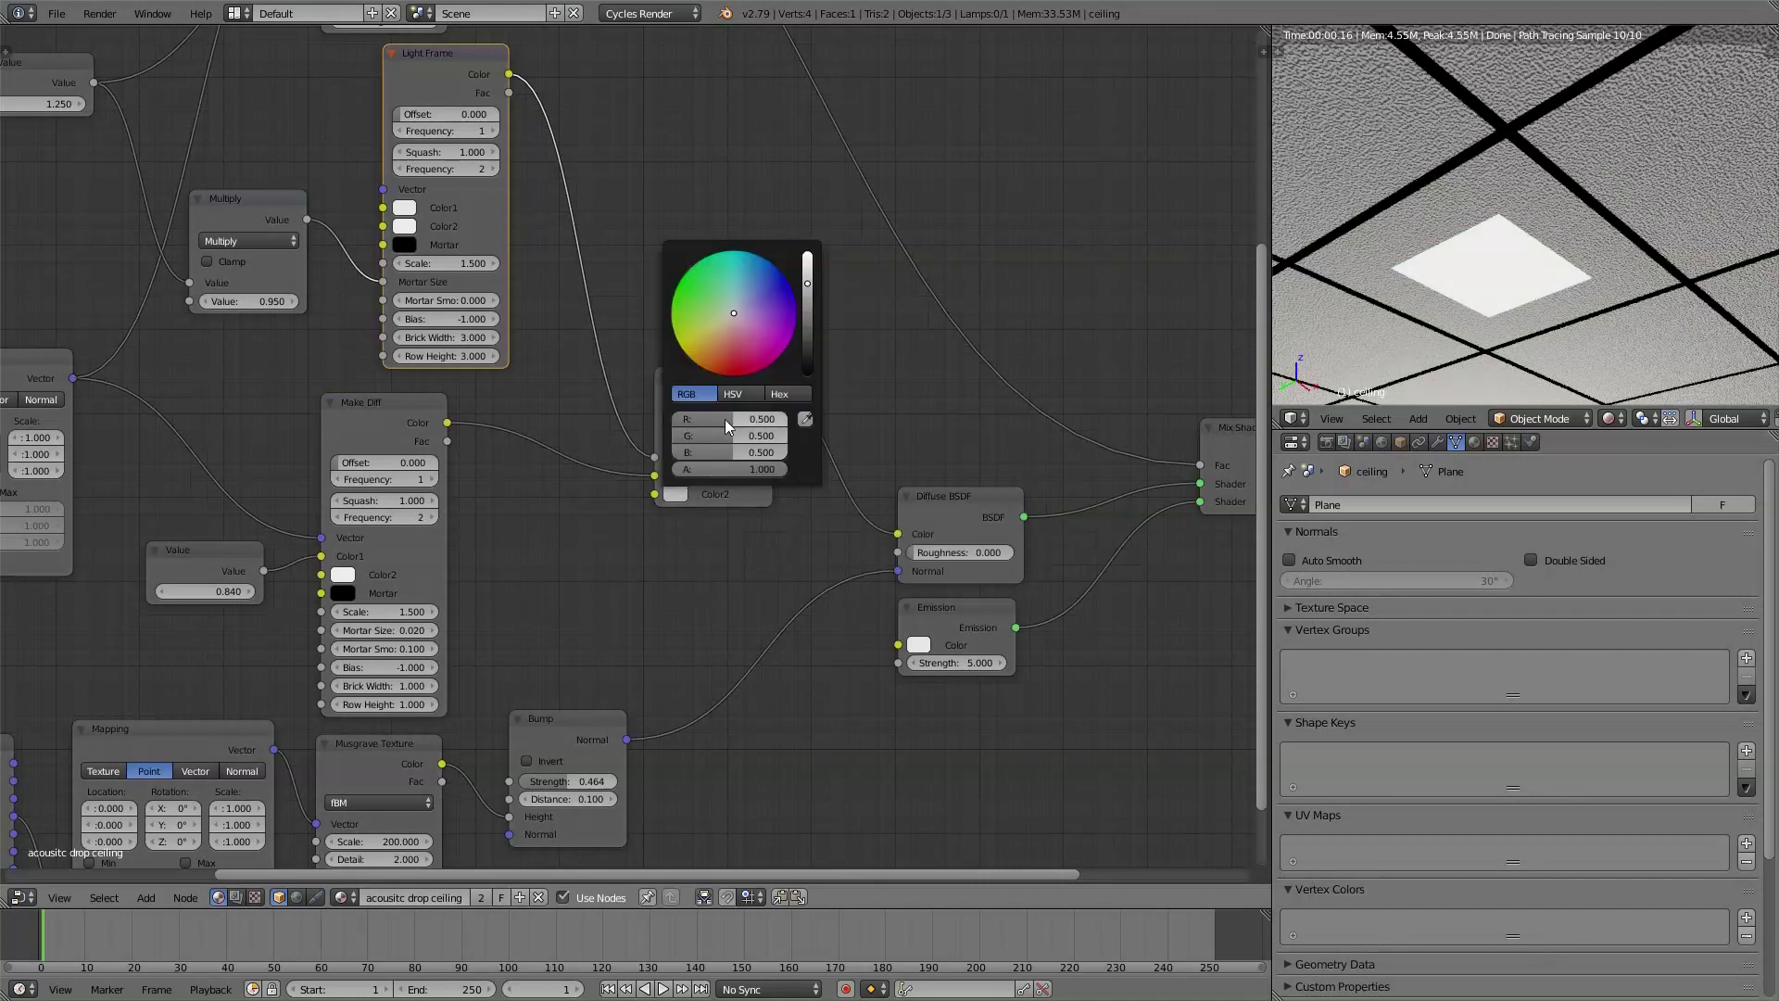
{"action": "scroll", "coordinate": [732, 419], "scroll_direction": "up", "scroll_amount": 3}
{"action": "key", "text": "ctrl+v"}
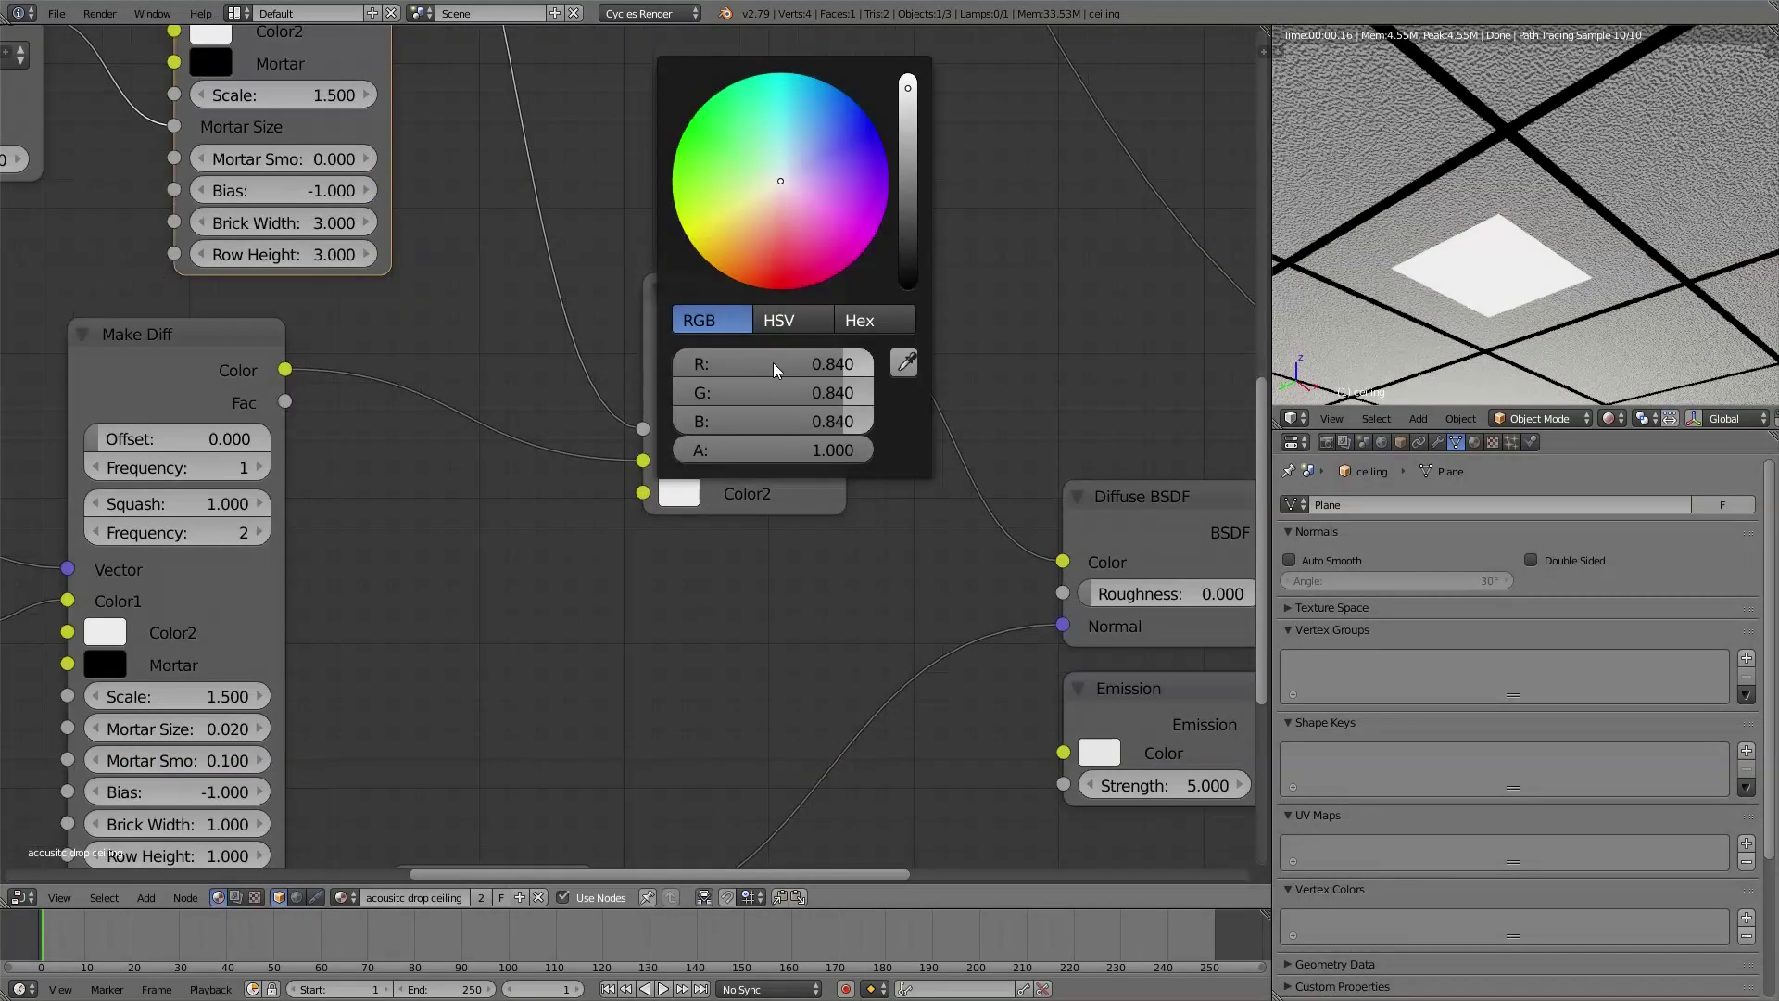
{"action": "left_click_drag", "start_coordinate": [773, 360], "coordinate": [771, 361]}
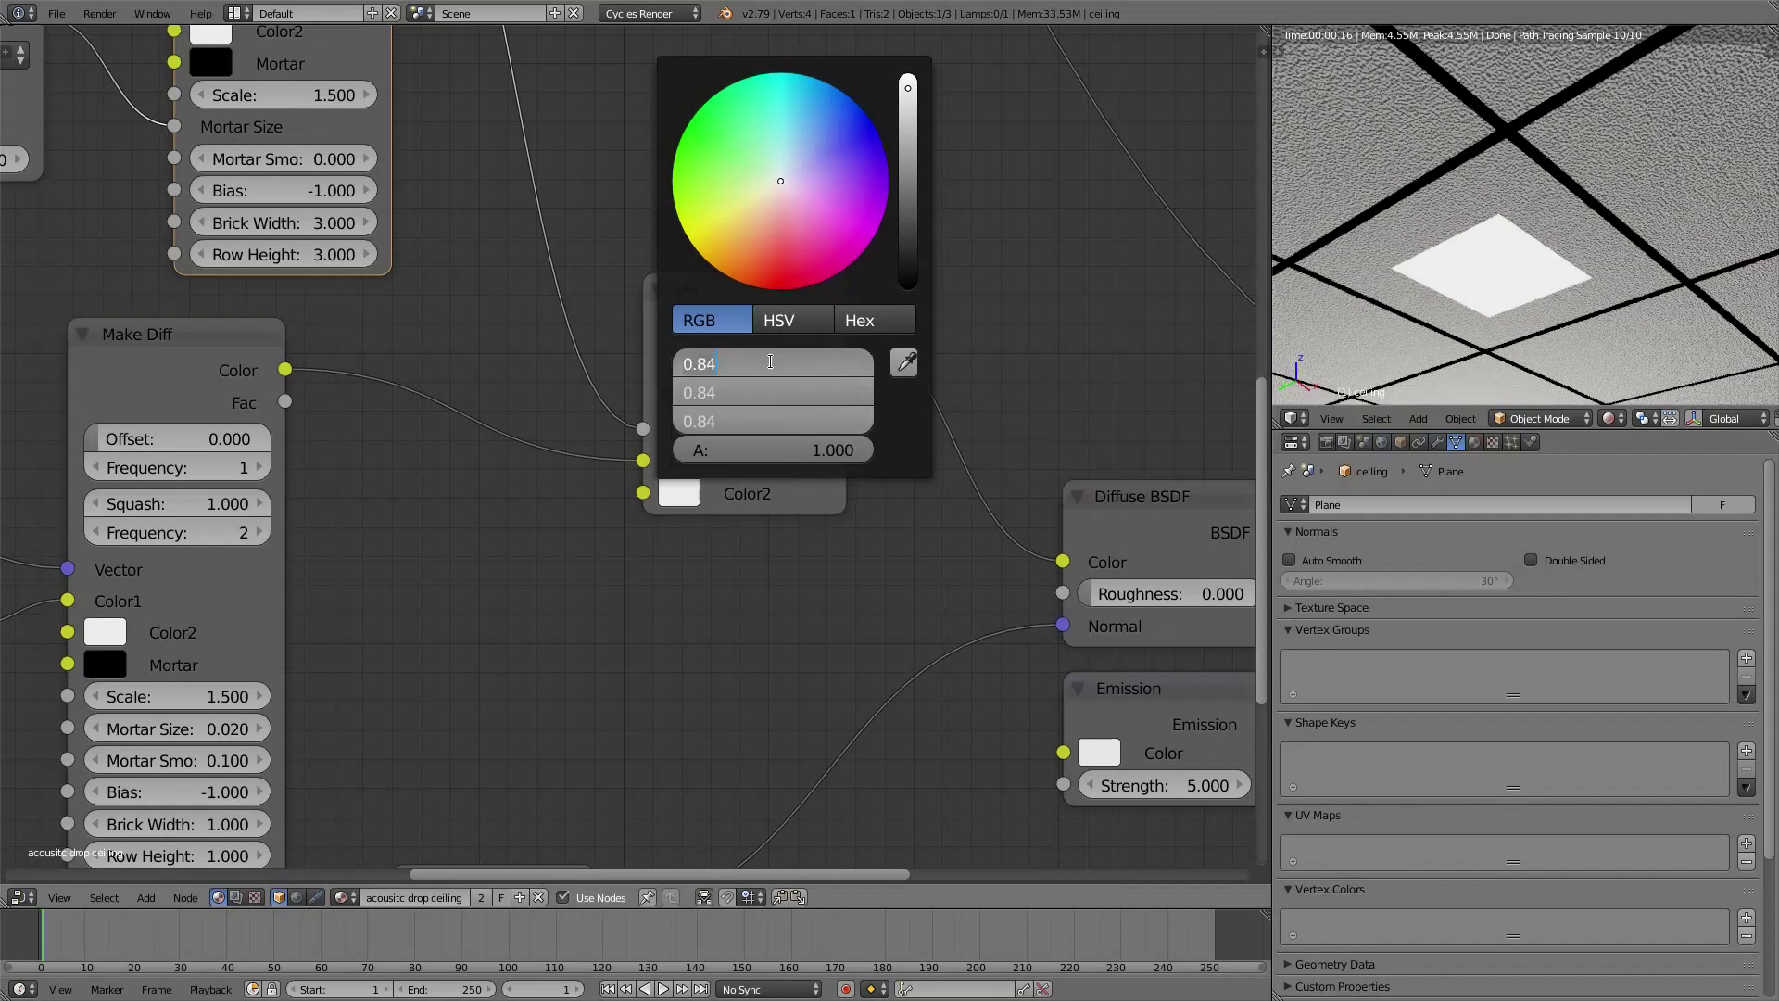
{"action": "type", "text": ".4"}
{"action": "key", "text": "Return"}
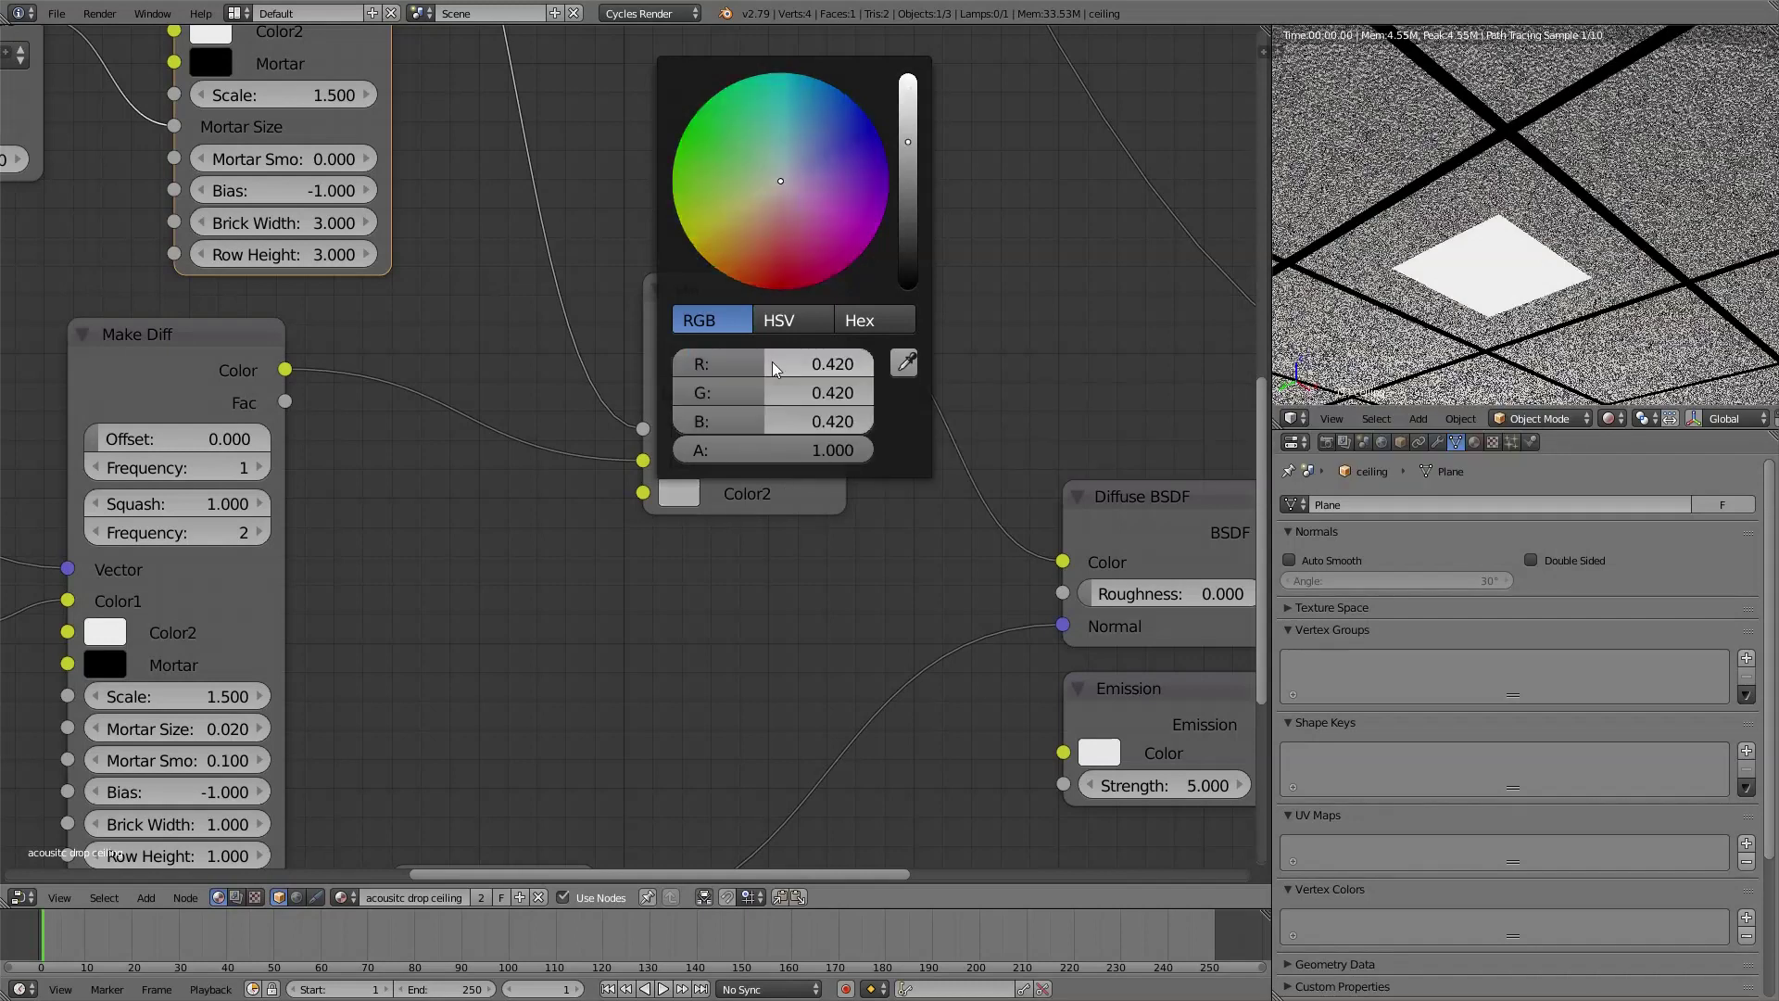
{"action": "scroll", "coordinate": [662, 523], "scroll_direction": "down", "scroll_amount": 3}
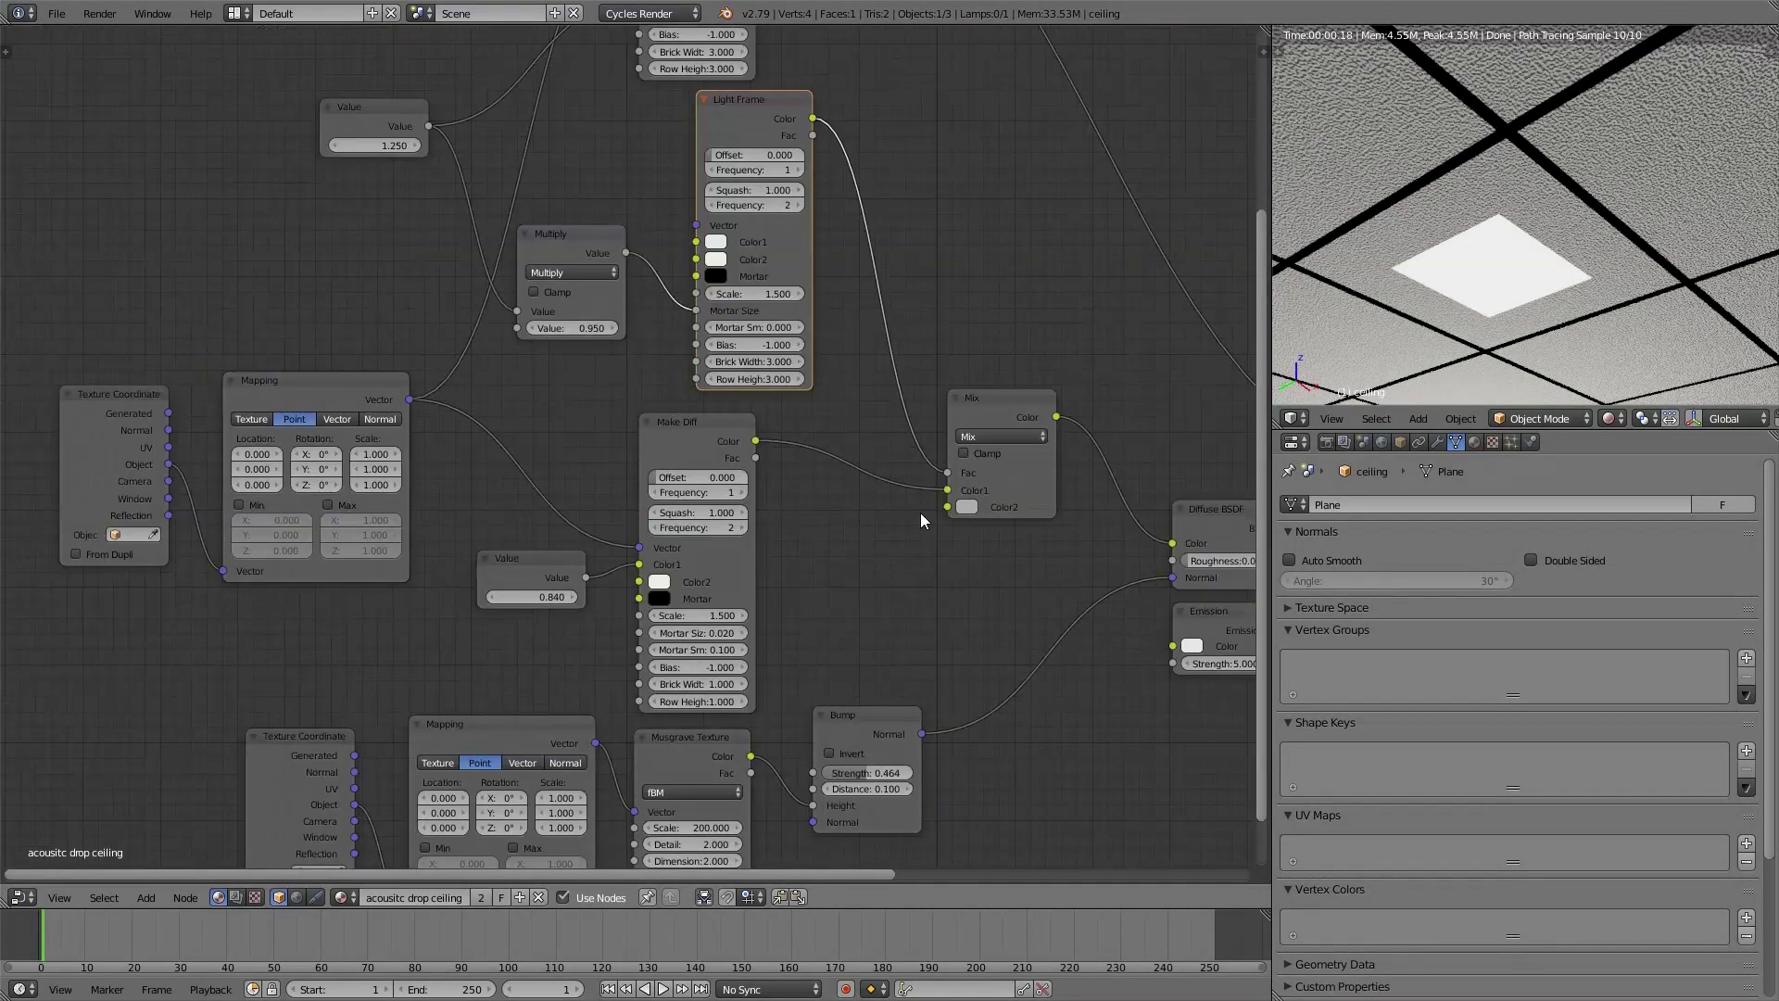
Link the Mapping vector into Light Frame's Vector and darken the Mix Color2 grey
{"action": "left_click_drag", "start_coordinate": [408, 398], "coordinate": [690, 228]}
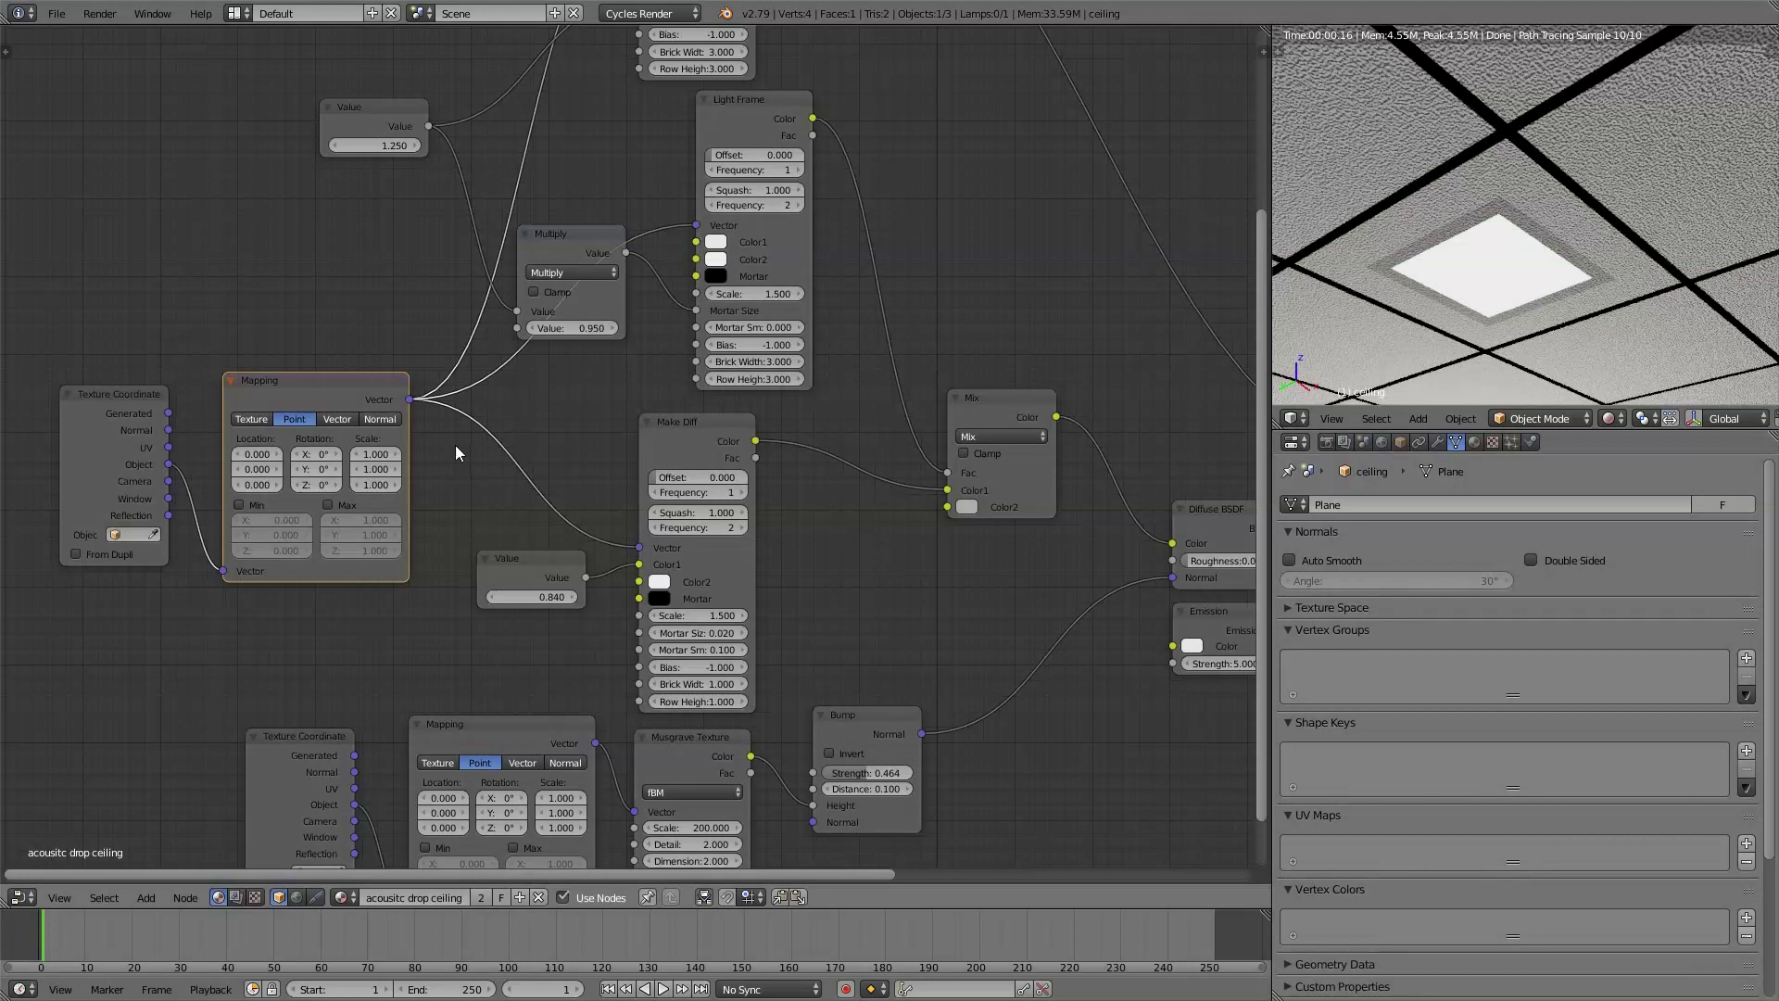
{"action": "middle_click_drag", "start_coordinate": [956, 328], "coordinate": [642, 256]}
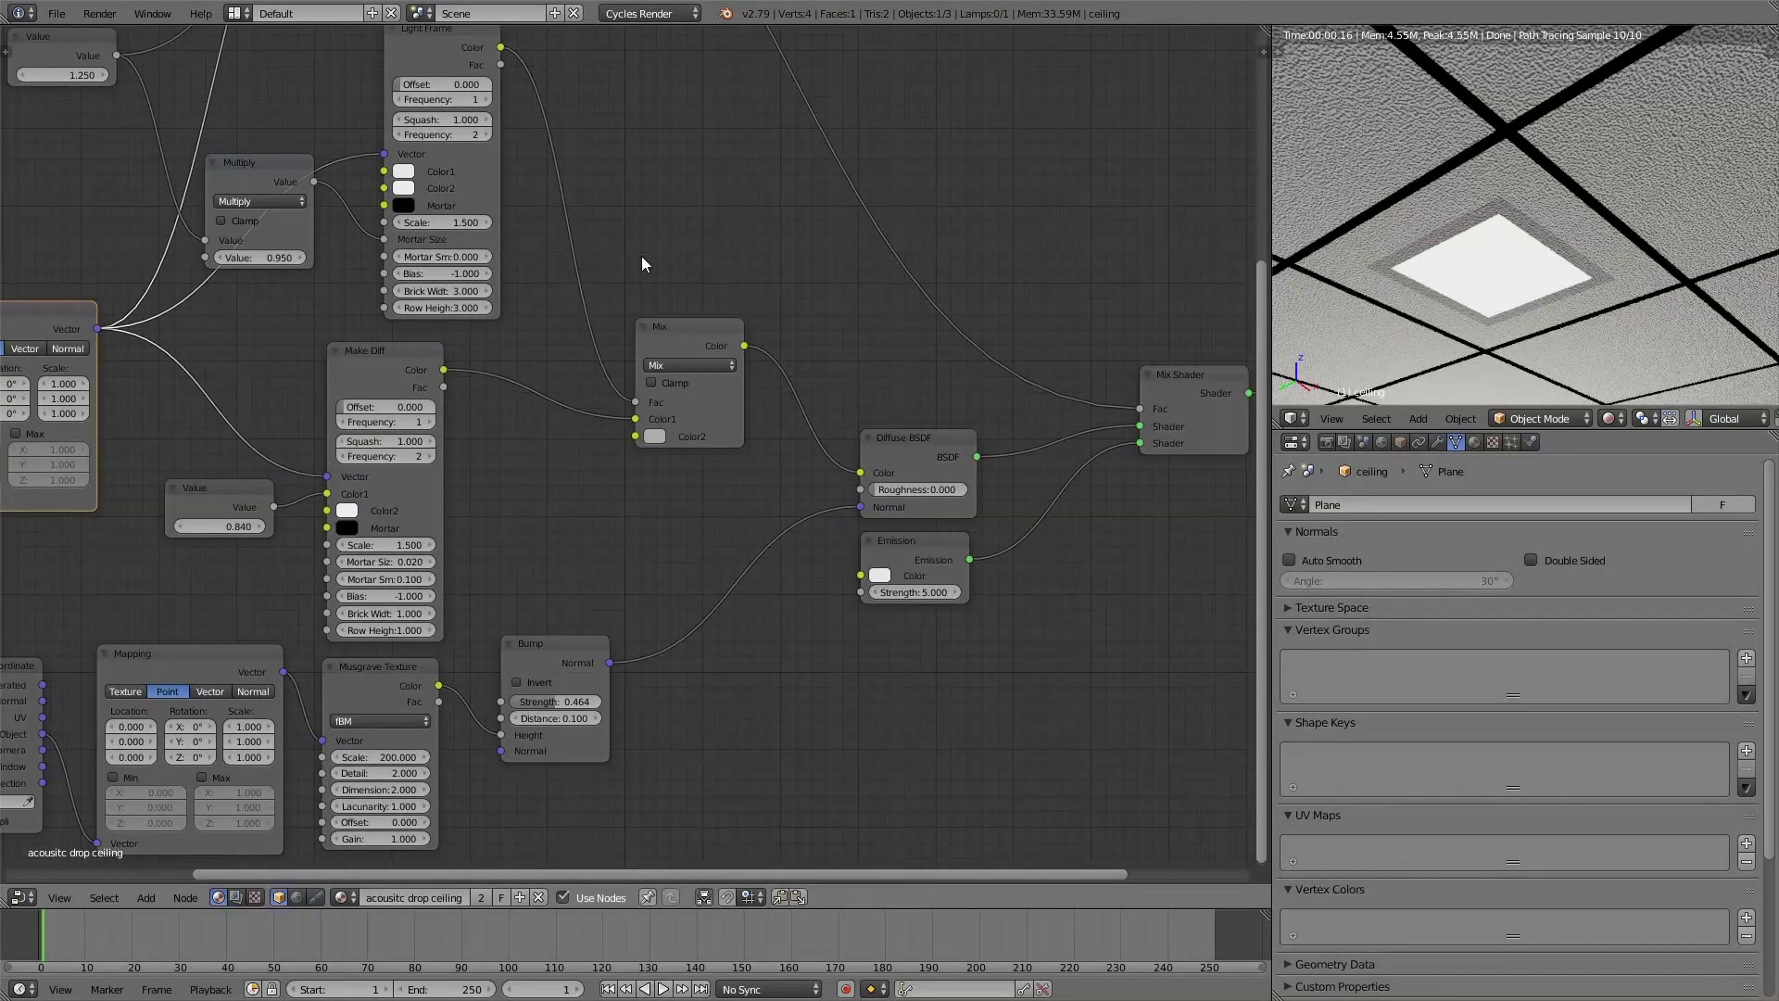
{"action": "scroll", "coordinate": [621, 458], "scroll_direction": "up", "scroll_amount": 3}
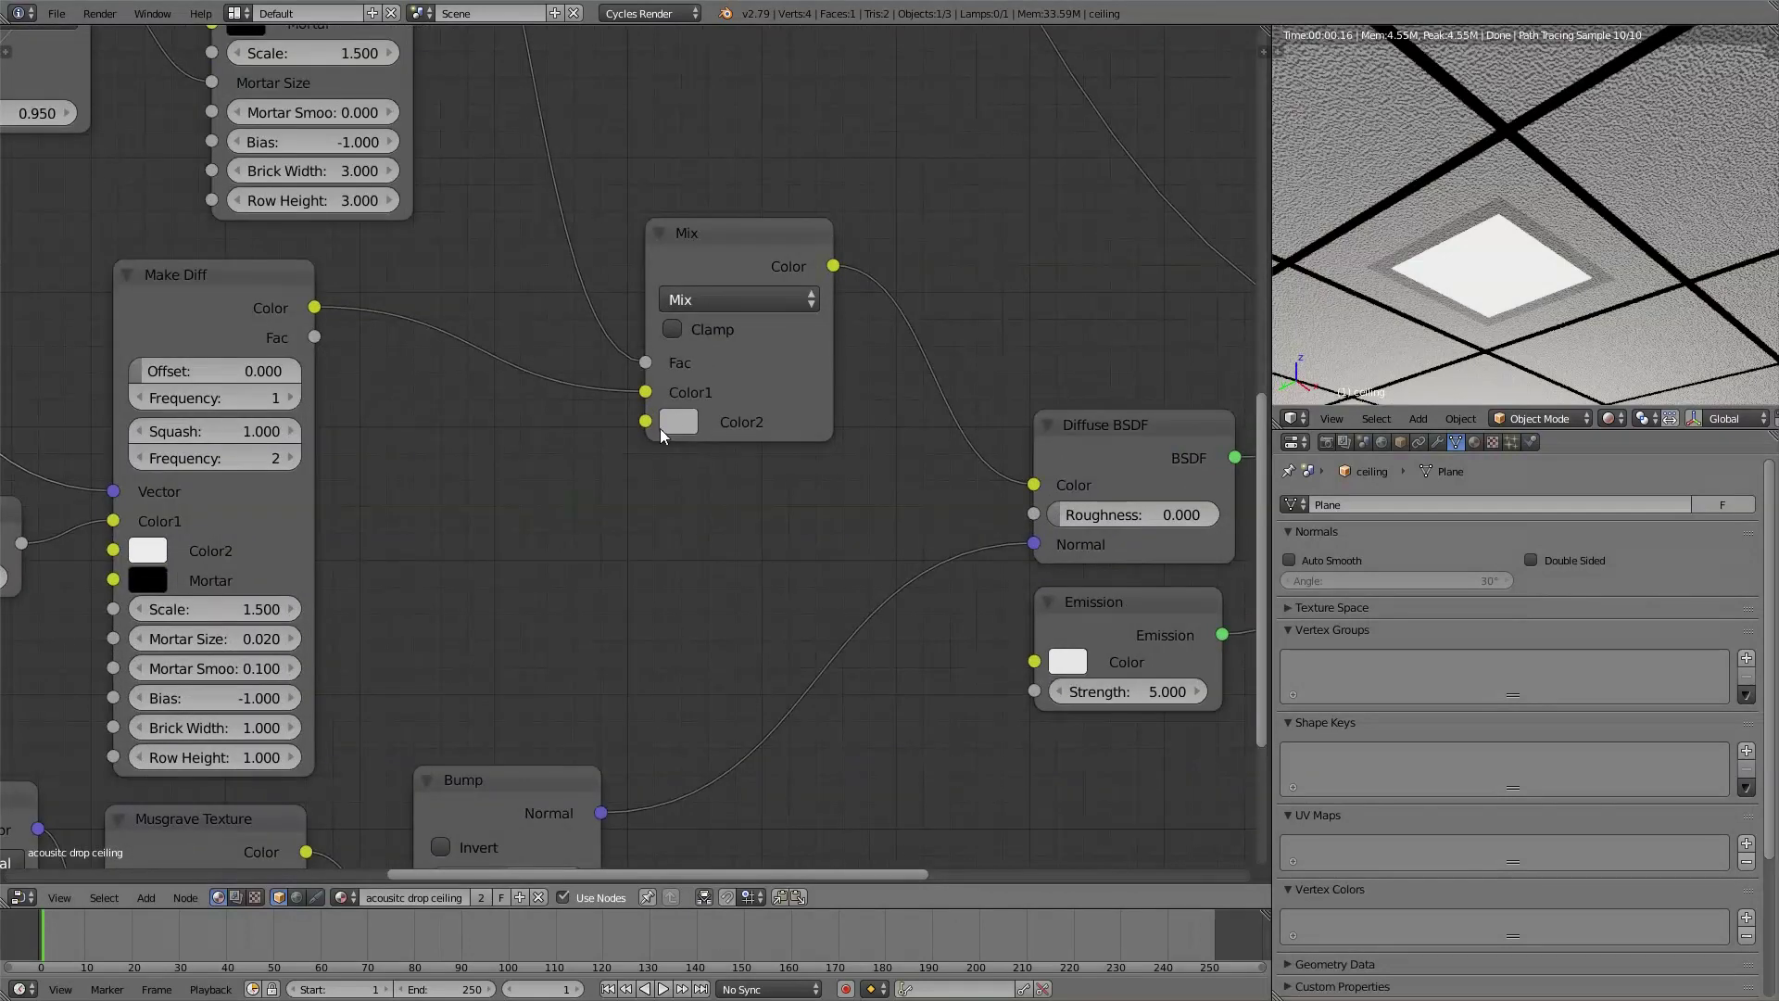
{"action": "left_click", "coordinate": [678, 422]}
{"action": "left_click_drag", "start_coordinate": [892, 95], "coordinate": [890, 150]}
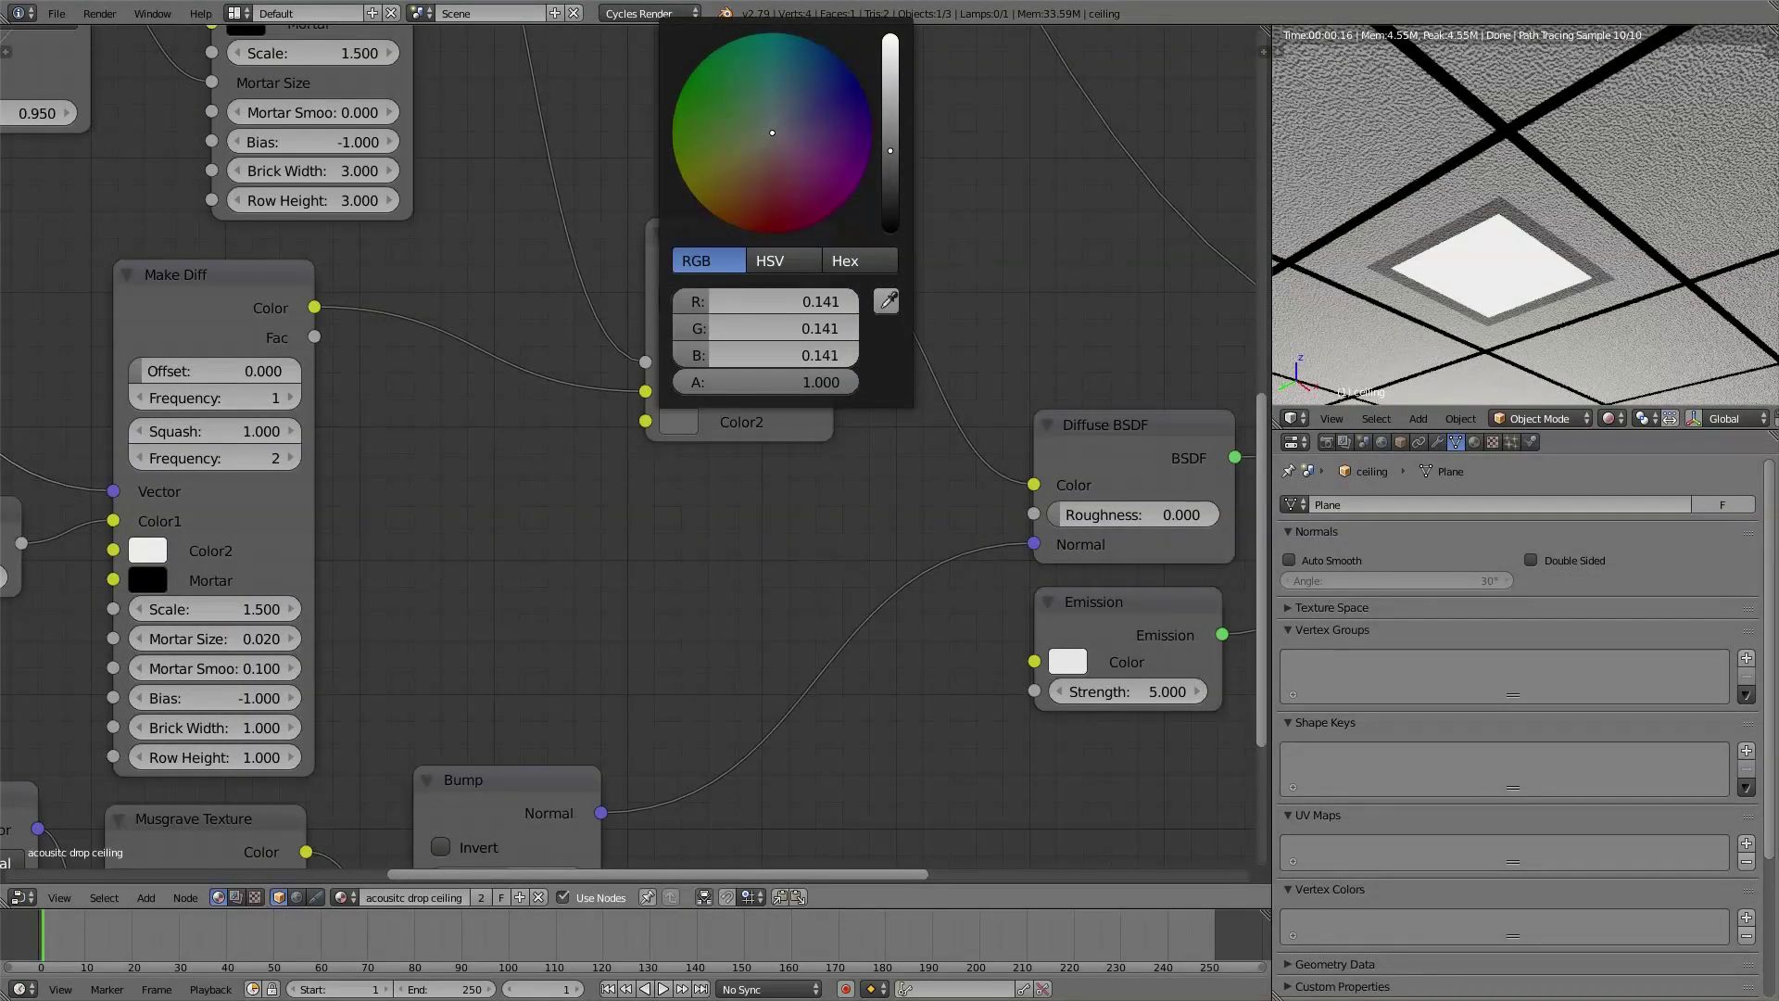
{"action": "scroll", "coordinate": [888, 152], "scroll_direction": "up", "scroll_amount": 5}
{"action": "scroll", "coordinate": [546, 555], "scroll_direction": "down", "scroll_amount": 5}
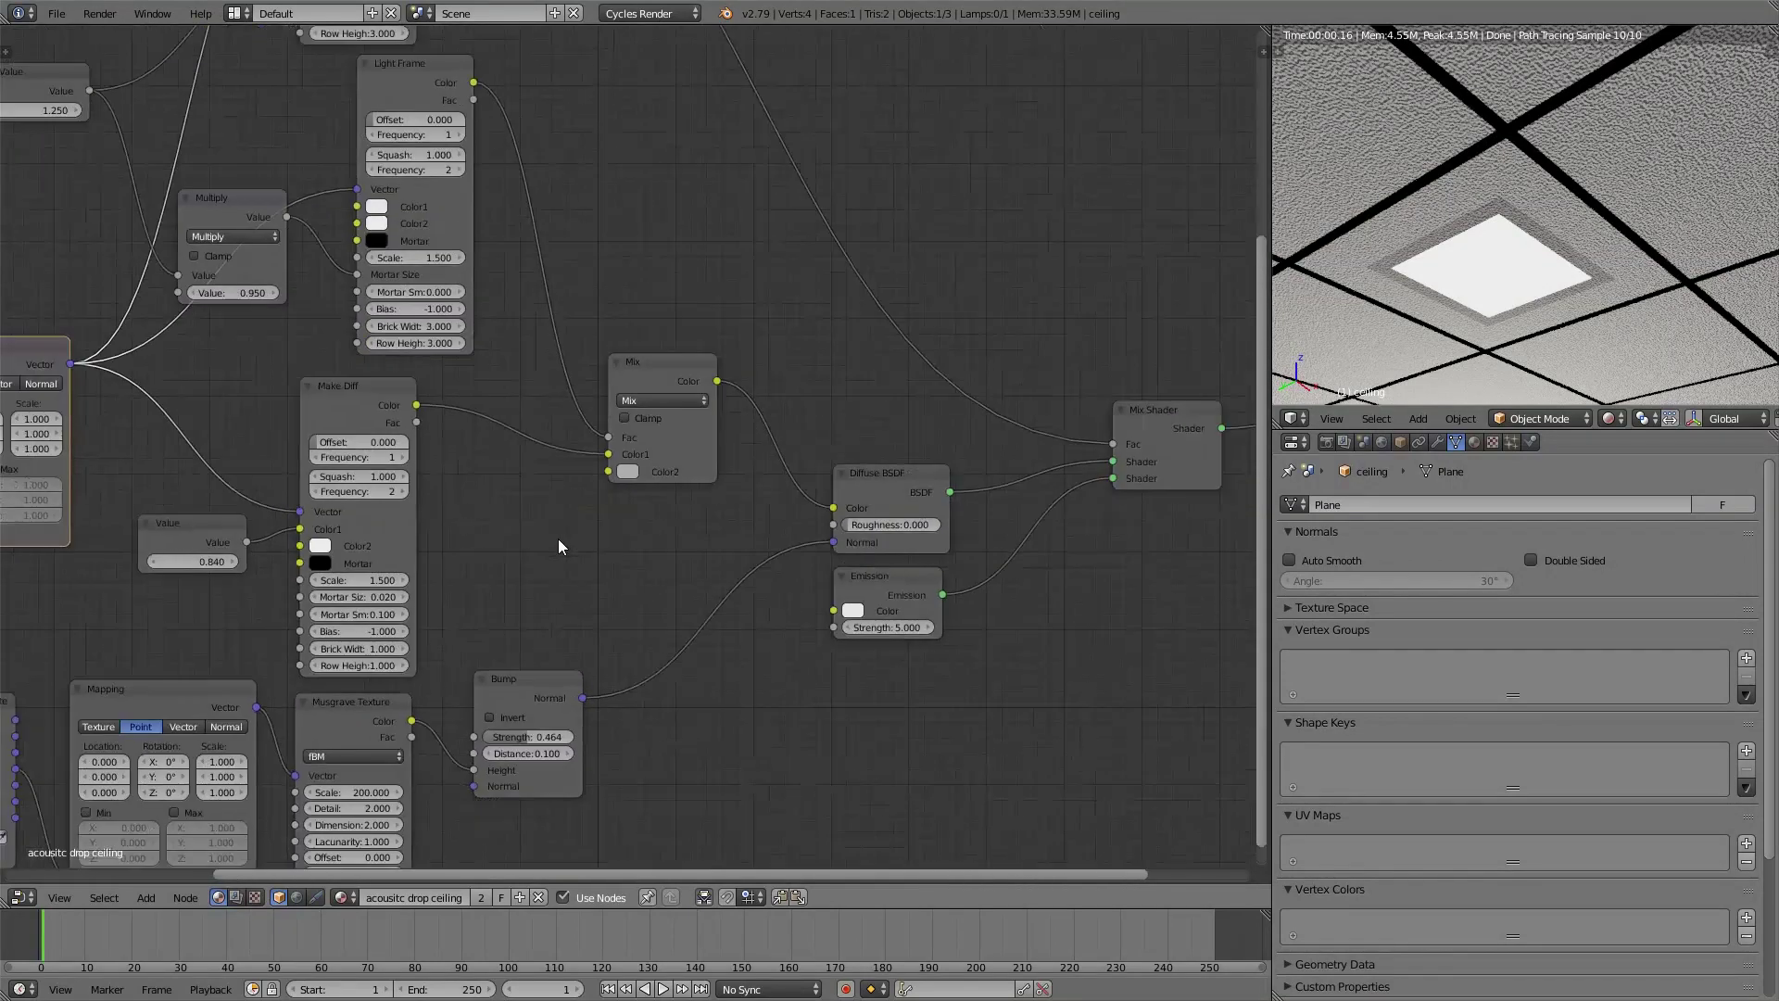
{"action": "scroll", "coordinate": [816, 547], "scroll_direction": "up", "scroll_amount": 2}
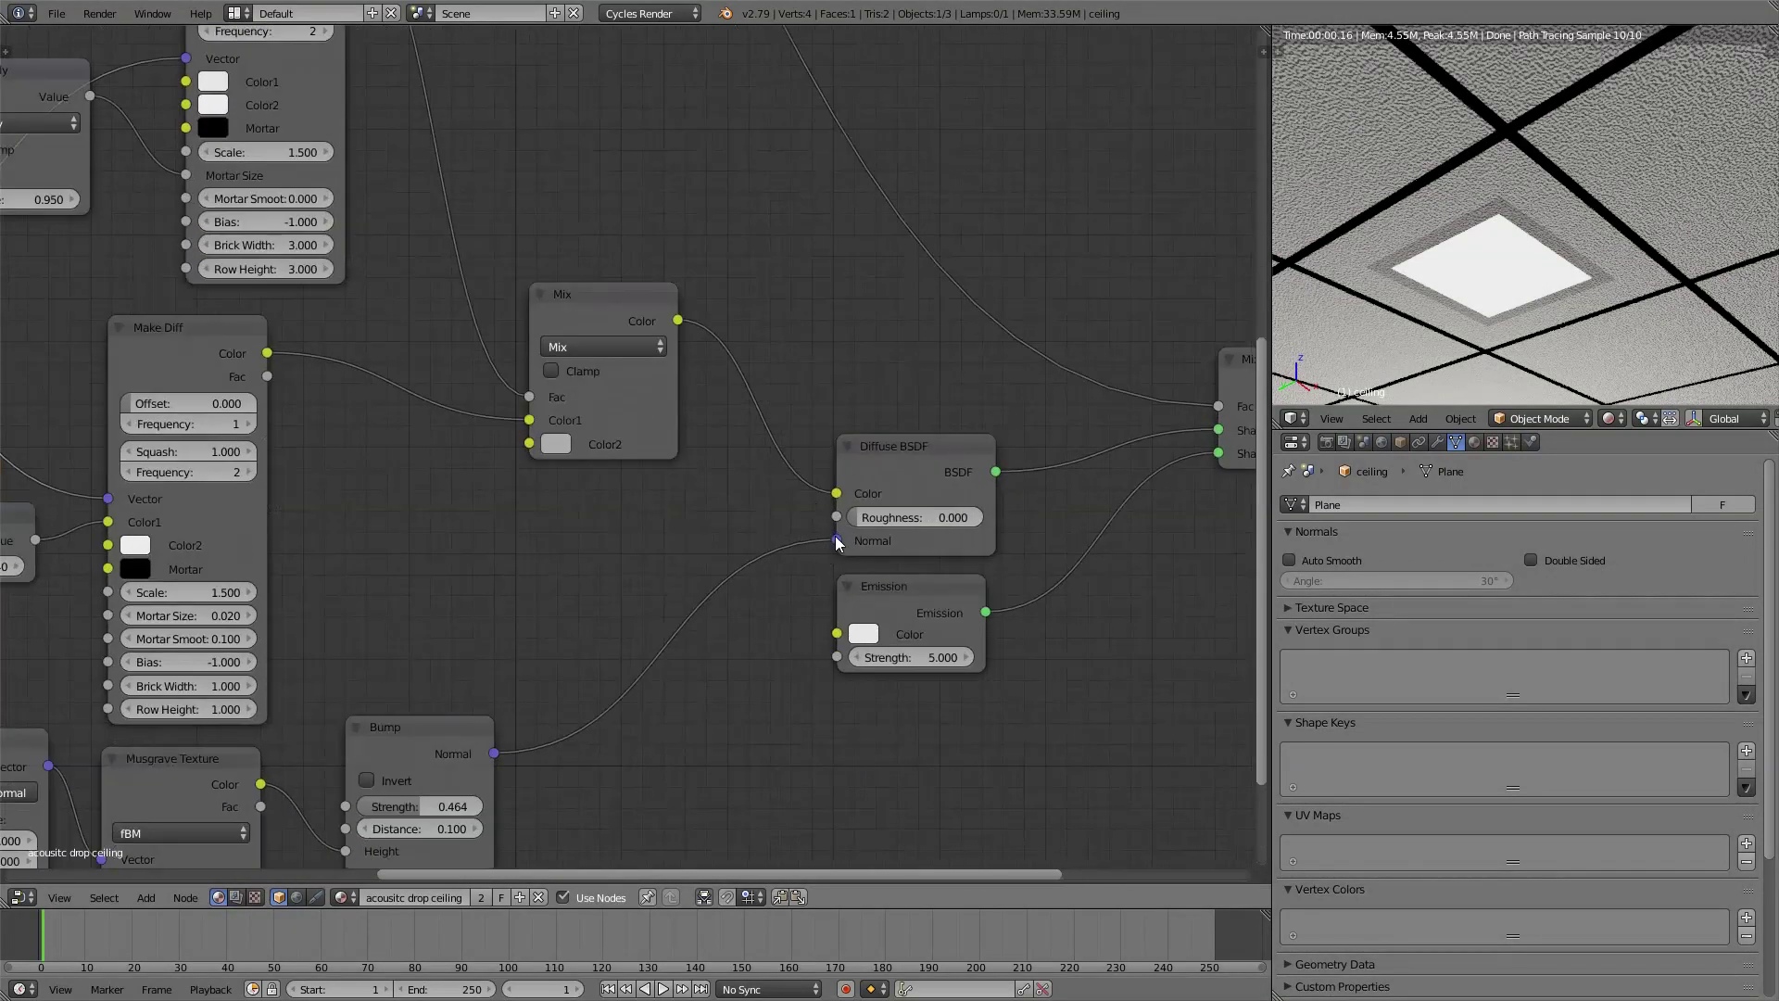
Disconnect the Bump Normal link from the Diffuse BSDF Normal input
{"action": "left_click_drag", "start_coordinate": [837, 540], "coordinate": [797, 539]}
{"action": "middle_click_drag", "start_coordinate": [797, 539], "coordinate": [769, 394]}
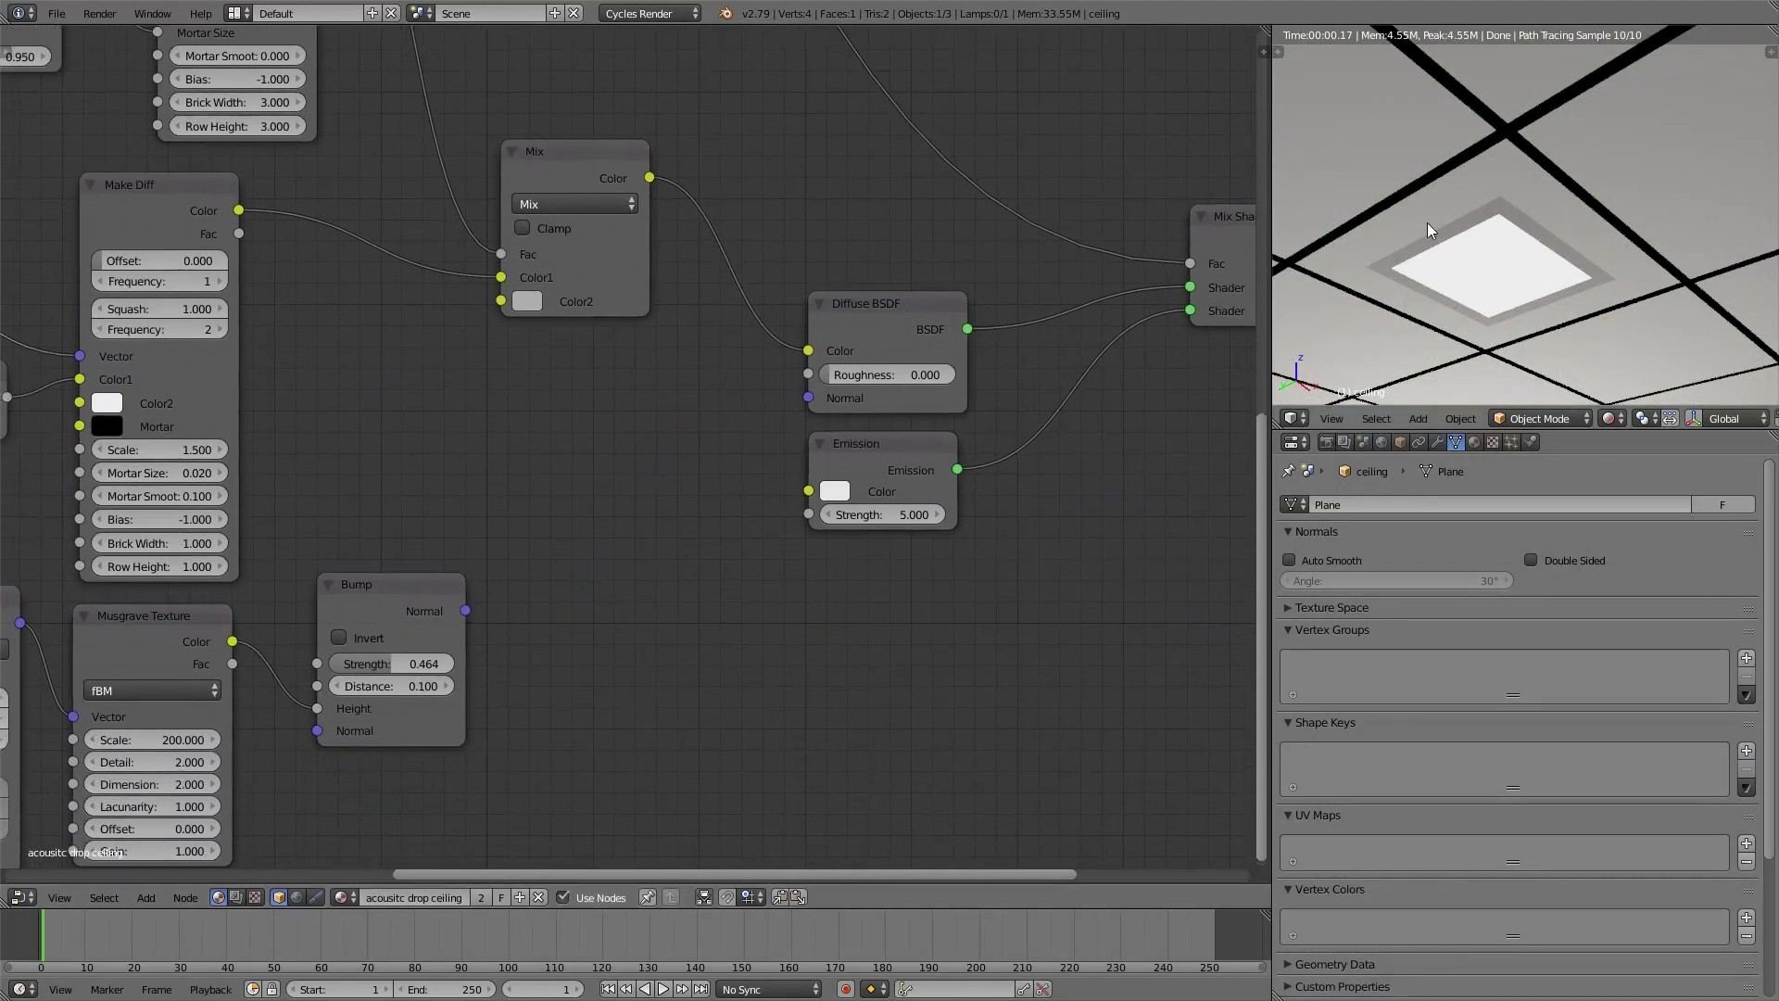
{"action": "scroll", "coordinate": [1432, 240], "scroll_direction": "down", "scroll_amount": 5}
{"action": "middle_click_drag", "start_coordinate": [1433, 239], "coordinate": [1398, 254]}
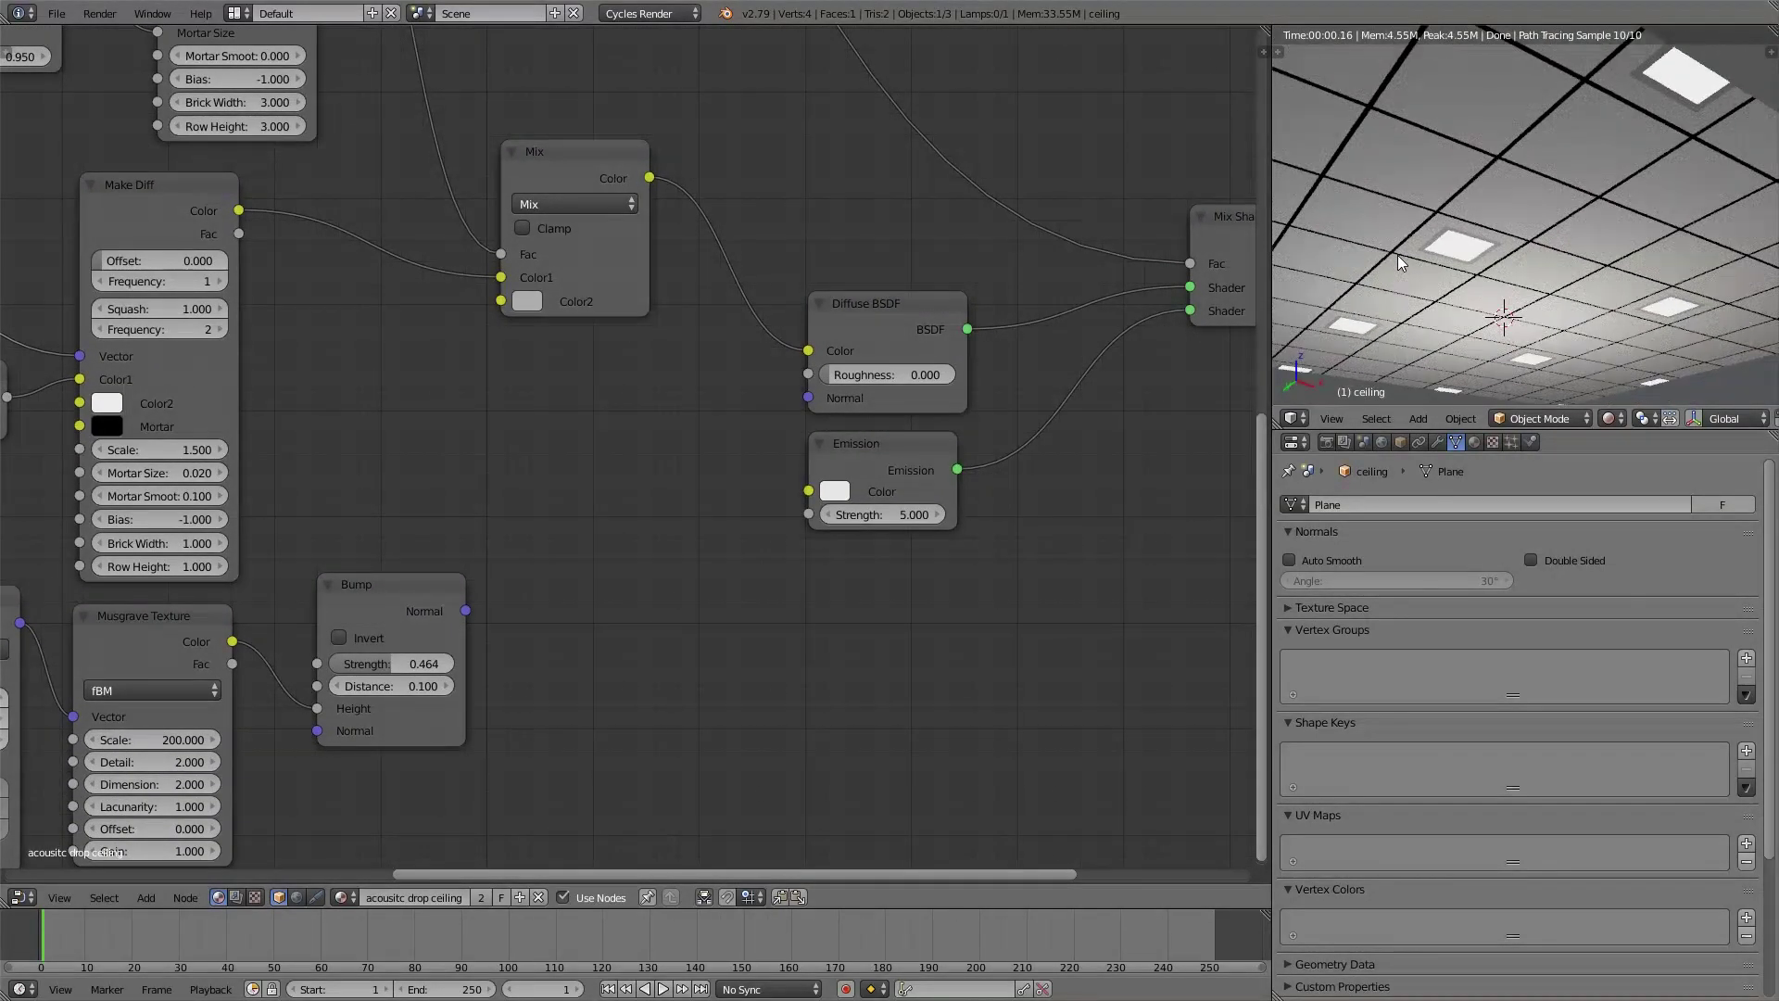
Show the World settings and reconnect Bump Normal to the Diffuse BSDF Normal
{"action": "left_click", "coordinate": [1381, 443]}
{"action": "left_click_drag", "start_coordinate": [465, 611], "coordinate": [805, 398]}
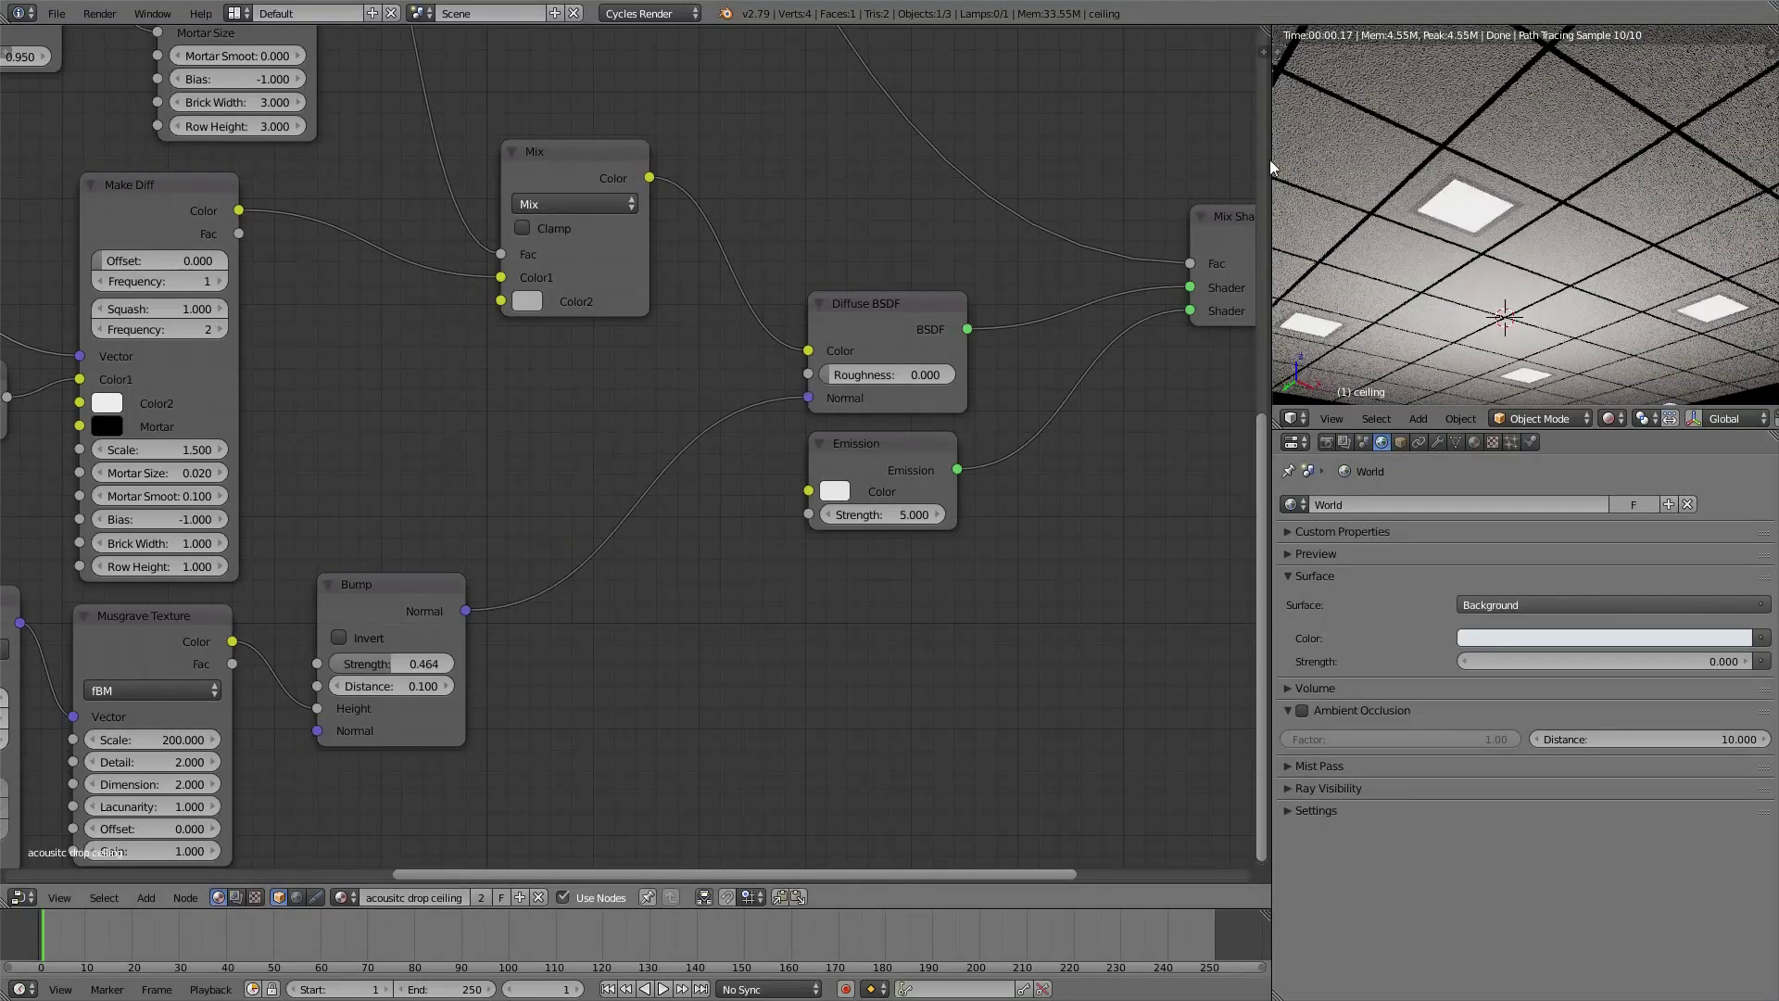
{"action": "middle_click_drag", "start_coordinate": [1431, 165], "coordinate": [1429, 148]}
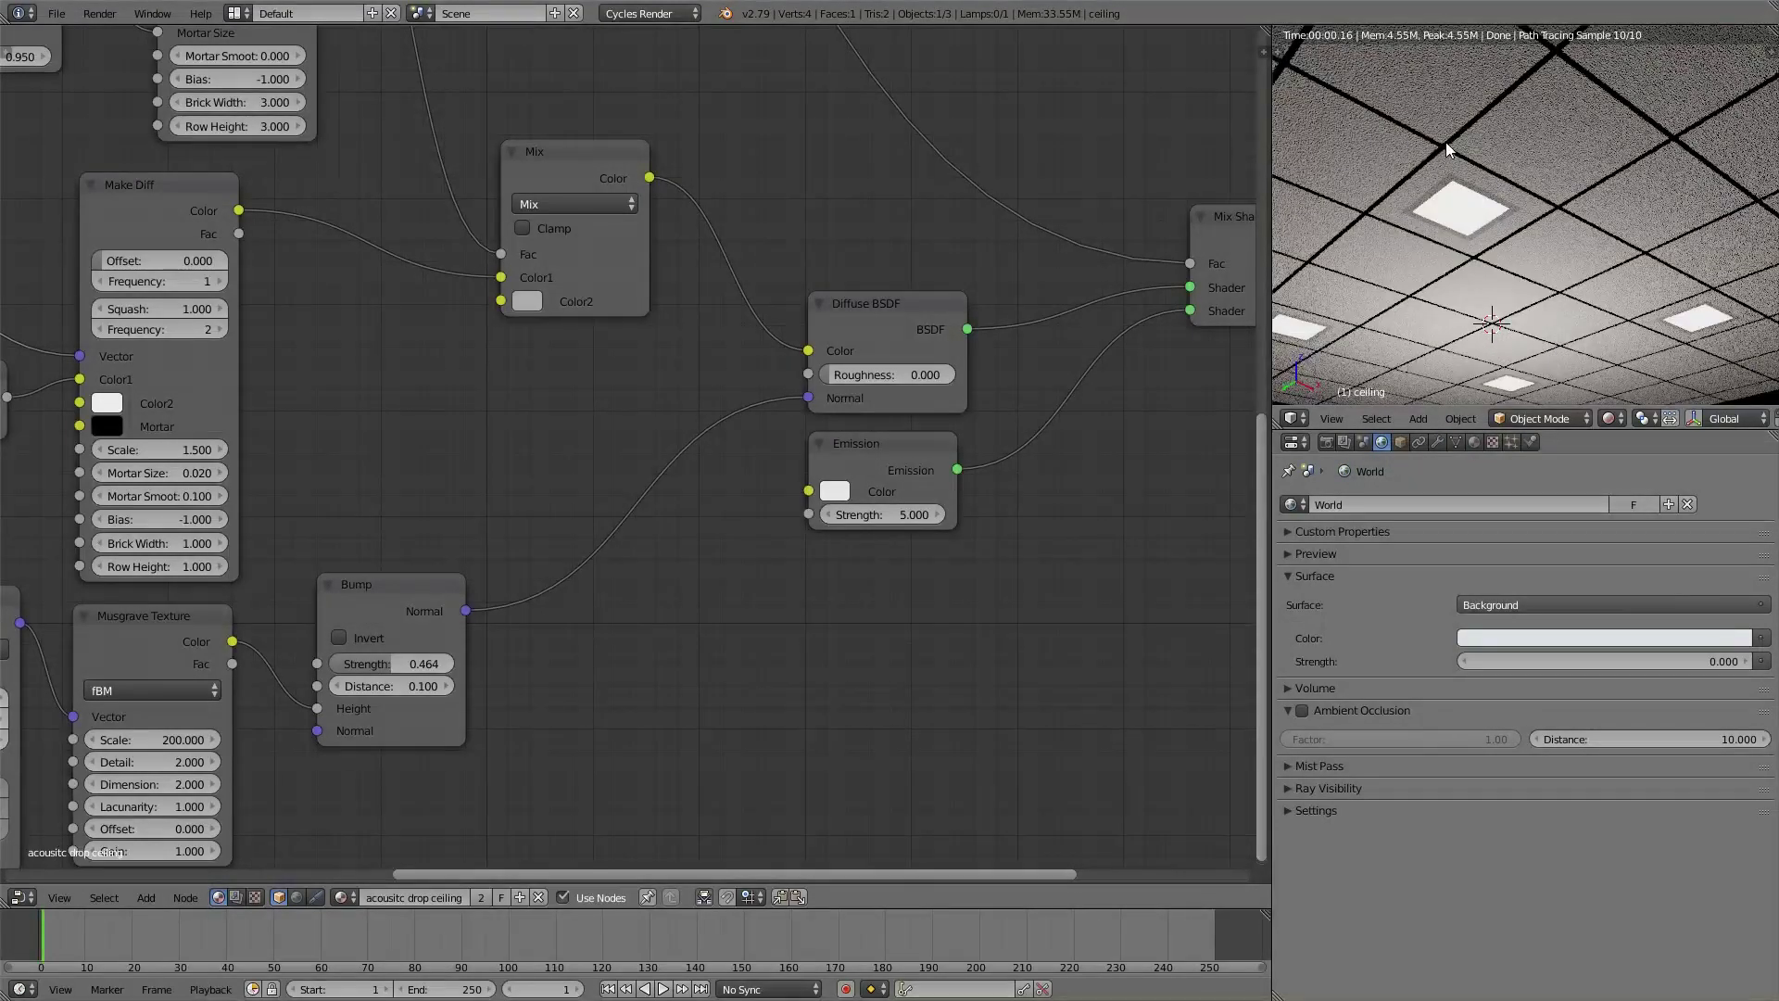
{"action": "scroll", "coordinate": [1444, 137], "scroll_direction": "up", "scroll_amount": 3}
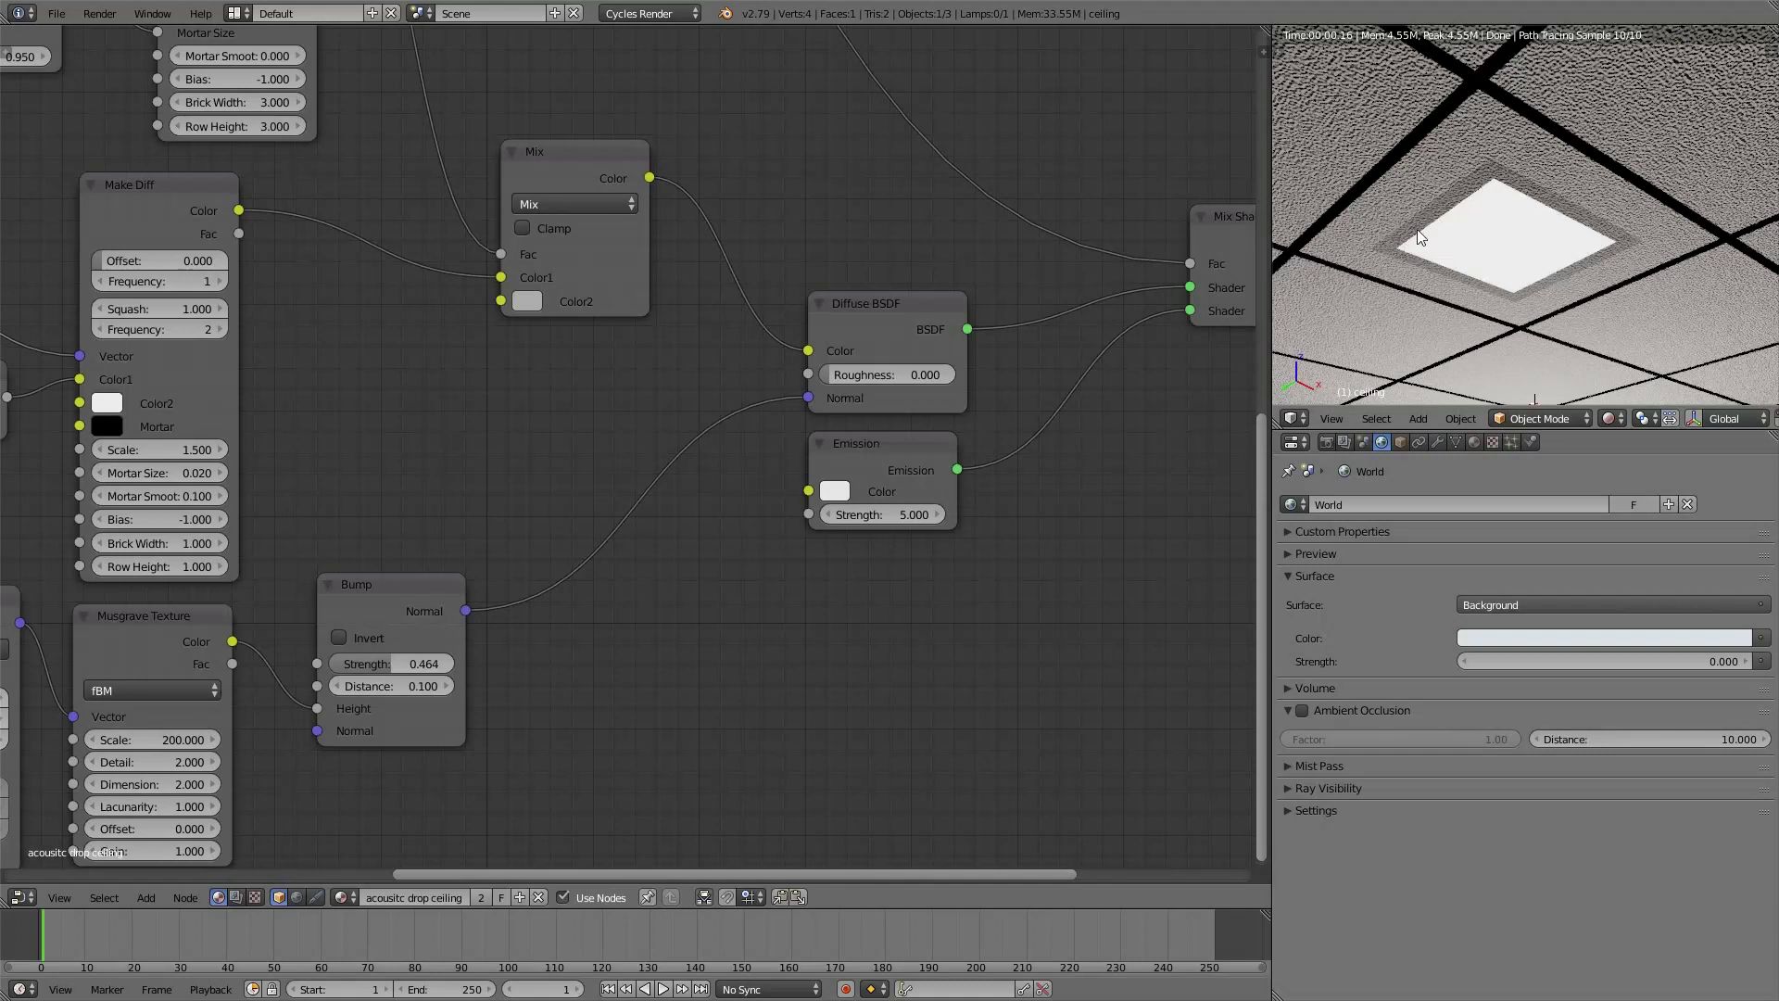
{"action": "key", "text": "Home"}
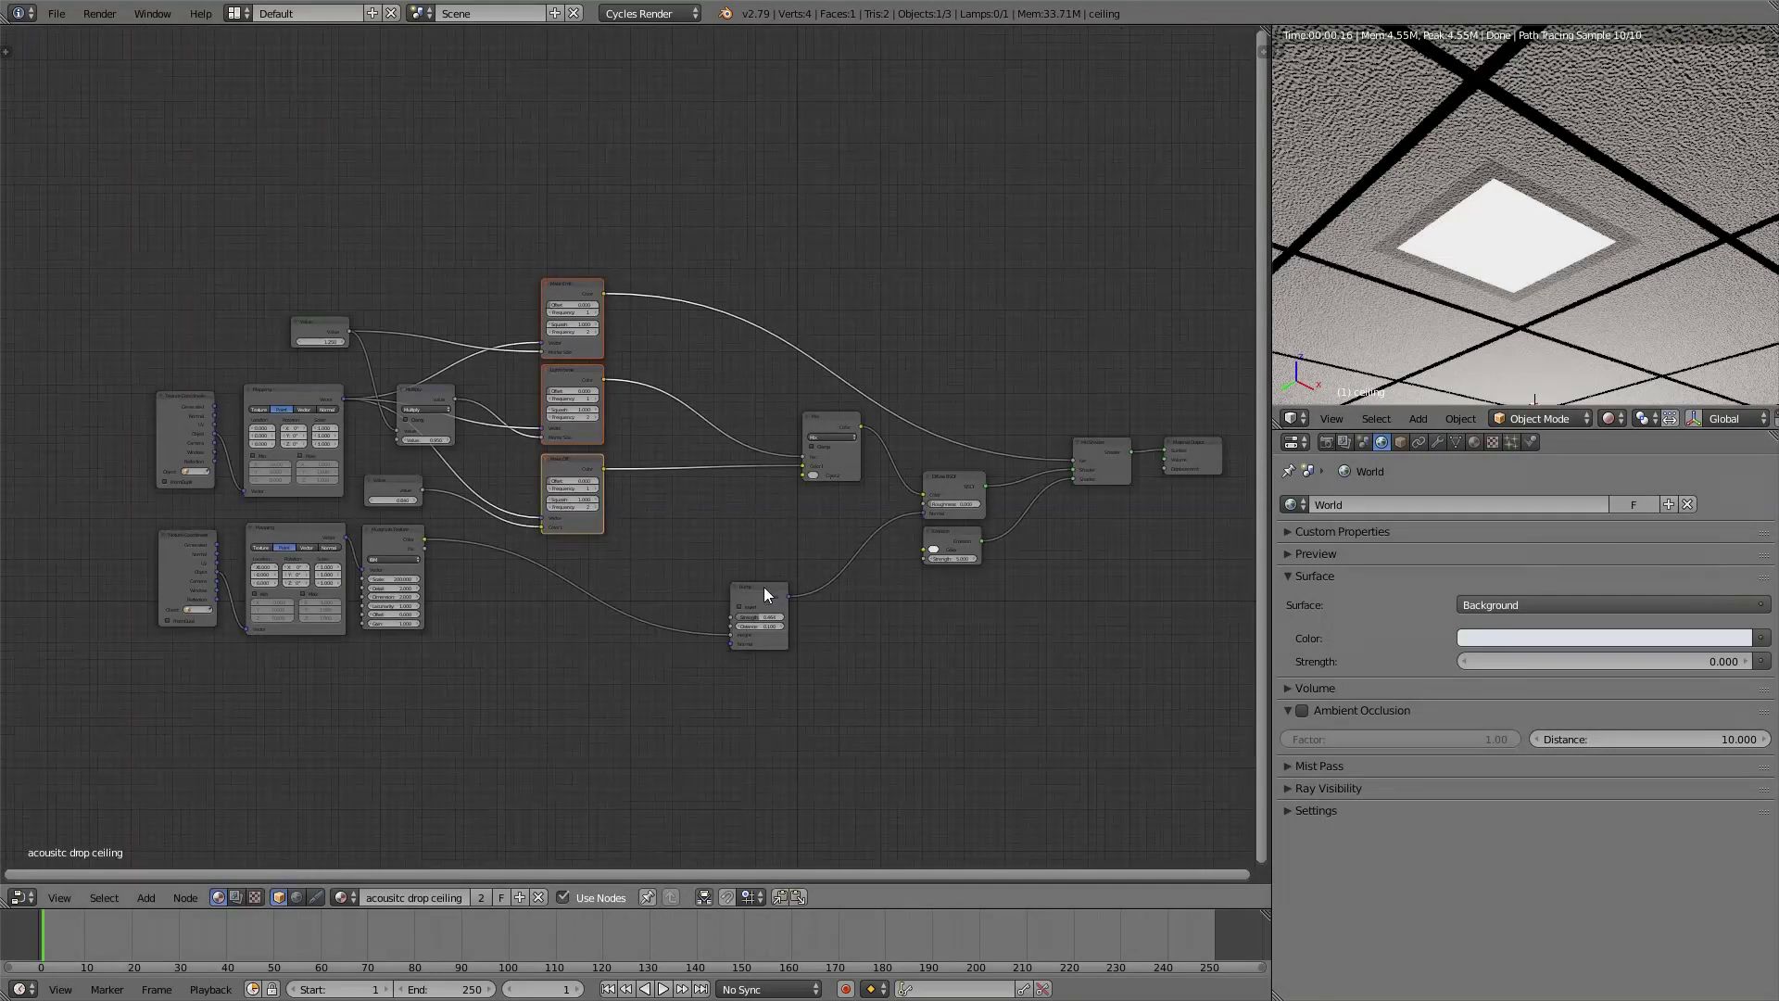
Move the Bump node up and right, nudging the Musgrave Texture slightly left
{"action": "middle_click_drag", "start_coordinate": [1125, 372], "coordinate": [1010, 348]}
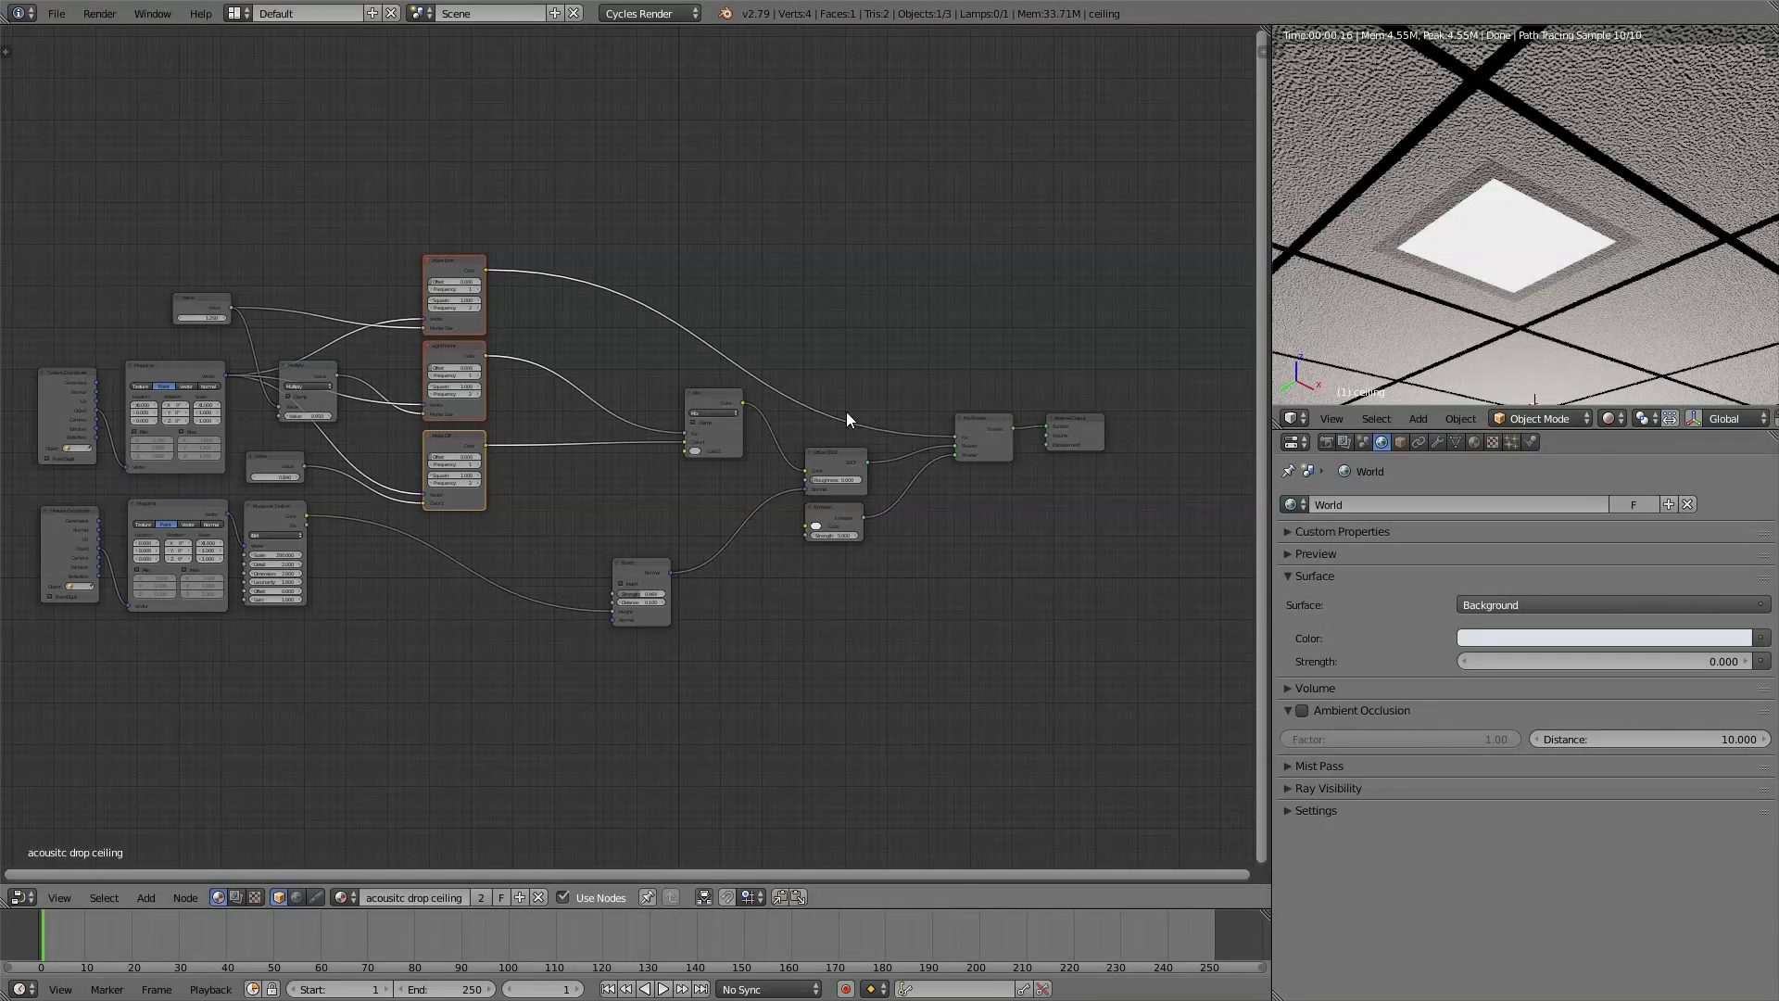
{"action": "middle_click_drag", "start_coordinate": [640, 547], "coordinate": [782, 469]}
{"action": "left_click", "coordinate": [785, 469]}
{"action": "left_click", "coordinate": [430, 415], "text": "shift"}
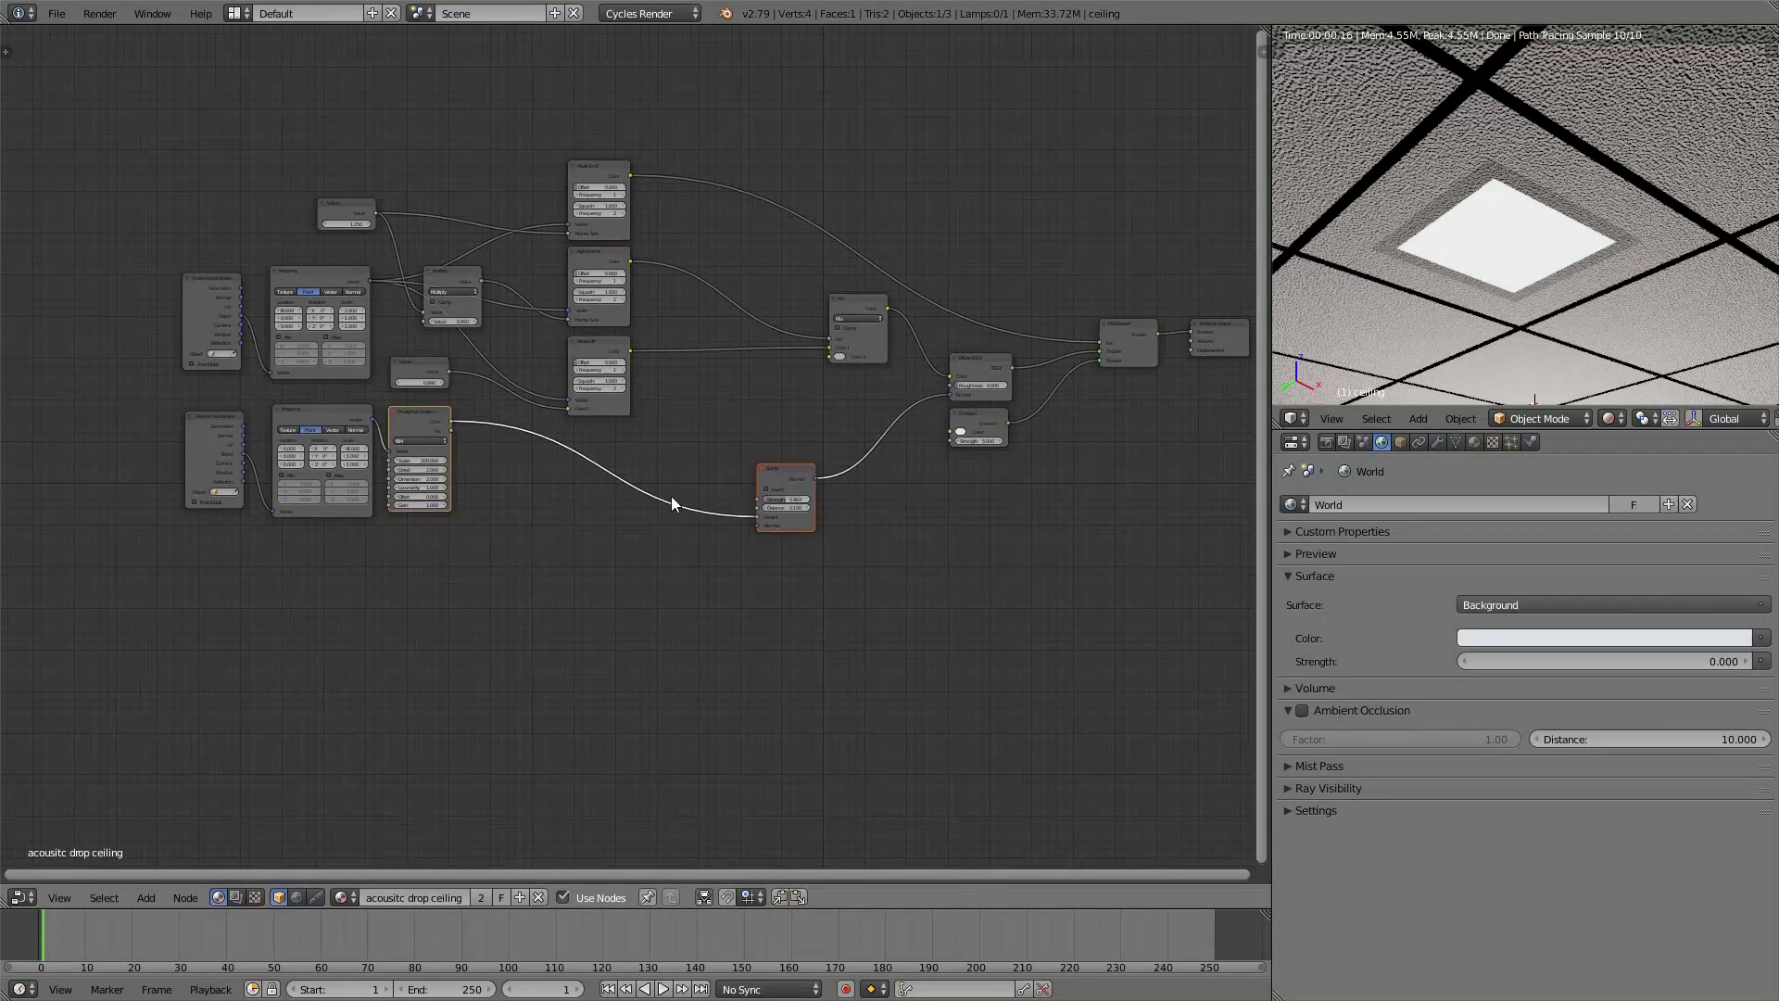
{"action": "scroll", "coordinate": [671, 498], "scroll_direction": "up", "scroll_amount": 3}
{"action": "middle_click_drag", "start_coordinate": [803, 458], "coordinate": [847, 403]}
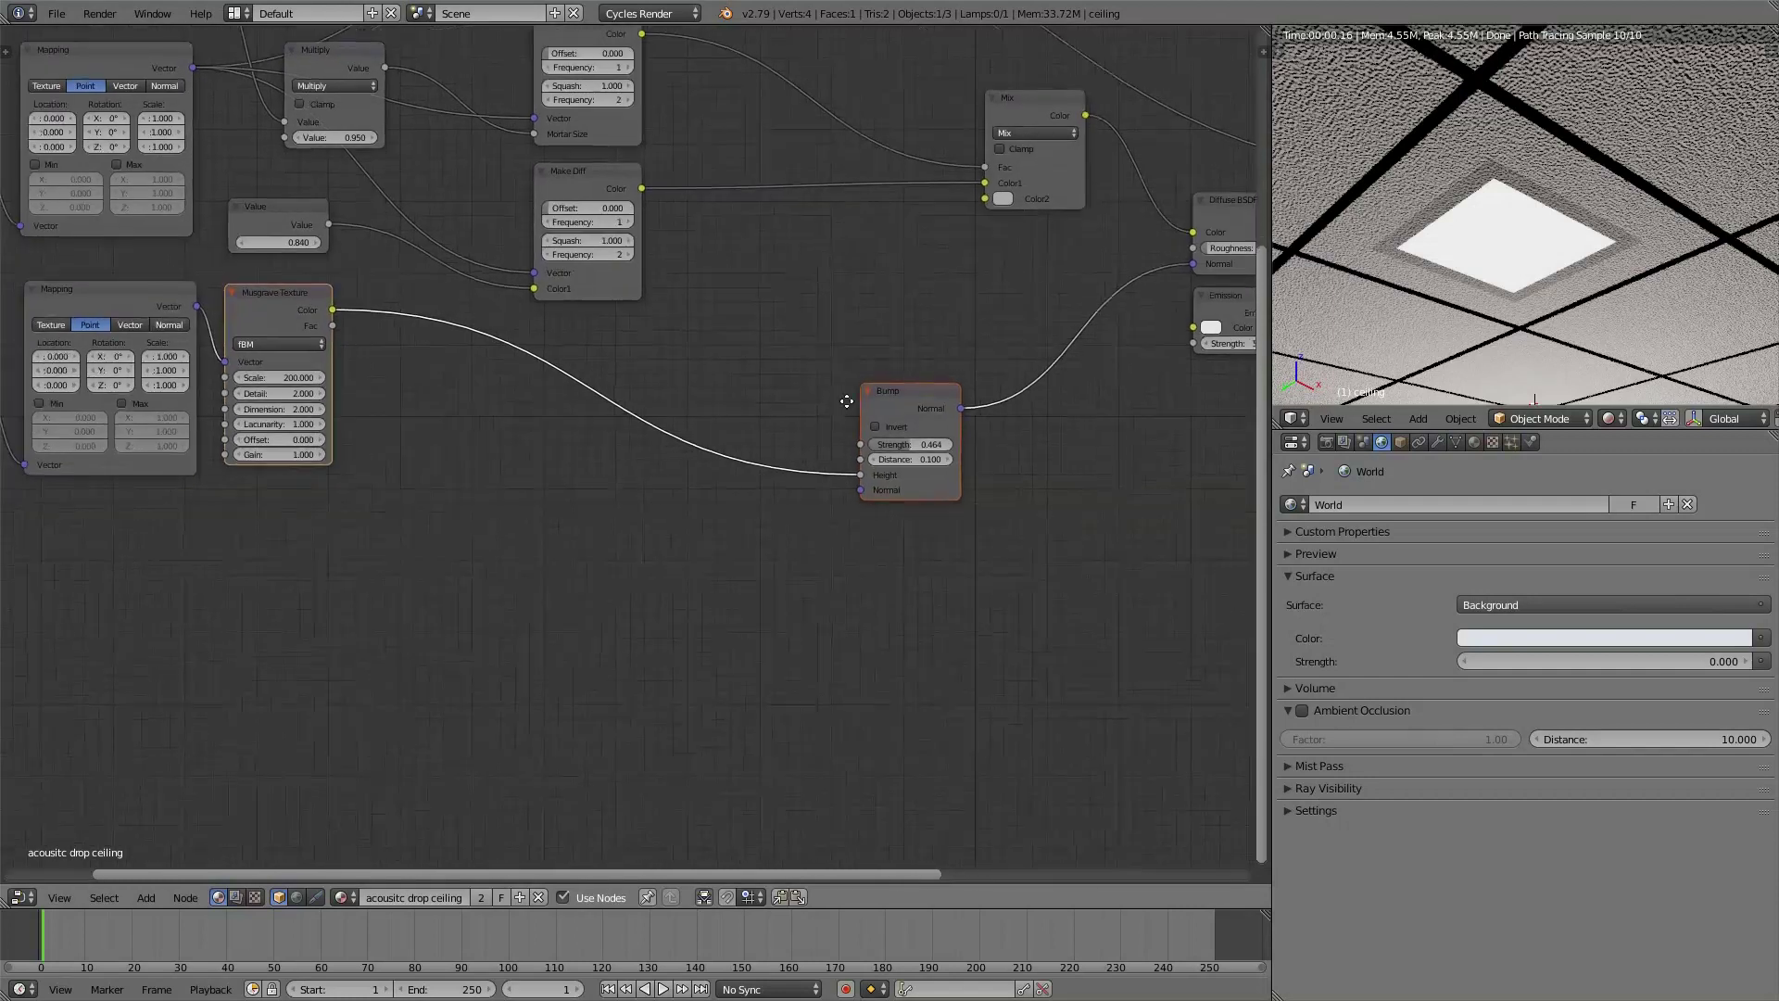
{"action": "left_click_drag", "start_coordinate": [903, 392], "coordinate": [958, 355]}
{"action": "left_click_drag", "start_coordinate": [292, 291], "coordinate": [287, 292]}
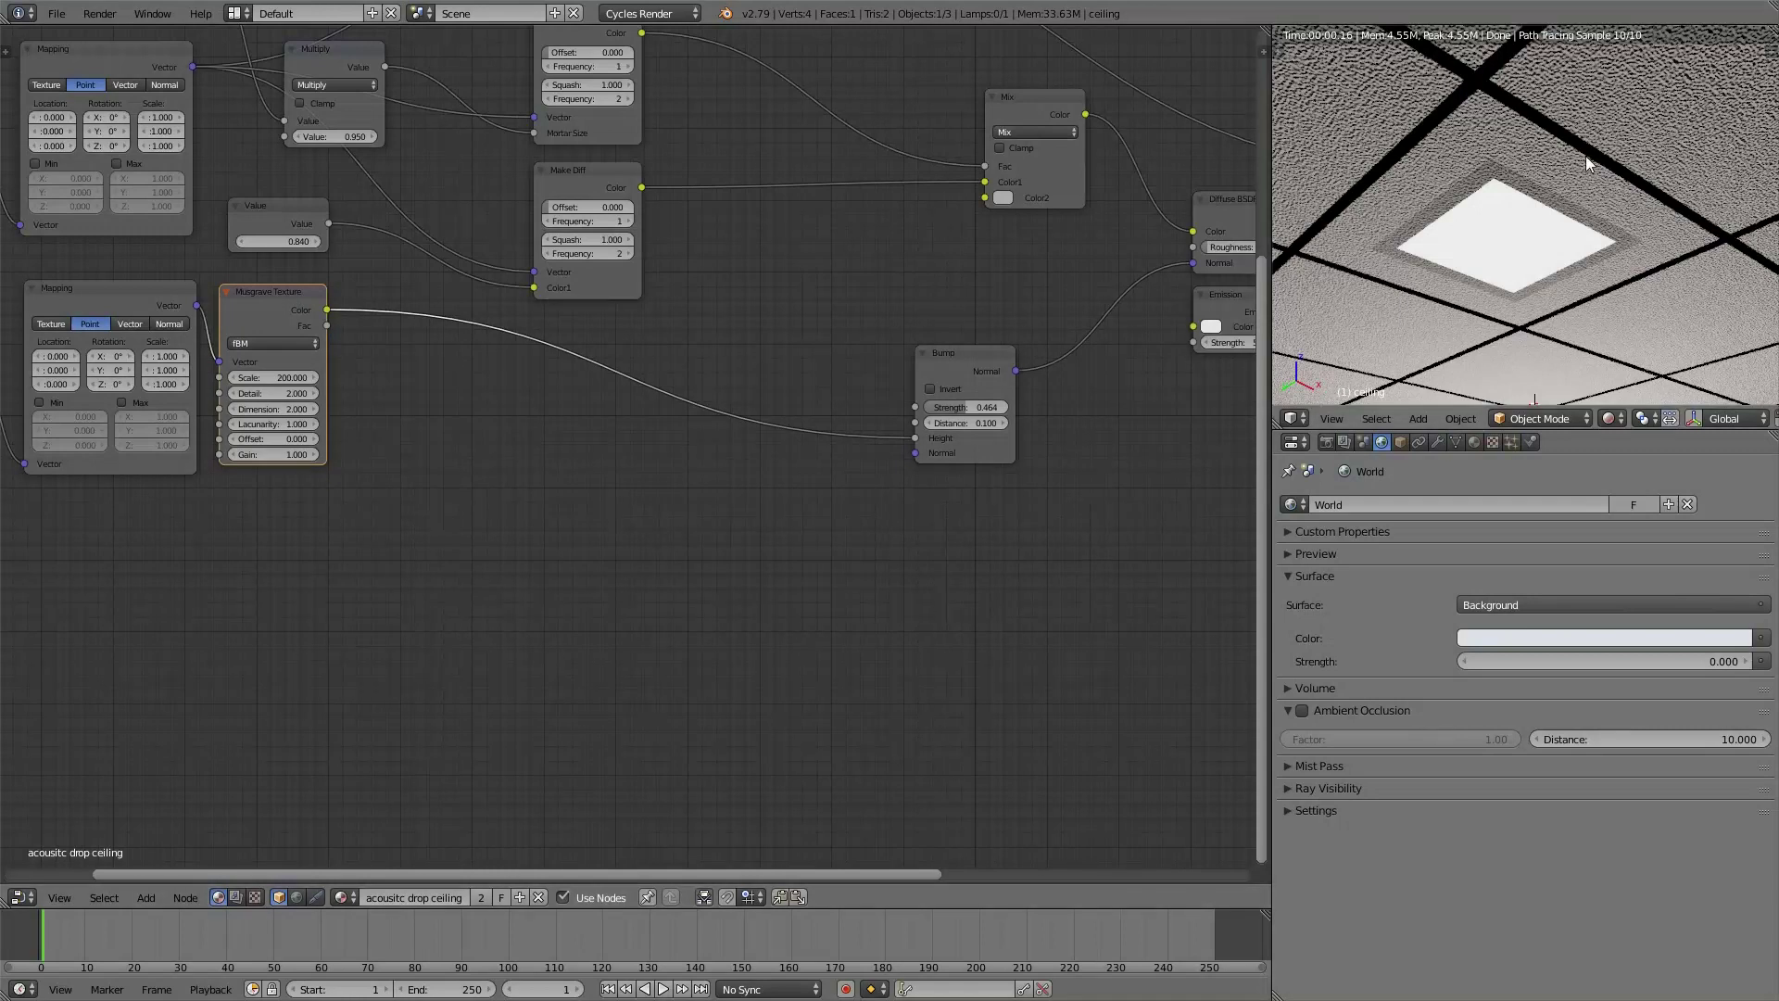
Try removing the Mix colour link to the Diffuse BSDF, then undo it
{"action": "middle_click_drag", "start_coordinate": [1193, 189], "coordinate": [1049, 195]}
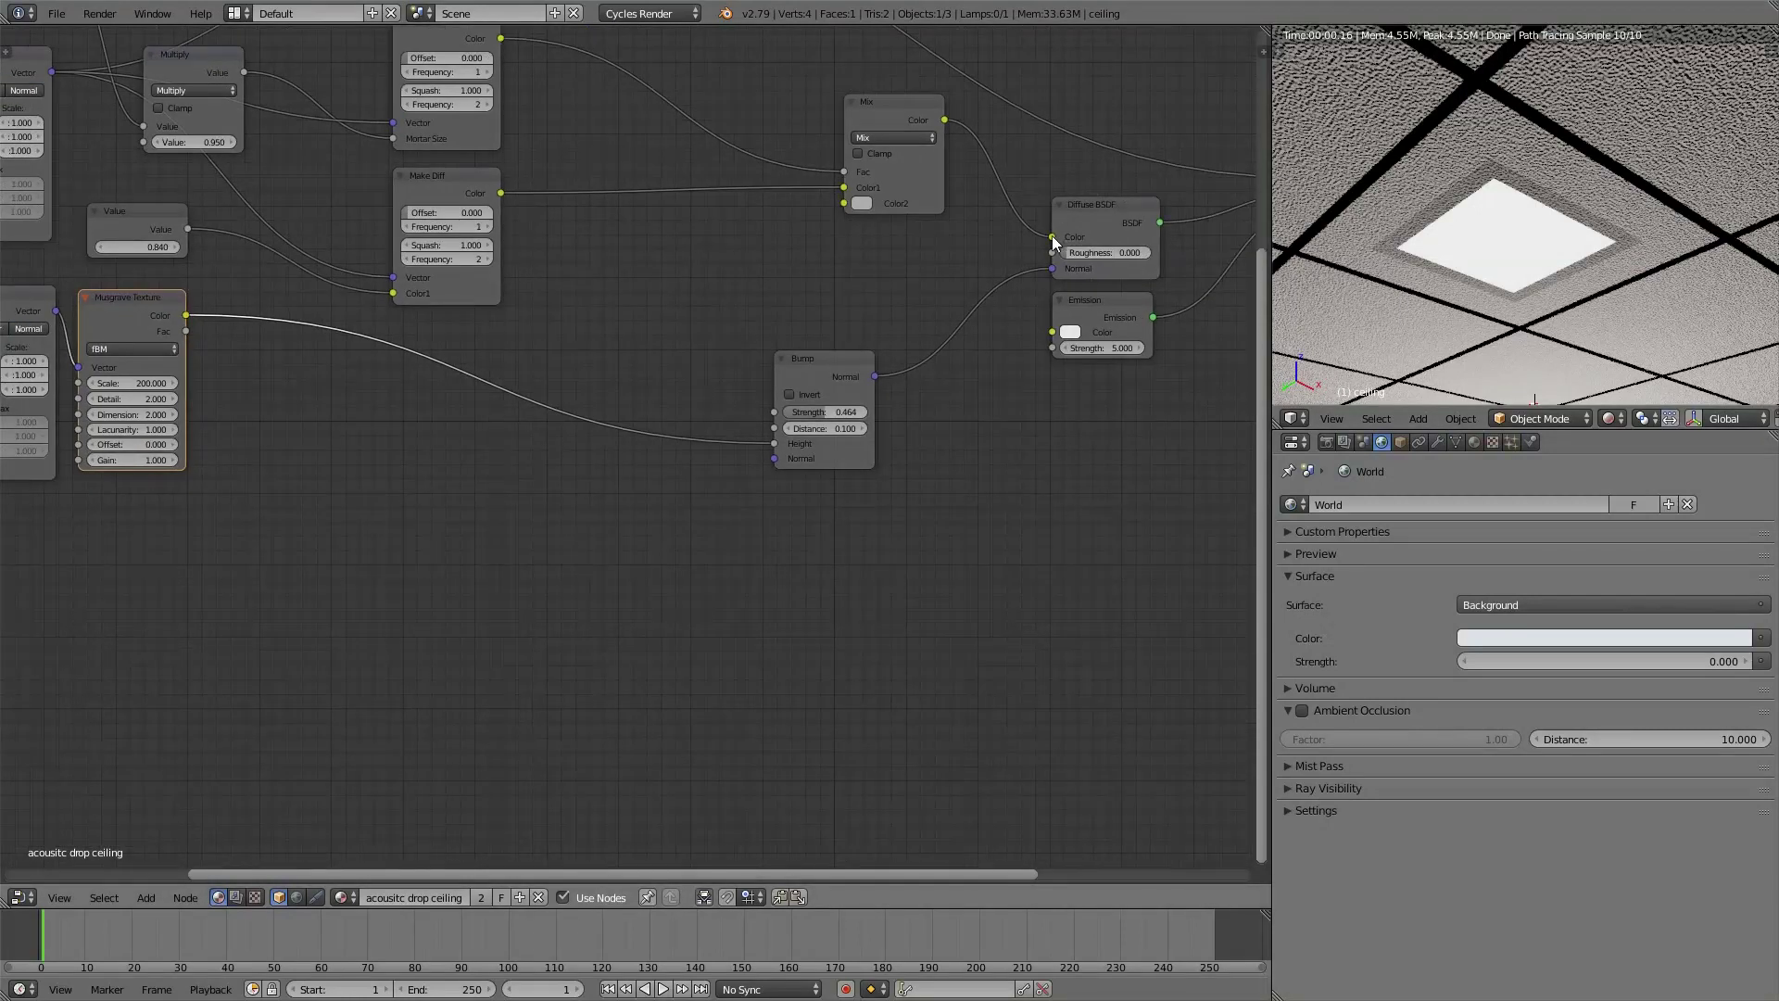
{"action": "left_click_drag", "start_coordinate": [1053, 236], "coordinate": [1032, 230]}
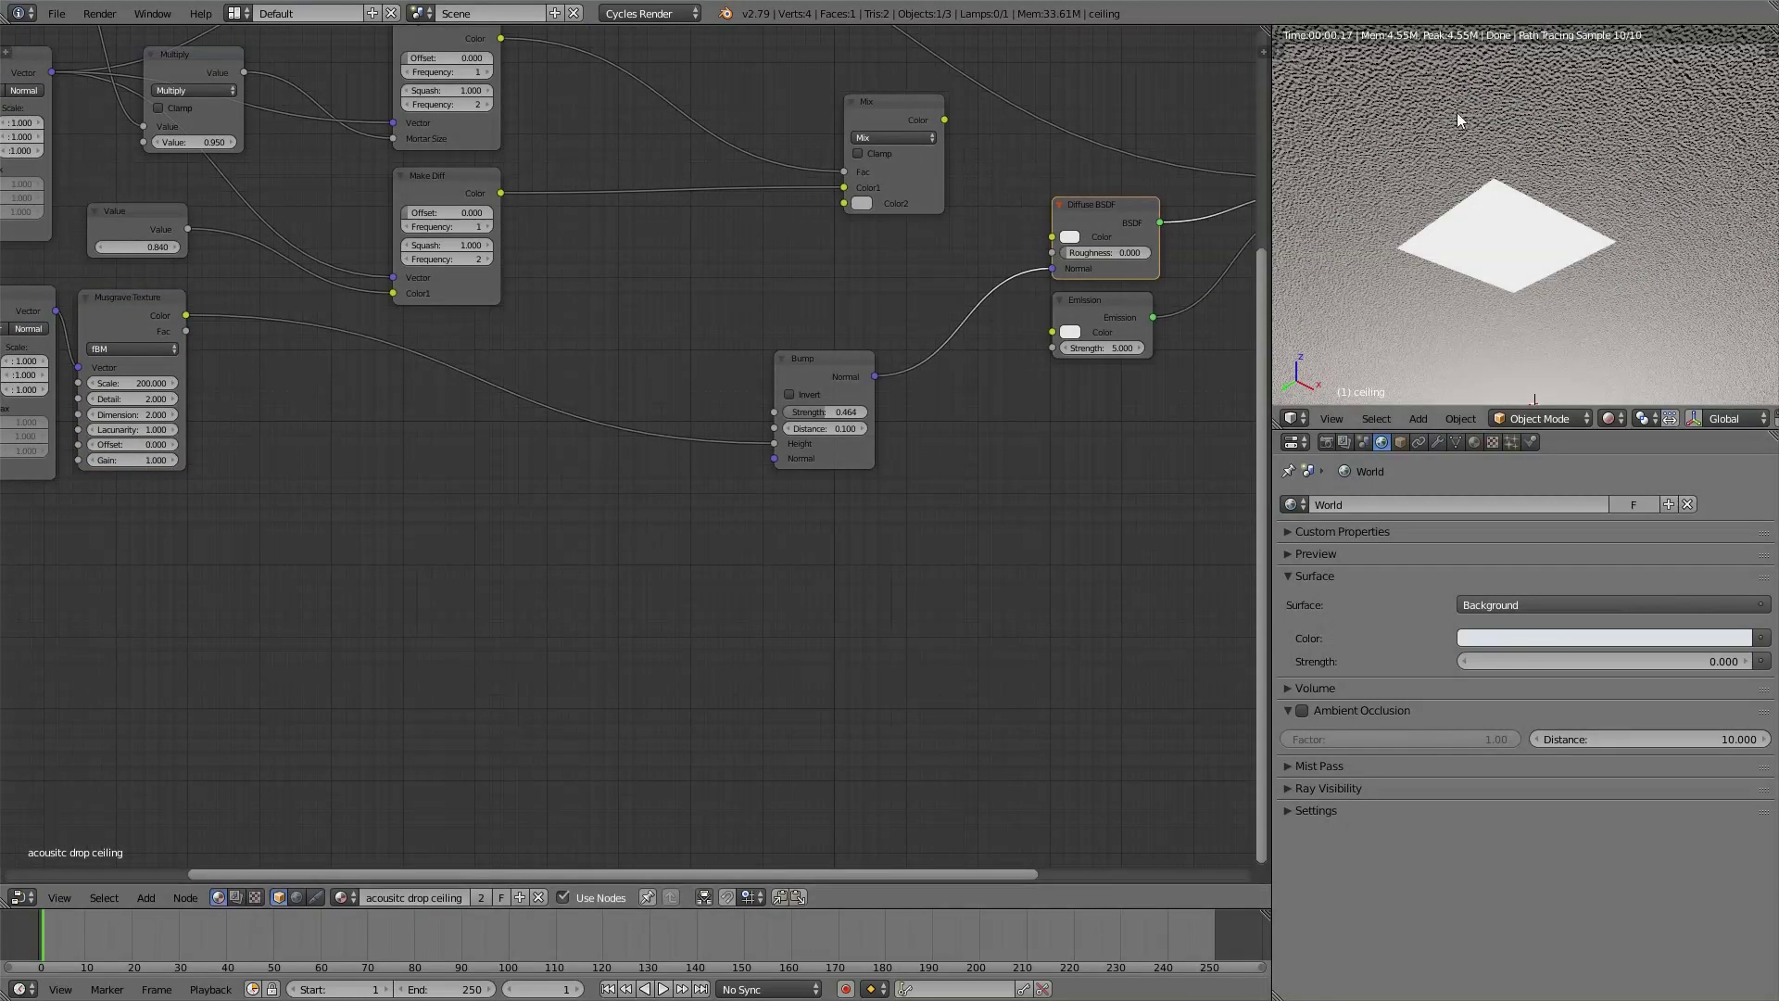
{"action": "mouse_move", "coordinate": [1459, 113]}
{"action": "middle_mouse_down"}
{"action": "mouse_move", "coordinate": [1470, 182]}
{"action": "mouse_move", "coordinate": [1464, 137]}
{"action": "middle_mouse_up"}
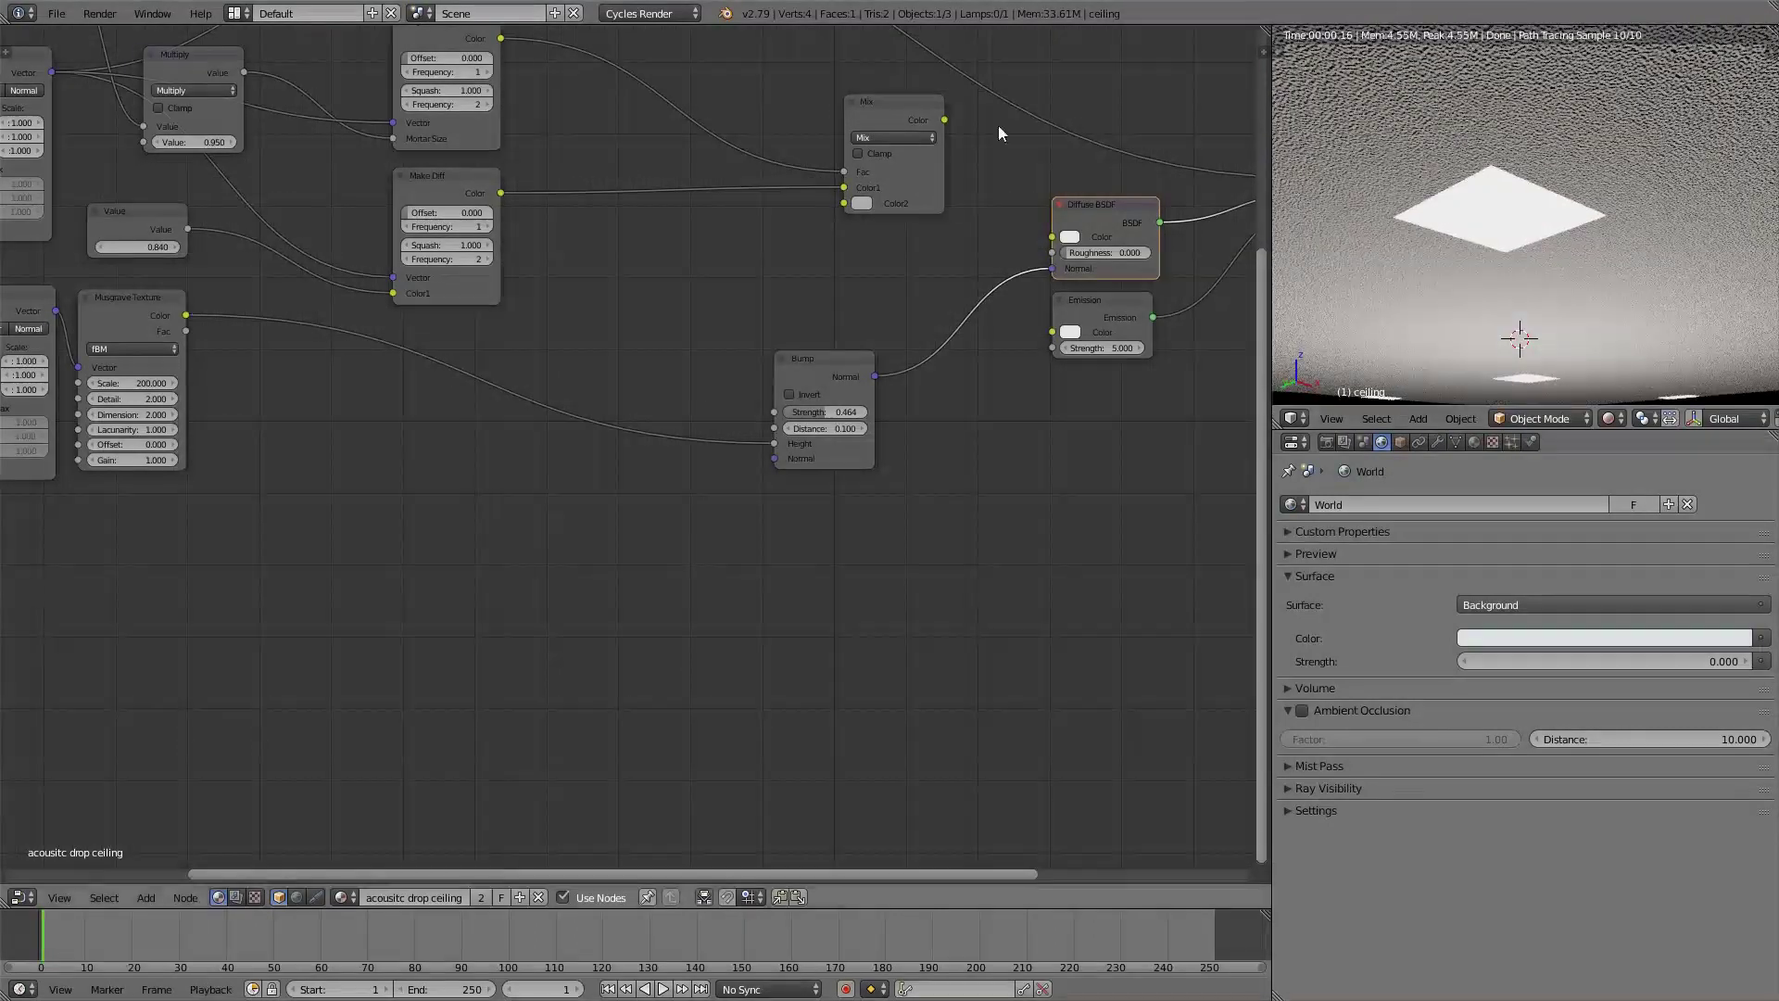
{"action": "key", "text": "ctrl+z"}
{"action": "key", "text": "Home"}
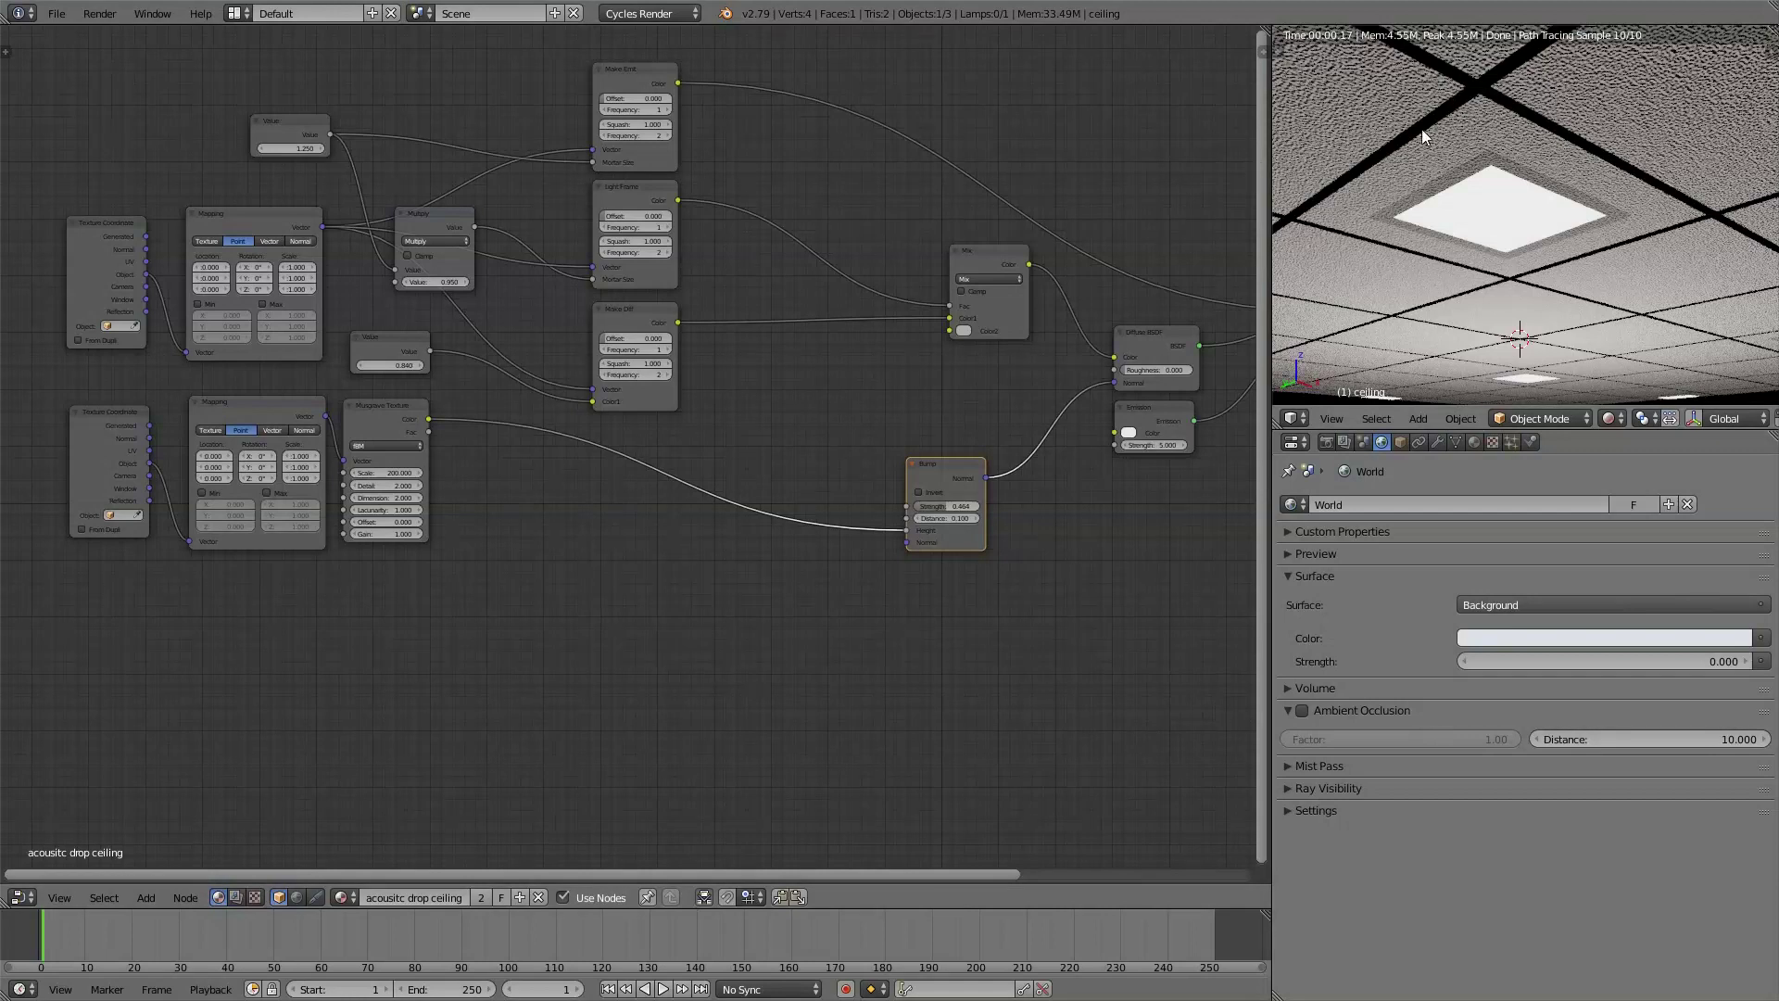
Brighten the Make Diff node's Mortar colour from black to grey
{"action": "left_click", "coordinate": [639, 315]}
{"action": "key", "text": "ctrl+h"}
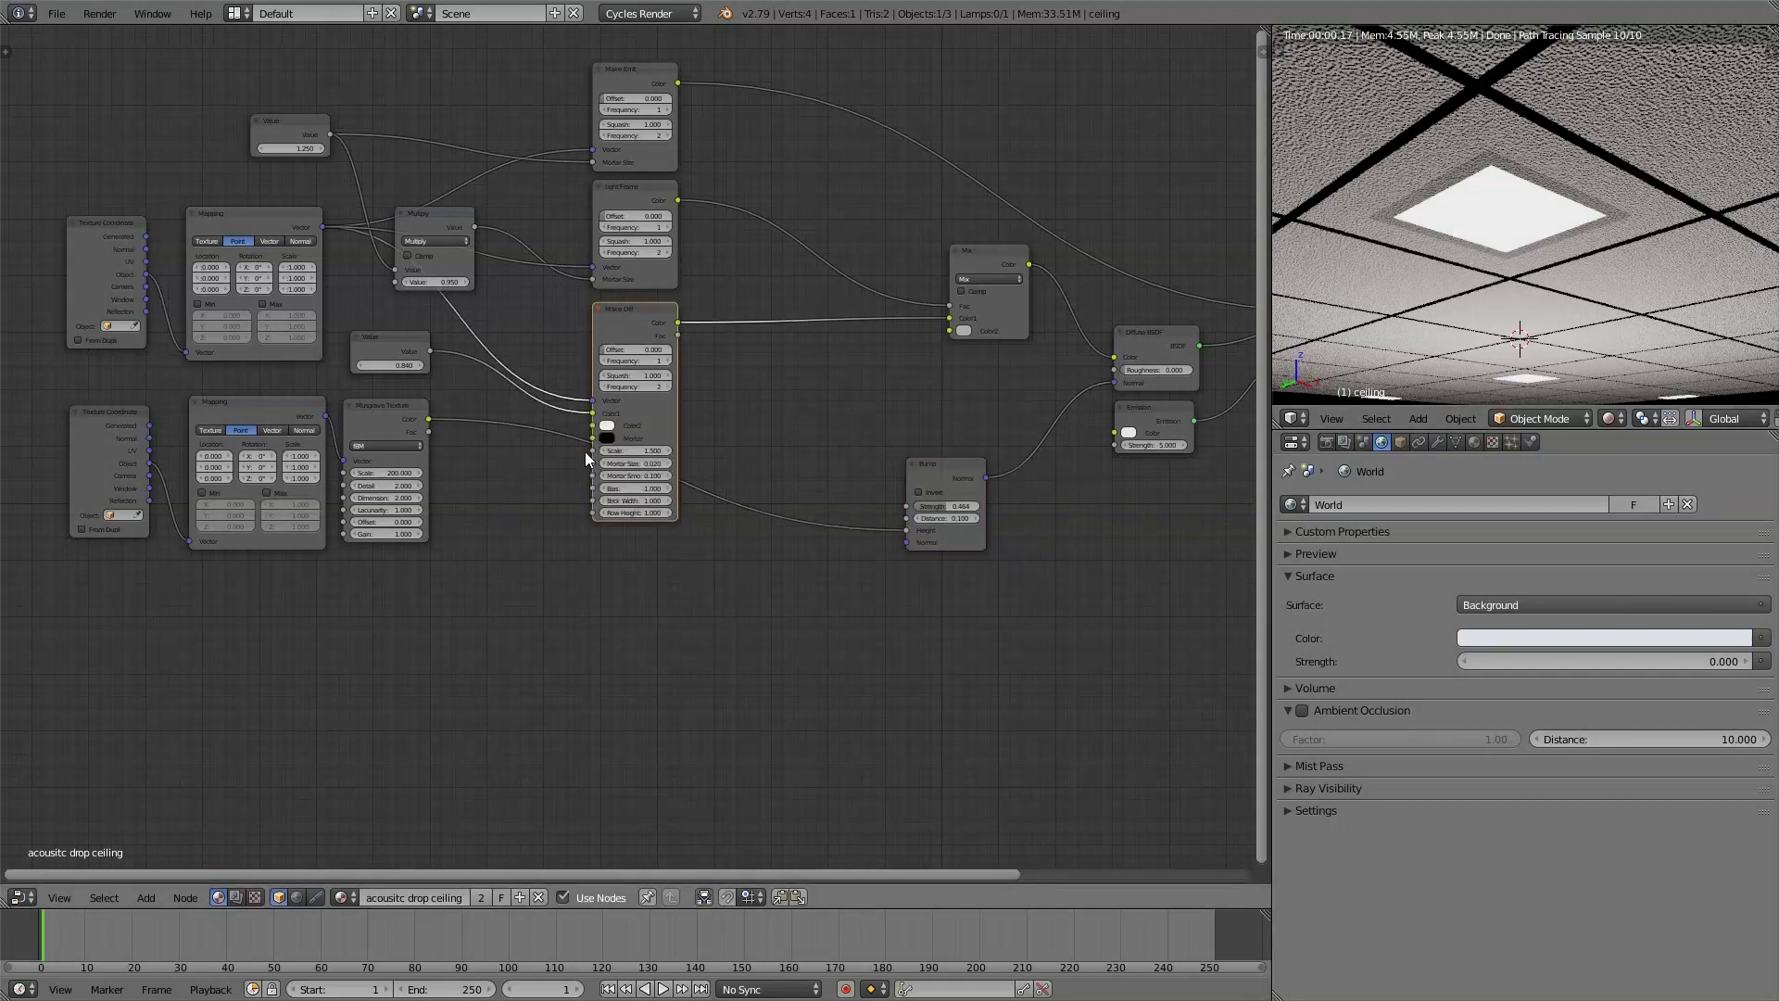
{"action": "scroll", "coordinate": [586, 452], "scroll_direction": "up", "scroll_amount": 3}
{"action": "left_click", "coordinate": [607, 437]}
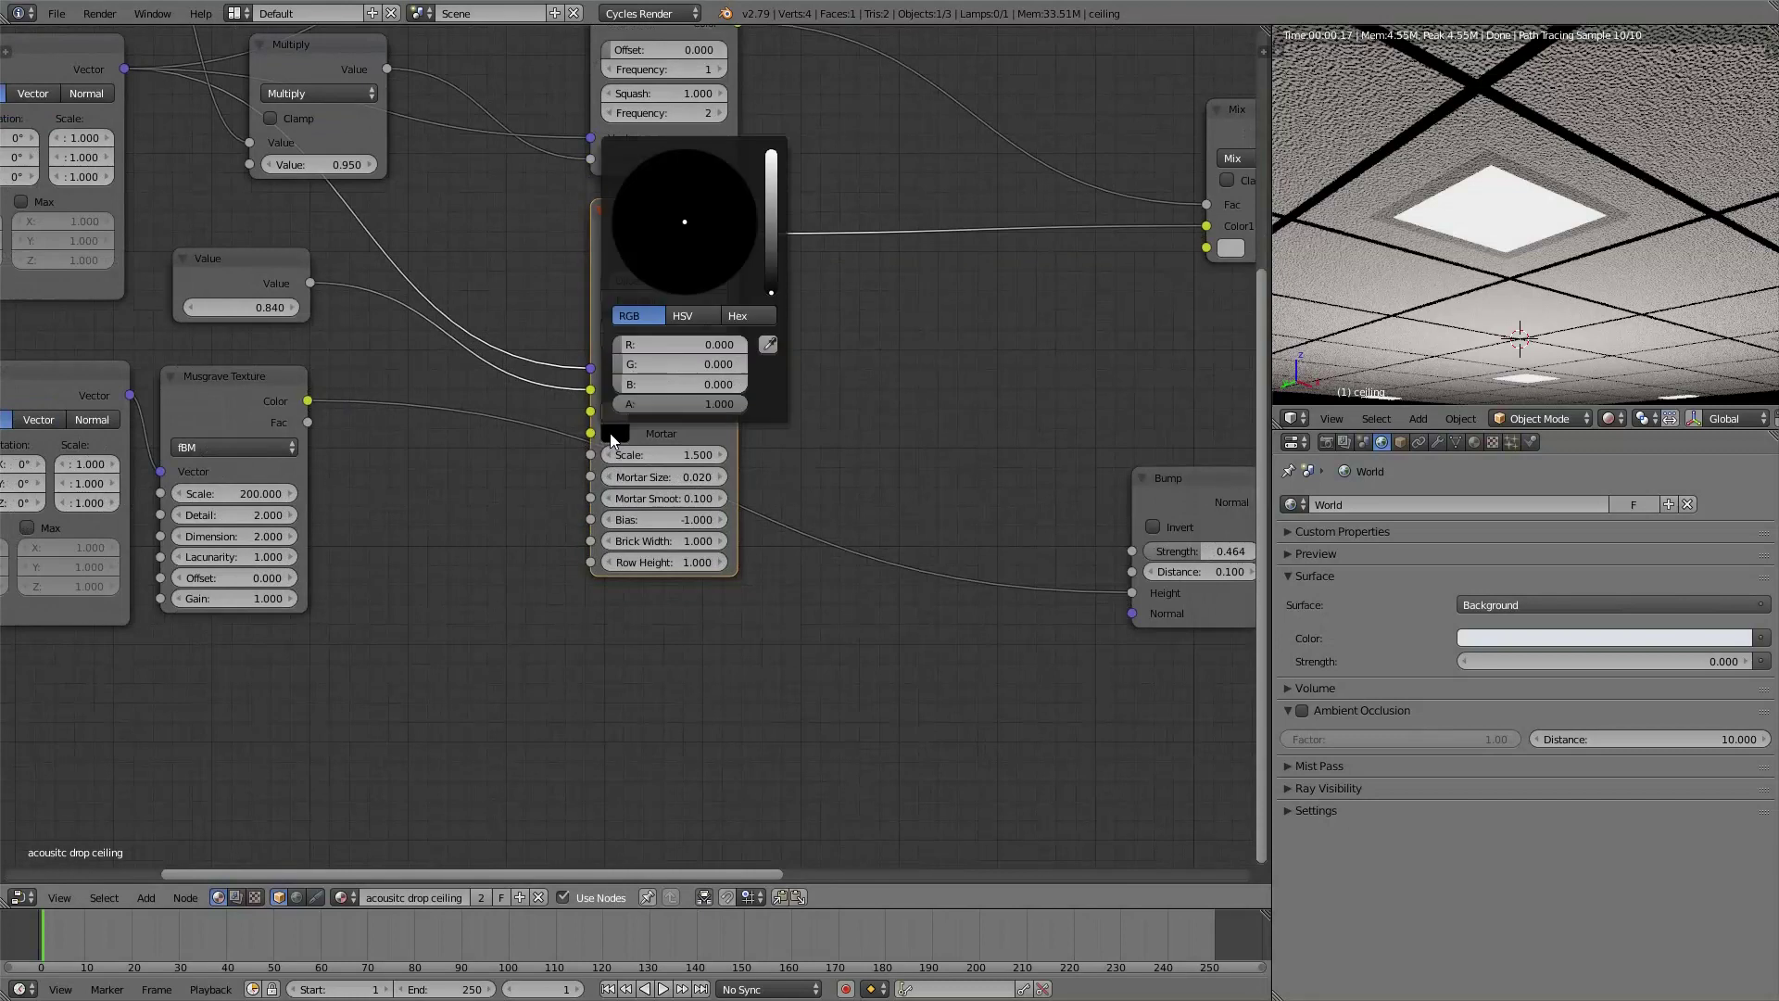
{"action": "left_click", "coordinate": [771, 220]}
{"action": "scroll", "coordinate": [397, 336], "scroll_direction": "down", "scroll_amount": 3}
{"action": "key", "text": "ctrl+h"}
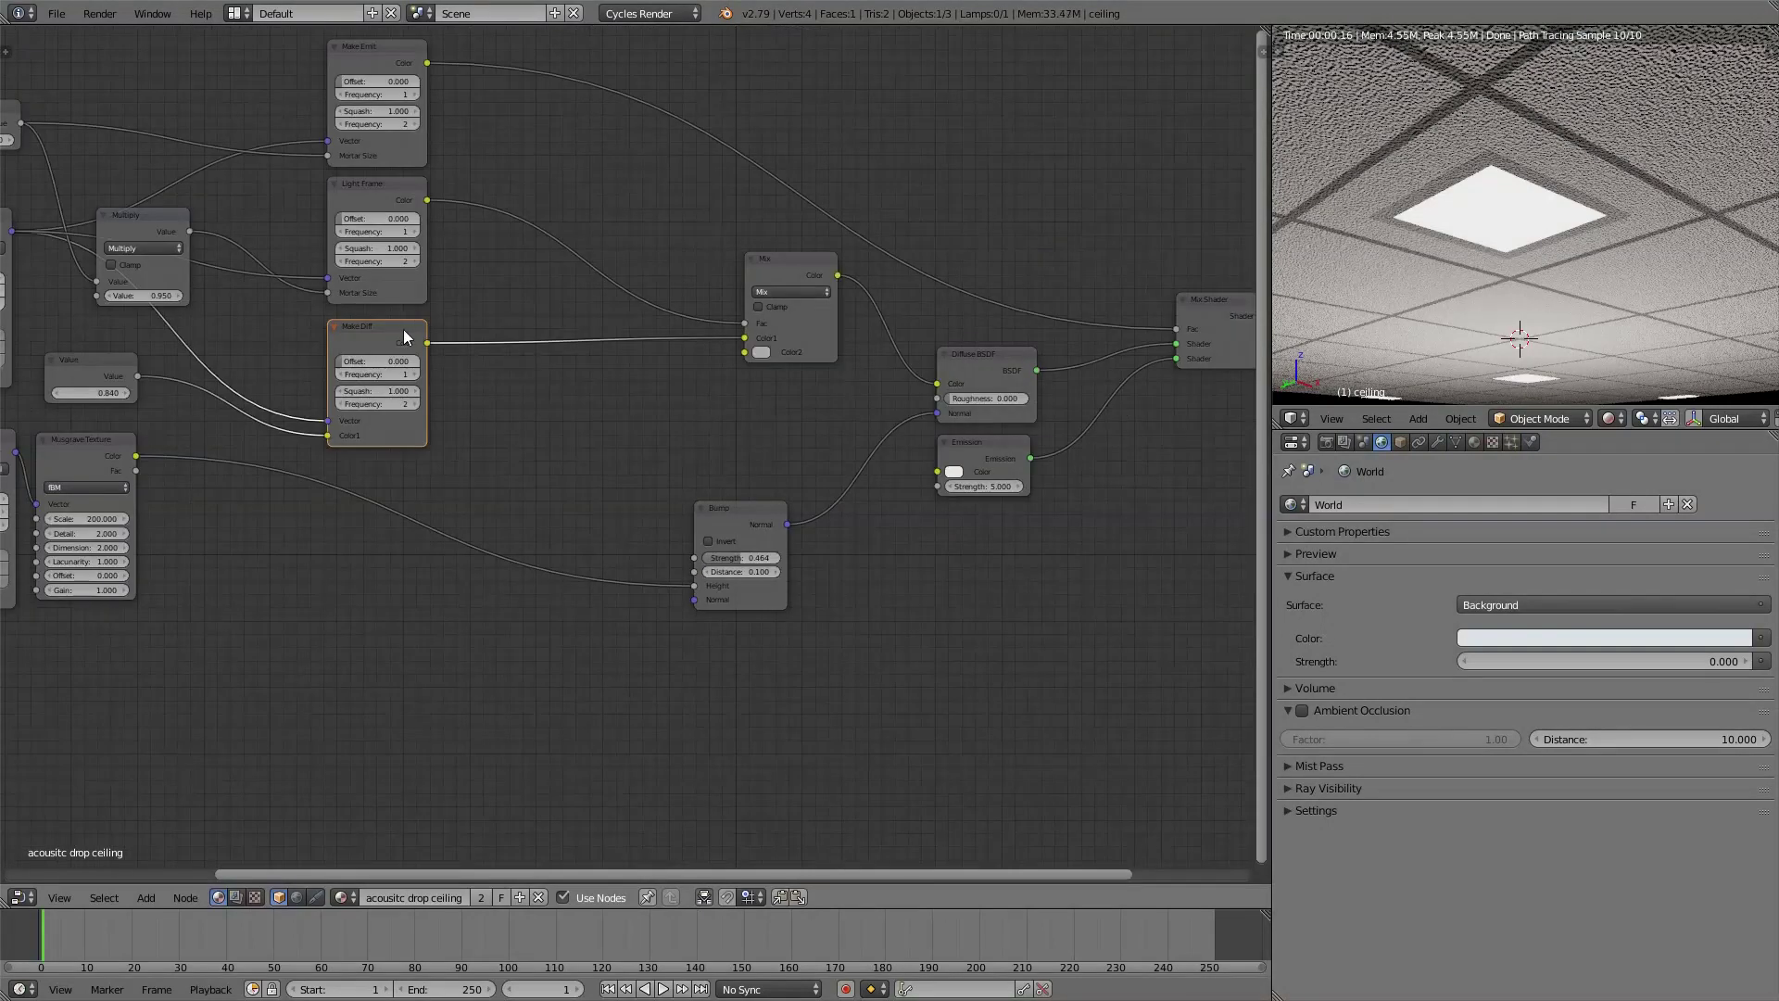
{"action": "key", "text": "ctrl+h"}
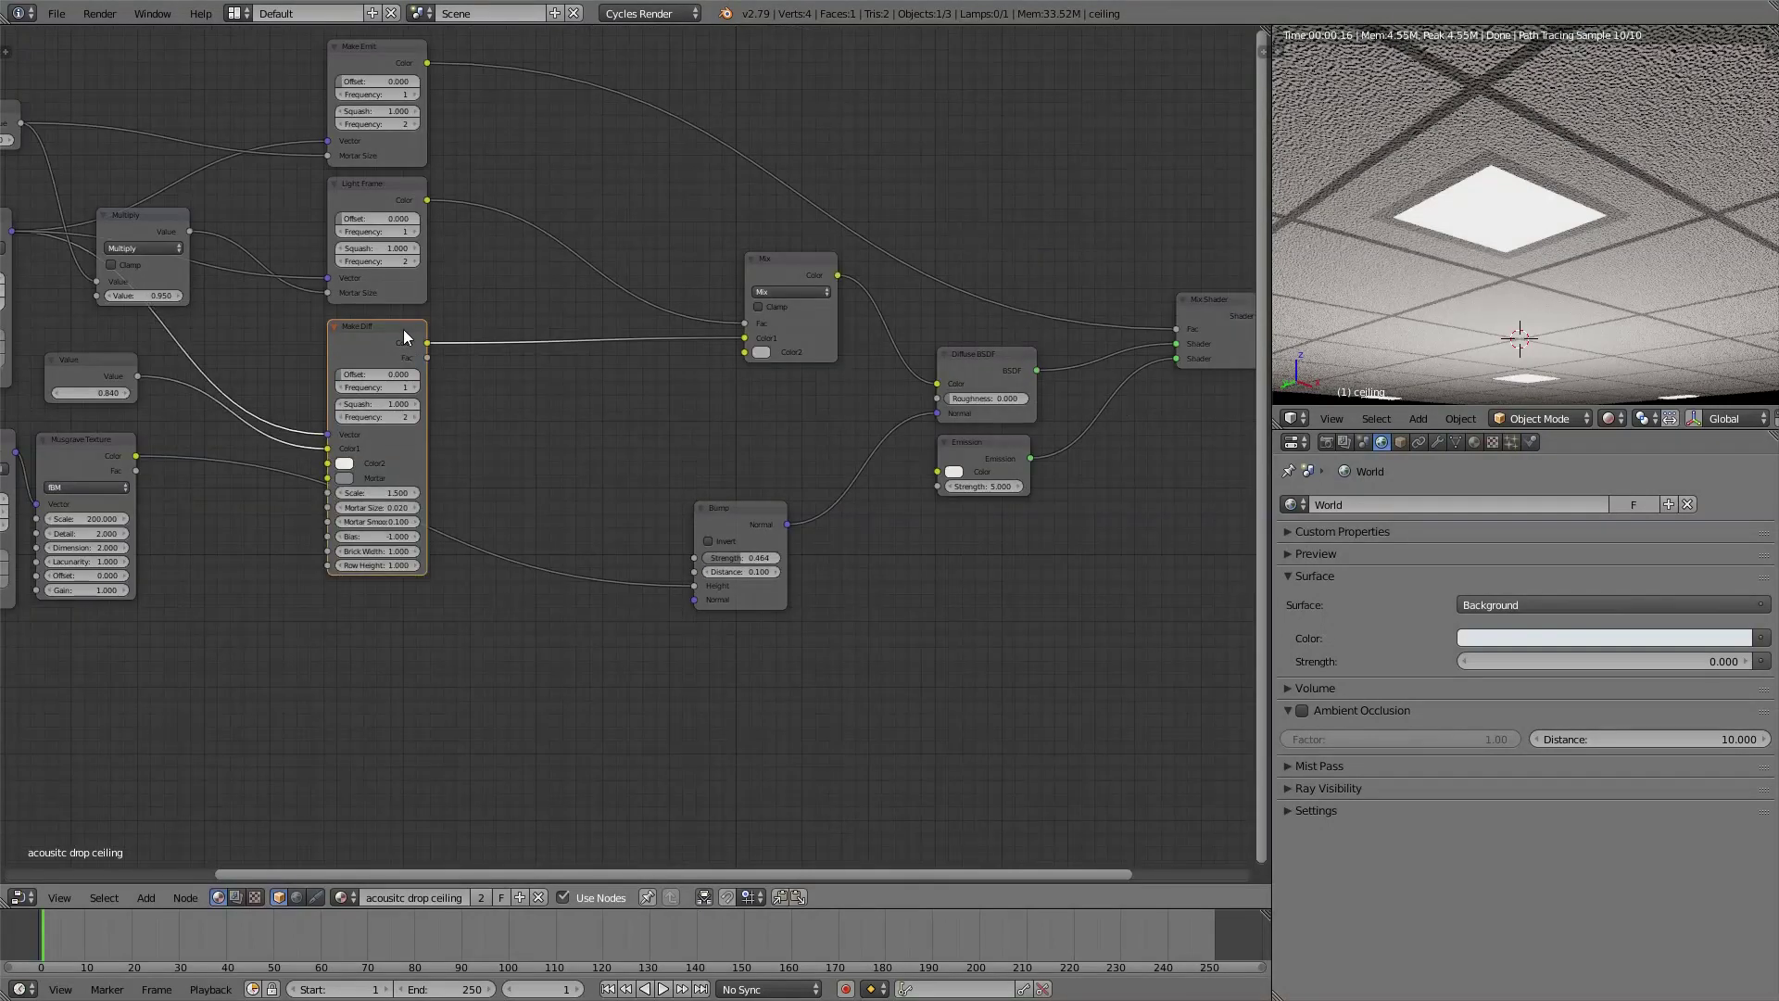
Preview Make Diff's Color output, then its Fac output, in the render
{"action": "middle_click_drag", "start_coordinate": [345, 324], "coordinate": [543, 350]}
{"action": "scroll", "coordinate": [543, 349], "scroll_direction": "up", "scroll_amount": 4}
{"action": "left_click", "coordinate": [660, 358], "text": "ctrl+shift"}
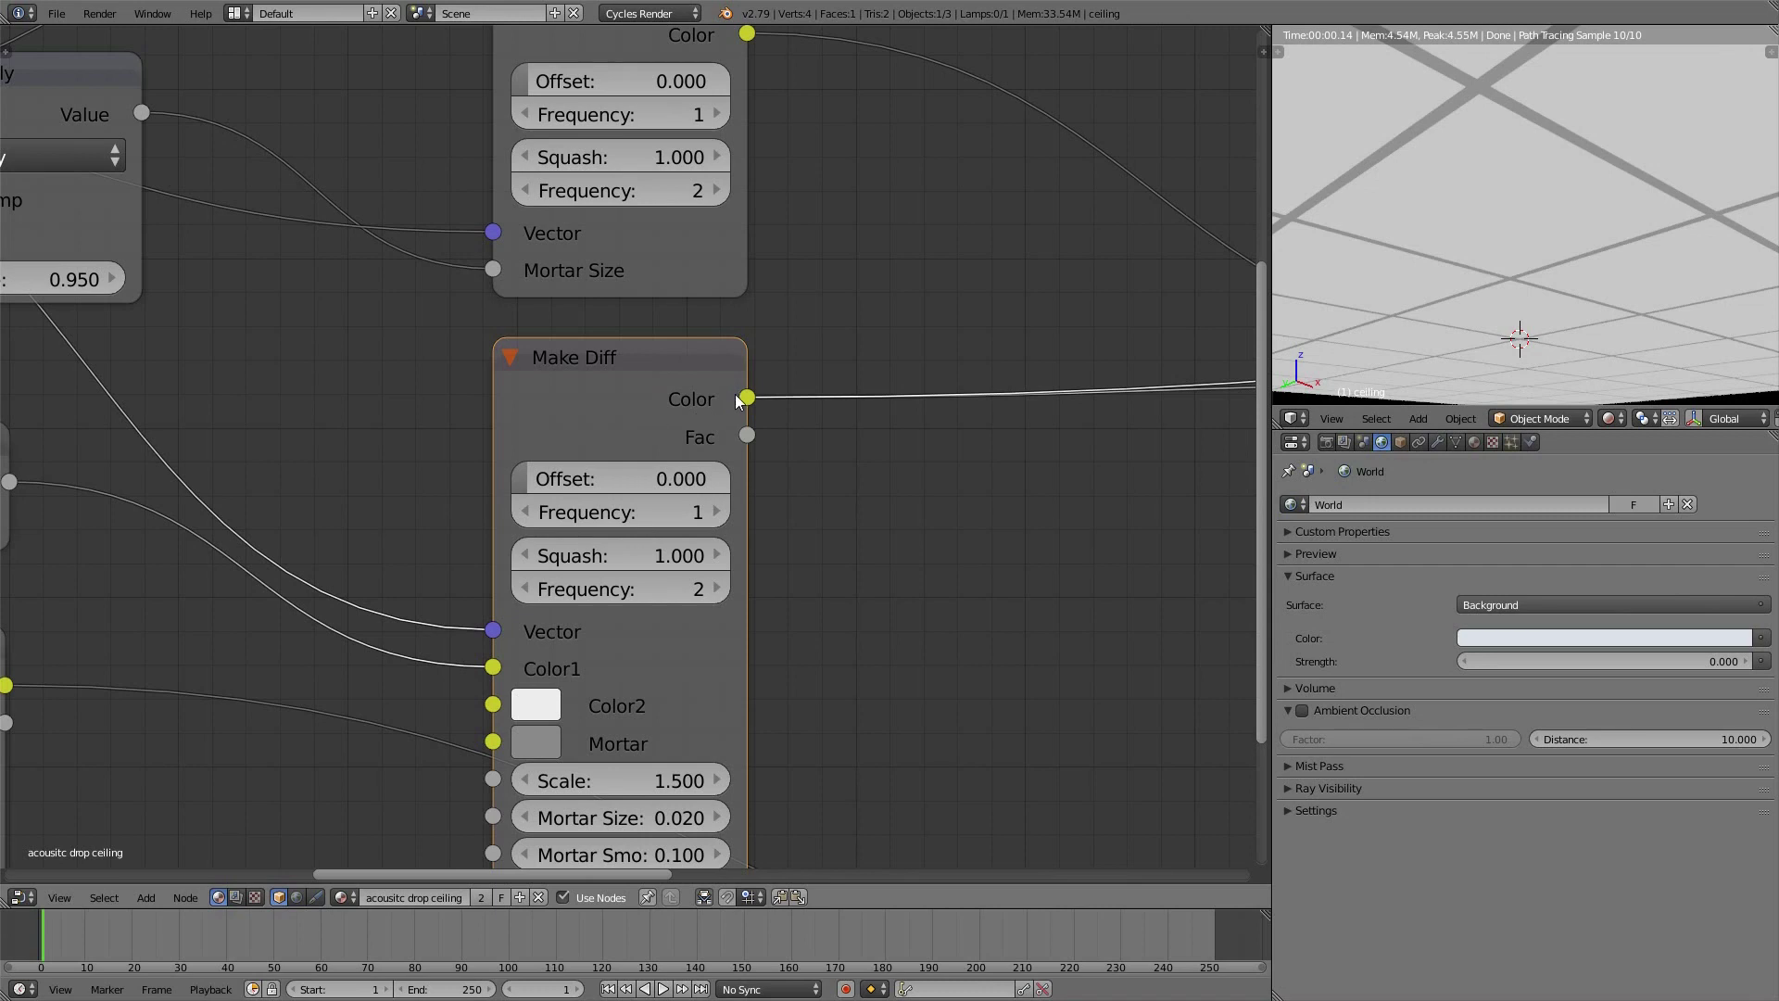
{"action": "left_click", "coordinate": [630, 358], "text": "ctrl+shift"}
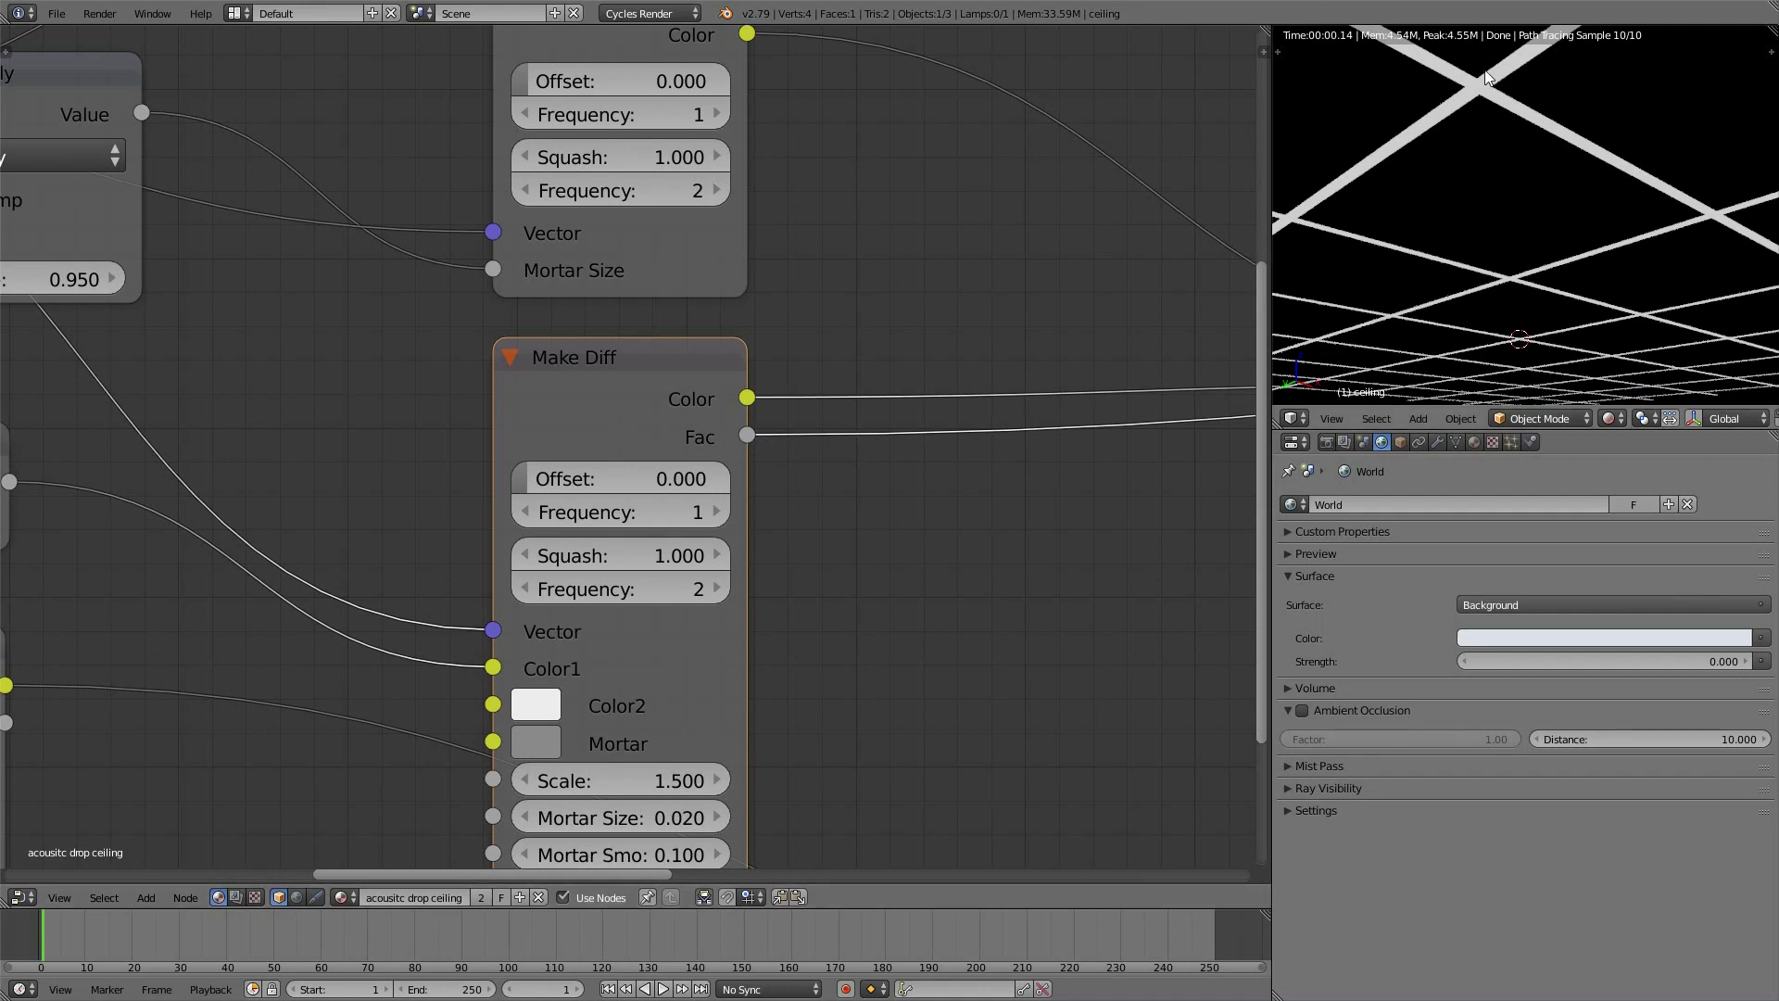
Try a Make Diff Bias of 1.000, then undo back to -1.000
{"action": "middle_click_drag", "start_coordinate": [656, 538], "coordinate": [697, 379]}
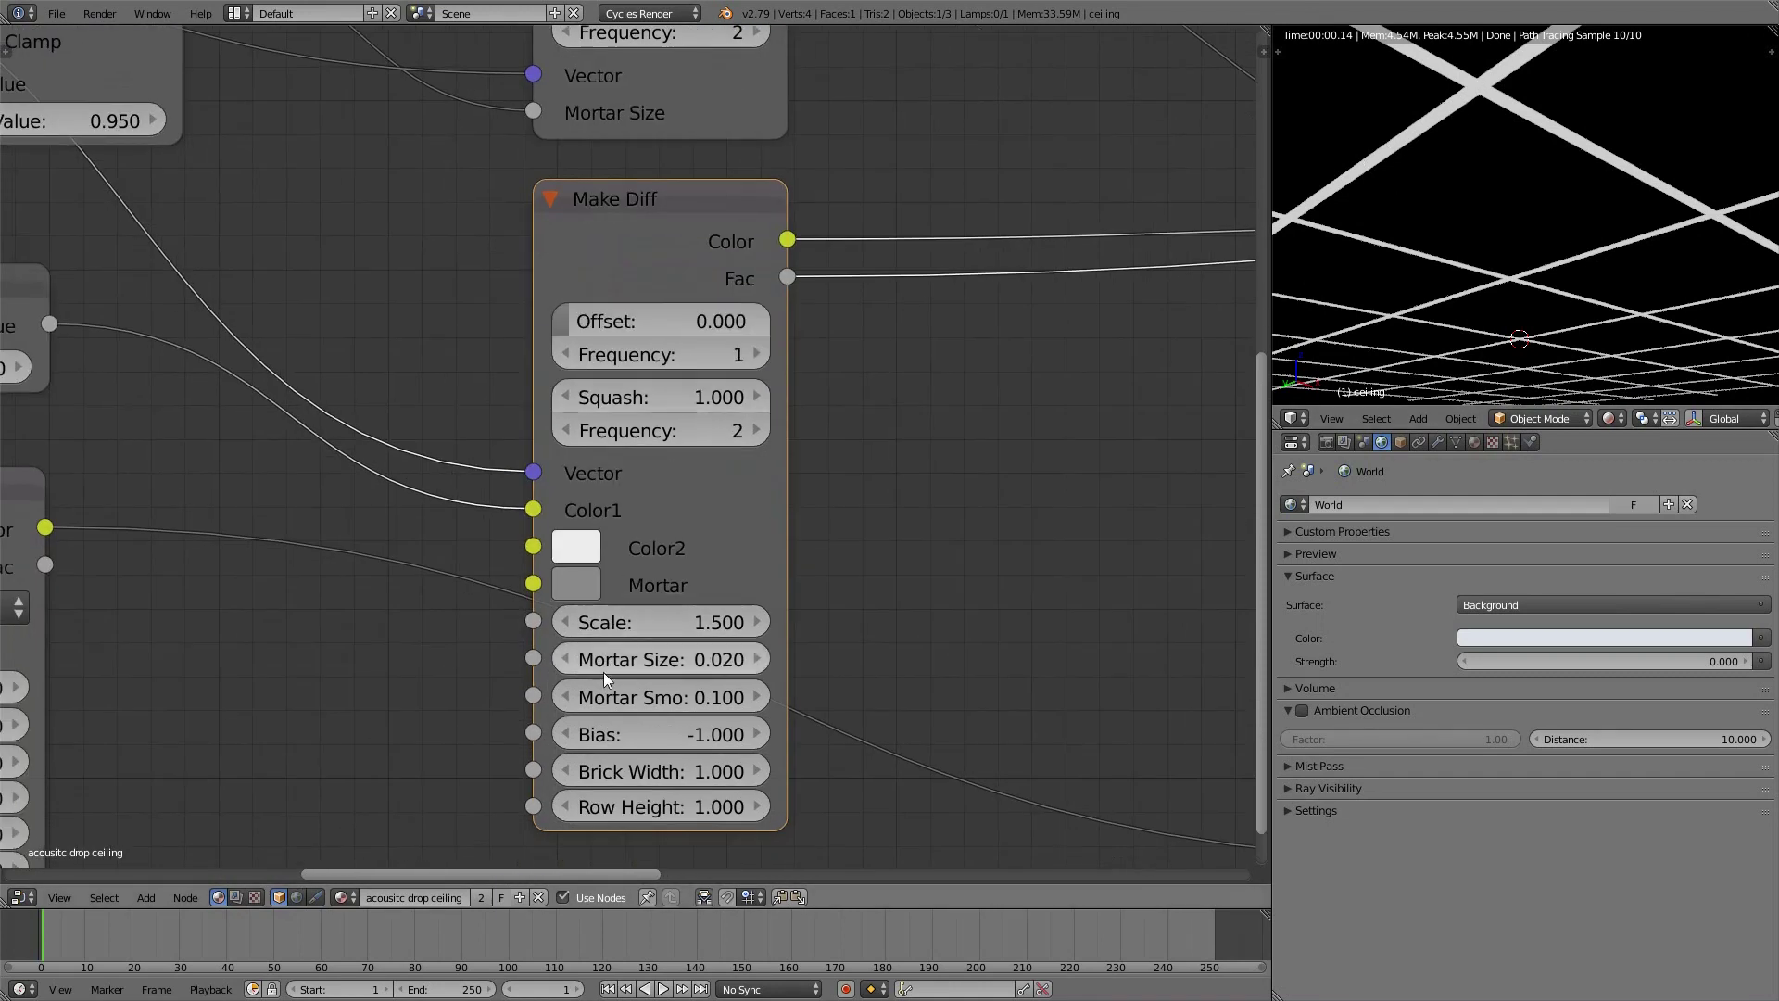
{"action": "left_click", "coordinate": [649, 734]}
{"action": "type", "text": "1"}
{"action": "key", "text": "Return"}
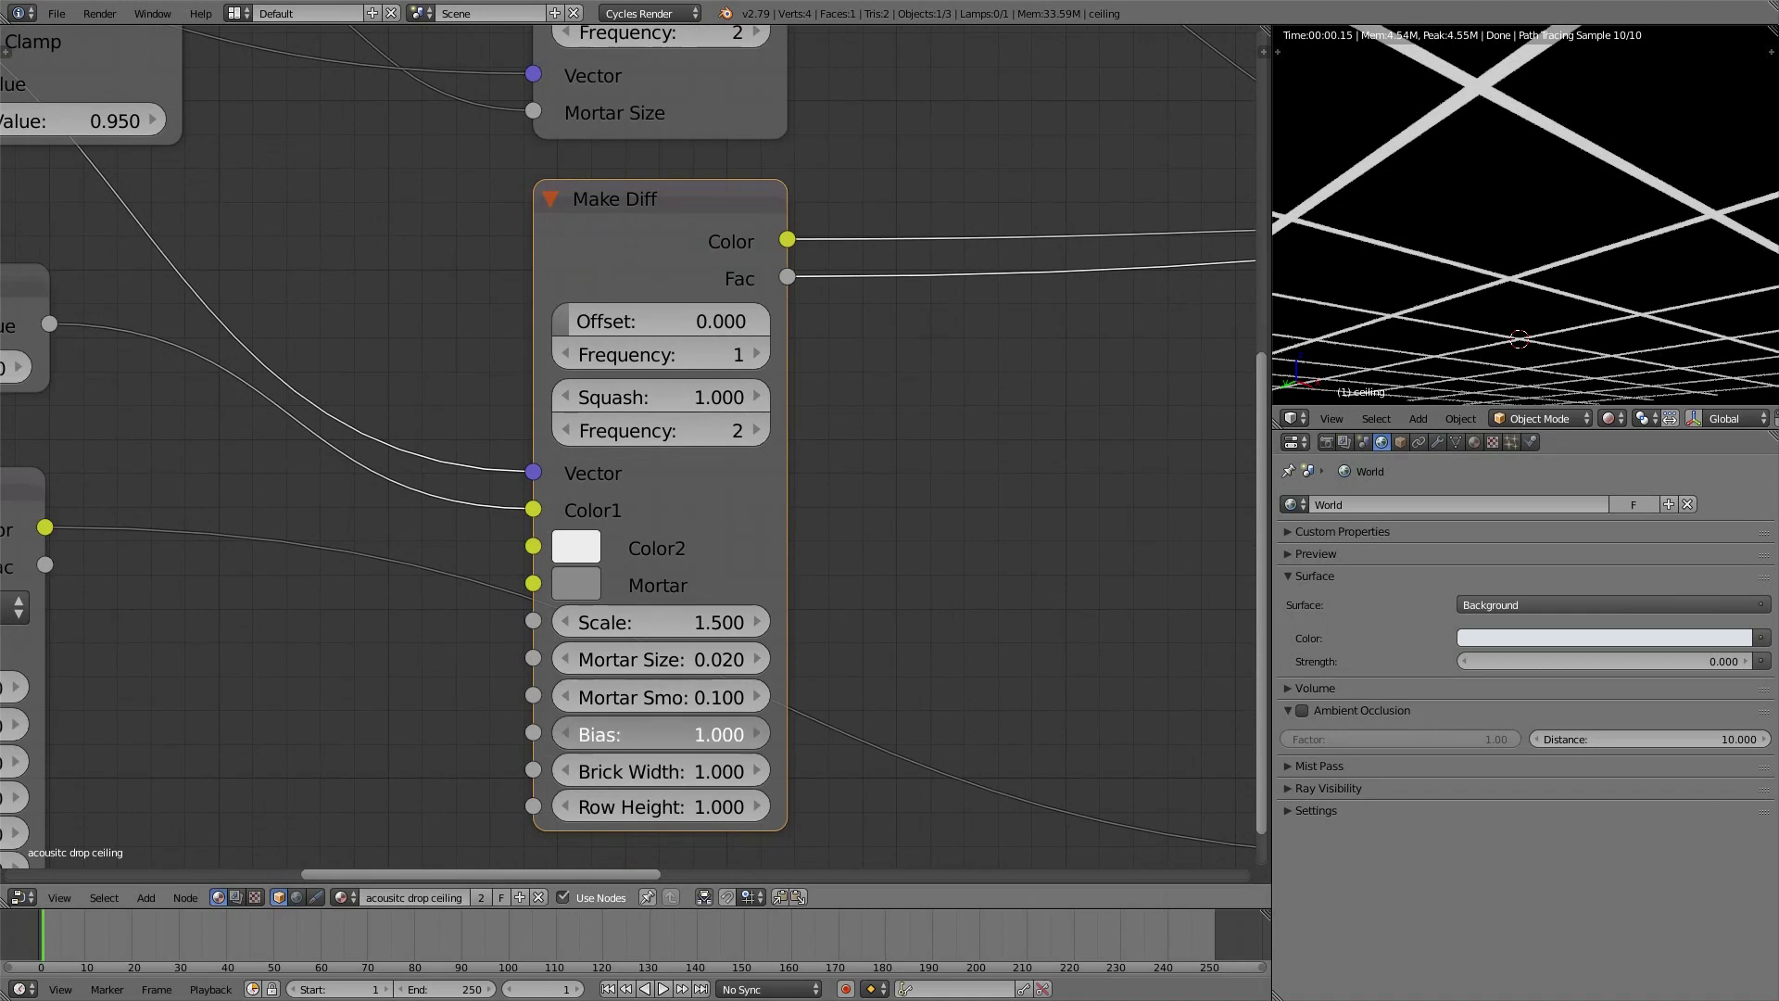
{"action": "key", "text": "ctrl+z"}
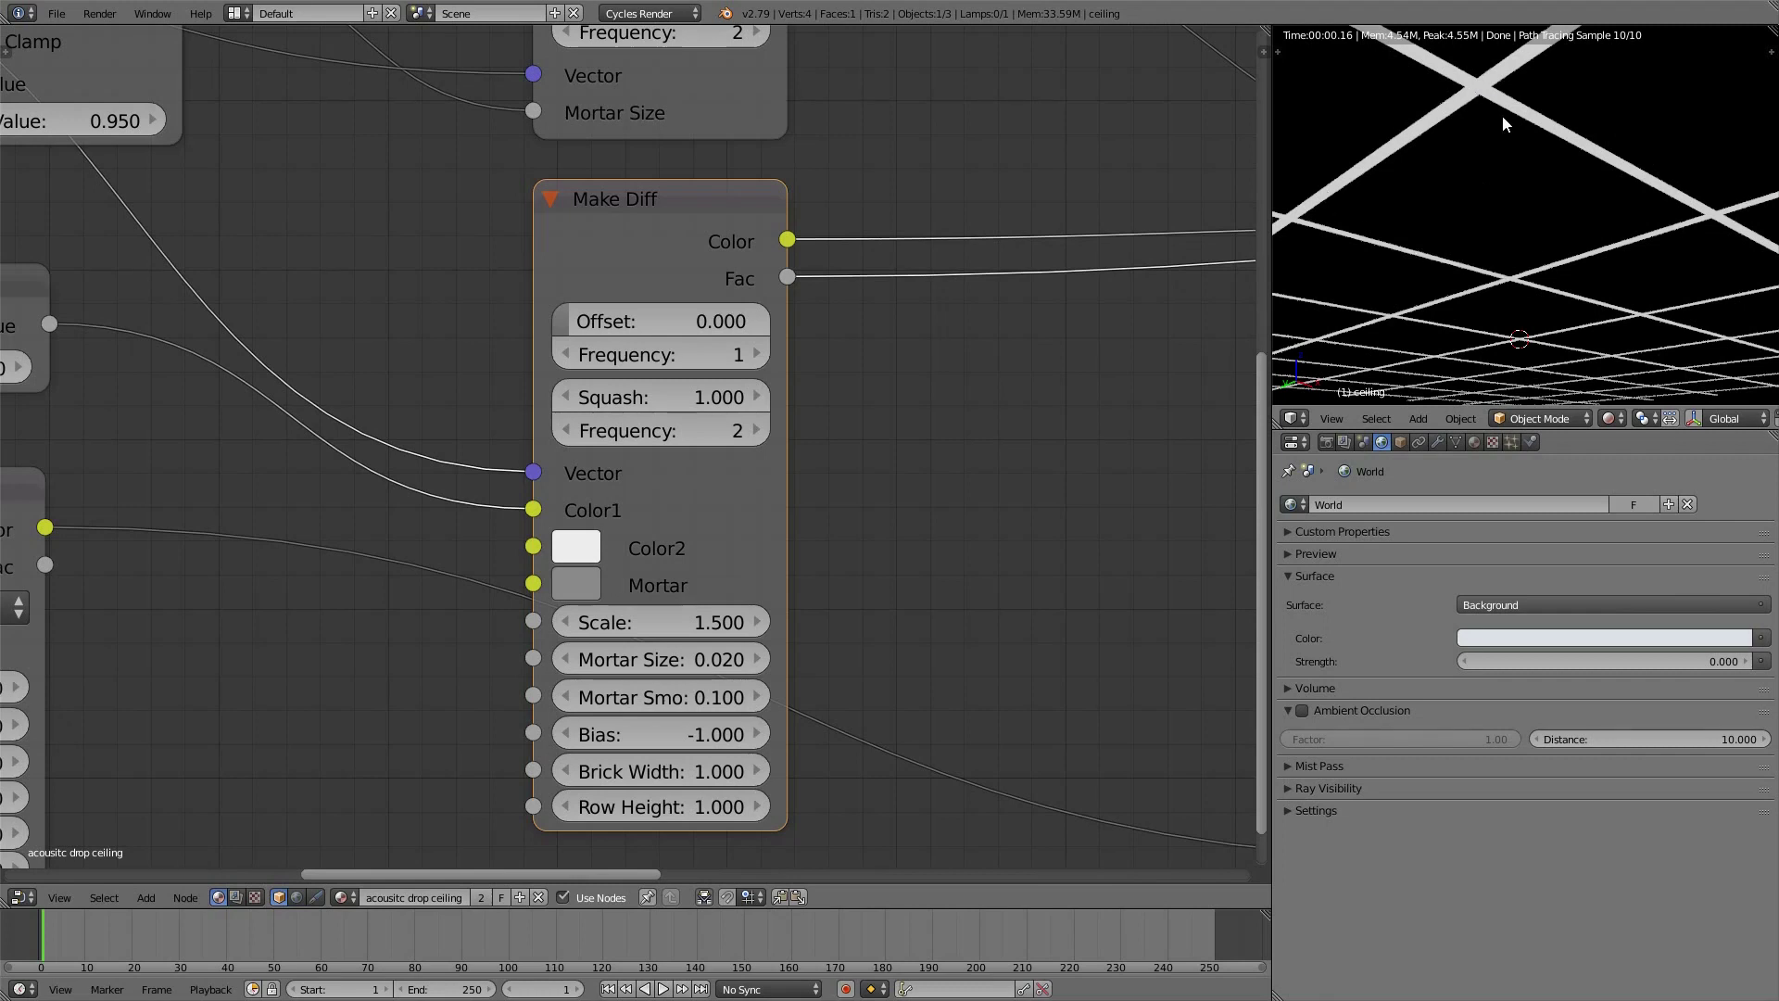
{"action": "scroll", "coordinate": [391, 364], "scroll_direction": "down", "scroll_amount": 7}
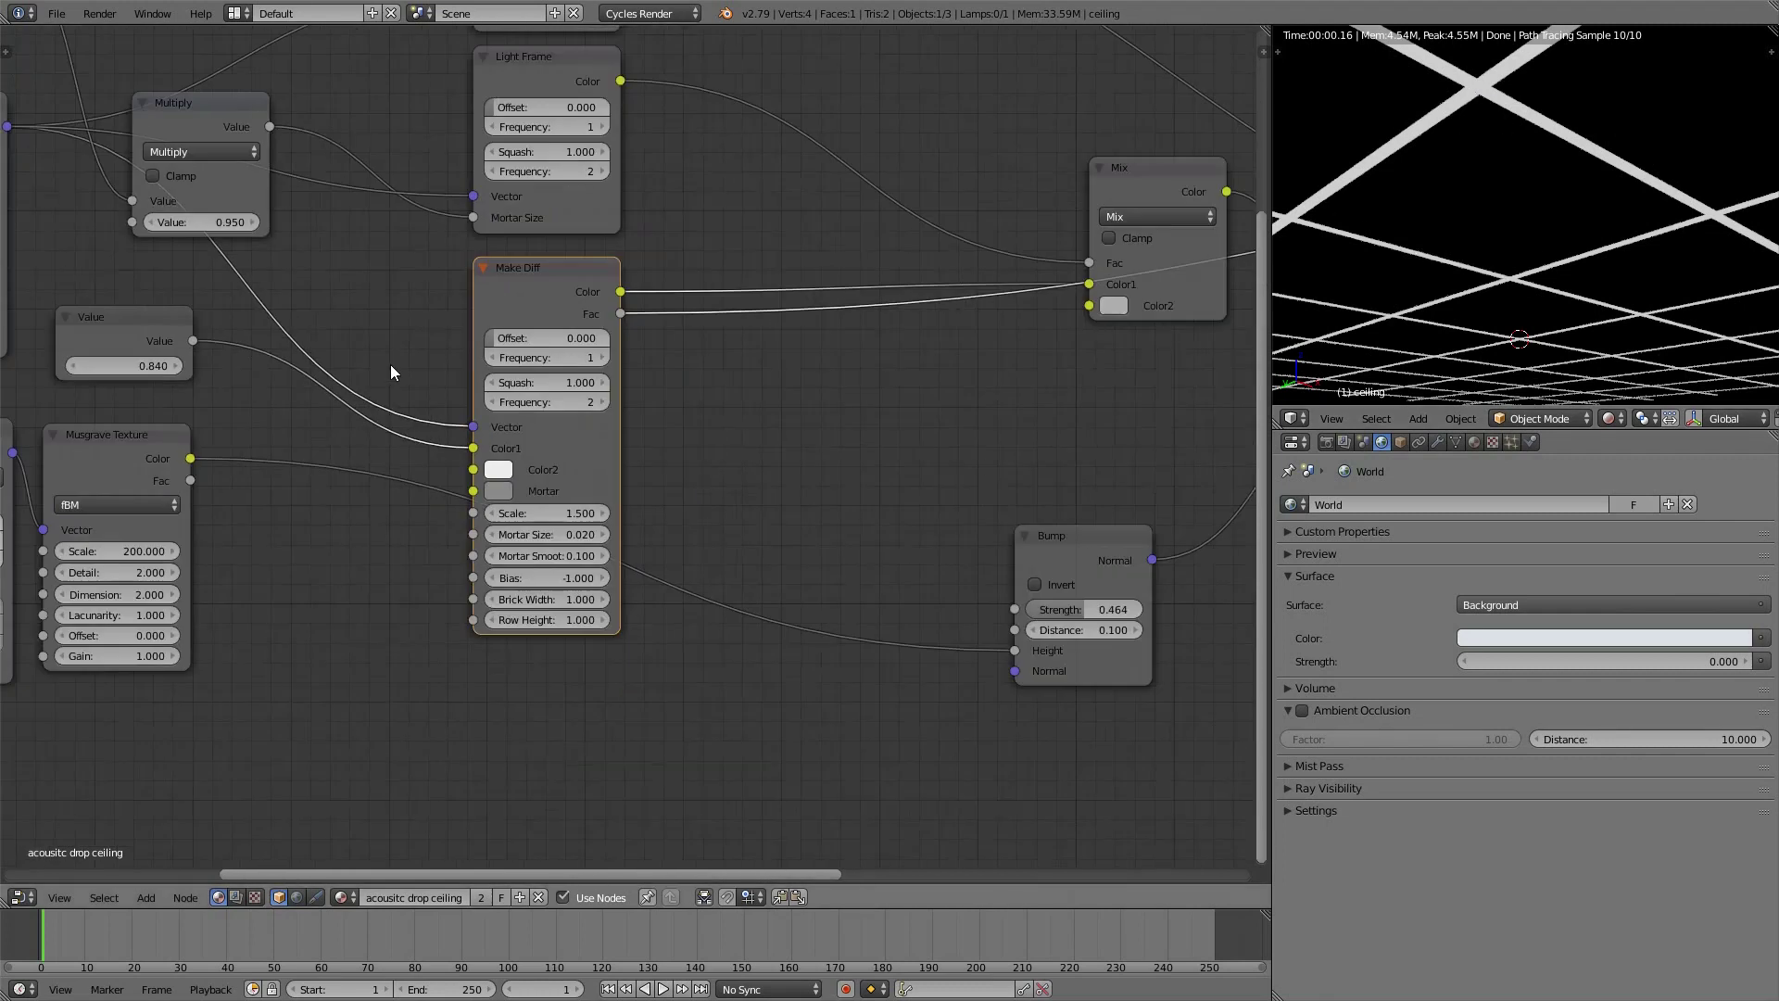
Add a MixRGB node before the Bump and link Make Diff's Fac to it
{"action": "key", "text": "shift+a"}
{"action": "mouse_move", "coordinate": [581, 383]}
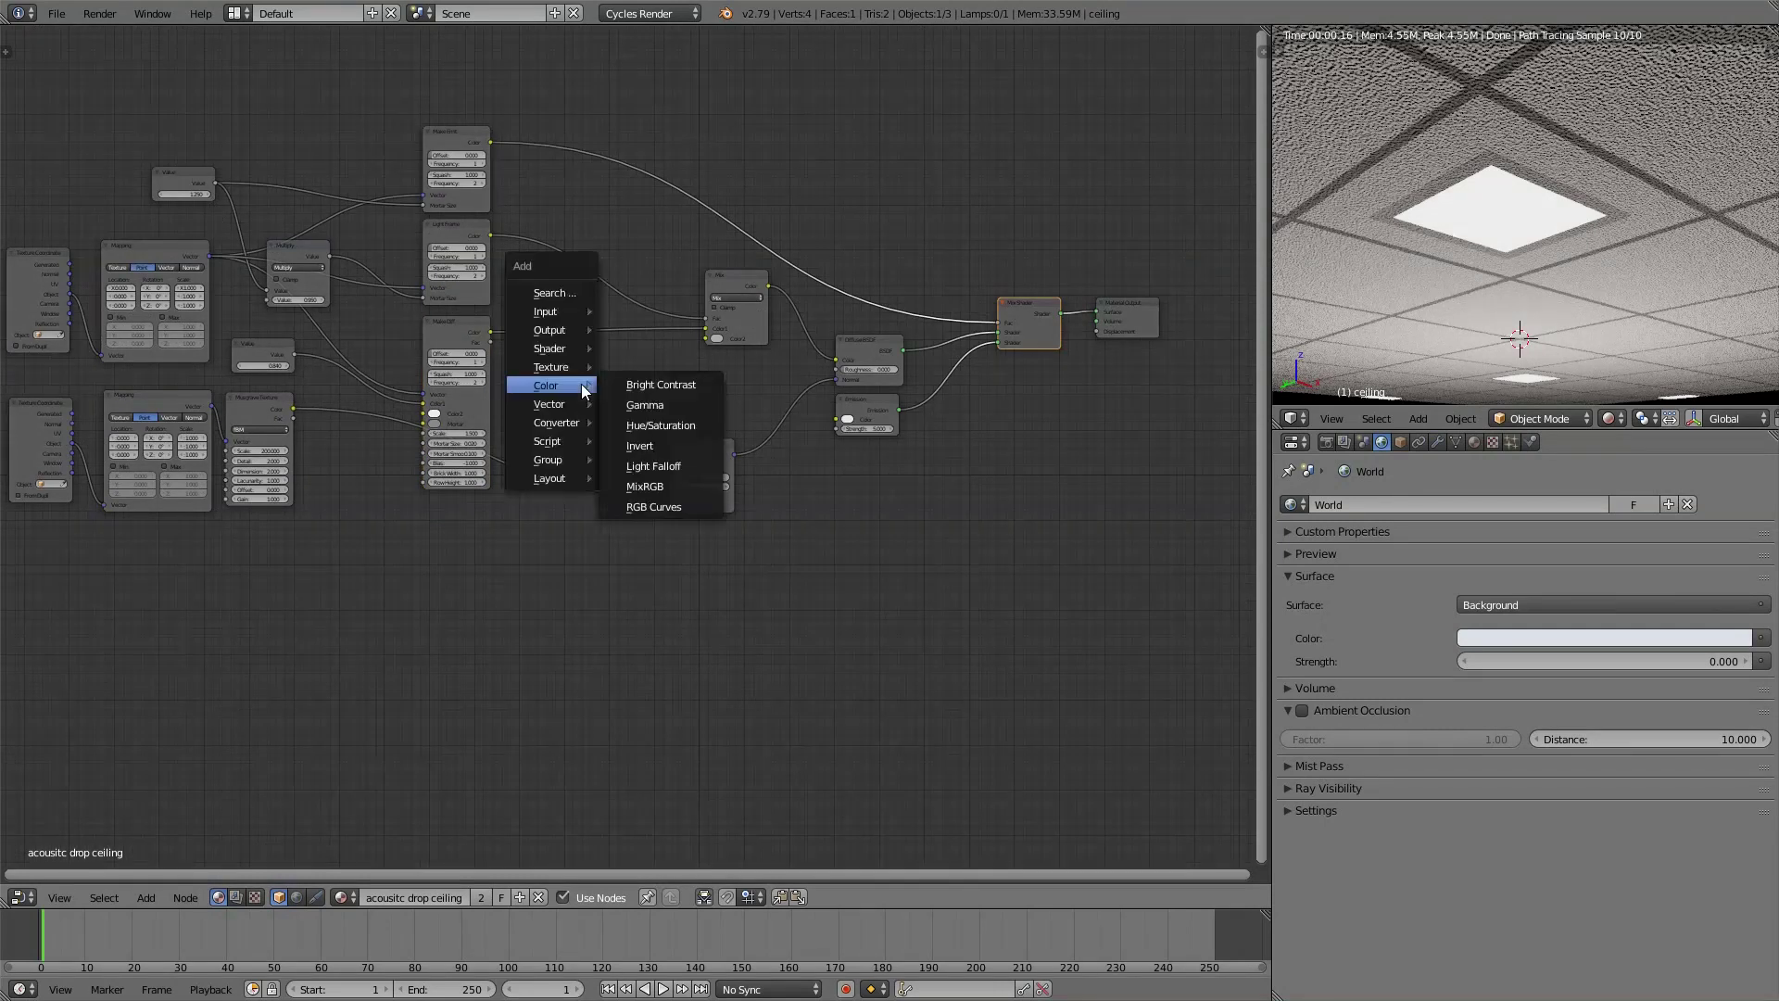
{"action": "left_click", "coordinate": [644, 484]}
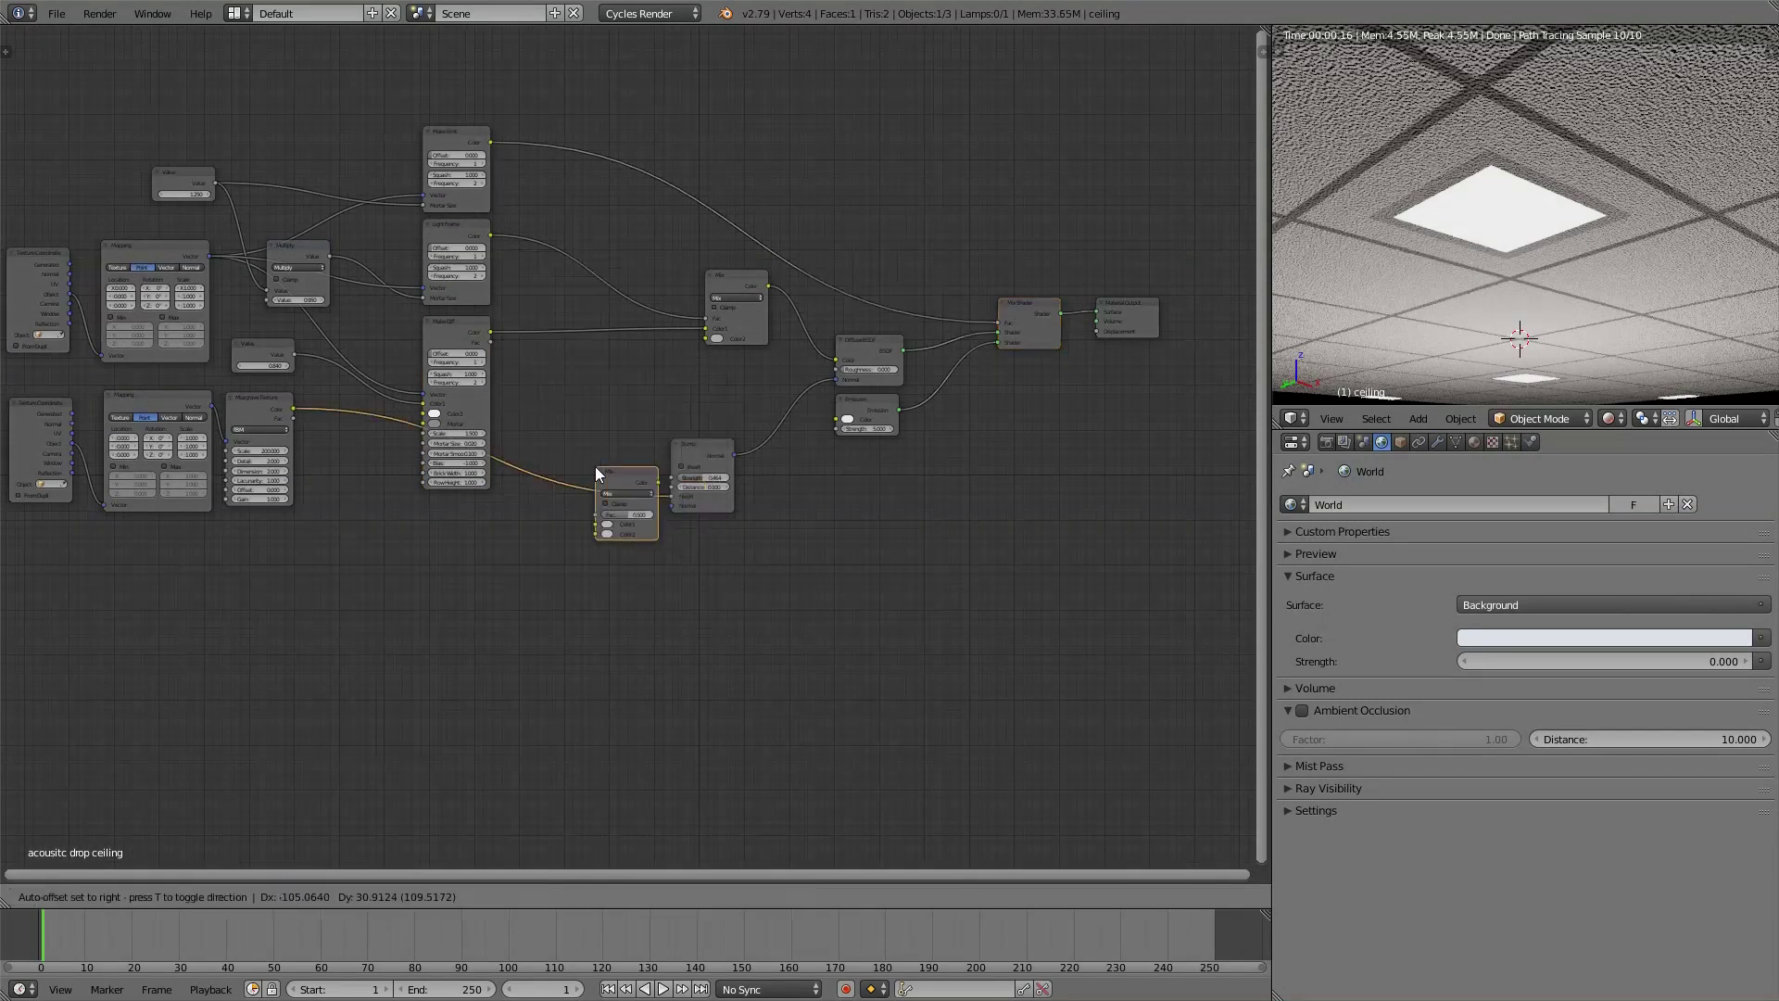
{"action": "left_click", "coordinate": [562, 426]}
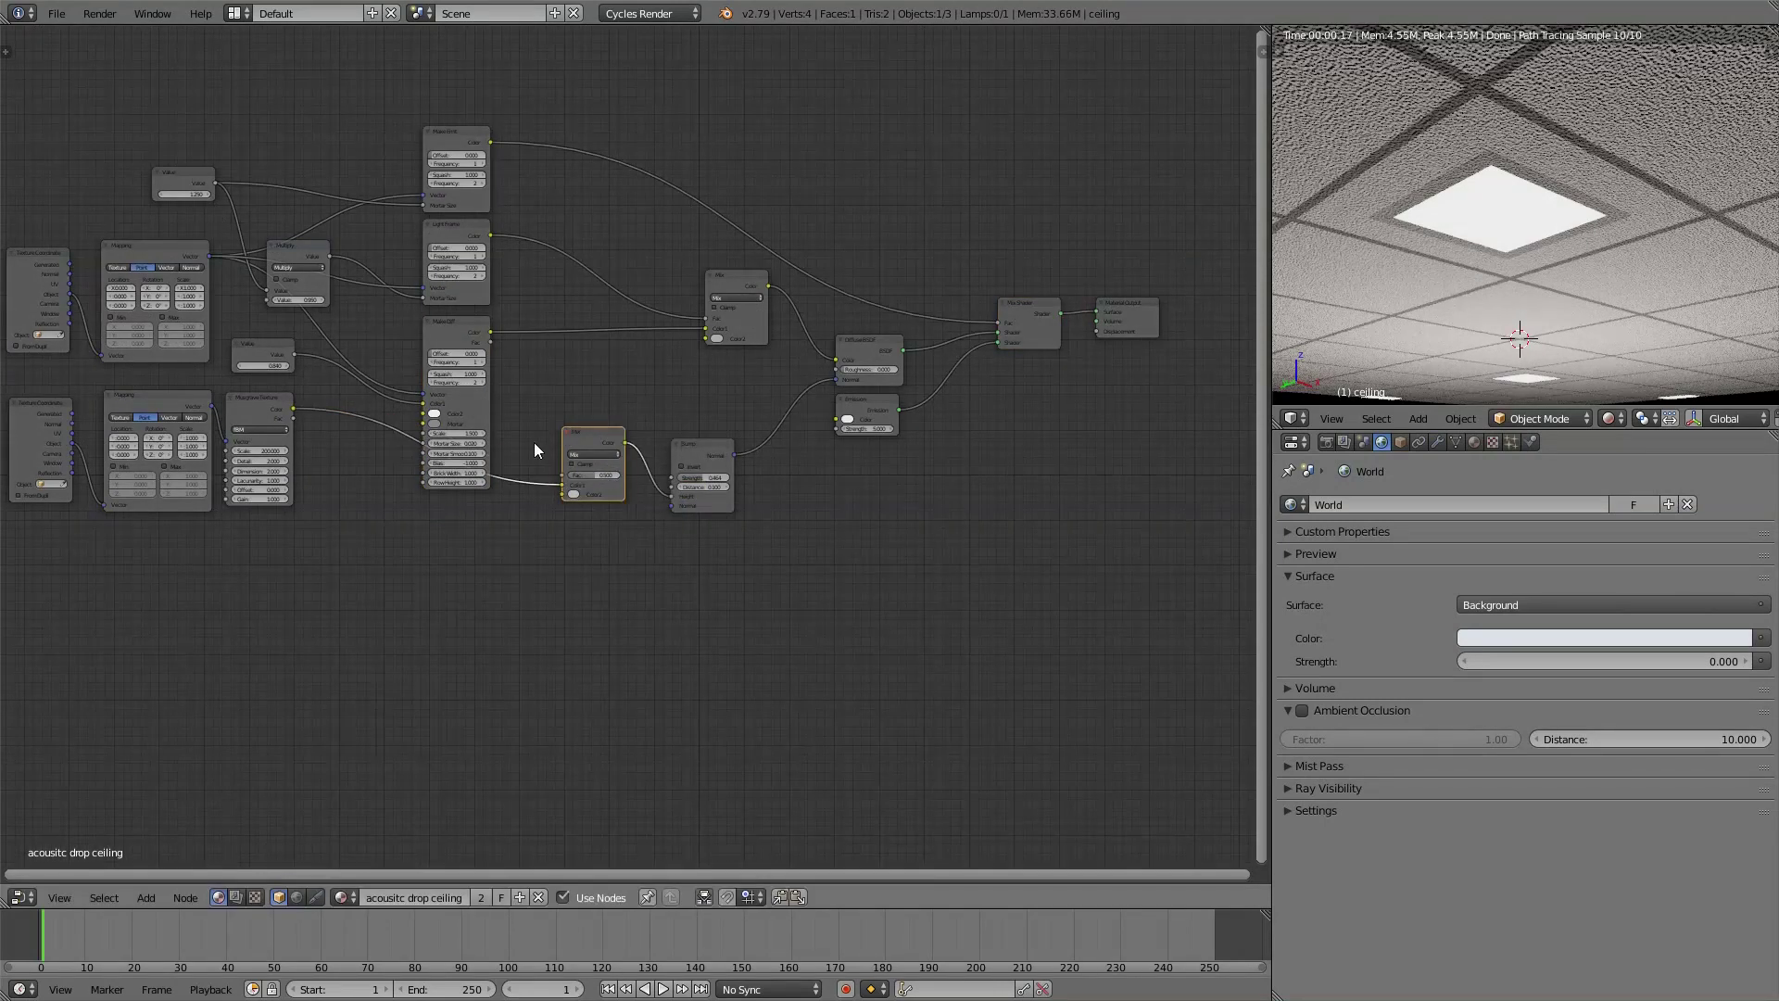
{"action": "middle_click_drag", "start_coordinate": [534, 442], "coordinate": [606, 415]}
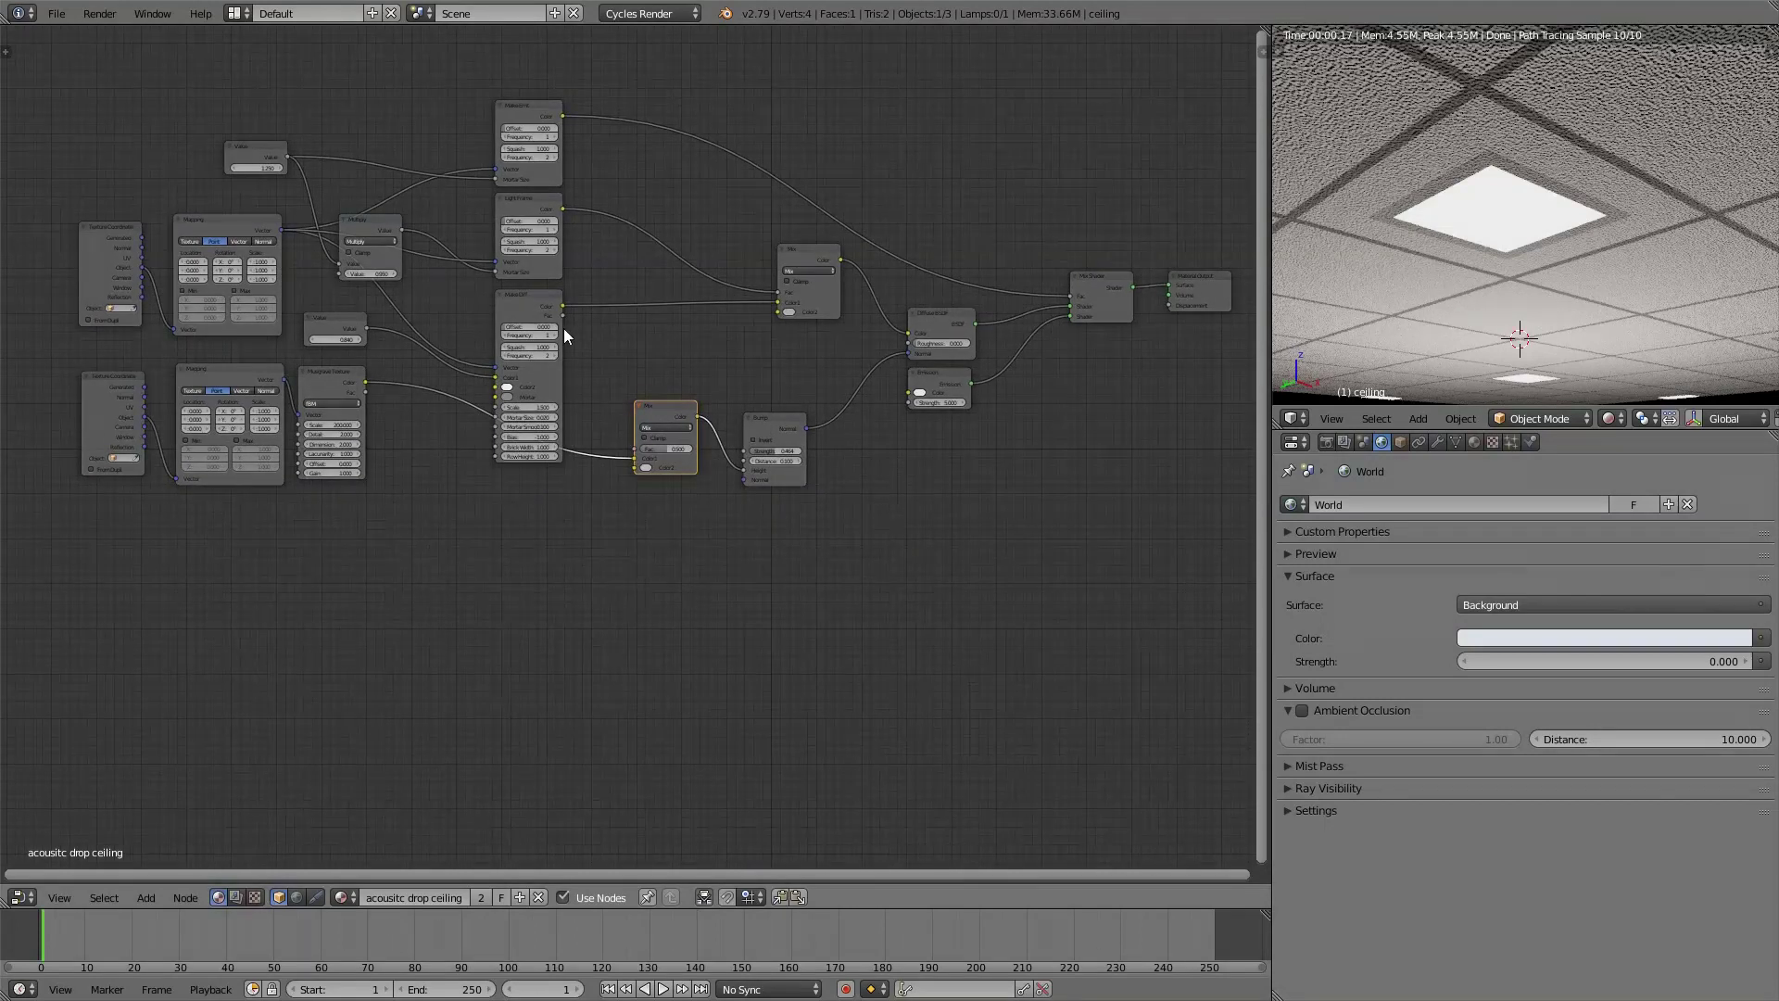
{"action": "left_click_drag", "start_coordinate": [564, 317], "coordinate": [631, 448]}
Set the new Mix node's Color2 to a 0.764 light grey
{"action": "scroll", "coordinate": [631, 447], "scroll_direction": "up", "scroll_amount": 5}
{"action": "mouse_move", "coordinate": [905, 514]}
{"action": "middle_mouse_down"}
{"action": "mouse_move", "coordinate": [1008, 526]}
{"action": "mouse_move", "coordinate": [922, 498]}
{"action": "middle_mouse_up"}
{"action": "mouse_move", "coordinate": [898, 493]}
{"action": "left_mouse_down"}
{"action": "mouse_move", "coordinate": [862, 487]}
{"action": "mouse_move", "coordinate": [898, 496]}
{"action": "left_mouse_up"}
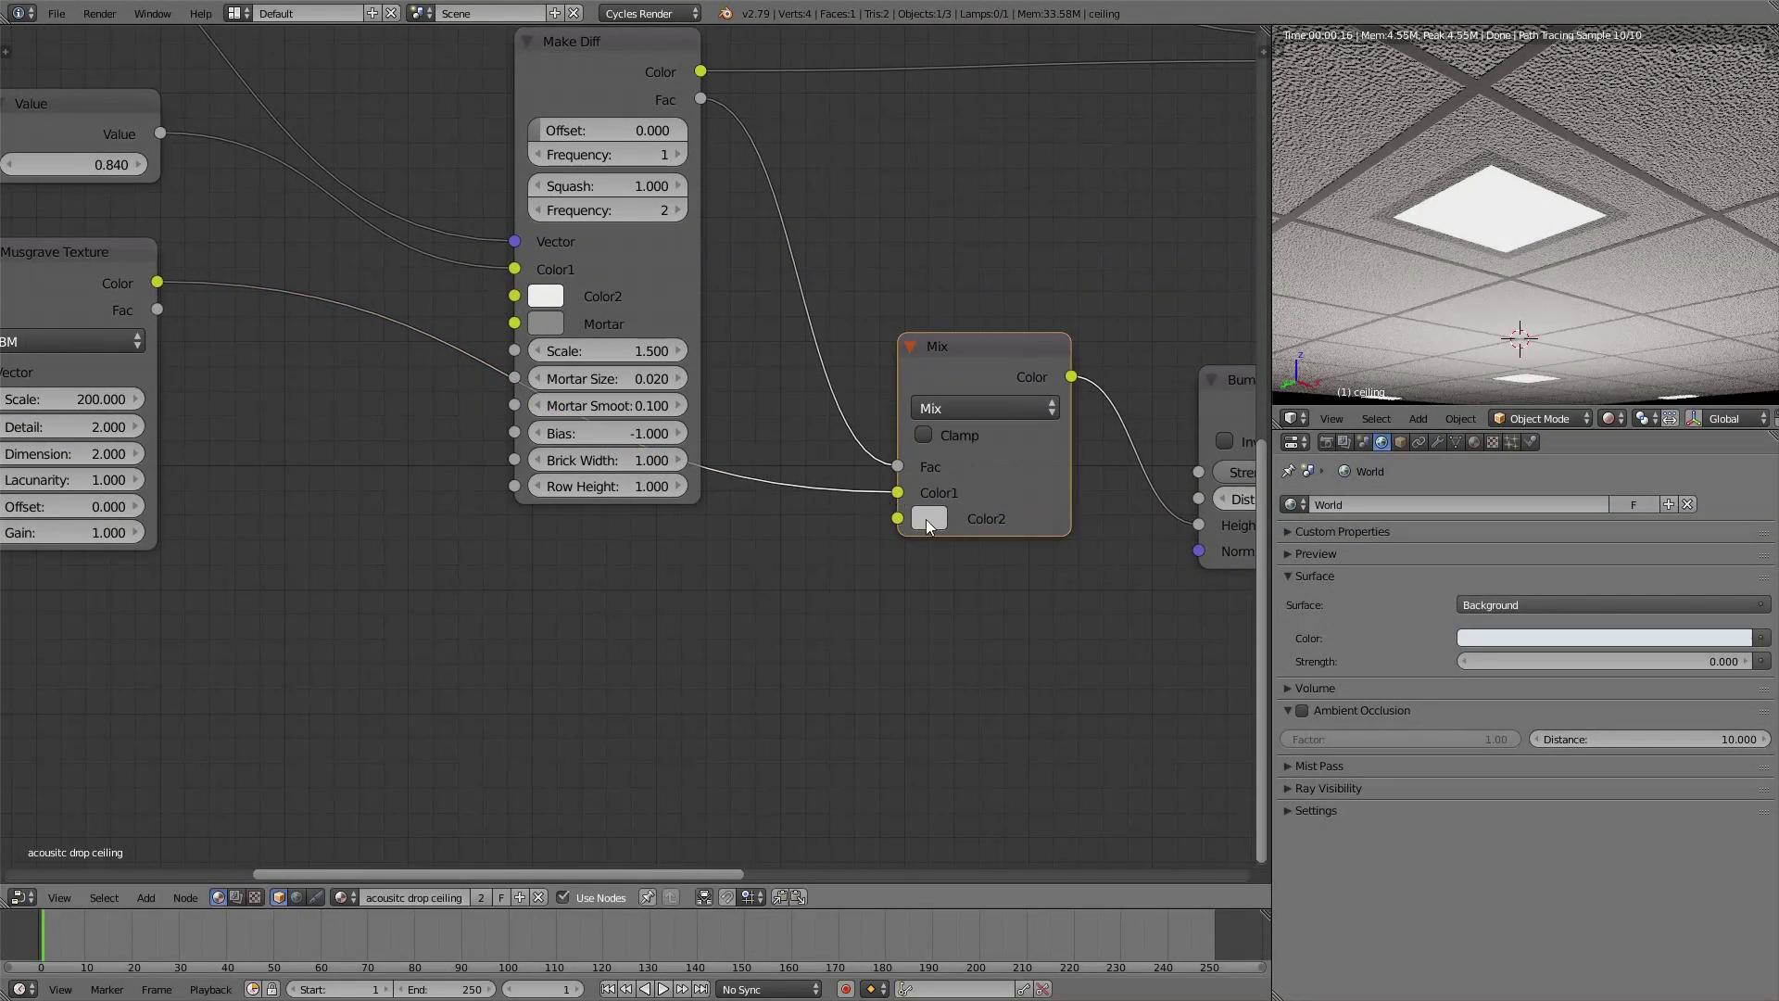
{"action": "left_click", "coordinate": [926, 519]}
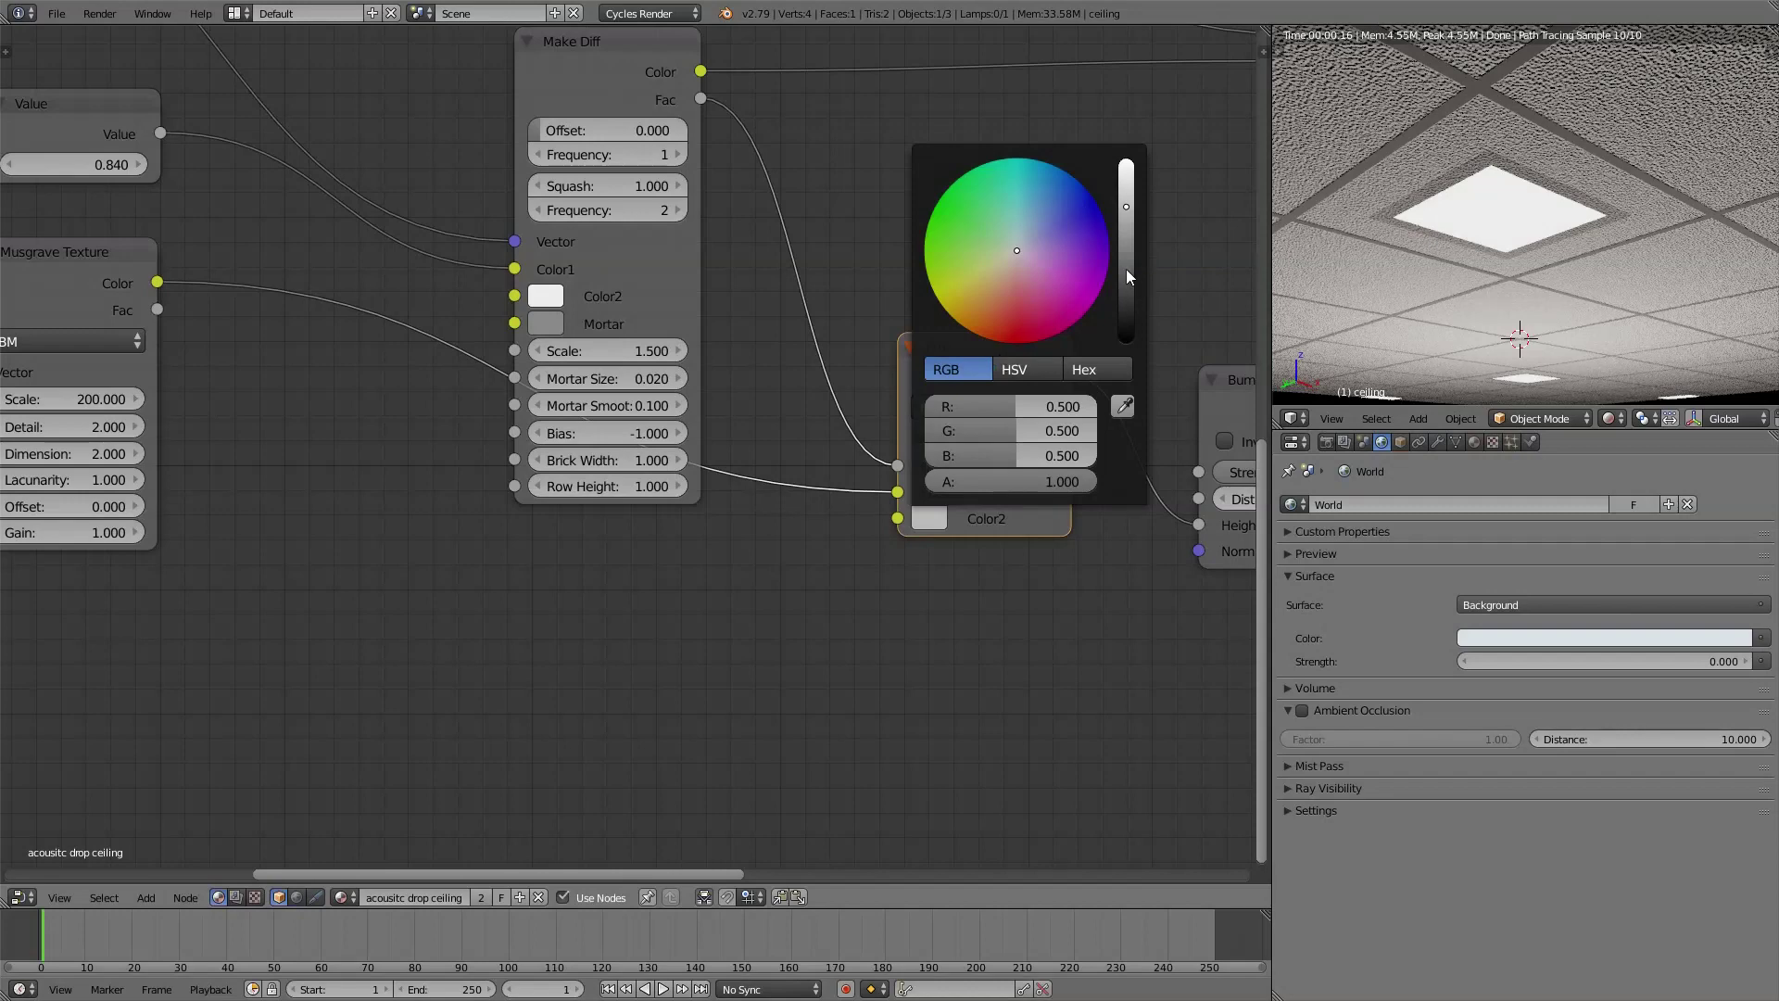
{"action": "left_click_drag", "start_coordinate": [1125, 265], "coordinate": [1126, 178]}
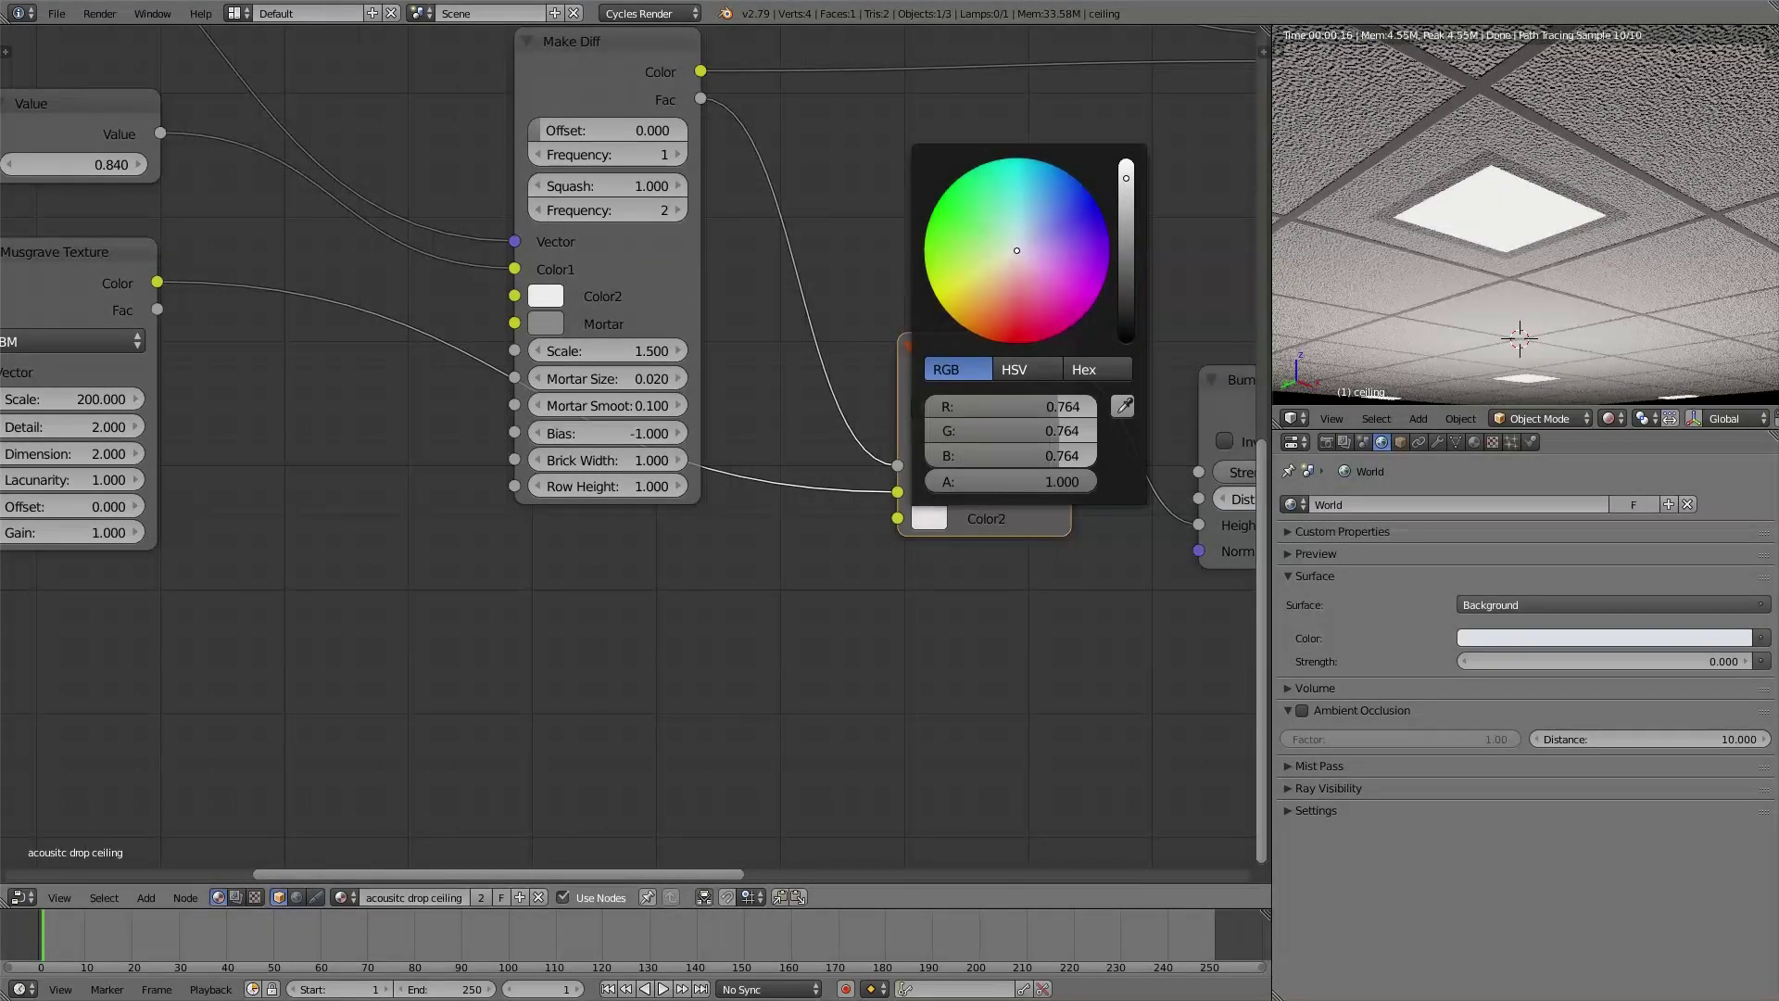
{"action": "middle_click_drag", "start_coordinate": [558, 665], "coordinate": [460, 772]}
{"action": "scroll", "coordinate": [459, 770], "scroll_direction": "down", "scroll_amount": 2}
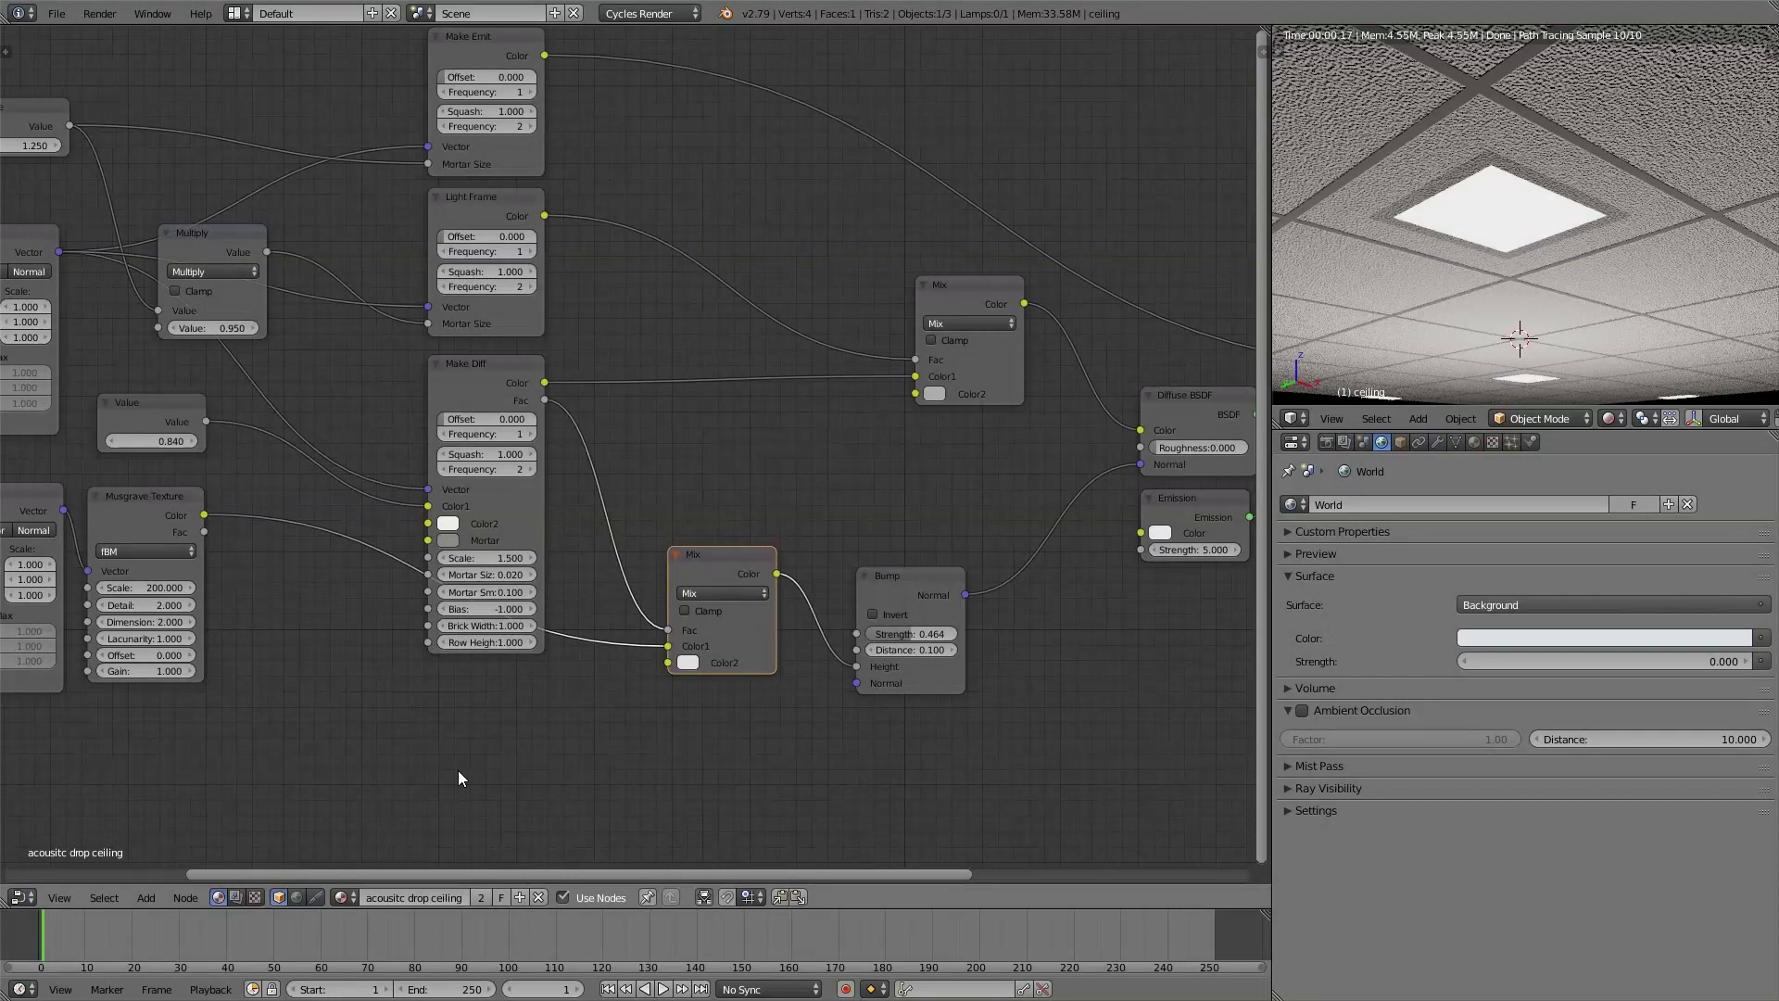
{"action": "scroll", "coordinate": [393, 792], "scroll_direction": "down", "scroll_amount": 1}
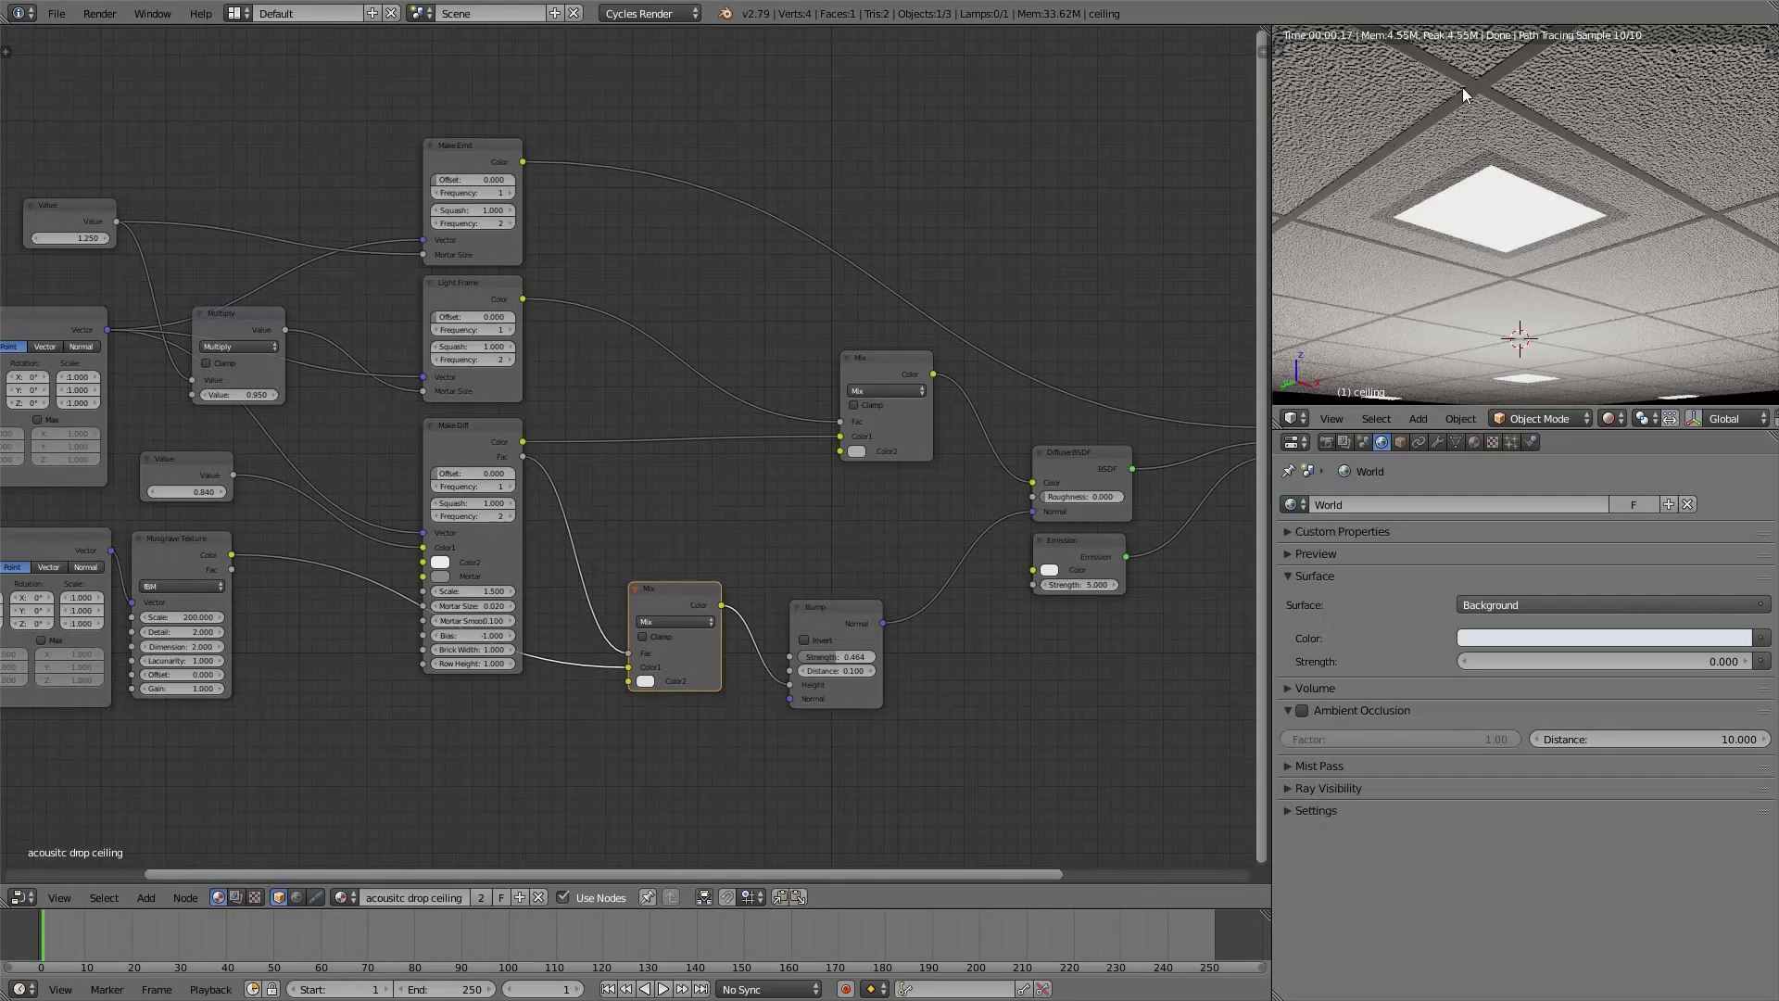
{"action": "middle_click_drag", "start_coordinate": [401, 624], "coordinate": [620, 496]}
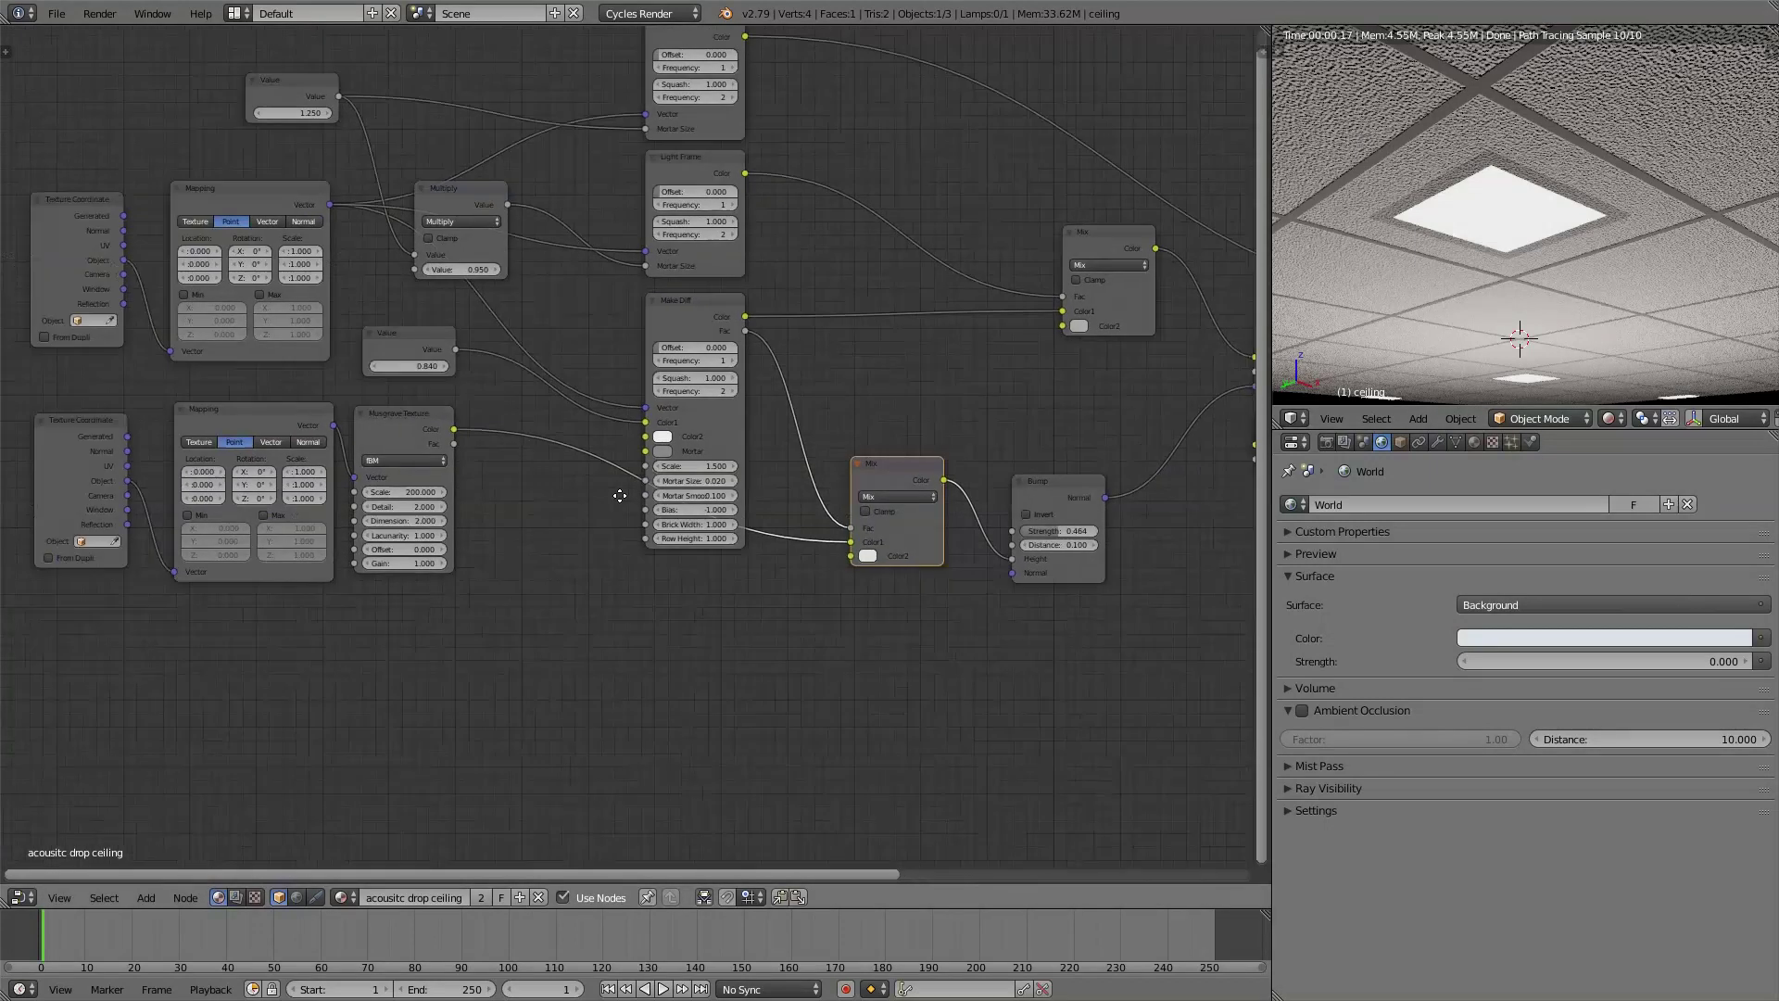
{"action": "left_click", "coordinate": [713, 299]}
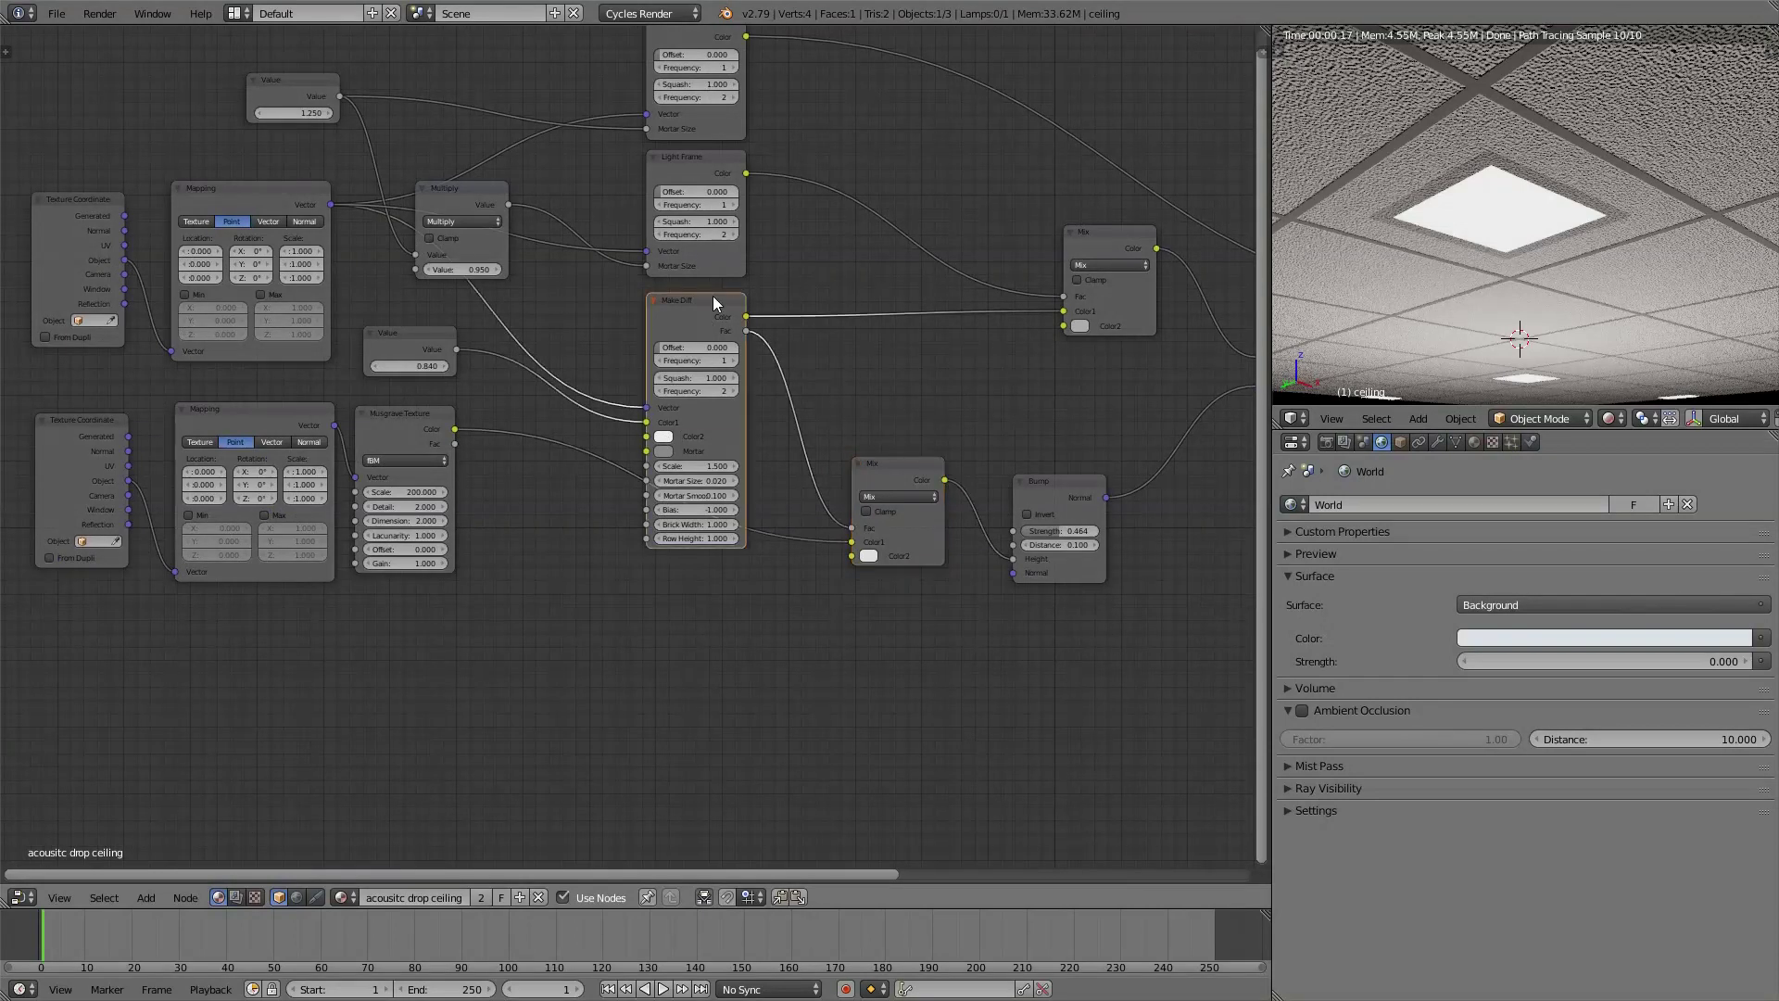
Hide the Make Diff node's unconnected sockets
{"action": "key", "text": "ctrl+h"}
{"action": "middle_click_drag", "start_coordinate": [714, 297], "coordinate": [155, 399]}
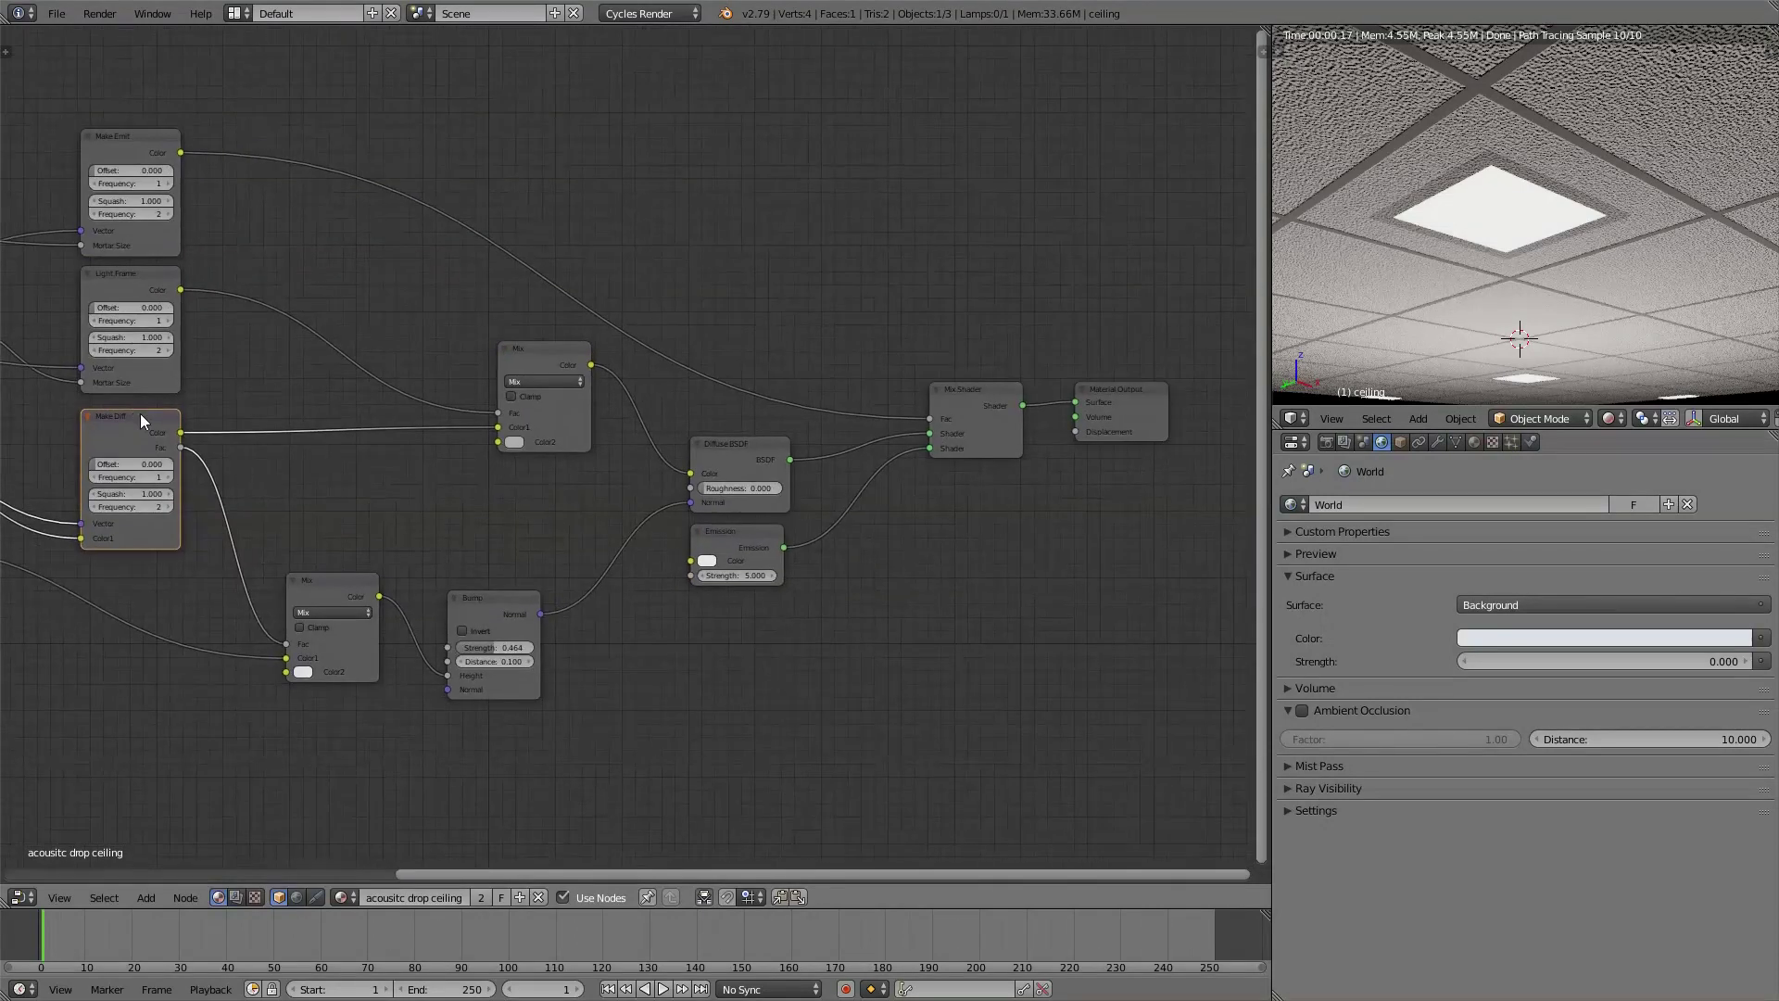
{"action": "scroll", "coordinate": [249, 375], "scroll_direction": "down", "scroll_amount": 1}
Select both Mix nodes, the Bump node and the shader-to-output chain for moving
{"action": "left_click", "coordinate": [409, 326]}
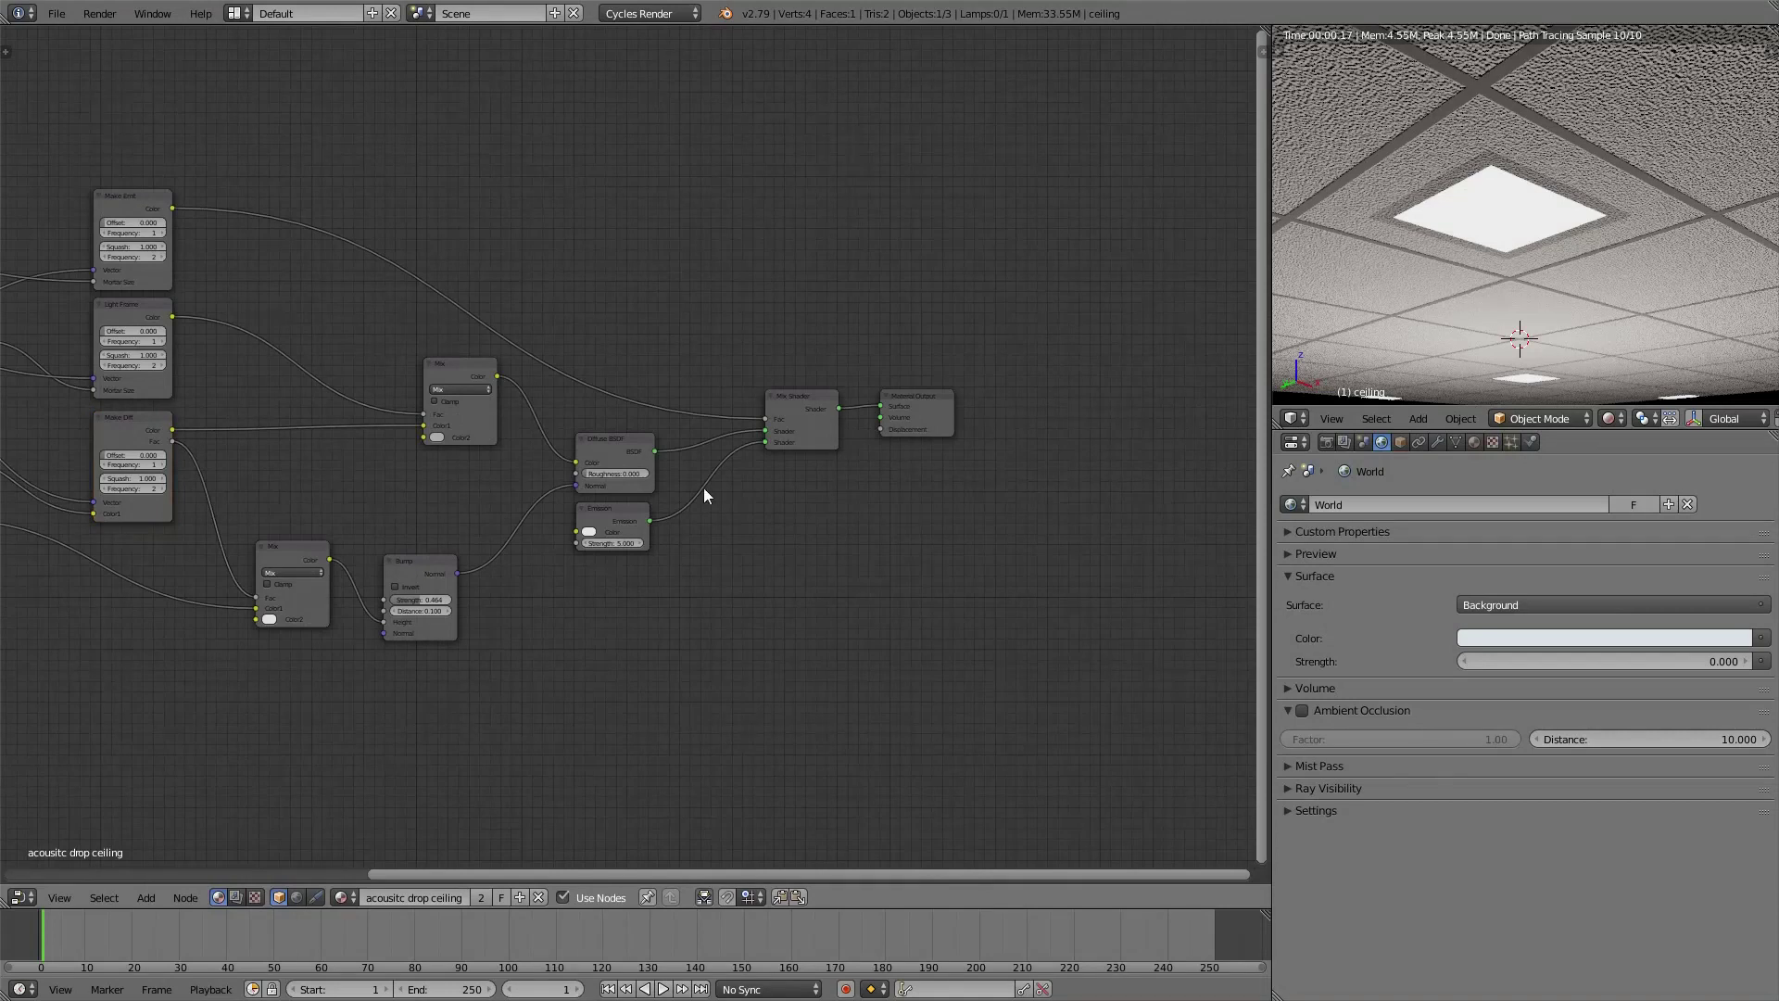
{"action": "left_click", "coordinate": [917, 412]}
{"action": "left_click", "coordinate": [802, 426], "text": "shift"}
{"action": "left_click", "coordinate": [614, 454], "text": "shift"}
{"action": "left_click", "coordinate": [609, 525], "text": "shift"}
{"action": "left_click", "coordinate": [461, 408], "text": "shift"}
{"action": "left_click", "coordinate": [420, 612], "text": "shift"}
{"action": "left_click", "coordinate": [310, 586], "text": "shift"}
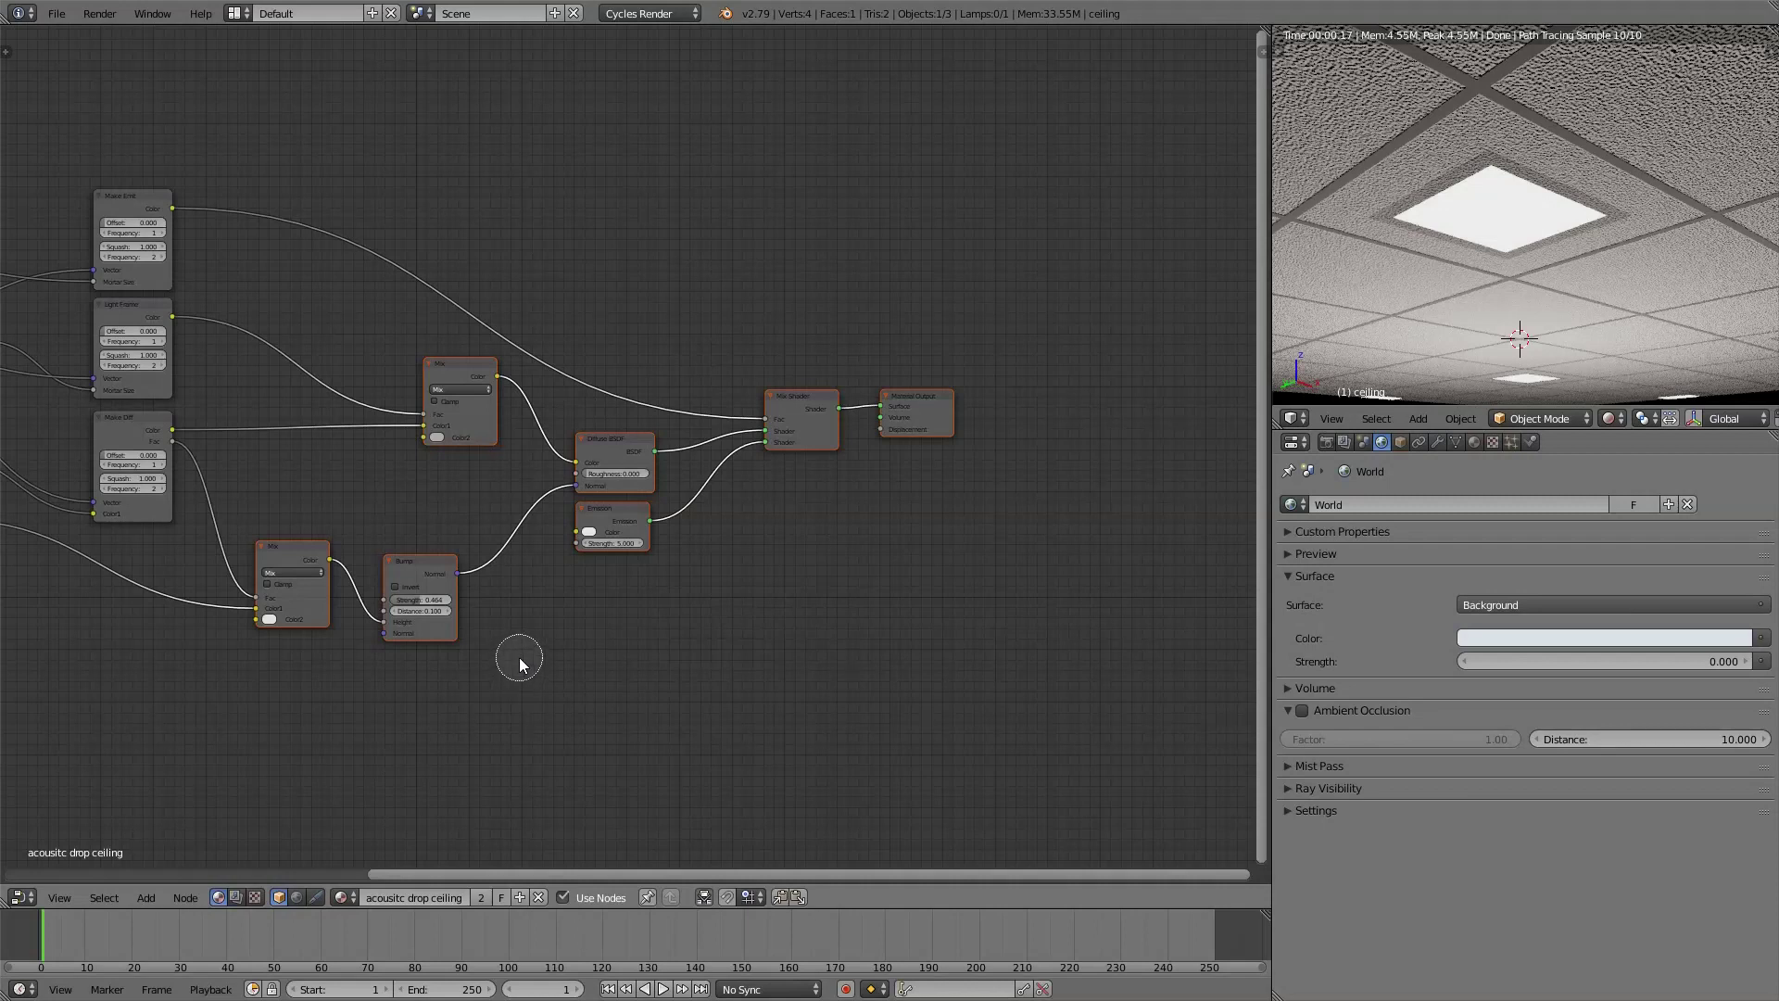
Reposition the bump nodes and splice a duplicated Mix node into the Bump link
{"action": "key", "text": "g"}
{"action": "left_click", "coordinate": [512, 788]}
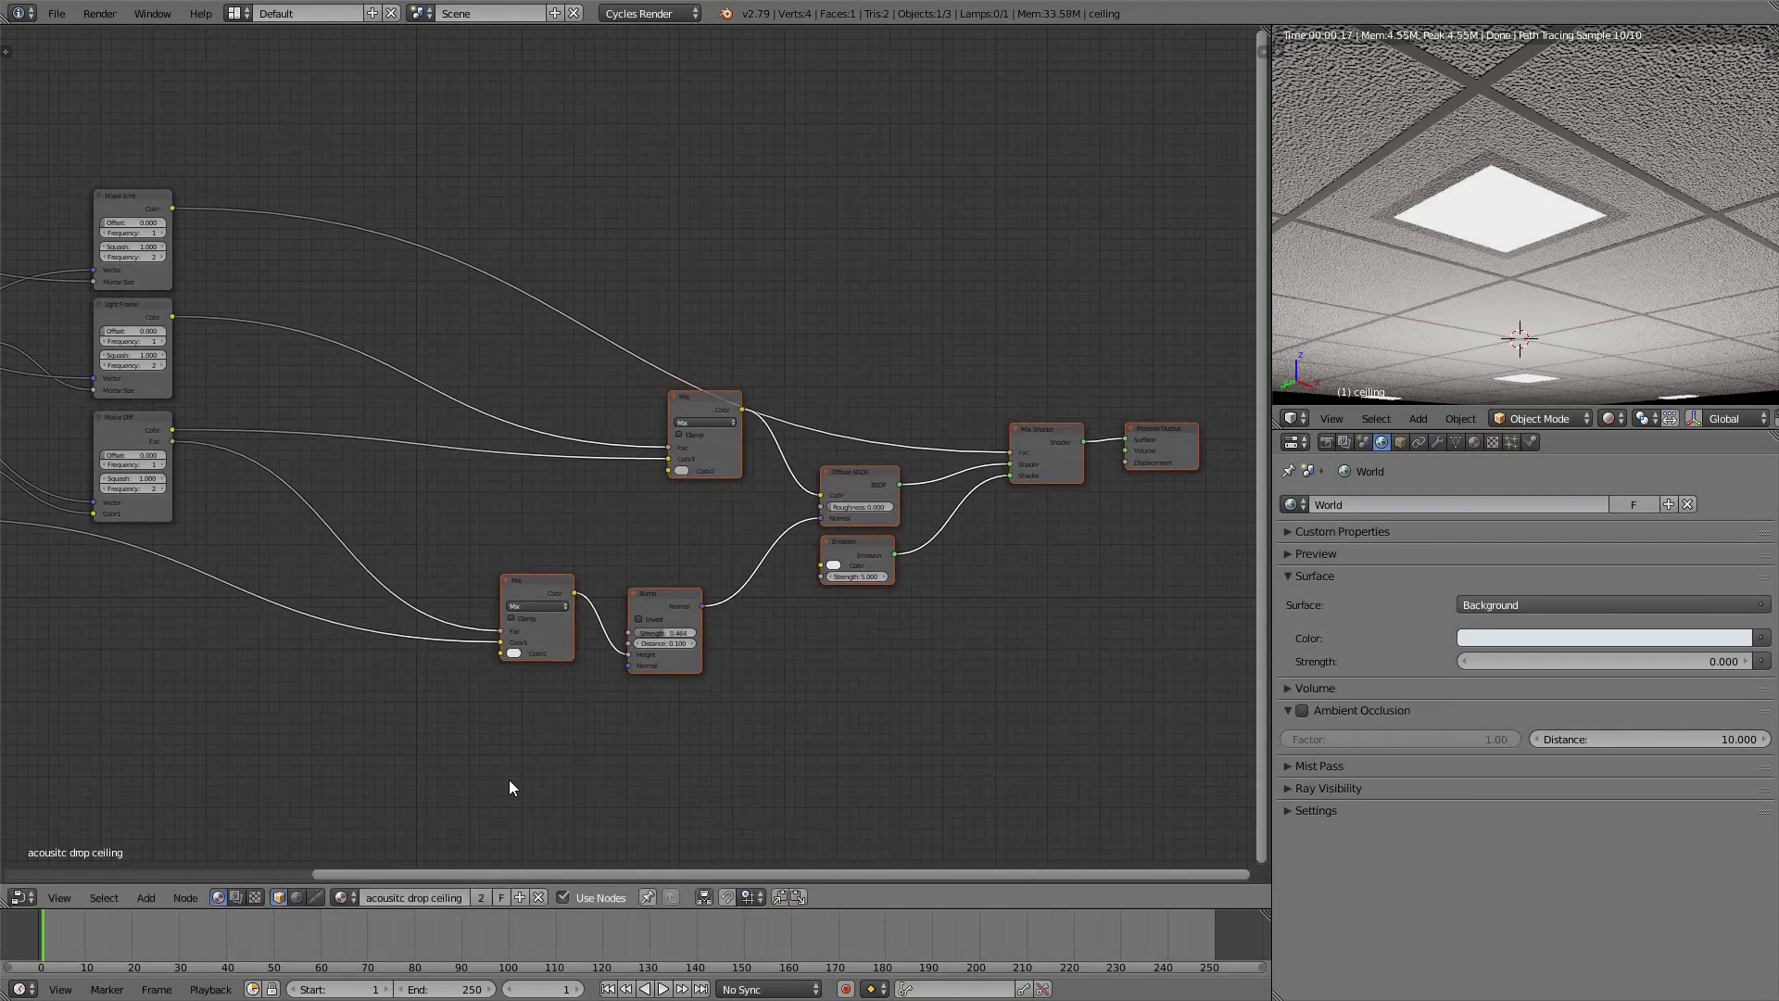
{"action": "left_click_drag", "start_coordinate": [541, 581], "coordinate": [308, 528]}
{"action": "key", "text": "shift+d"}
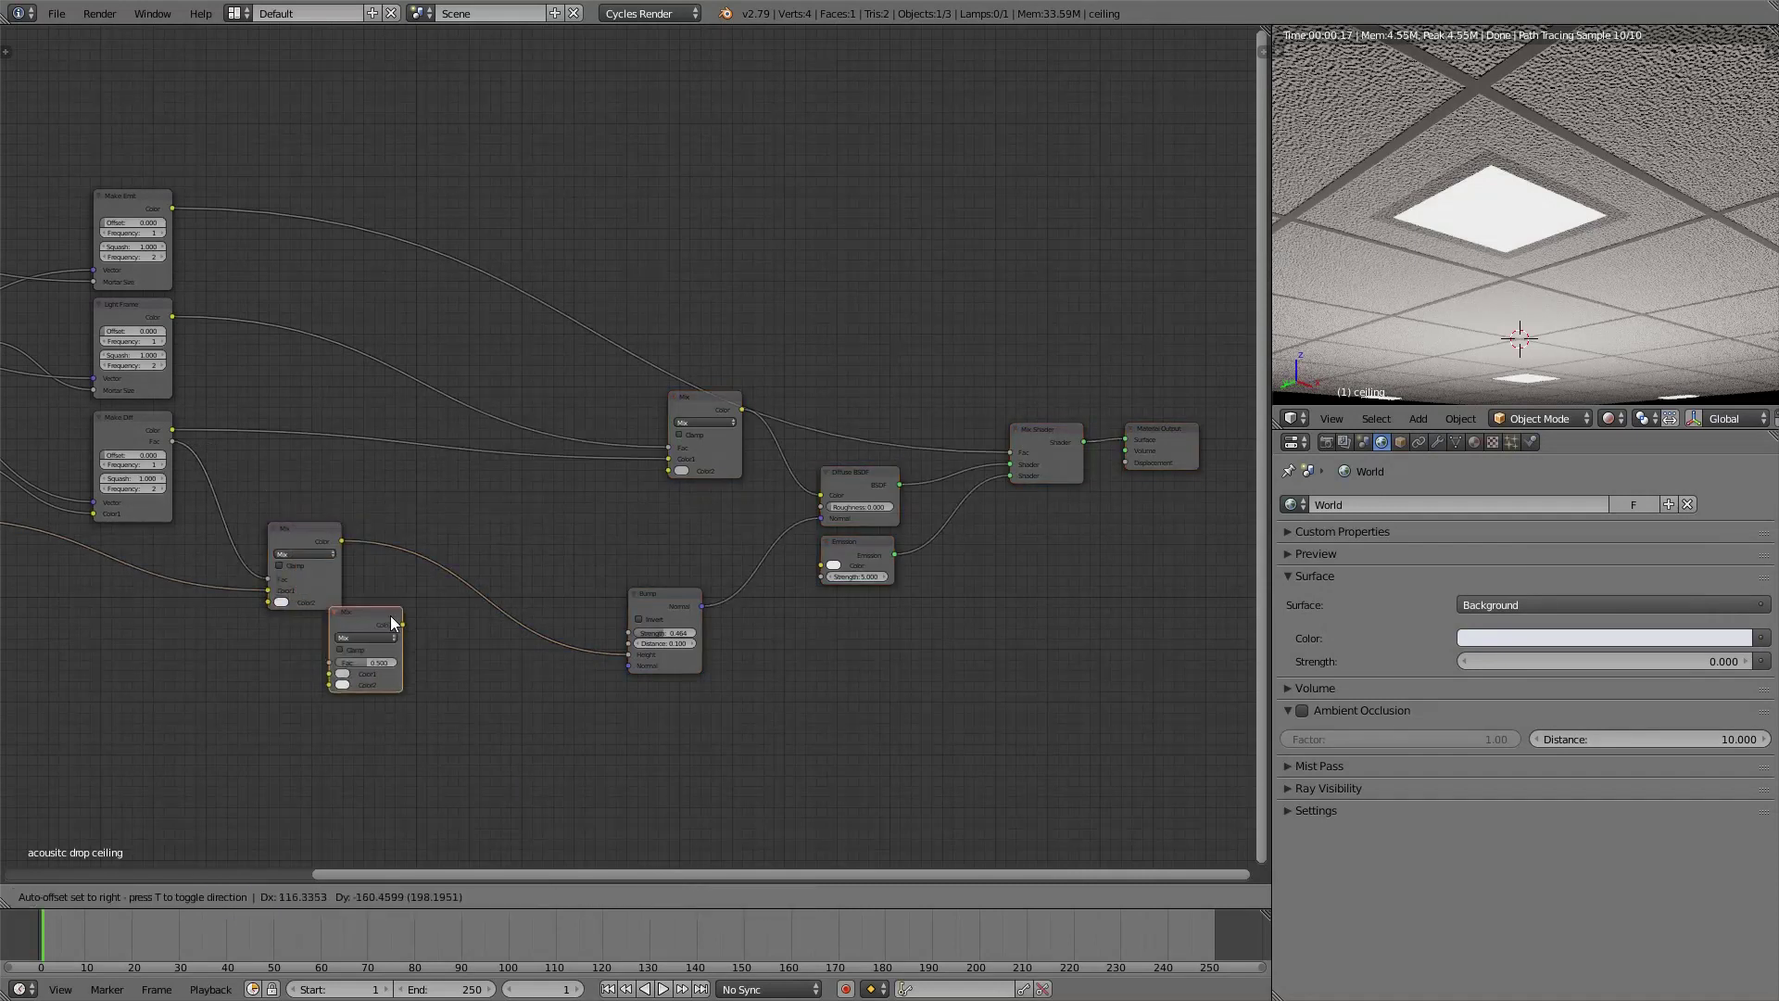
{"action": "left_click", "coordinate": [431, 515]}
{"action": "left_click_drag", "start_coordinate": [431, 515], "coordinate": [447, 487]}
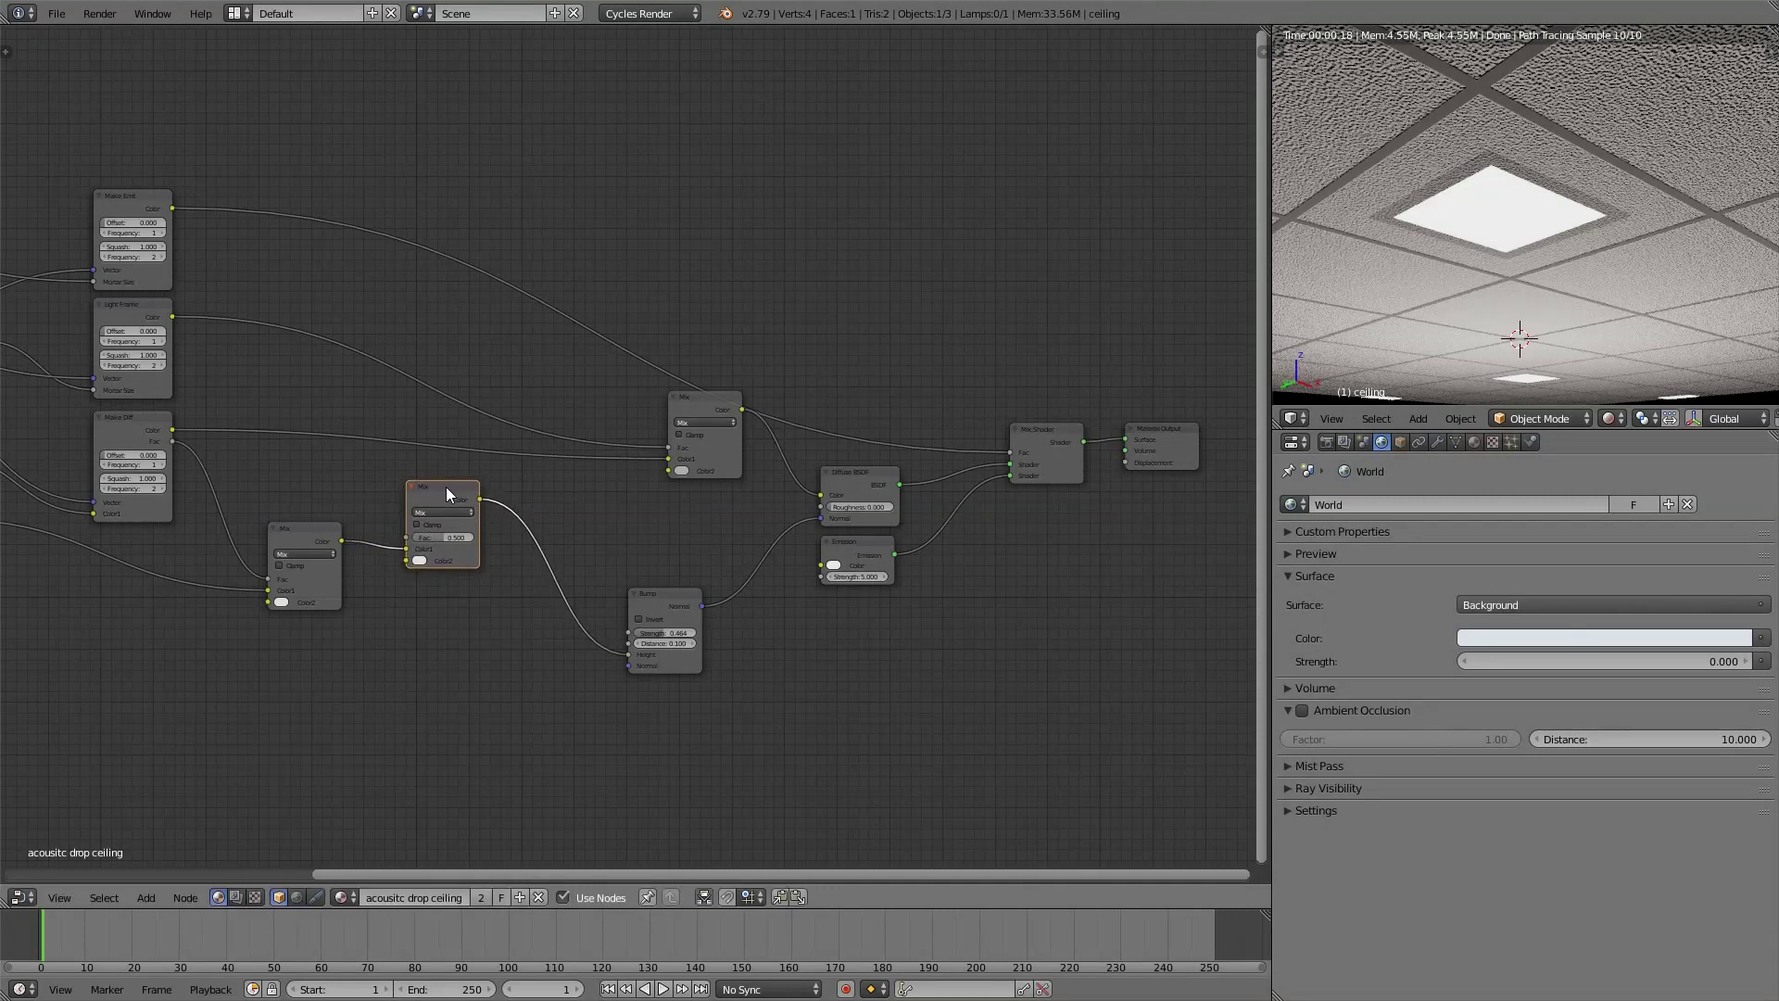
Unhide the Light Frame node's sockets and connect its Fac to the new Mix node
{"action": "left_click", "coordinate": [159, 312]}
{"action": "key", "text": "ctrl+h"}
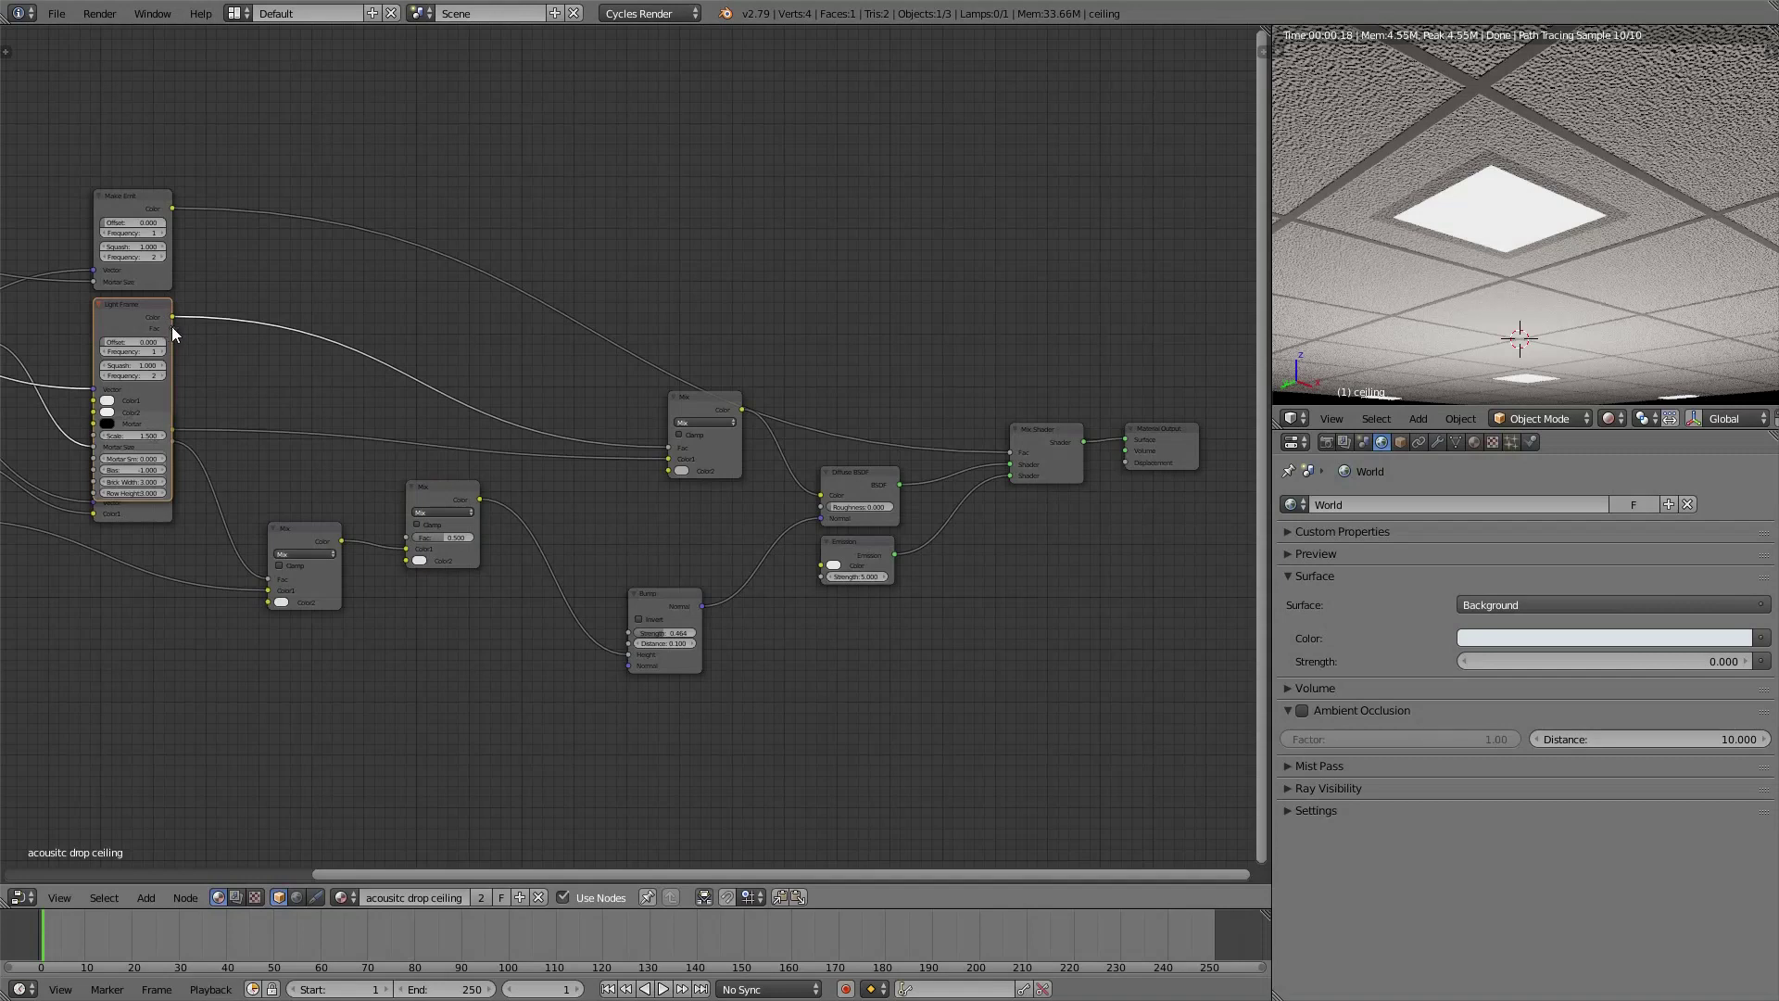
{"action": "left_click_drag", "start_coordinate": [171, 328], "coordinate": [413, 559]}
{"action": "scroll", "coordinate": [409, 538], "scroll_direction": "up", "scroll_amount": 3}
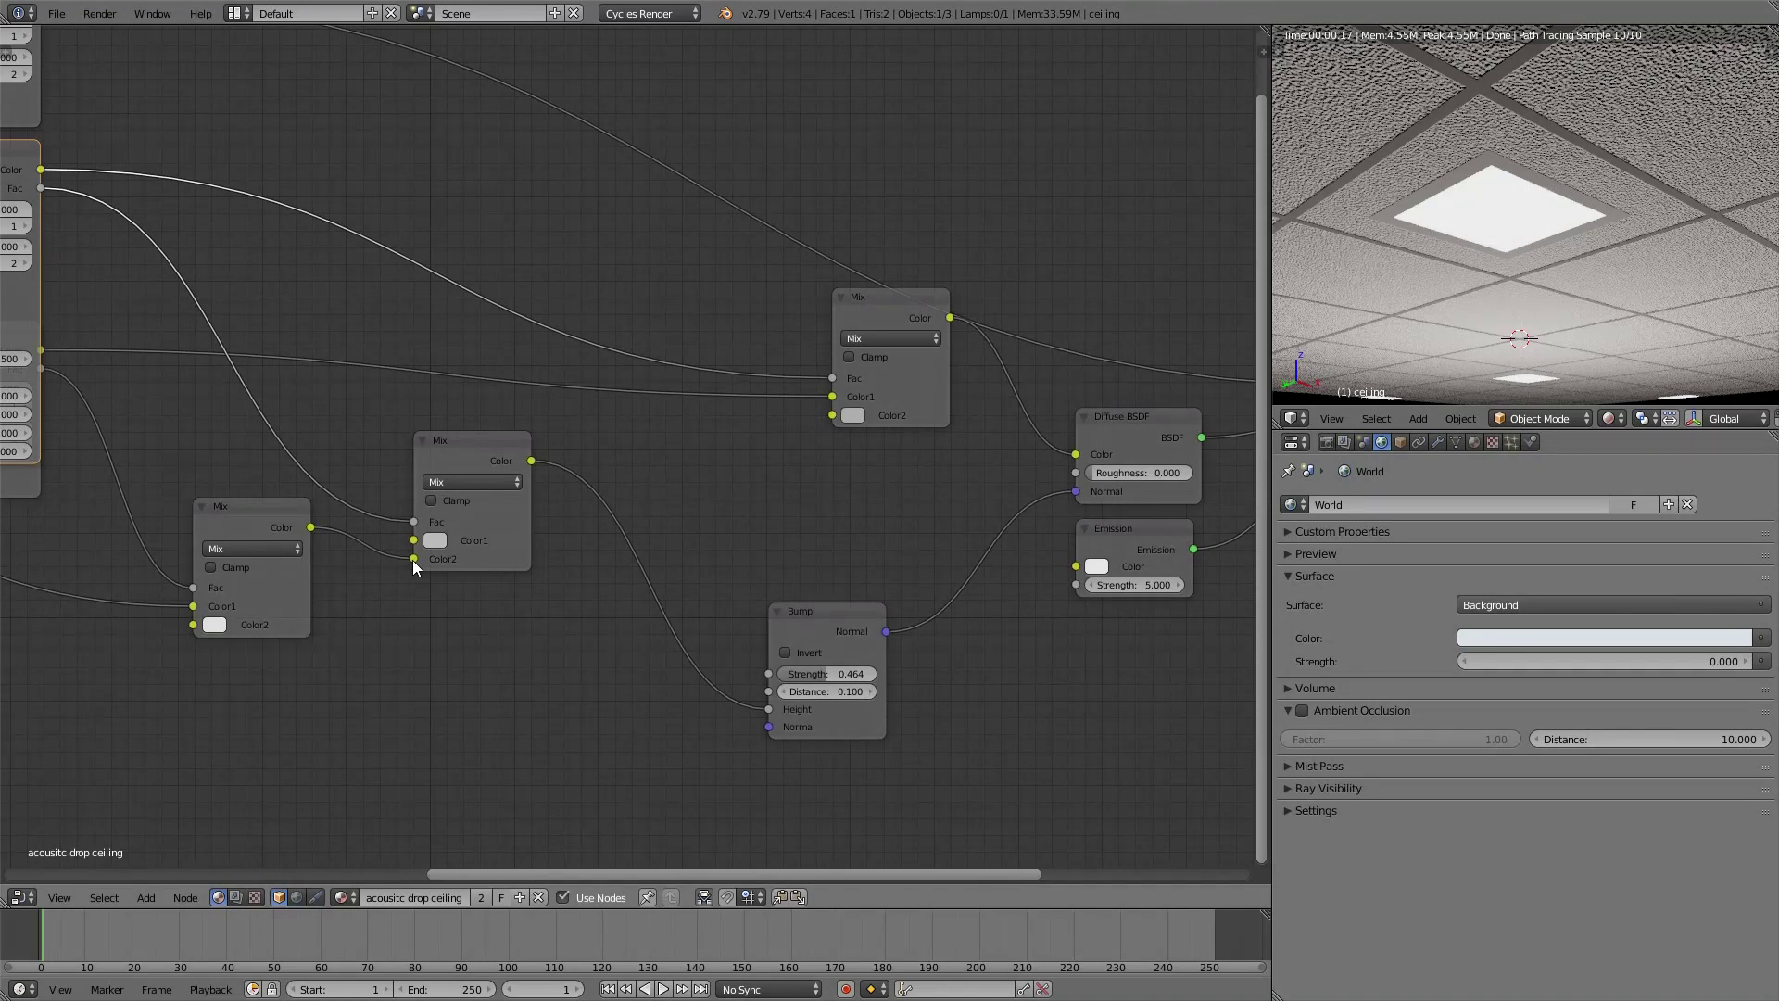
{"action": "scroll", "coordinate": [413, 560], "scroll_direction": "down", "scroll_amount": 1}
{"action": "left_click_drag", "start_coordinate": [467, 464], "coordinate": [415, 445]}
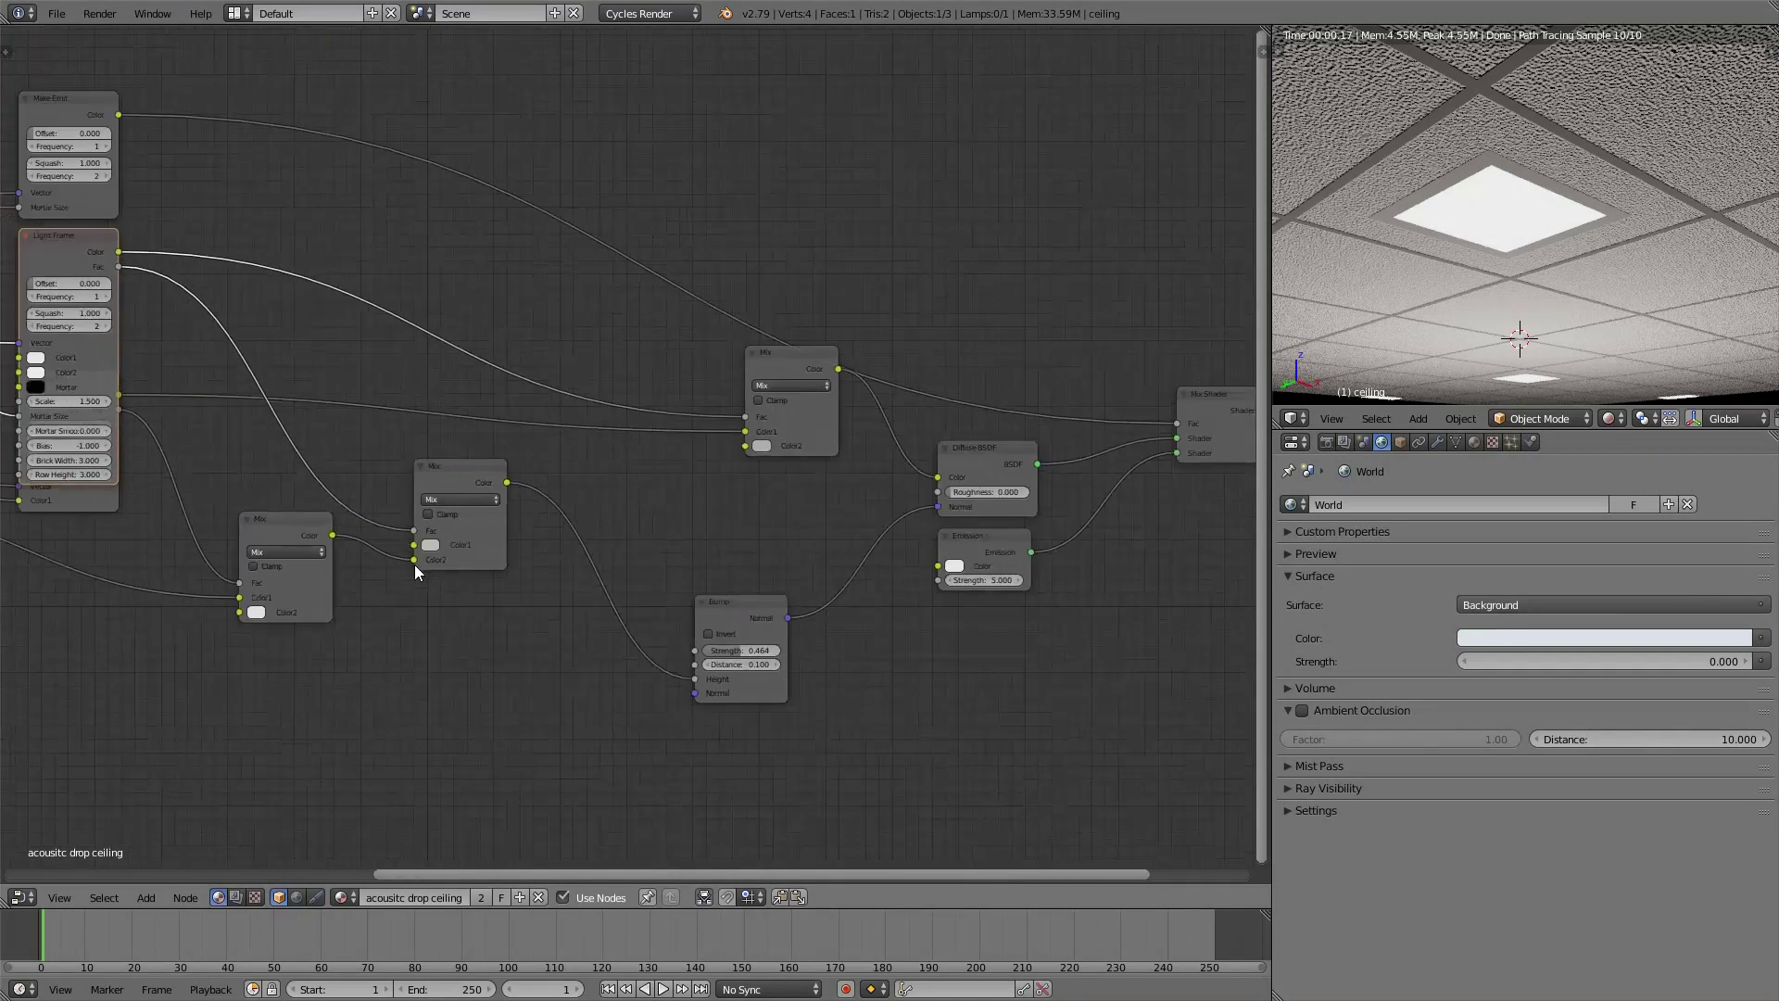
Insert another duplicated Mix node (Fac 0.500) before the Bump and tidy the Mix nodes
{"action": "key", "text": "shift+d"}
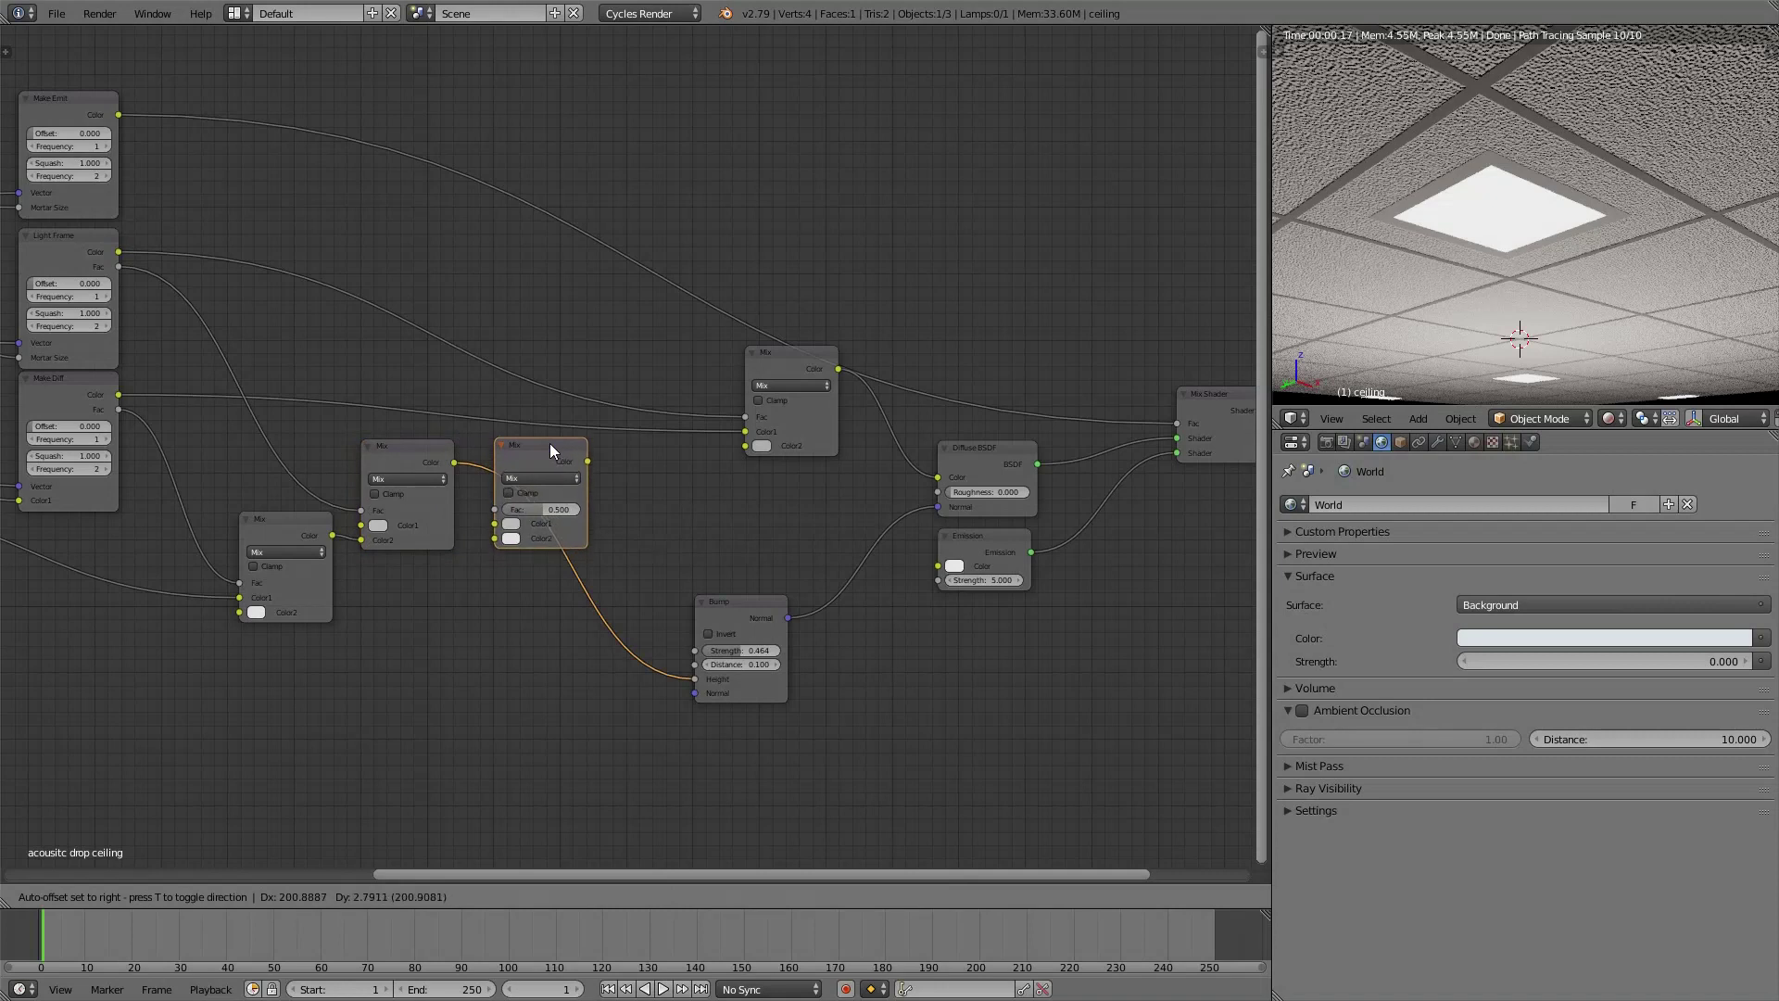
{"action": "left_click", "coordinate": [548, 443]}
{"action": "left_click", "coordinate": [407, 451]}
{"action": "left_click", "coordinate": [304, 521], "text": "shift"}
{"action": "key", "text": "g"}
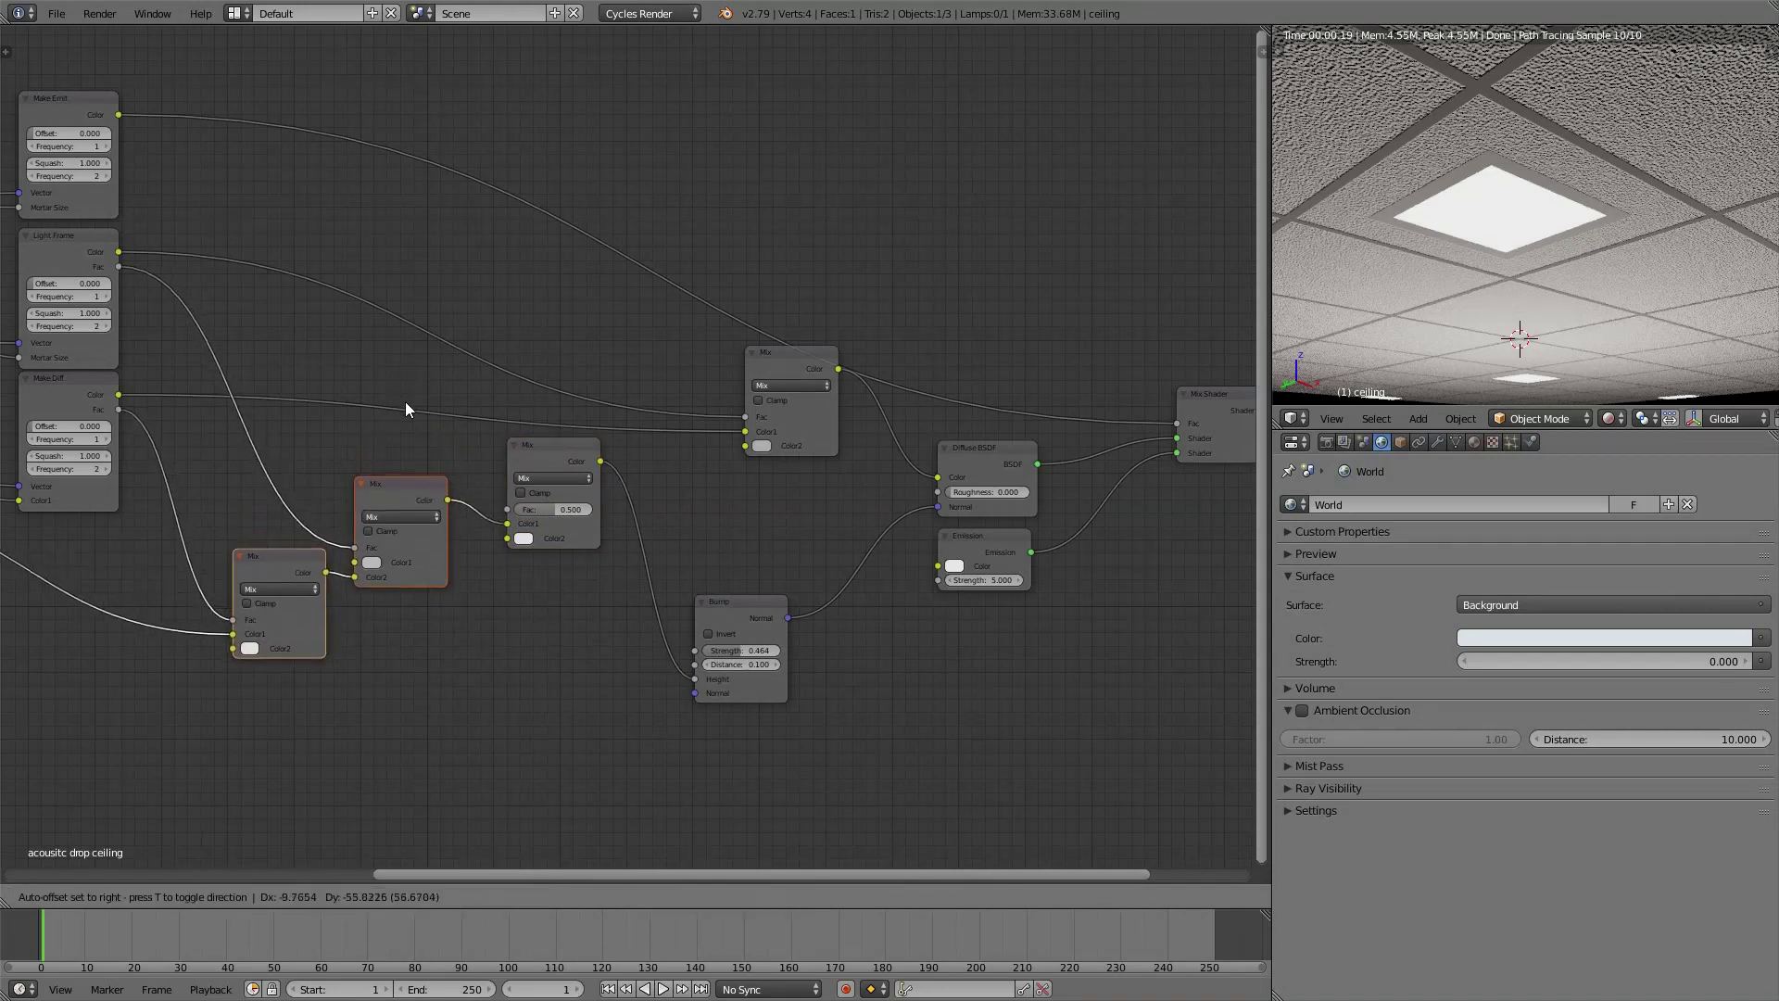
{"action": "left_click", "coordinate": [413, 425]}
{"action": "left_click_drag", "start_coordinate": [567, 443], "coordinate": [551, 437]}
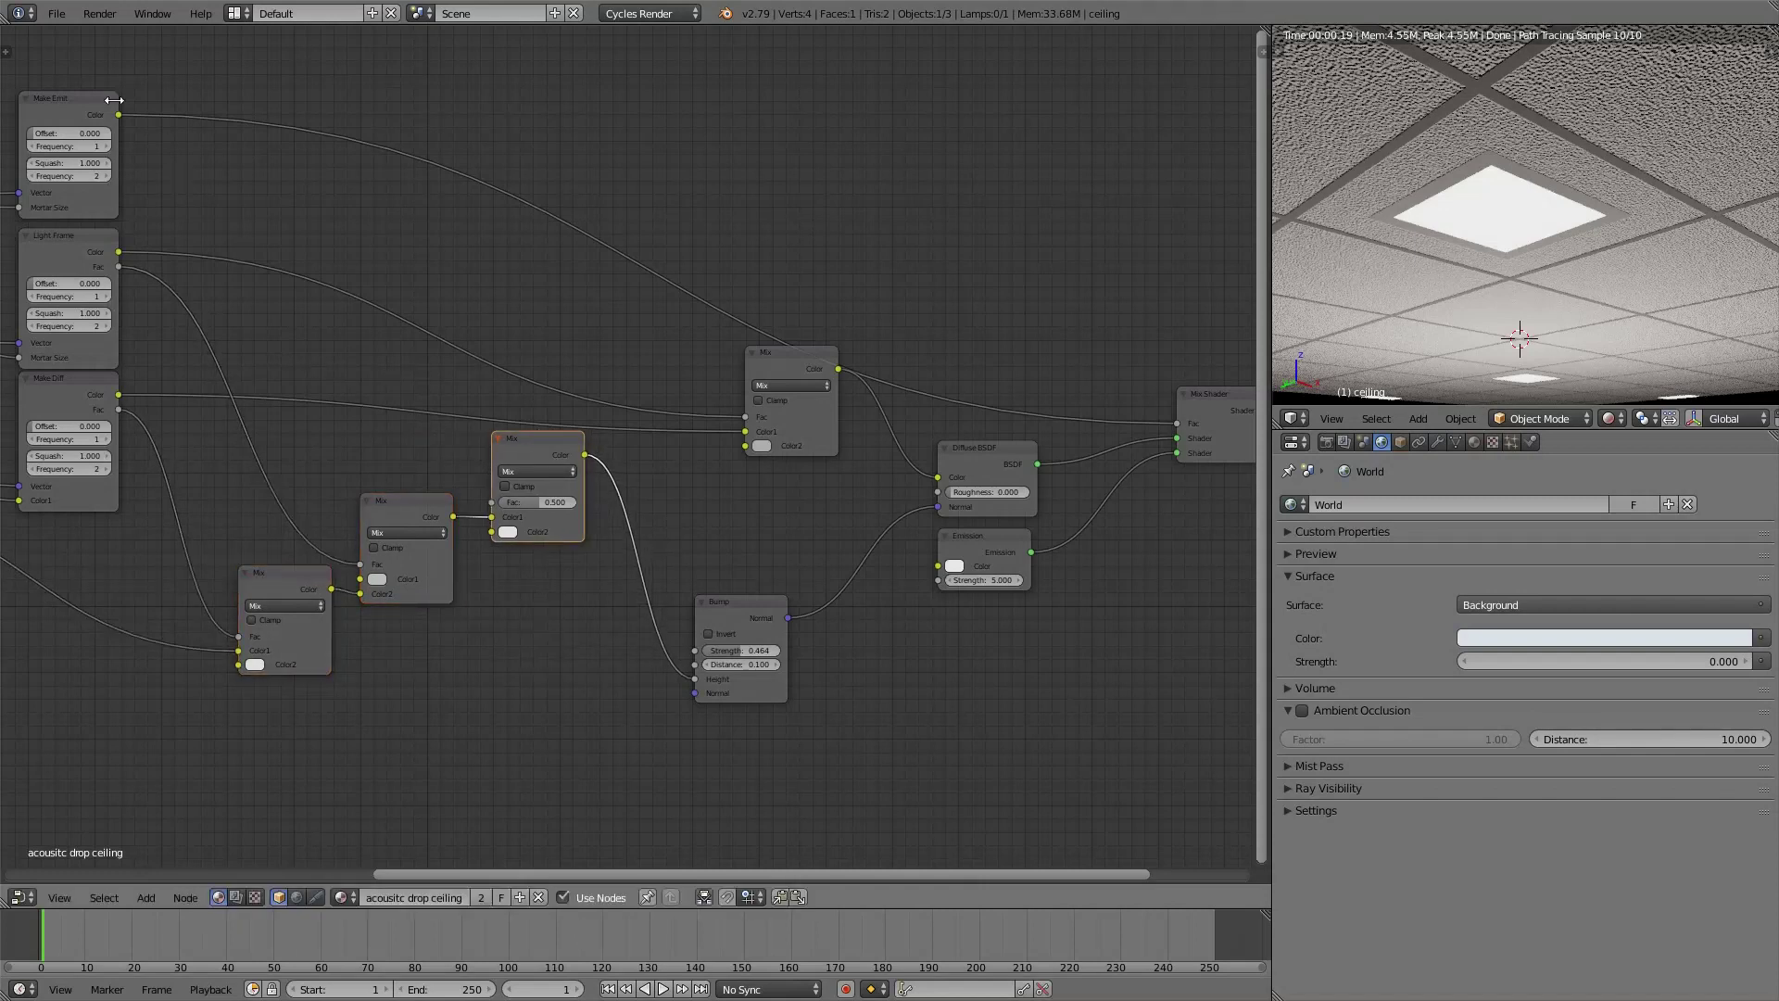
Select the Make Emit node and bring it into view
{"action": "left_click", "coordinate": [79, 100]}
{"action": "middle_click_drag", "start_coordinate": [80, 100], "coordinate": [445, 176]}
{"action": "scroll", "coordinate": [444, 176], "scroll_direction": "up", "scroll_amount": 2}
{"action": "scroll", "coordinate": [445, 176], "scroll_direction": "down", "scroll_amount": 2}
{"action": "scroll", "coordinate": [445, 176], "scroll_direction": "right", "scroll_amount": 3}
{"action": "scroll", "coordinate": [445, 176], "scroll_direction": "down", "scroll_amount": 2}
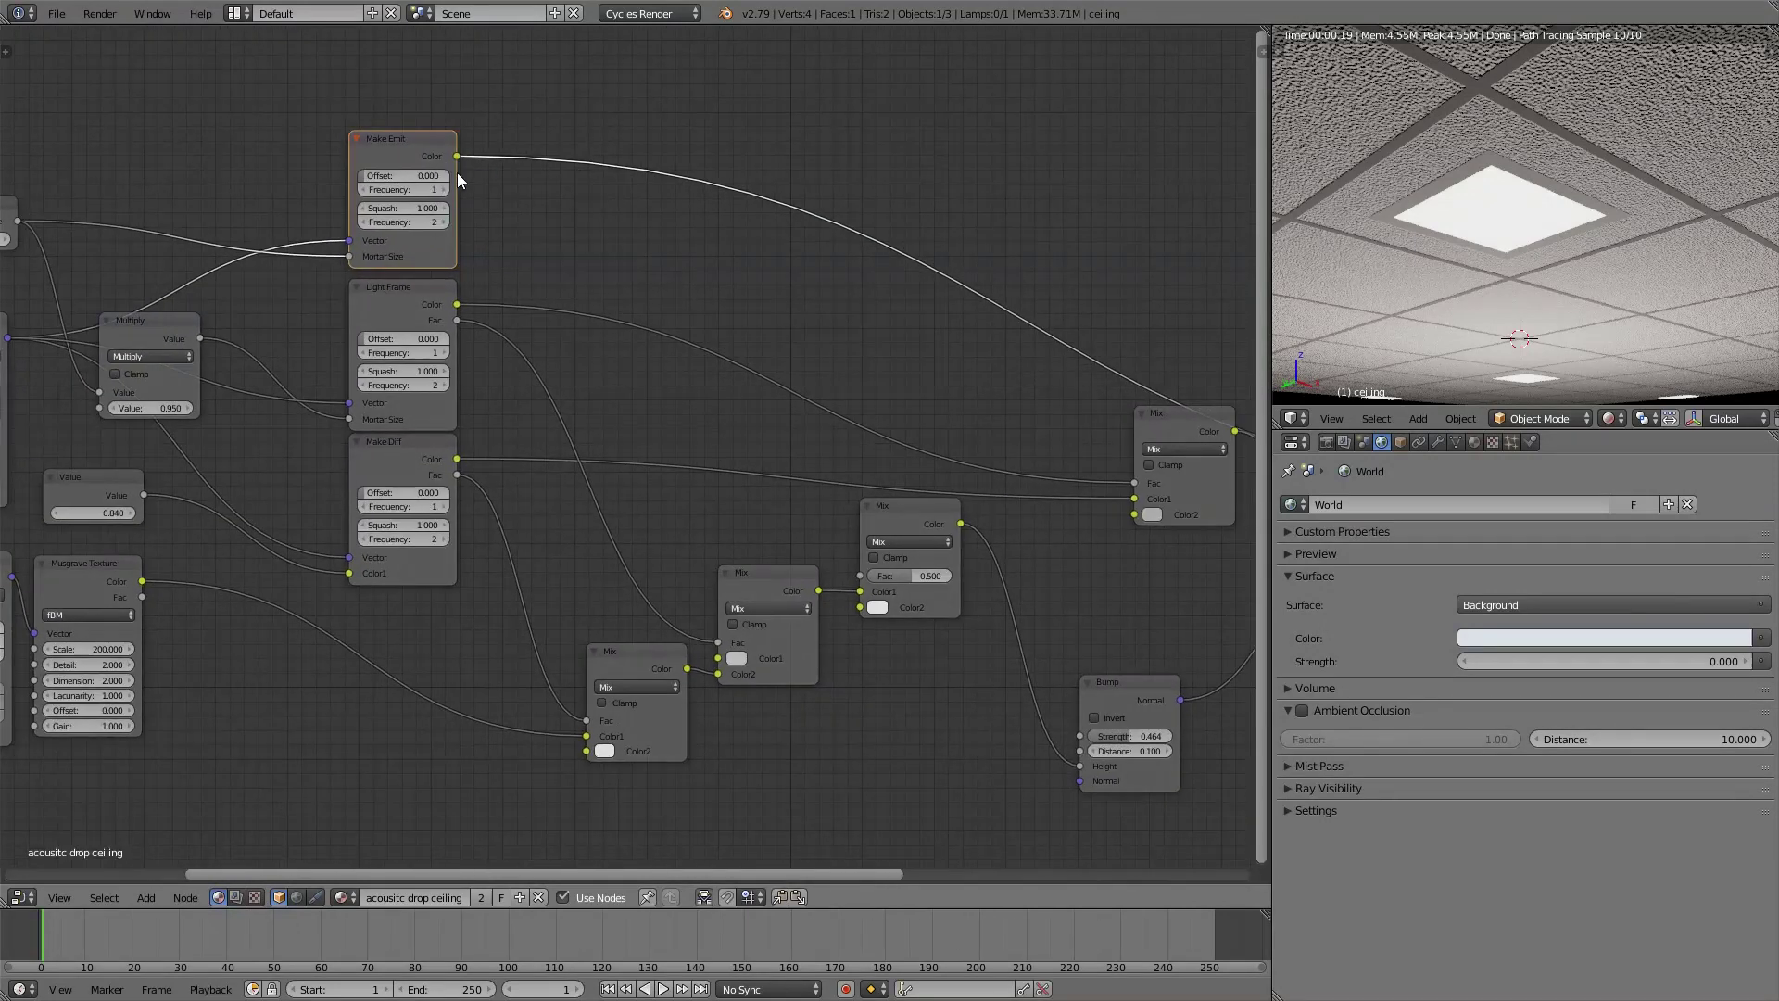
Connect Make Emit's Fac to the last Mix node and move its input link to Color2
{"action": "key", "text": "ctrl+h"}
{"action": "left_click_drag", "start_coordinate": [458, 172], "coordinate": [858, 573]}
{"action": "scroll", "coordinate": [858, 572], "scroll_direction": "up", "scroll_amount": 2}
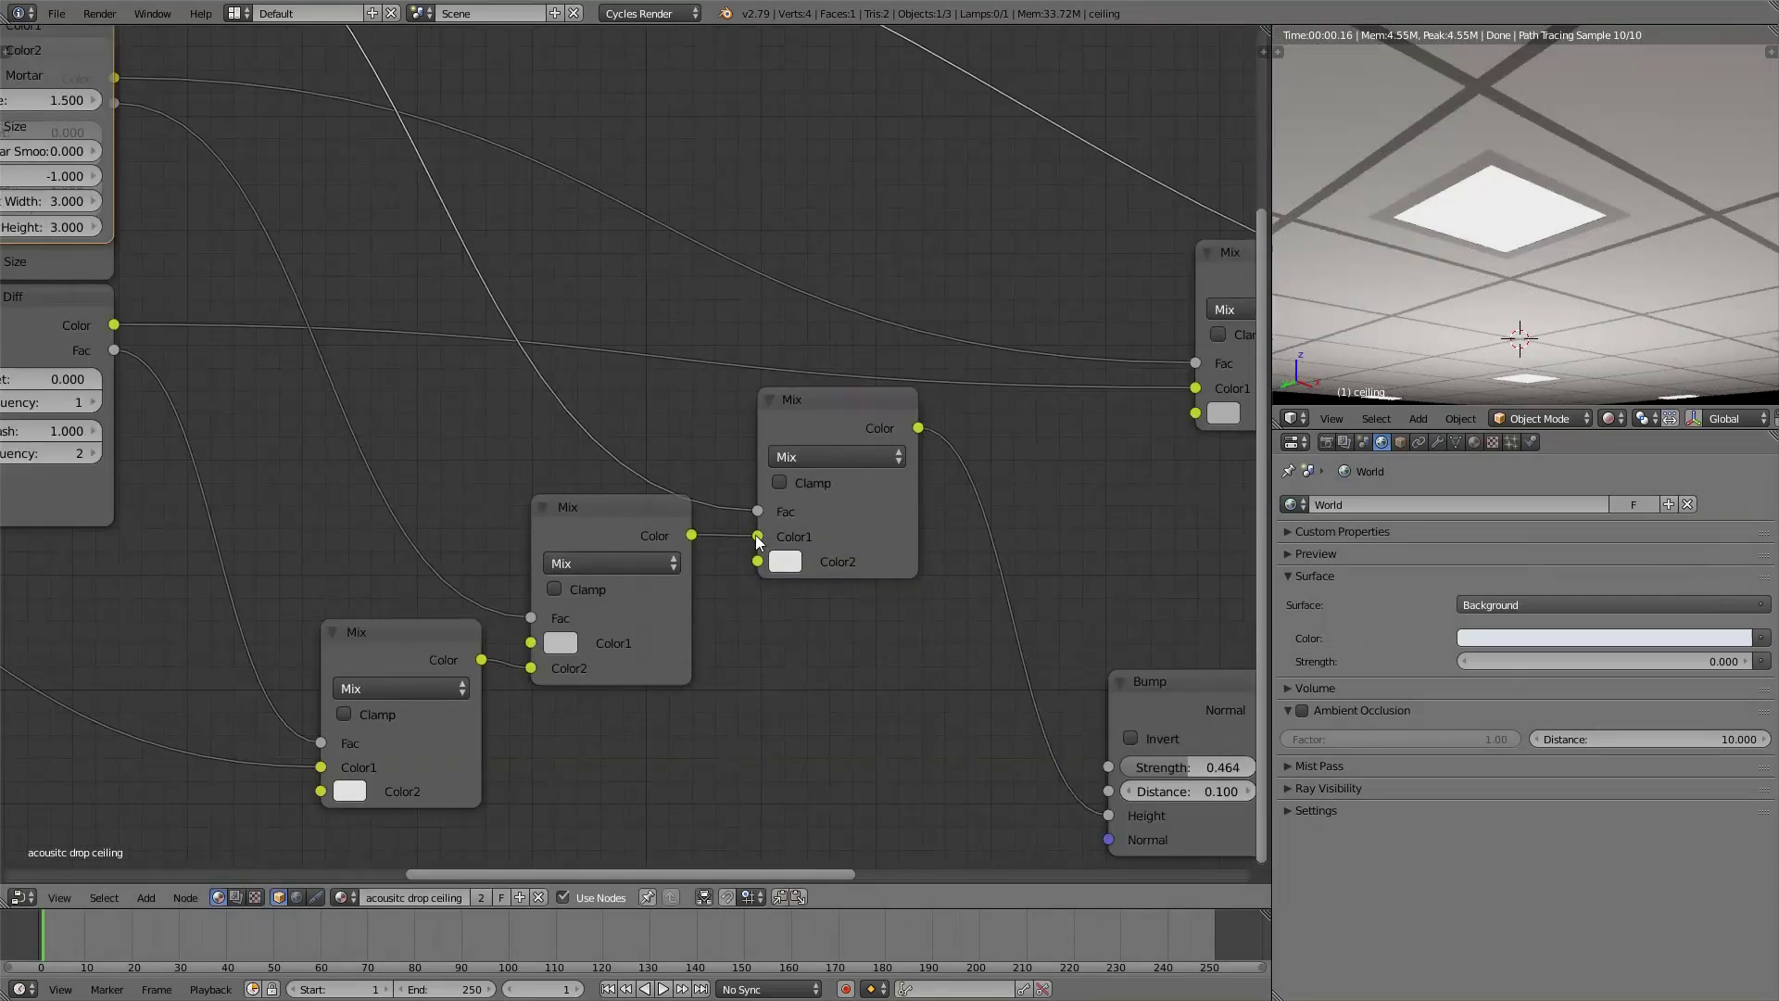
{"action": "left_click", "coordinate": [758, 541]}
{"action": "left_click_drag", "start_coordinate": [758, 537], "coordinate": [758, 562]}
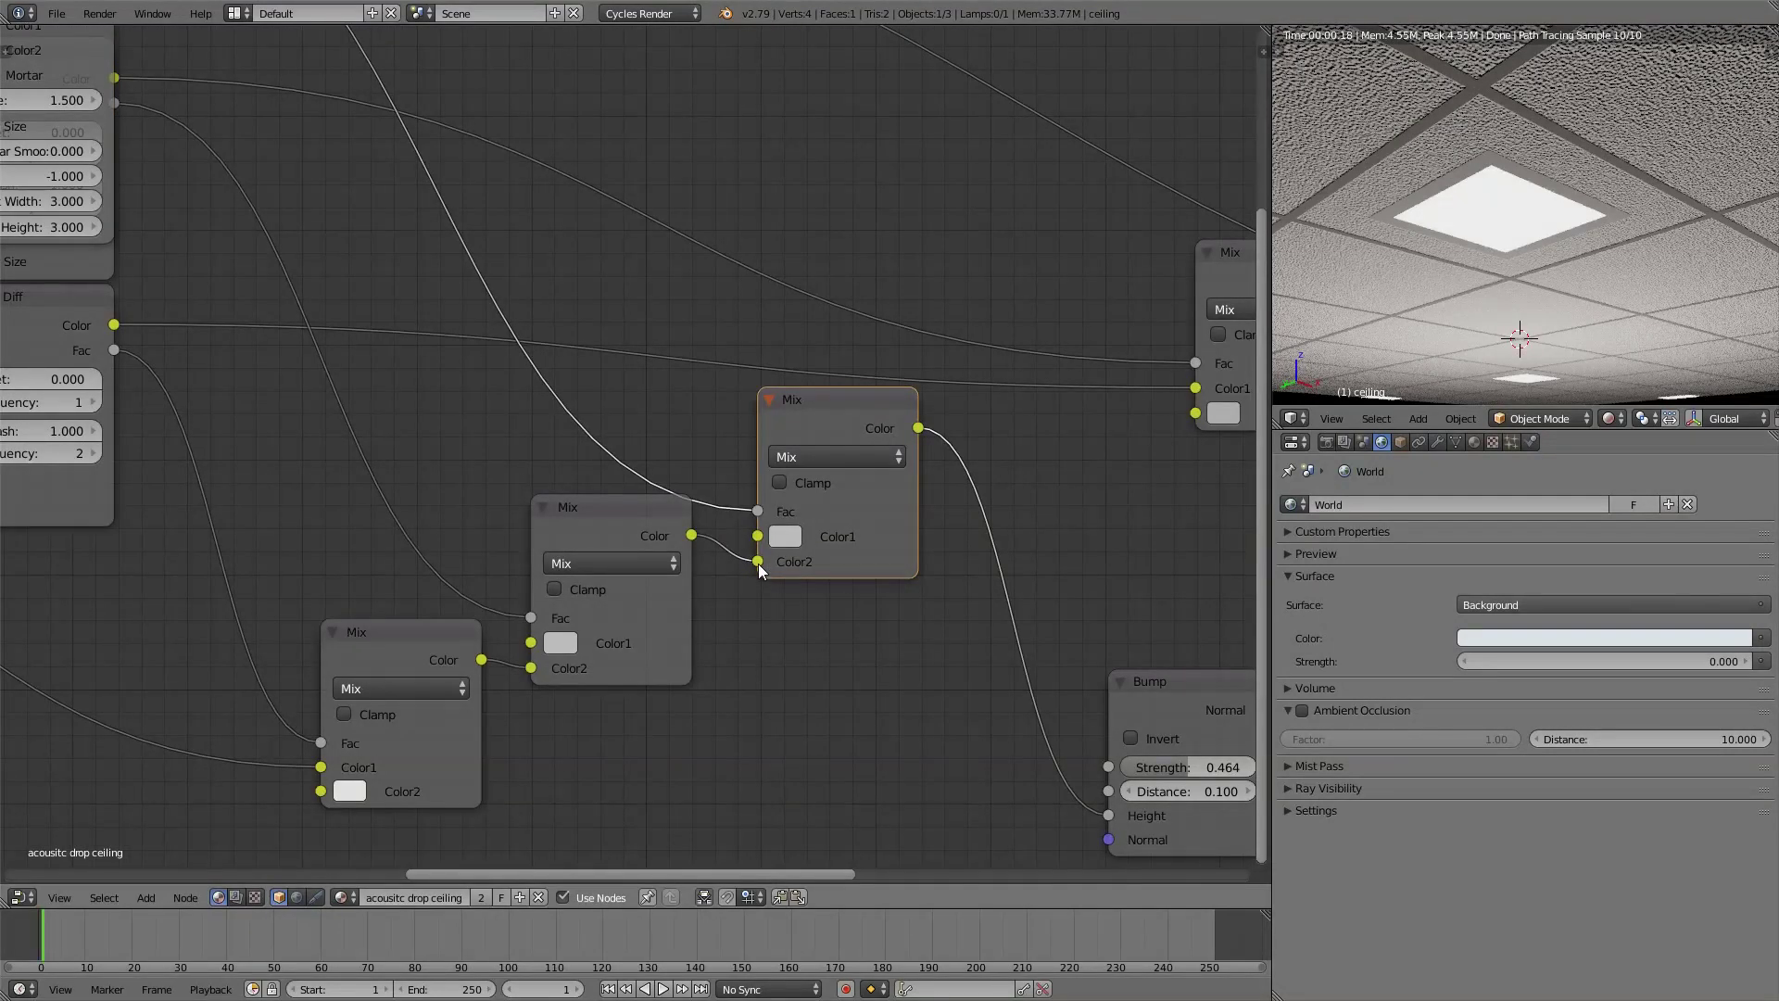
Set the Emission strength to 0 and preview the bump Mix output in the render
{"action": "middle_click_drag", "start_coordinate": [758, 567], "coordinate": [408, 534]}
{"action": "scroll", "coordinate": [288, 524], "scroll_direction": "down", "scroll_amount": 2}
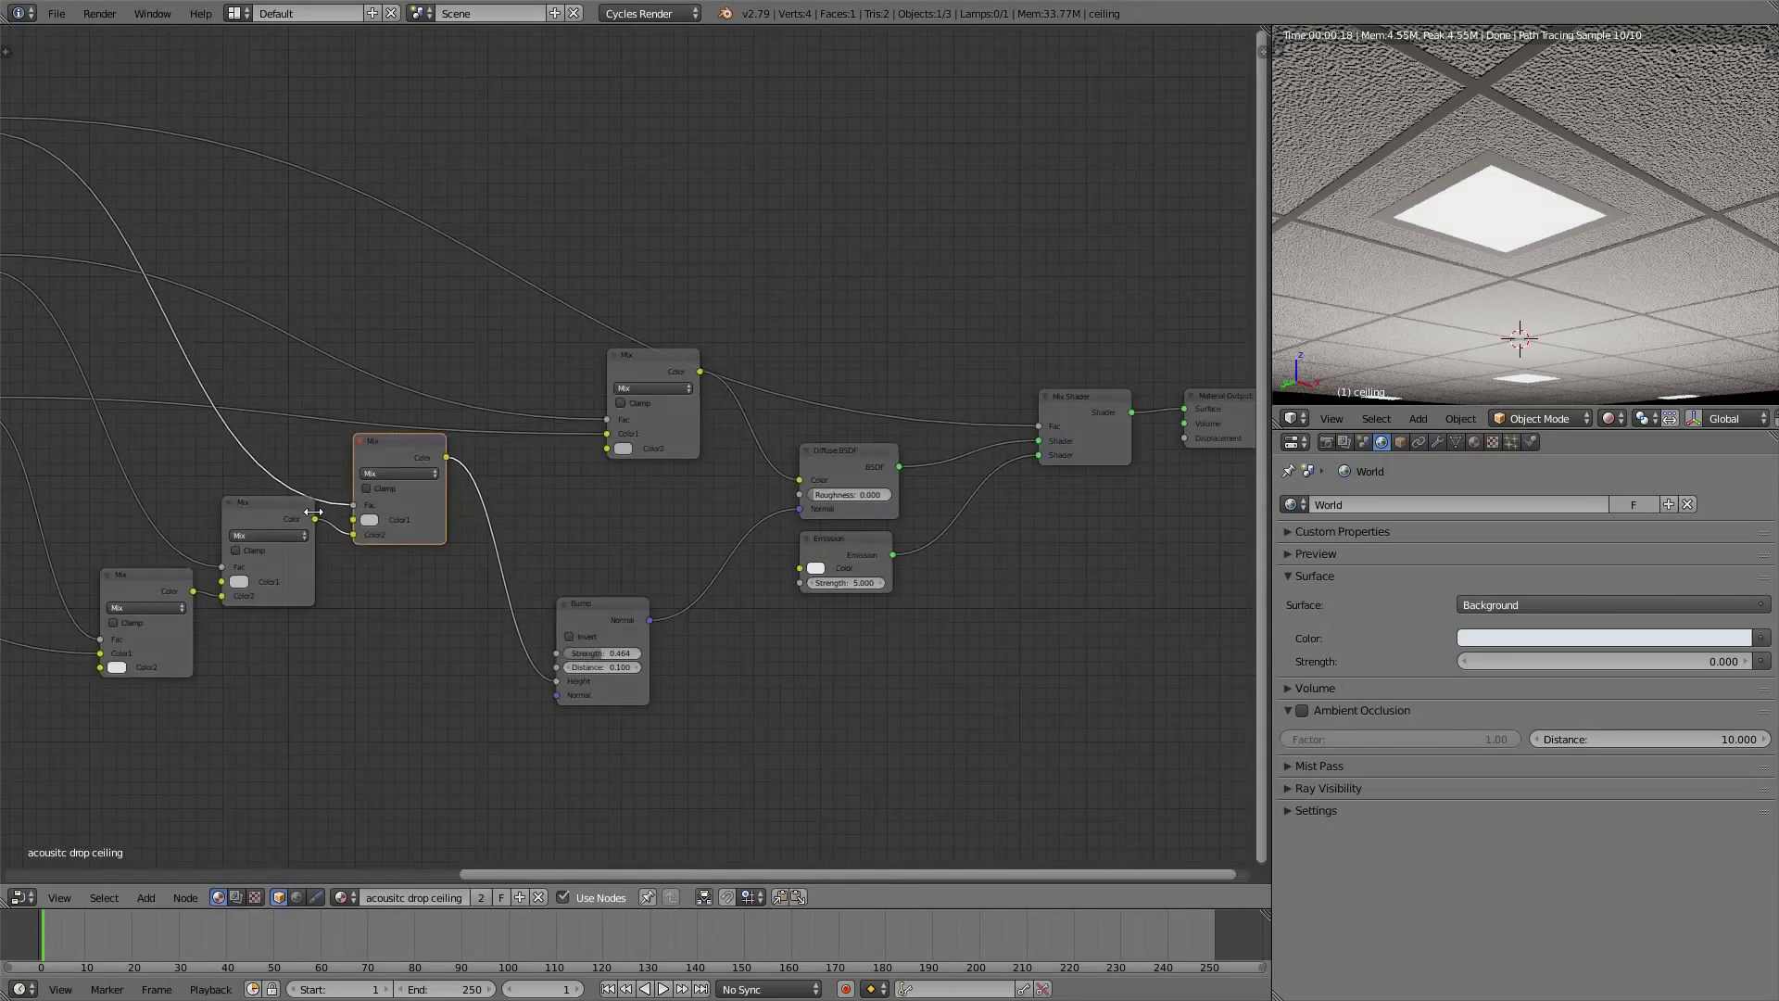
{"action": "scroll", "coordinate": [862, 581], "scroll_direction": "up", "scroll_amount": 2}
{"action": "left_click_drag", "start_coordinate": [862, 581], "coordinate": [760, 582]}
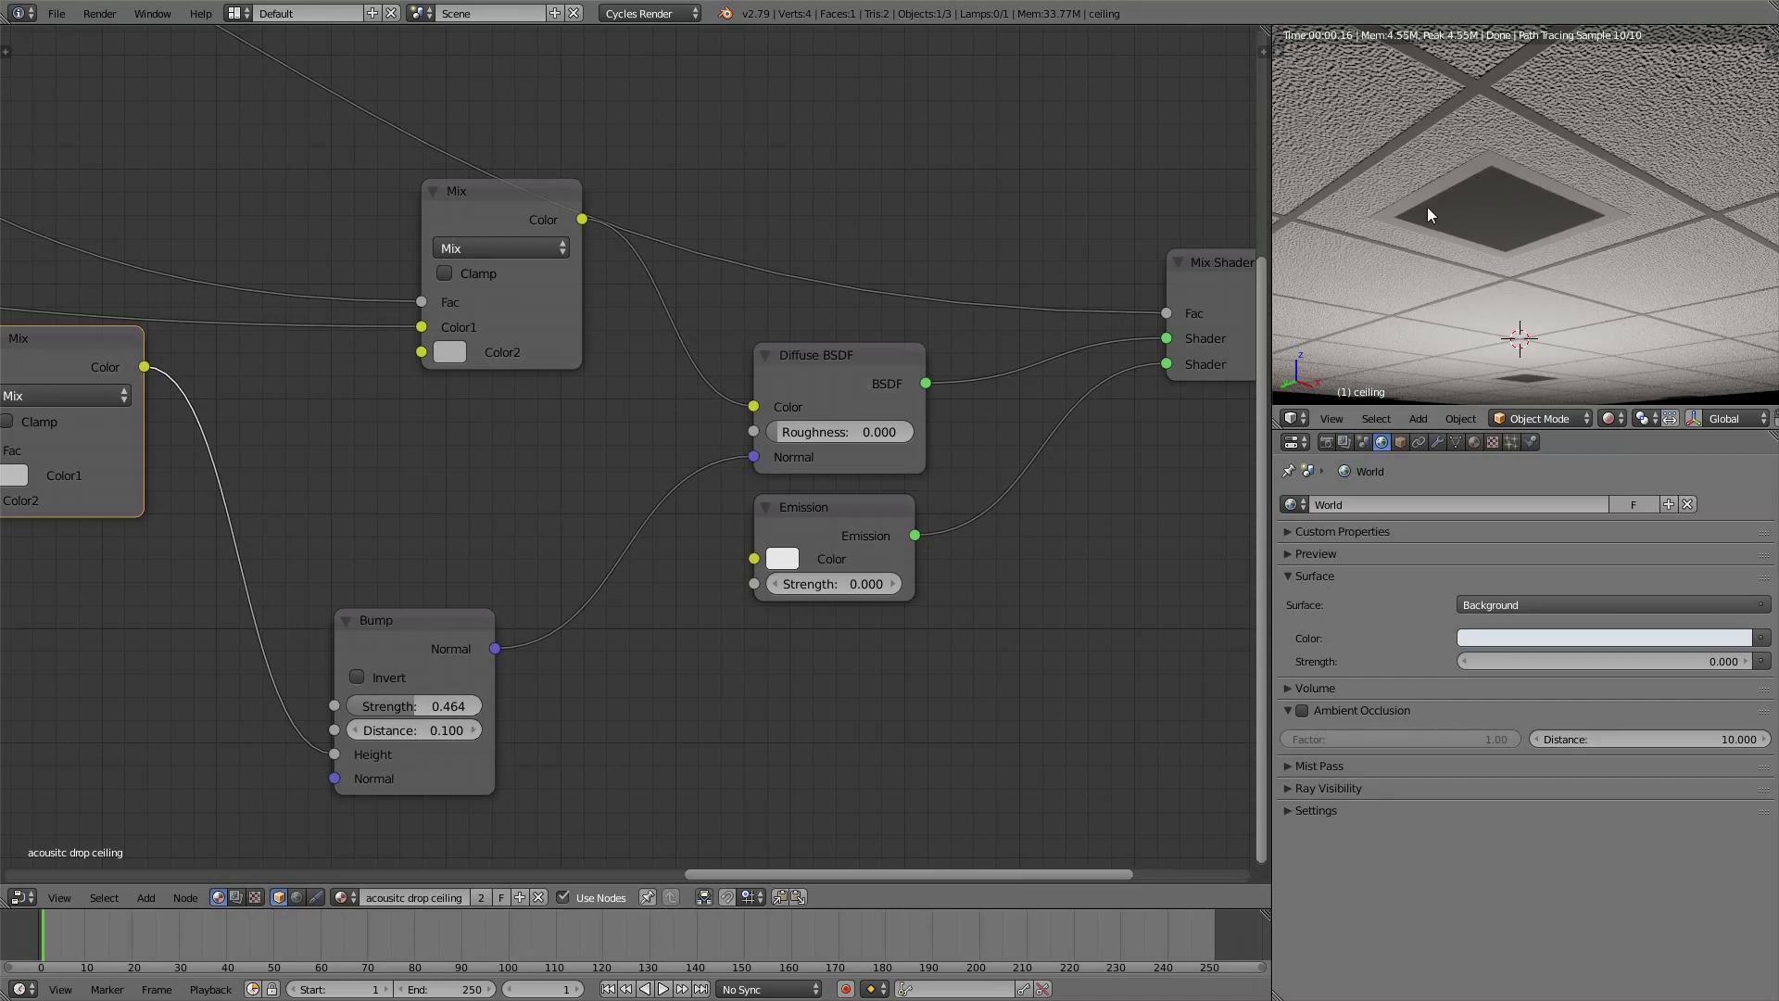
{"action": "left_click", "coordinate": [80, 342], "text": "ctrl+shift"}
{"action": "middle_click_drag", "start_coordinate": [80, 341], "coordinate": [738, 336]}
{"action": "scroll", "coordinate": [599, 458], "scroll_direction": "up", "scroll_amount": 2}
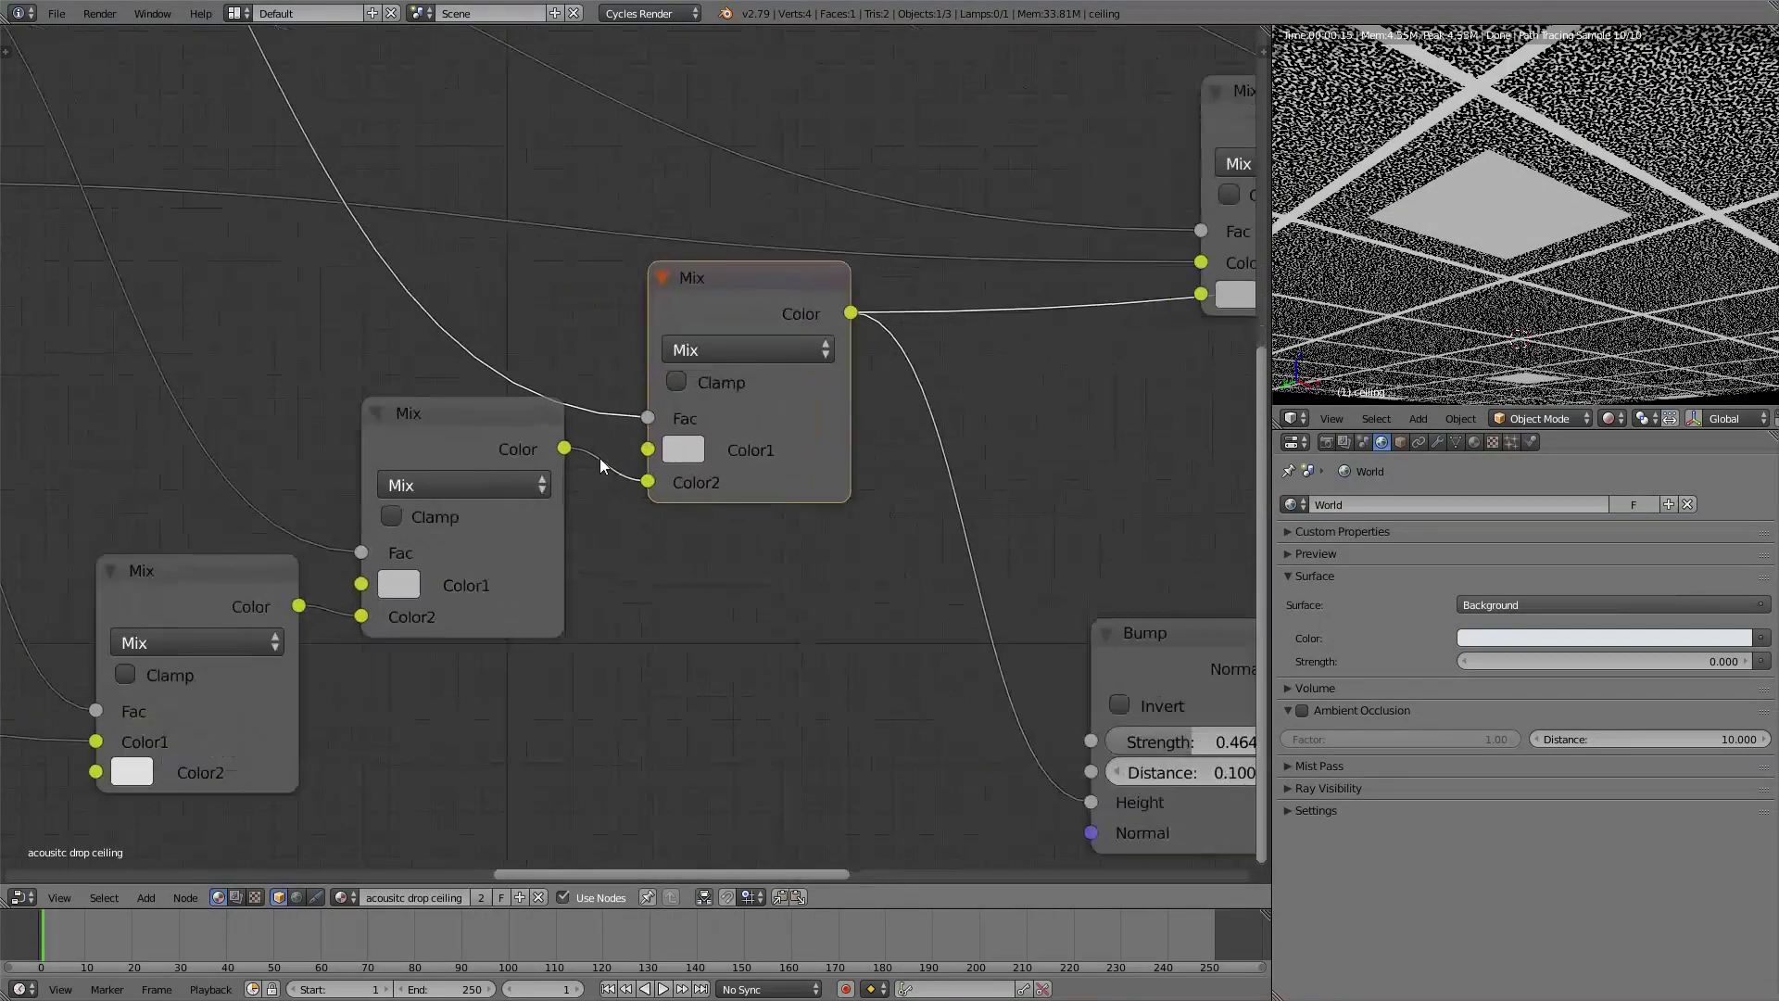
Darken the bump Mix node's Color1 to a dark grey of about 0.104
{"action": "left_click", "coordinate": [682, 449]}
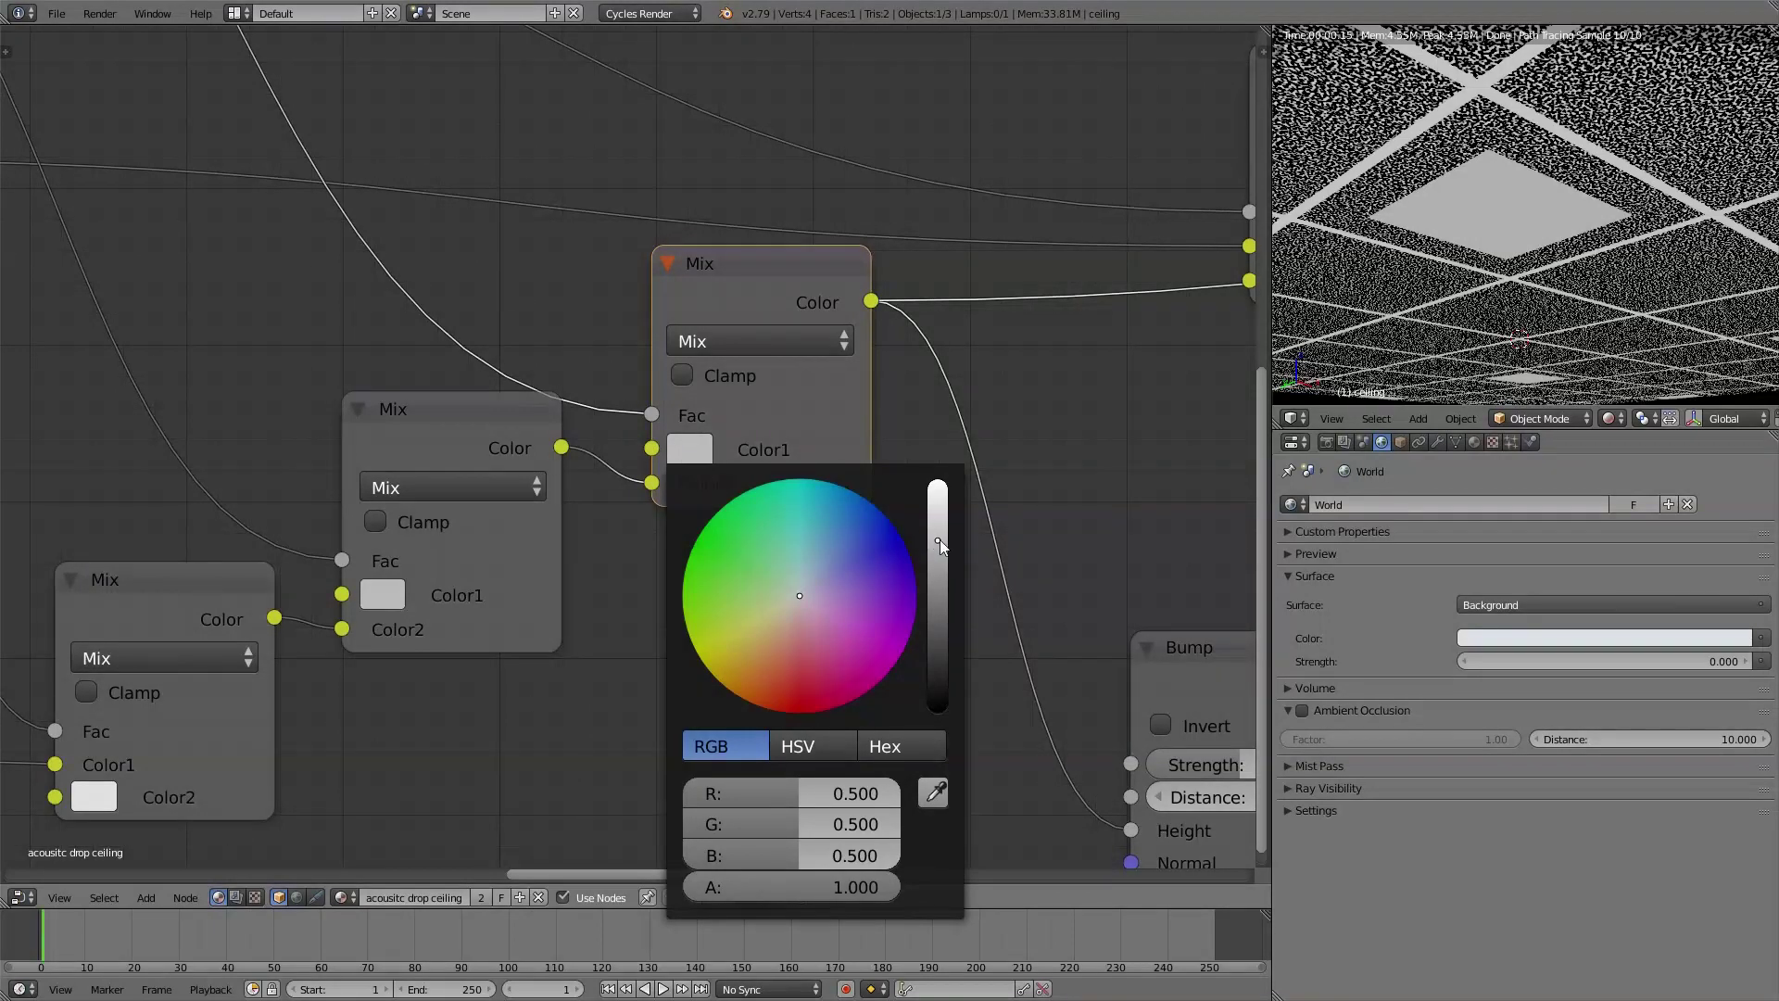
{"action": "left_click_drag", "start_coordinate": [938, 543], "coordinate": [939, 621]}
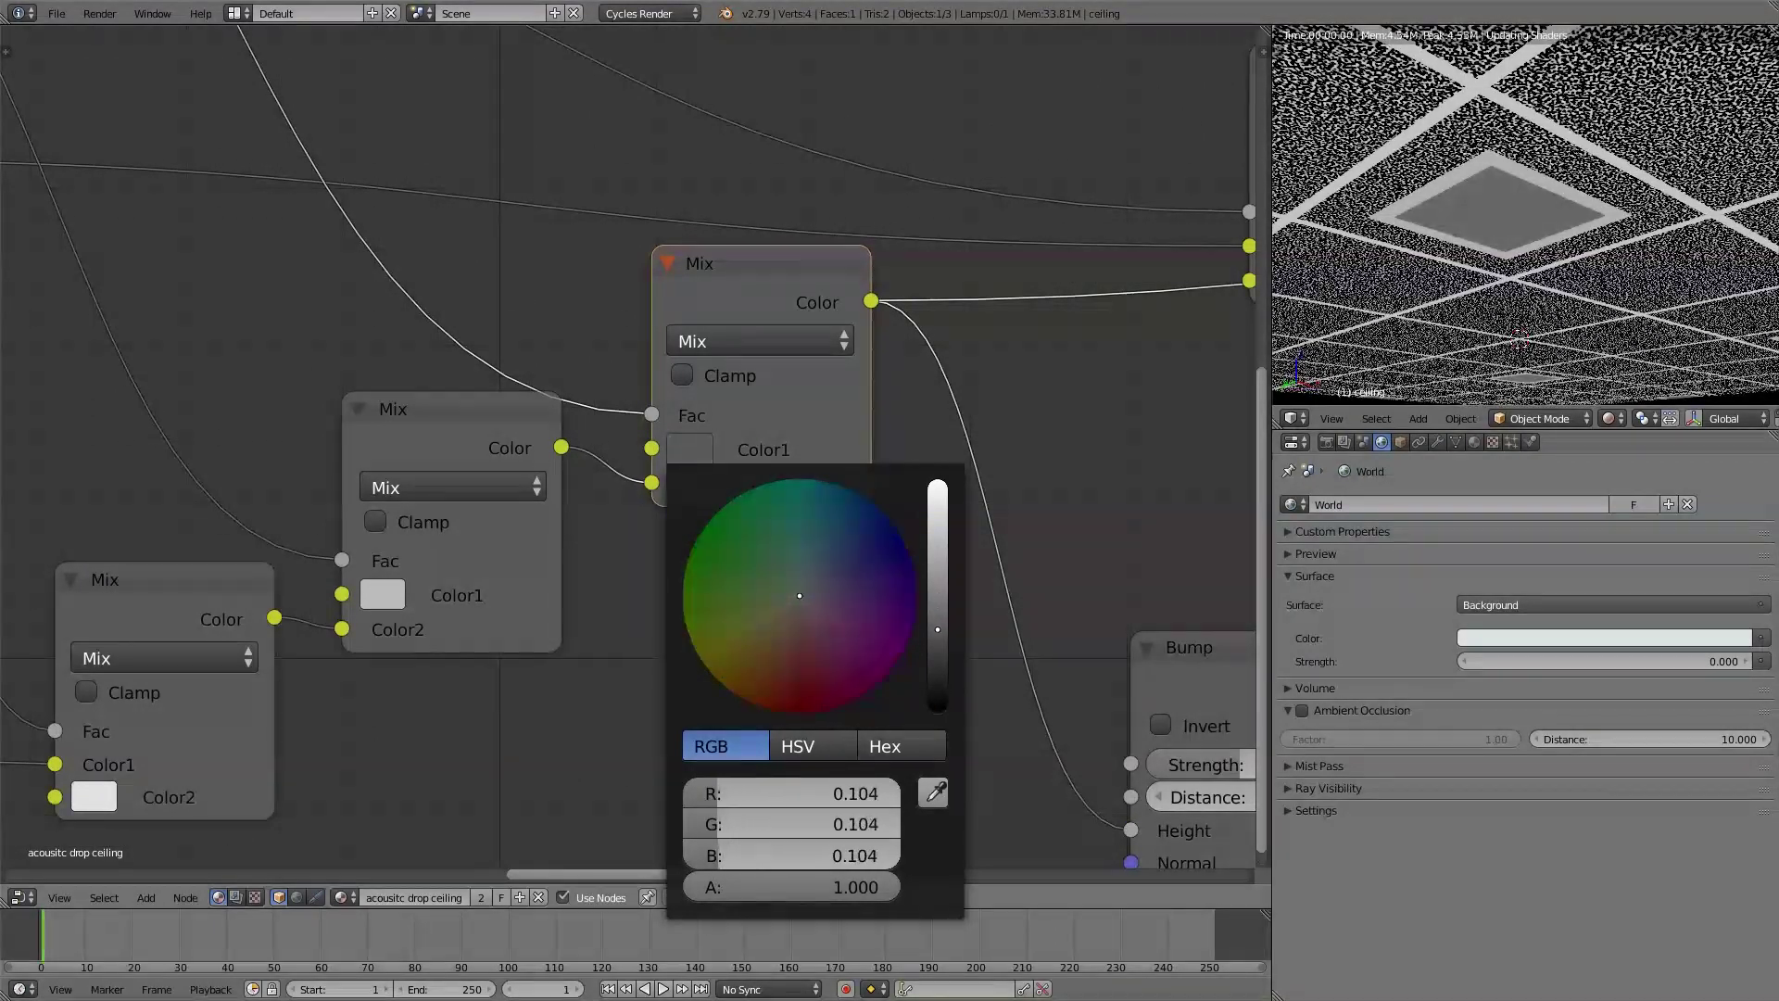
{"action": "scroll", "coordinate": [800, 596], "scroll_direction": "down", "scroll_amount": 2}
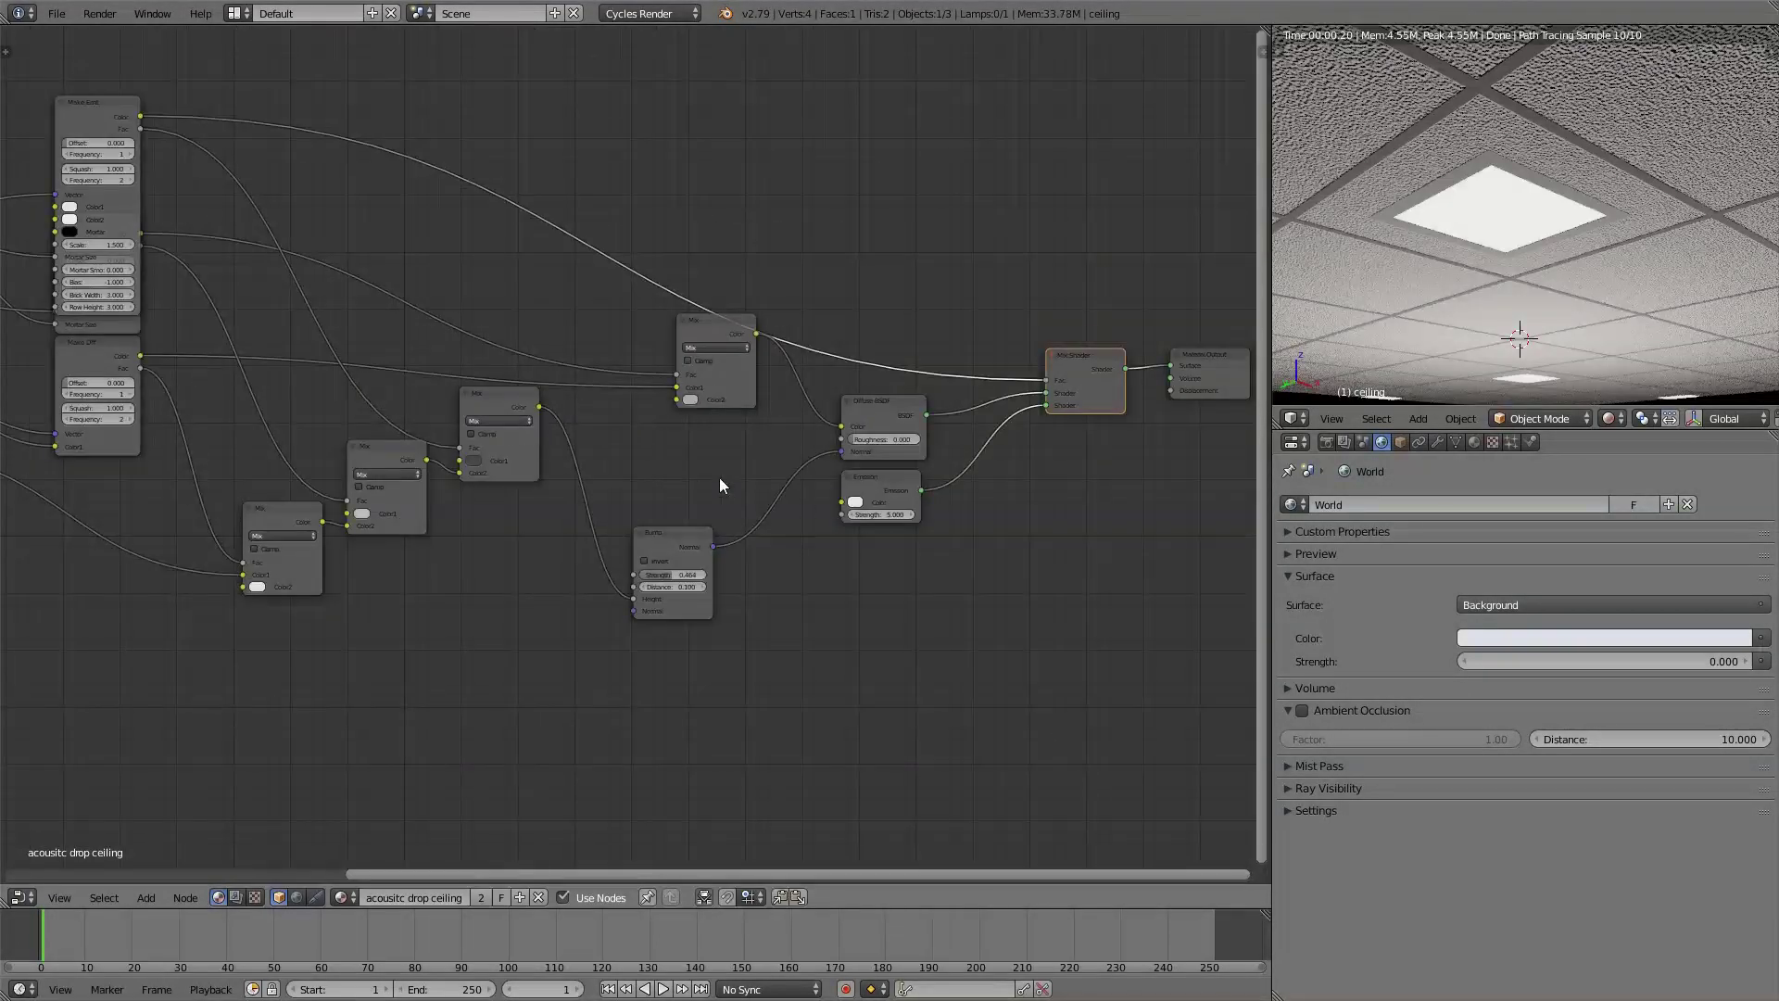
{"action": "scroll", "coordinate": [378, 424], "scroll_direction": "up", "scroll_amount": 2}
{"action": "middle_click_drag", "start_coordinate": [382, 421], "coordinate": [1003, 646]}
Set the Make Emit group's Mortar Smooth to 0.010
{"action": "left_click", "coordinate": [596, 216]}
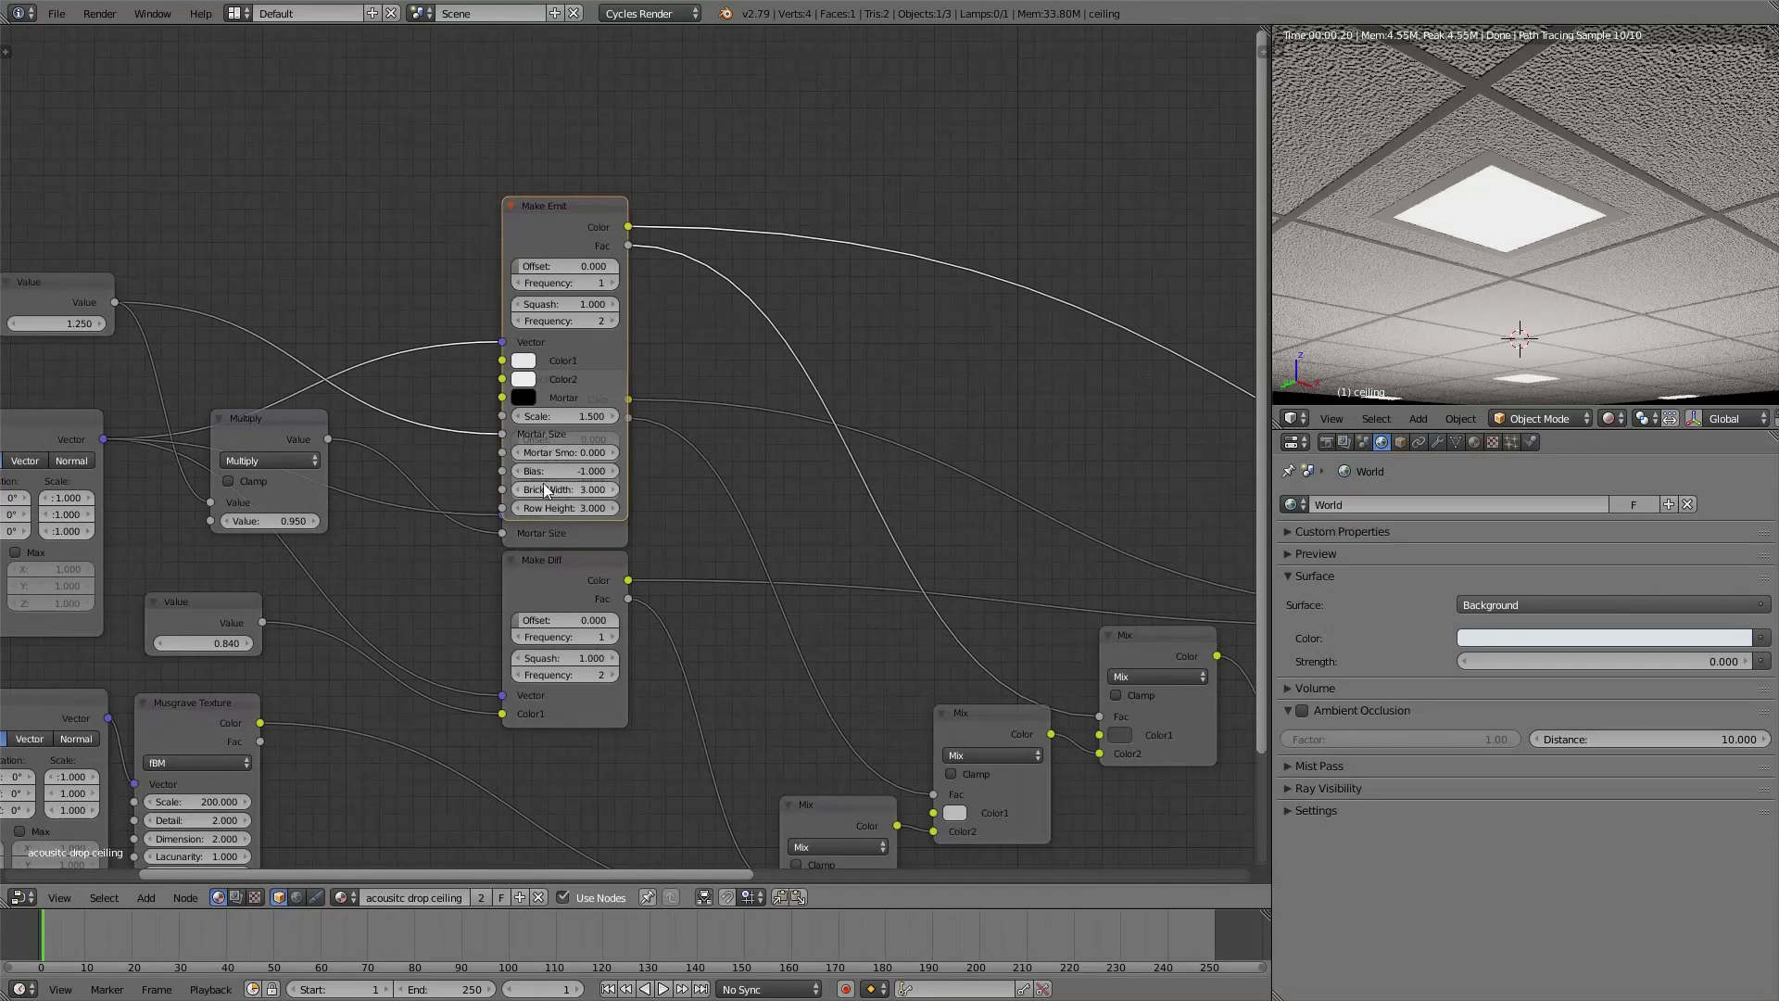
{"action": "scroll", "coordinate": [544, 493], "scroll_direction": "up", "scroll_amount": 3}
{"action": "left_click", "coordinate": [579, 415]}
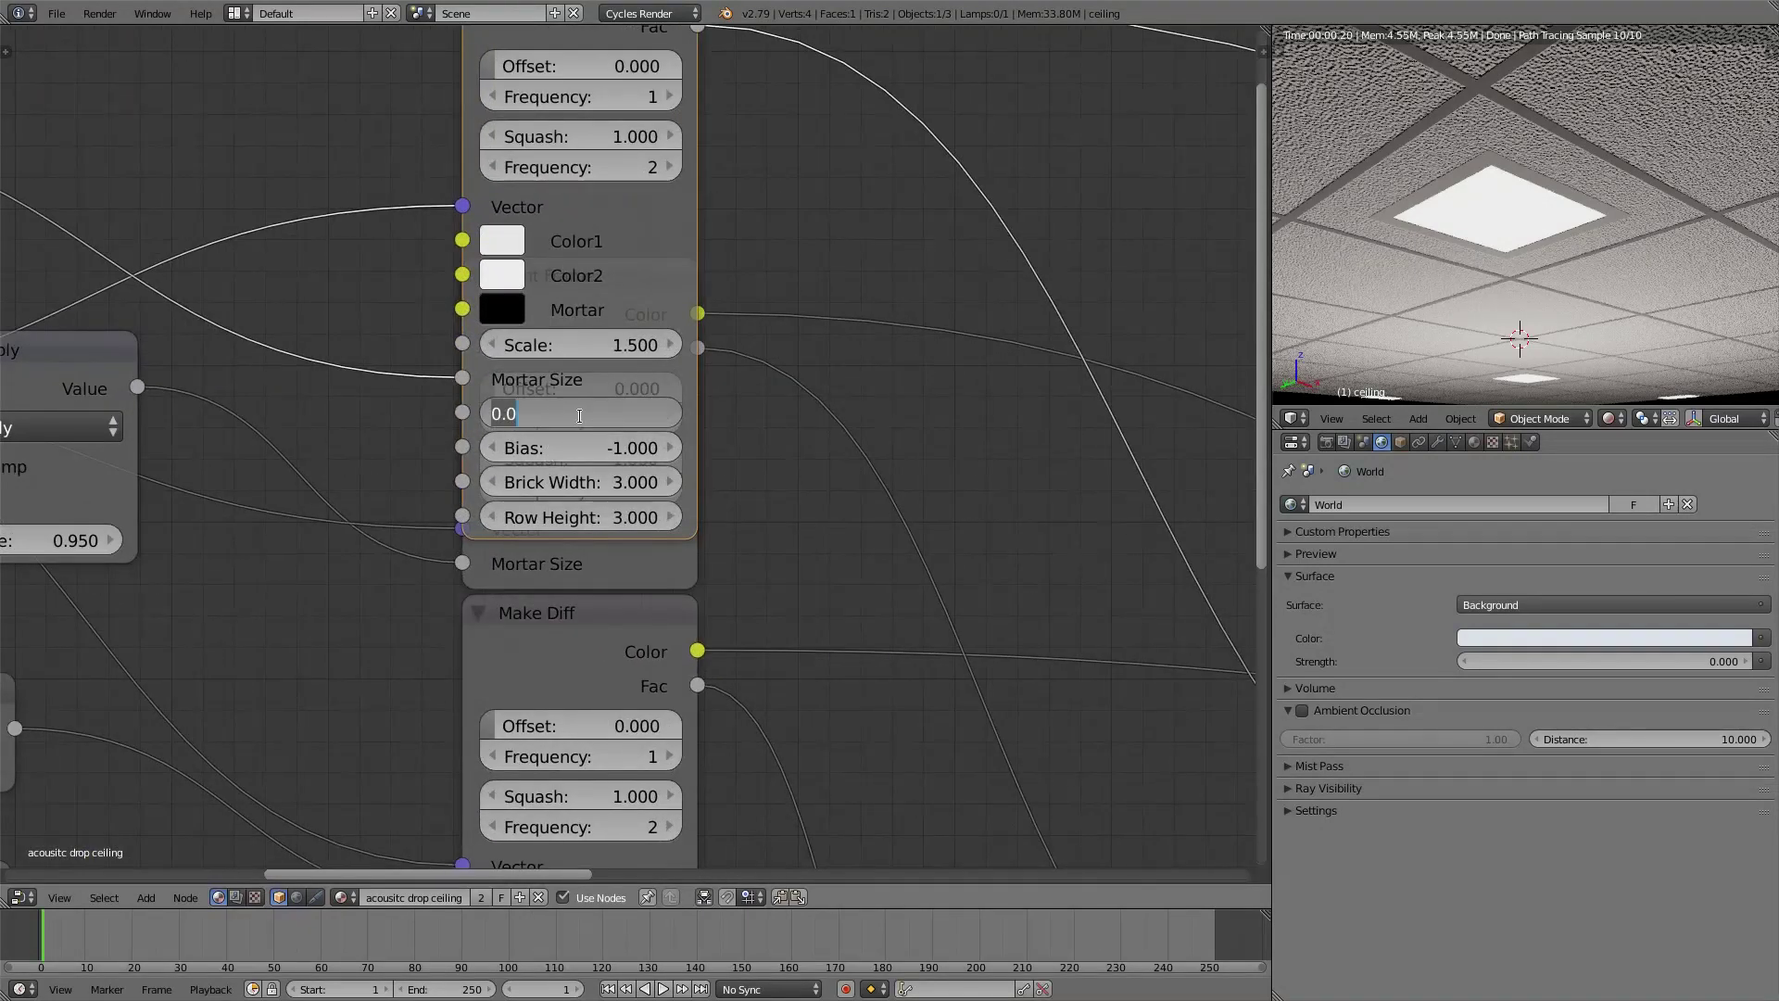
{"action": "type", "text": ".0"}
{"action": "key", "text": "Return"}
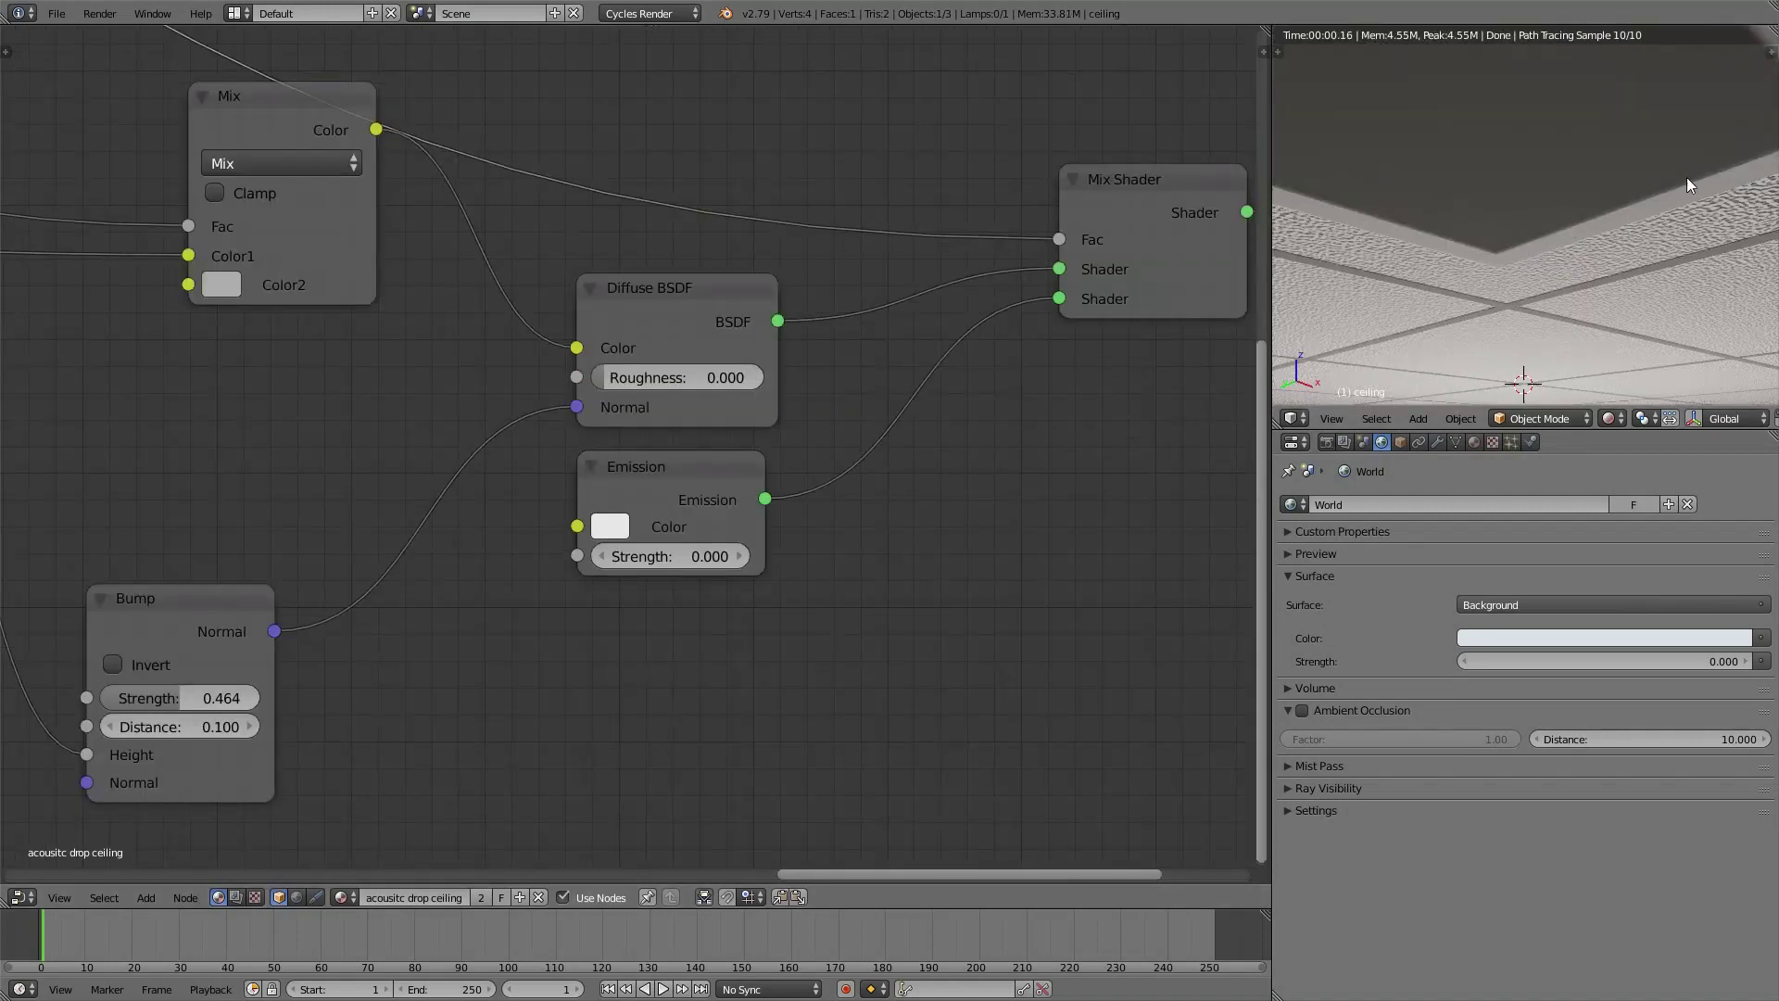
Set the Emission Strength back to 5 so the light panel glows
{"action": "scroll", "coordinate": [1501, 248], "scroll_direction": "down", "scroll_amount": 3}
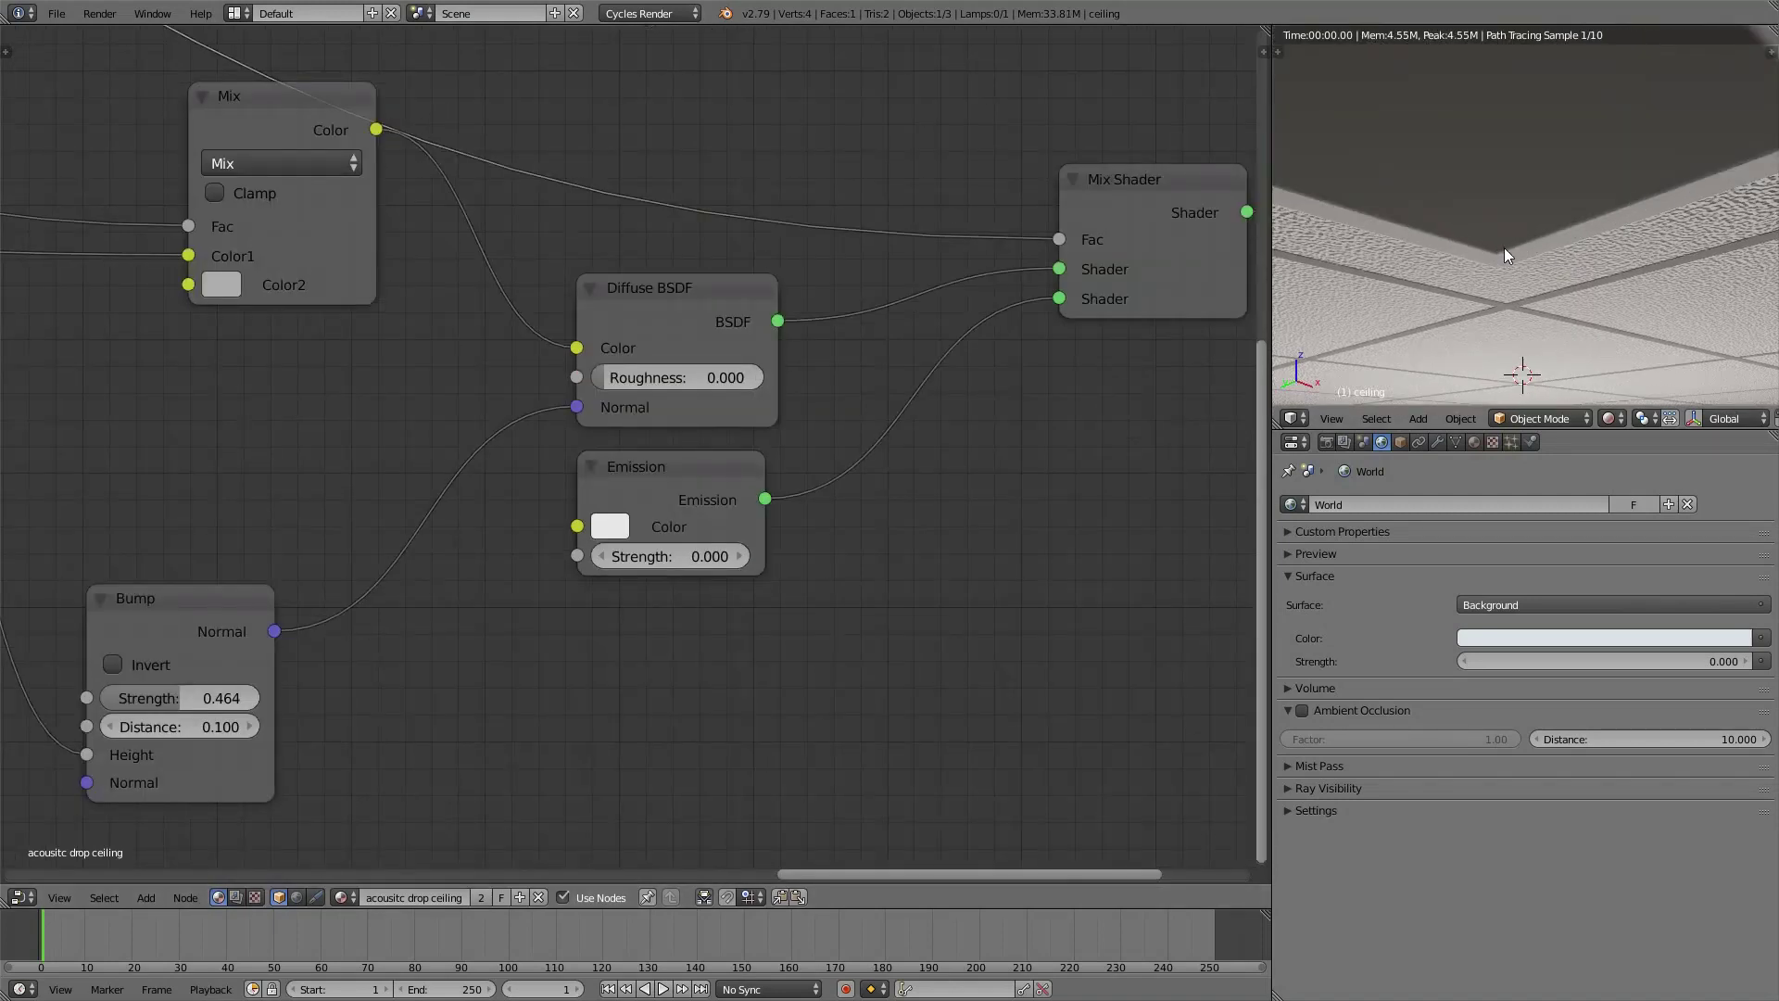
{"action": "left_click", "coordinate": [671, 556]}
{"action": "type", "text": "5"}
{"action": "key", "text": "Return"}
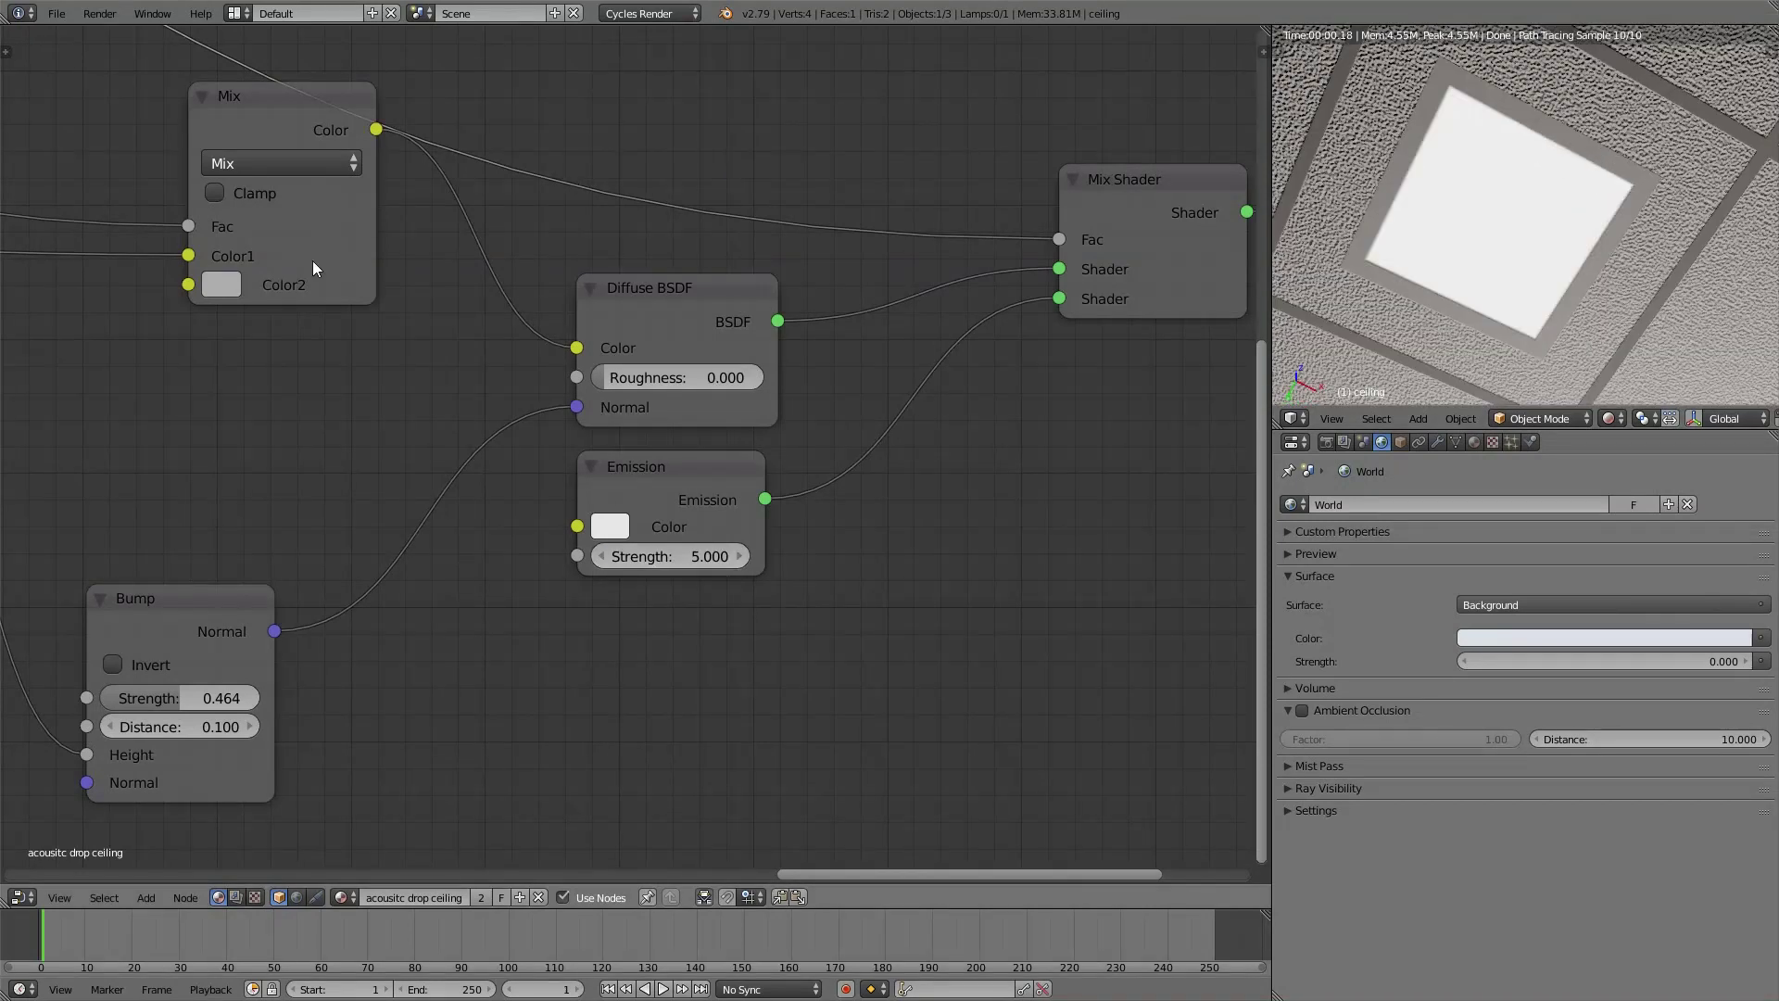
{"action": "middle_click_drag", "start_coordinate": [575, 313], "coordinate": [931, 535]}
{"action": "scroll", "coordinate": [931, 536], "scroll_direction": "down", "scroll_amount": 8}
{"action": "scroll", "coordinate": [384, 442], "scroll_direction": "up", "scroll_amount": 3}
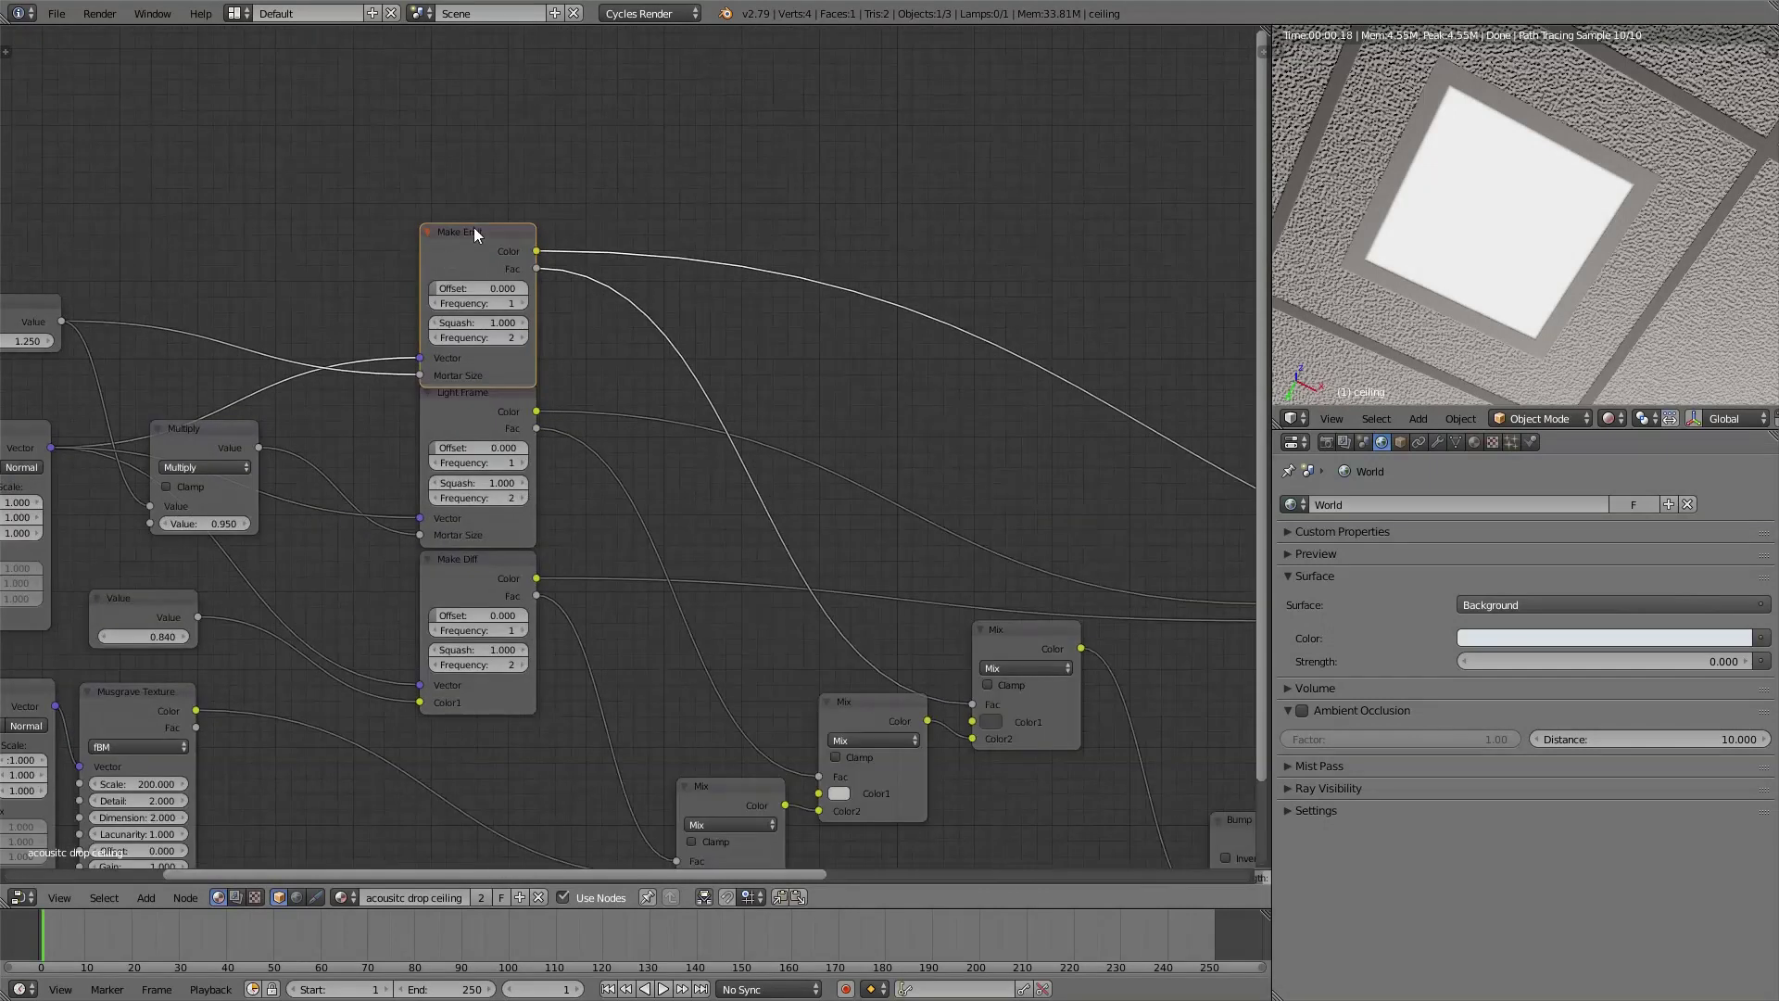
Unhide the Make Emit node's inputs and select the Emission node
{"action": "key", "text": "ctrl+h"}
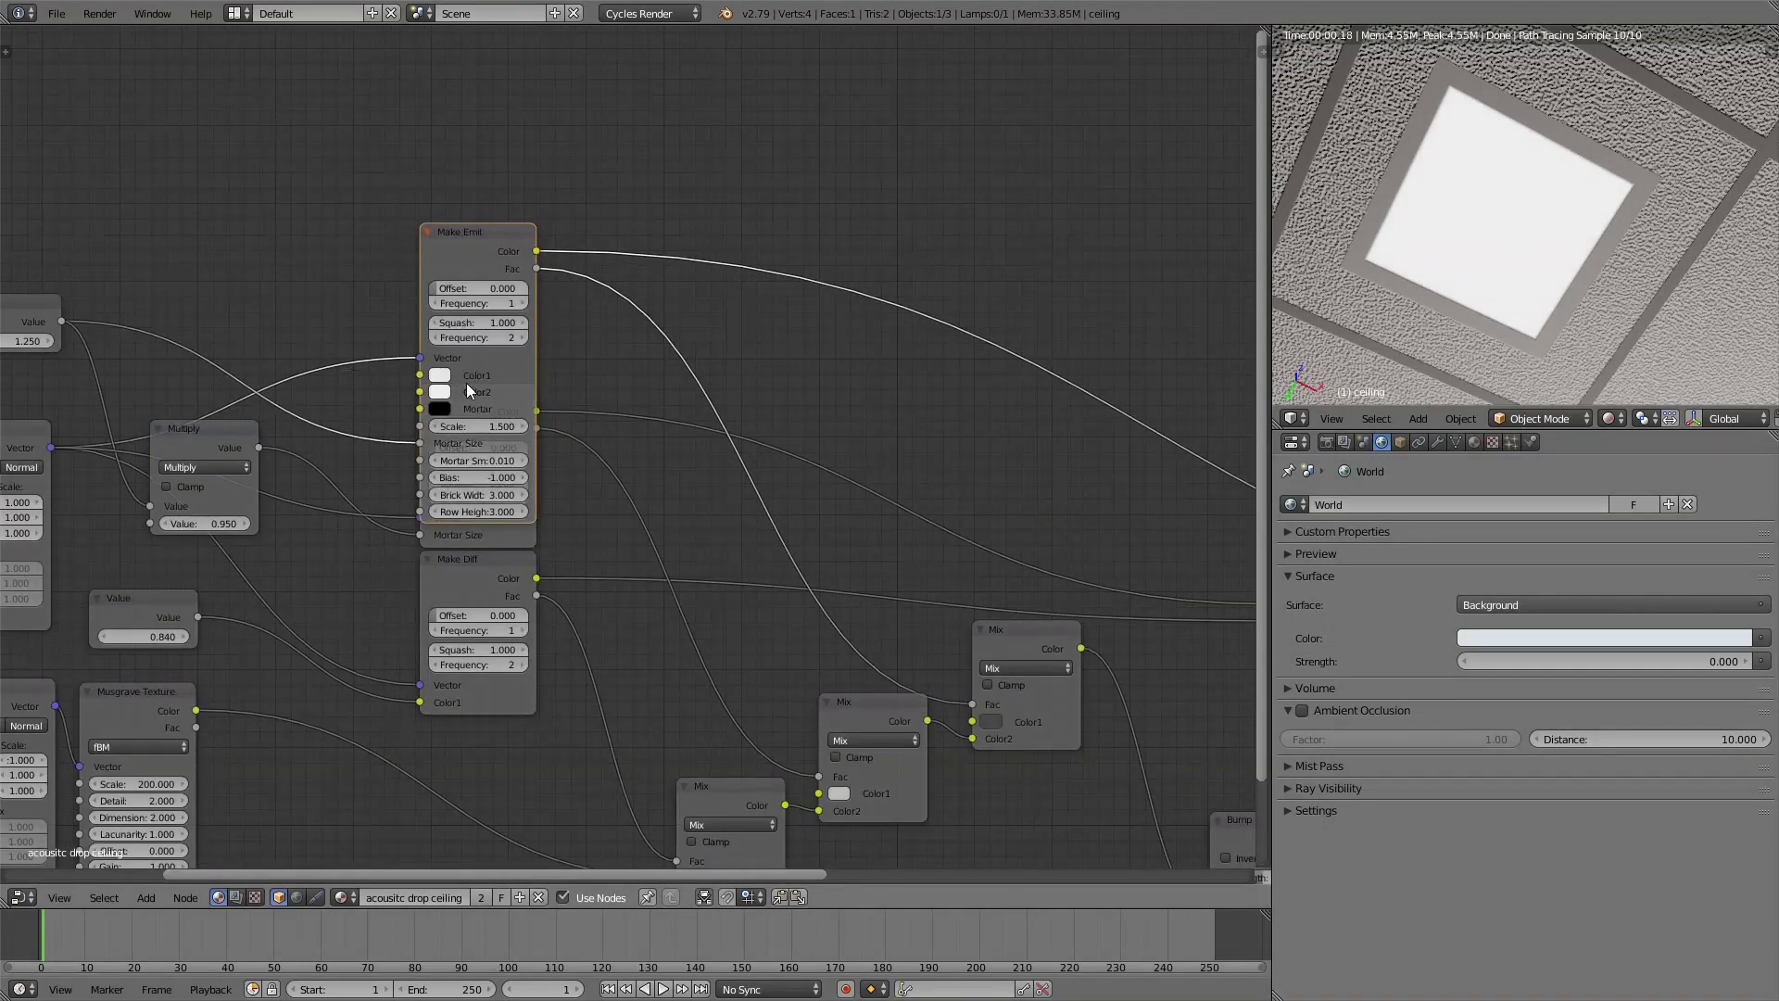
{"action": "scroll", "coordinate": [472, 463], "scroll_direction": "up", "scroll_amount": 1, "text": "ctrl"}
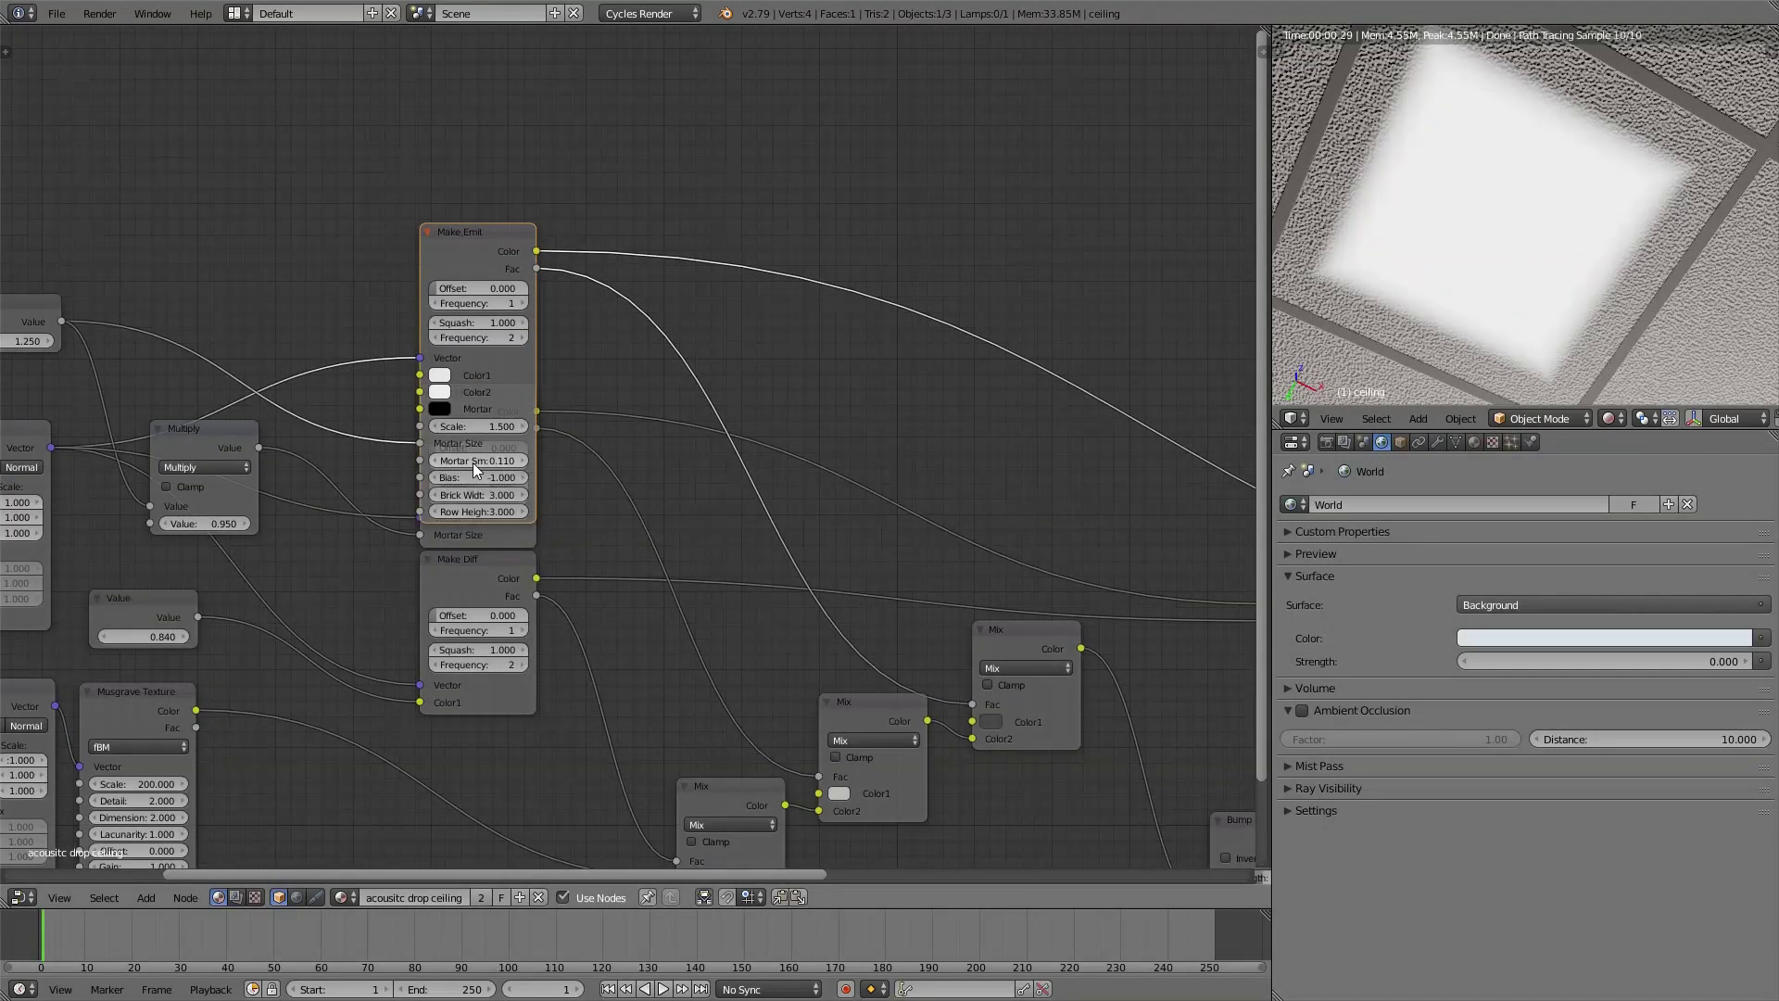
{"action": "scroll", "coordinate": [472, 463], "scroll_direction": "down", "scroll_amount": 1, "text": "ctrl"}
{"action": "scroll", "coordinate": [473, 464], "scroll_direction": "down", "scroll_amount": 5}
{"action": "scroll", "coordinate": [743, 365], "scroll_direction": "up", "scroll_amount": 4}
{"action": "left_click", "coordinate": [743, 369]}
Add a Noise Texture and feed its Color into the Emission Color
{"action": "left_click_drag", "start_coordinate": [476, 436], "coordinate": [475, 308]}
{"action": "key", "text": "shift+a"}
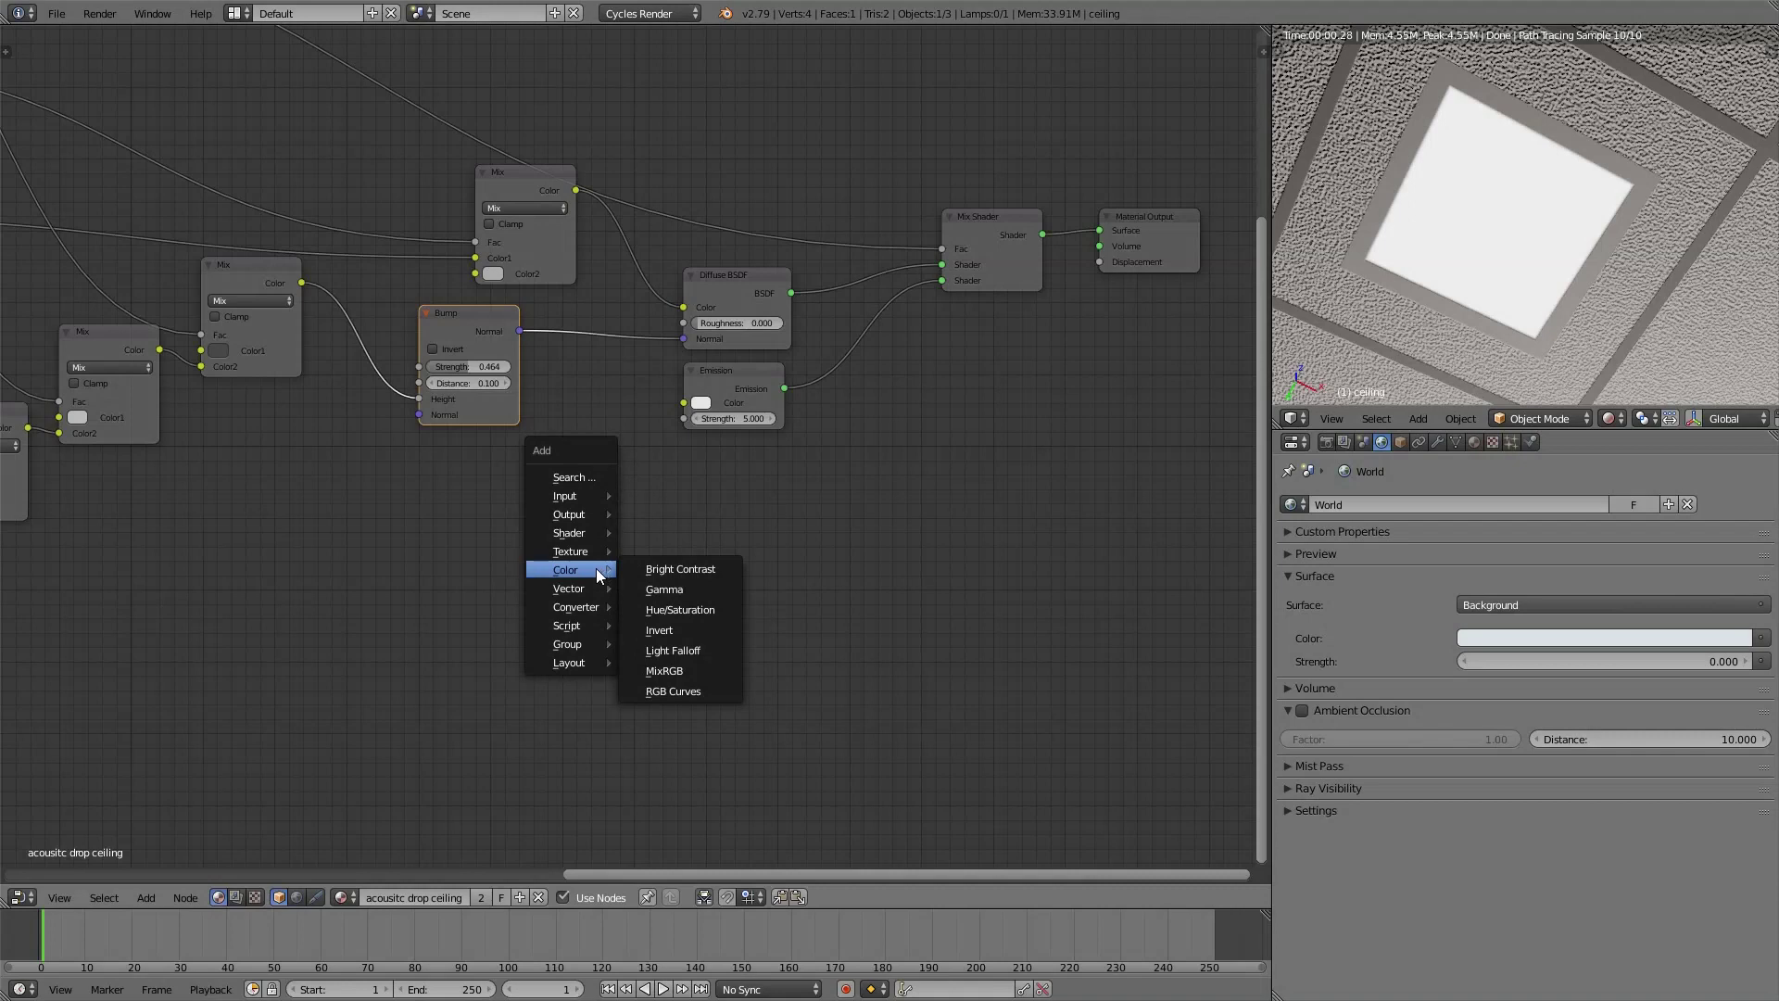
{"action": "mouse_move", "coordinate": [560, 554]}
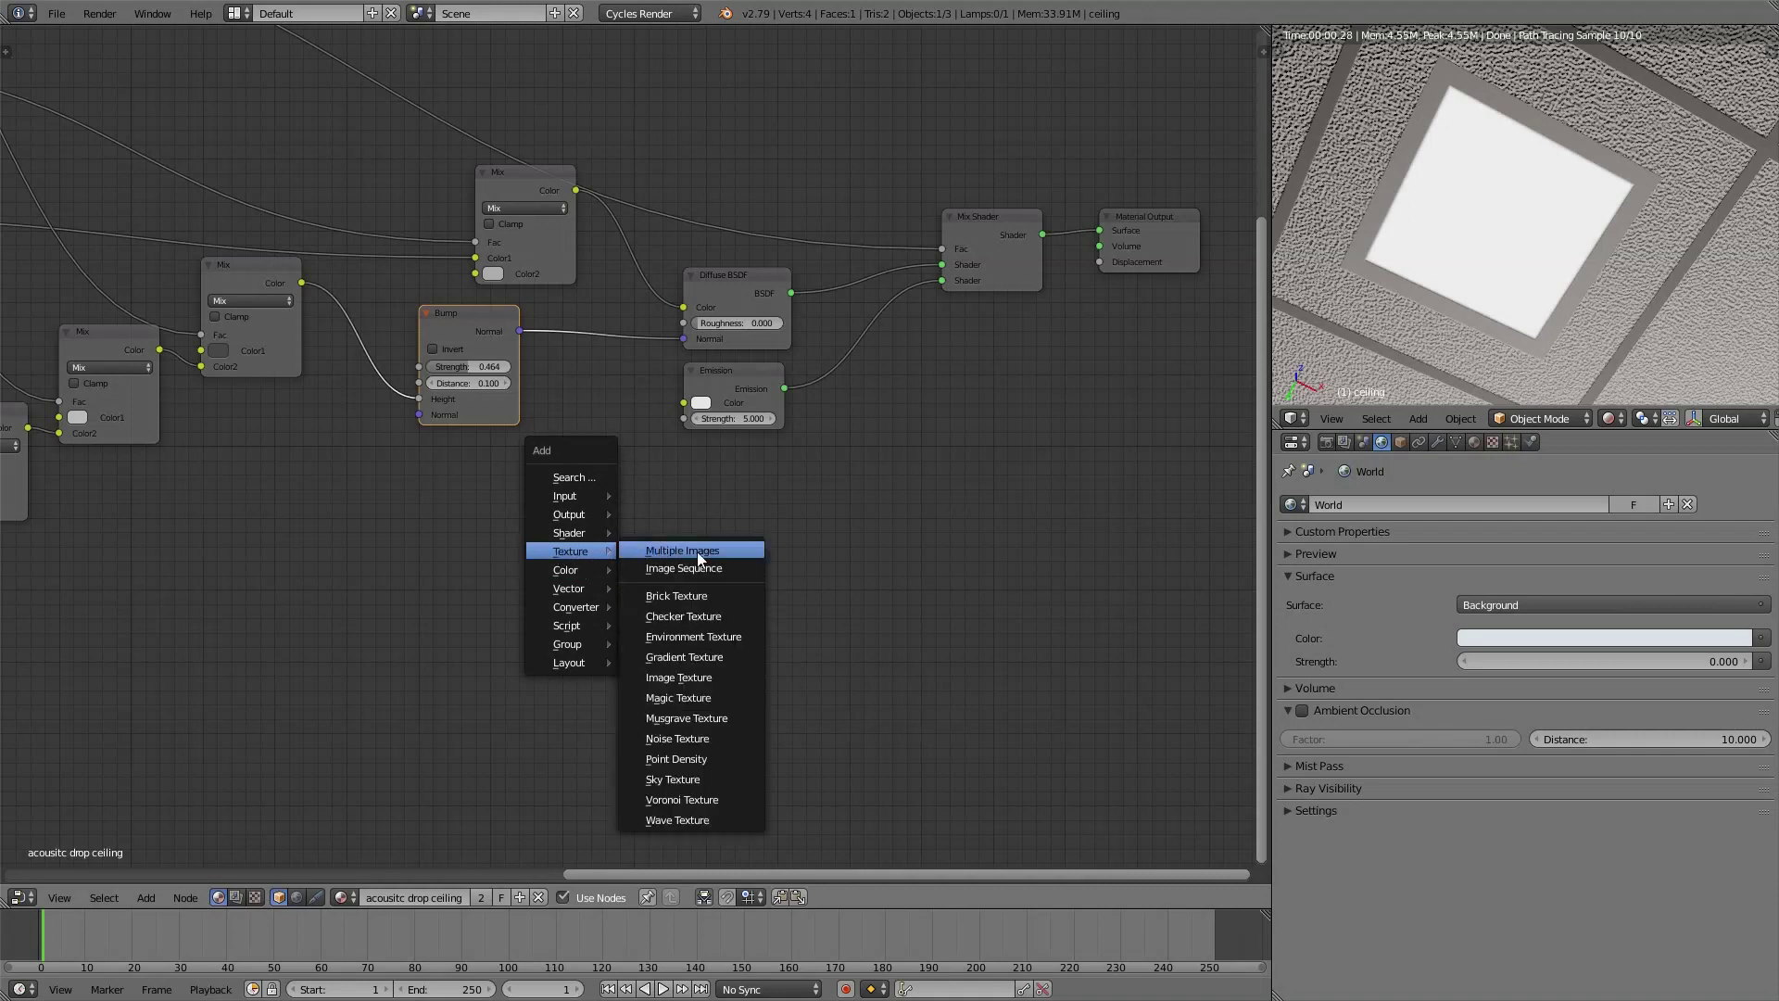
{"action": "left_click", "coordinate": [684, 731]}
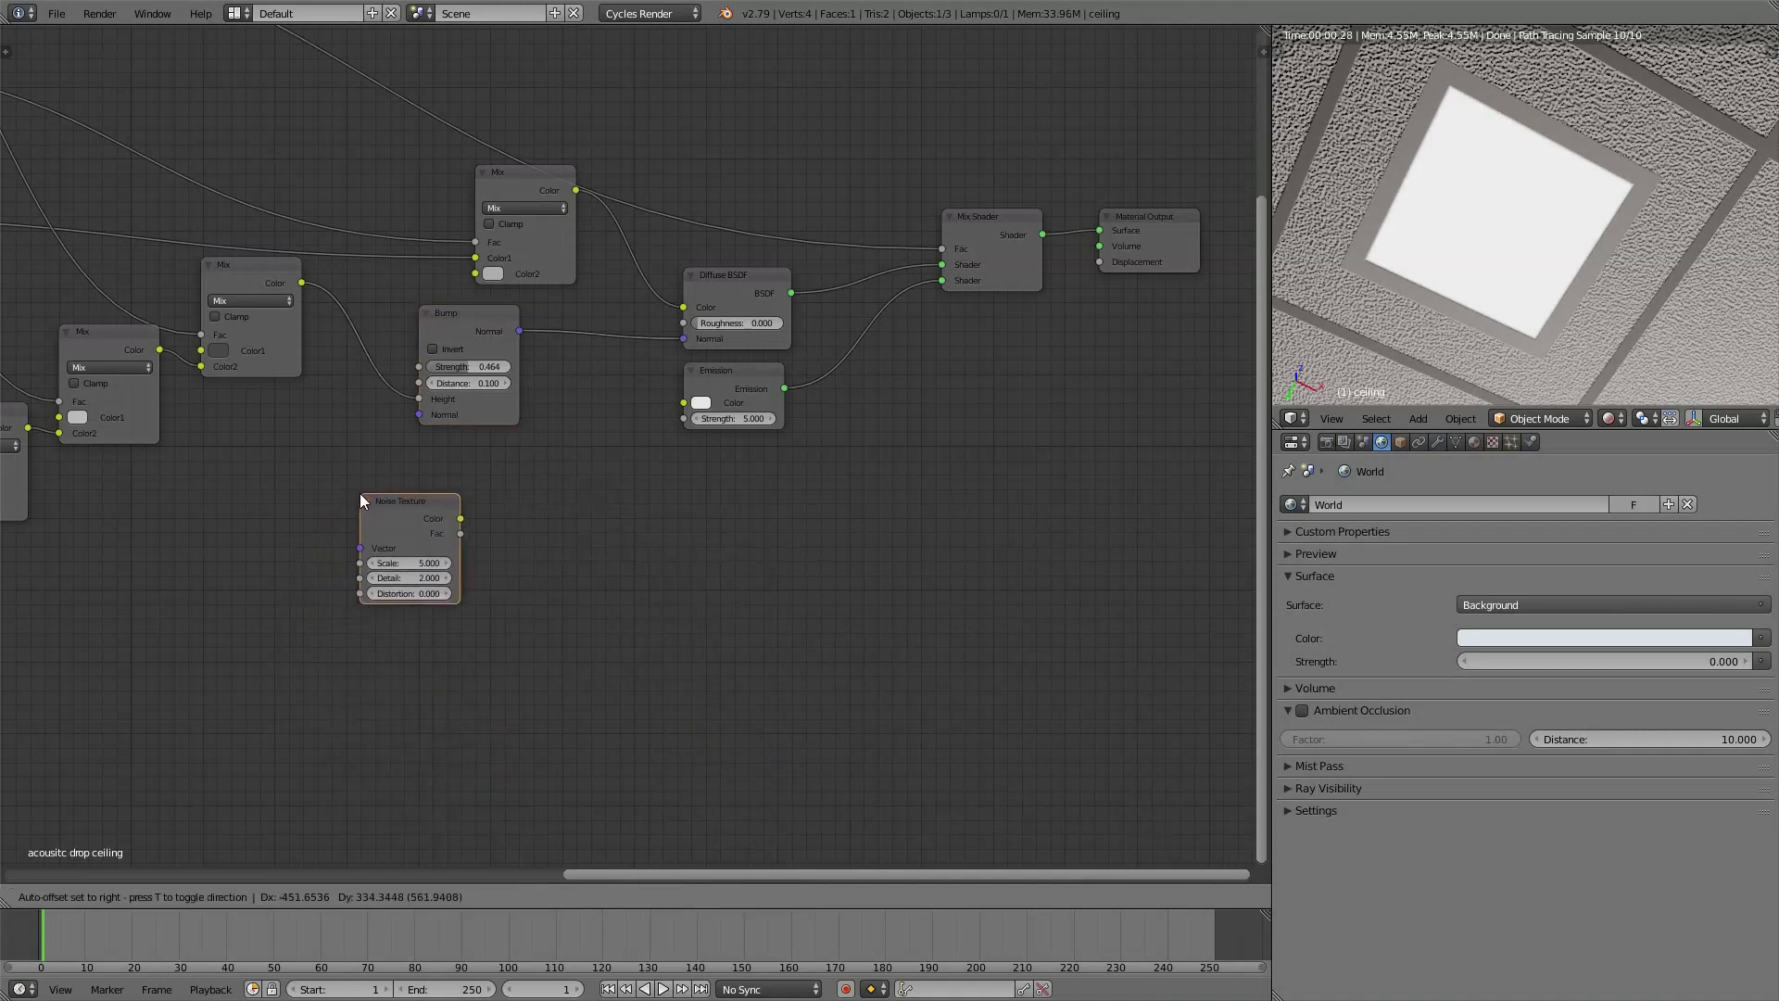
{"action": "left_click", "coordinate": [362, 497]}
{"action": "left_click_drag", "start_coordinate": [459, 521], "coordinate": [683, 402]}
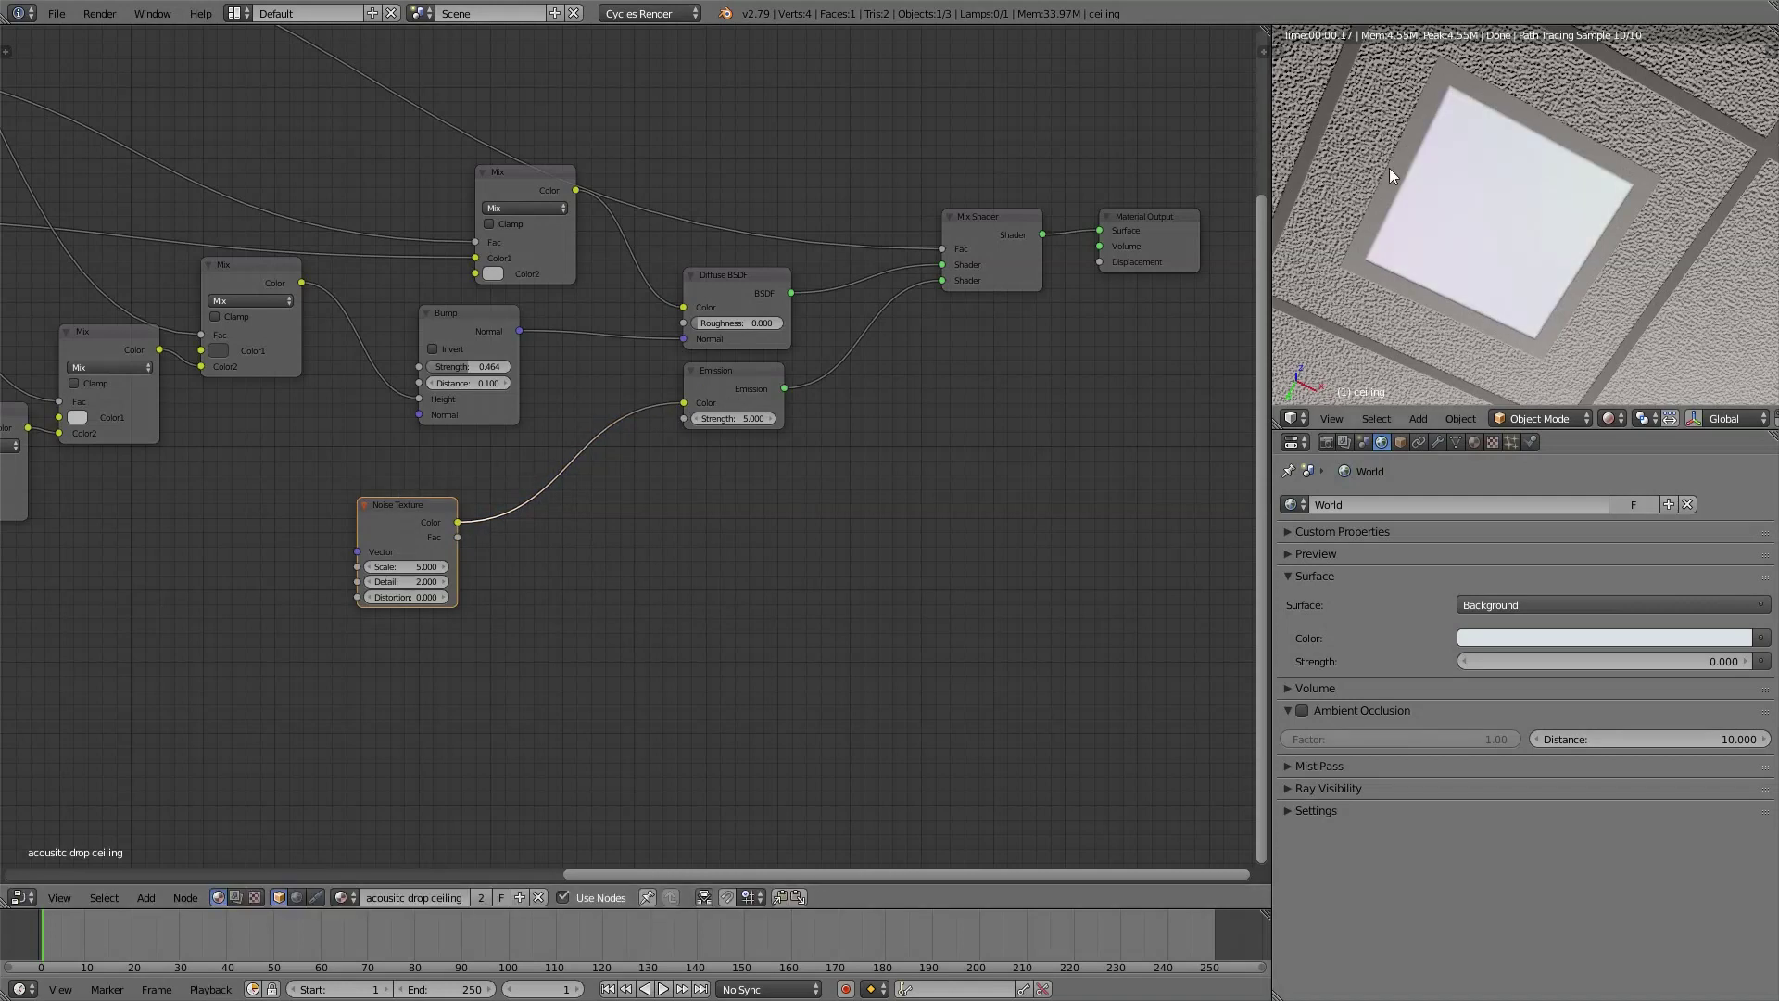
{"action": "scroll", "coordinate": [1401, 167], "scroll_direction": "down", "scroll_amount": 6}
{"action": "key", "text": "KP_7"}
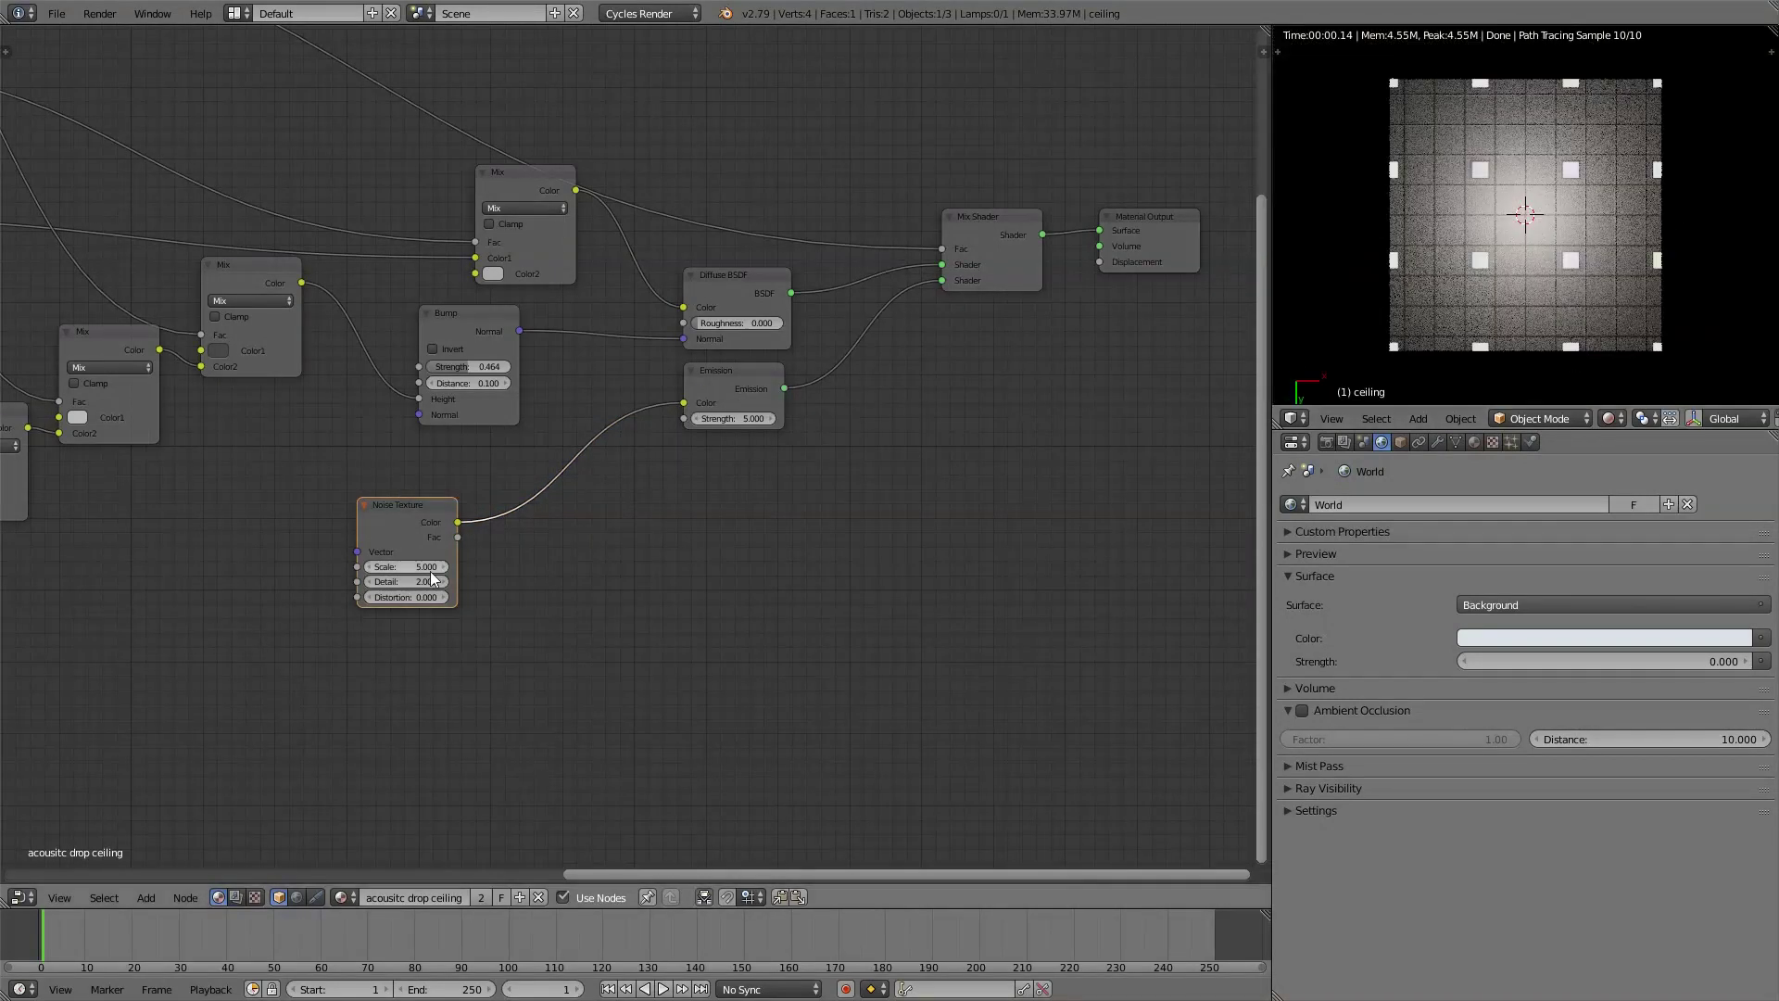
Insert a MixRGB node on the noise-to-emission link with its blend mode set to Color
{"action": "key", "text": "shift+a"}
{"action": "mouse_move", "coordinate": [508, 636]}
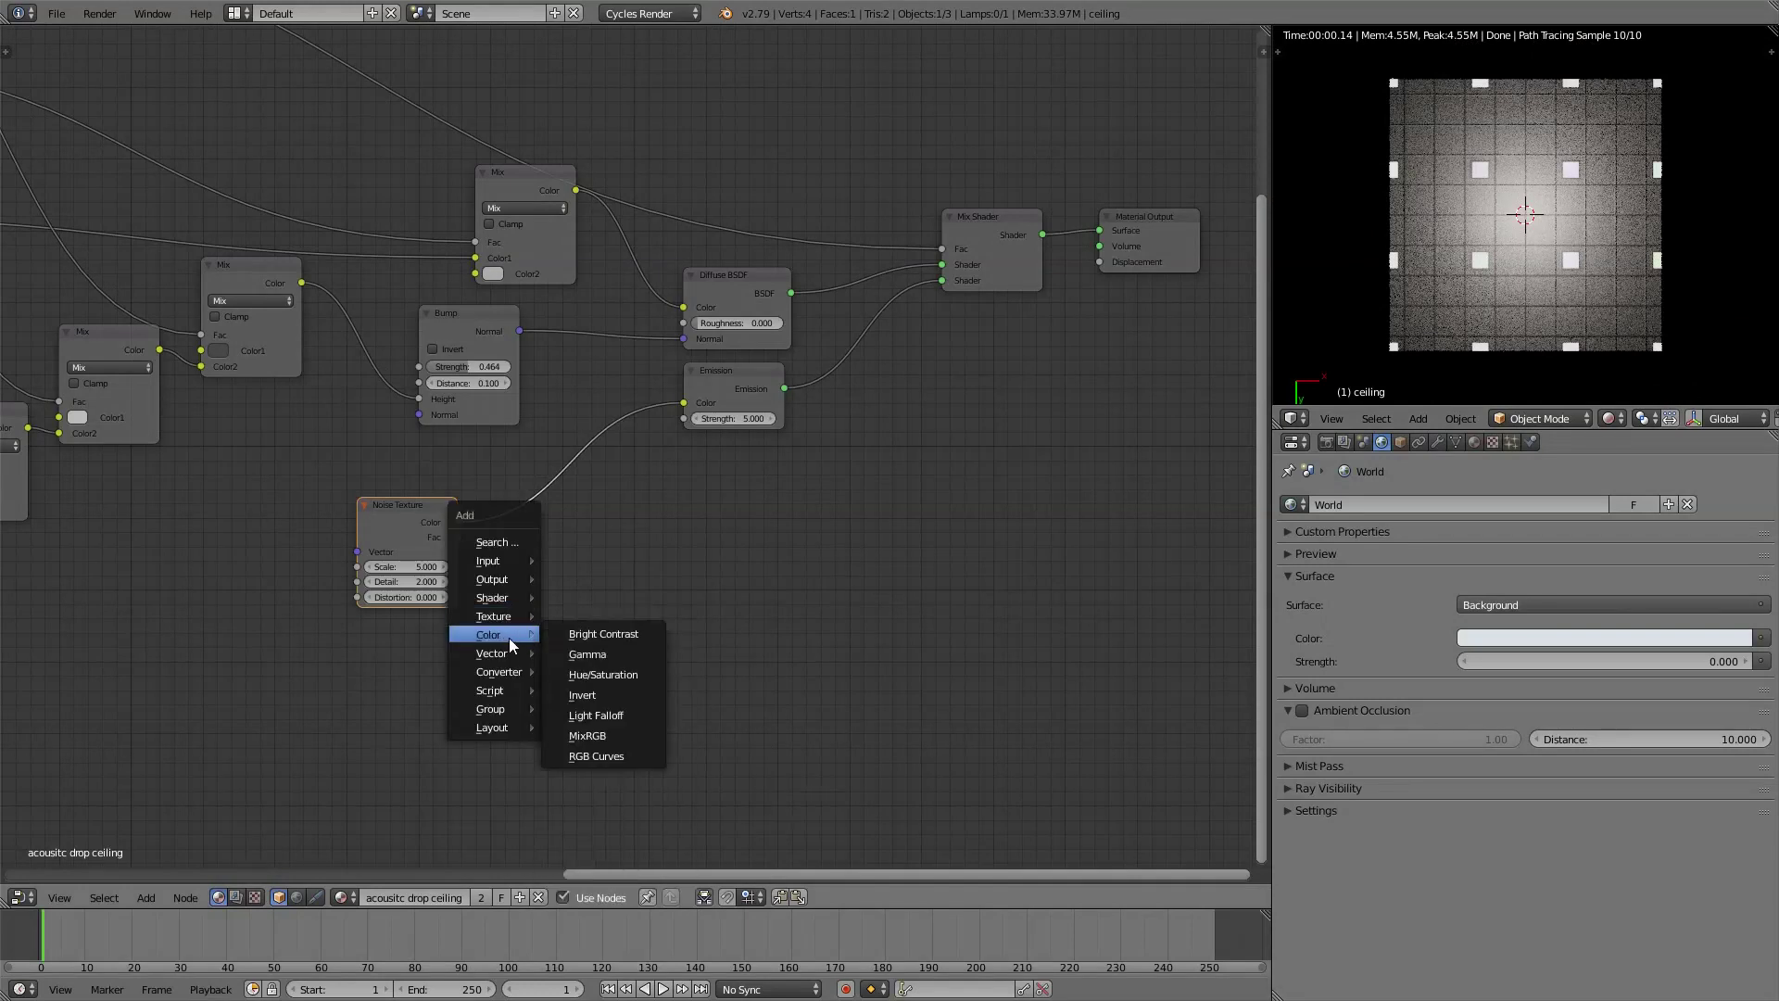
{"action": "left_click", "coordinate": [616, 735]}
{"action": "left_click", "coordinate": [521, 441]}
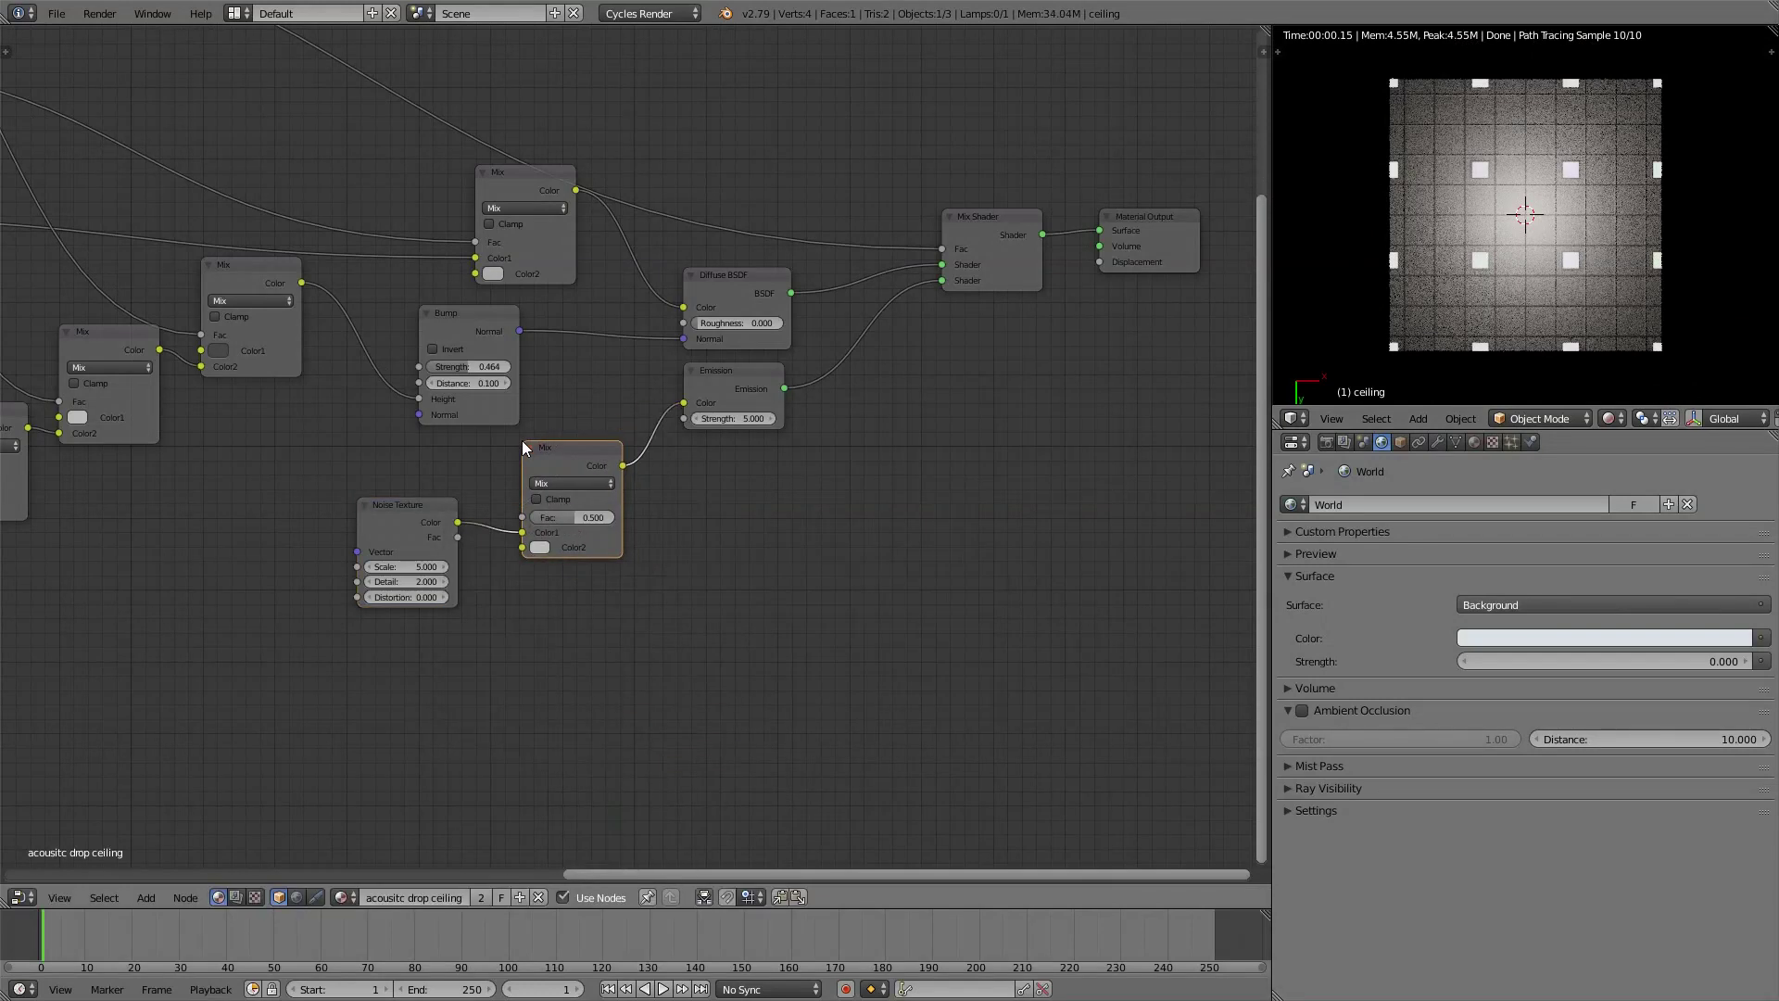
{"action": "left_click", "coordinate": [569, 483]}
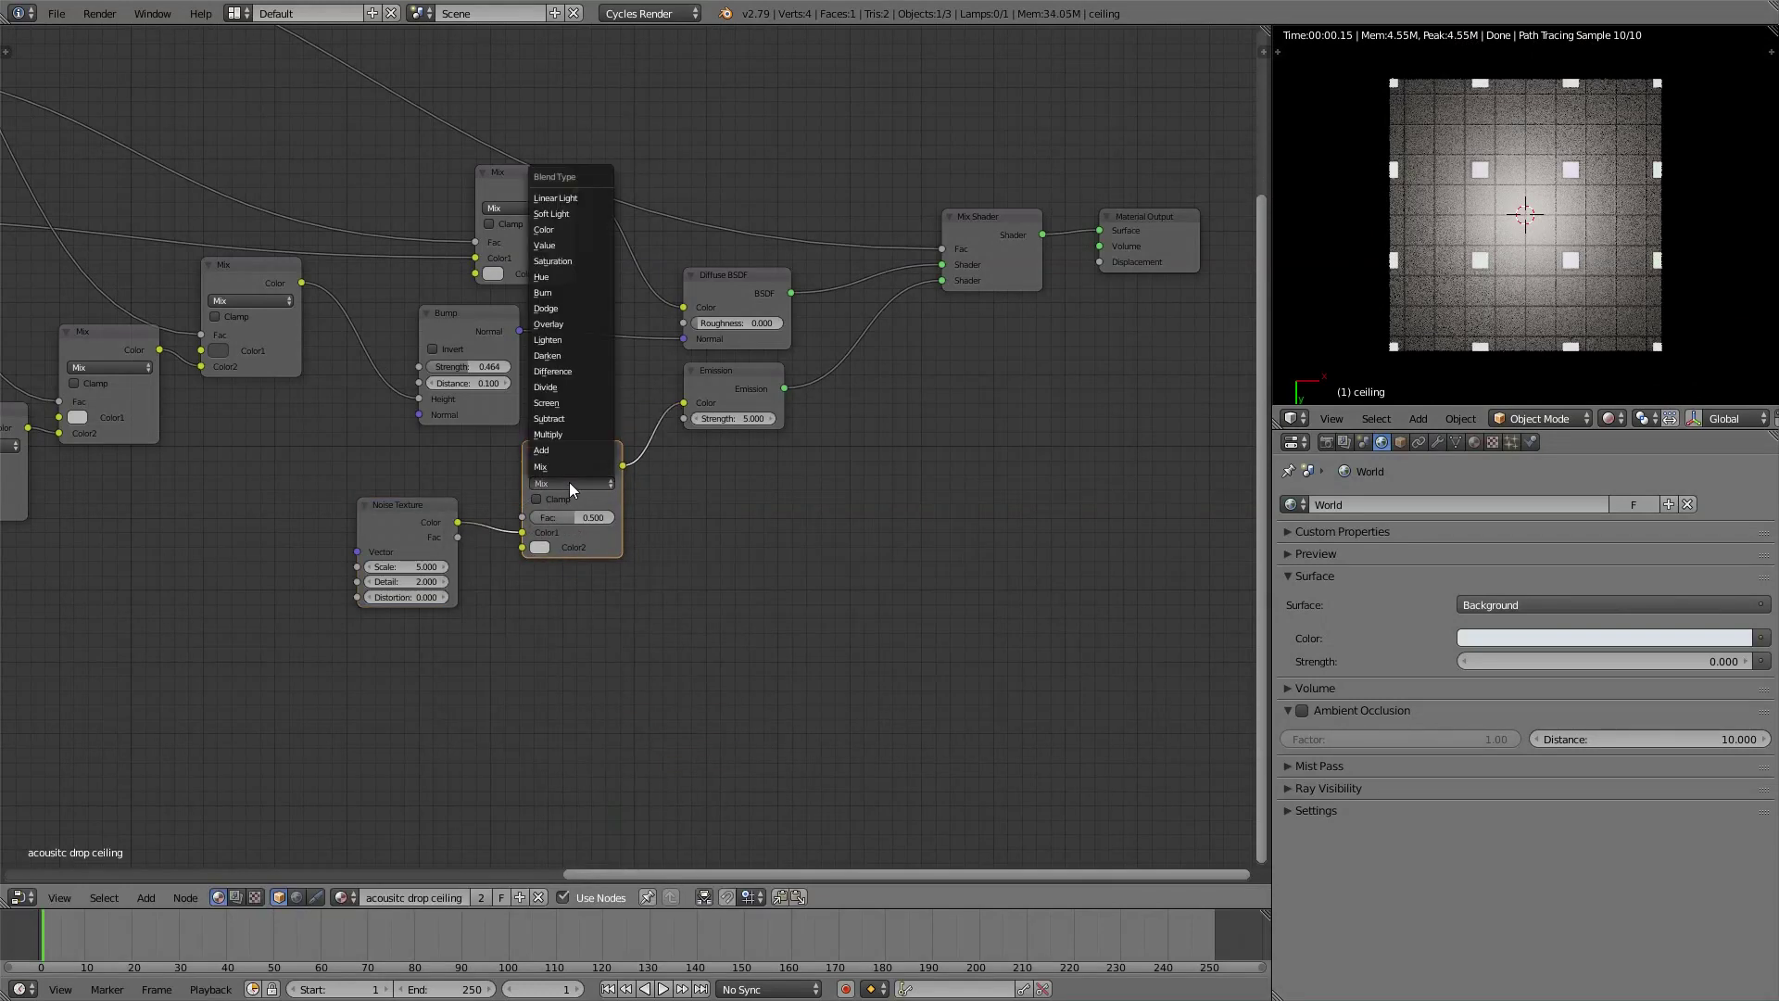
{"action": "left_click", "coordinate": [547, 230]}
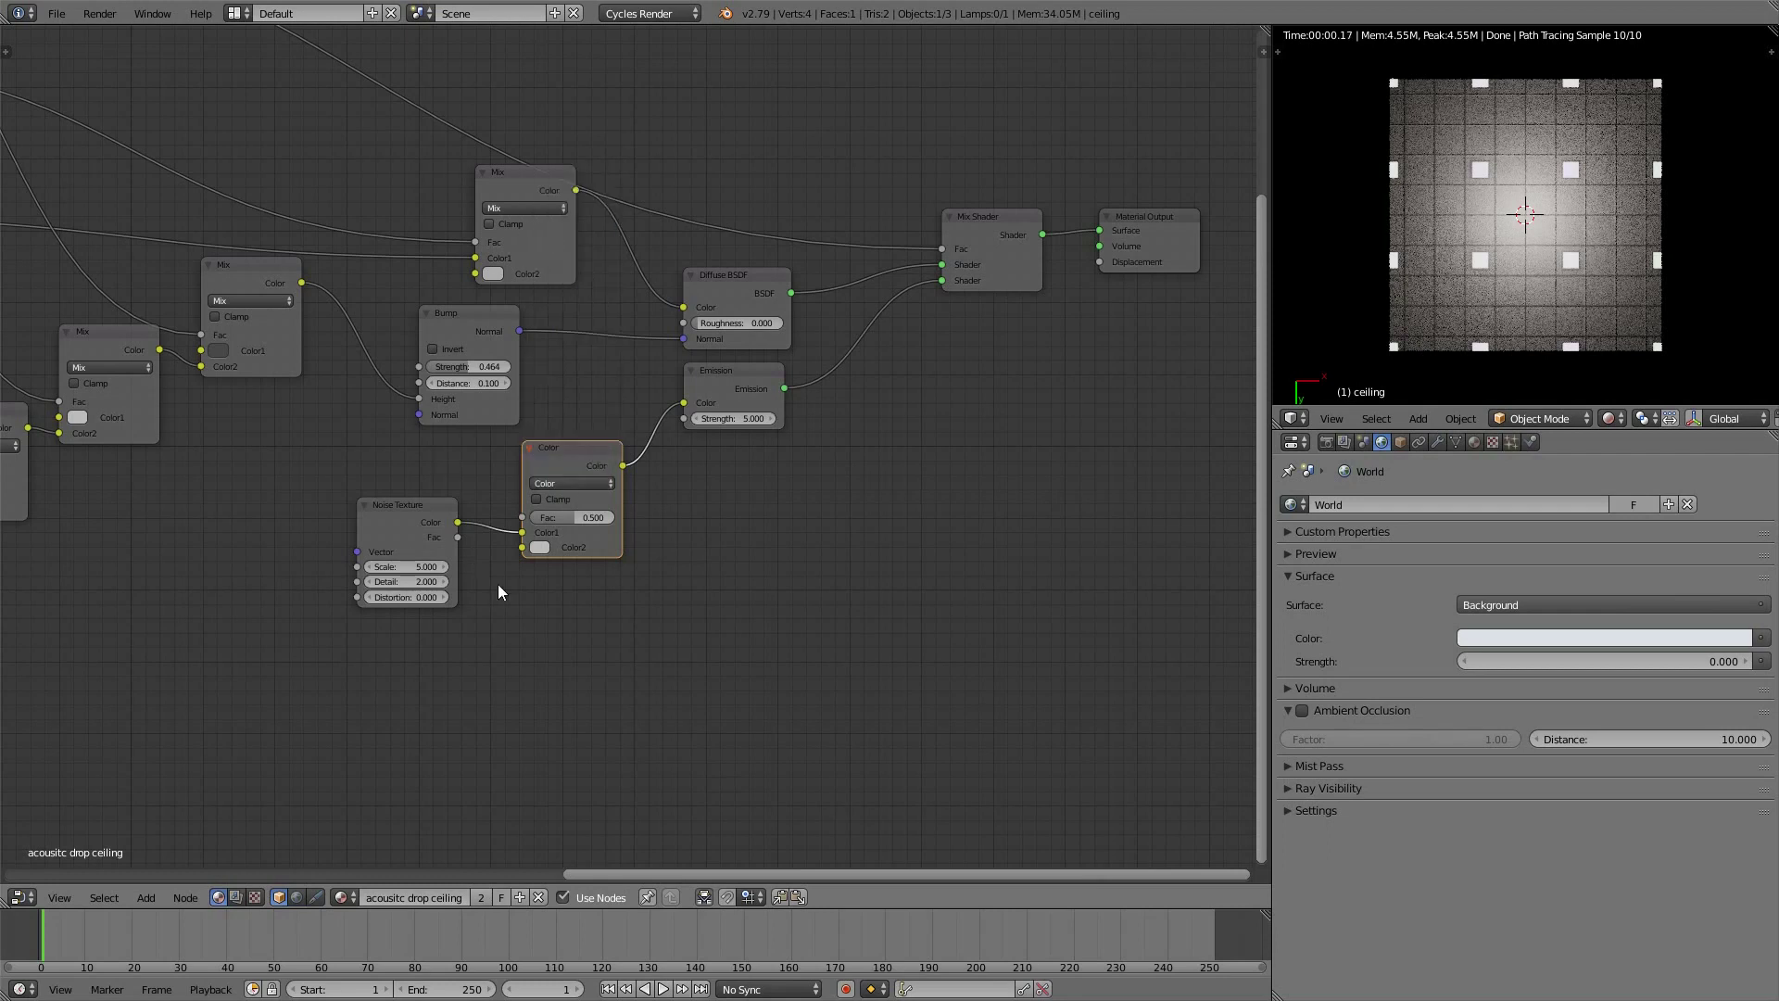
Pan across the node tree and select the Diffuse BSDF node
{"action": "scroll", "coordinate": [519, 558], "scroll_direction": "up", "scroll_amount": 4}
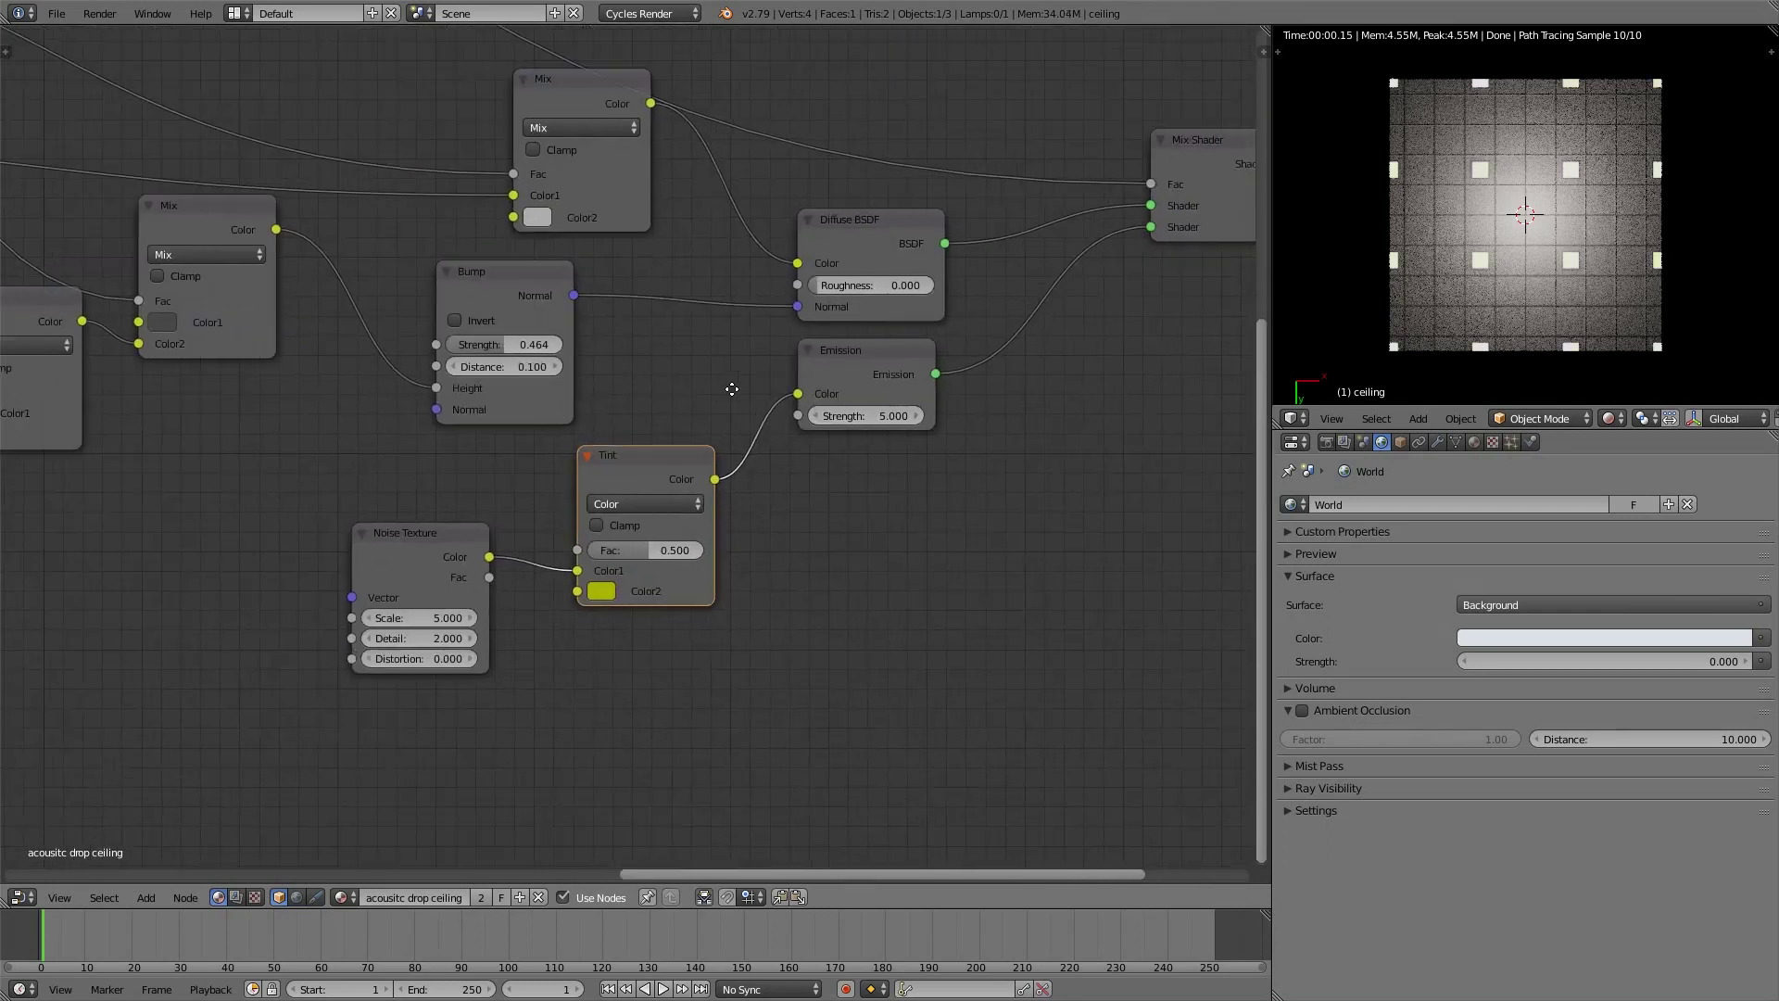
{"action": "middle_click_drag", "start_coordinate": [611, 385], "coordinate": [497, 534]}
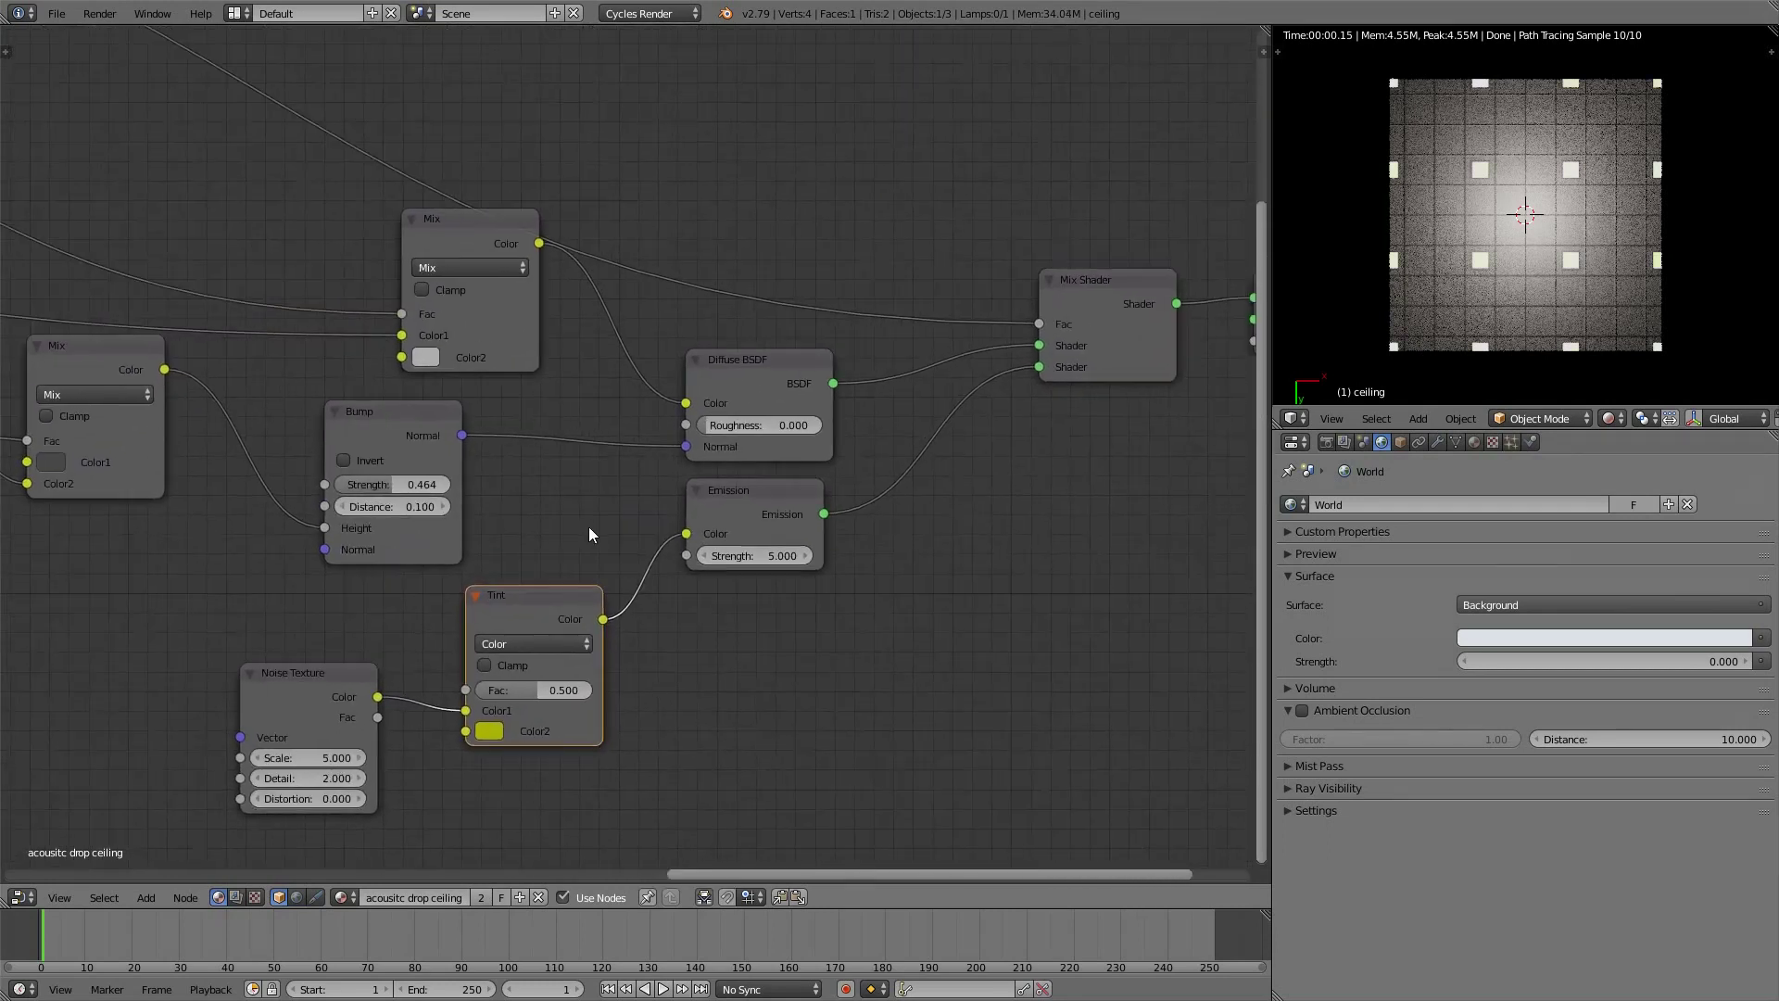
{"action": "scroll", "coordinate": [452, 536], "scroll_direction": "down", "scroll_amount": 4}
{"action": "middle_click_drag", "start_coordinate": [617, 456], "coordinate": [815, 436]}
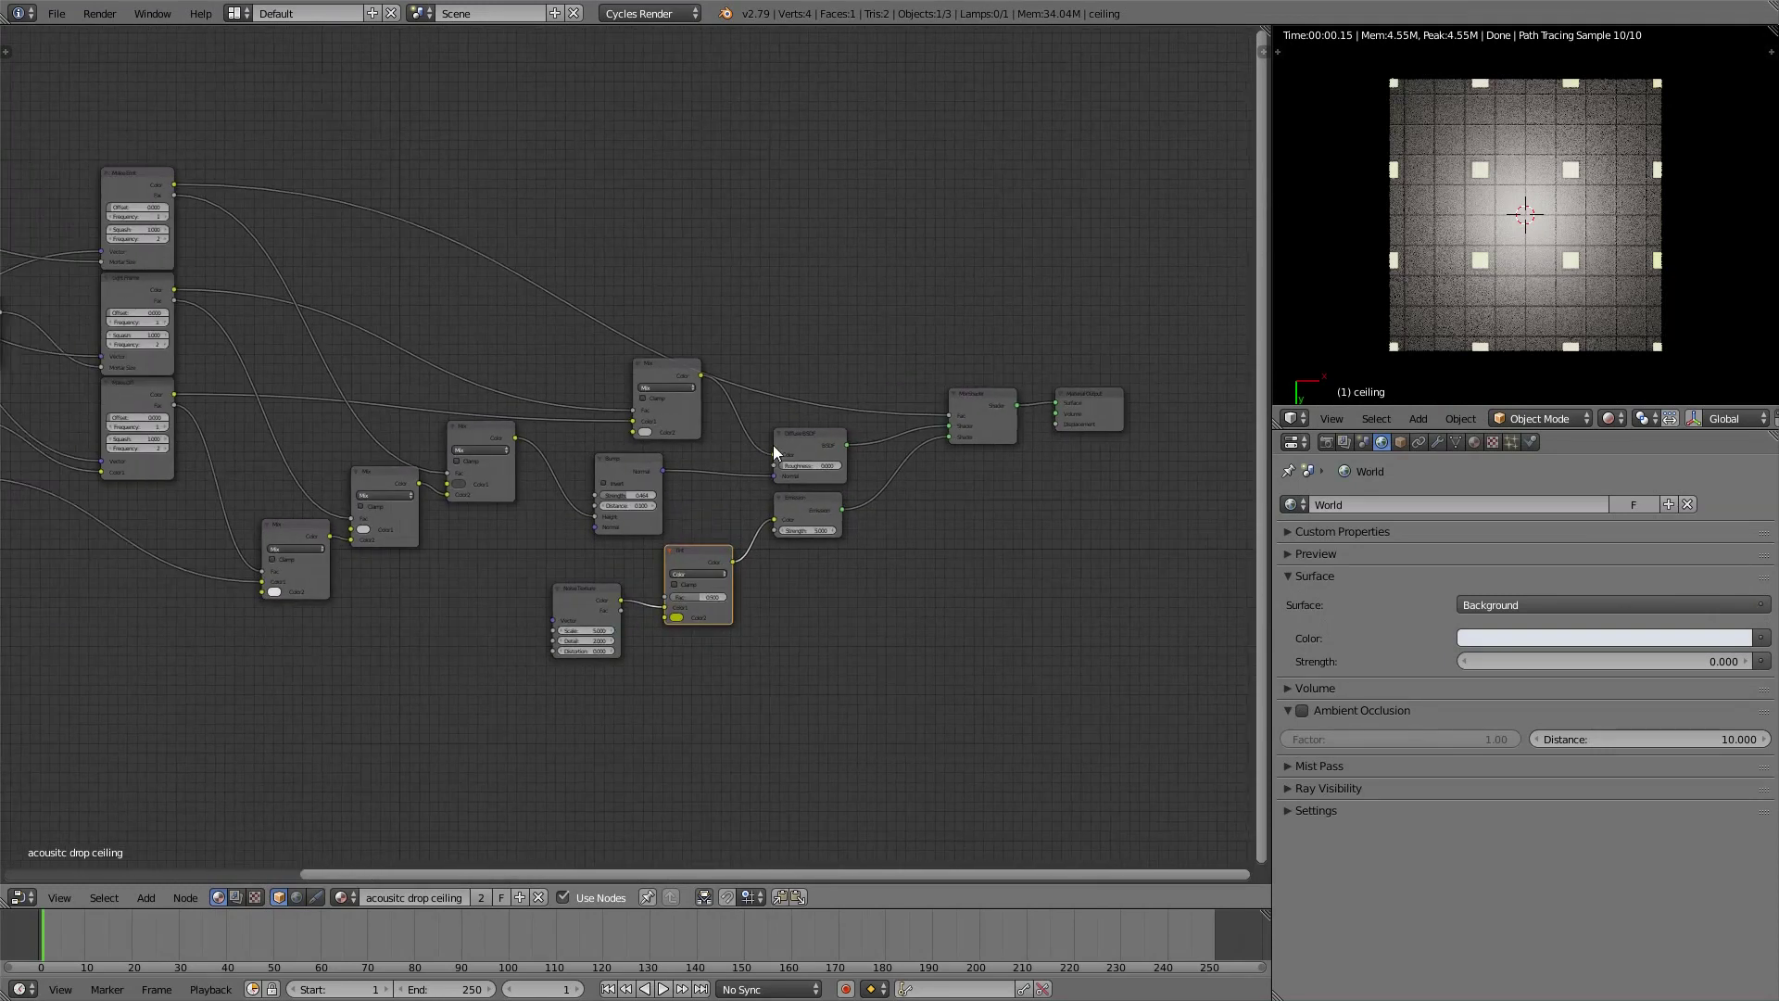
{"action": "left_click", "coordinate": [821, 432]}
{"action": "middle_click_drag", "start_coordinate": [726, 363], "coordinate": [865, 374]}
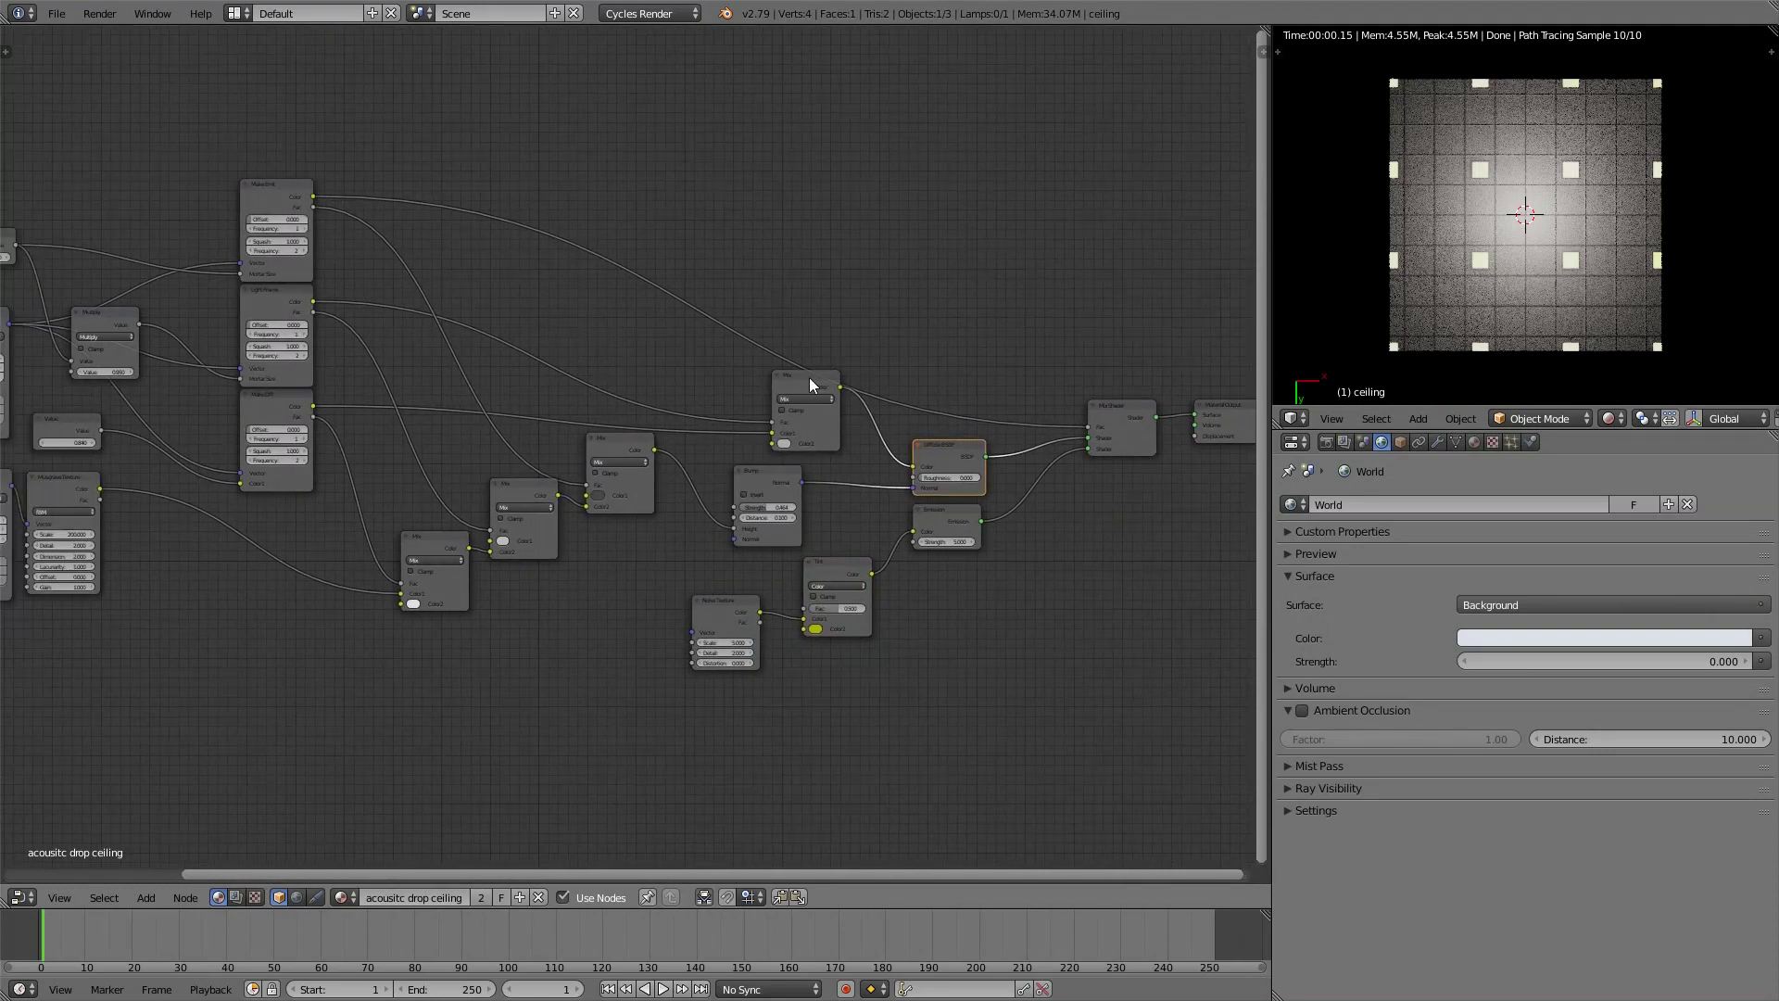
Insert a new MixRGB node on the link into the Diffuse BSDF Color
{"action": "left_click_drag", "start_coordinate": [799, 375], "coordinate": [524, 291]}
{"action": "key", "text": "shift+a"}
{"action": "mouse_move", "coordinate": [524, 293]}
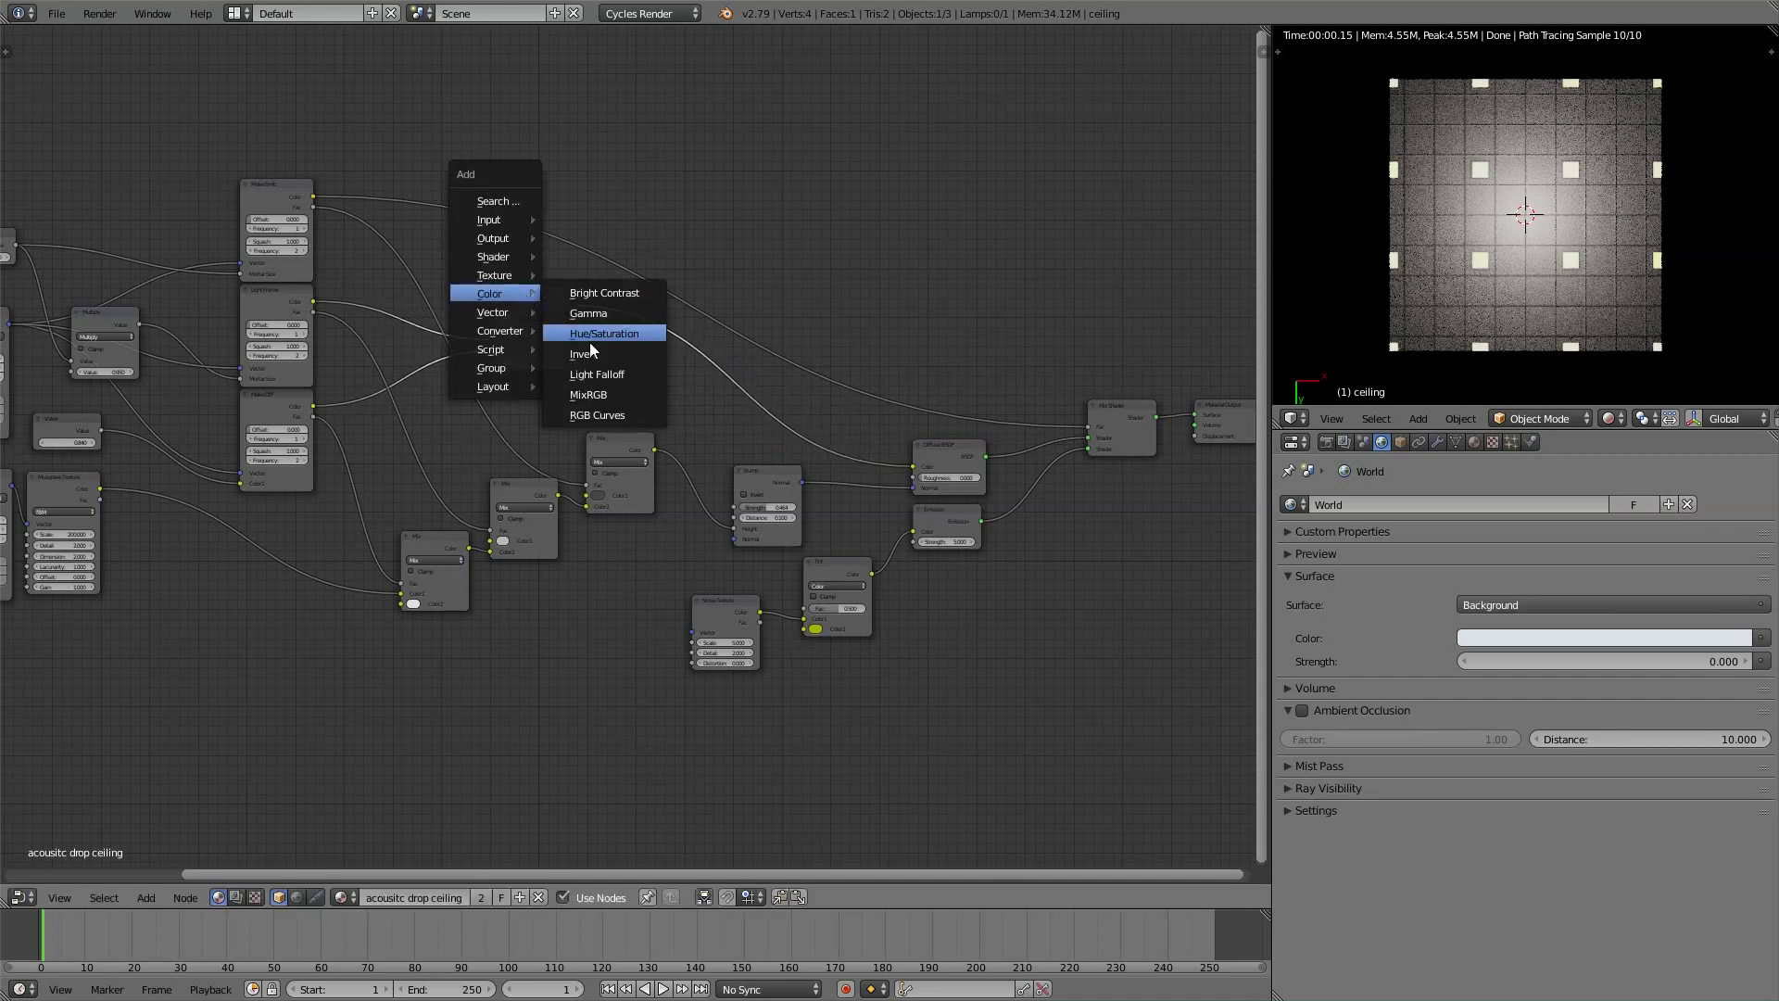
{"action": "left_click", "coordinate": [594, 396]}
{"action": "left_click", "coordinate": [638, 316]}
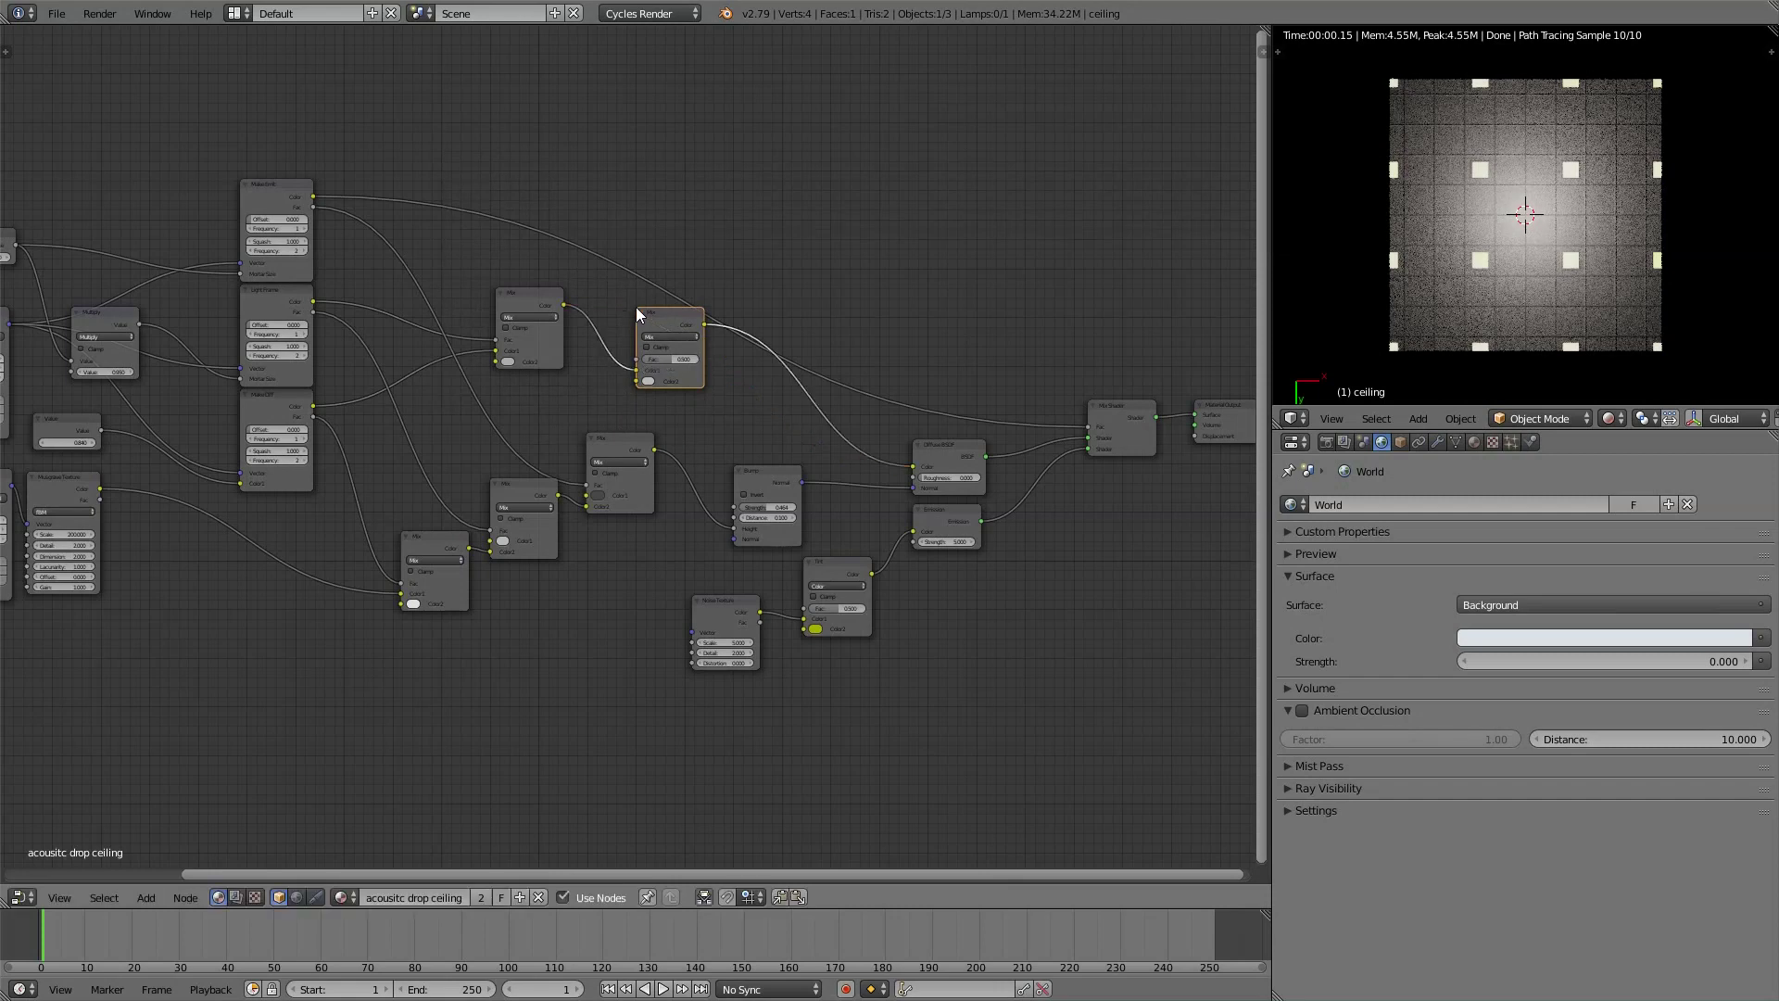
{"action": "mouse_move", "coordinate": [664, 313]}
{"action": "left_mouse_down"}
{"action": "mouse_move", "coordinate": [697, 295]}
{"action": "mouse_move", "coordinate": [697, 313]}
{"action": "left_mouse_up"}
Set the new Mix node's Color2 to an orange-red
{"action": "scroll", "coordinate": [672, 386], "scroll_direction": "up", "scroll_amount": 2}
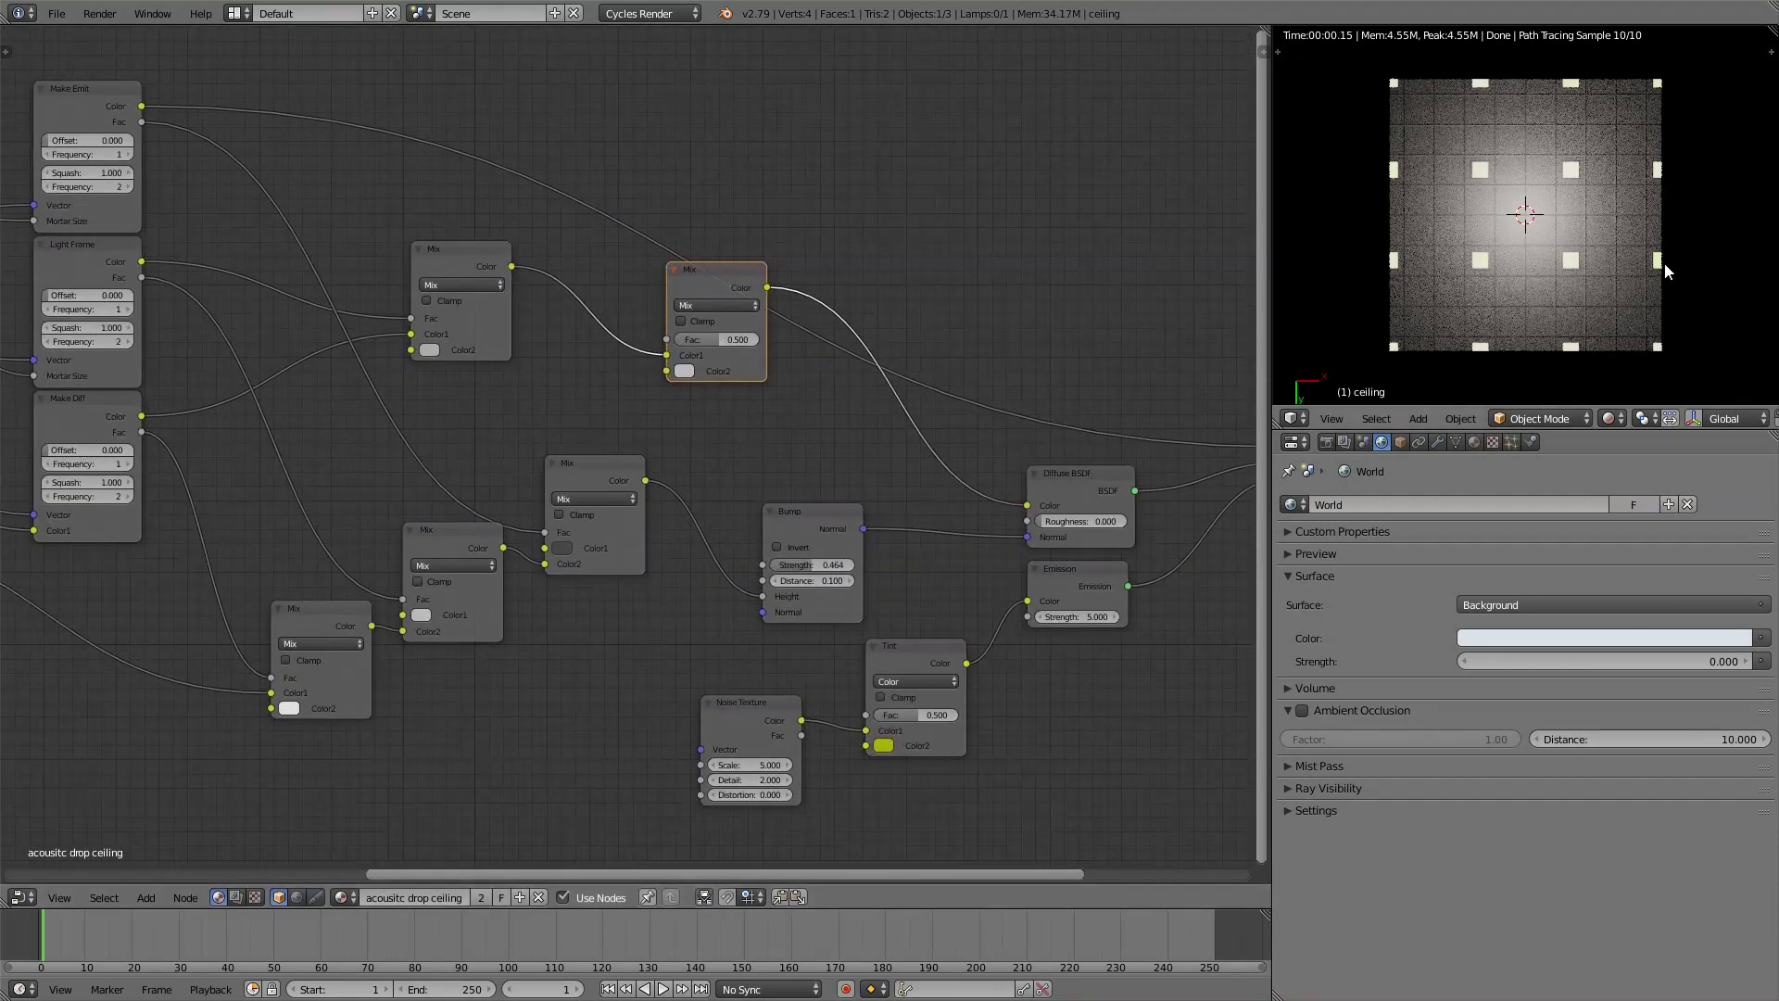
{"action": "scroll", "coordinate": [1519, 203], "scroll_direction": "up", "scroll_amount": 5}
{"action": "scroll", "coordinate": [1547, 137], "scroll_direction": "up", "scroll_amount": 1}
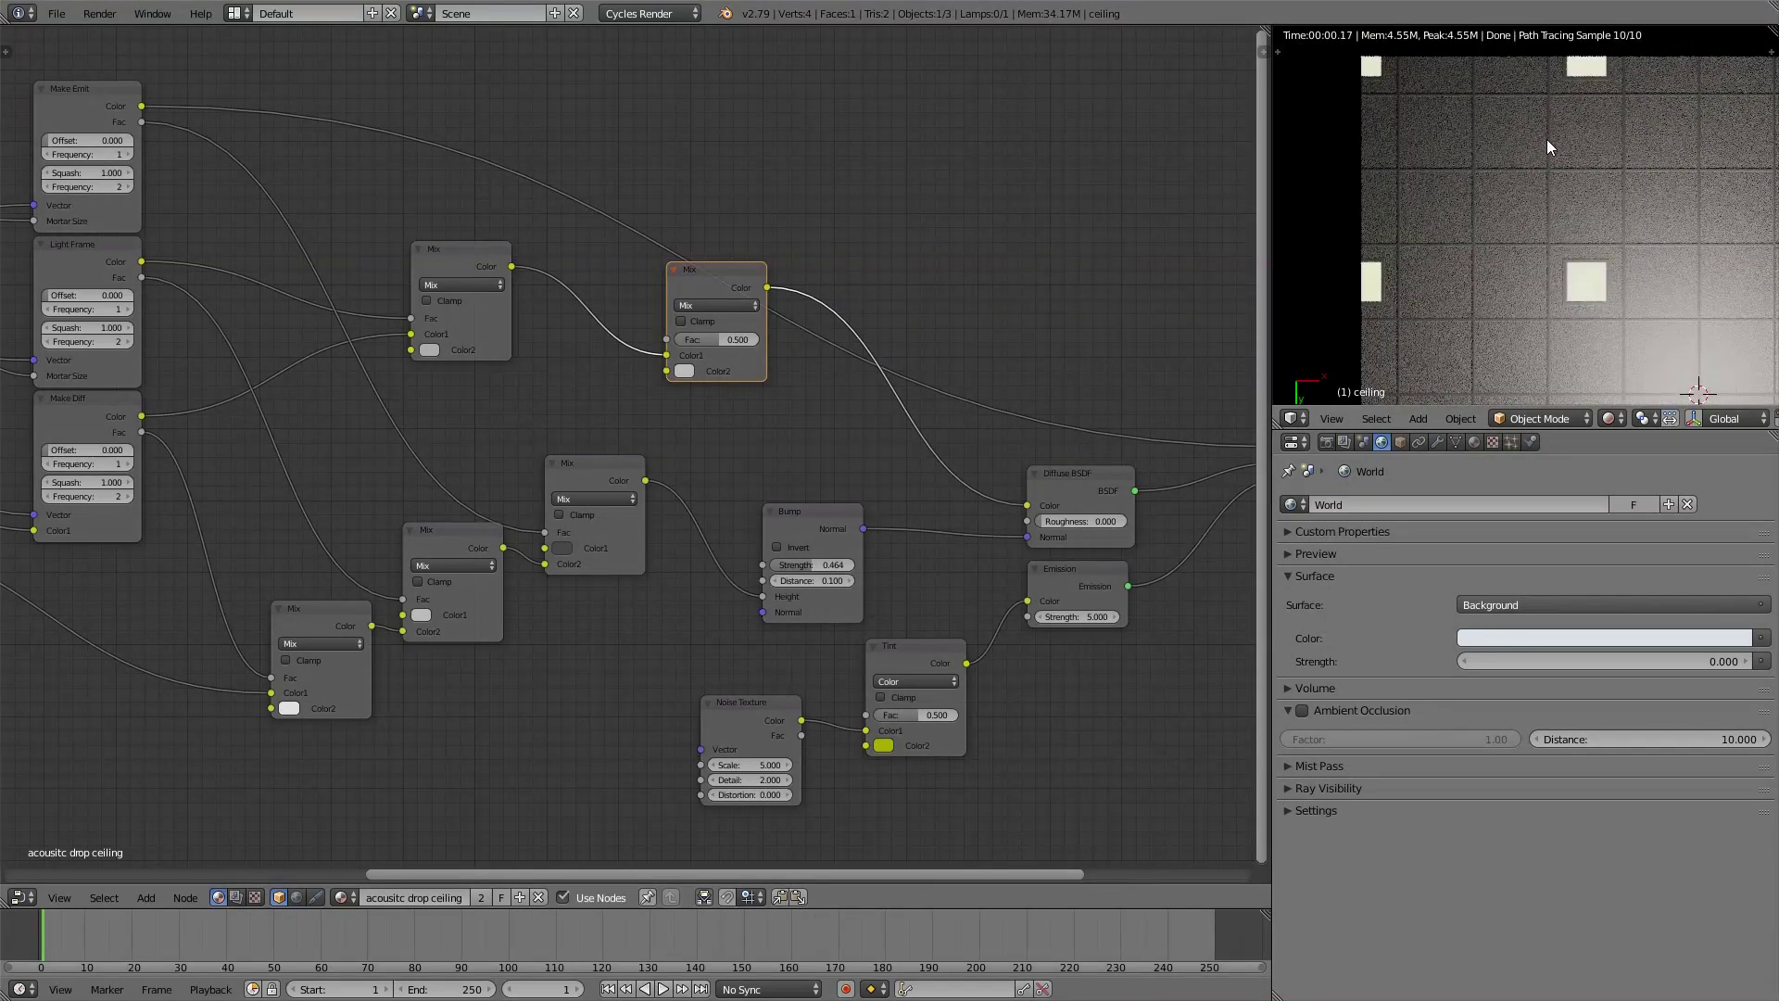
{"action": "left_click", "coordinate": [703, 306]}
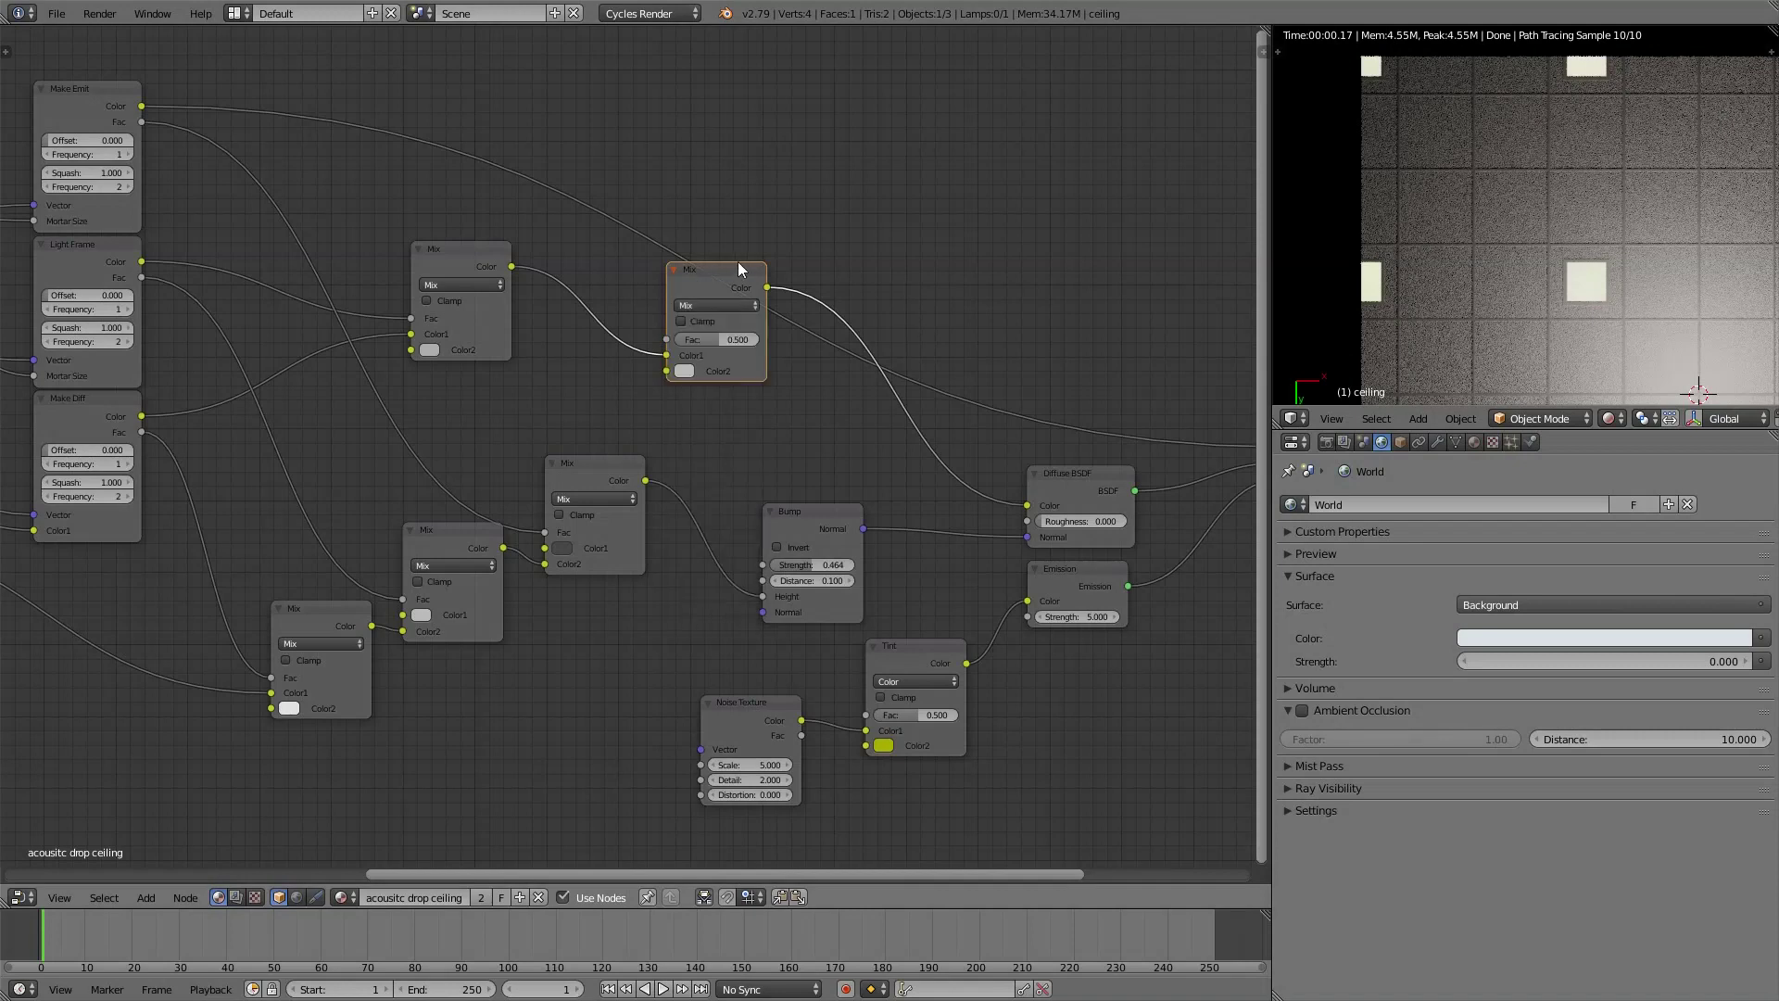
{"action": "left_click", "coordinate": [686, 372]}
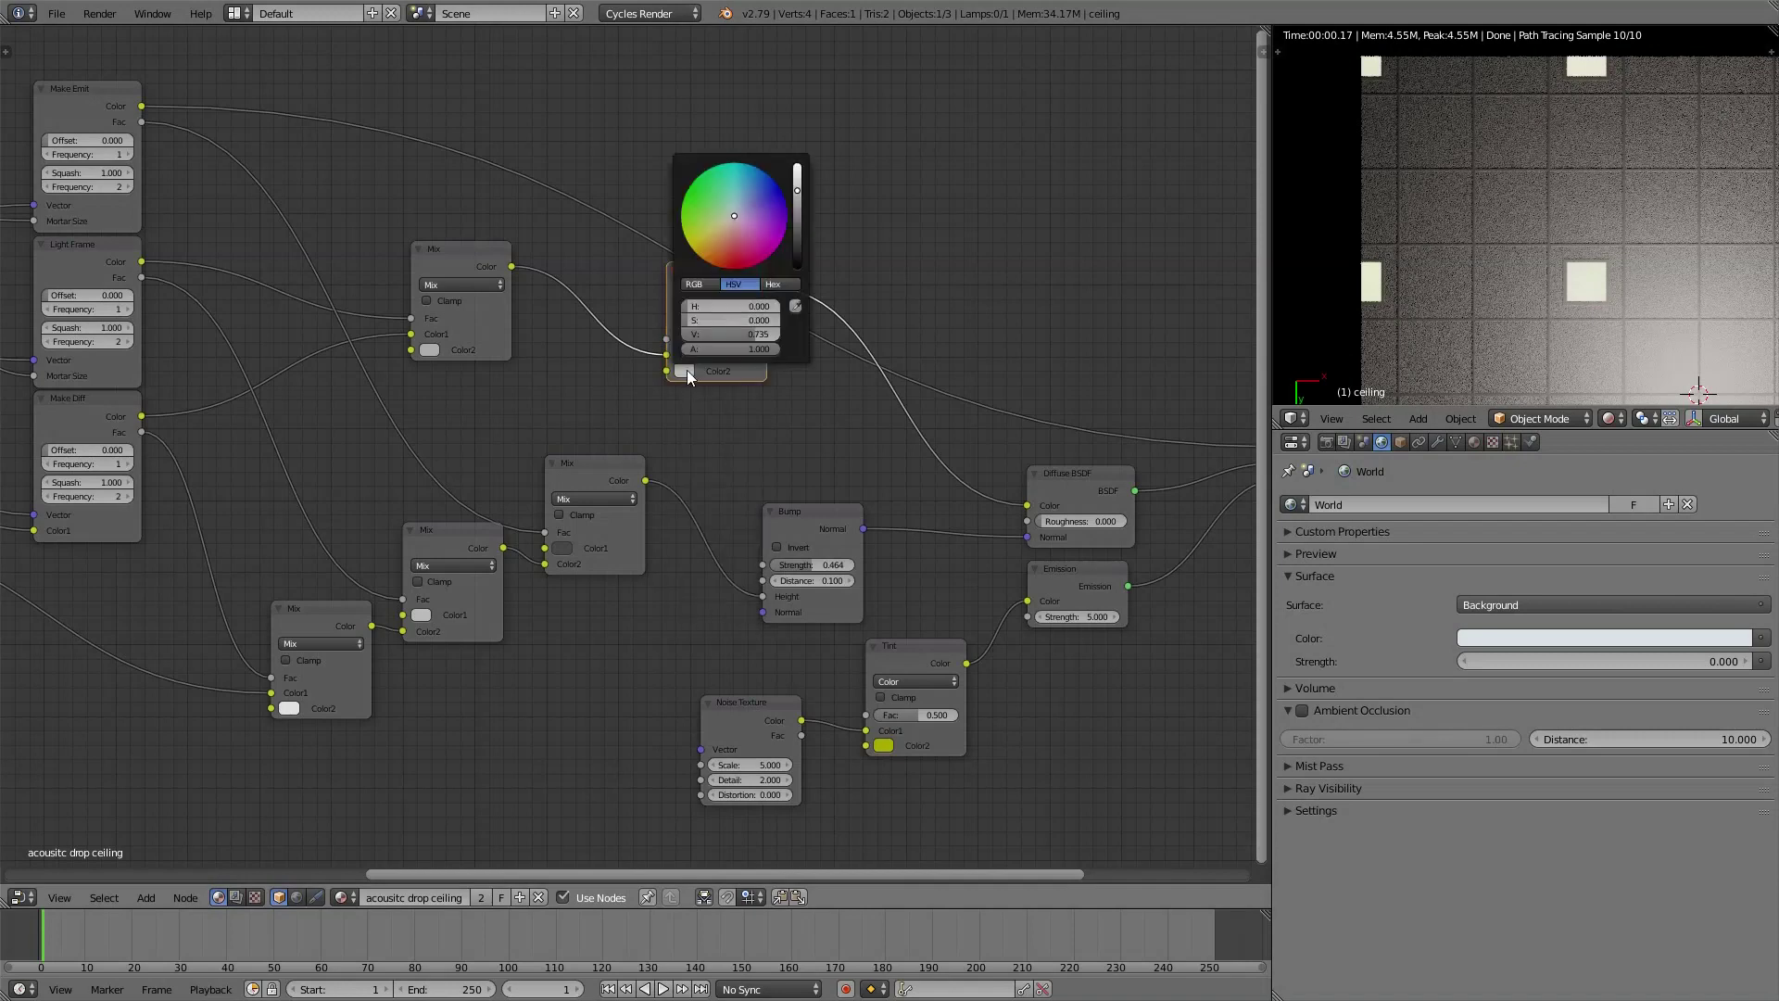
{"action": "left_click", "coordinate": [721, 267]}
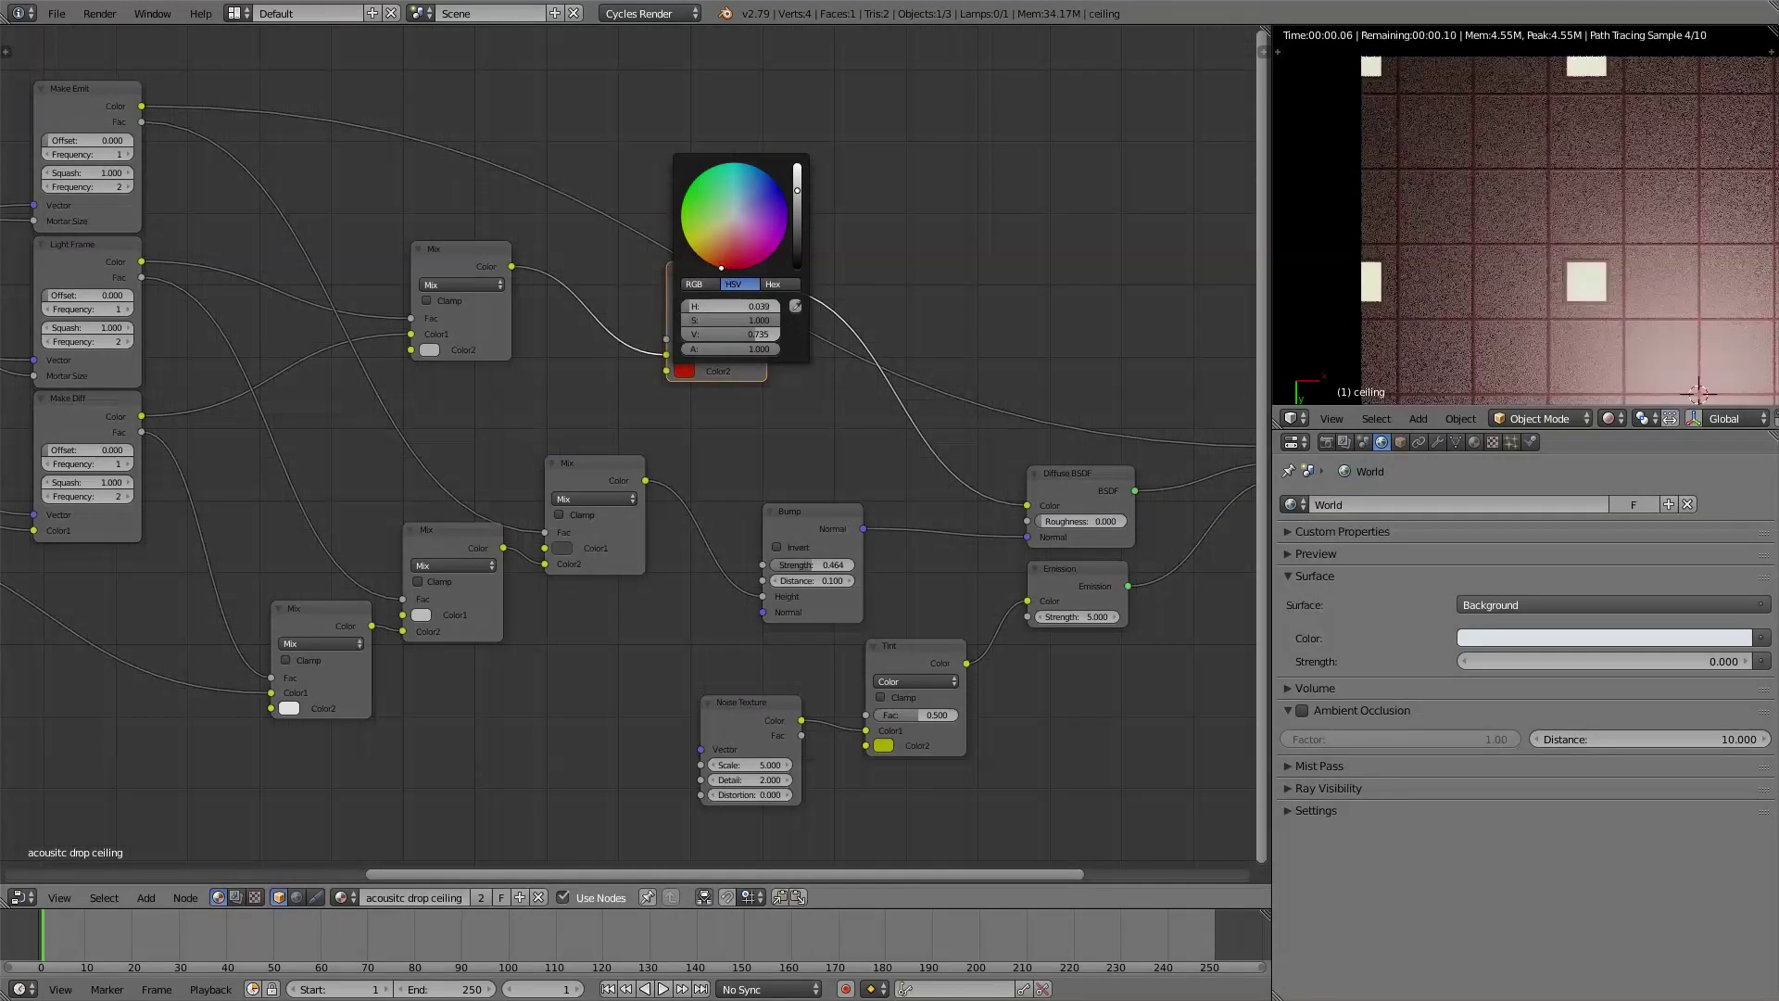
{"action": "left_click", "coordinate": [710, 267]}
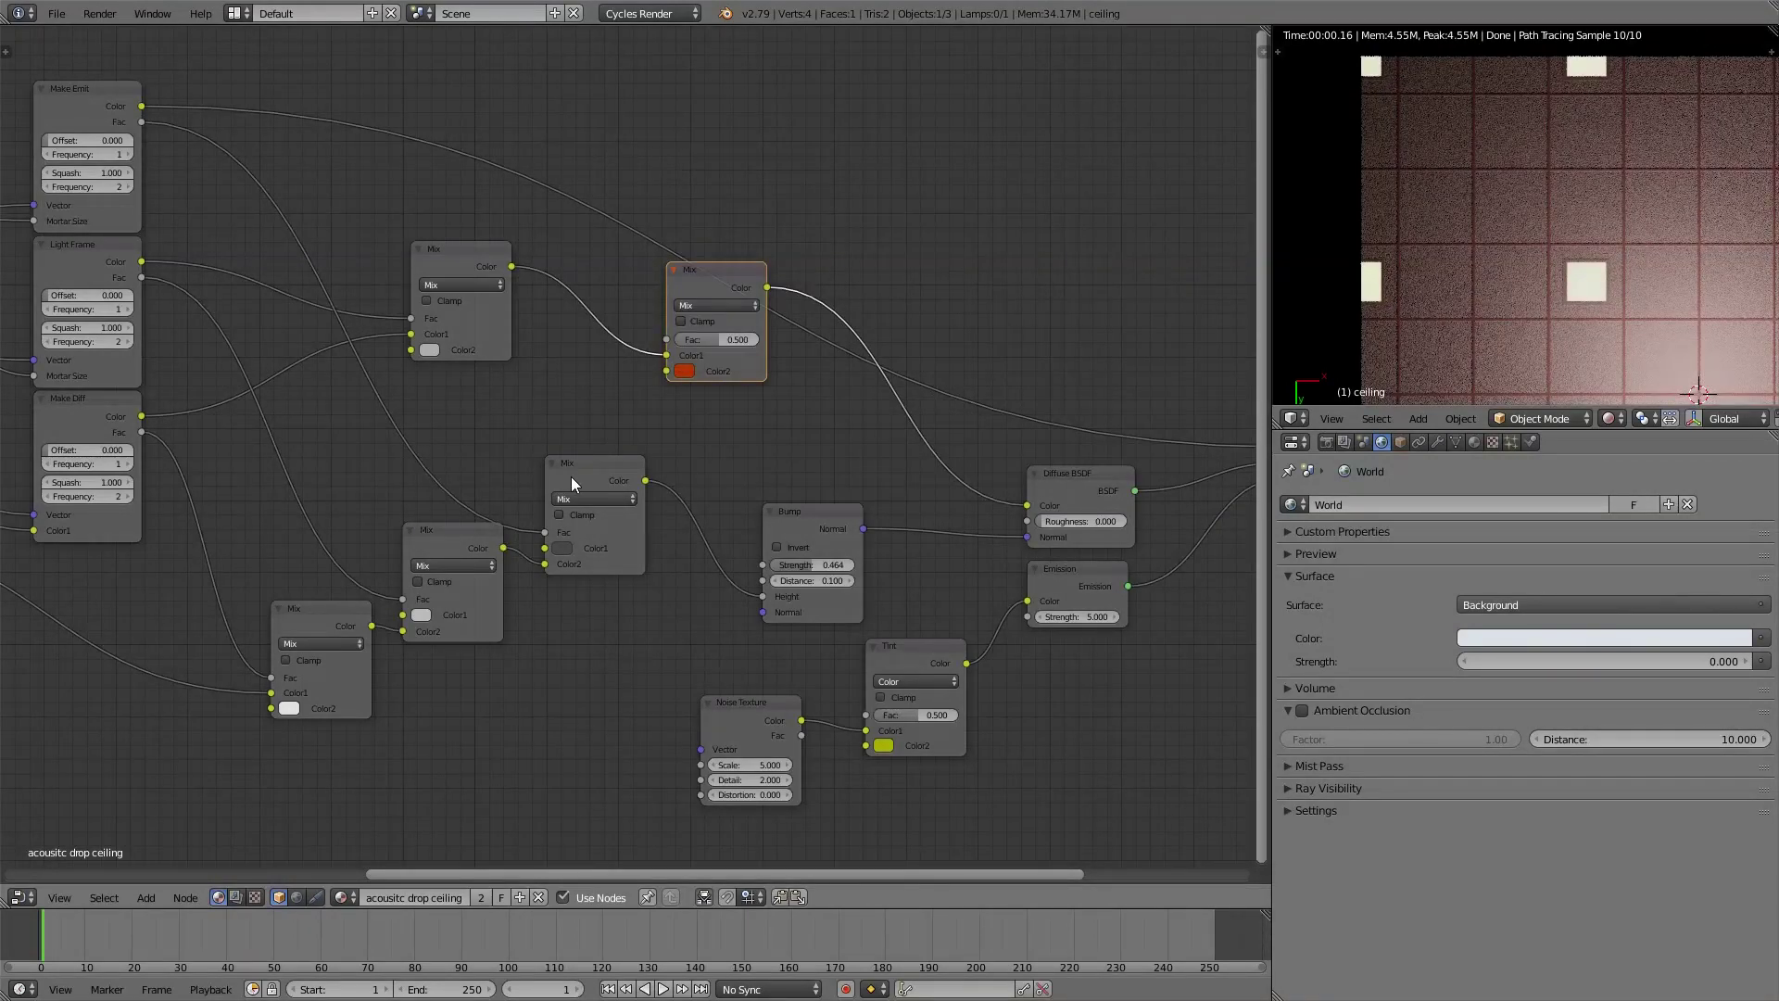
{"action": "middle_click_drag", "start_coordinate": [705, 278], "coordinate": [743, 356]}
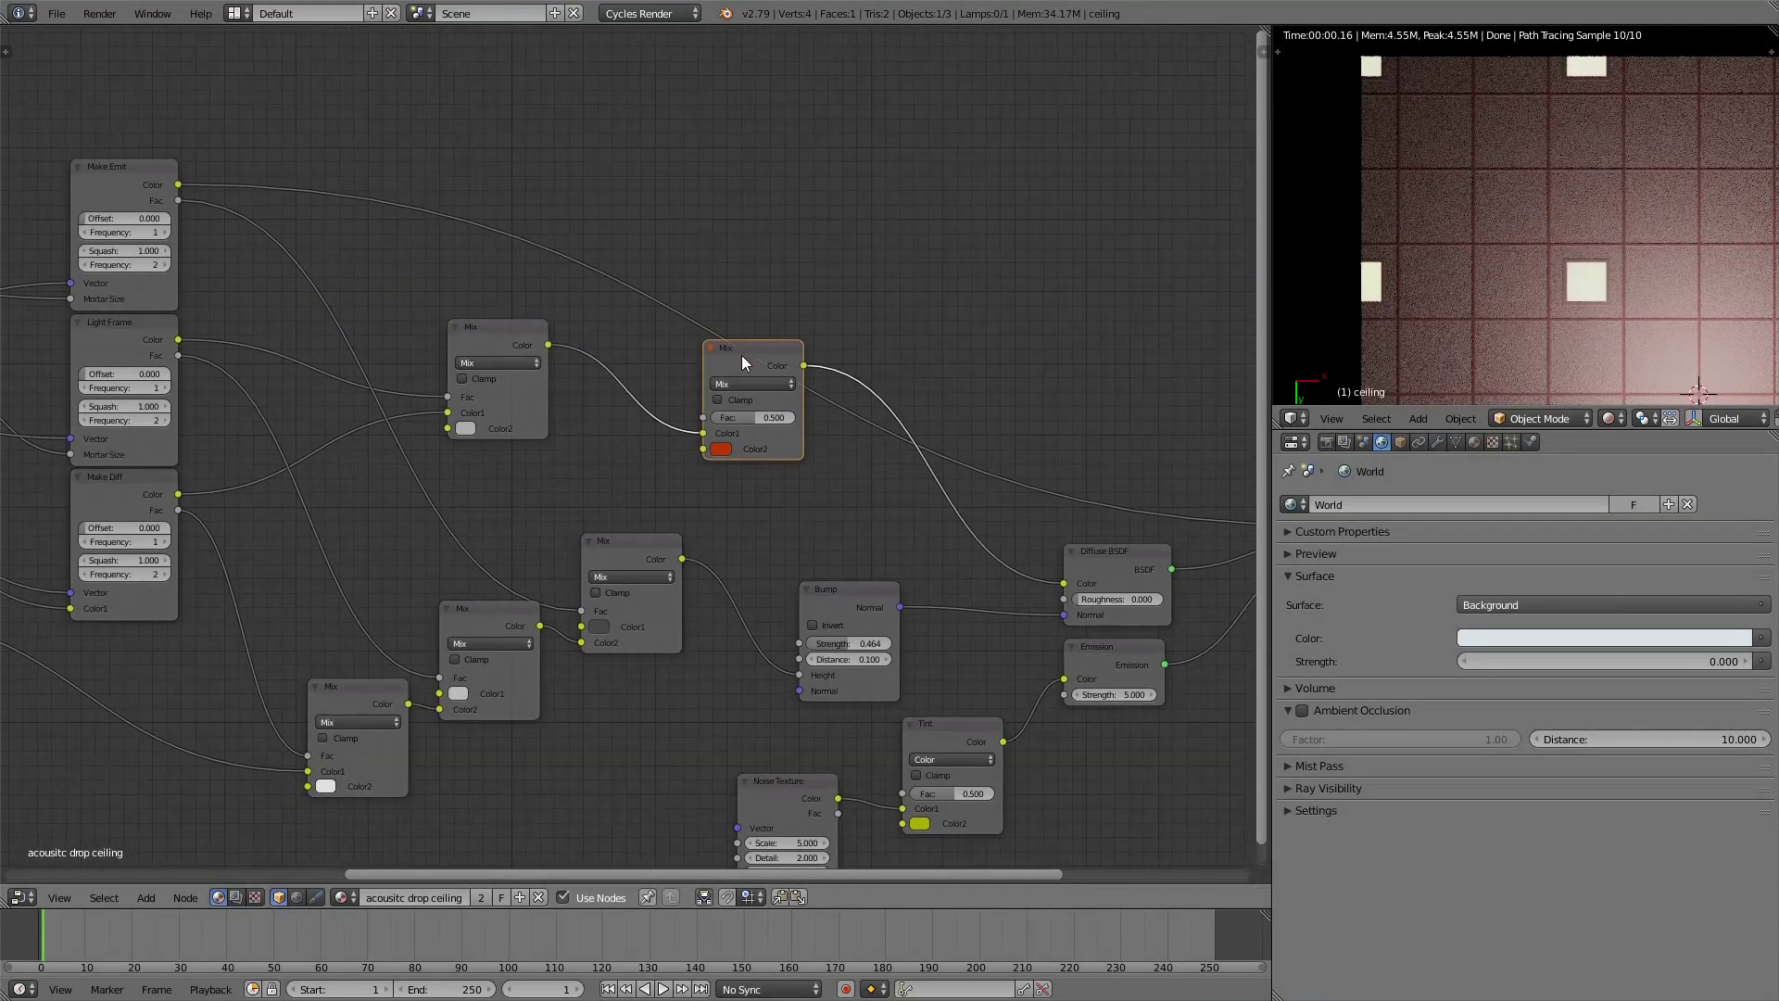
Add a Geometry node and connect its Backfacing output to the red Mix node's Fac
{"action": "key", "text": "shift+a"}
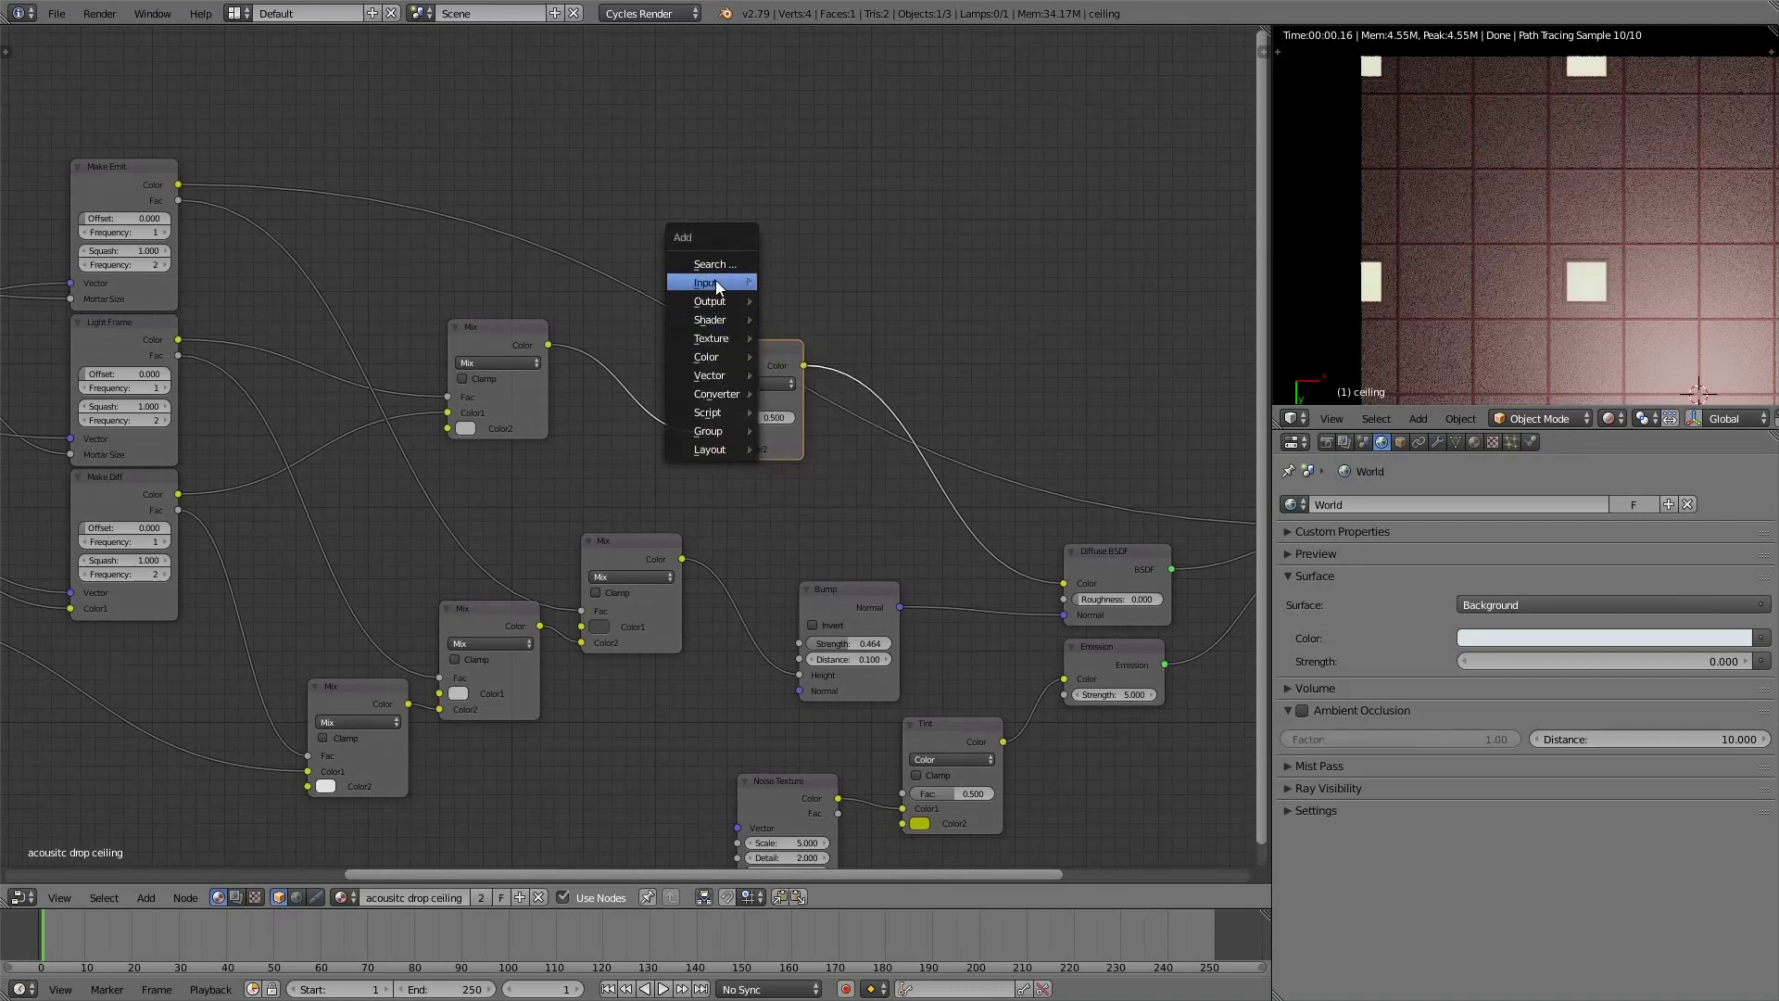
{"action": "mouse_move", "coordinate": [715, 284]}
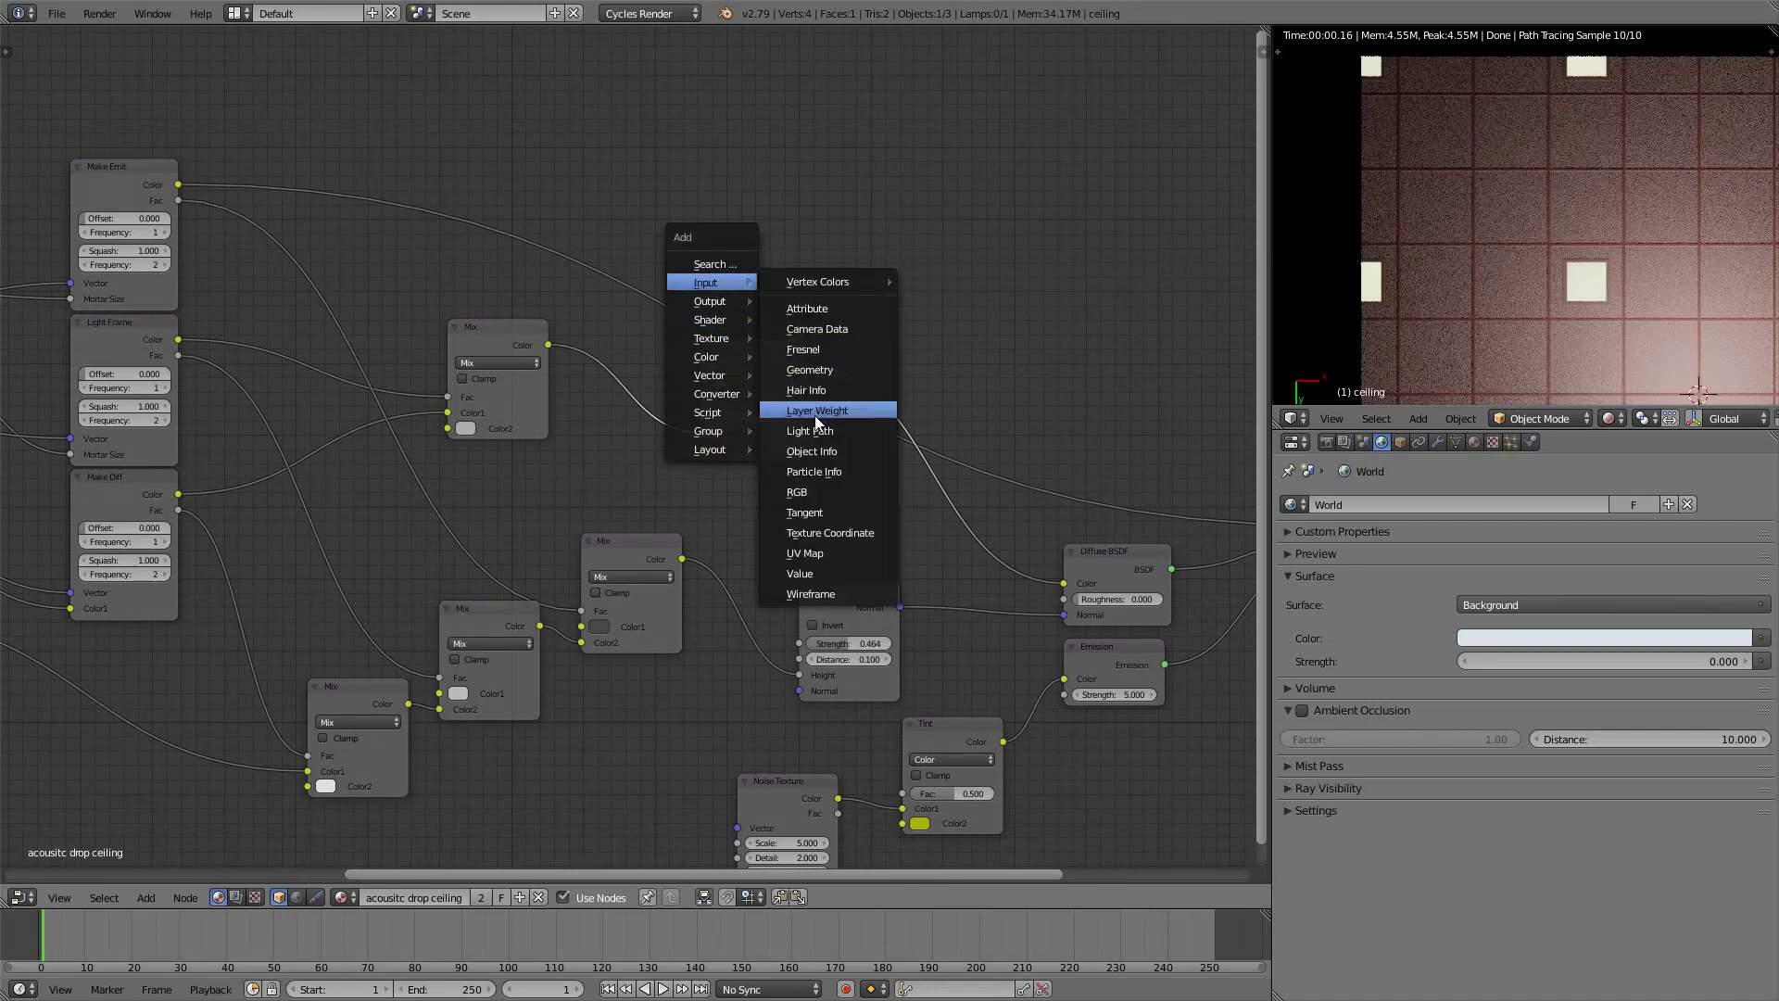
{"action": "left_click", "coordinate": [821, 370]}
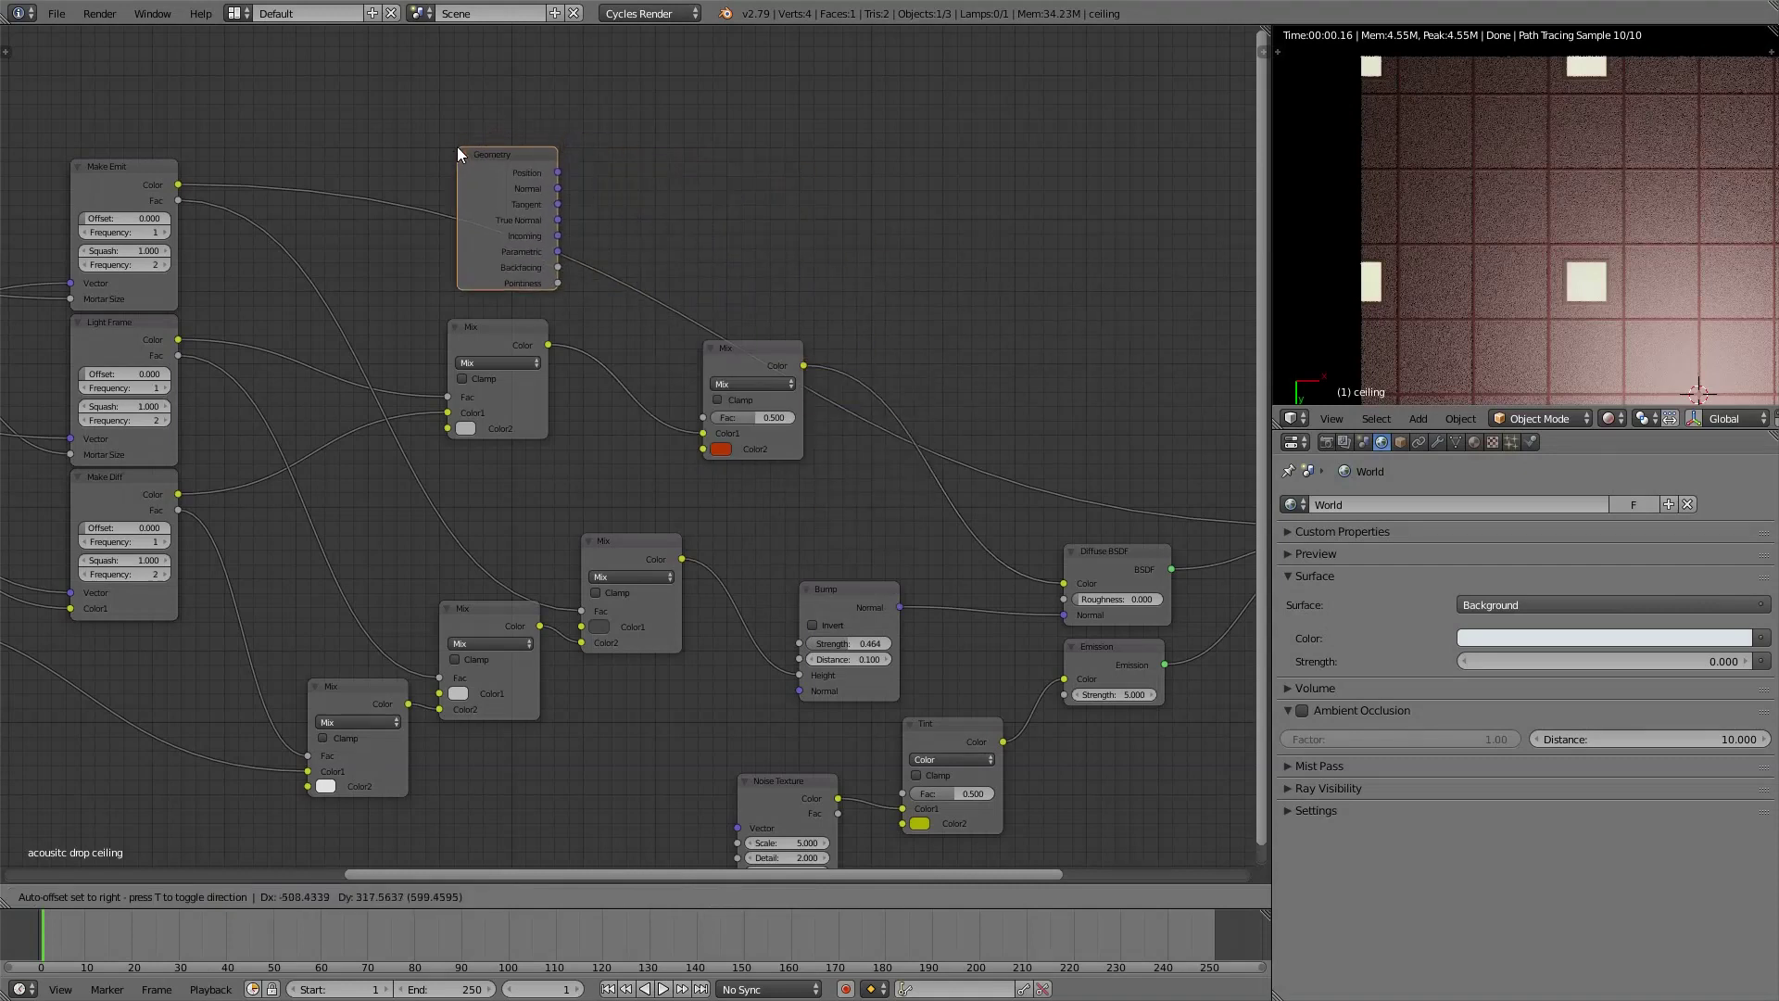
{"action": "left_click", "coordinate": [448, 158]}
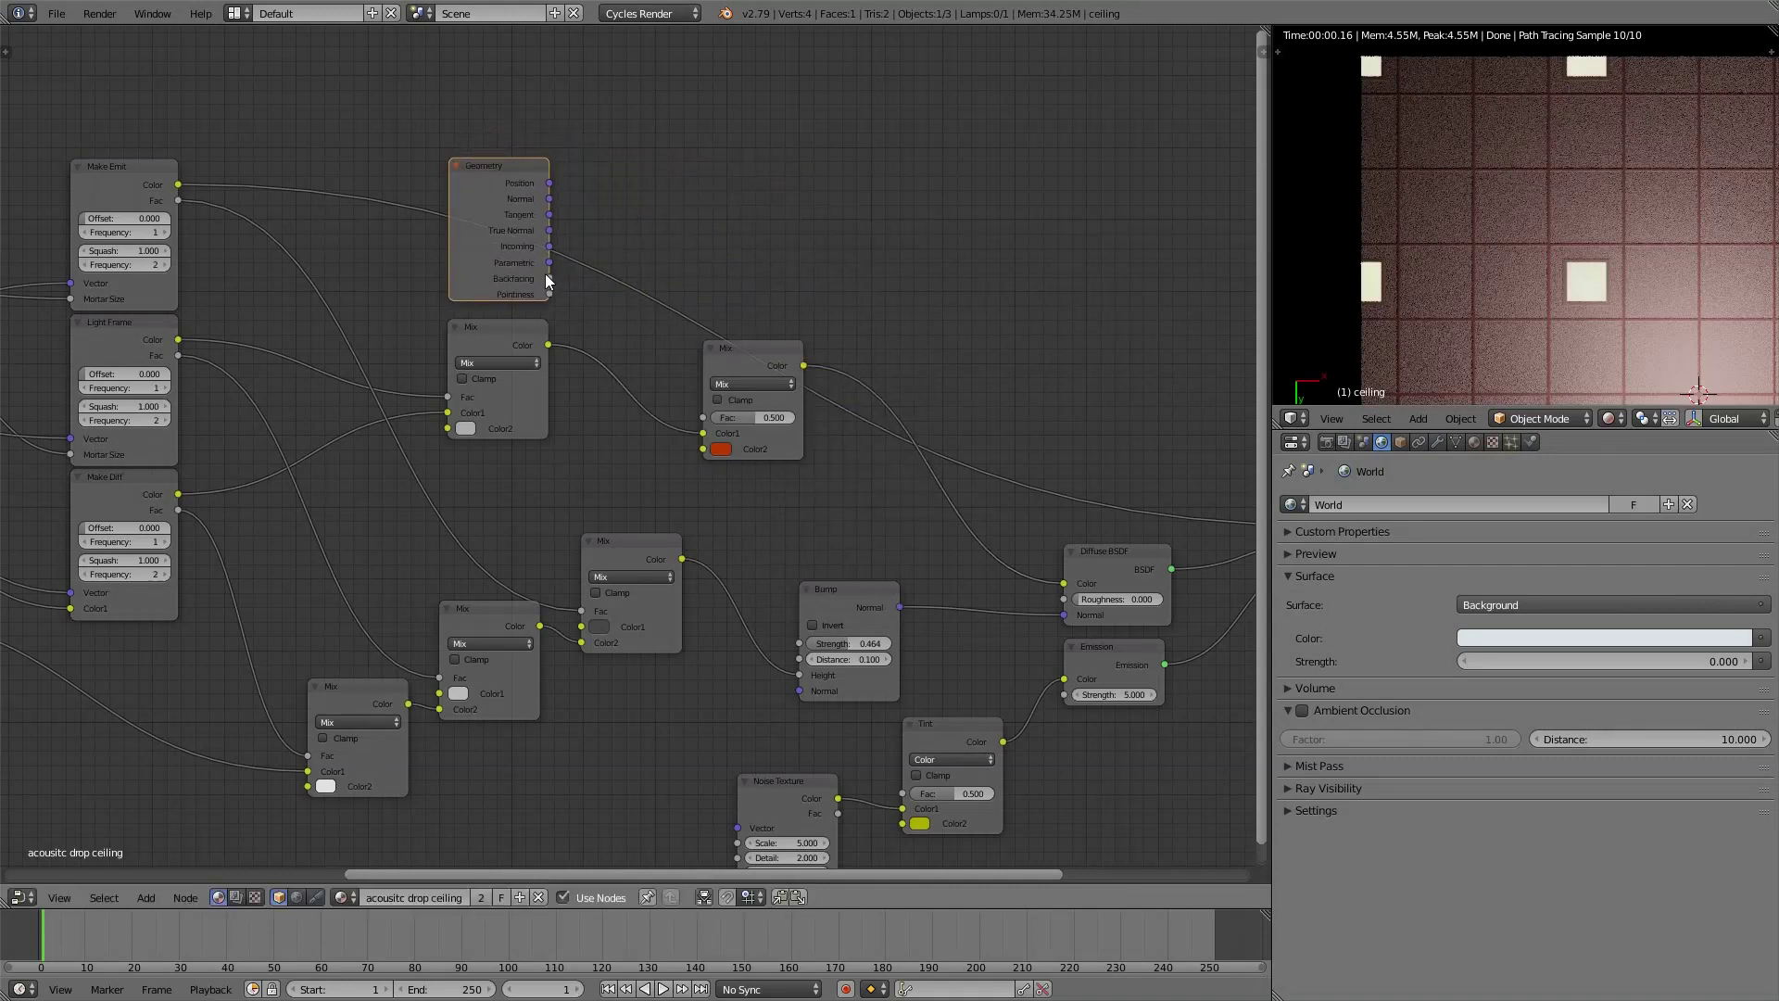
{"action": "left_click_drag", "start_coordinate": [550, 278], "coordinate": [703, 417]}
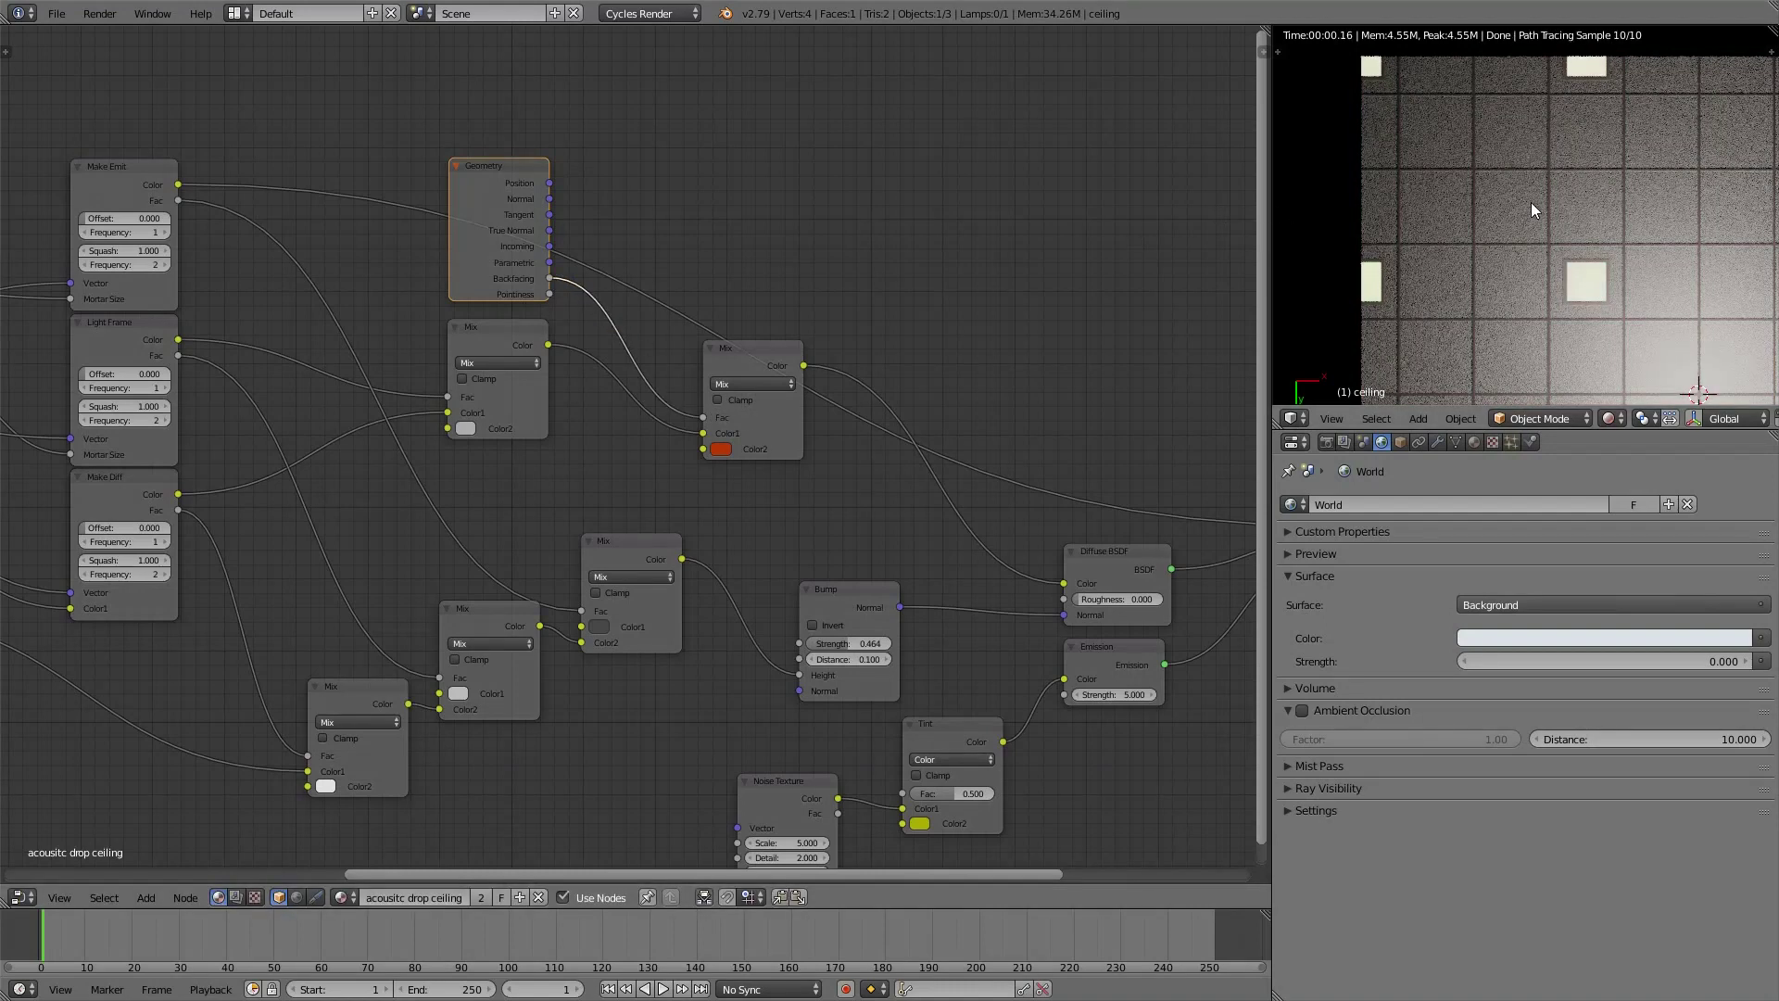
Frame the ceiling plane and orbit the render to view it from below
{"action": "key", "text": "KP_Decimal"}
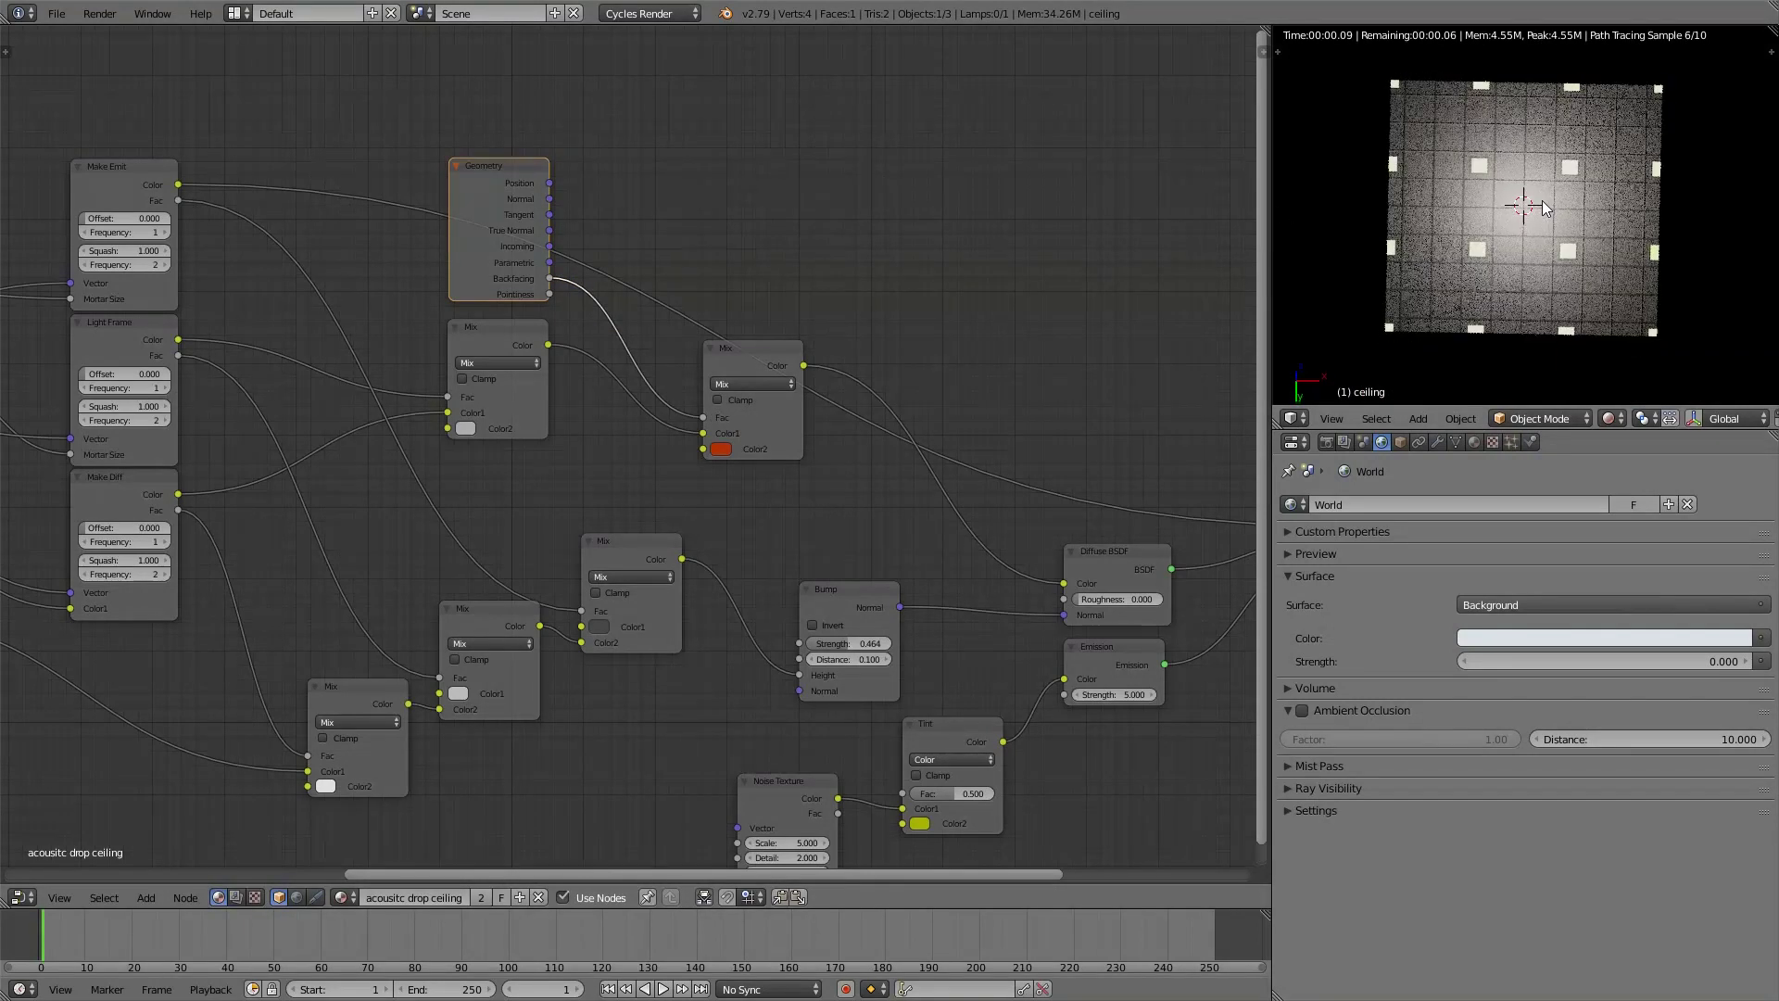
{"action": "middle_click_drag", "start_coordinate": [1544, 209], "coordinate": [1540, 254]}
{"action": "key", "text": "KP_5"}
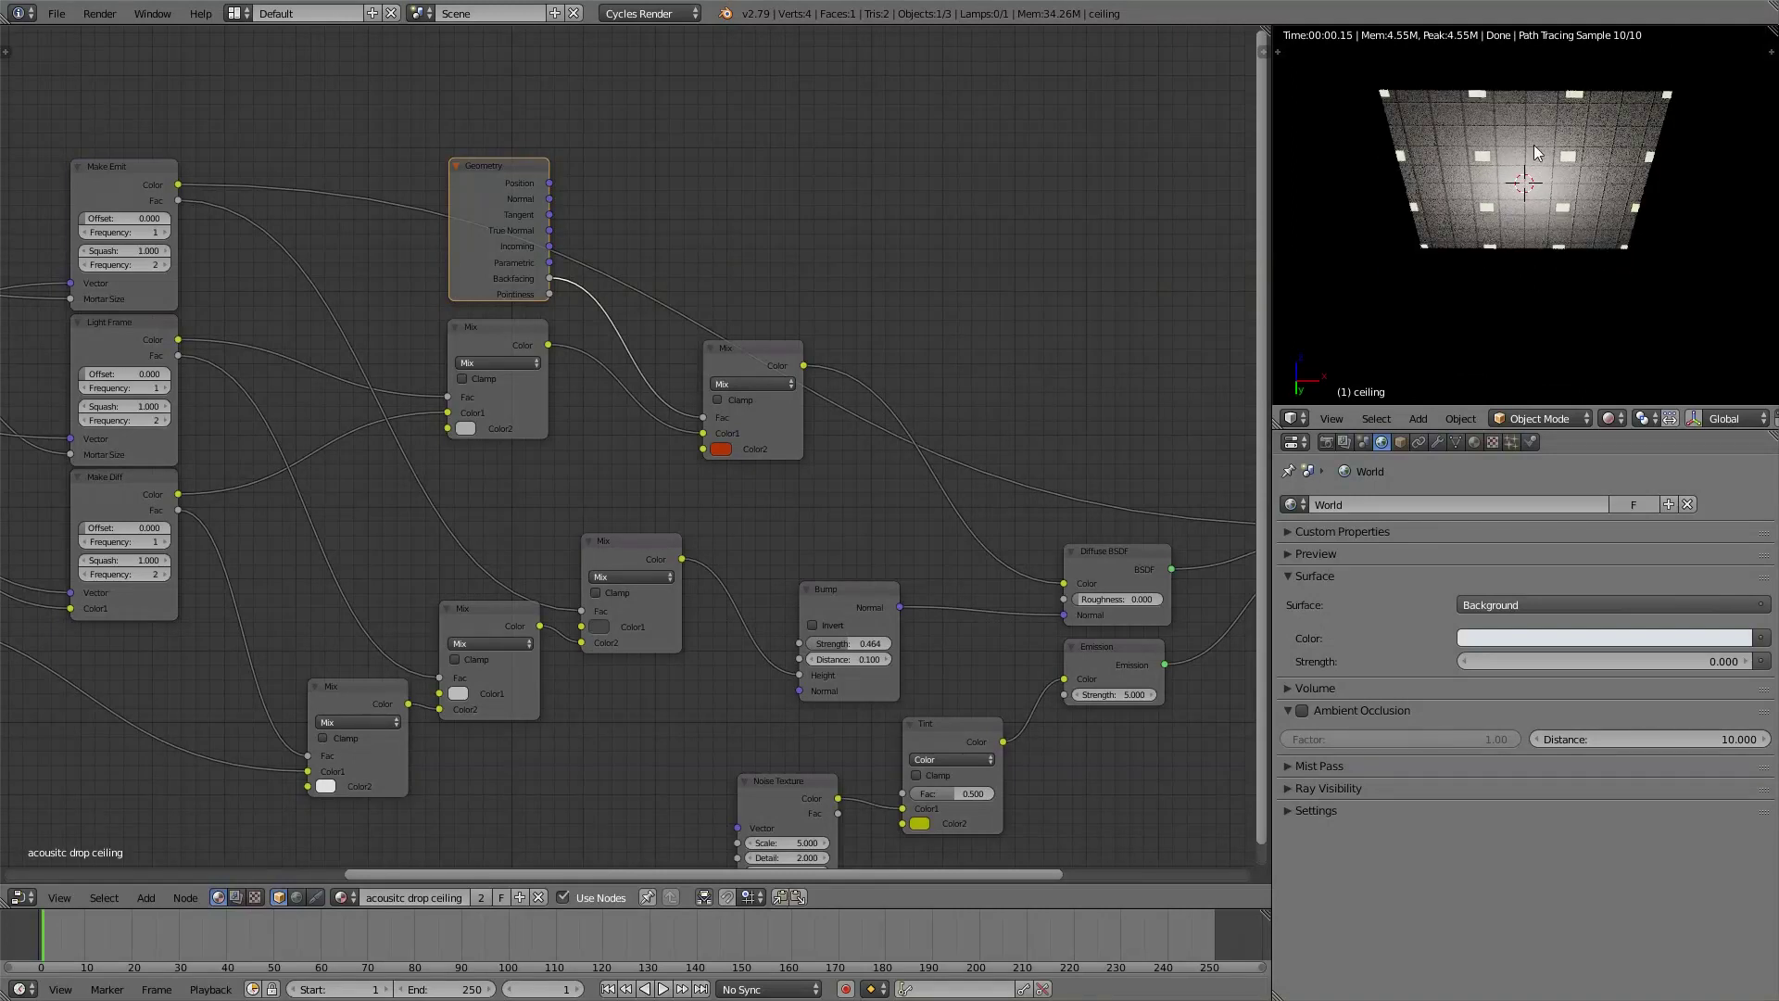
{"action": "scroll", "coordinate": [1537, 153], "scroll_direction": "up", "scroll_amount": 3}
{"action": "middle_click_drag", "start_coordinate": [1538, 117], "coordinate": [1492, 241]}
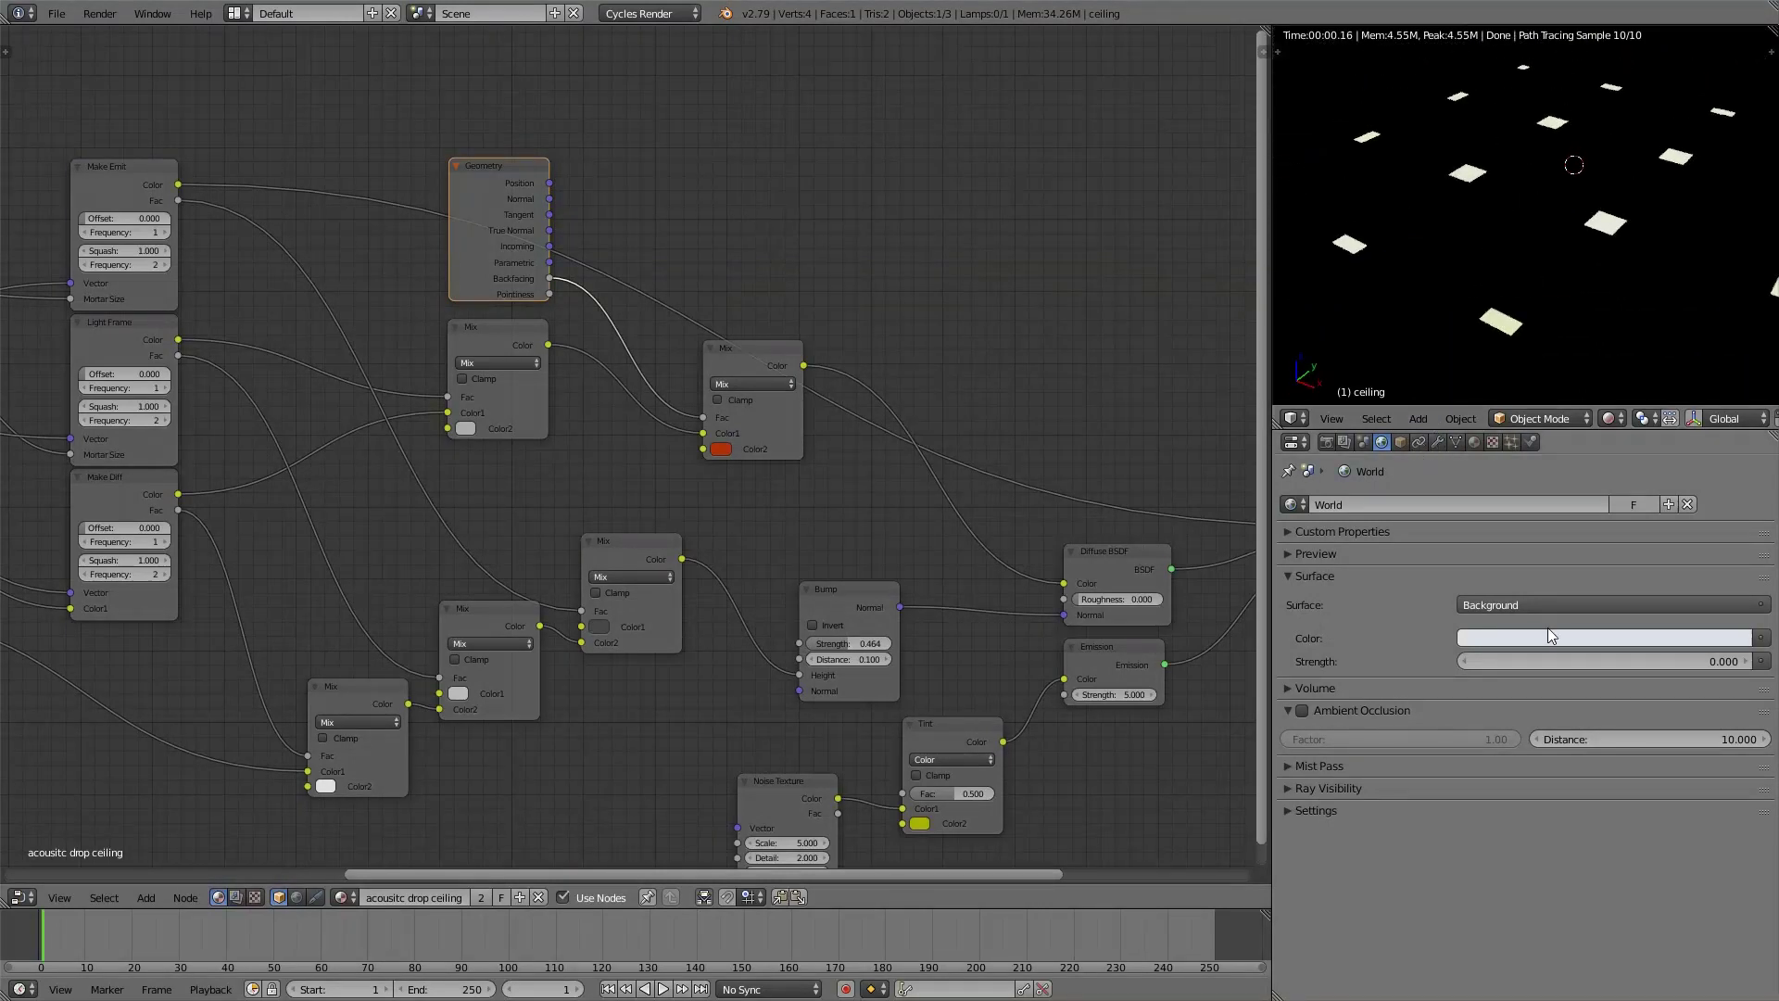
Set the World background strength to 0.100 and orbit around the ceiling
{"action": "left_click", "coordinate": [1554, 662]}
{"action": "key", "text": "Return"}
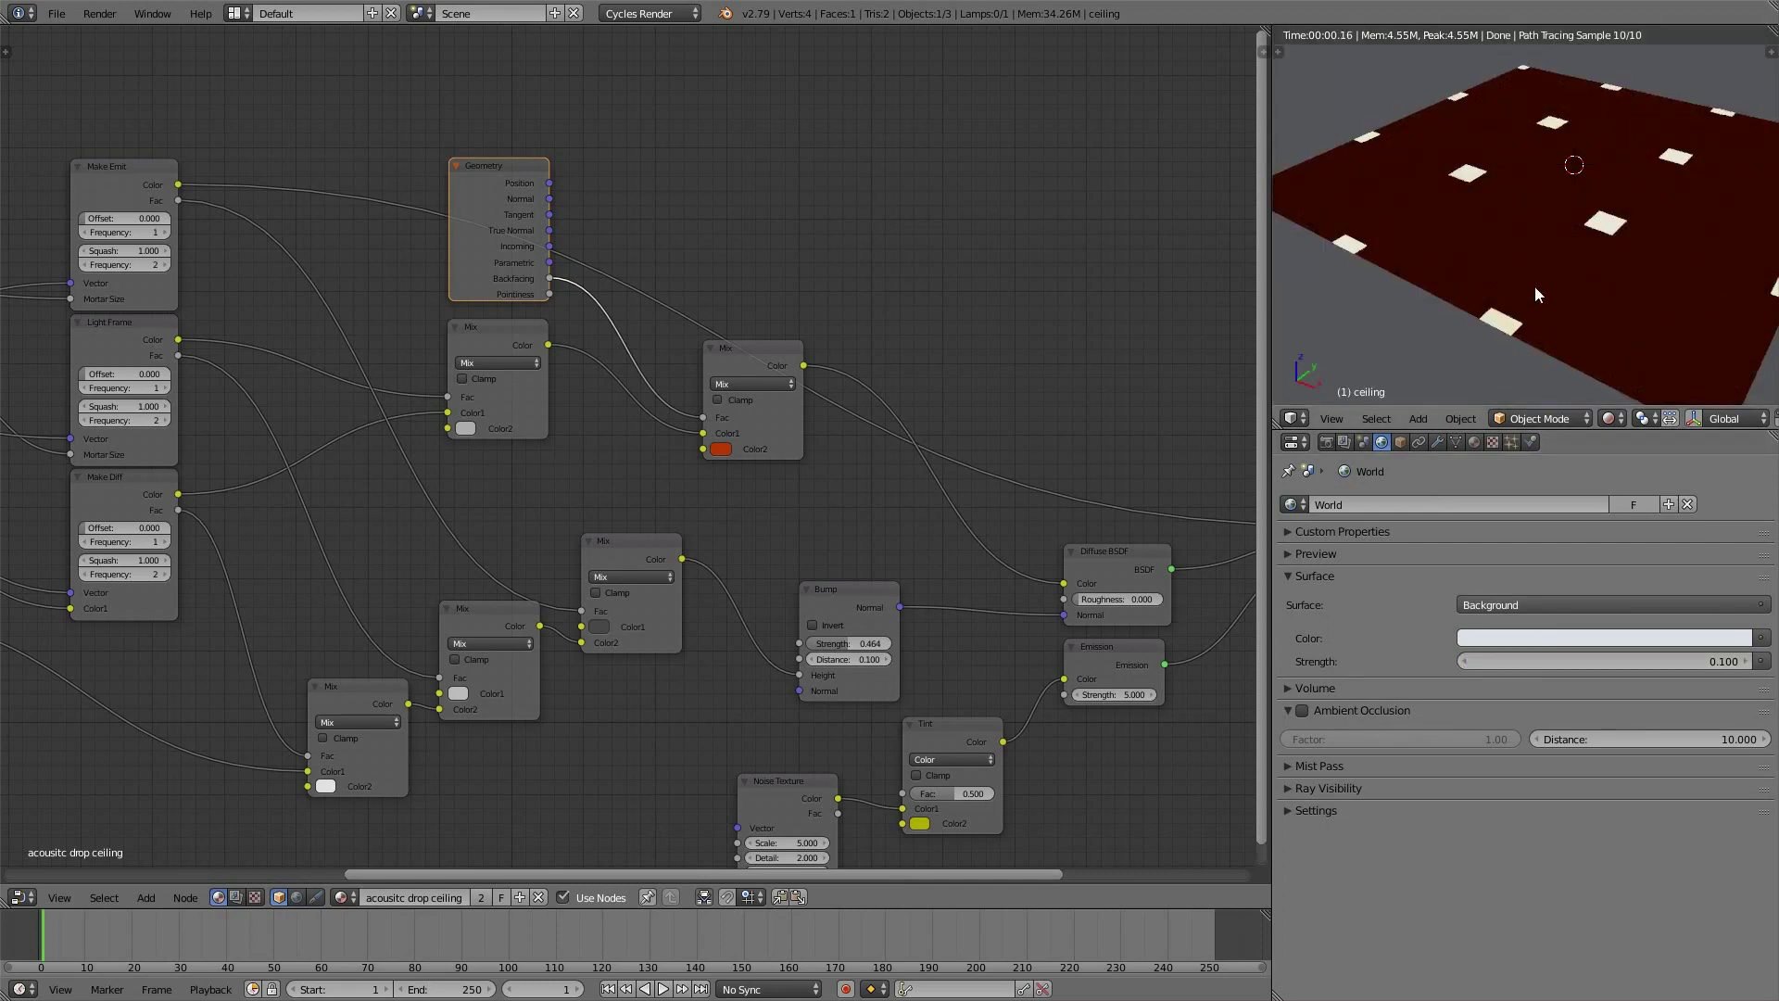
{"action": "middle_click_drag", "start_coordinate": [1534, 286], "coordinate": [1539, 176]}
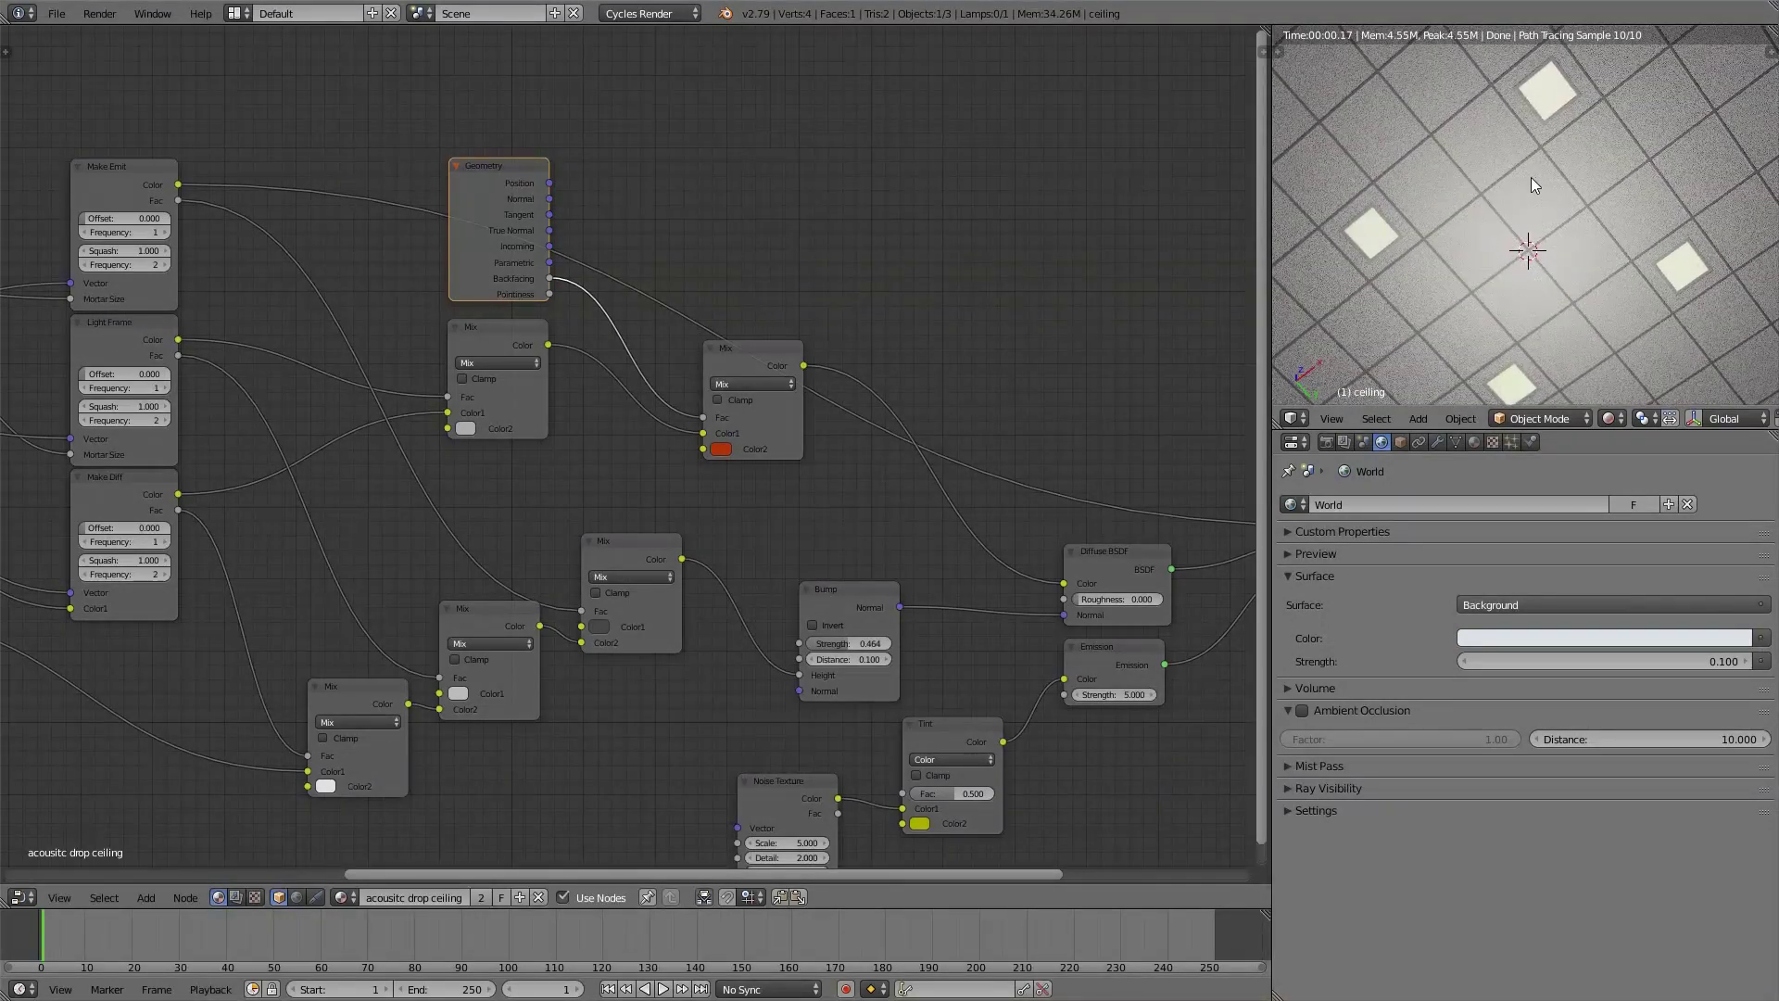
Maximize the node editor and move the Emission, Mix Shader and Material Output nodes up-left
{"action": "scroll", "coordinate": [949, 245], "scroll_direction": "down", "scroll_amount": 3}
{"action": "key", "text": "ctrl+Up"}
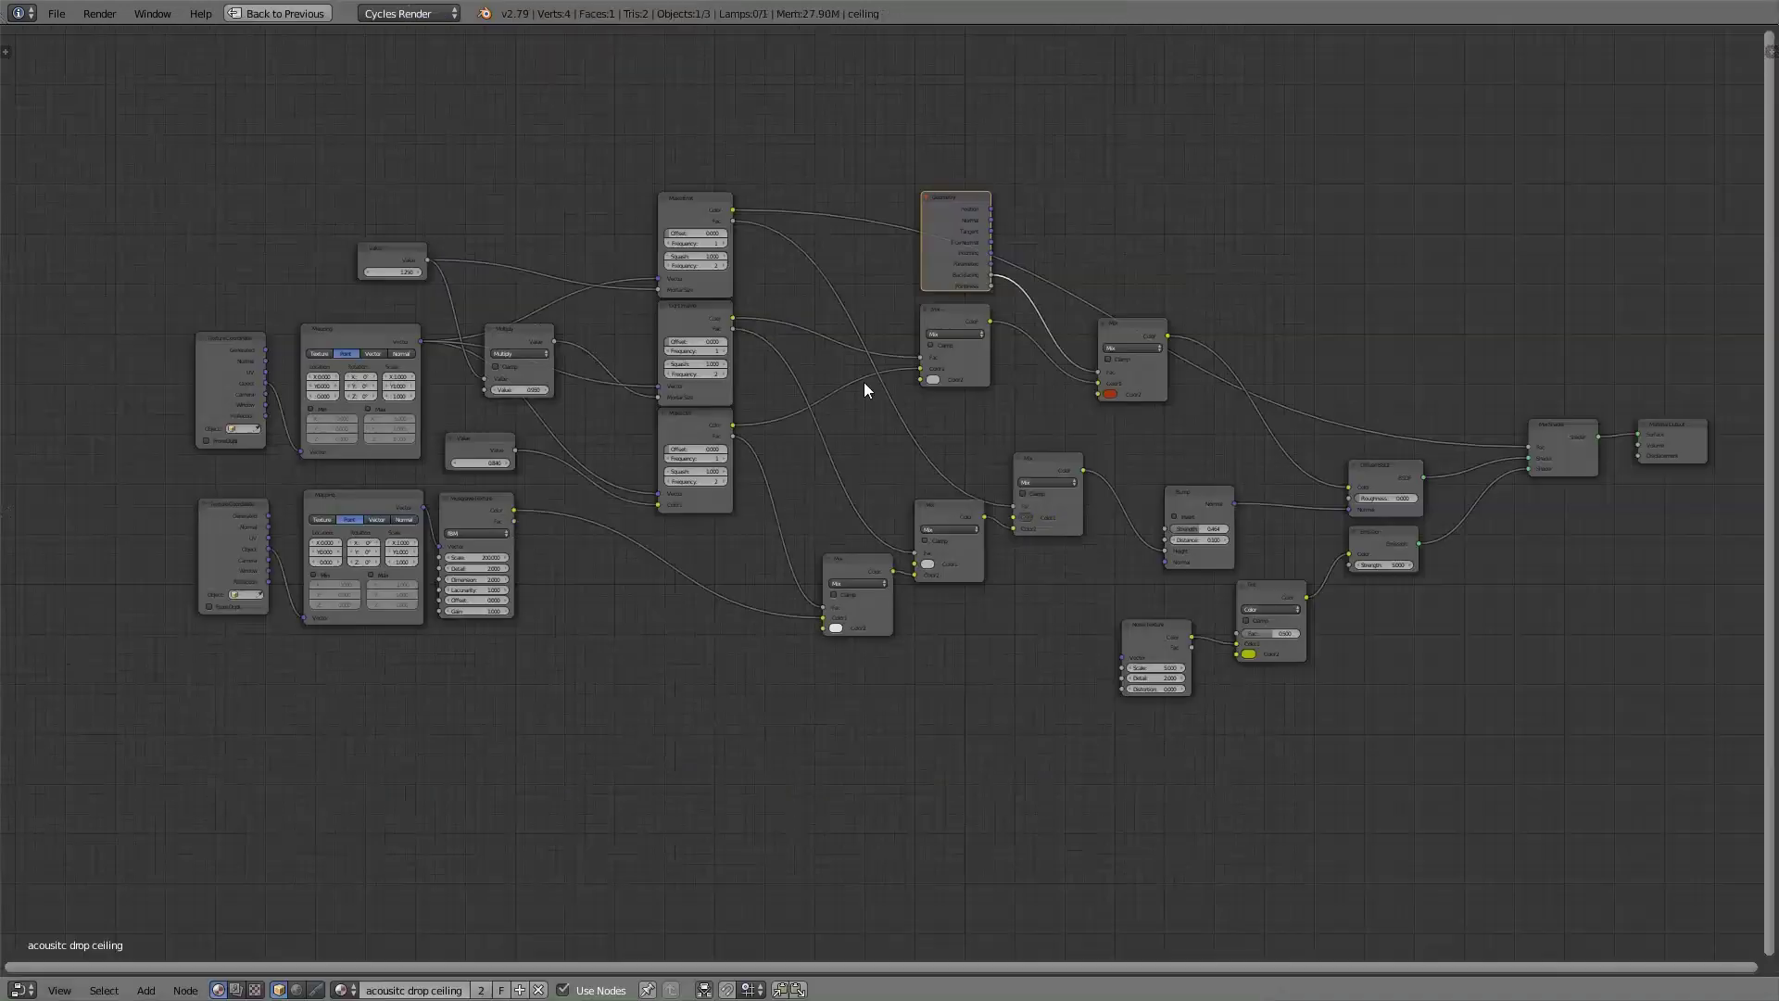
{"action": "middle_click_drag", "start_coordinate": [864, 382], "coordinate": [829, 384]}
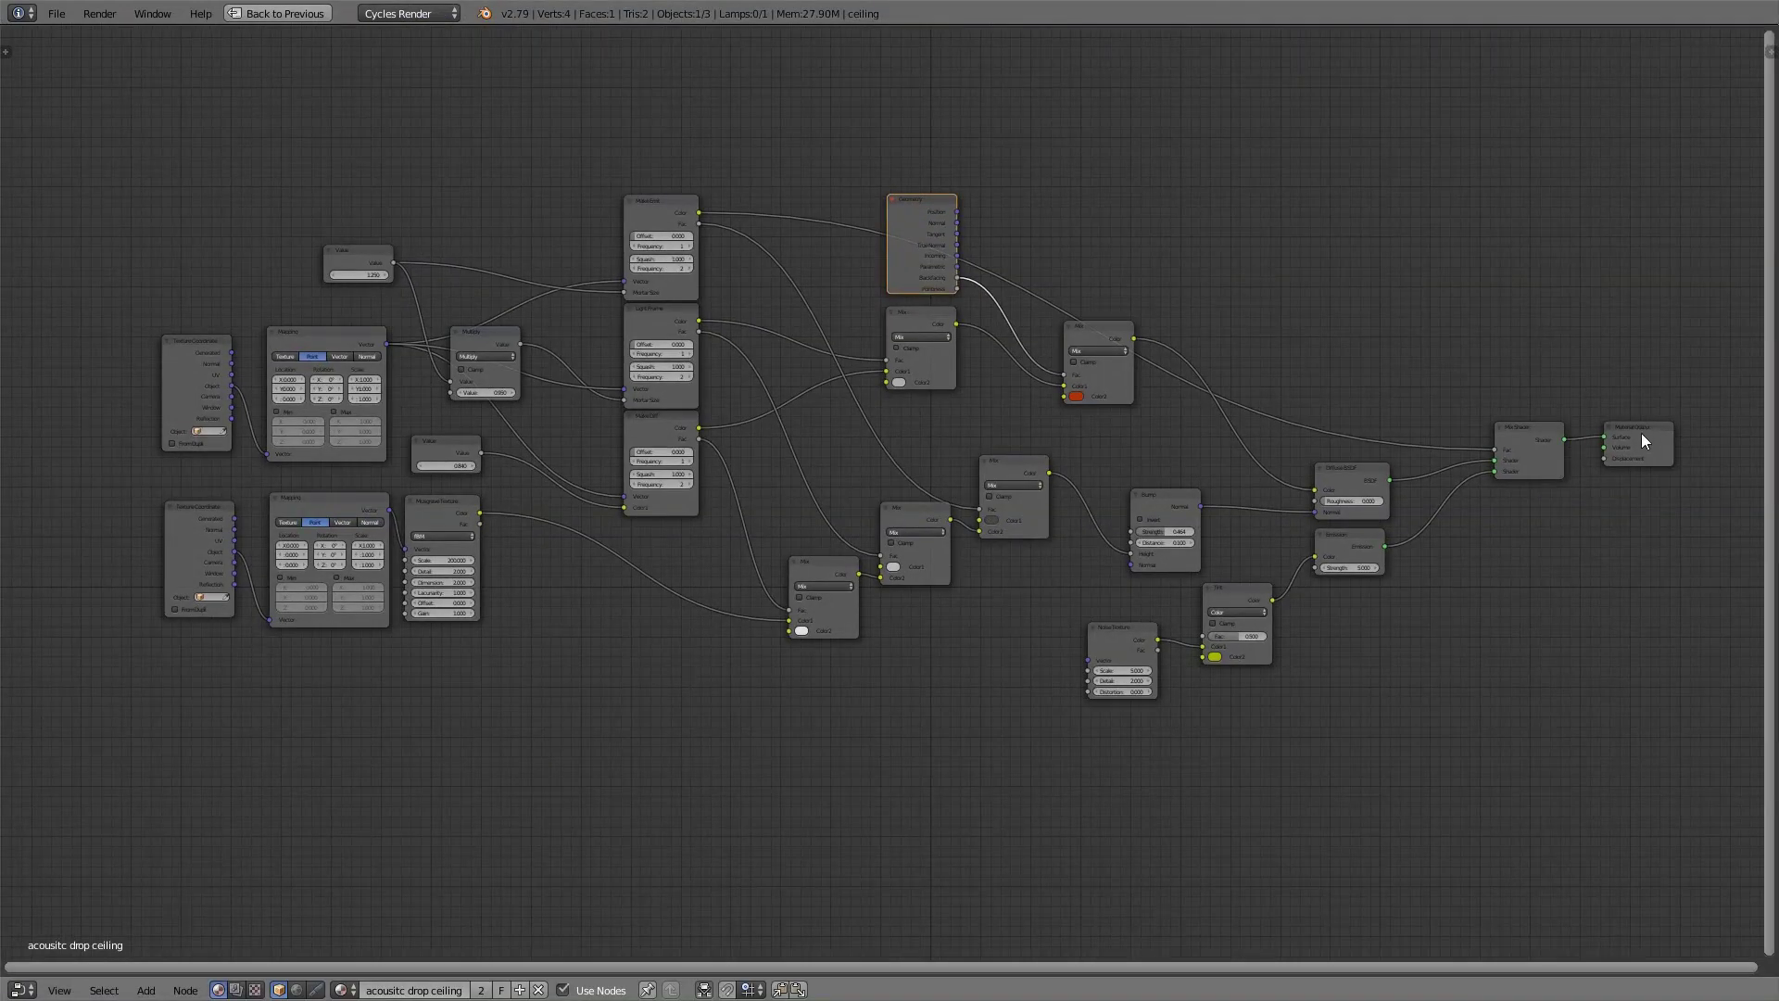
{"action": "key", "text": "ctrl+z"}
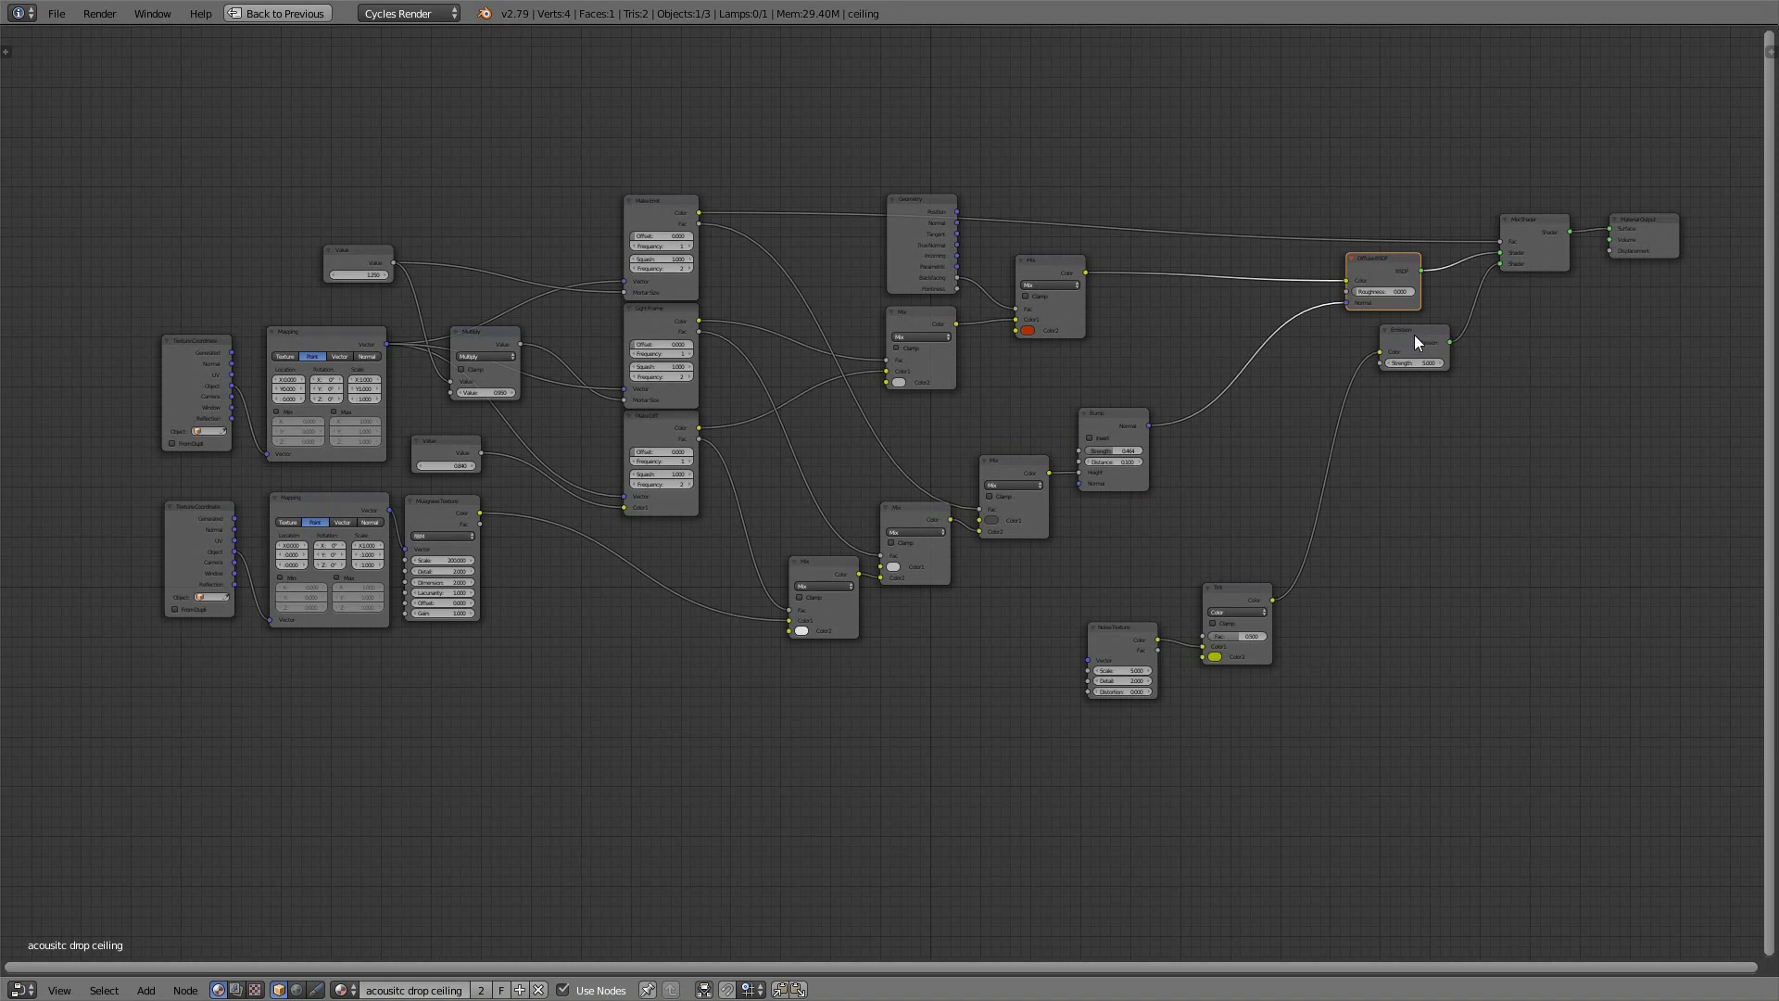
{"action": "left_click", "coordinate": [1414, 342], "text": "shift"}
{"action": "left_click", "coordinate": [1534, 224], "text": "shift"}
{"action": "left_click", "coordinate": [1653, 219], "text": "shift"}
{"action": "key", "text": "g"}
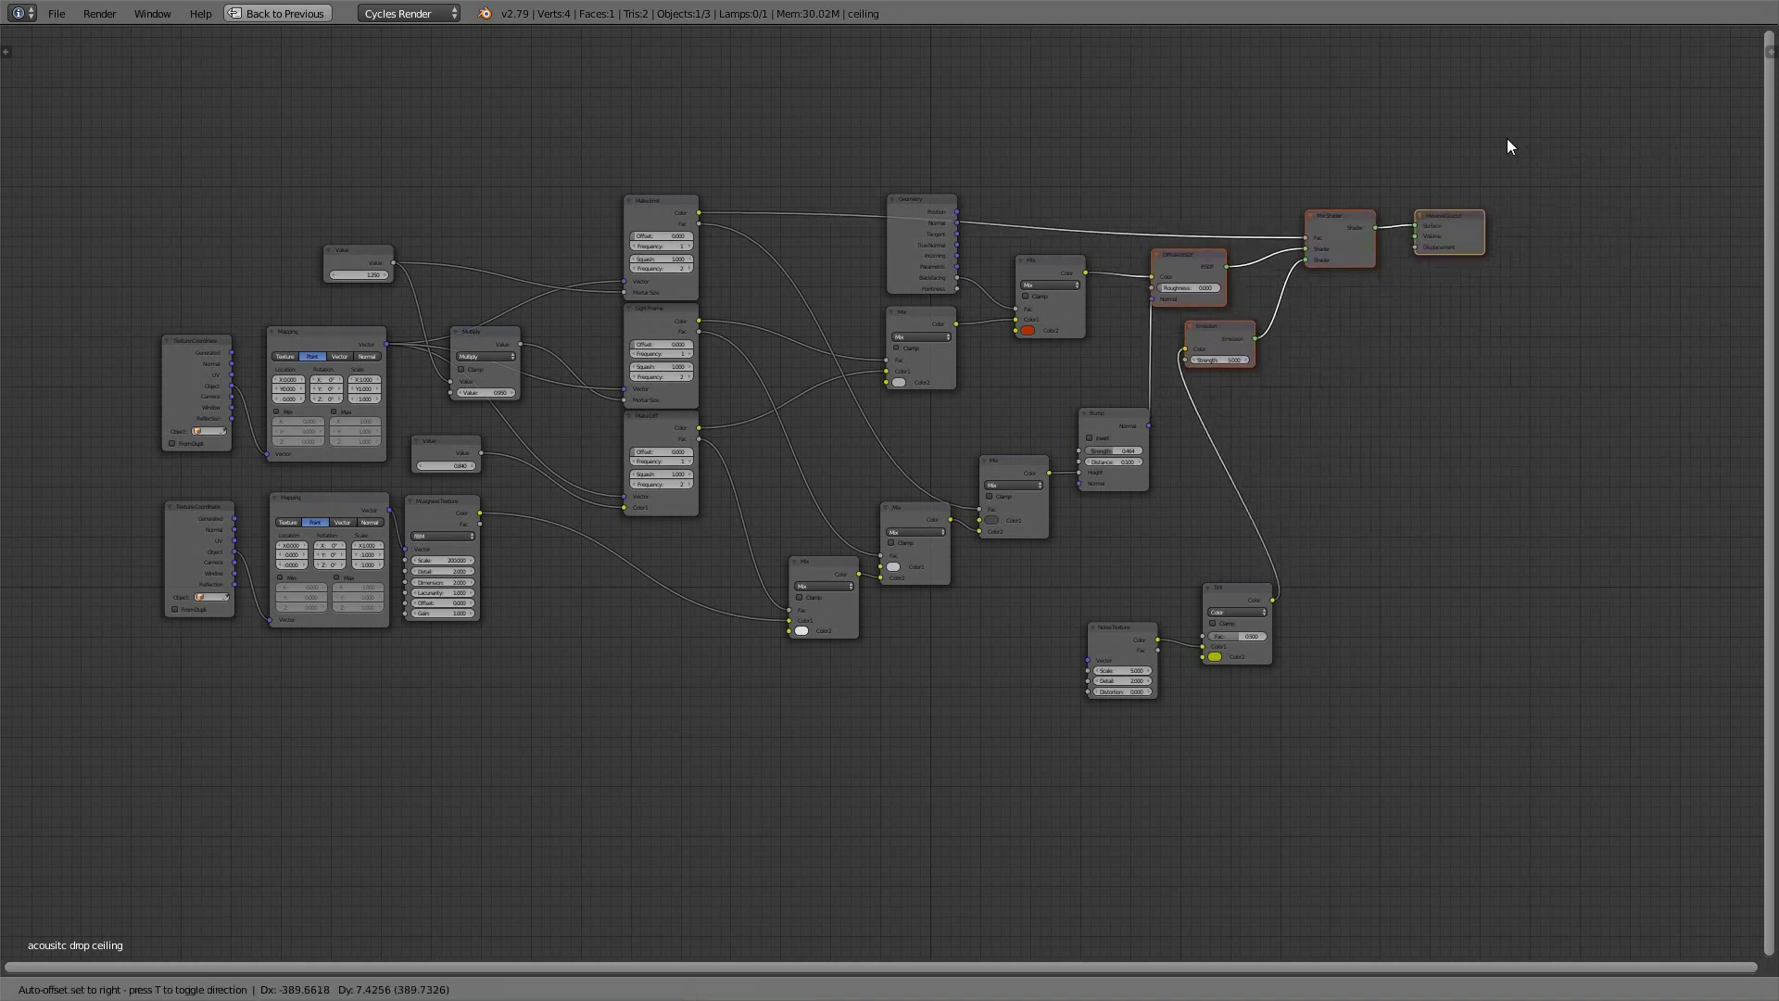
{"action": "left_click", "coordinate": [1519, 132]}
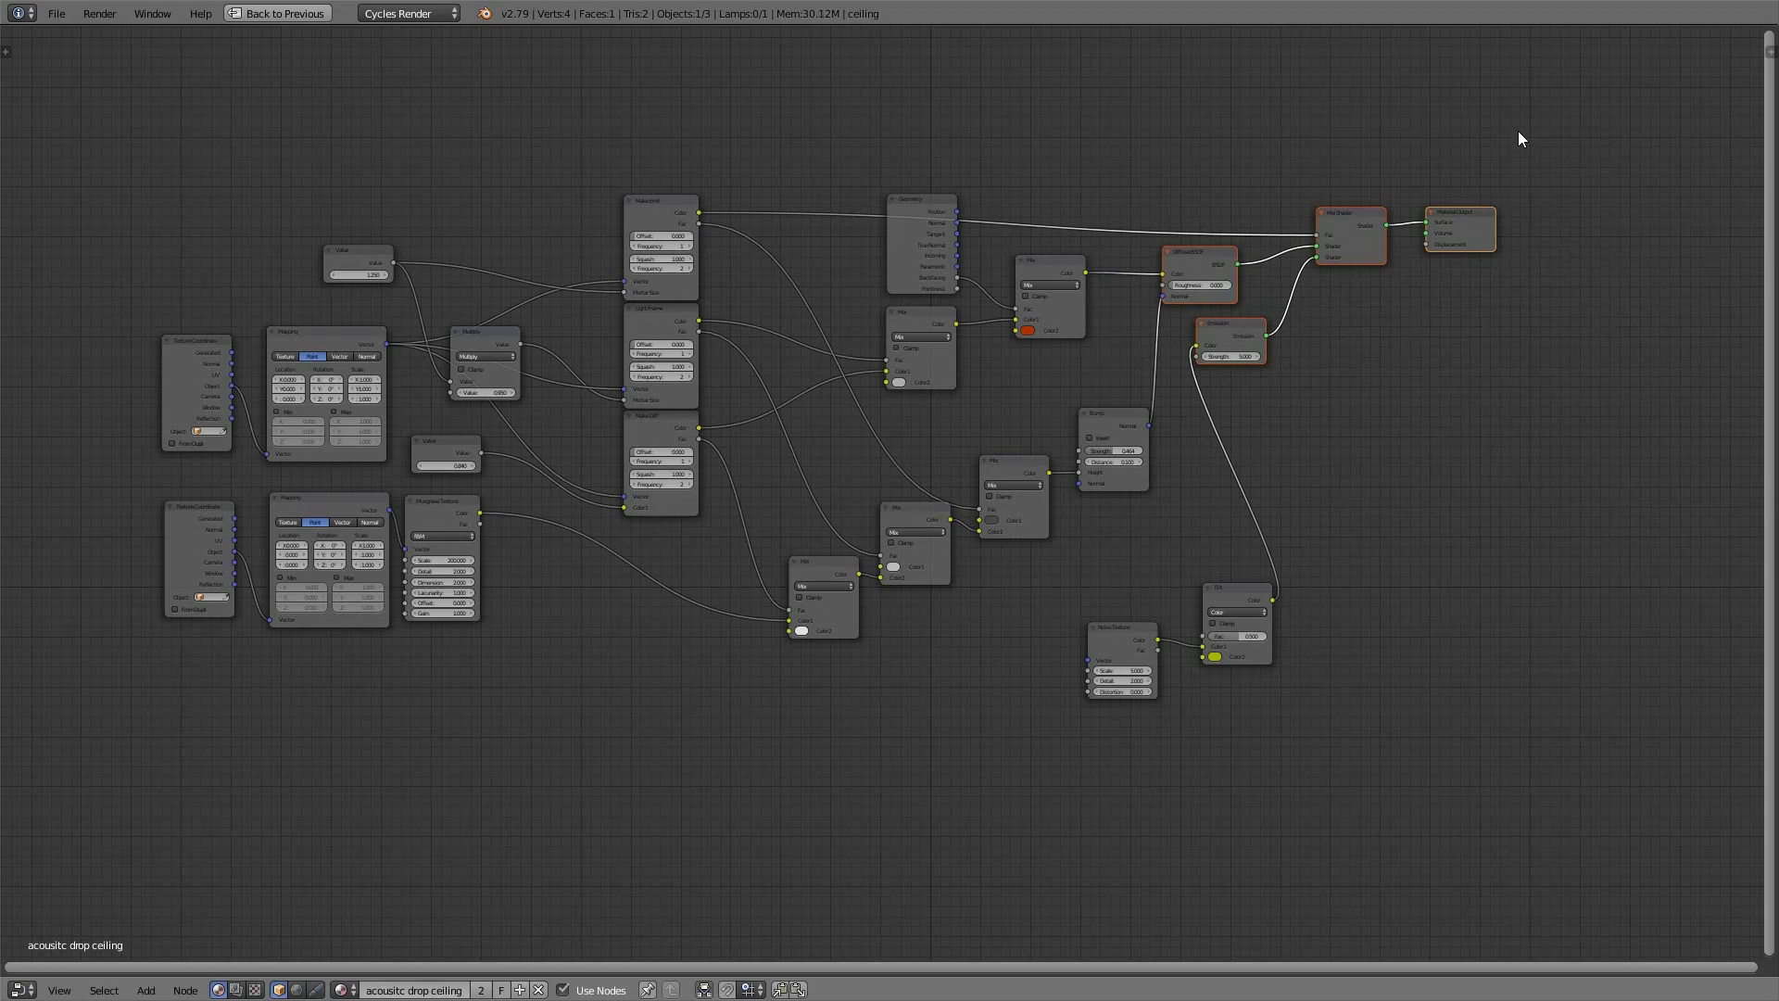
Reposition the Geometry node and the red-colour Mix node
{"action": "left_click", "coordinate": [930, 315]}
{"action": "left_click", "coordinate": [936, 198], "text": "shift"}
{"action": "key", "text": "g"}
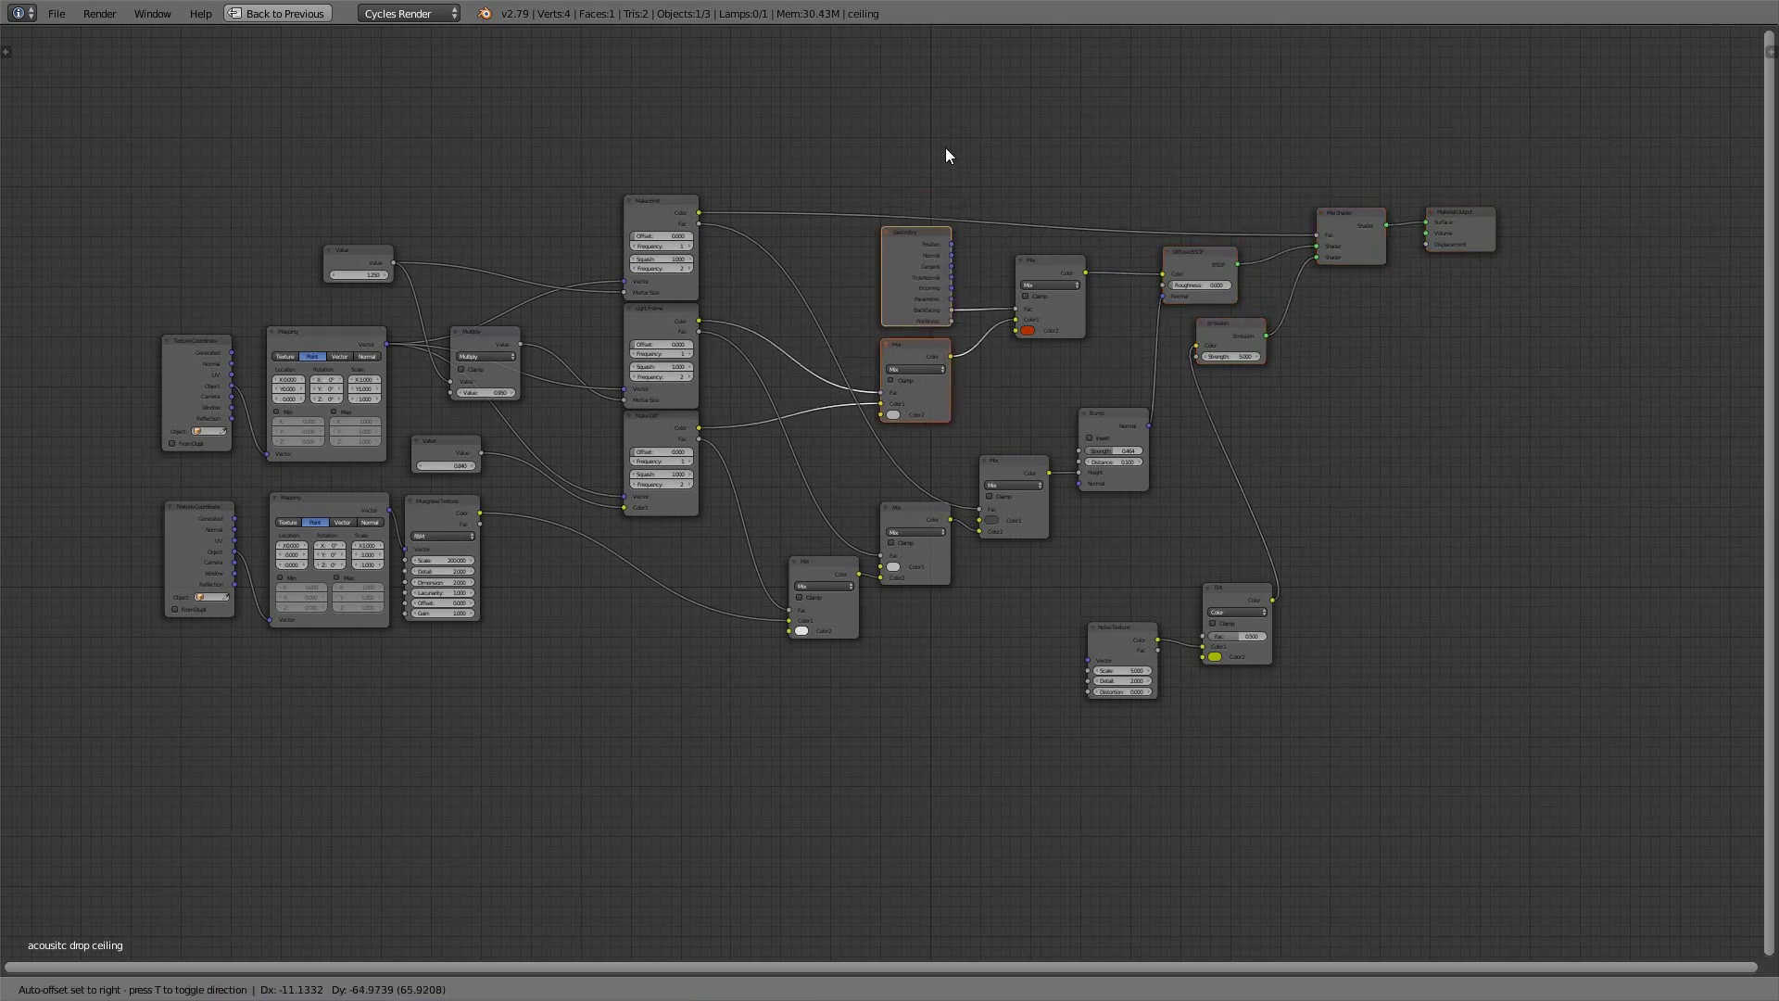
{"action": "left_click", "coordinate": [958, 160]}
{"action": "scroll", "coordinate": [1076, 242], "scroll_direction": "up", "scroll_amount": 2}
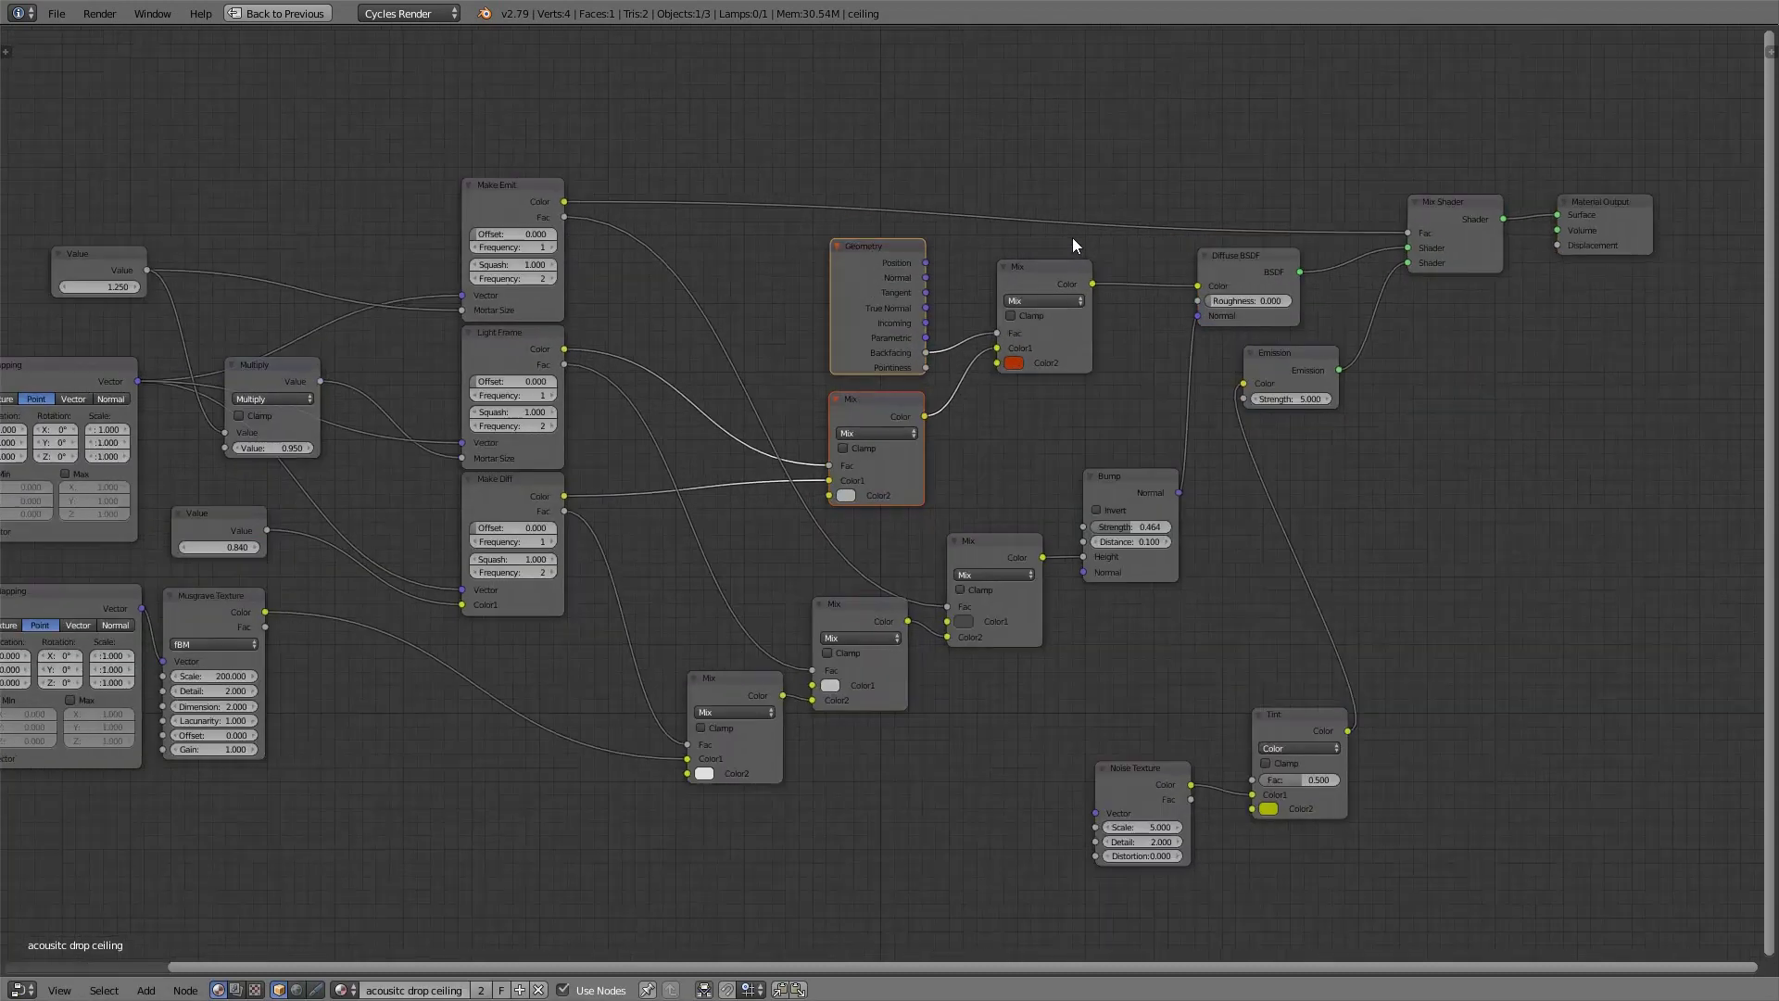
Move the Bump node and its three Mix nodes up-left together
{"action": "left_click", "coordinate": [1127, 477]}
{"action": "left_click", "coordinate": [969, 558], "text": "shift"}
{"action": "left_click", "coordinate": [874, 603], "text": "shift"}
{"action": "left_click", "coordinate": [738, 677], "text": "shift"}
{"action": "key", "text": "g"}
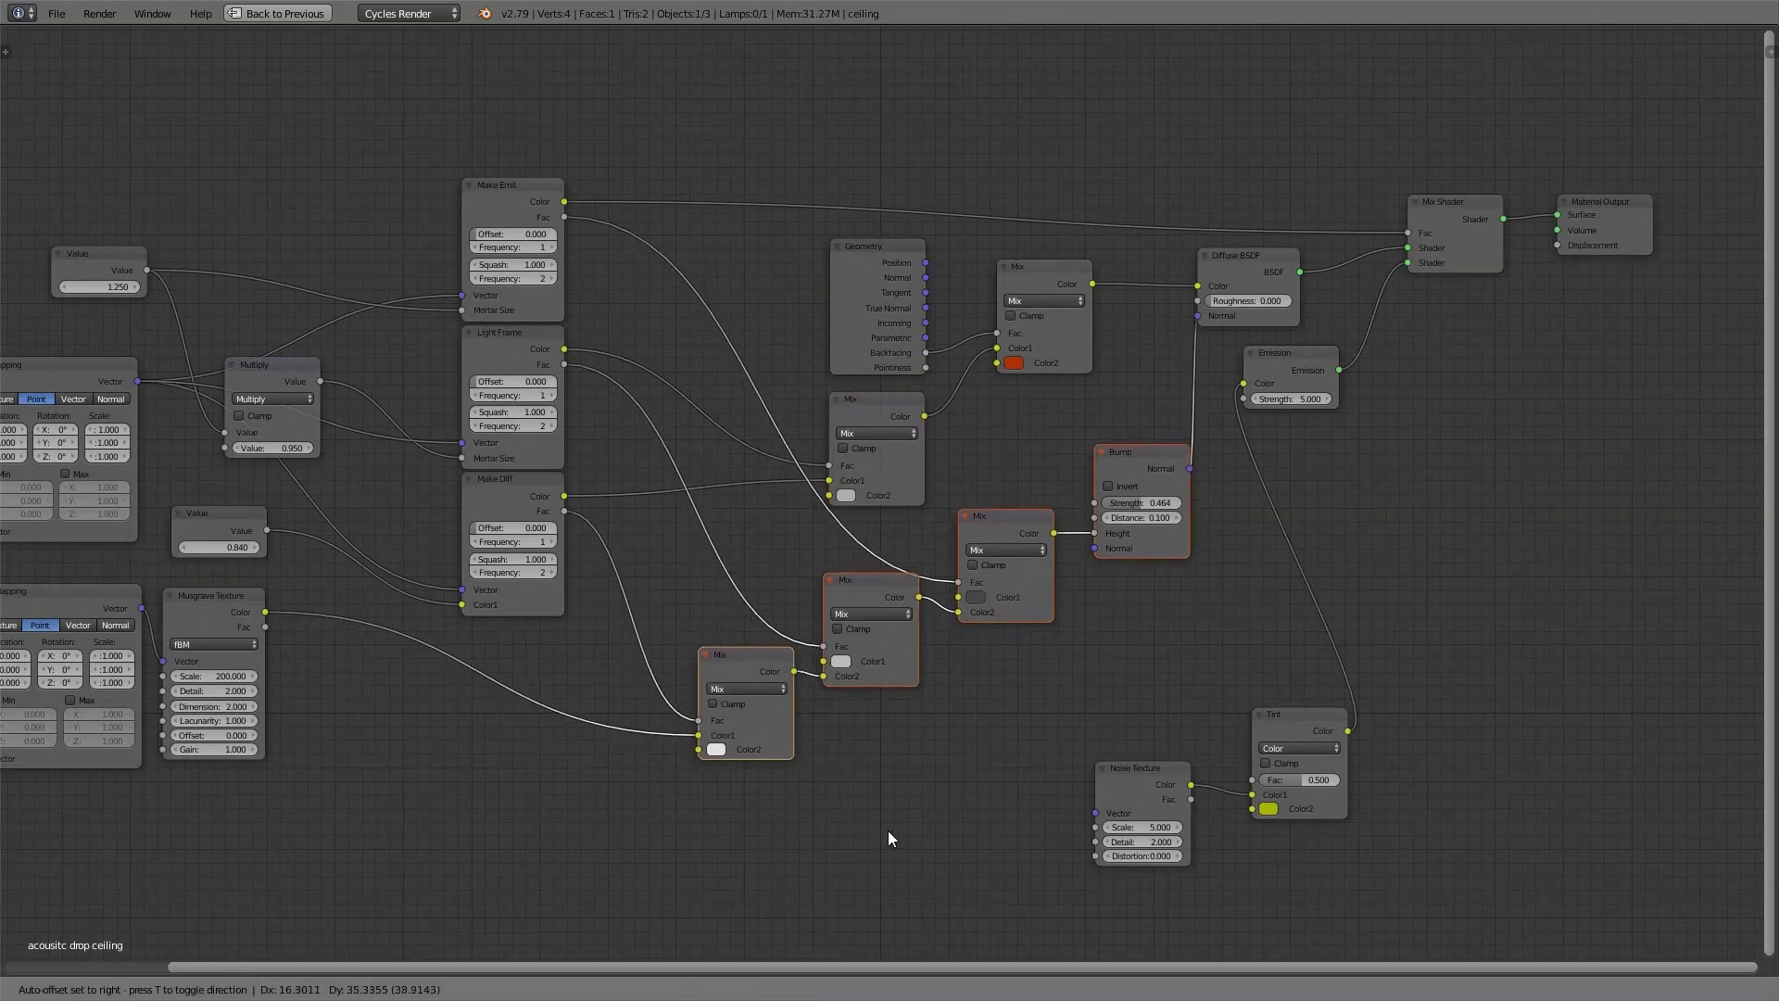
{"action": "left_click", "coordinate": [865, 820]}
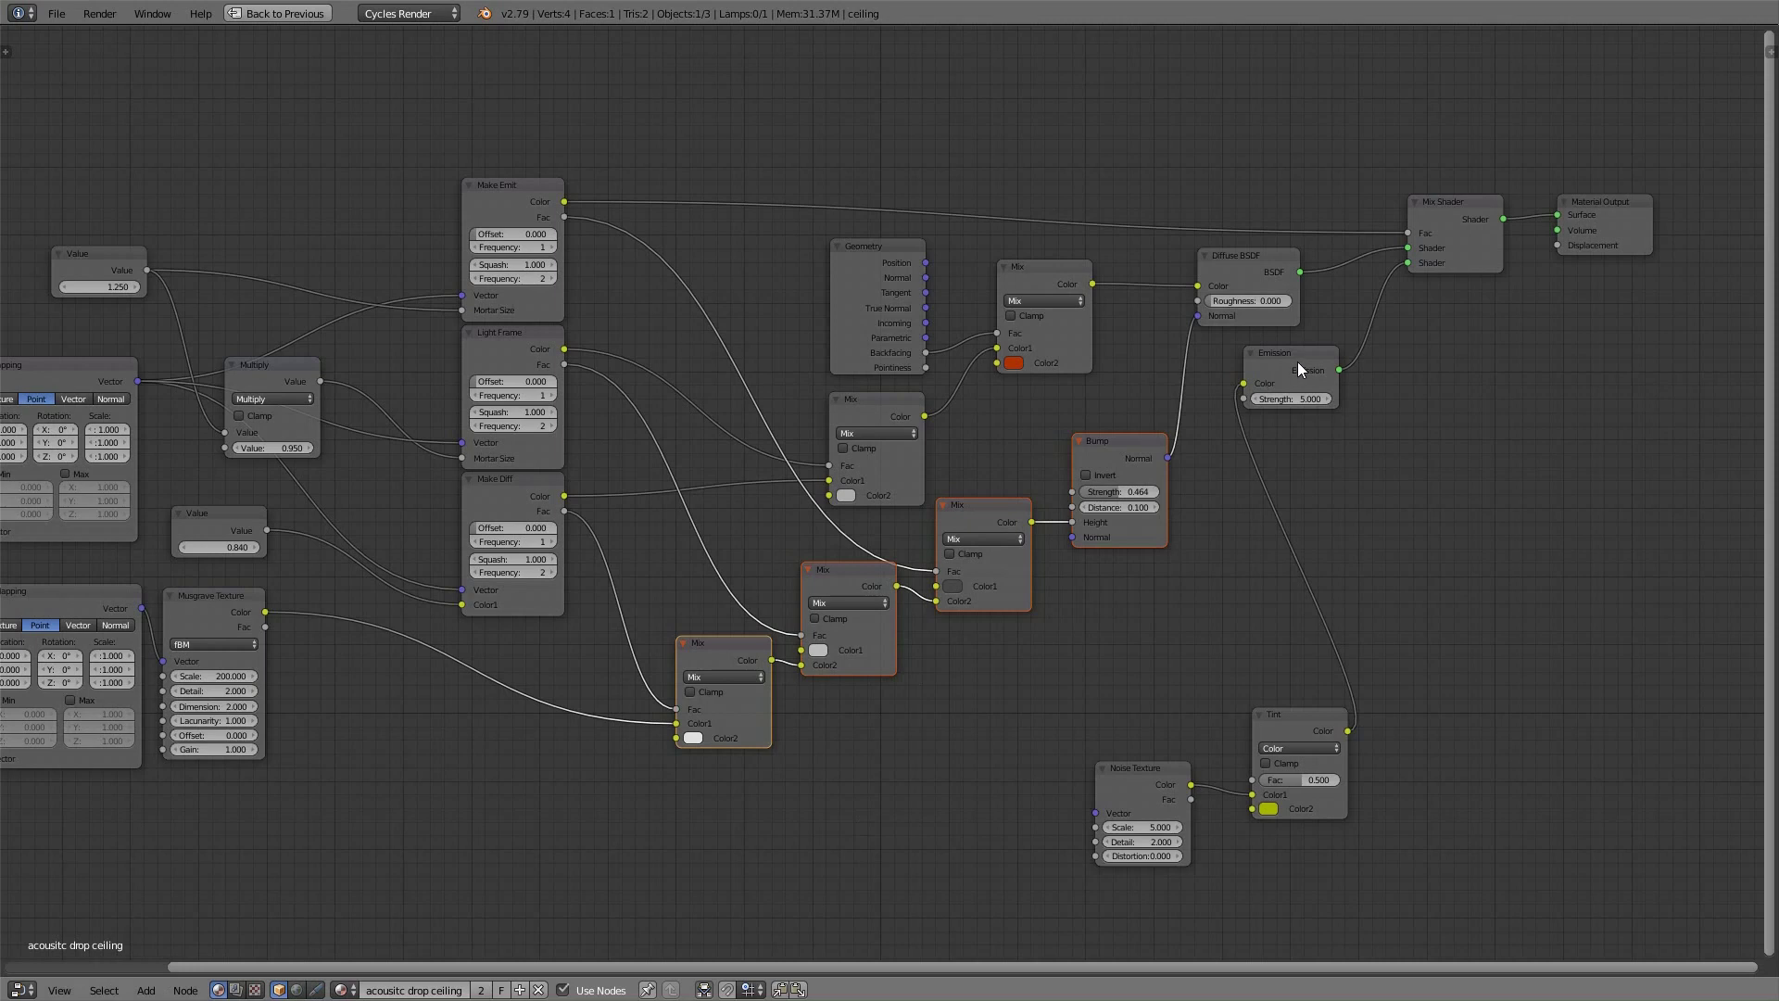
{"action": "left_click_drag", "start_coordinate": [1299, 362], "coordinate": [1320, 368]}
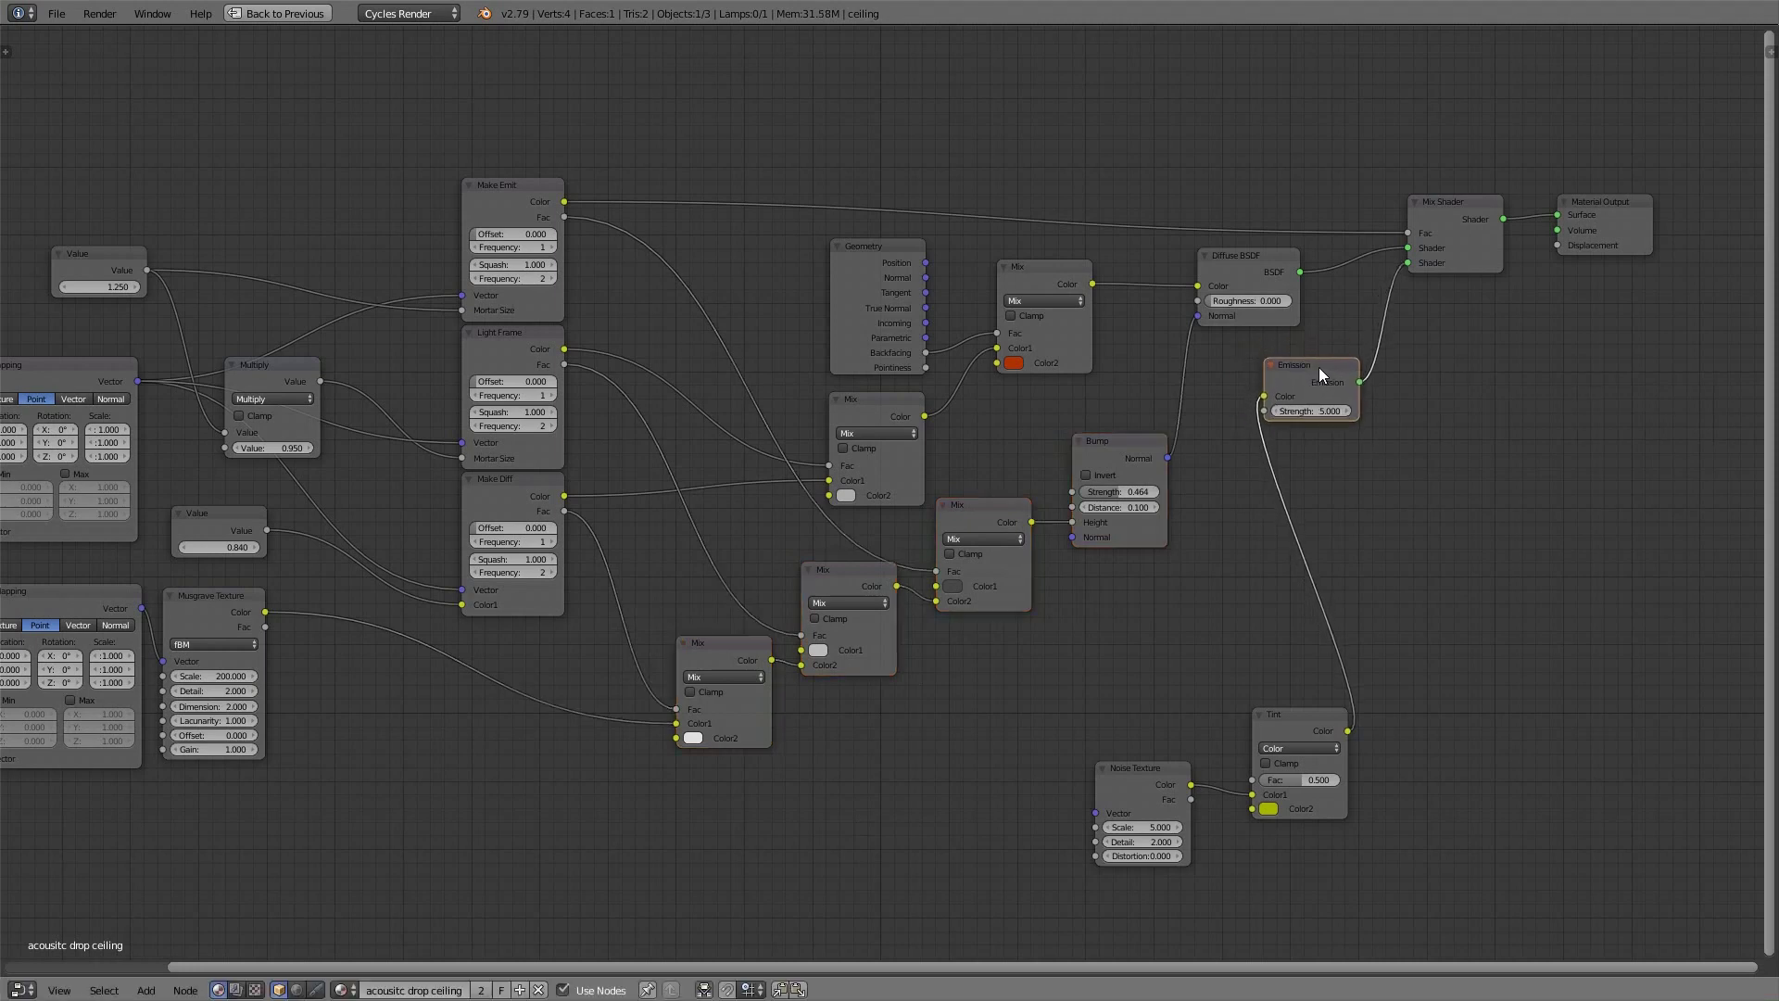
Move Tint, Noise Texture and Emission into place, then restore the split layout
{"action": "left_click", "coordinate": [1288, 723]}
{"action": "left_click", "coordinate": [1137, 770], "text": "shift"}
{"action": "key", "text": "g"}
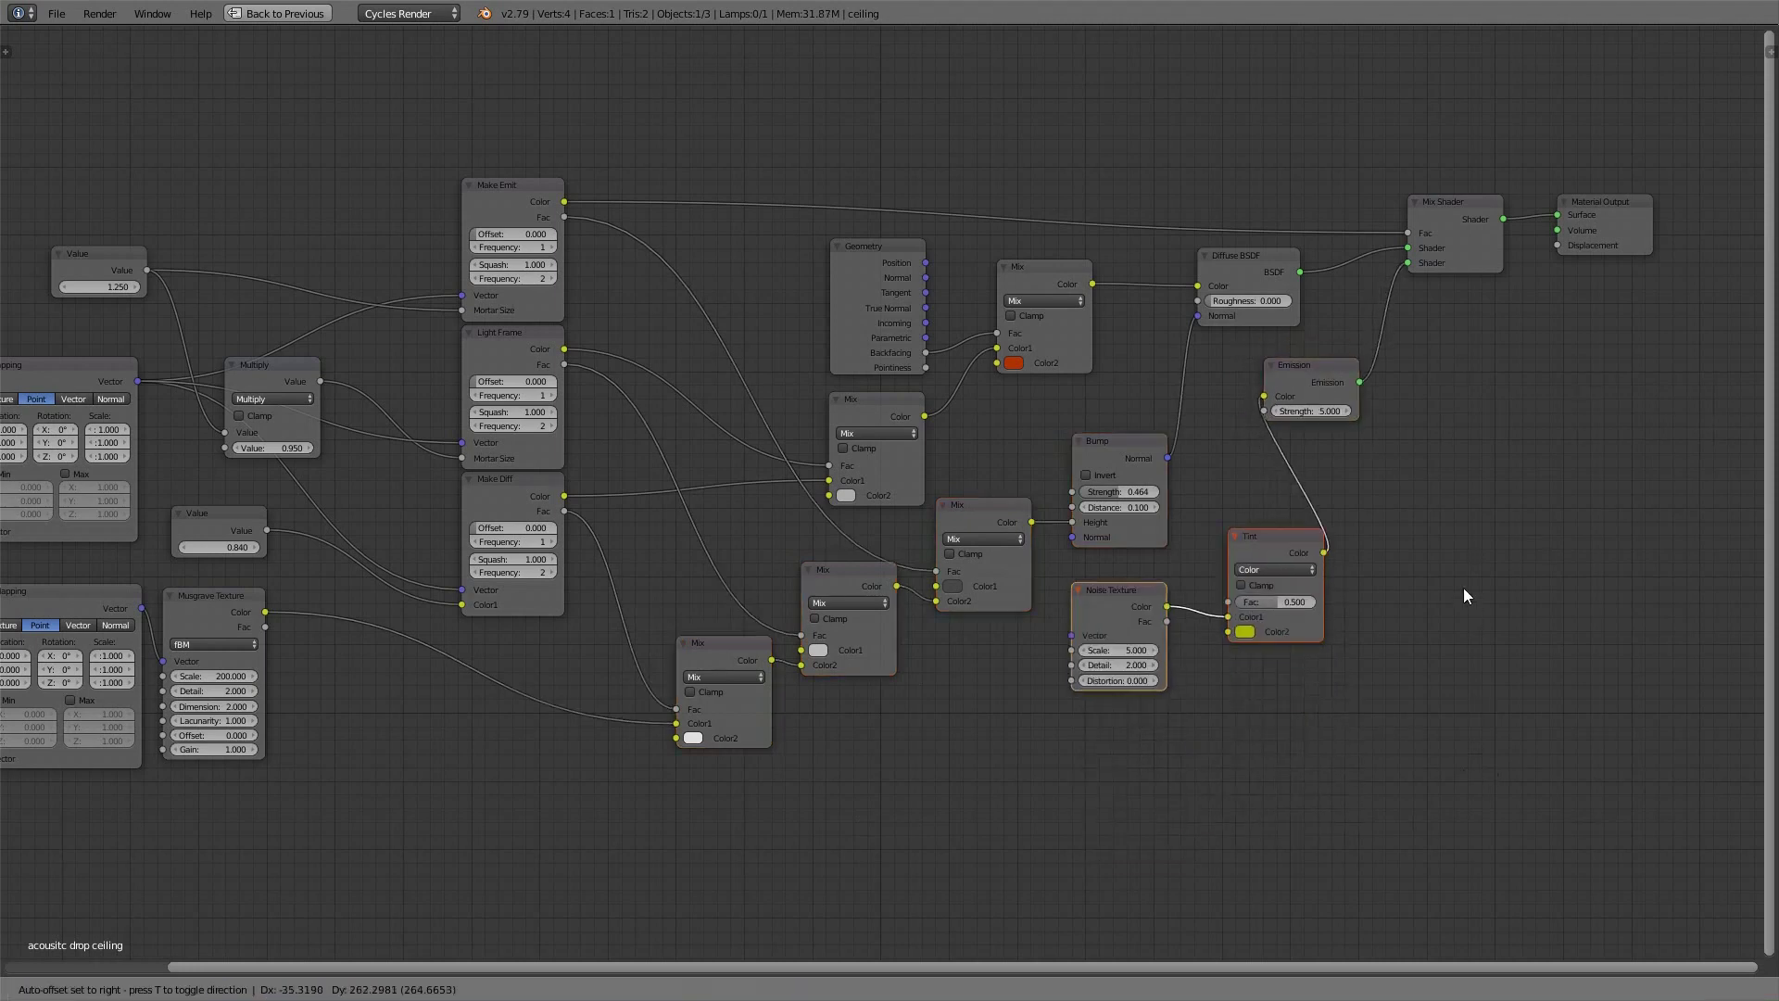
{"action": "left_click", "coordinate": [1343, 638]}
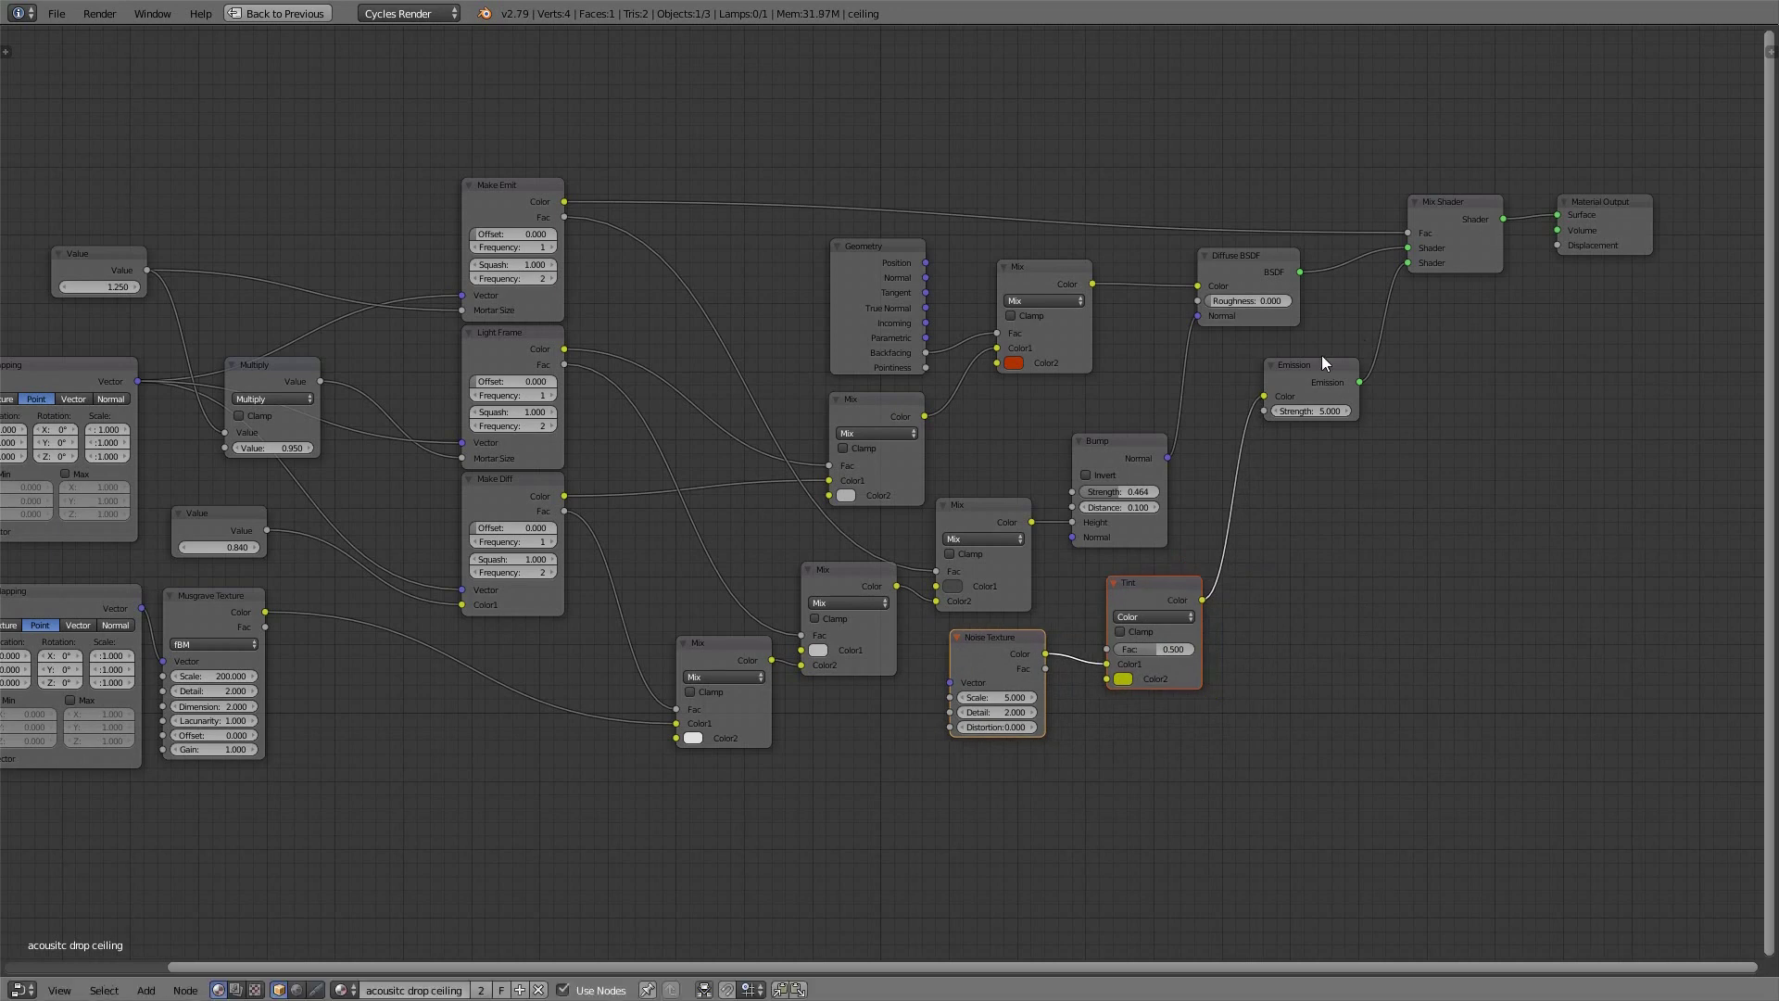
{"action": "left_click_drag", "start_coordinate": [1323, 371], "coordinate": [1309, 504]}
{"action": "scroll", "coordinate": [1501, 468], "scroll_direction": "down", "scroll_amount": 2}
{"action": "scroll", "coordinate": [1511, 466], "scroll_direction": "up", "scroll_amount": 1}
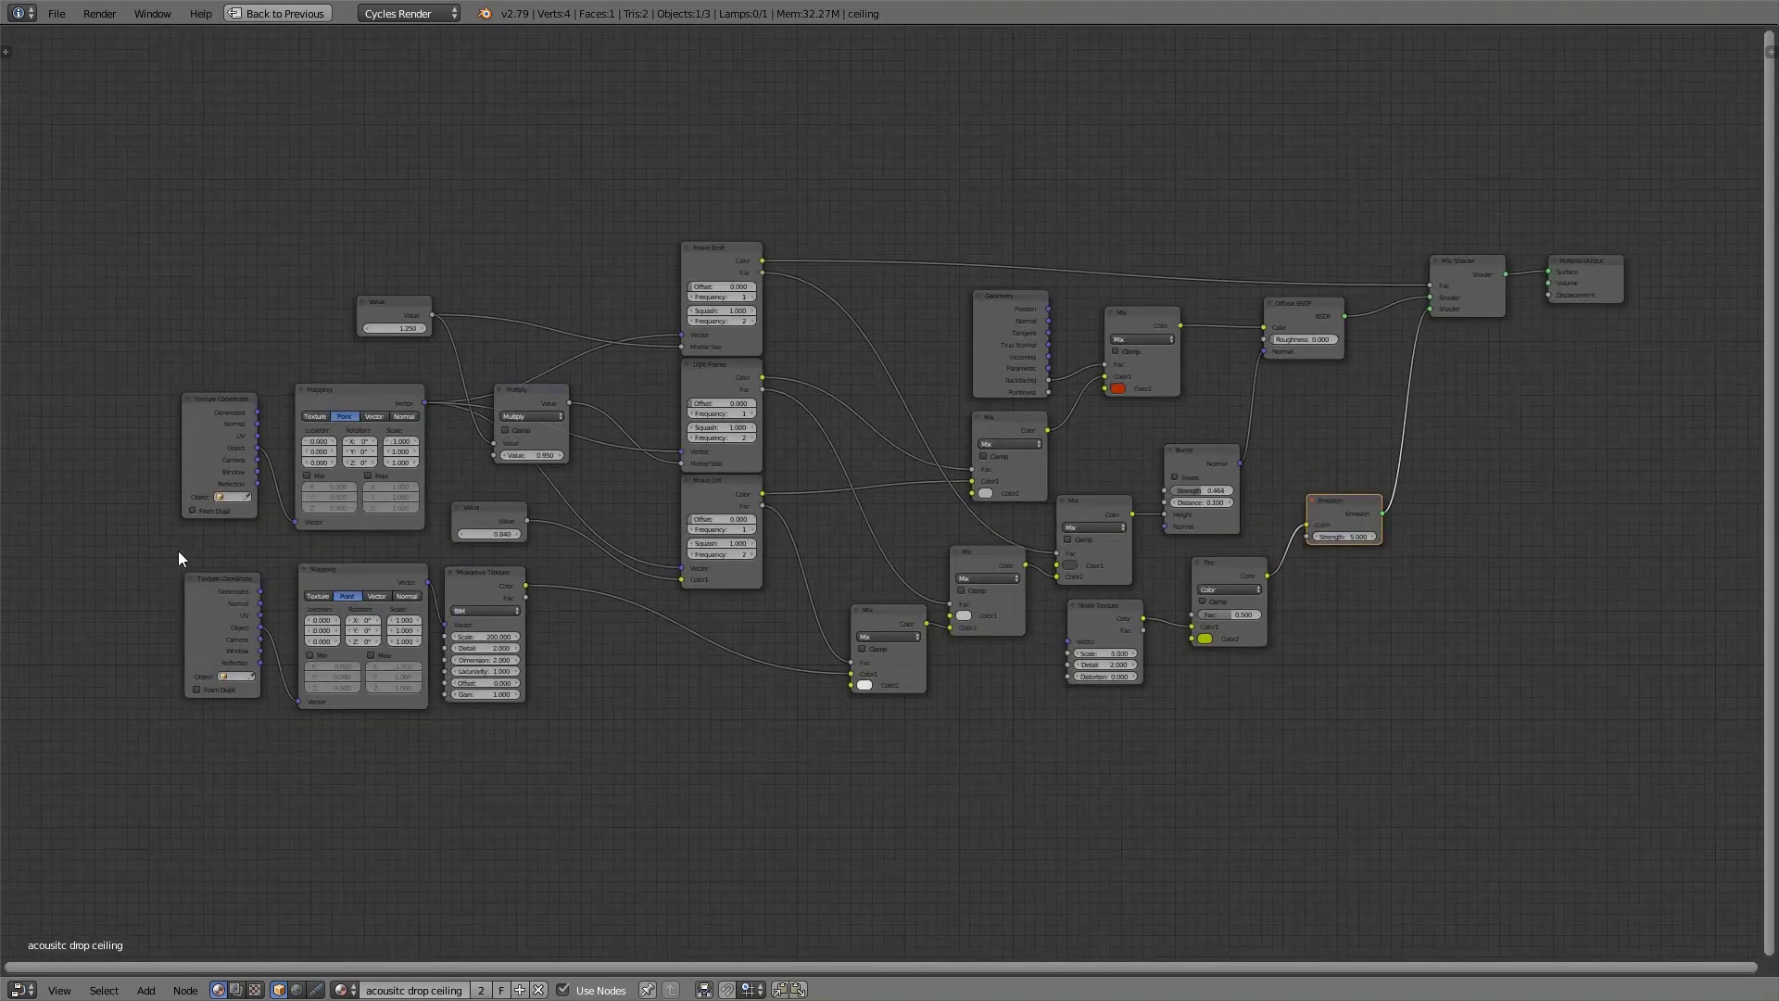
{"action": "scroll", "coordinate": [538, 515], "scroll_direction": "up", "scroll_amount": 4}
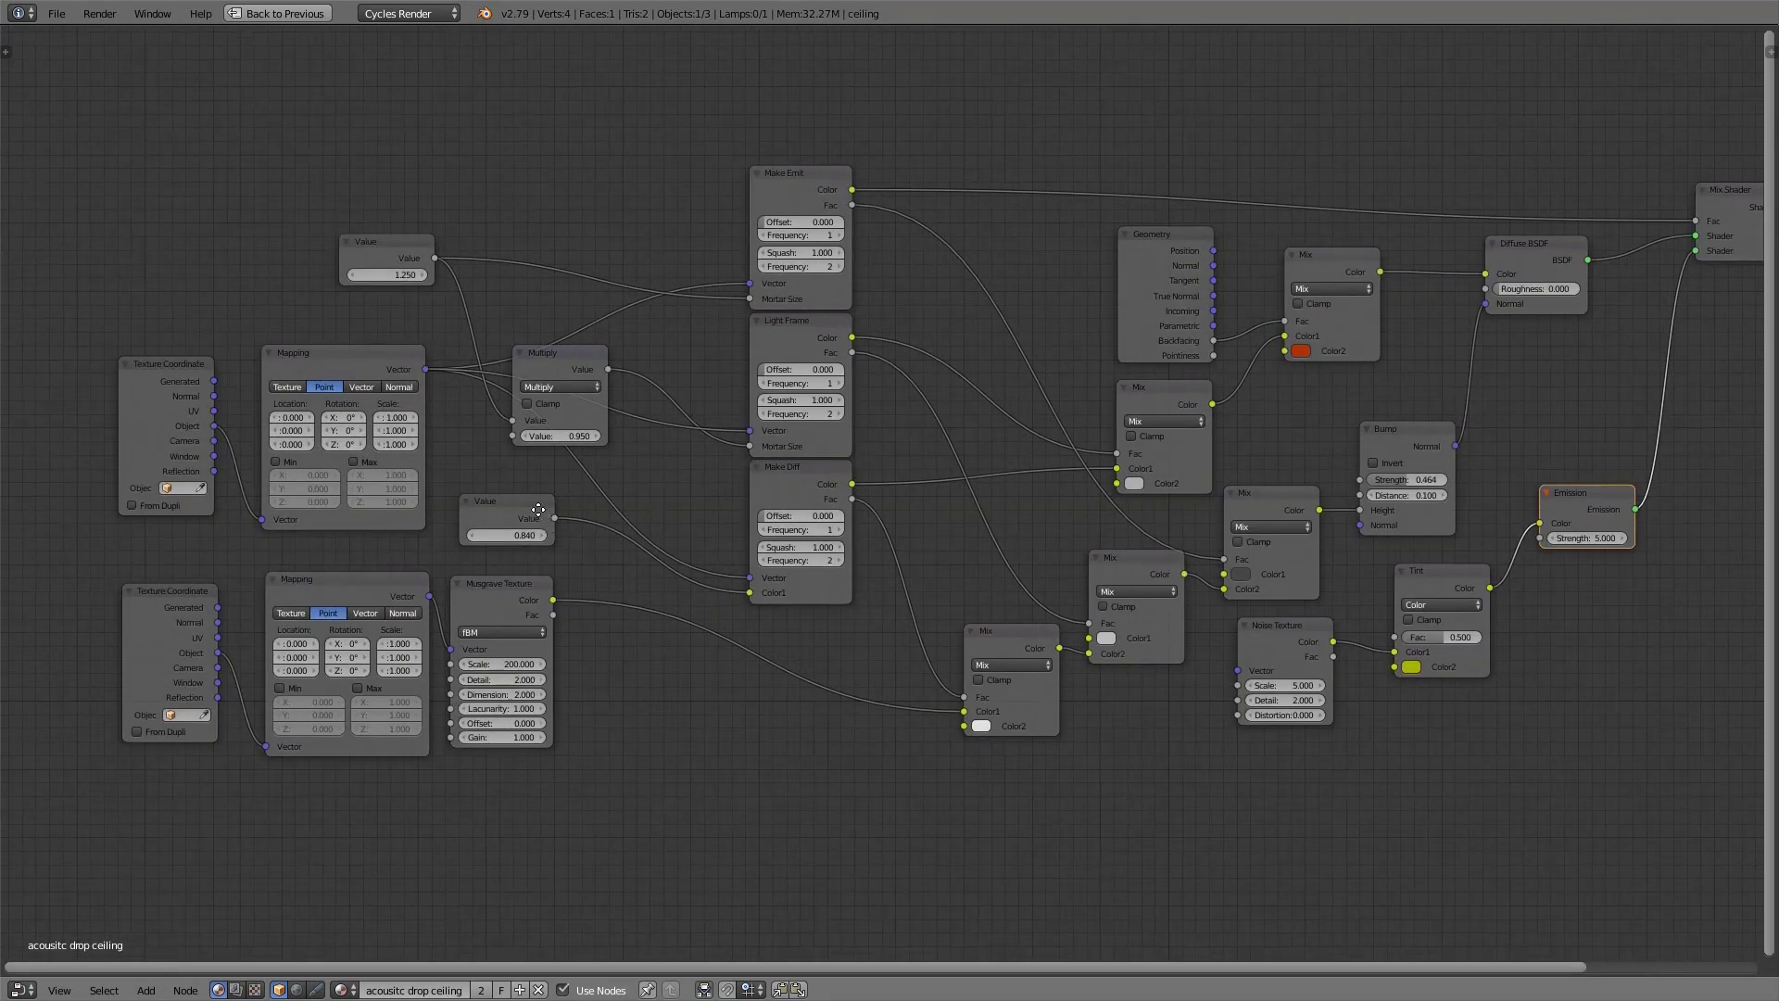
{"action": "middle_click_drag", "start_coordinate": [522, 501], "coordinate": [469, 486]}
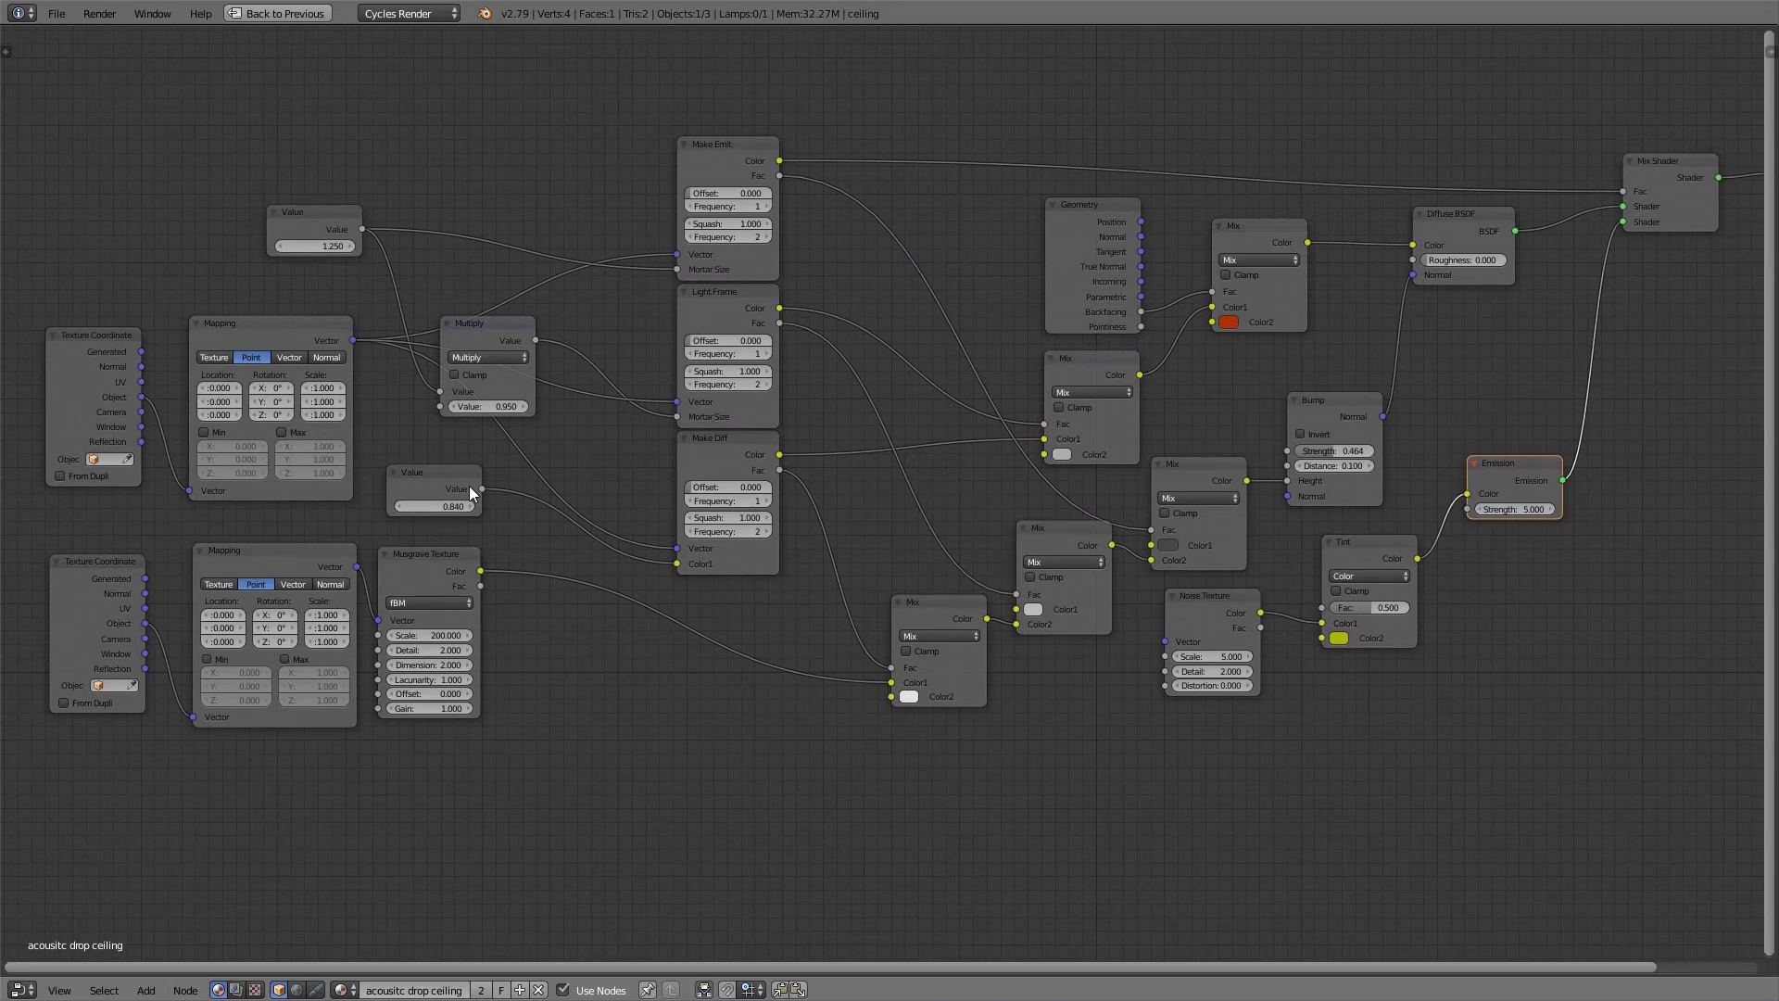
{"action": "key", "text": "shift+space"}
{"action": "scroll", "coordinate": [1549, 185], "scroll_direction": "up", "scroll_amount": 5}
Darken the Make Diff mortar colour to about 0.18 value and hide its unused sockets
{"action": "middle_click_drag", "start_coordinate": [1492, 159], "coordinate": [1672, 202]}
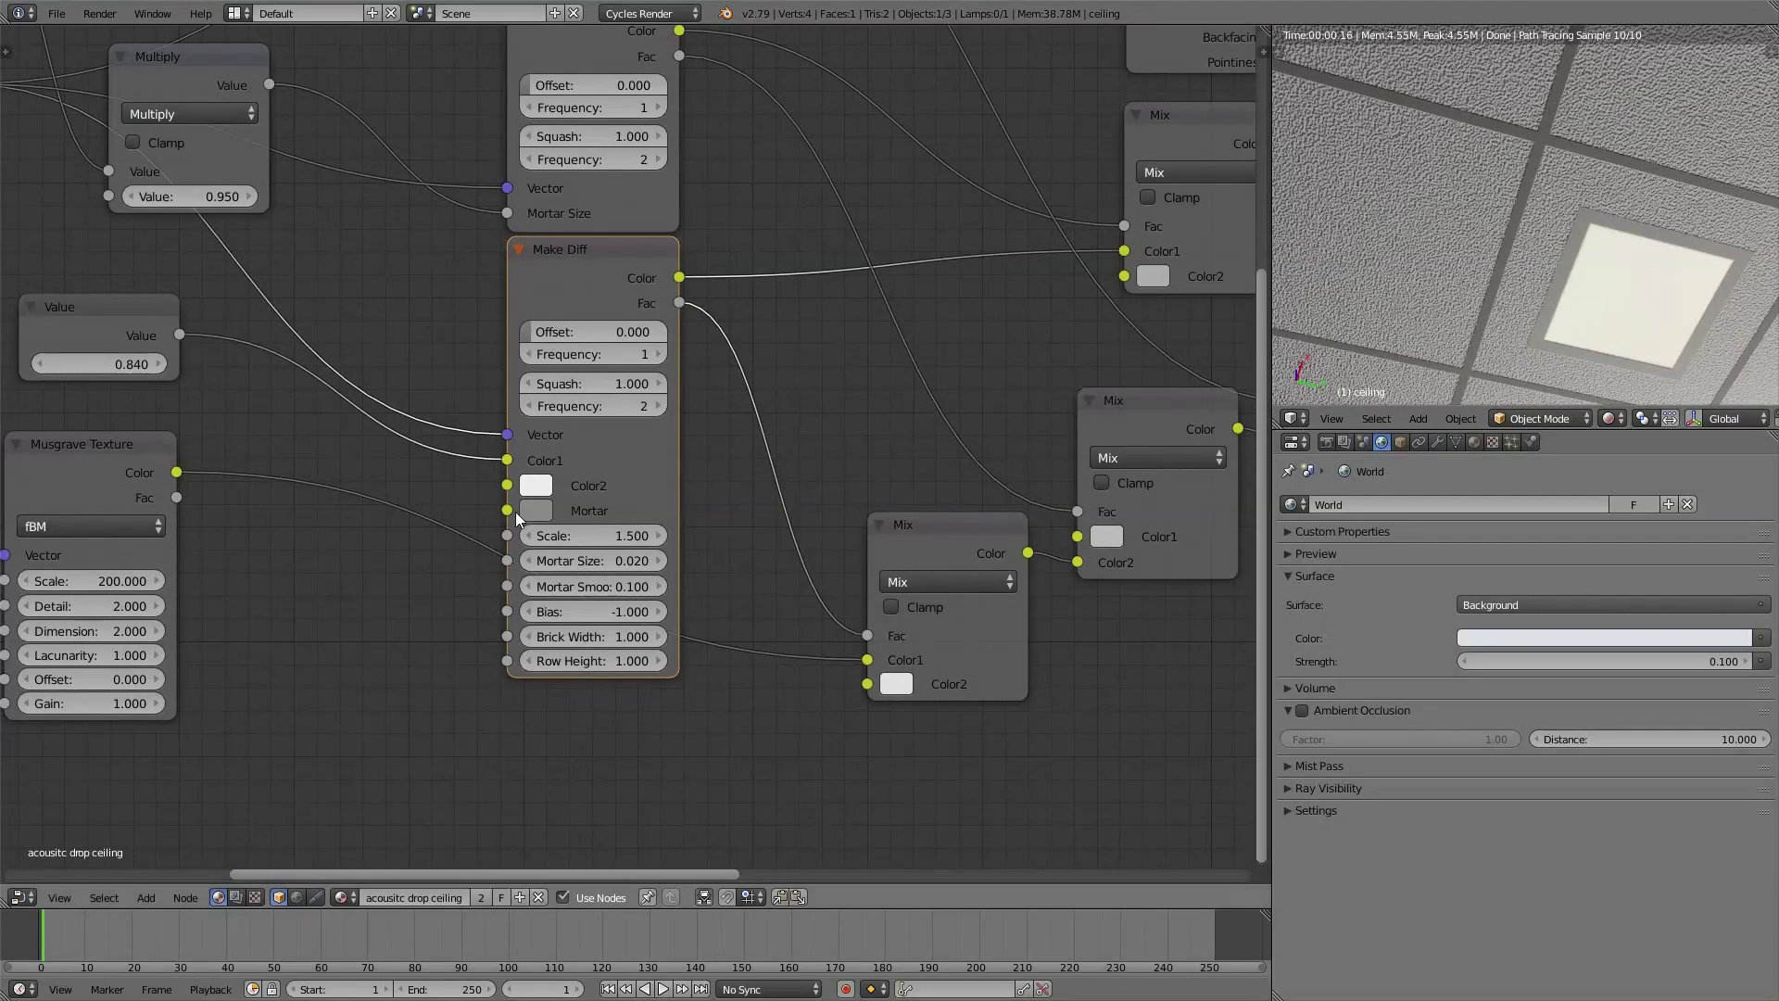
{"action": "left_click", "coordinate": [532, 511]}
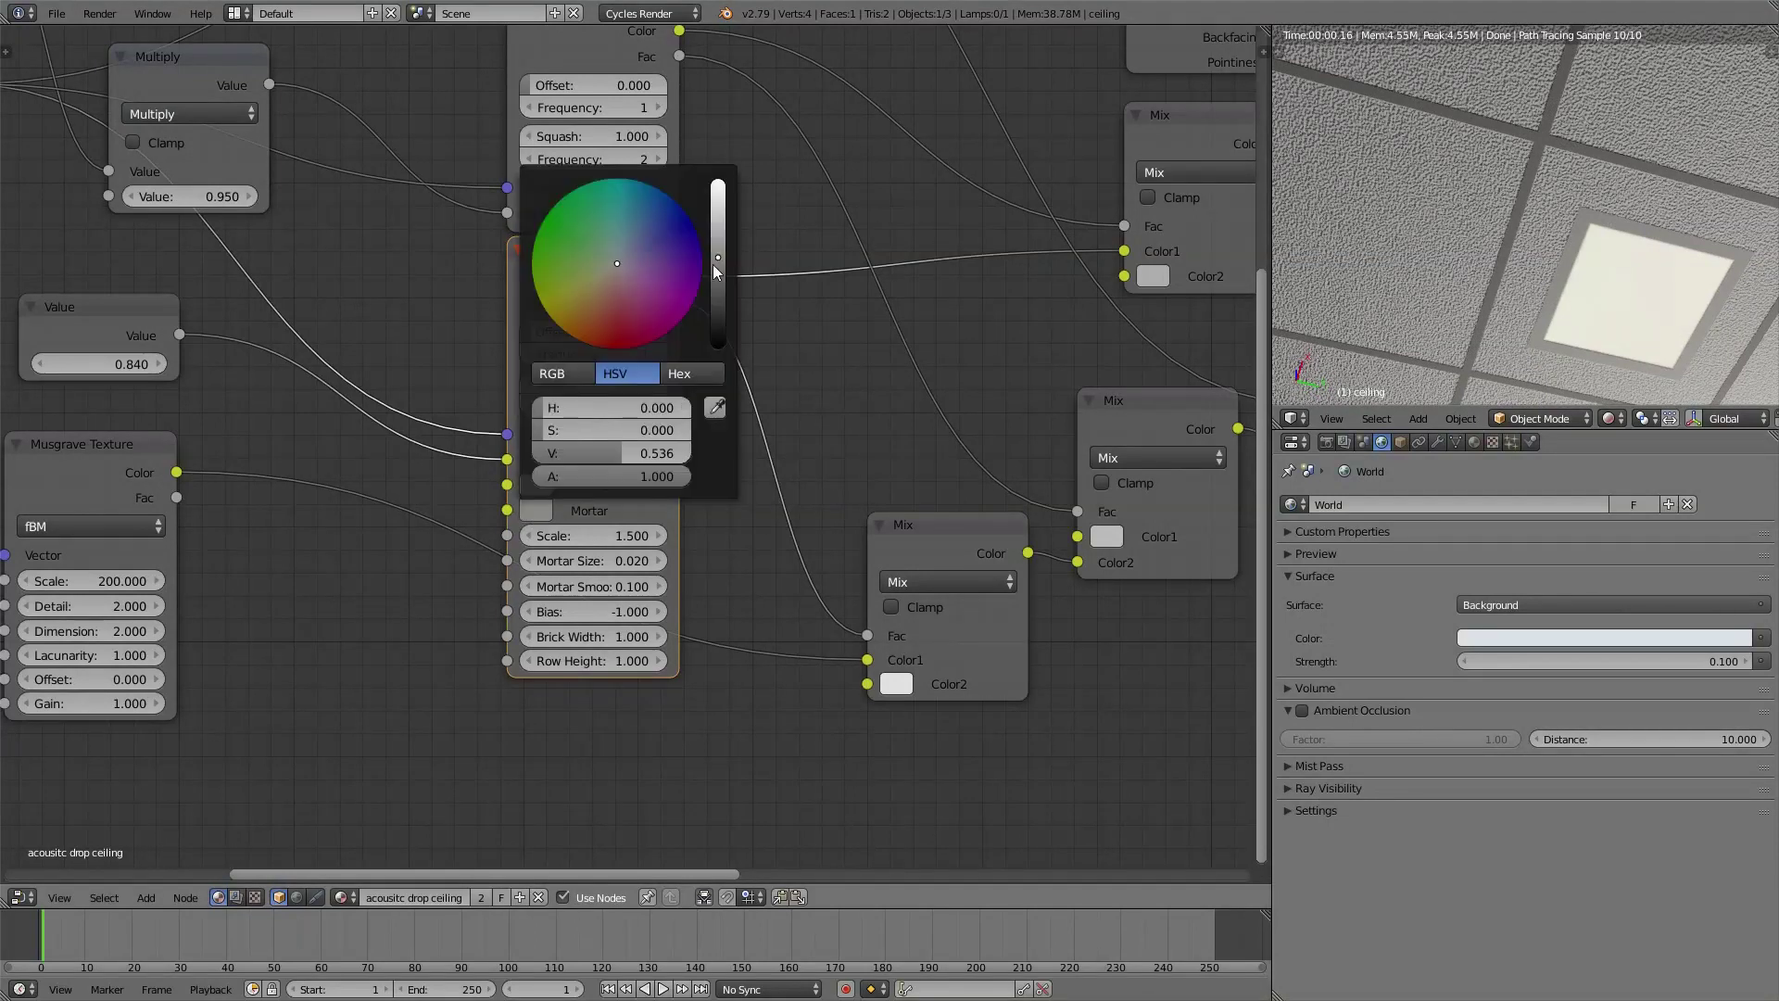
{"action": "left_click_drag", "start_coordinate": [722, 258], "coordinate": [721, 325]}
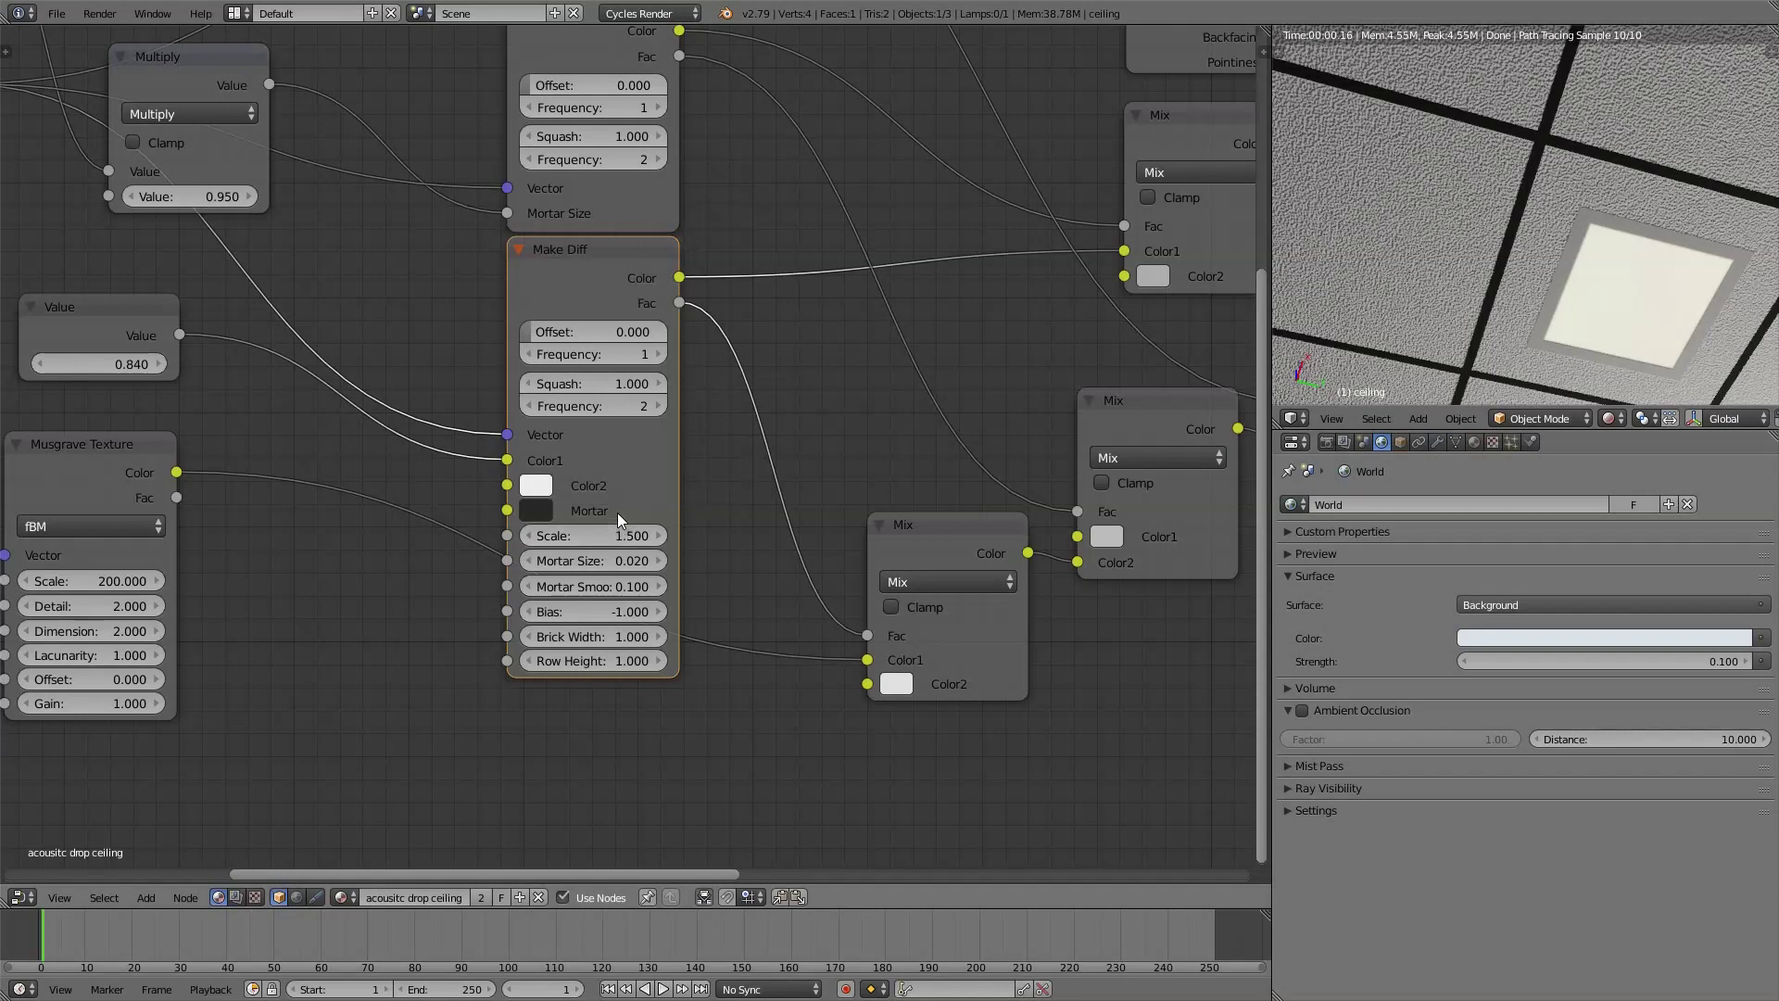
{"action": "key", "text": "ctrl+h"}
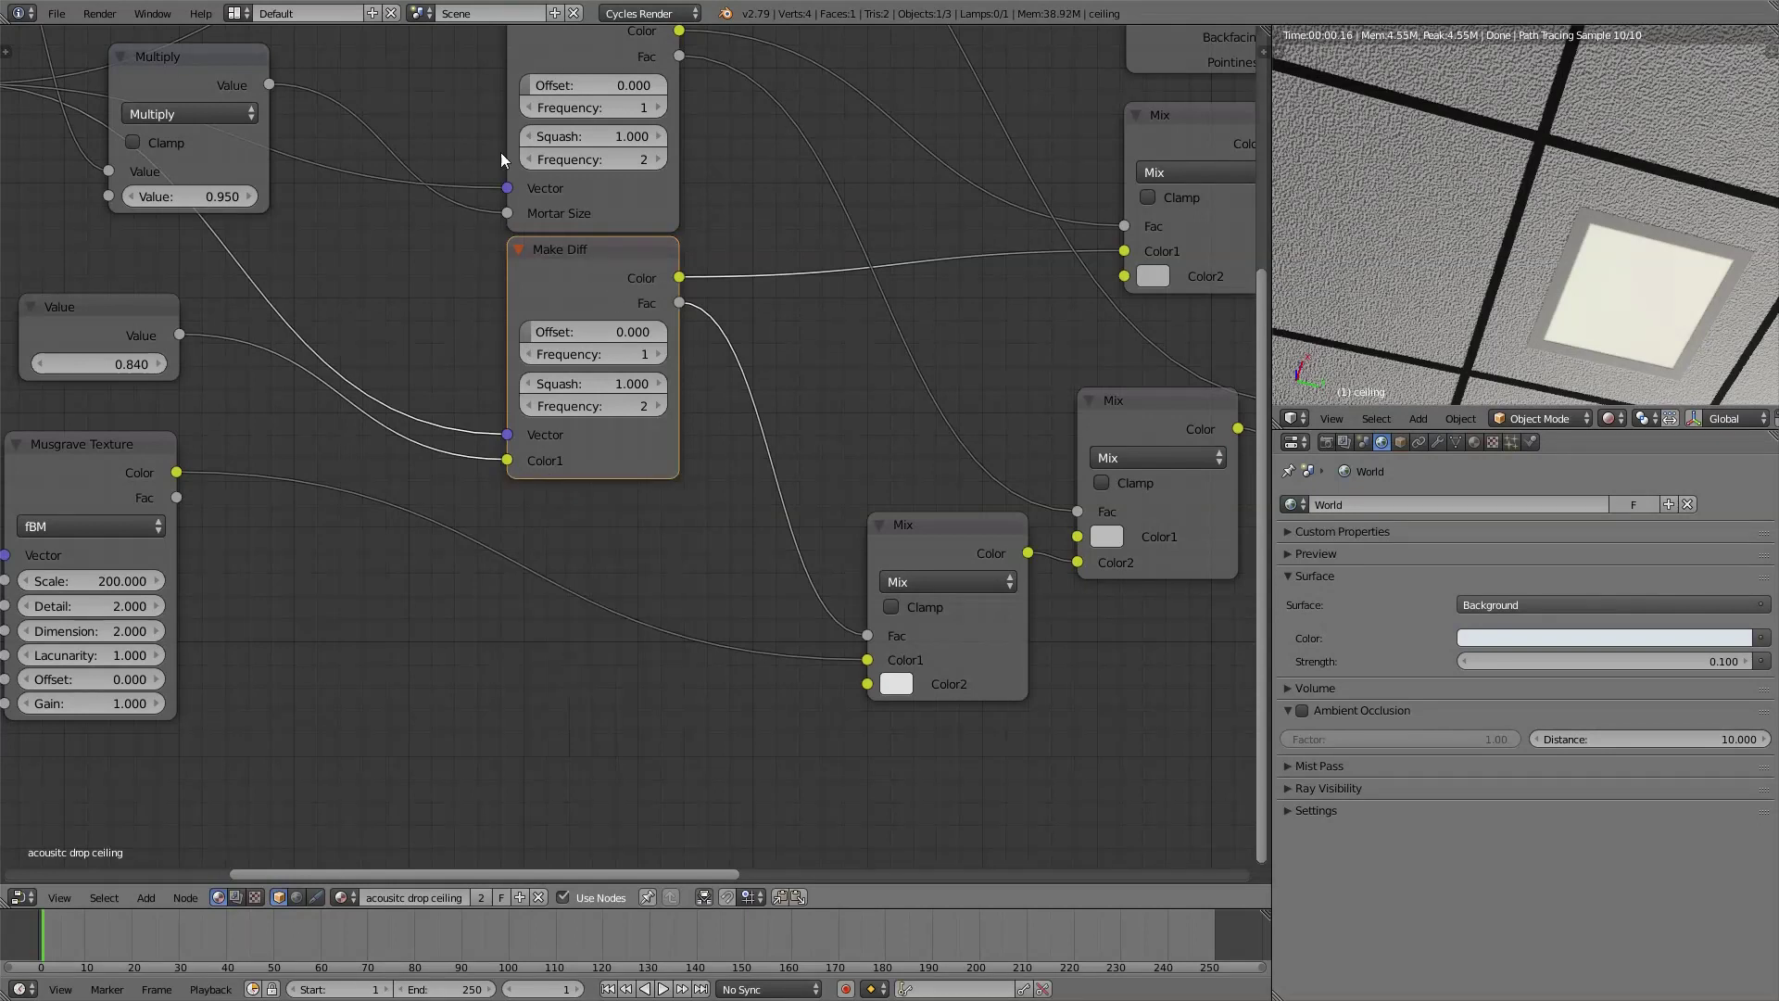
{"action": "middle_click_drag", "start_coordinate": [603, 226], "coordinate": [415, 530]}
Zoom out to frame the rendered ceiling with its dark grid lines and light panel
{"action": "scroll", "coordinate": [415, 519], "scroll_direction": "down", "scroll_amount": 2}
{"action": "scroll", "coordinate": [415, 519], "scroll_direction": "down", "scroll_amount": 1}
{"action": "scroll", "coordinate": [1446, 158], "scroll_direction": "down", "scroll_amount": 5}
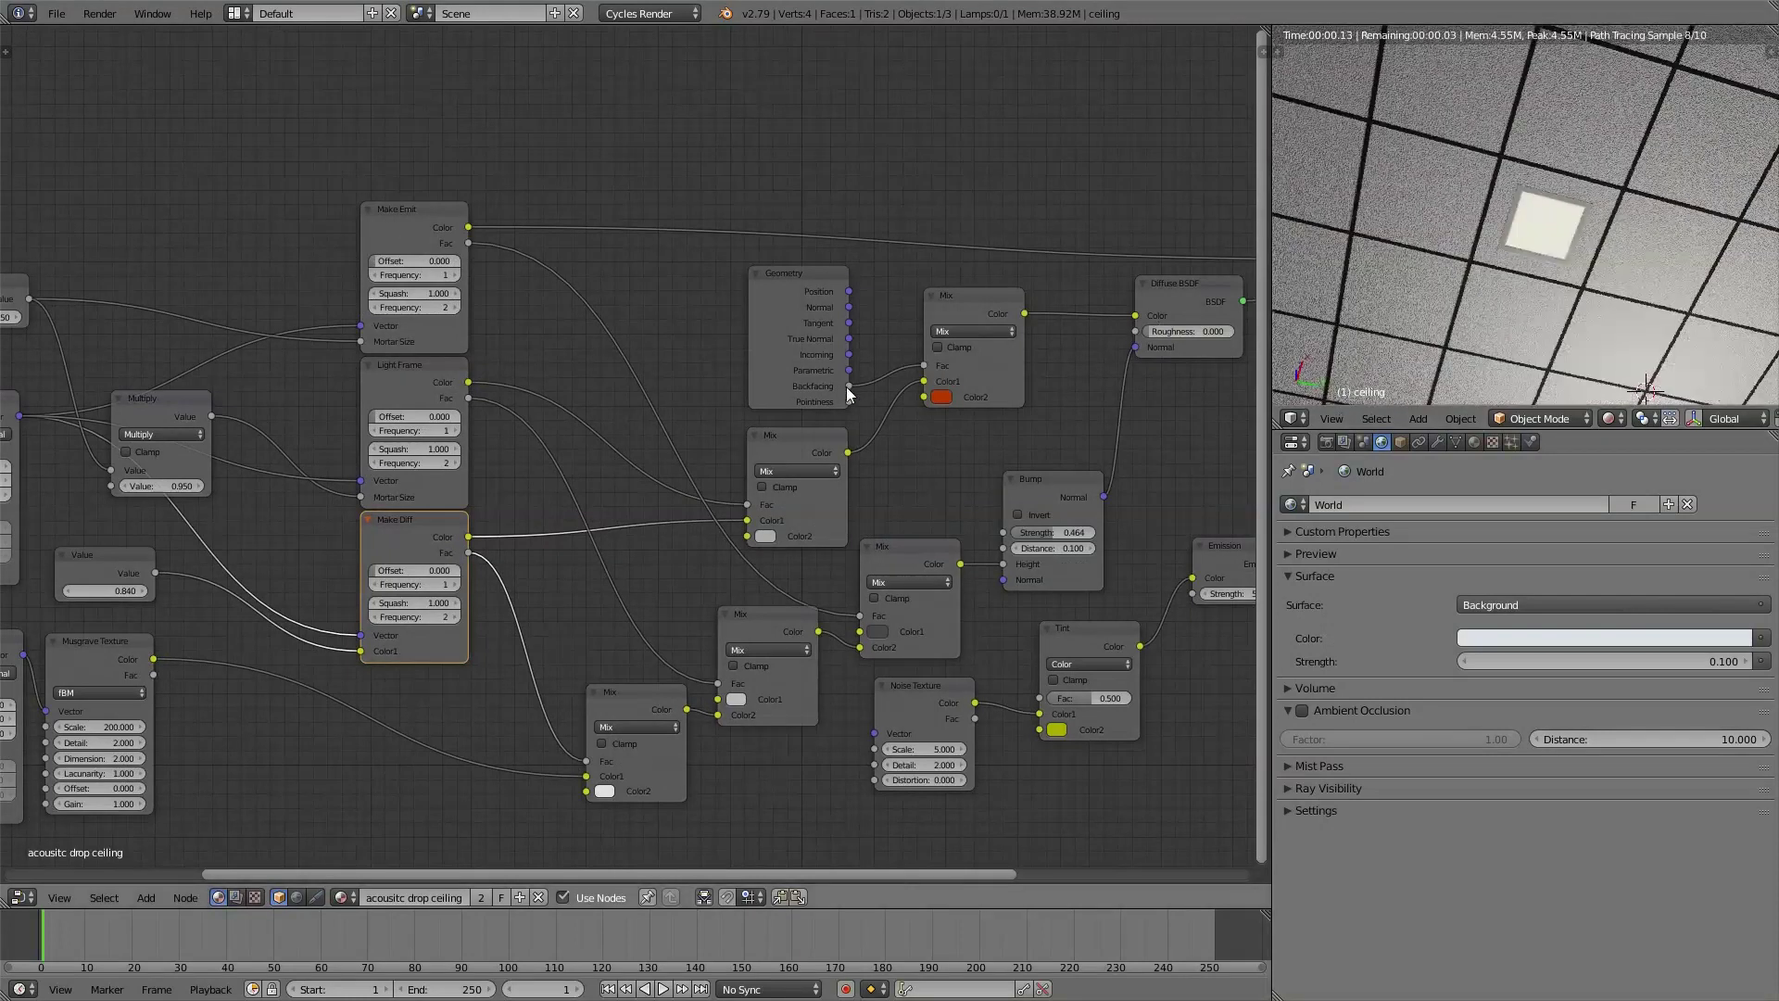